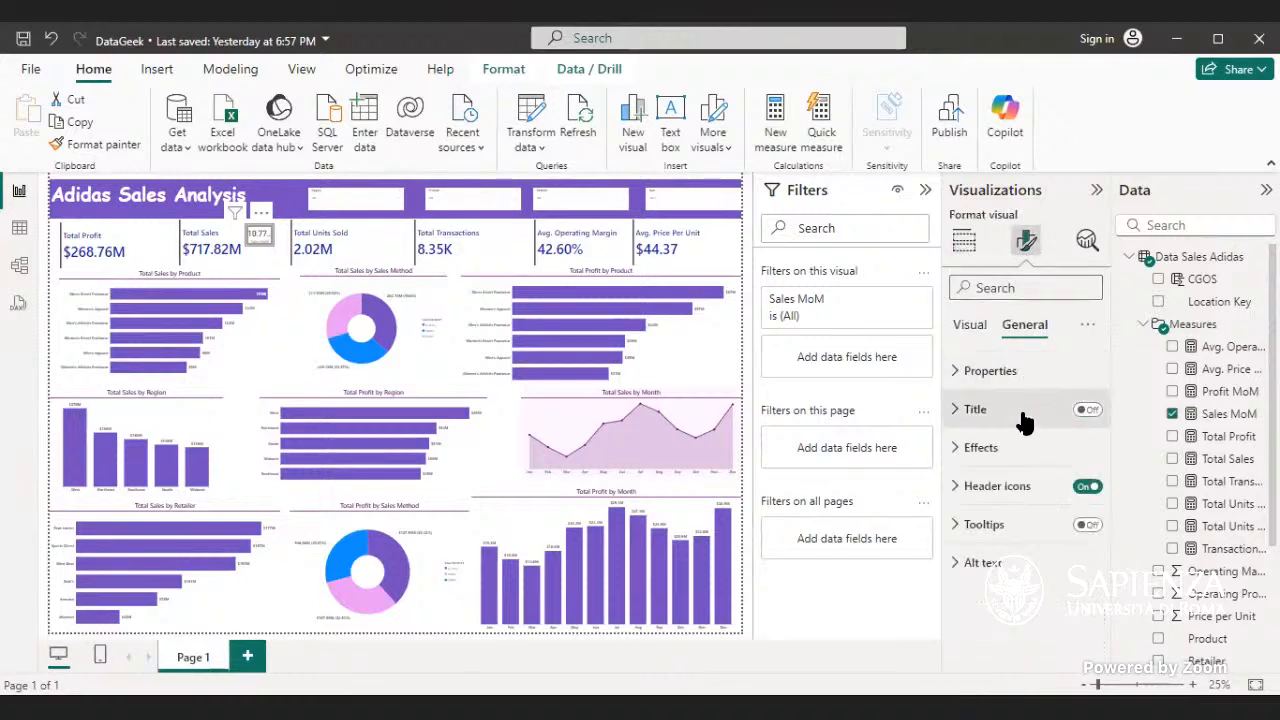
- Turn off the background effect of the Sales MoM card beside Total Sales
{"action": "left_click", "coordinate": [1025, 447]}
{"action": "scroll", "coordinate": [1045, 540], "scroll_direction": "down", "scroll_amount": 2}
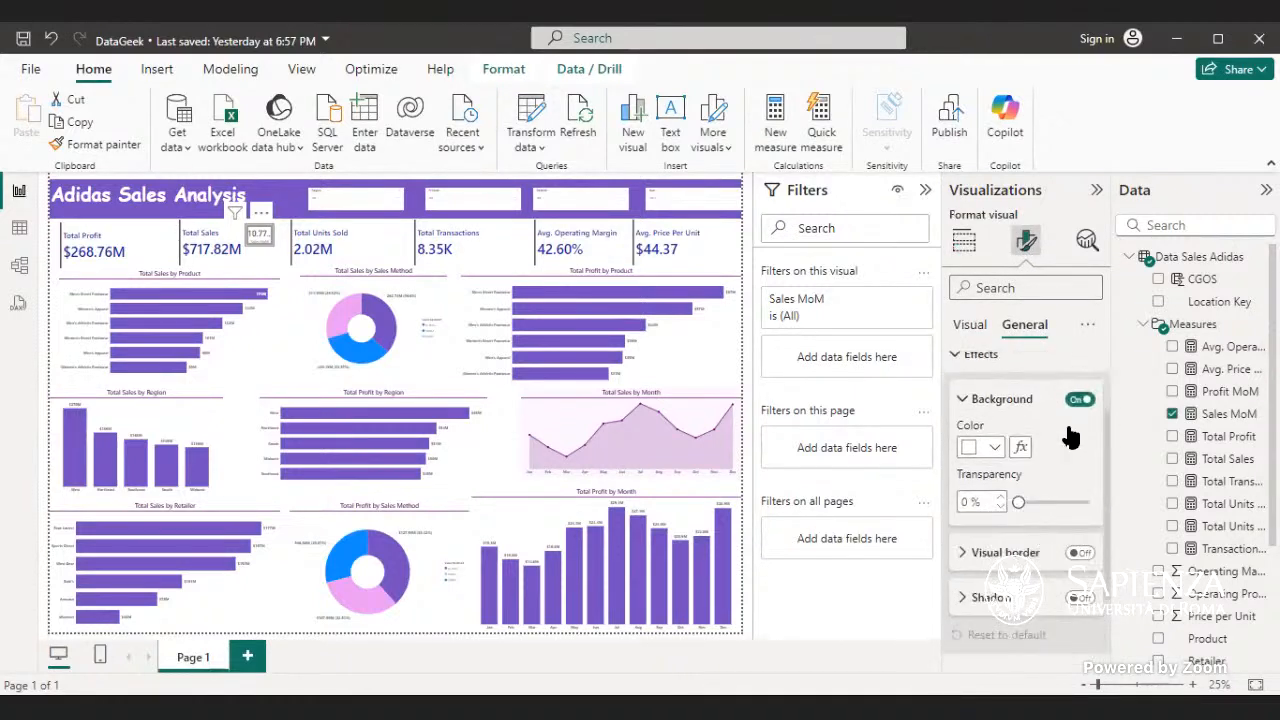
{"action": "left_click", "coordinate": [1080, 401]}
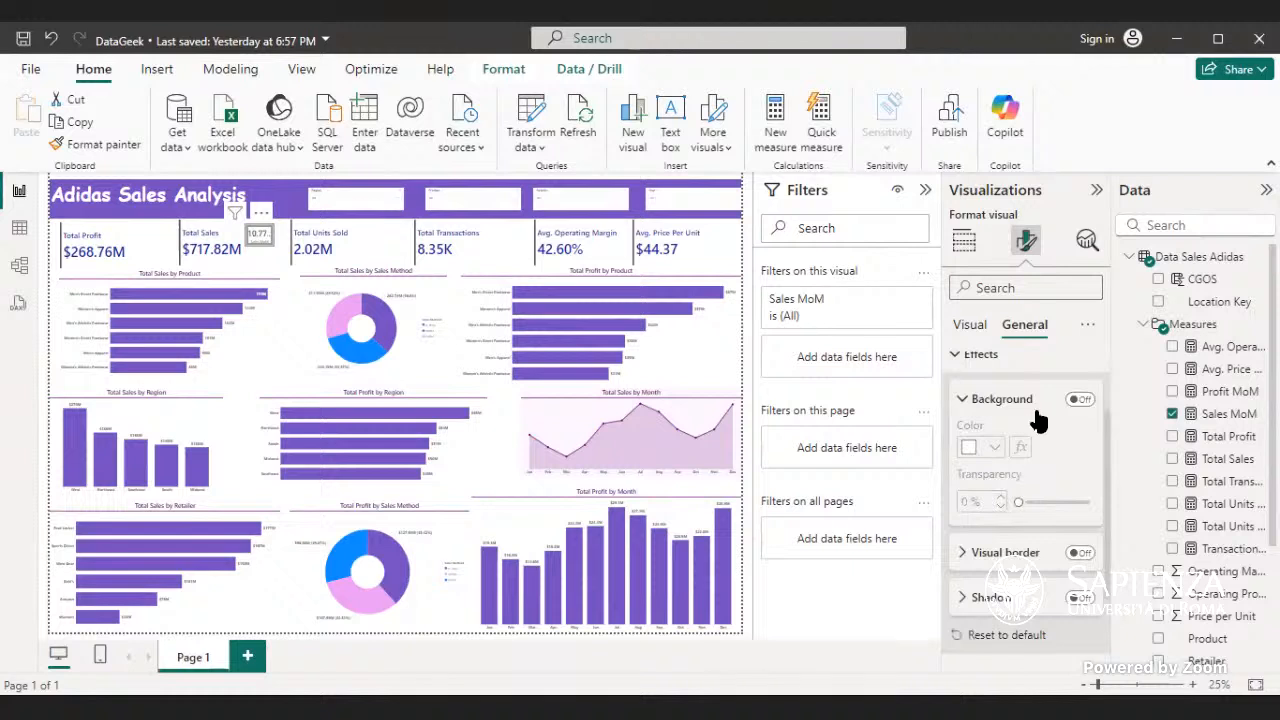
{"action": "left_click", "coordinate": [1038, 418]}
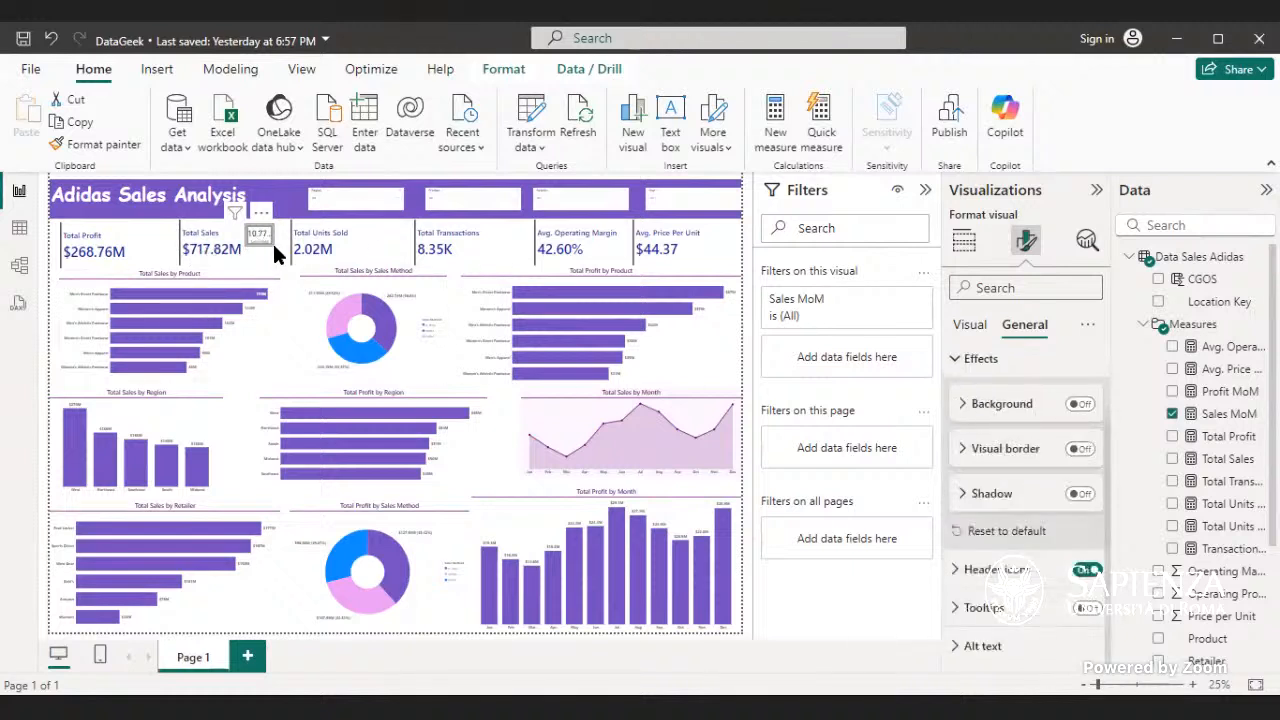
- Enlarge the Sales MoM card slightly so its percentage fits beside the Total Sales value
{"action": "left_click_drag", "start_coordinate": [262, 243], "coordinate": [270, 265]}
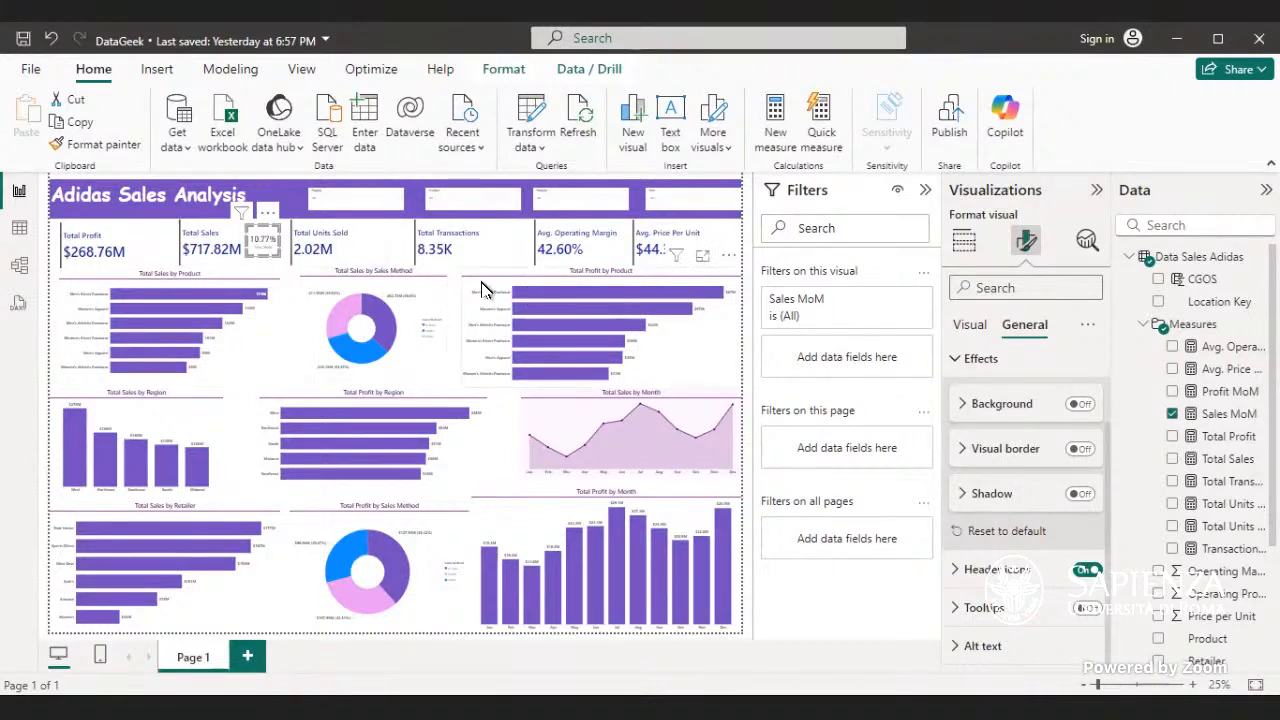
{"action": "left_click", "coordinate": [463, 261]}
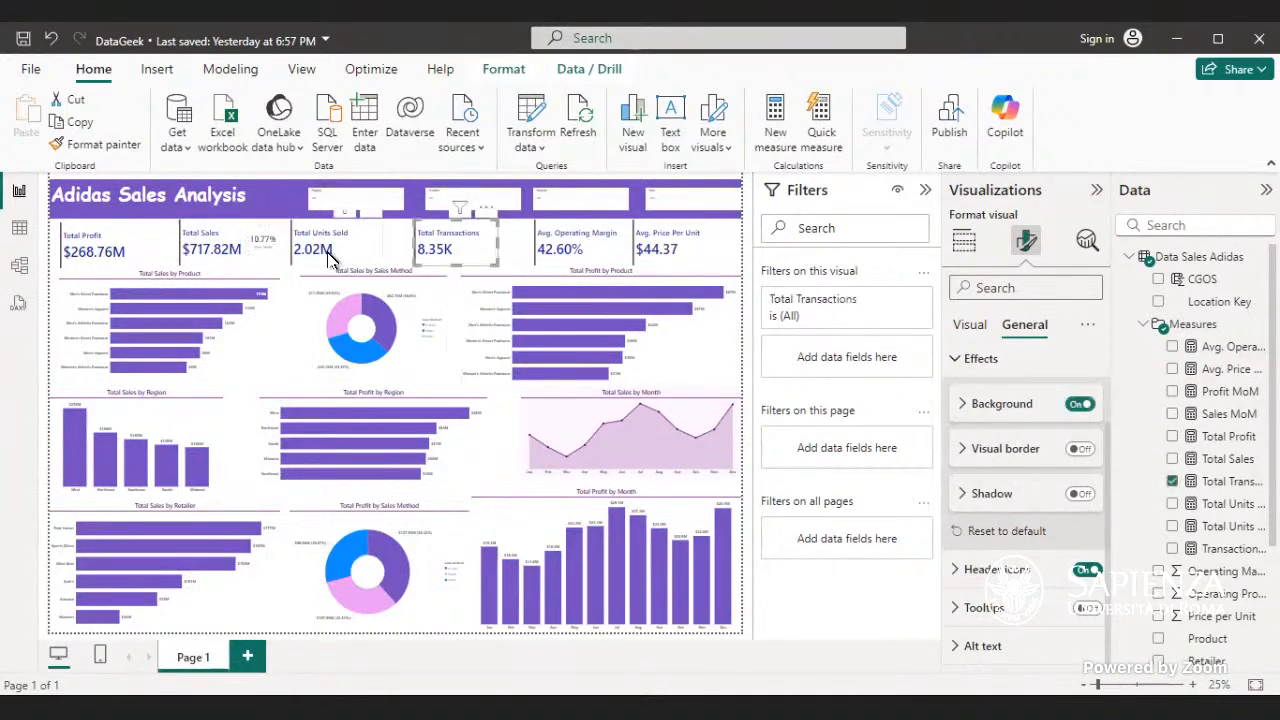
{"action": "left_click", "coordinate": [260, 246]}
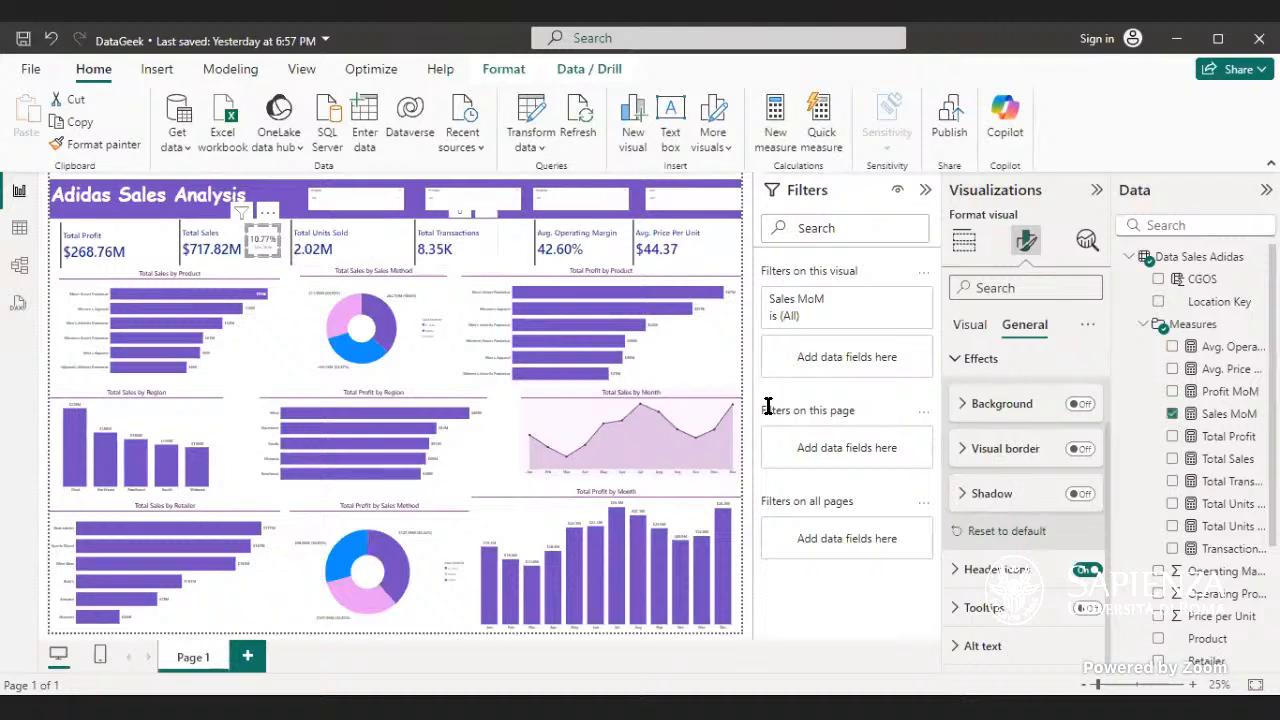
- Turn off the Sales MoM card's category label and nudge the card slightly upward beside Total Sales
{"action": "scroll", "coordinate": [1025, 397], "scroll_direction": "up", "scroll_amount": 2}
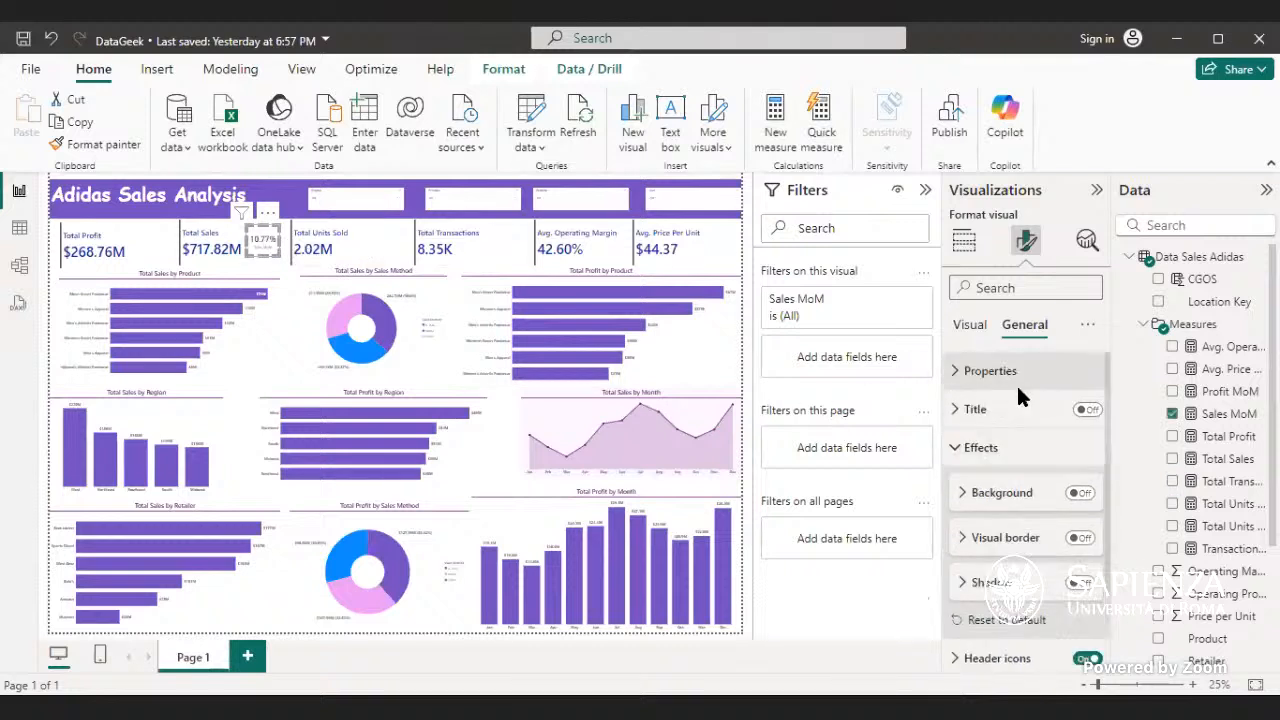
{"action": "left_click", "coordinate": [962, 409]}
{"action": "left_click", "coordinate": [962, 324]}
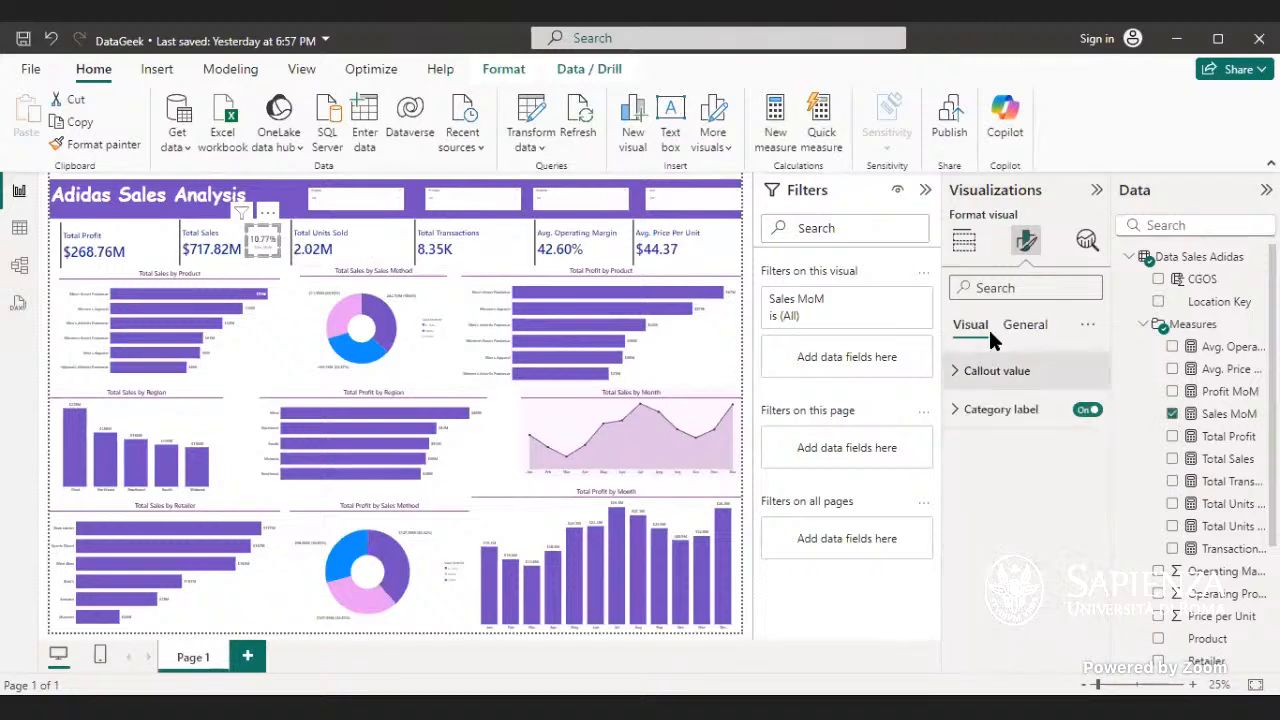
{"action": "left_click", "coordinate": [1083, 411]}
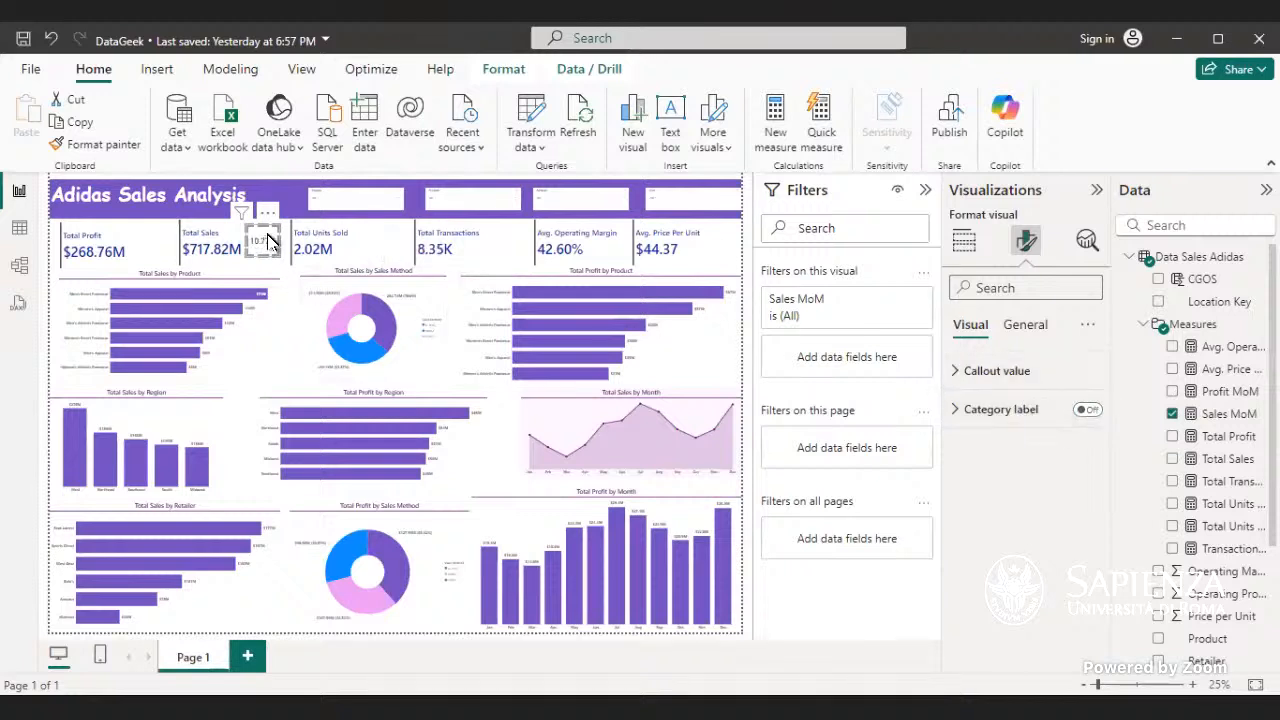
{"action": "left_click_drag", "start_coordinate": [270, 235], "coordinate": [276, 240]}
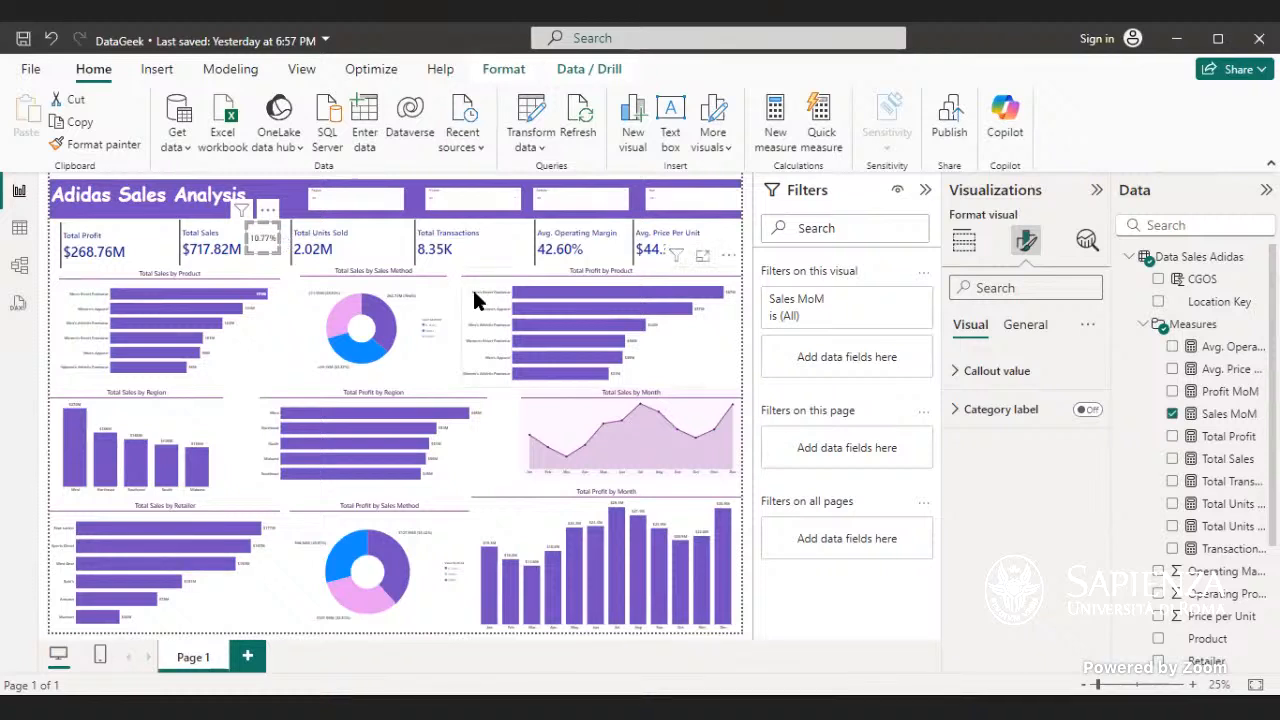
{"action": "left_click", "coordinate": [978, 416]}
{"action": "left_click", "coordinate": [1087, 412]}
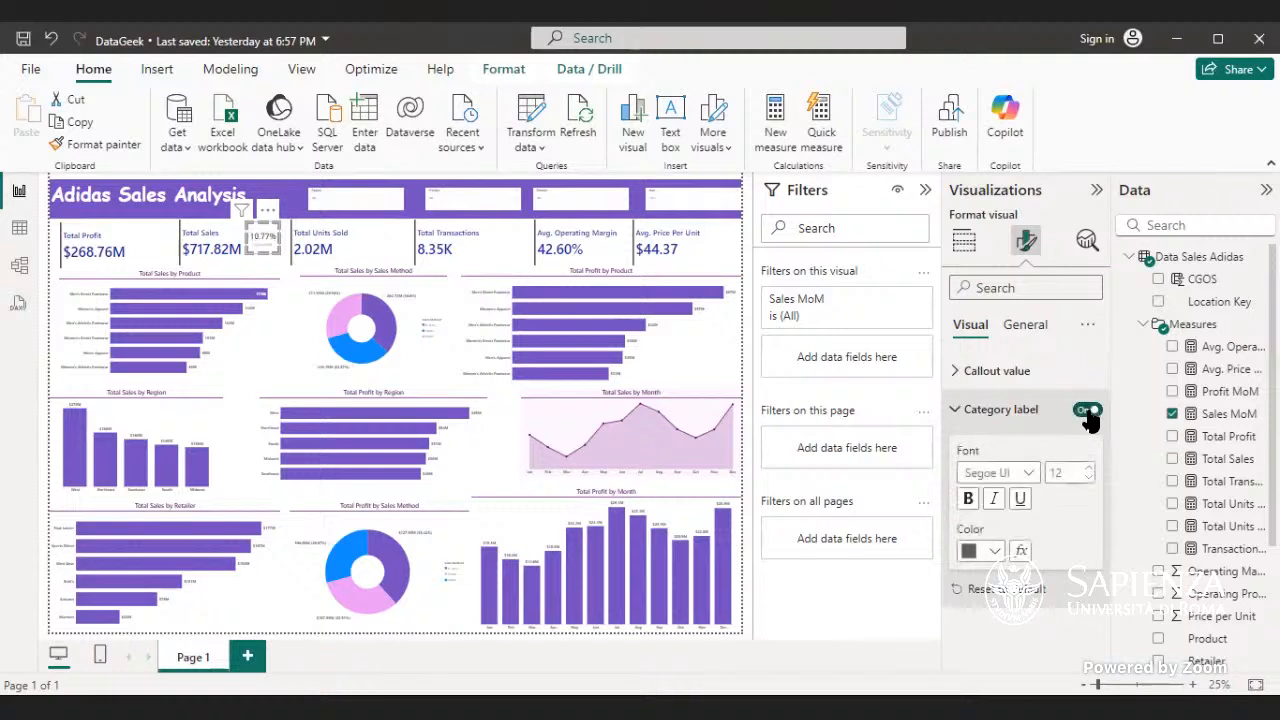
{"action": "left_click", "coordinate": [1088, 412]}
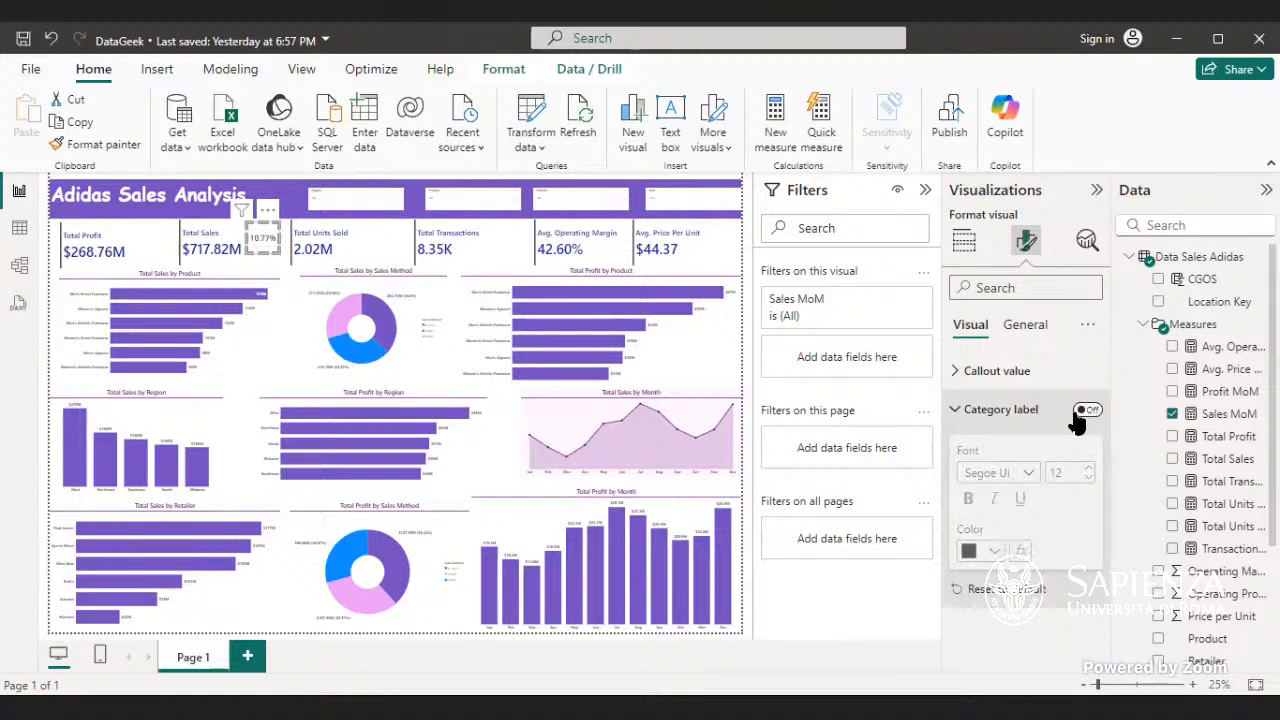
{"action": "left_click", "coordinate": [1045, 412]}
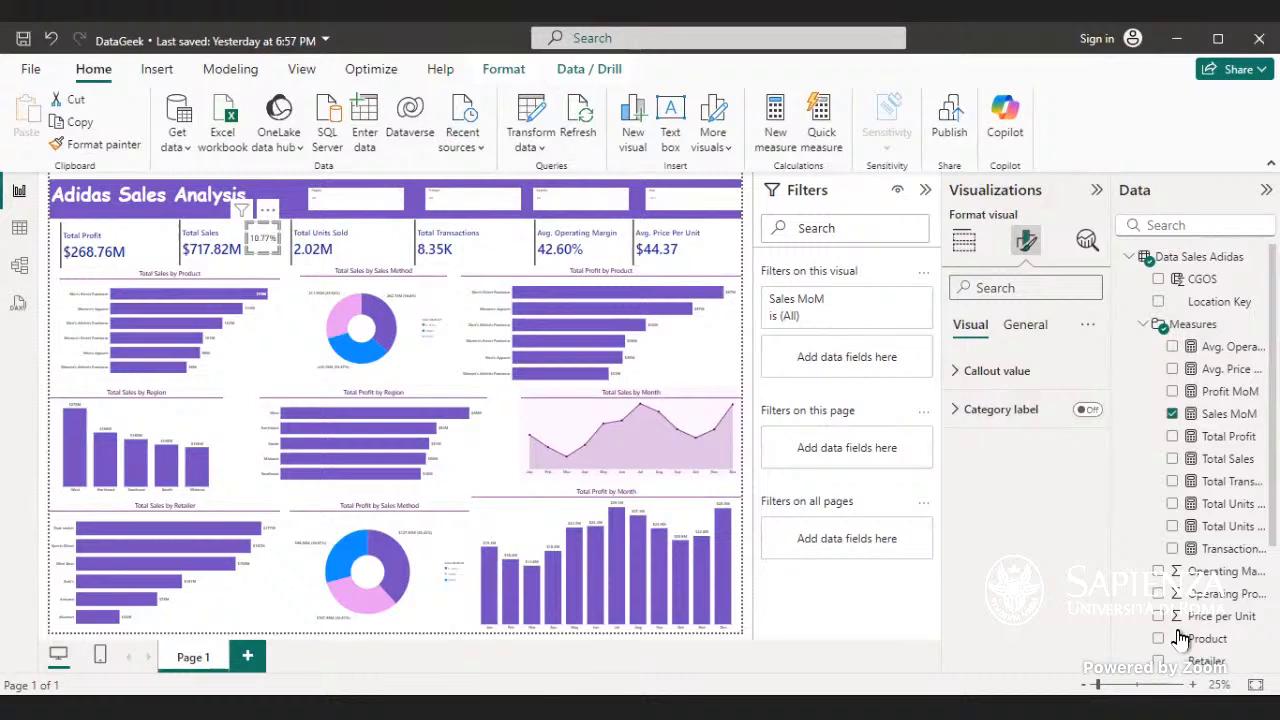
- Filter the report to 2020 with the Year slicer in the header banner
{"action": "left_click", "coordinate": [1116, 686]}
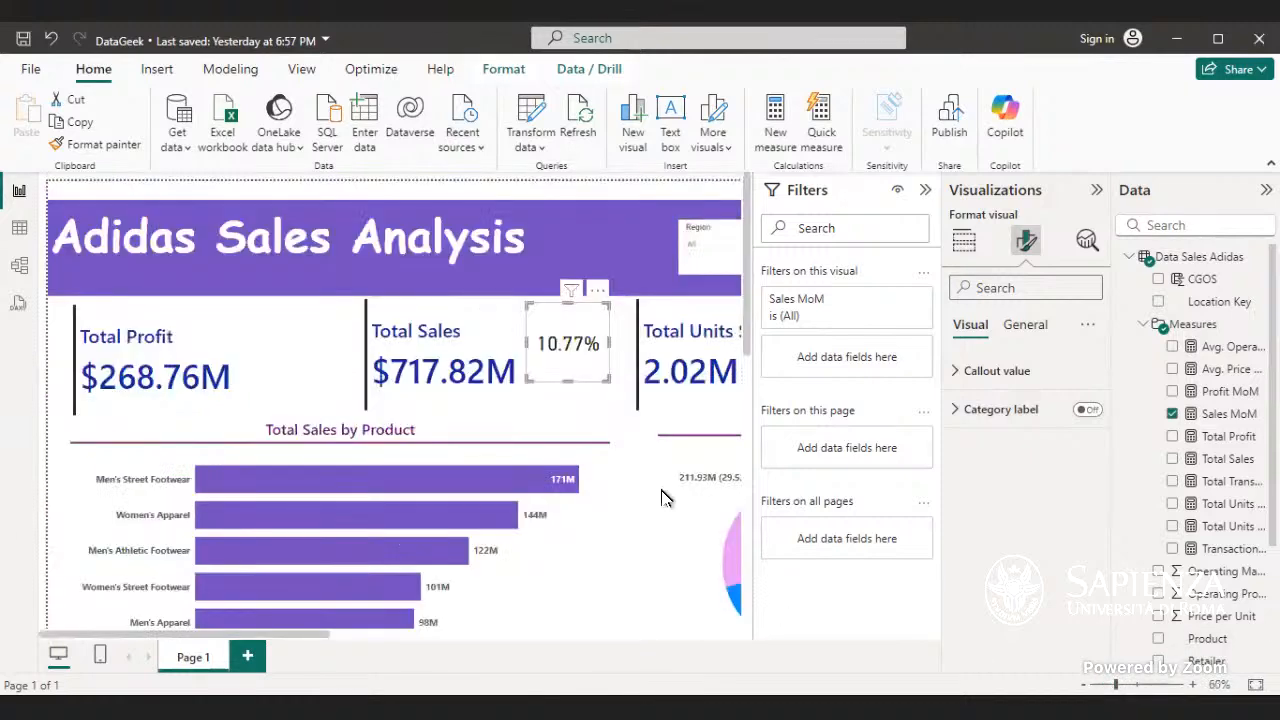
{"action": "left_click_drag", "start_coordinate": [295, 641], "coordinate": [703, 695]}
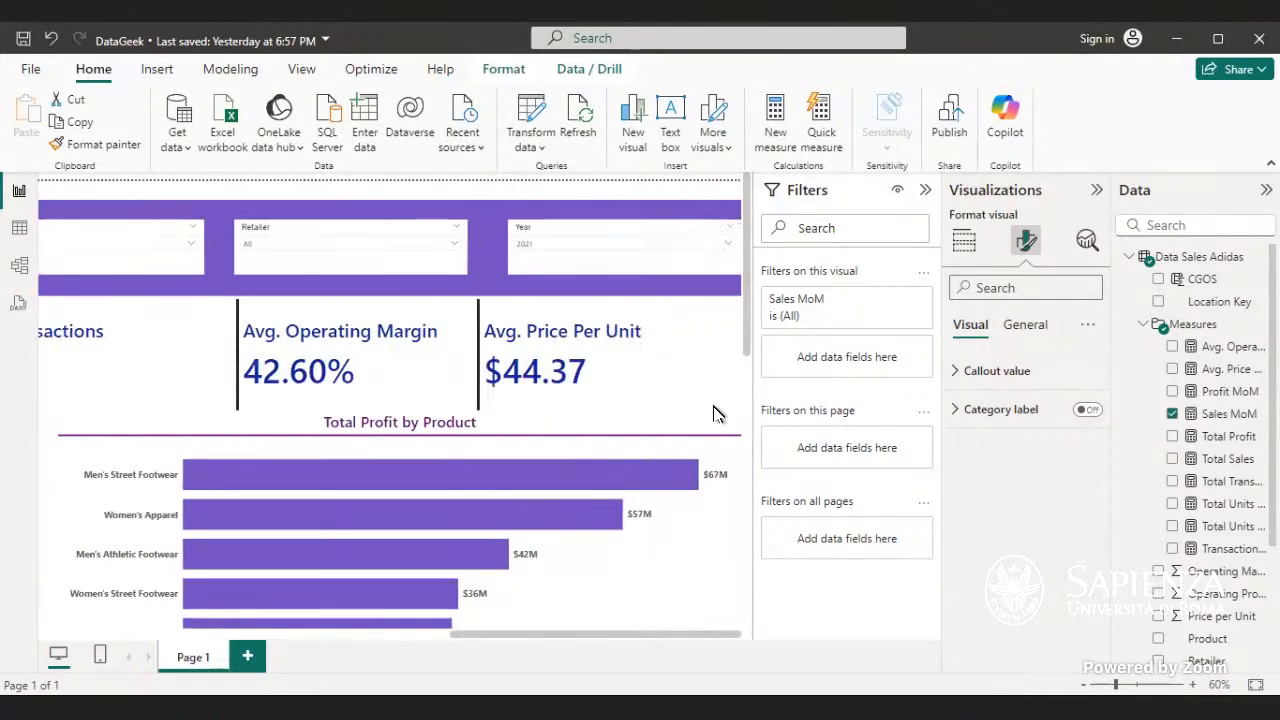
{"action": "left_click", "coordinate": [729, 240]}
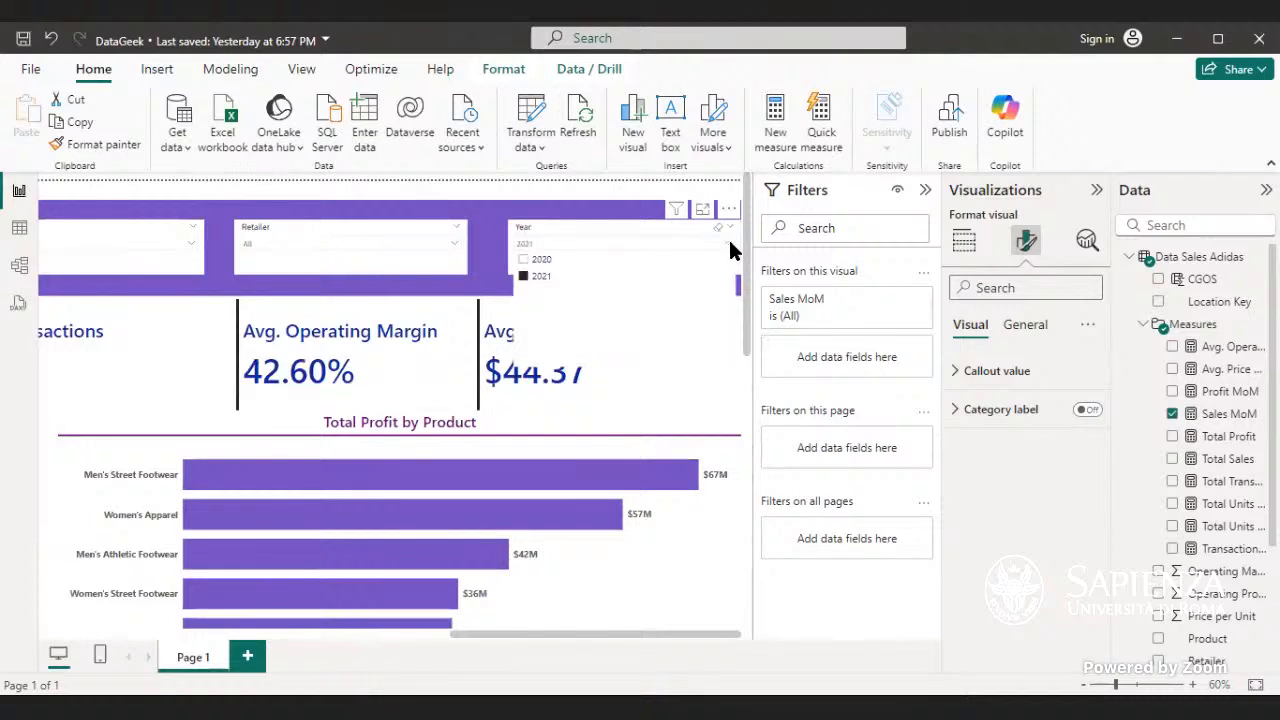
{"action": "left_click", "coordinate": [522, 262]}
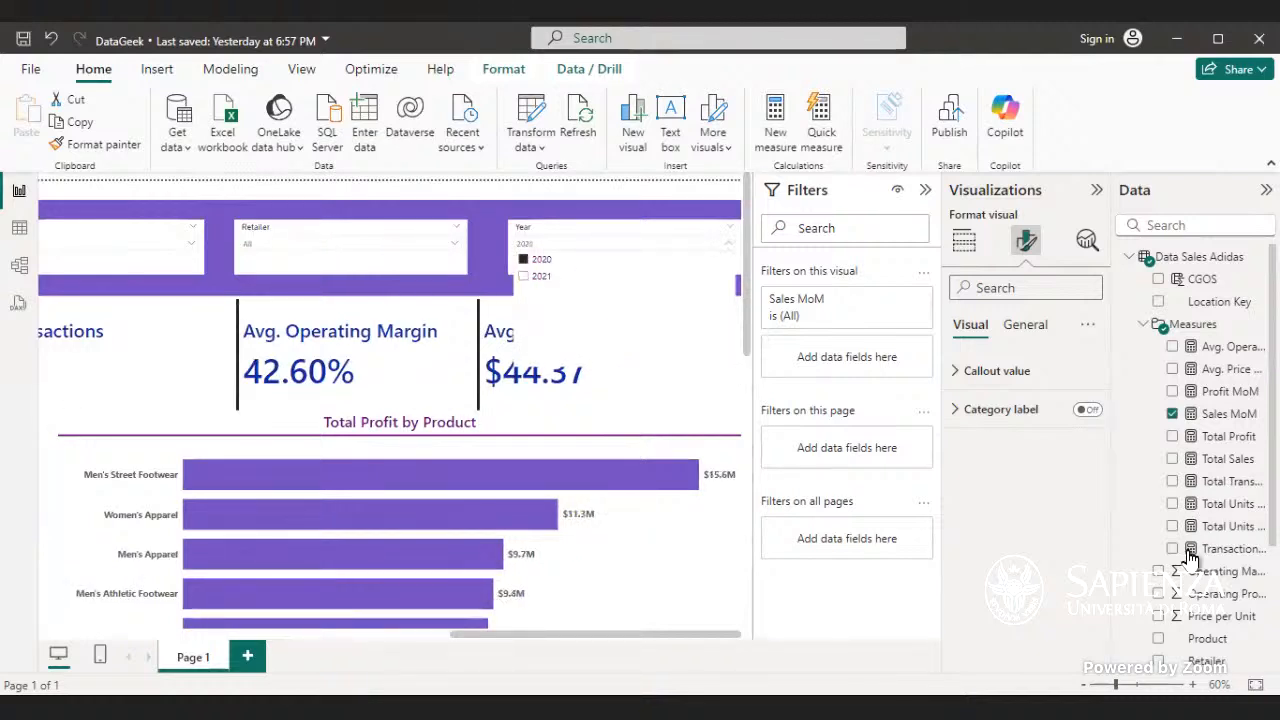
- Add the Month field from the Date Table to the Year slicer, below Year
{"action": "scroll", "coordinate": [1190, 560], "scroll_direction": "down", "scroll_amount": 3}
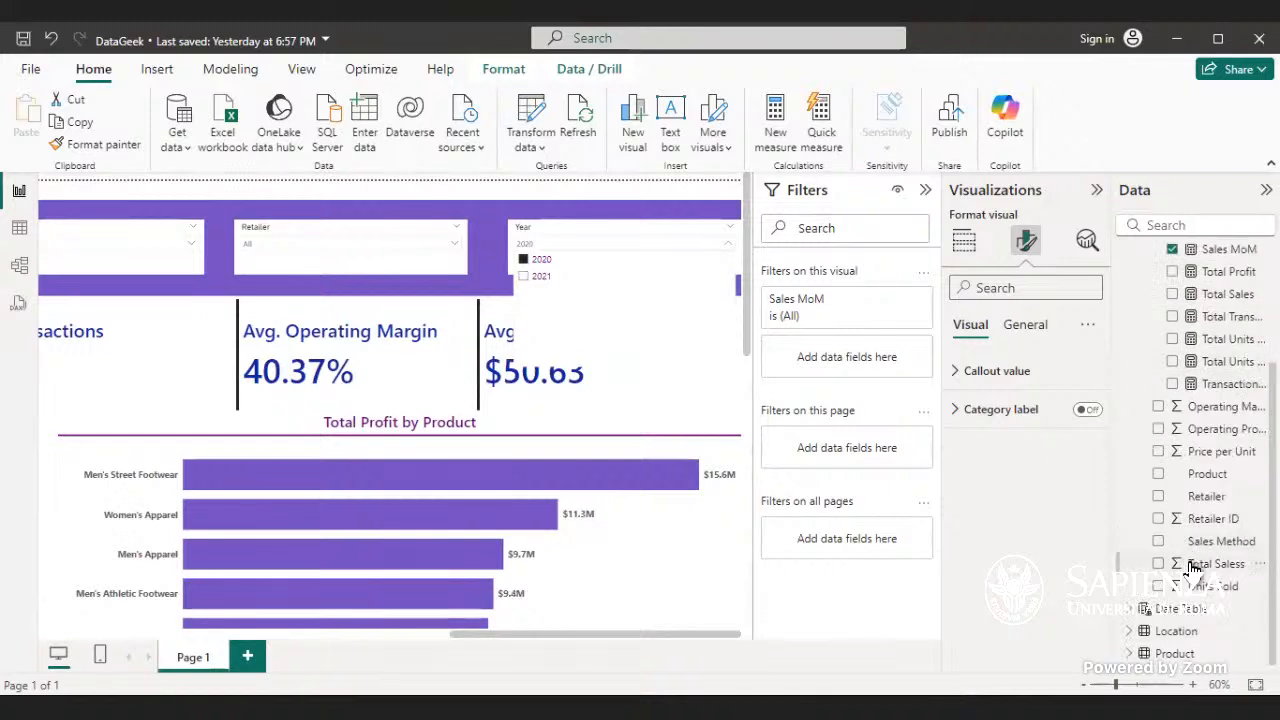
{"action": "scroll", "coordinate": [1190, 566], "scroll_direction": "up", "scroll_amount": 3}
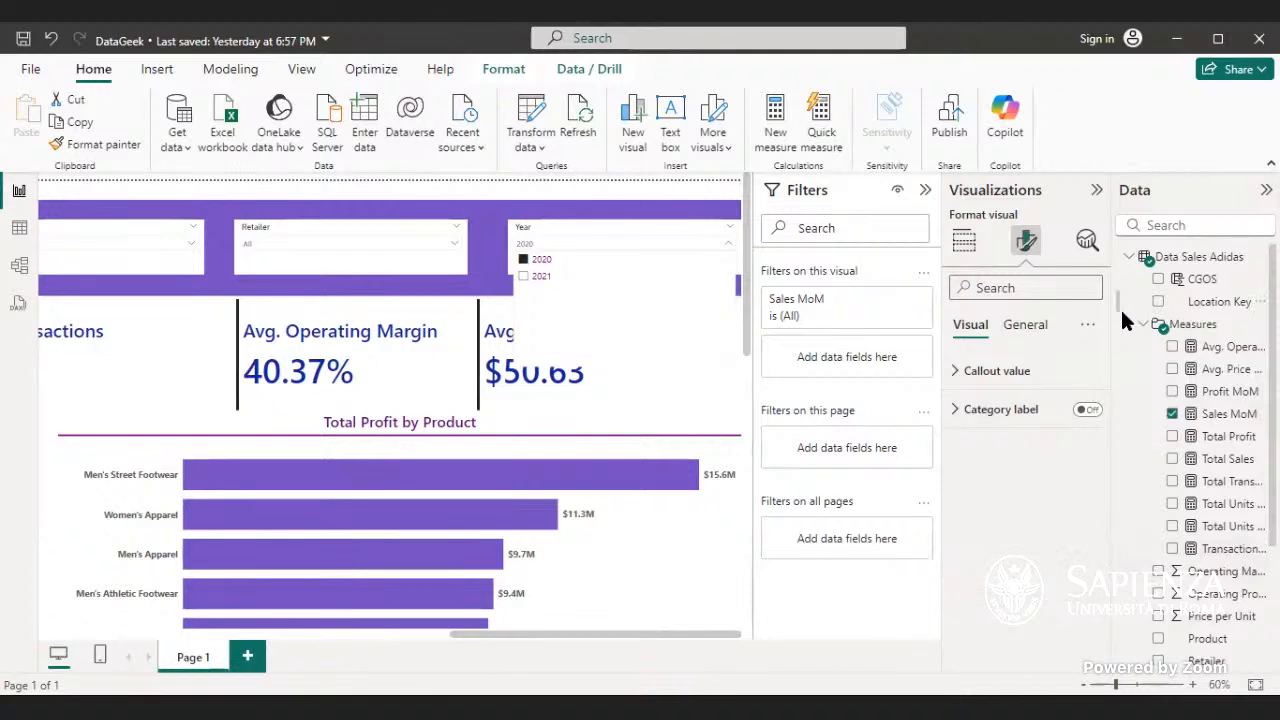
{"action": "left_click", "coordinate": [1129, 258]}
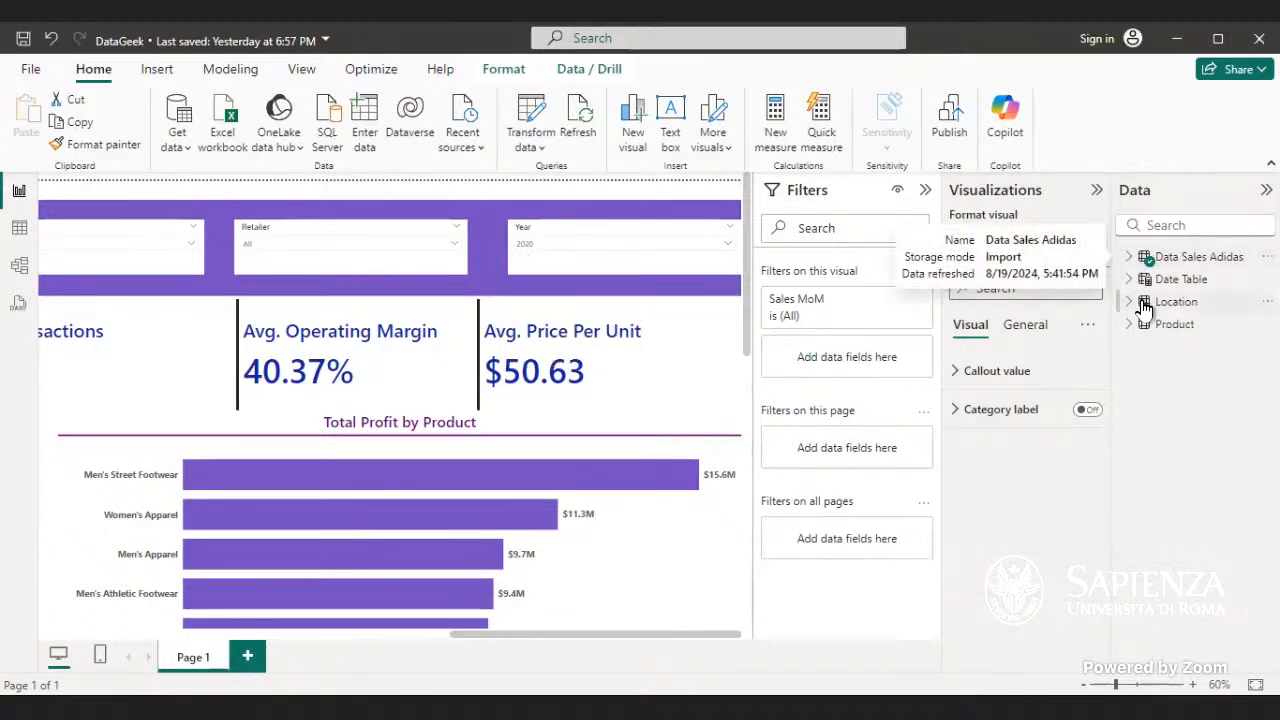
{"action": "left_click", "coordinate": [1130, 281]}
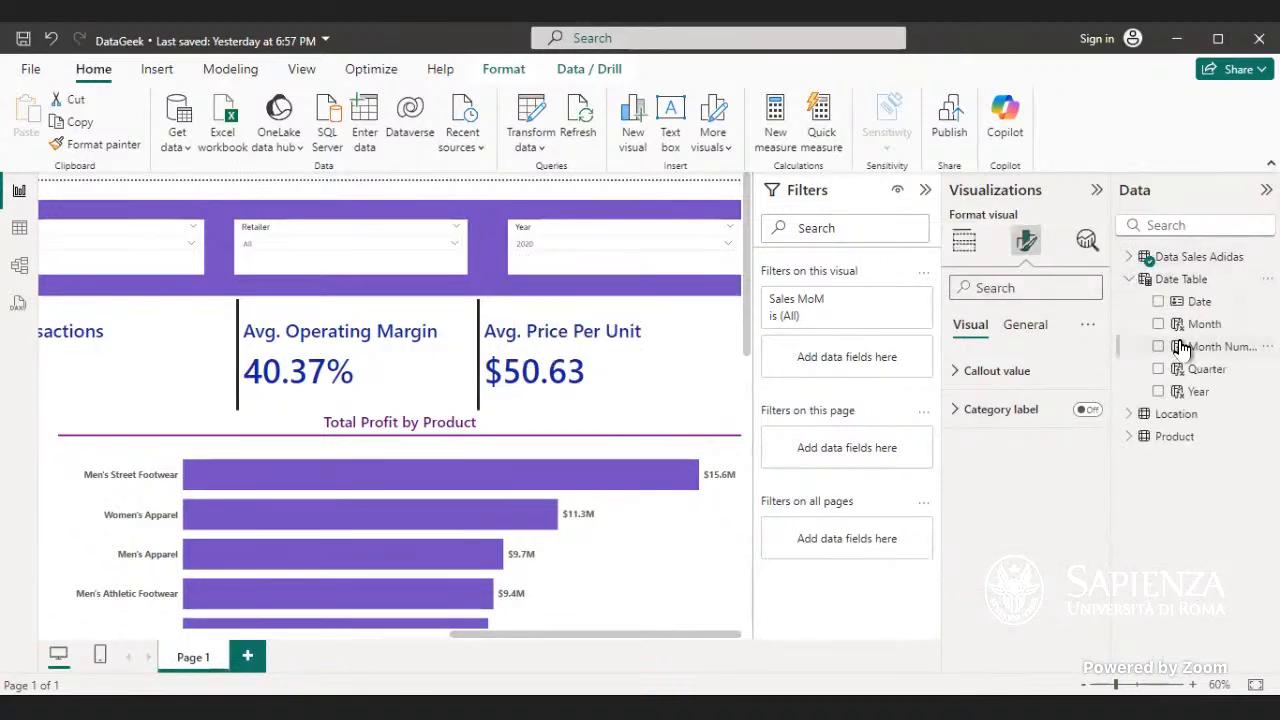
{"action": "left_click_drag", "start_coordinate": [1190, 331], "coordinate": [573, 262]}
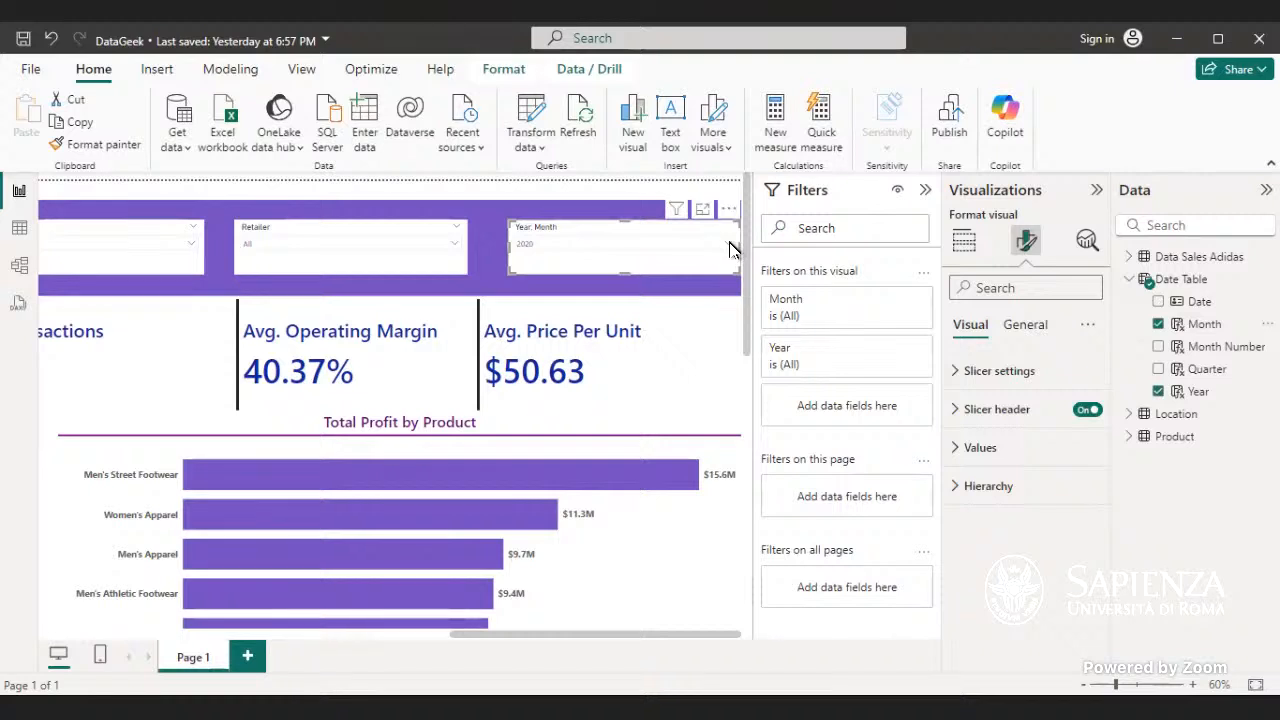
- Expand 2020 in the Year, Month slicer, try excluding January, and reselect the whole year
{"action": "left_click", "coordinate": [729, 249]}
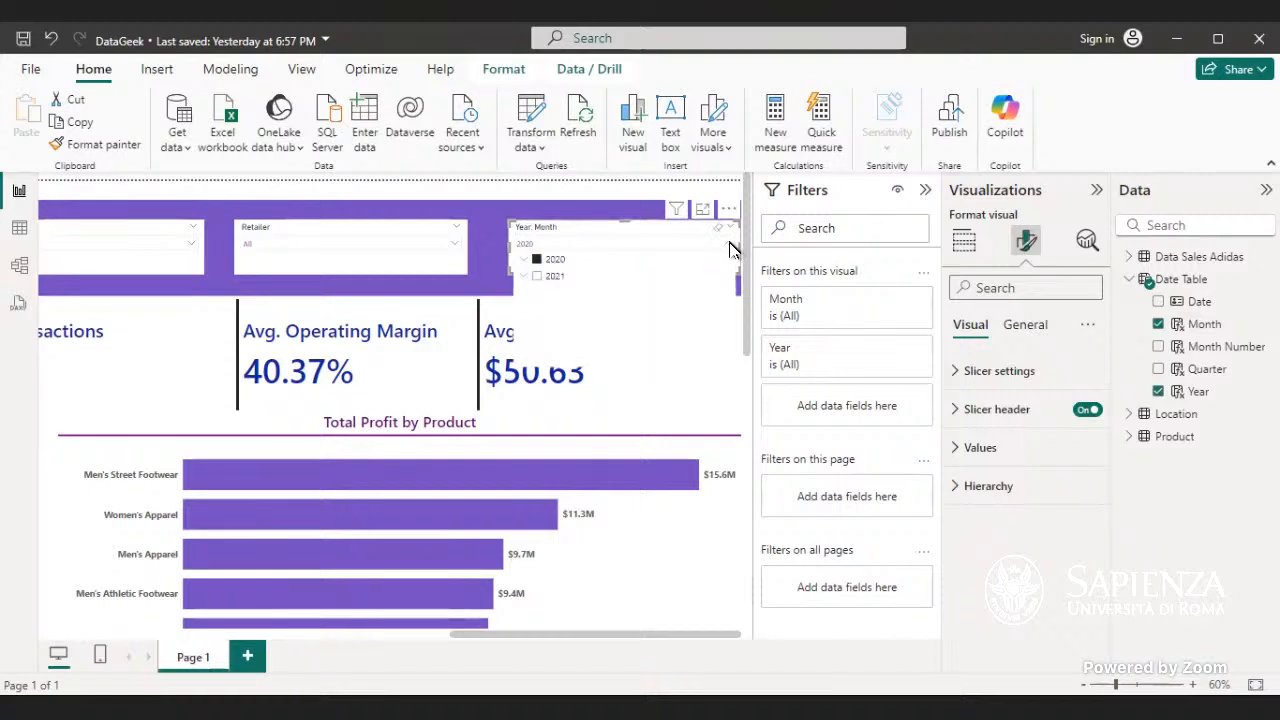
{"action": "left_click", "coordinate": [522, 261]}
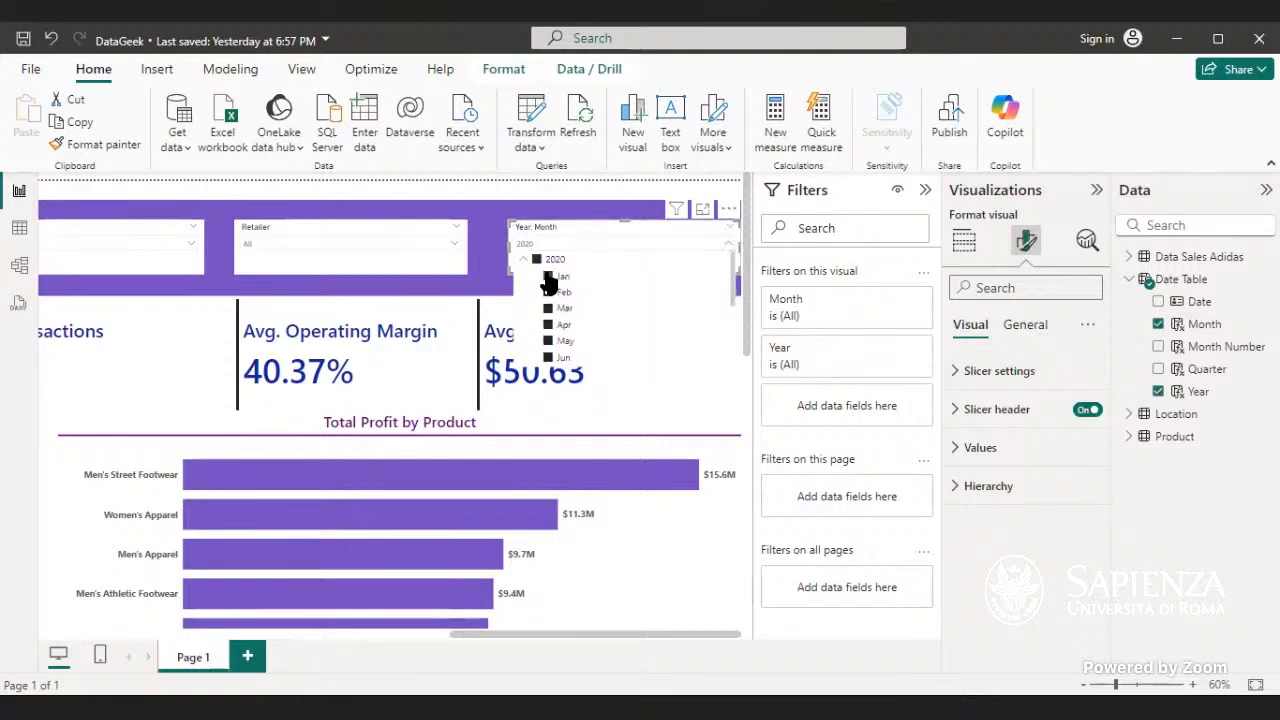
{"action": "left_click", "coordinate": [548, 277]}
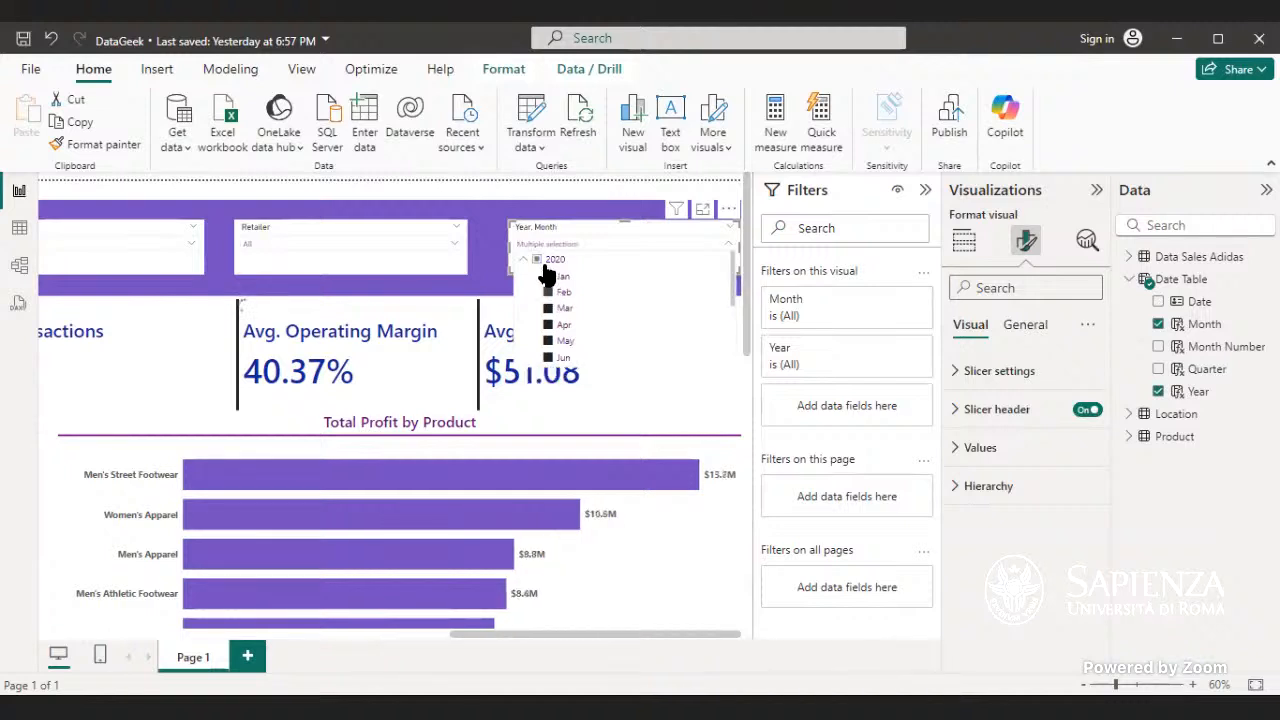
{"action": "left_click", "coordinate": [535, 264]}
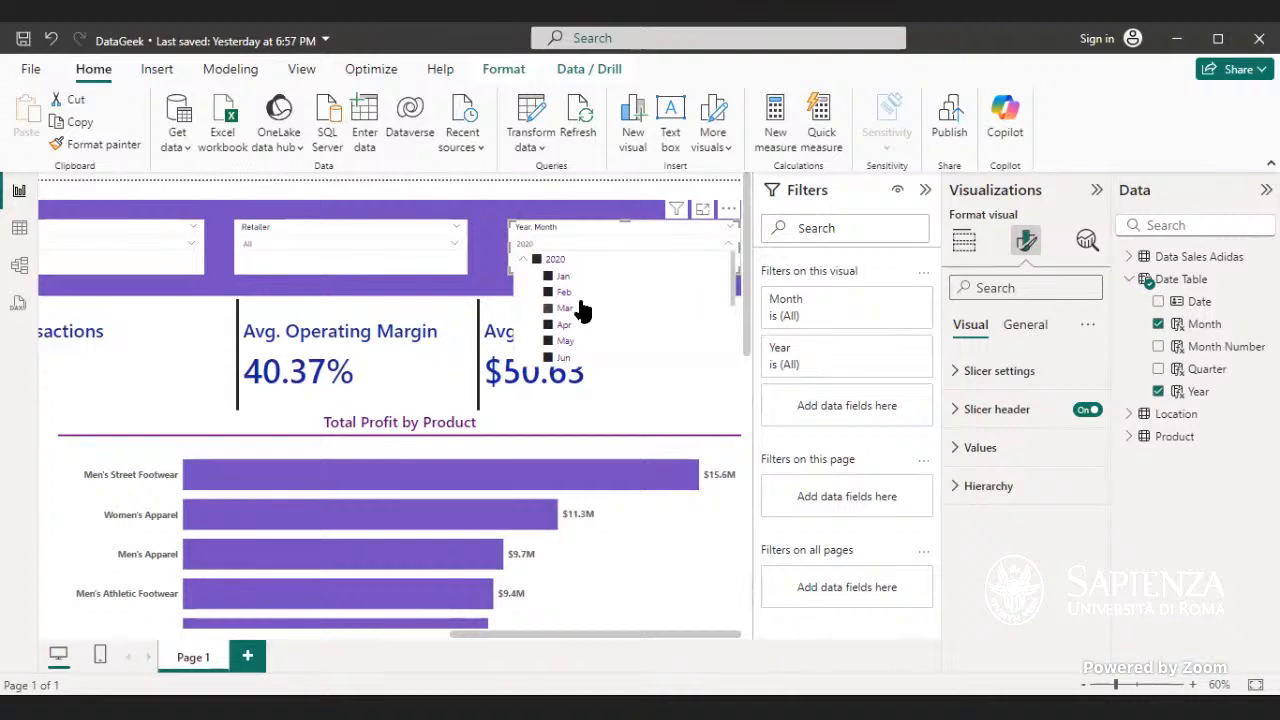
{"action": "scroll", "coordinate": [587, 325], "scroll_direction": "down", "scroll_amount": 3}
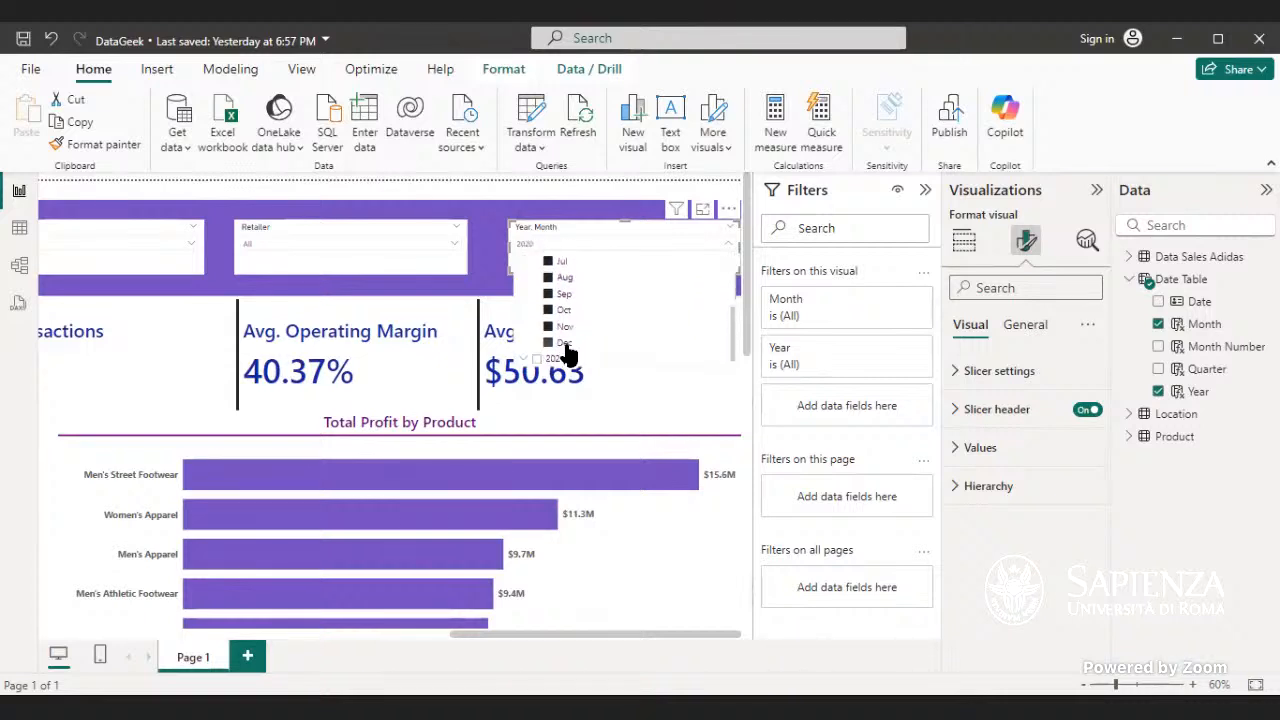
- Clear the Year, Month slicer's selection and filter the report to April 2020
{"action": "left_click", "coordinate": [716, 237]}
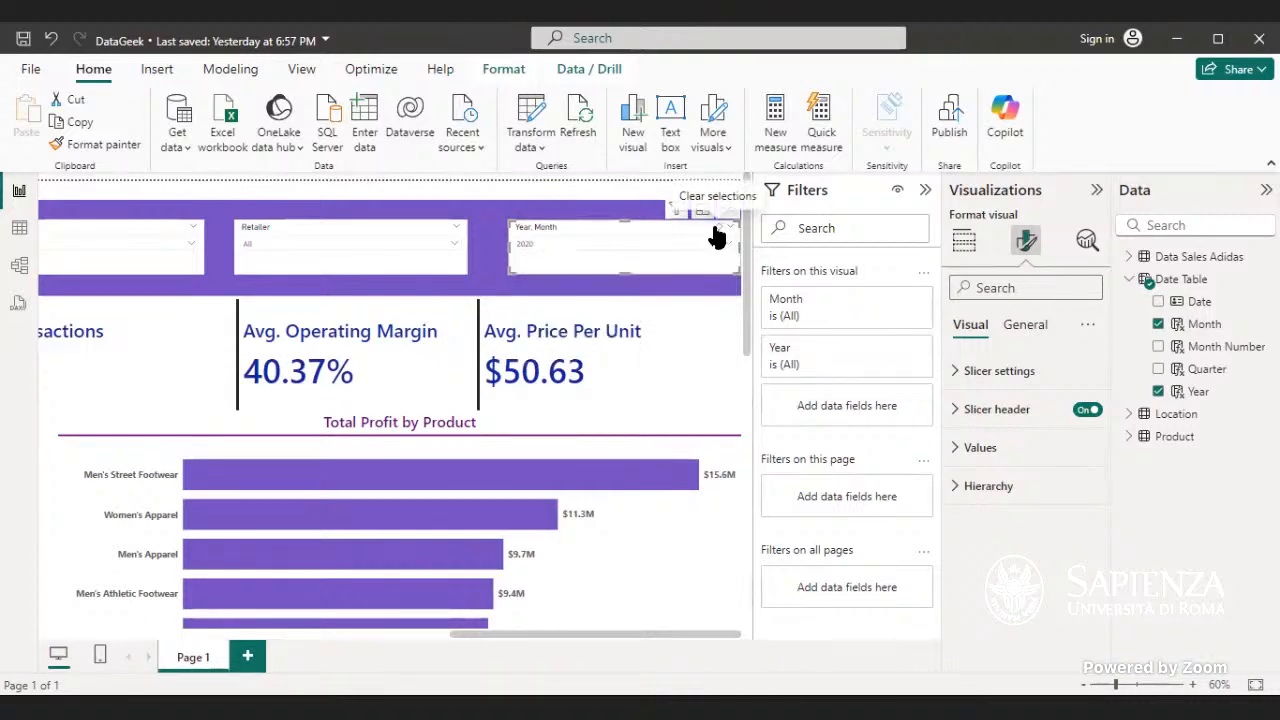
{"action": "left_click", "coordinate": [716, 236]}
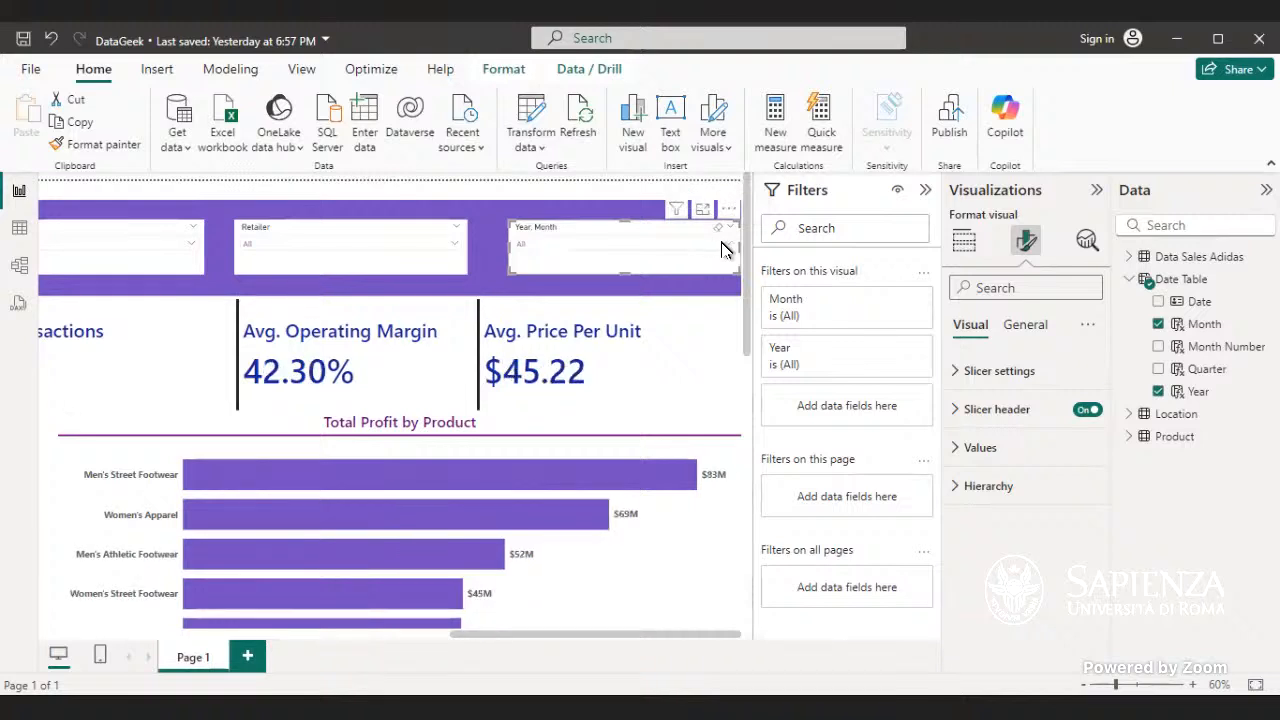
{"action": "left_click", "coordinate": [727, 246]}
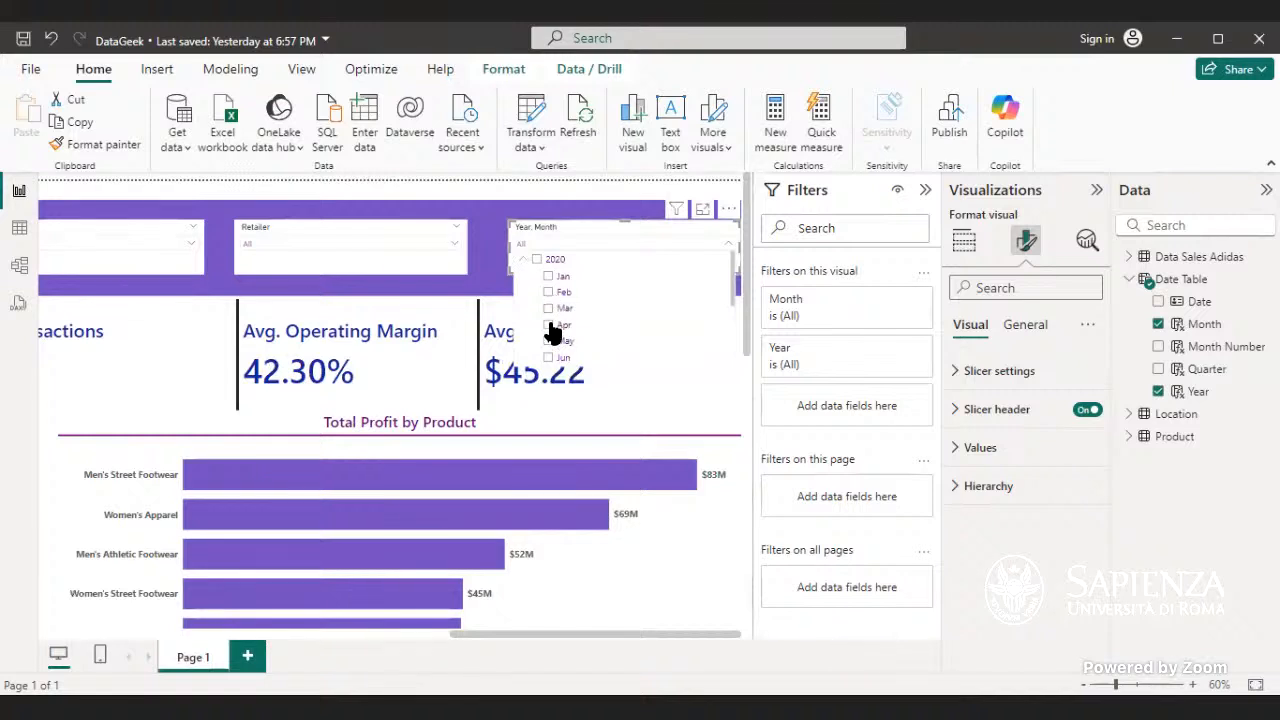
{"action": "left_click", "coordinate": [548, 325]}
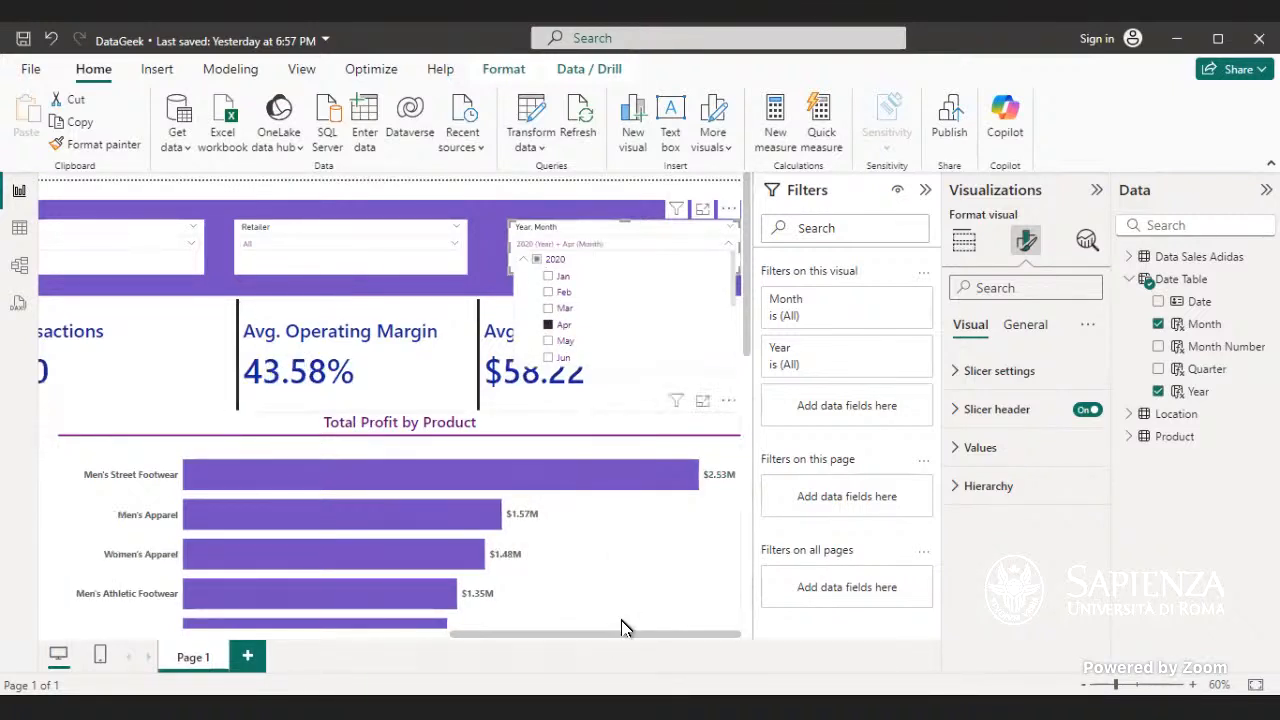
- Check the Sales MoM percentage beside Total Sales for April 2020 and fit the whole report page in view
{"action": "left_click_drag", "start_coordinate": [622, 634], "coordinate": [615, 608]}
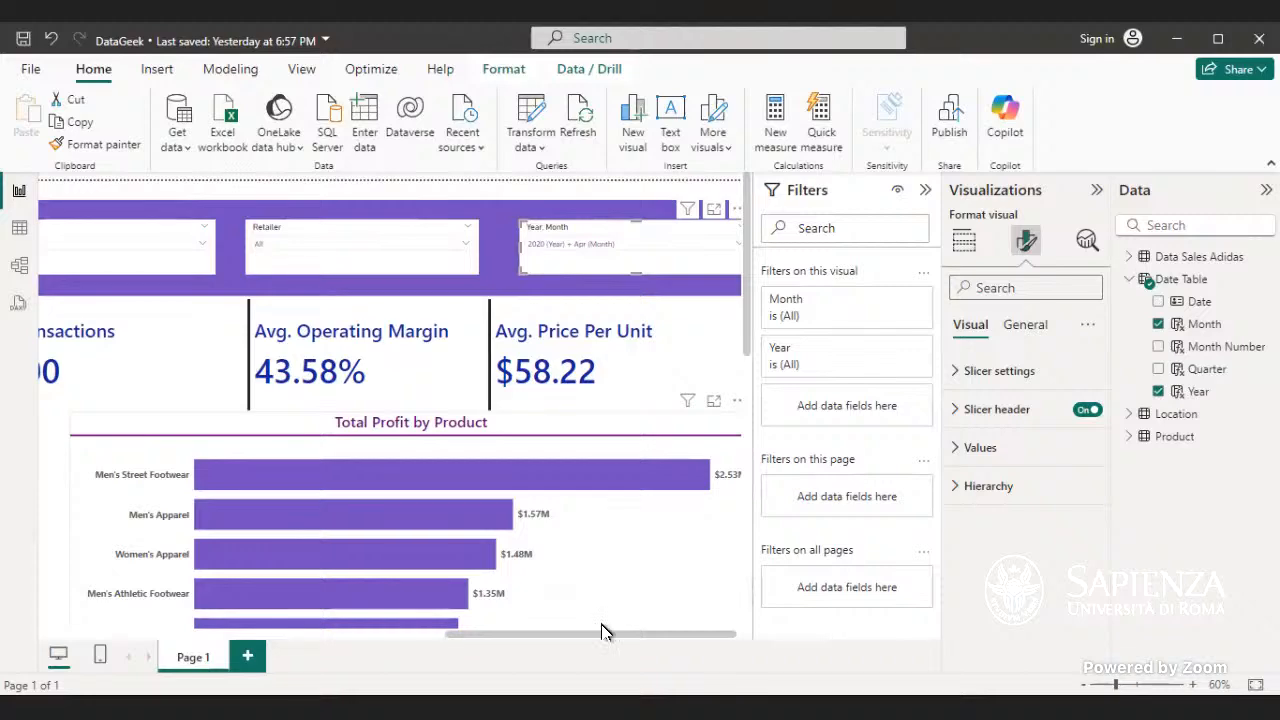
{"action": "left_click_drag", "start_coordinate": [590, 637], "coordinate": [183, 637]}
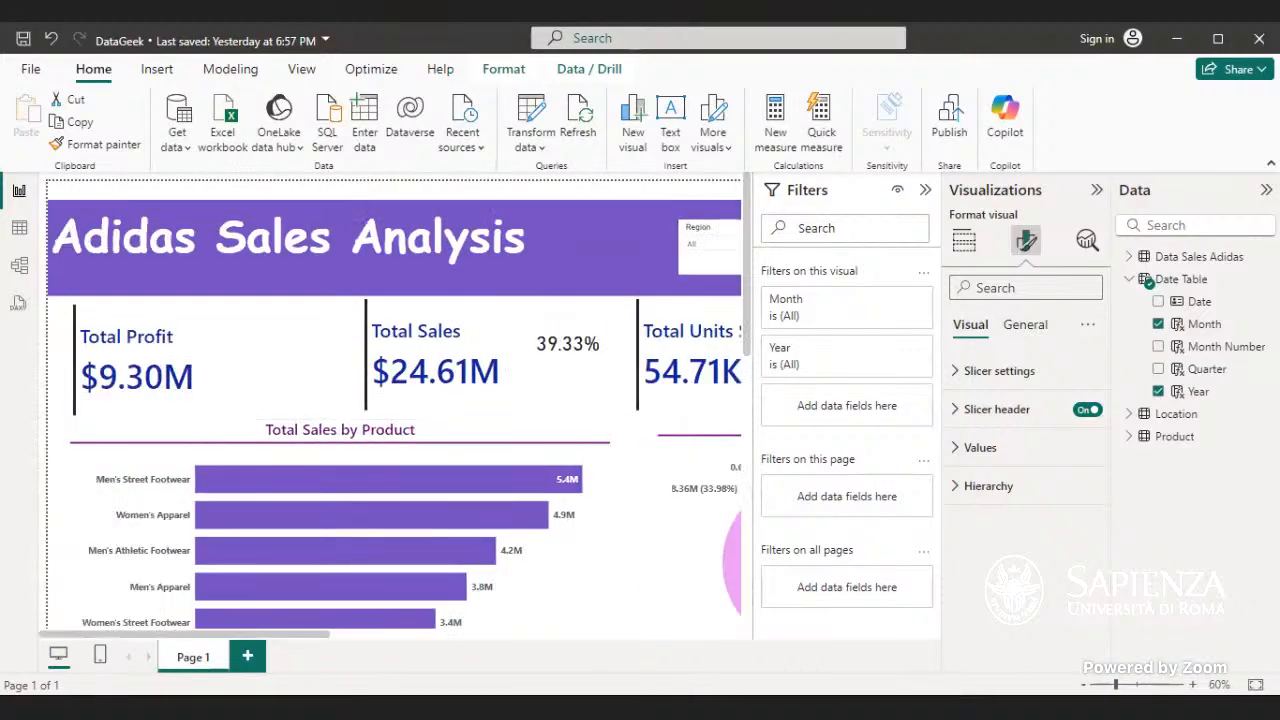
{"action": "left_click", "coordinate": [1255, 685]}
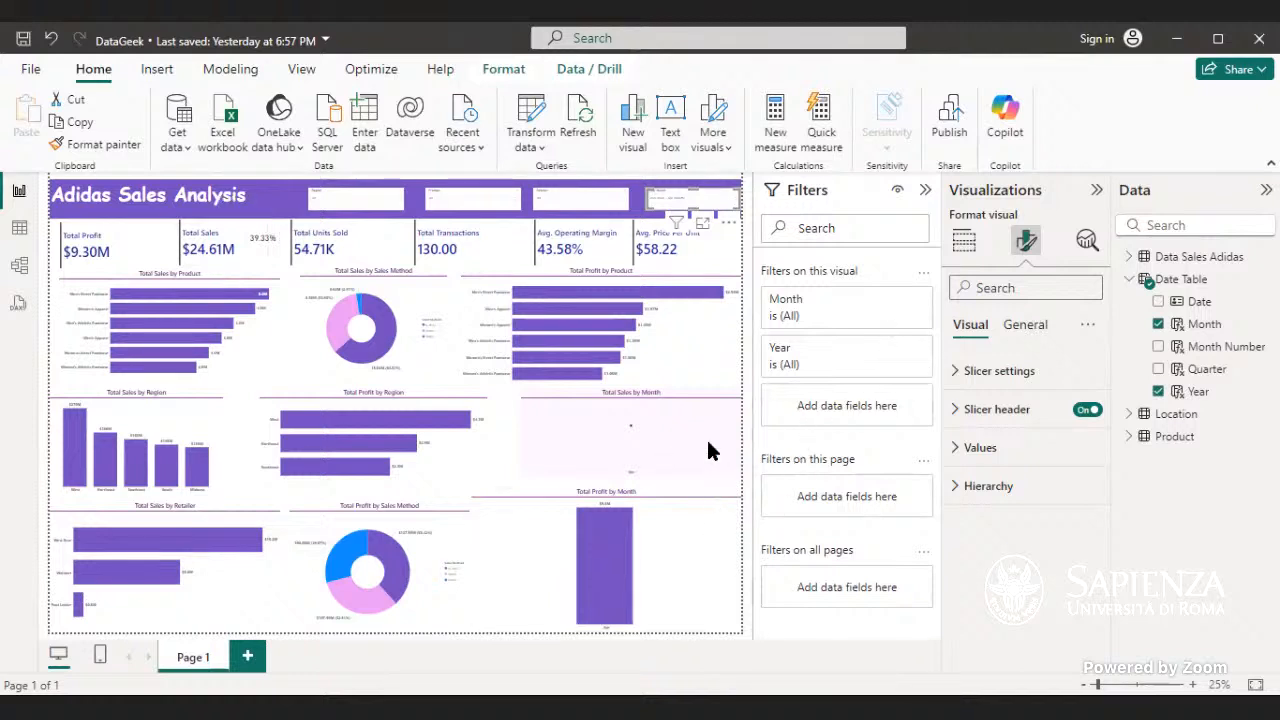
{"action": "left_click", "coordinate": [492, 453]}
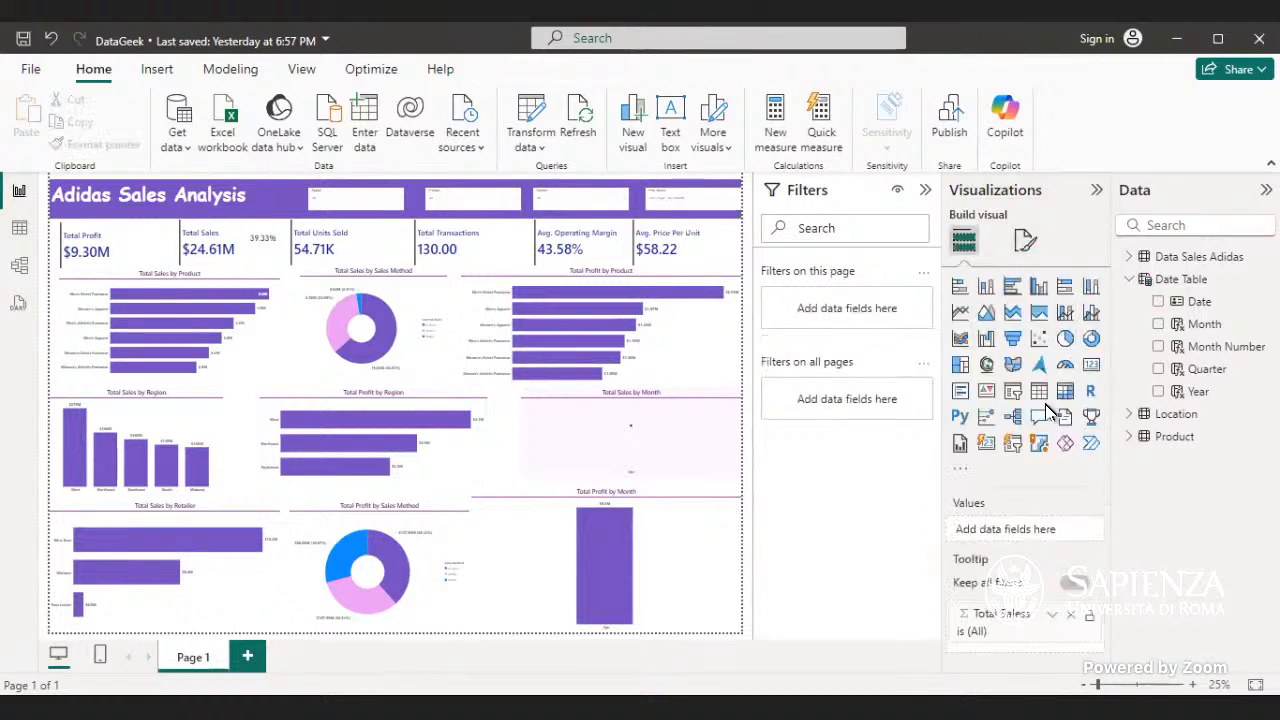
- Enlarge the new blank table visual and place it between the Total Profit by Region and Total Sales by Month charts
{"action": "left_click", "coordinate": [726, 245]}
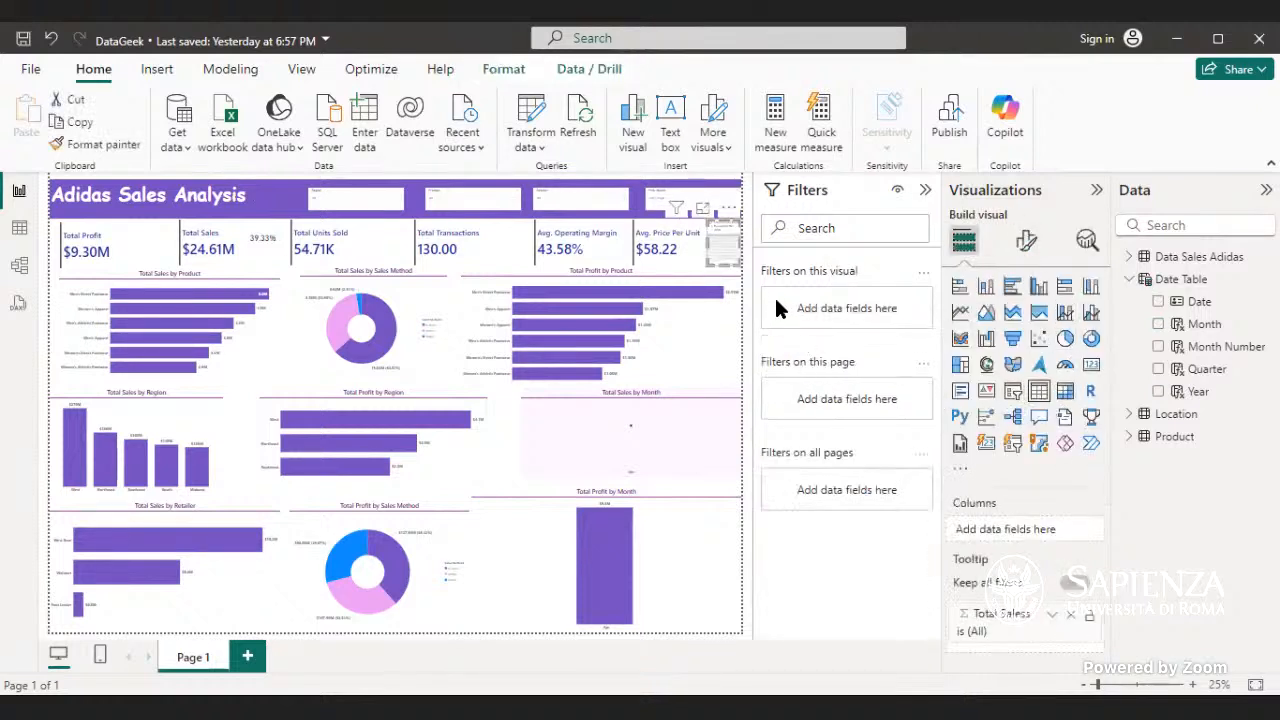
{"action": "left_click_drag", "start_coordinate": [728, 248], "coordinate": [562, 548]}
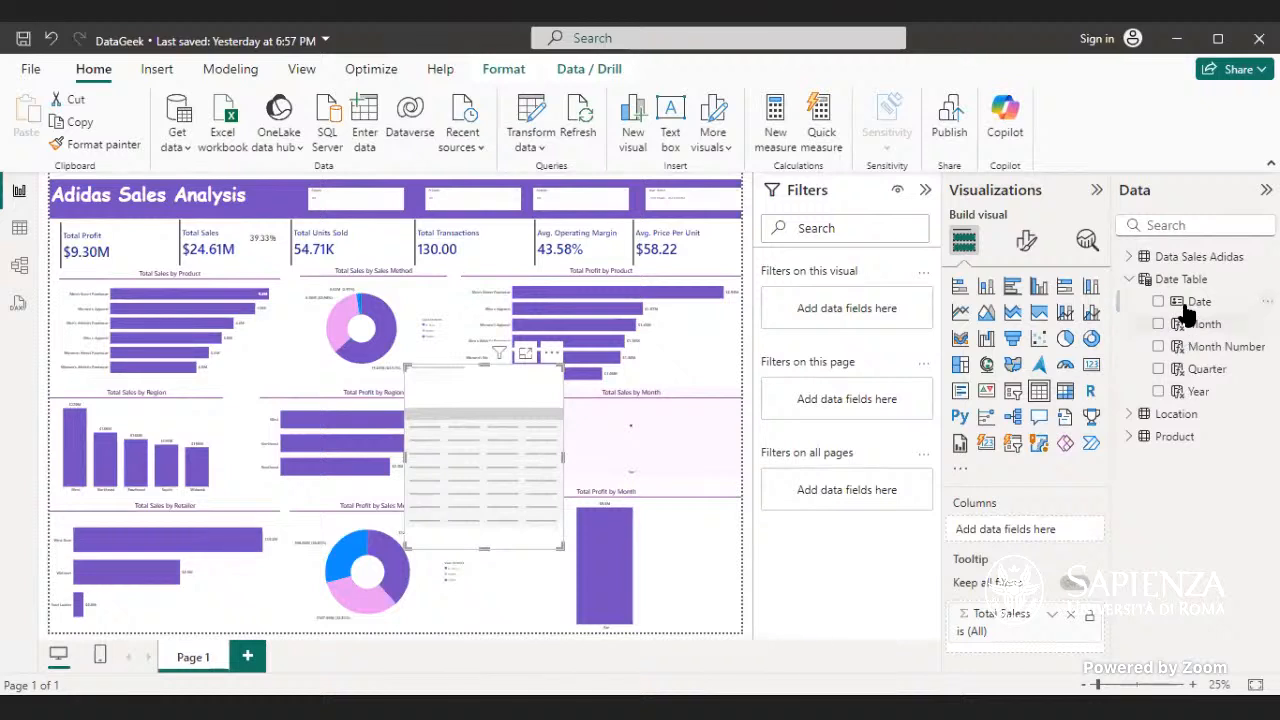
{"action": "left_click_drag", "start_coordinate": [1202, 332], "coordinate": [358, 524]}
{"action": "left_click_drag", "start_coordinate": [1238, 320], "coordinate": [1030, 322]}
{"action": "left_click", "coordinate": [680, 345]}
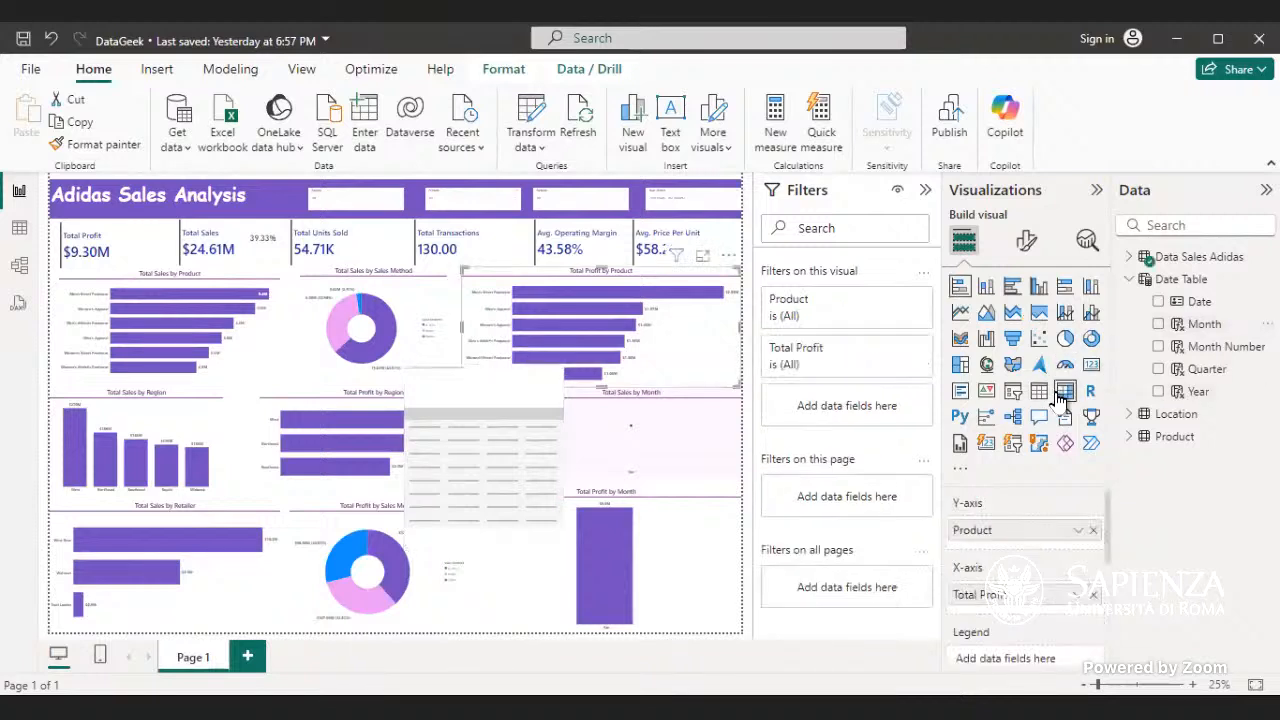
{"action": "left_click", "coordinate": [1066, 396]}
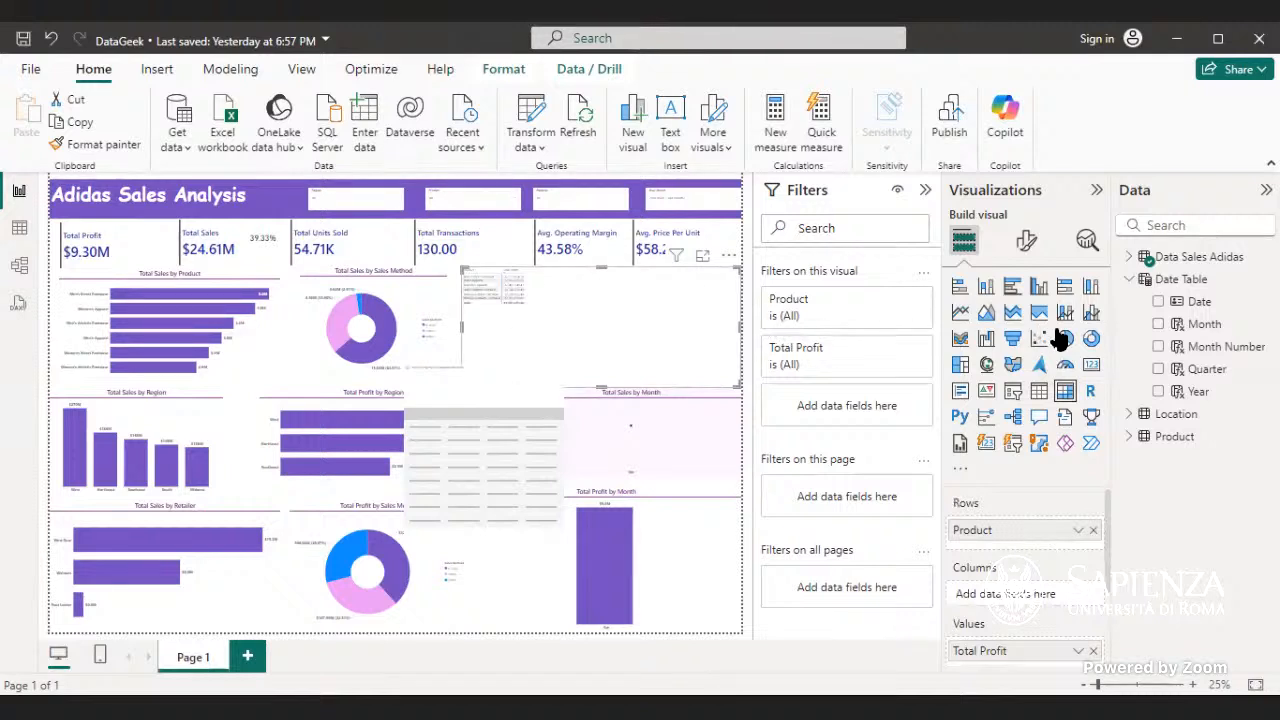
{"action": "left_click", "coordinate": [960, 314]}
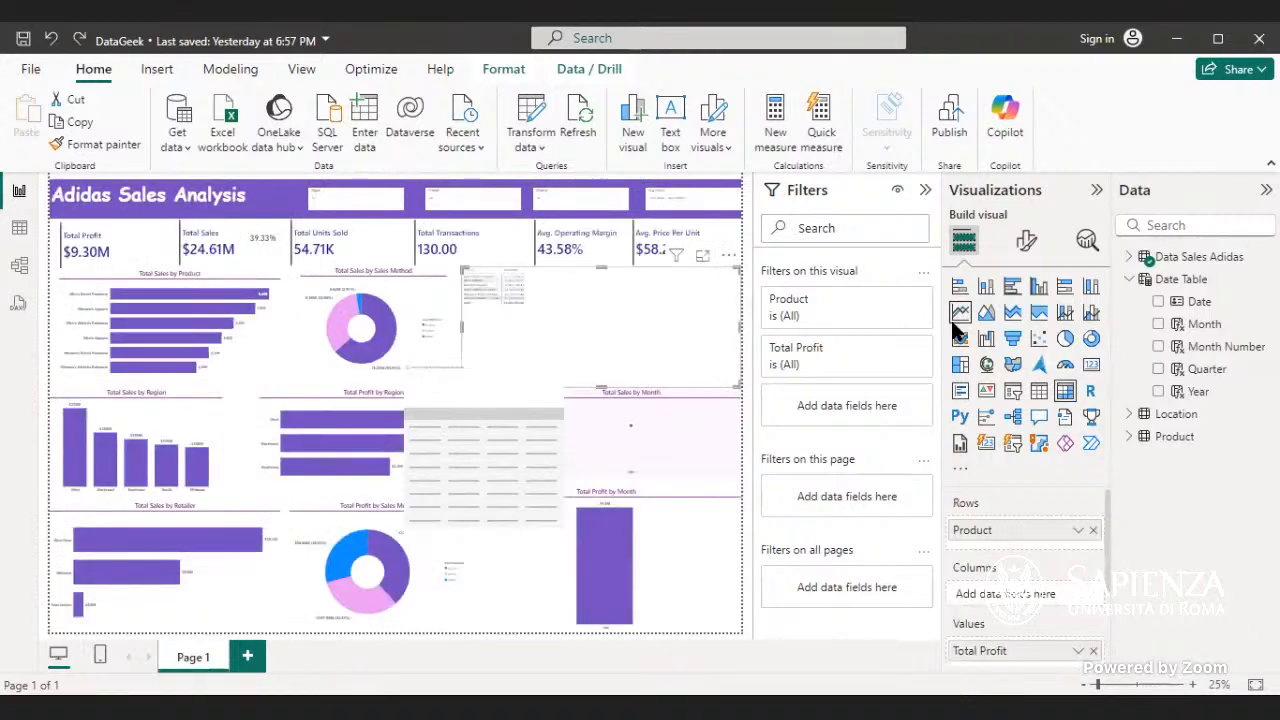
{"action": "key", "text": "ctrl+z"}
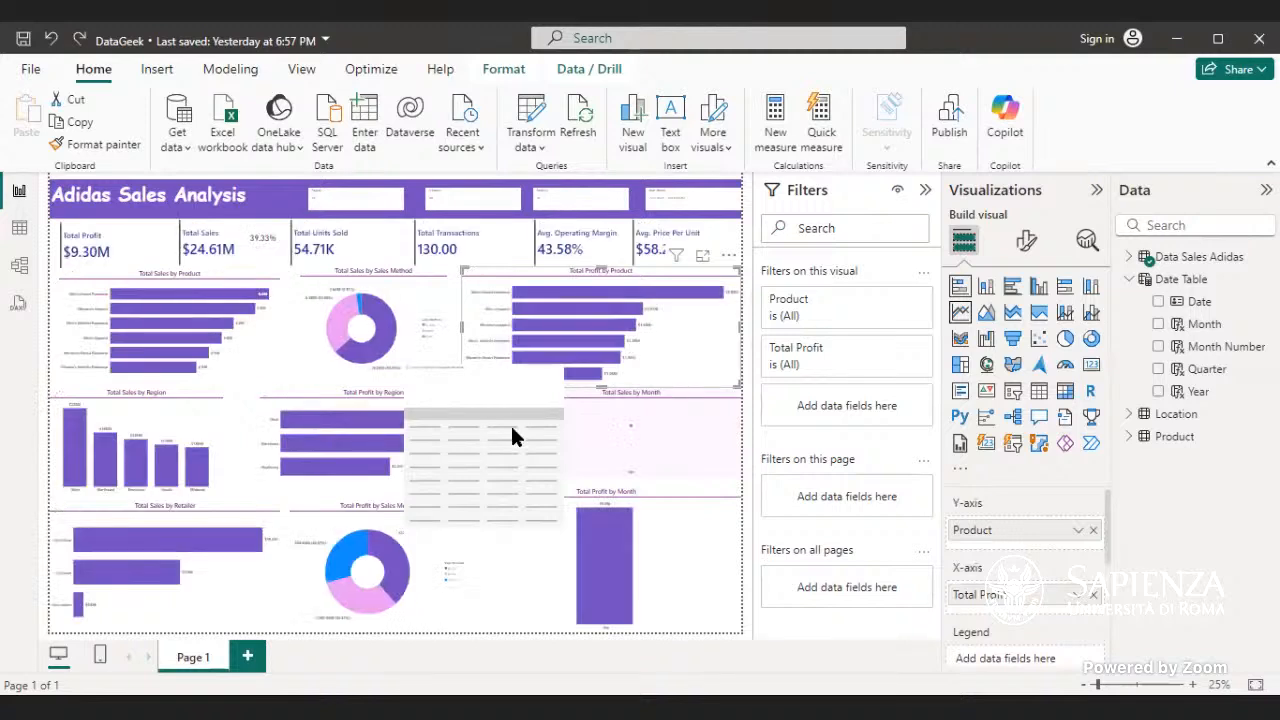
- Convert the blank table into a matrix with Year as rows and Month as columns, and reduce its height
{"action": "left_click", "coordinate": [437, 454]}
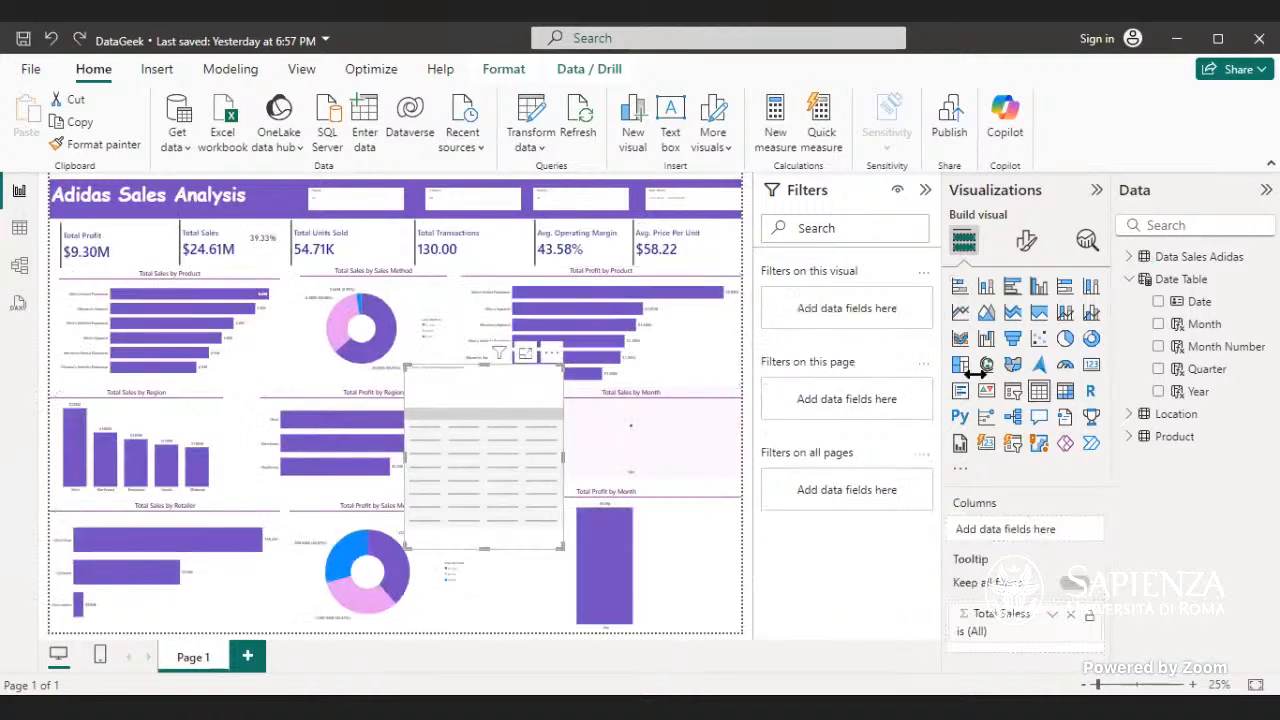
{"action": "left_click", "coordinate": [1065, 390]}
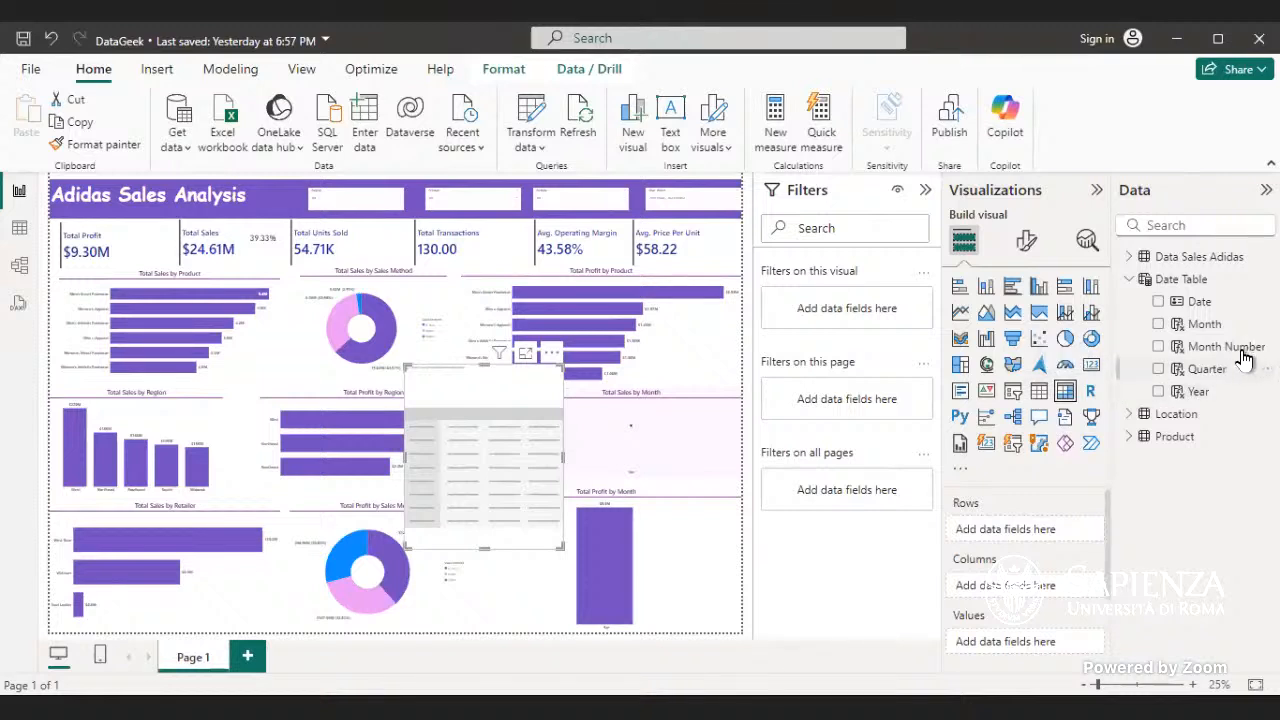
{"action": "left_click_drag", "start_coordinate": [1205, 390], "coordinate": [514, 434]}
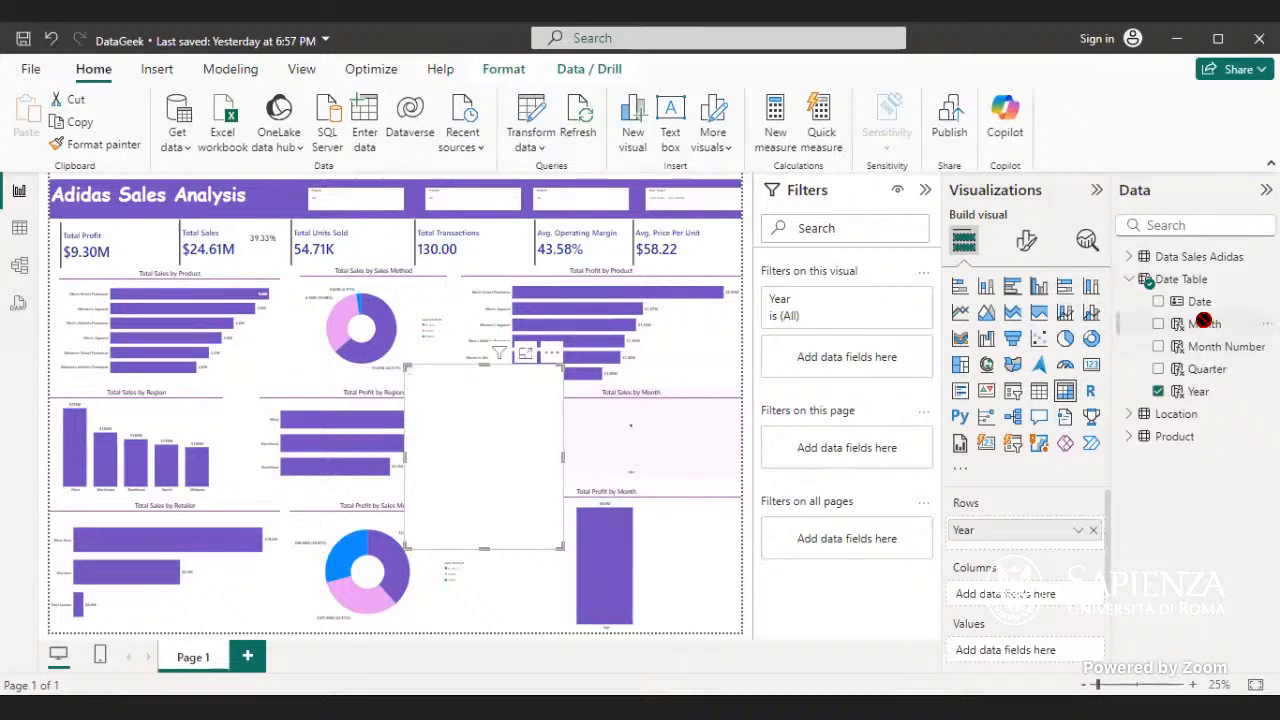
{"action": "left_click_drag", "start_coordinate": [1008, 342], "coordinate": [512, 412]}
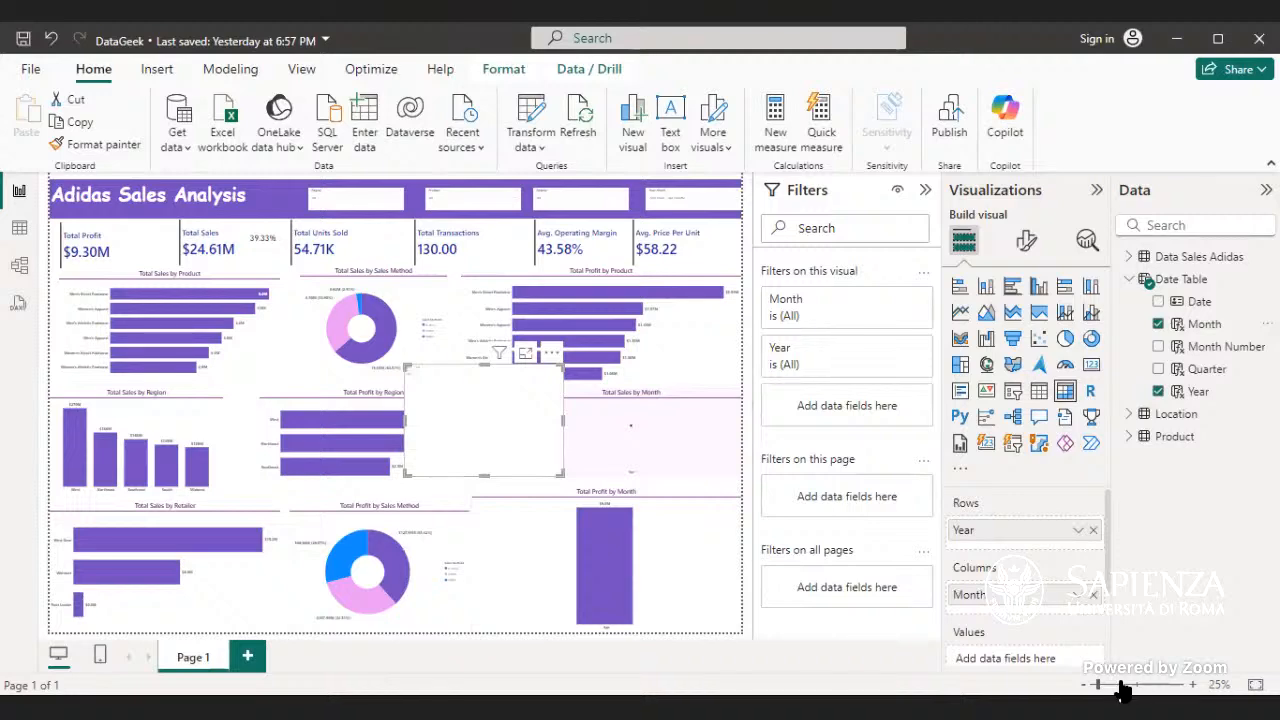
- Look through the enlarged report page for the new matrix and return to the full-page view
{"action": "left_click_drag", "start_coordinate": [1099, 684], "coordinate": [1117, 685]}
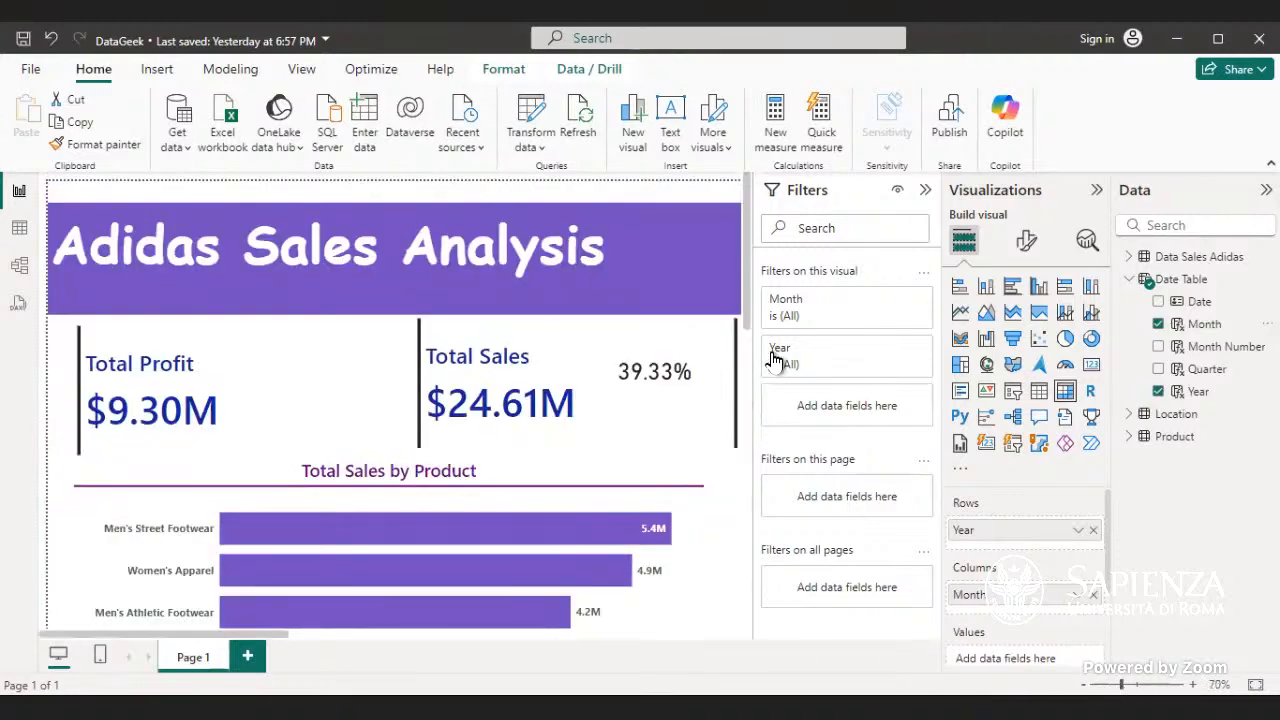
{"action": "left_click_drag", "start_coordinate": [740, 311], "coordinate": [762, 656]}
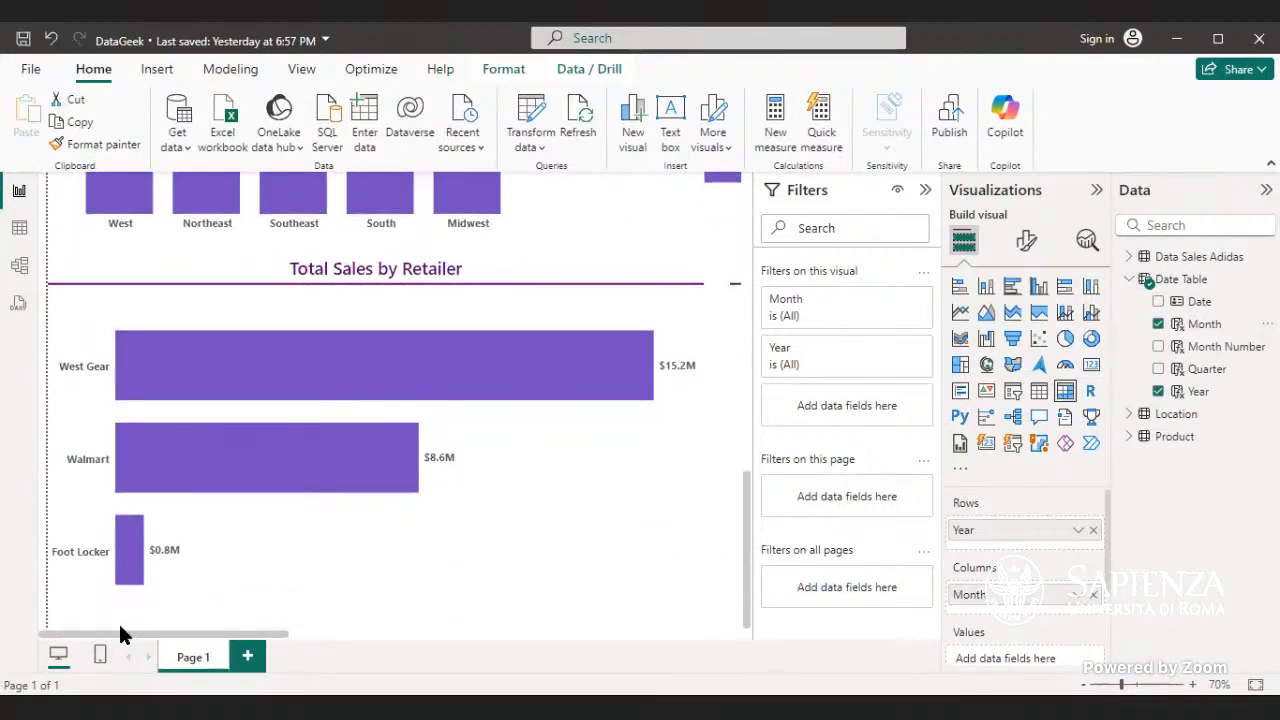
{"action": "left_click_drag", "start_coordinate": [252, 655], "coordinate": [635, 671]}
{"action": "left_click_drag", "start_coordinate": [745, 614], "coordinate": [774, 550]}
{"action": "left_click_drag", "start_coordinate": [643, 634], "coordinate": [455, 640]}
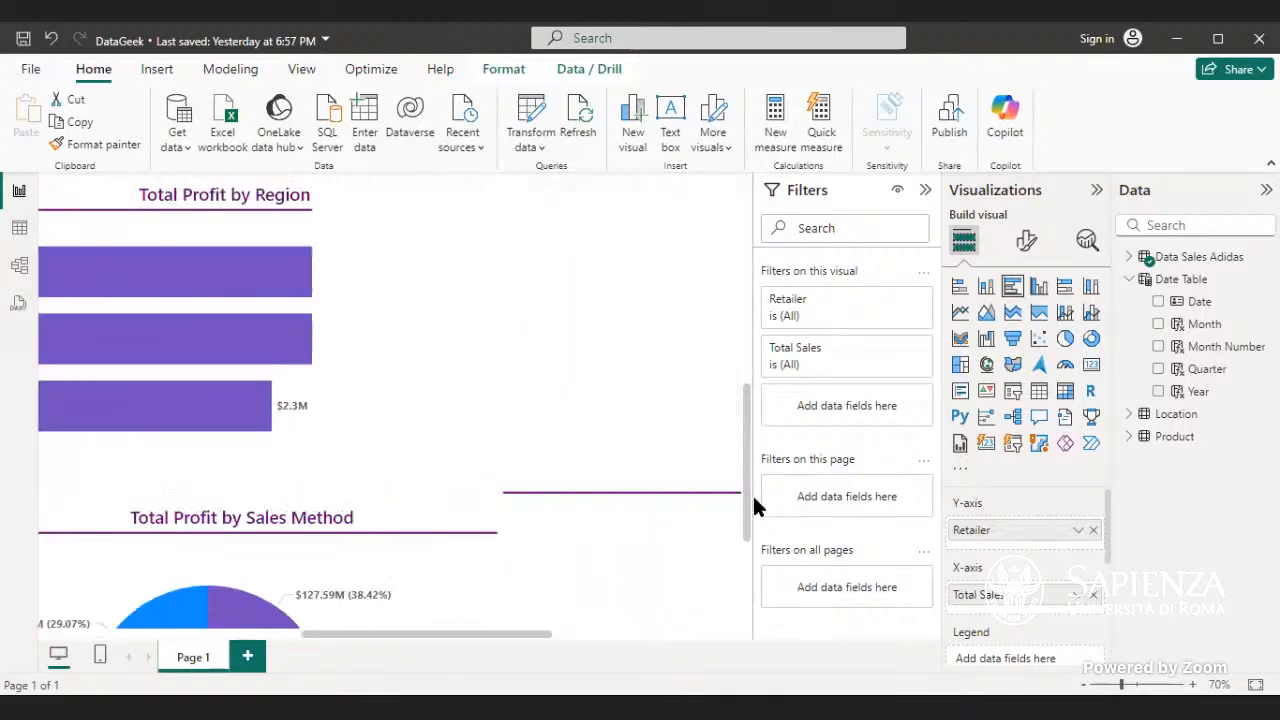
{"action": "left_click_drag", "start_coordinate": [748, 533], "coordinate": [757, 490]}
{"action": "left_click_drag", "start_coordinate": [357, 637], "coordinate": [40, 519]}
{"action": "left_click_drag", "start_coordinate": [743, 506], "coordinate": [745, 581]}
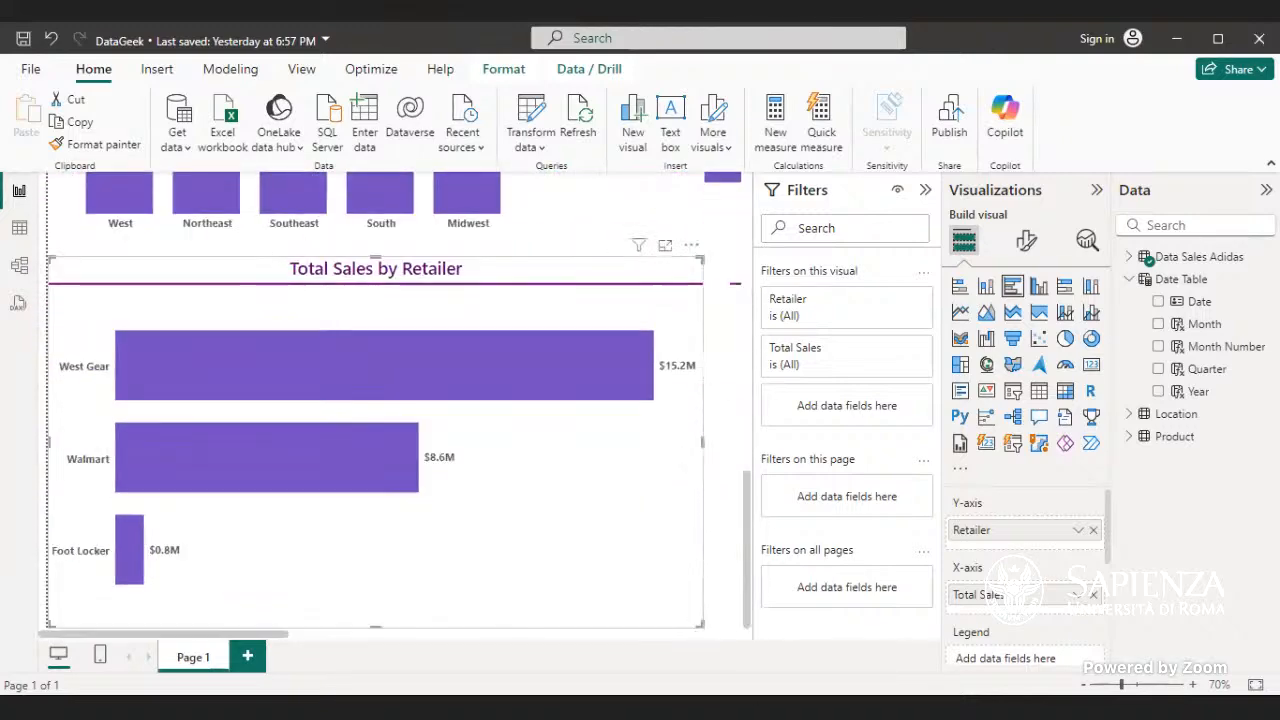
{"action": "left_click", "coordinate": [1255, 685]}
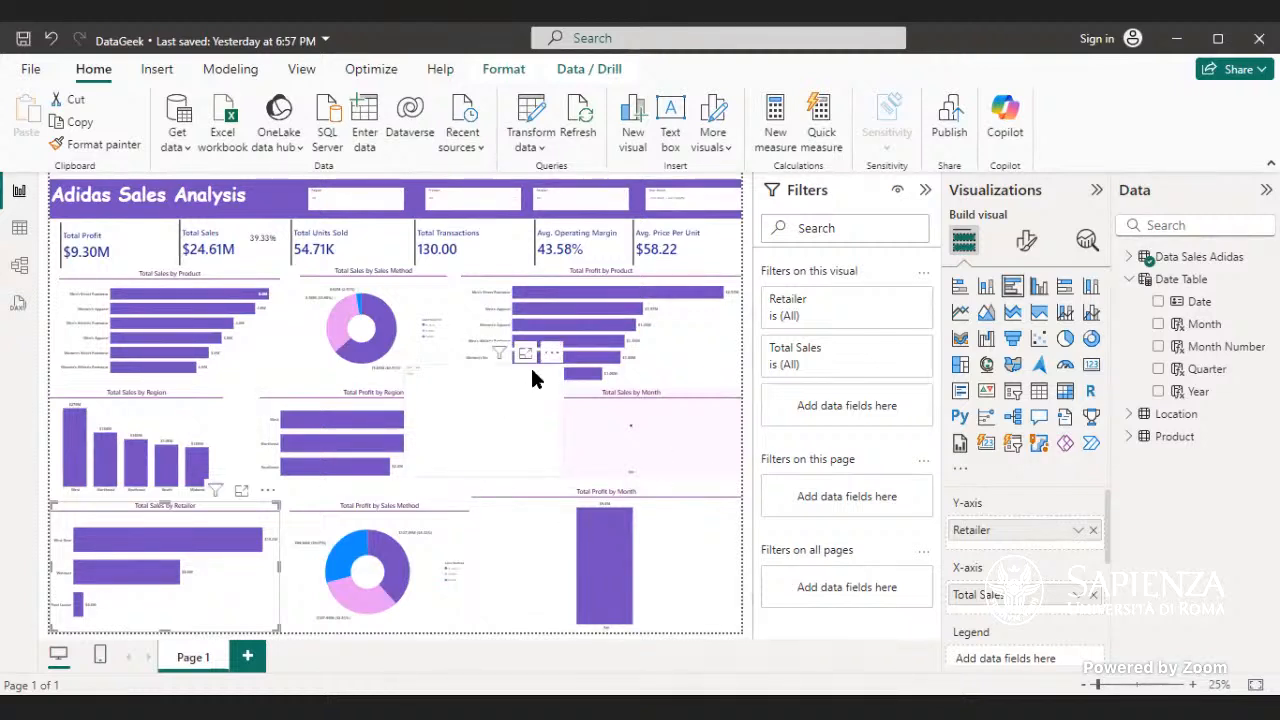
- Inspect the Year and Month matrix beside Total Profit by Region at a readable size
{"action": "left_click", "coordinate": [514, 391]}
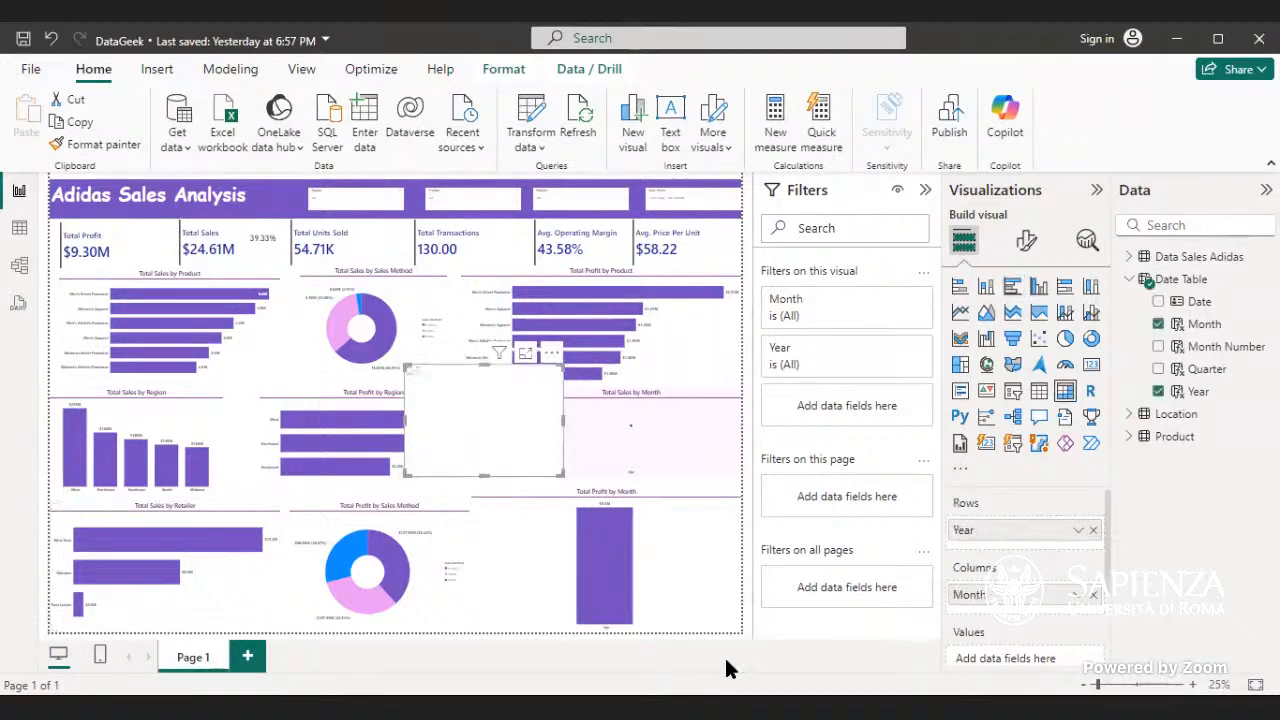
{"action": "left_click", "coordinate": [1125, 686]}
{"action": "left_click_drag", "start_coordinate": [209, 626], "coordinate": [291, 650]}
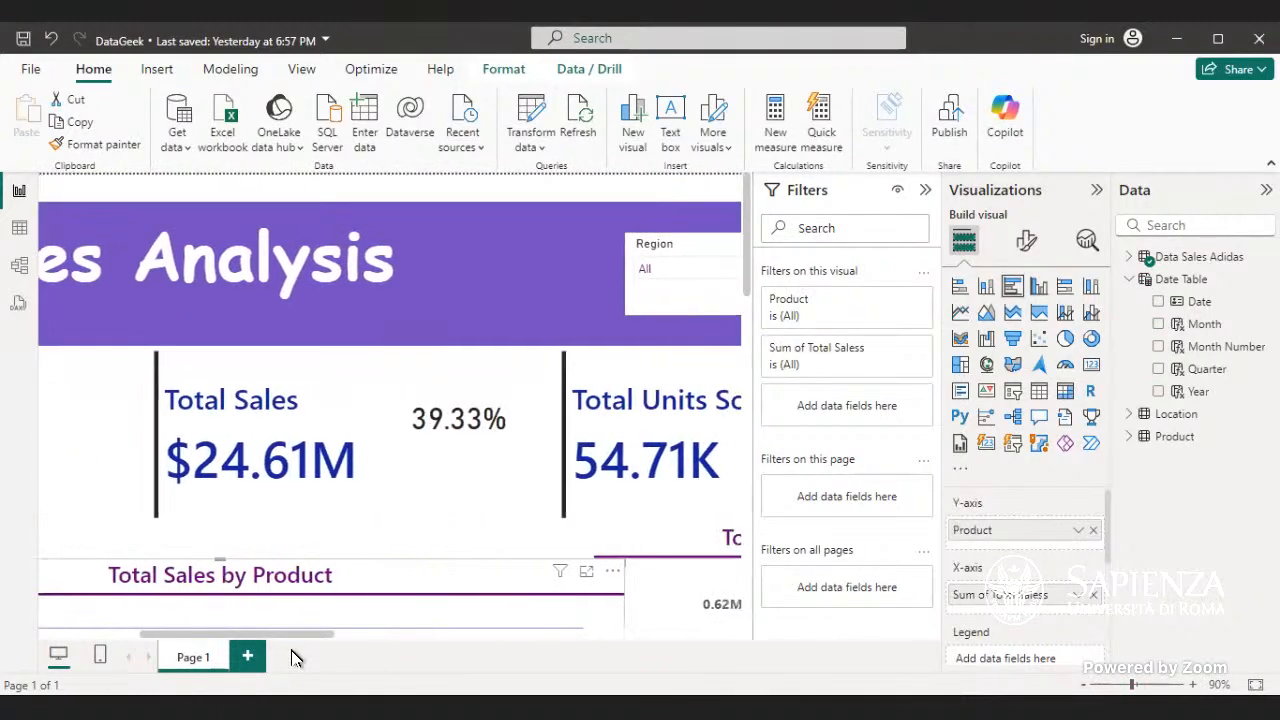
{"action": "left_click_drag", "start_coordinate": [742, 269], "coordinate": [756, 399]}
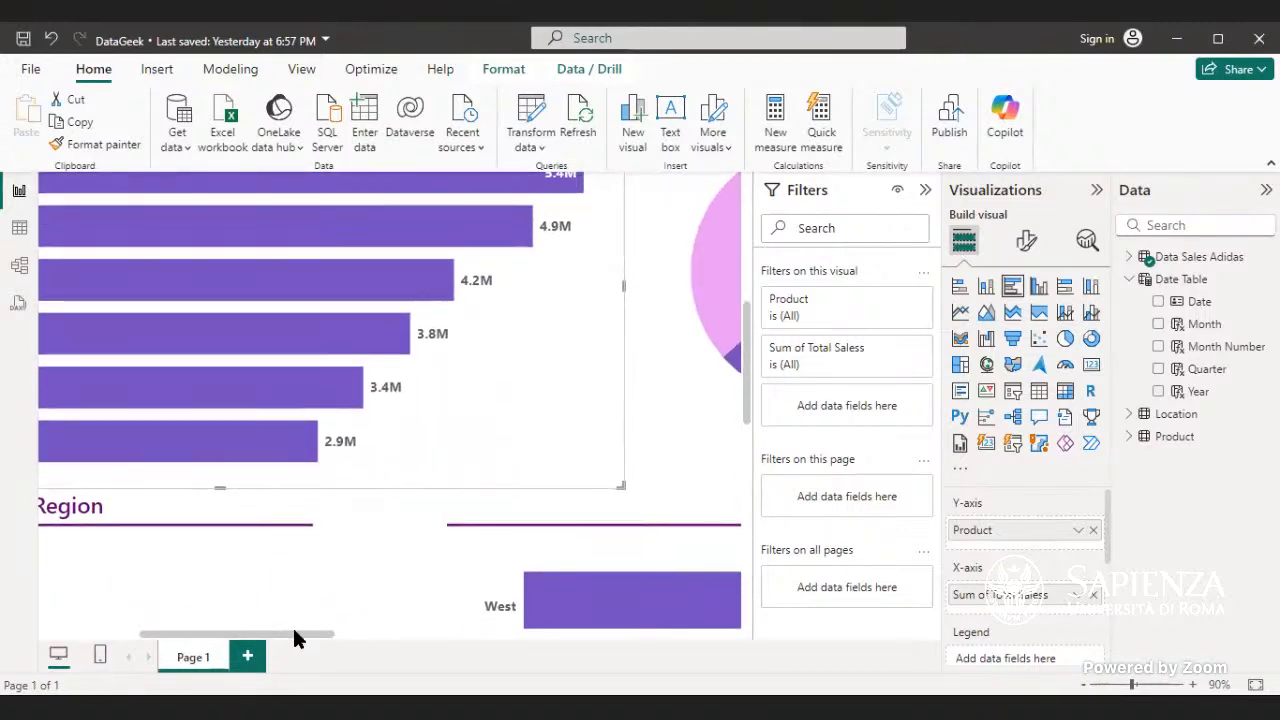
{"action": "left_click", "coordinate": [293, 629]}
{"action": "left_click_drag", "start_coordinate": [295, 632], "coordinate": [460, 652]}
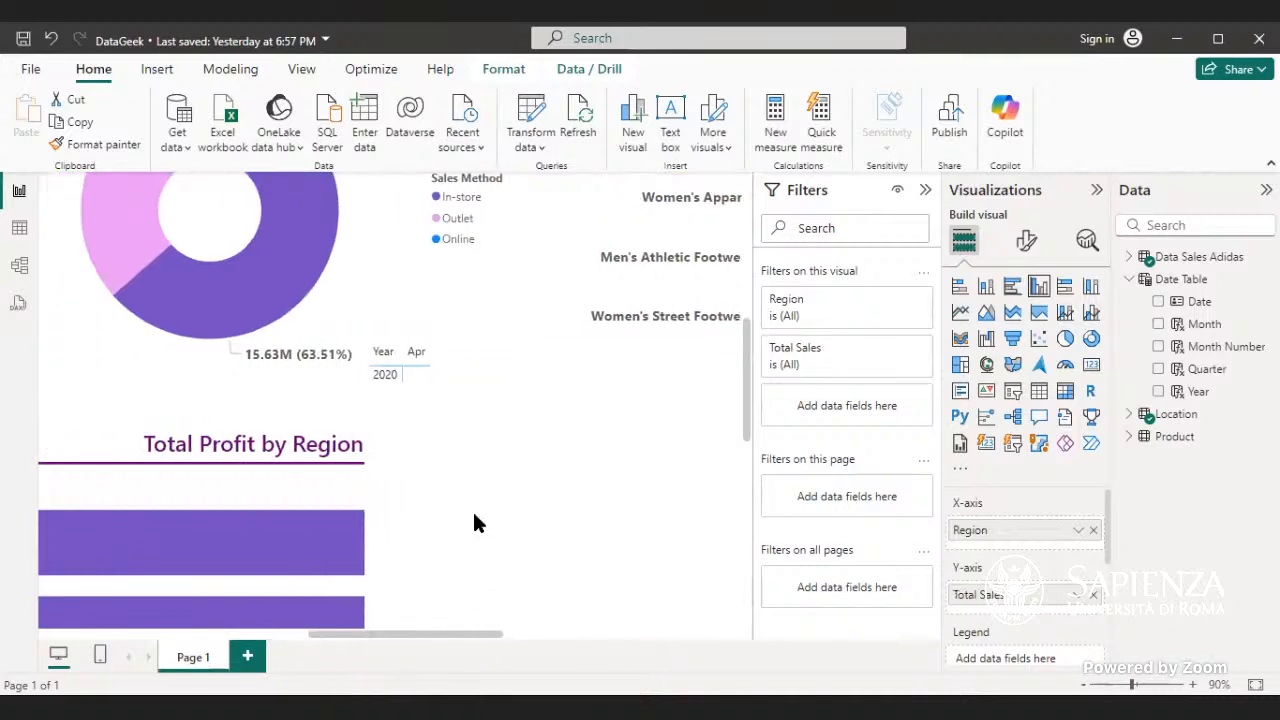
{"action": "left_click", "coordinate": [437, 408]}
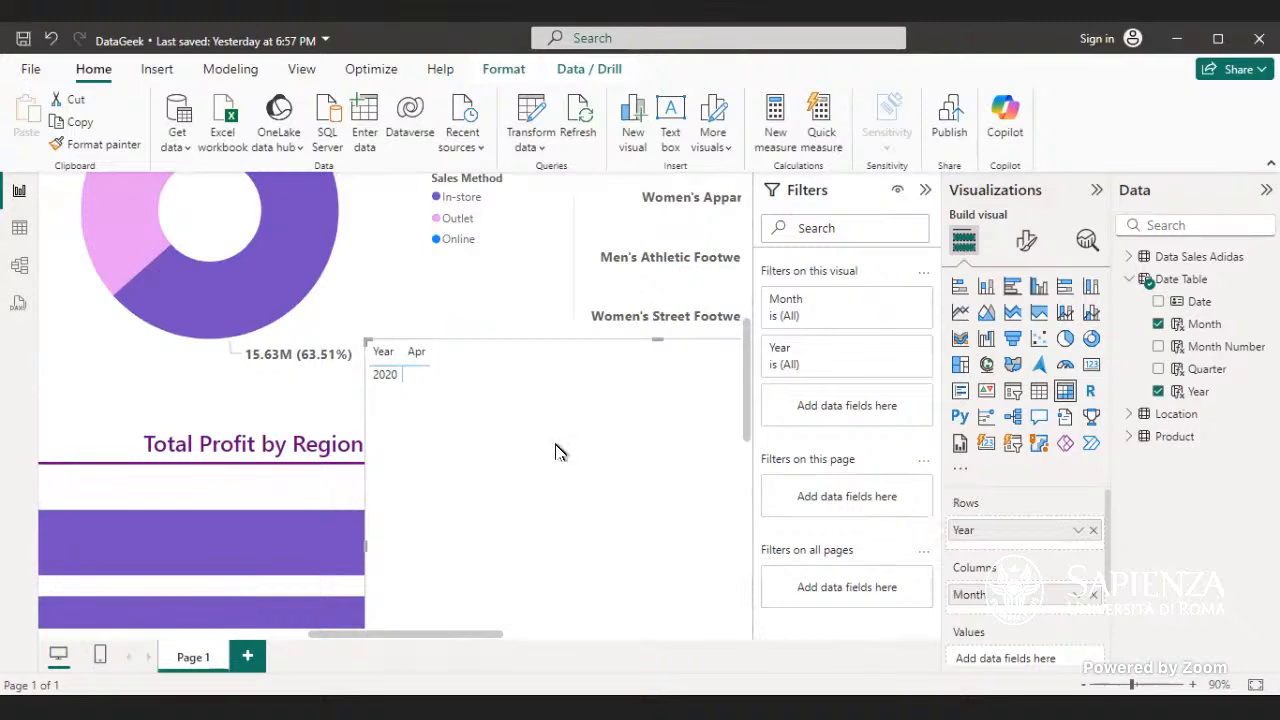
- Clear the April 2020 selection from the Year, Month slicer
{"action": "scroll", "coordinate": [570, 450], "scroll_direction": "up", "scroll_amount": 5}
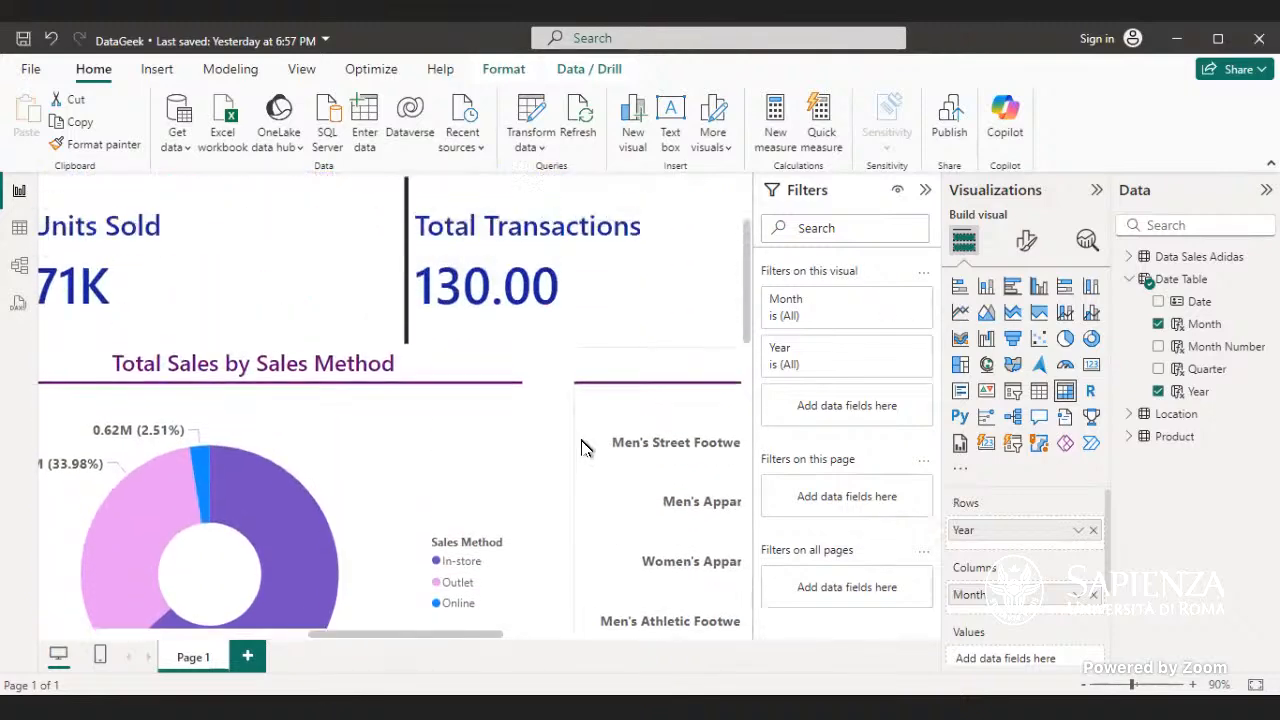
{"action": "left_click_drag", "start_coordinate": [443, 634], "coordinate": [683, 673]}
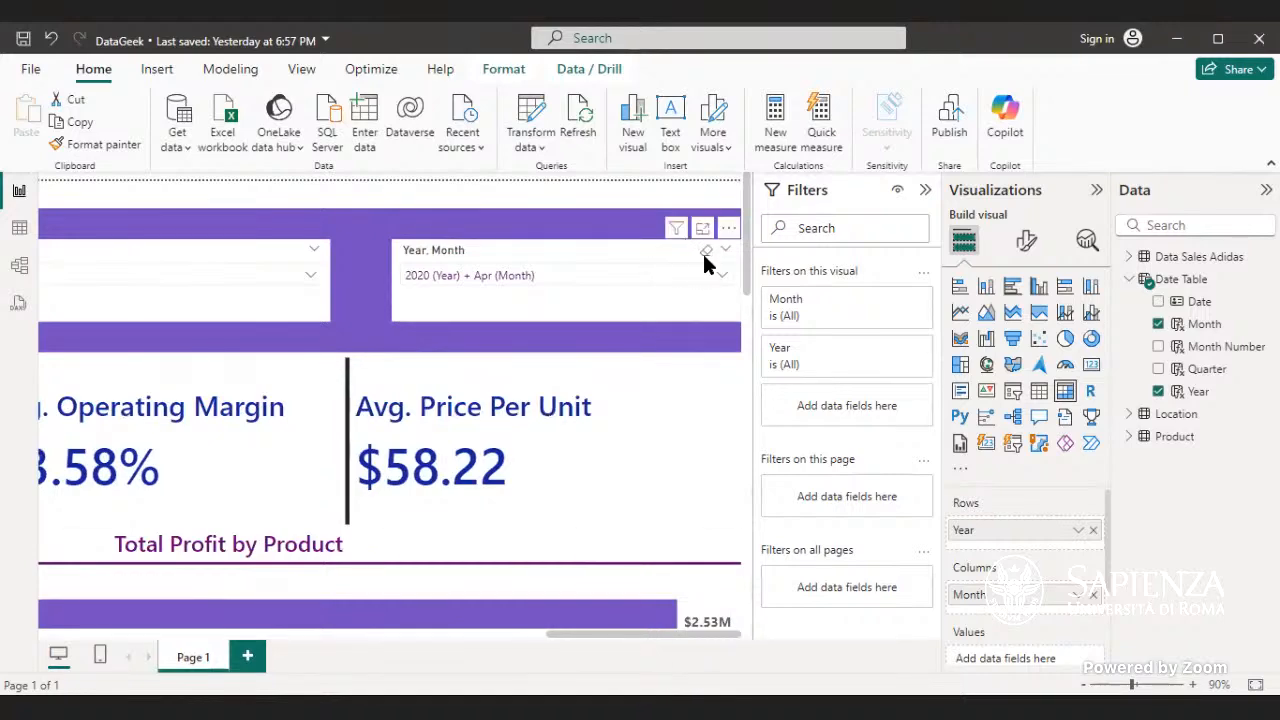
{"action": "left_click", "coordinate": [706, 252]}
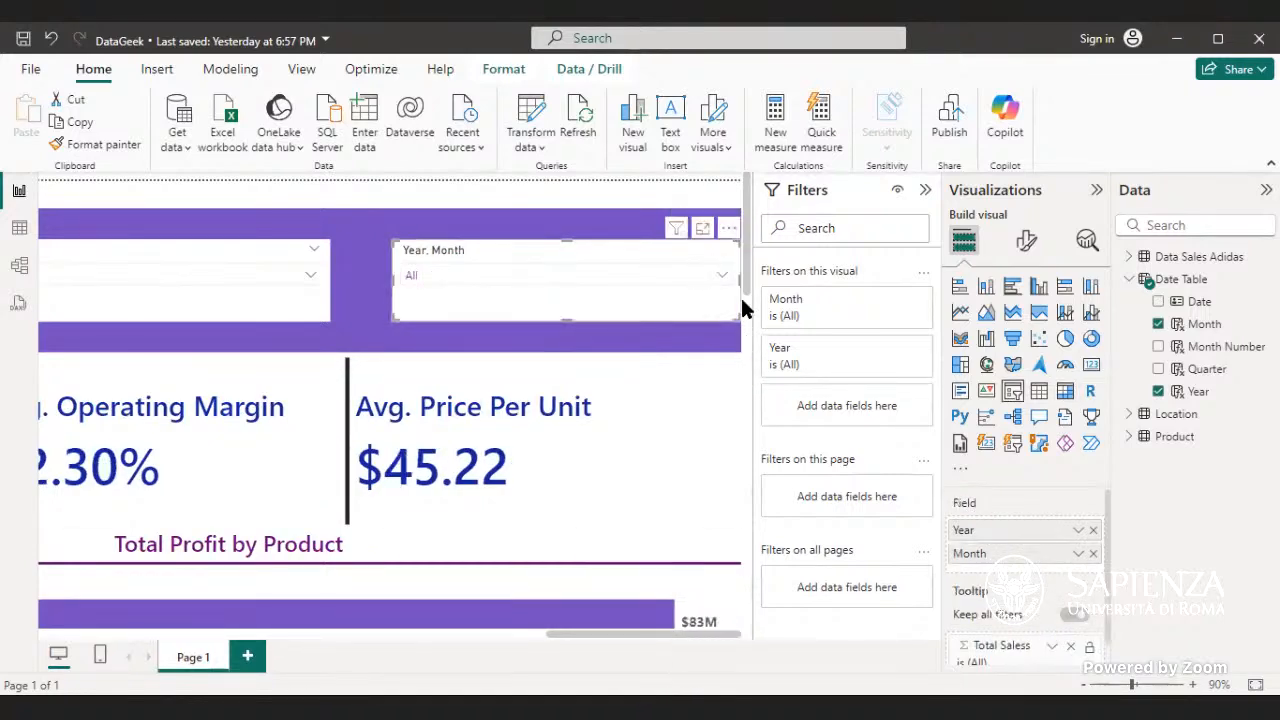
- Add the Sales MoM measure from the Data Sales Adidas table to the matrix as its values
{"action": "left_click_drag", "start_coordinate": [740, 283], "coordinate": [506, 560]}
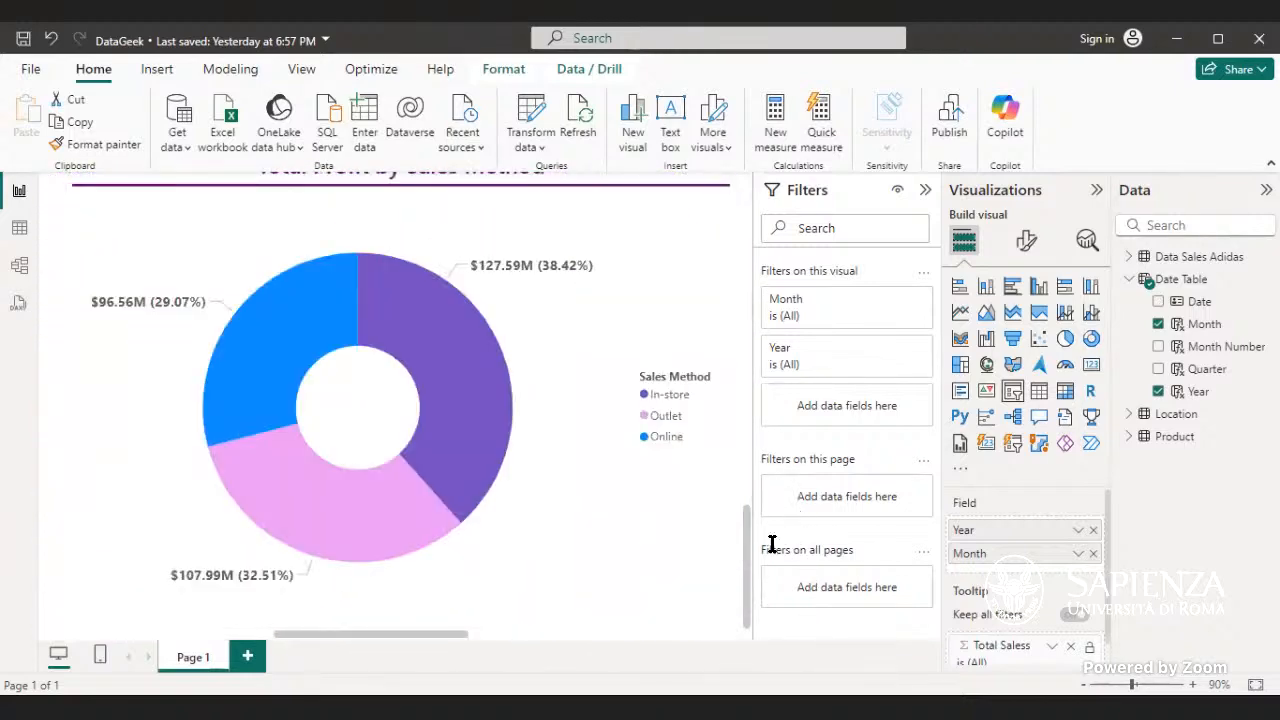
{"action": "scroll", "coordinate": [686, 514], "scroll_direction": "up", "scroll_amount": 5}
{"action": "scroll", "coordinate": [686, 500], "scroll_direction": "down", "scroll_amount": 5}
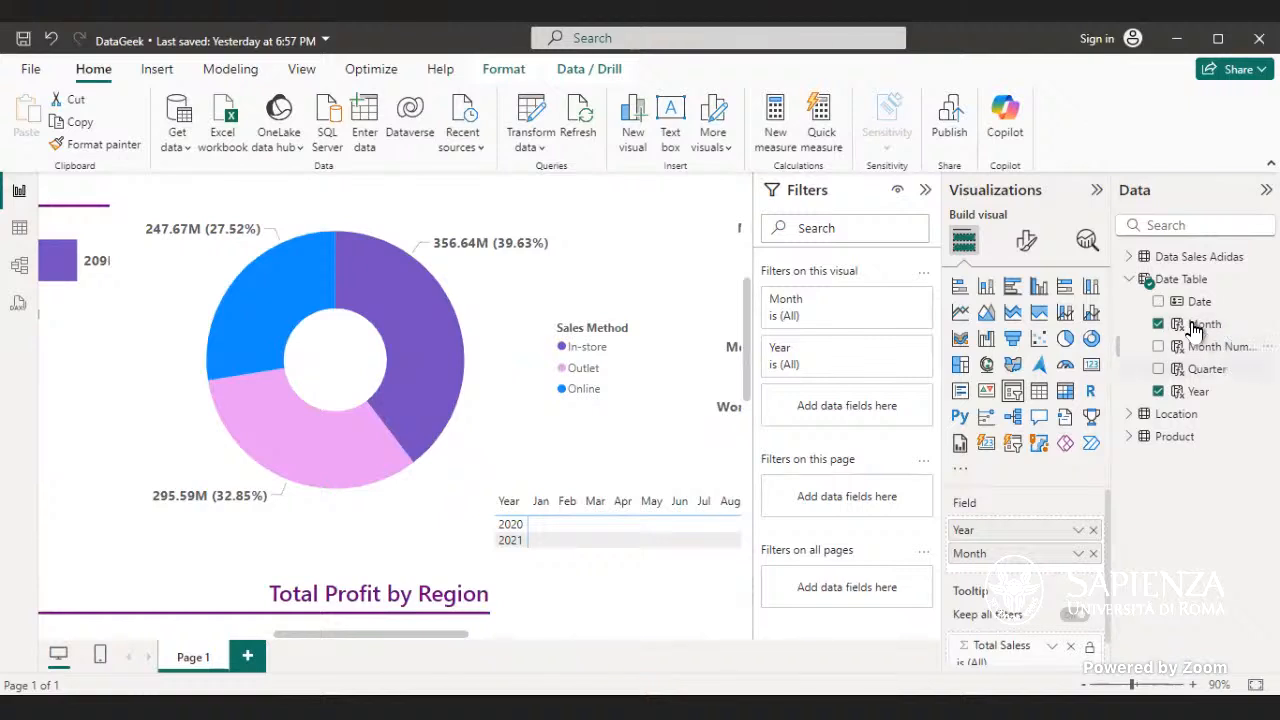
{"action": "left_click", "coordinate": [1121, 273]}
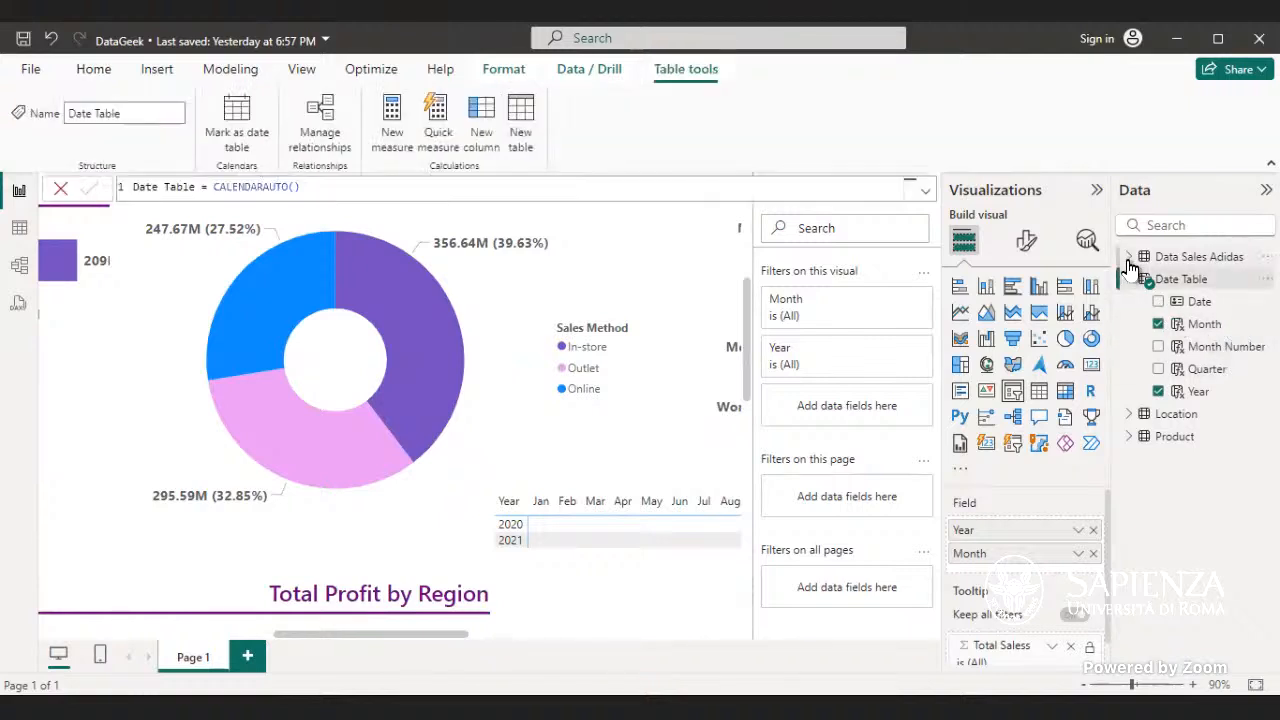
{"action": "left_click", "coordinate": [1129, 260]}
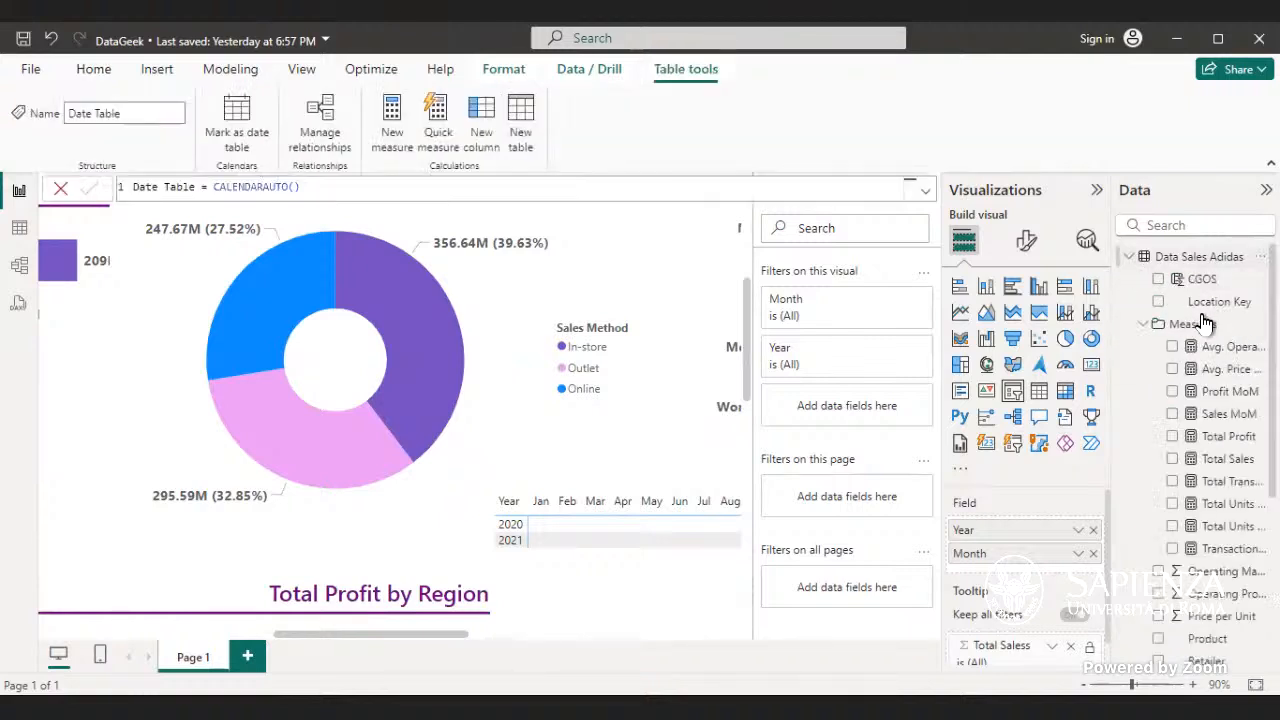
{"action": "left_click", "coordinate": [1244, 416]}
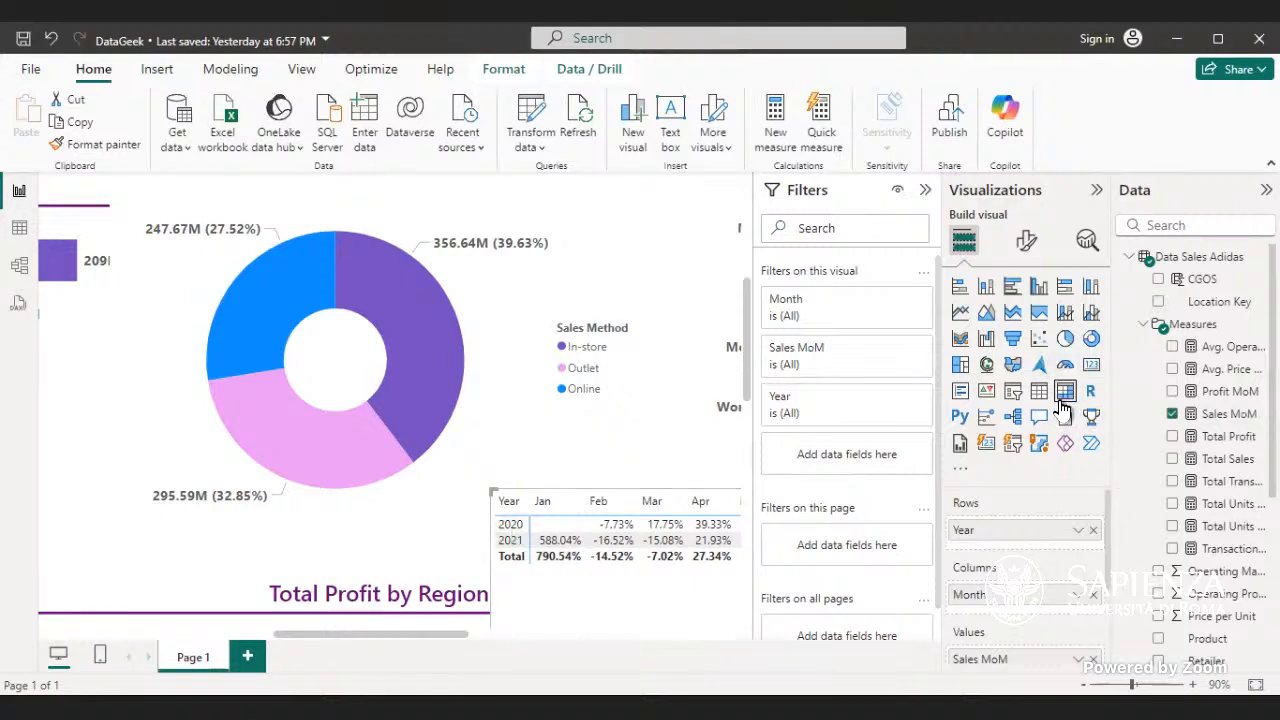
- Place Month under Year in the matrix rows, expand 2020 into its months, and shift the matrix slightly upward
{"action": "left_click", "coordinate": [511, 530]}
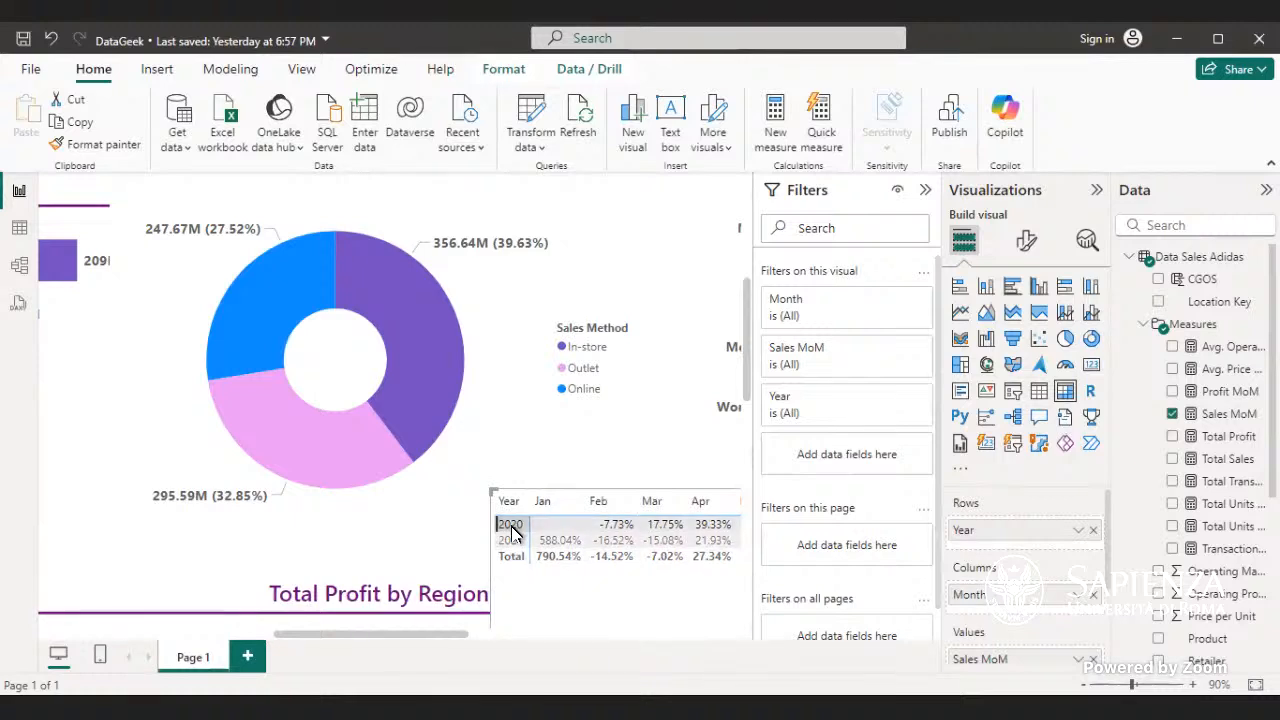
{"action": "left_click", "coordinate": [513, 533]}
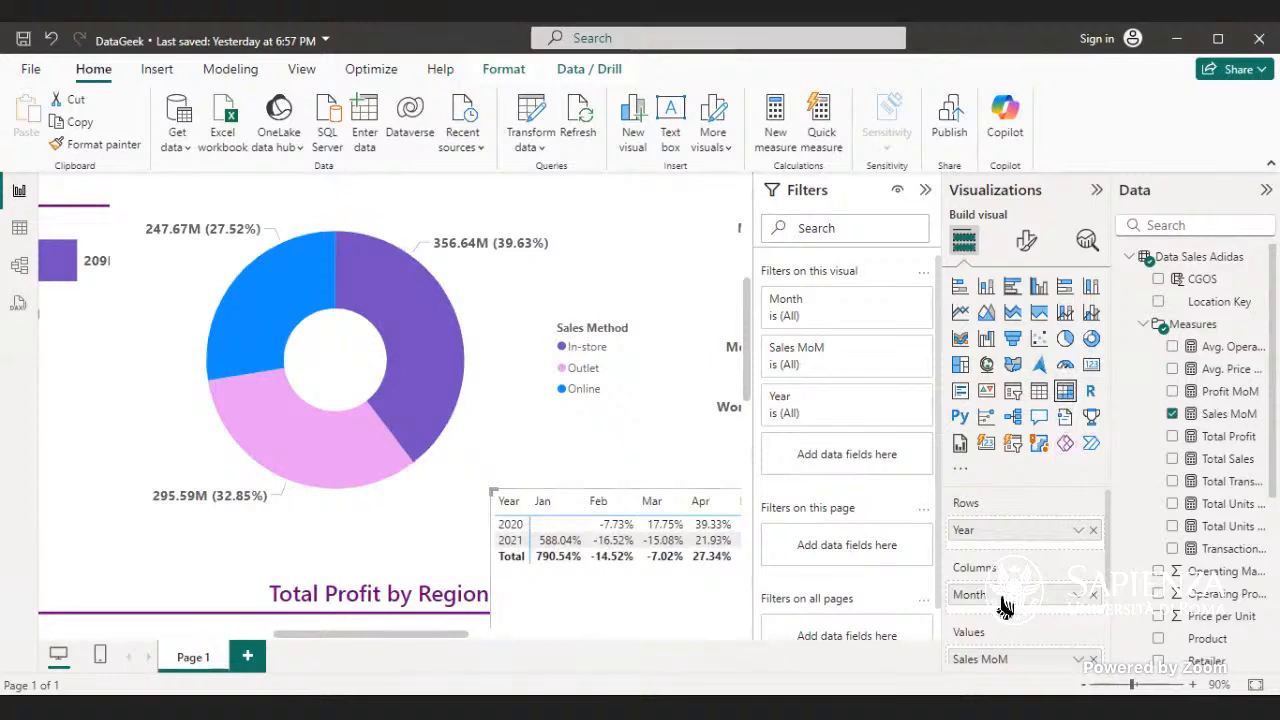
{"action": "left_click_drag", "start_coordinate": [1005, 607], "coordinate": [1012, 560]}
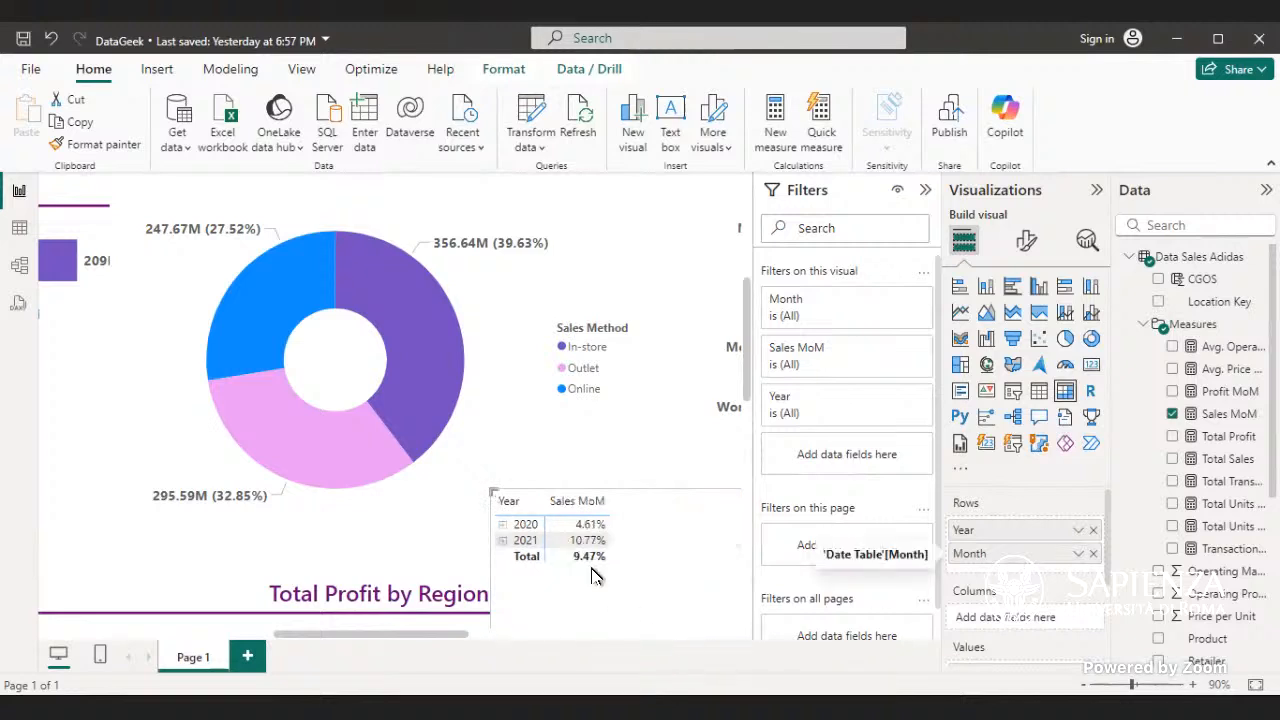
{"action": "left_click", "coordinate": [502, 526]}
{"action": "left_click_drag", "start_coordinate": [676, 509], "coordinate": [644, 461]}
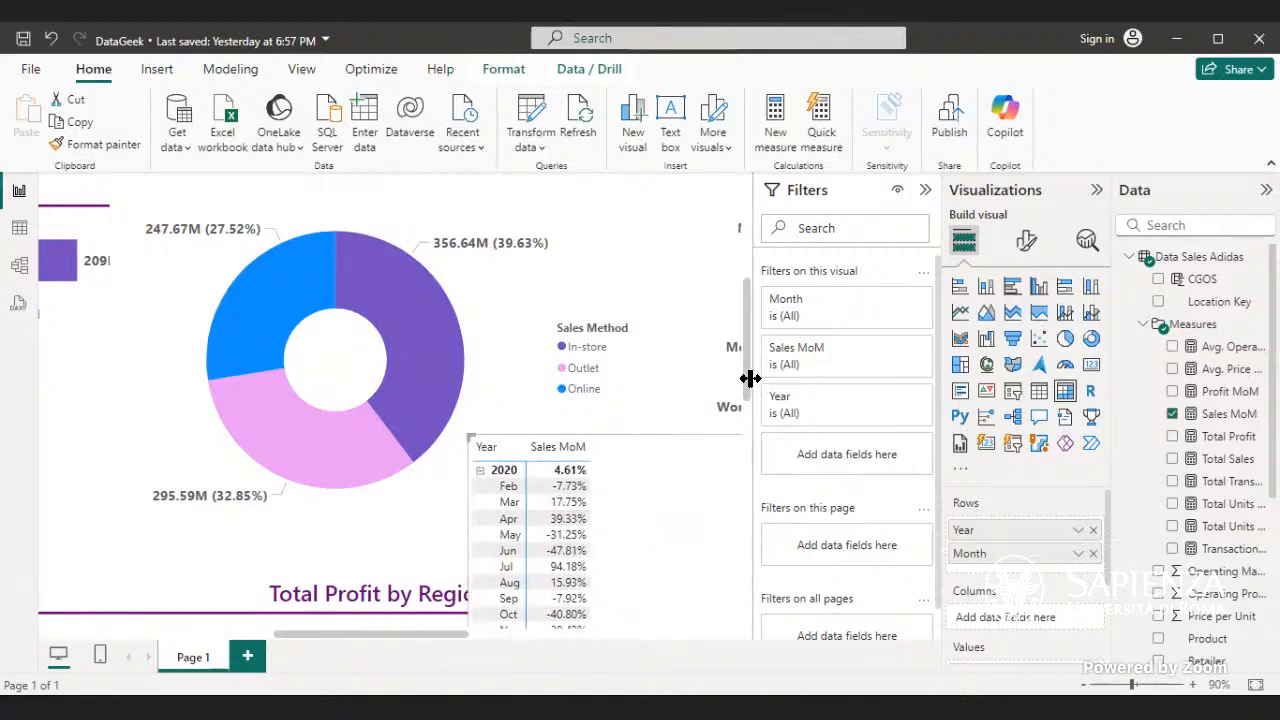
- Check the Sales MoM percentage beside Total Sales for comparison with the matrix total
{"action": "left_click_drag", "start_coordinate": [746, 380], "coordinate": [812, 252]}
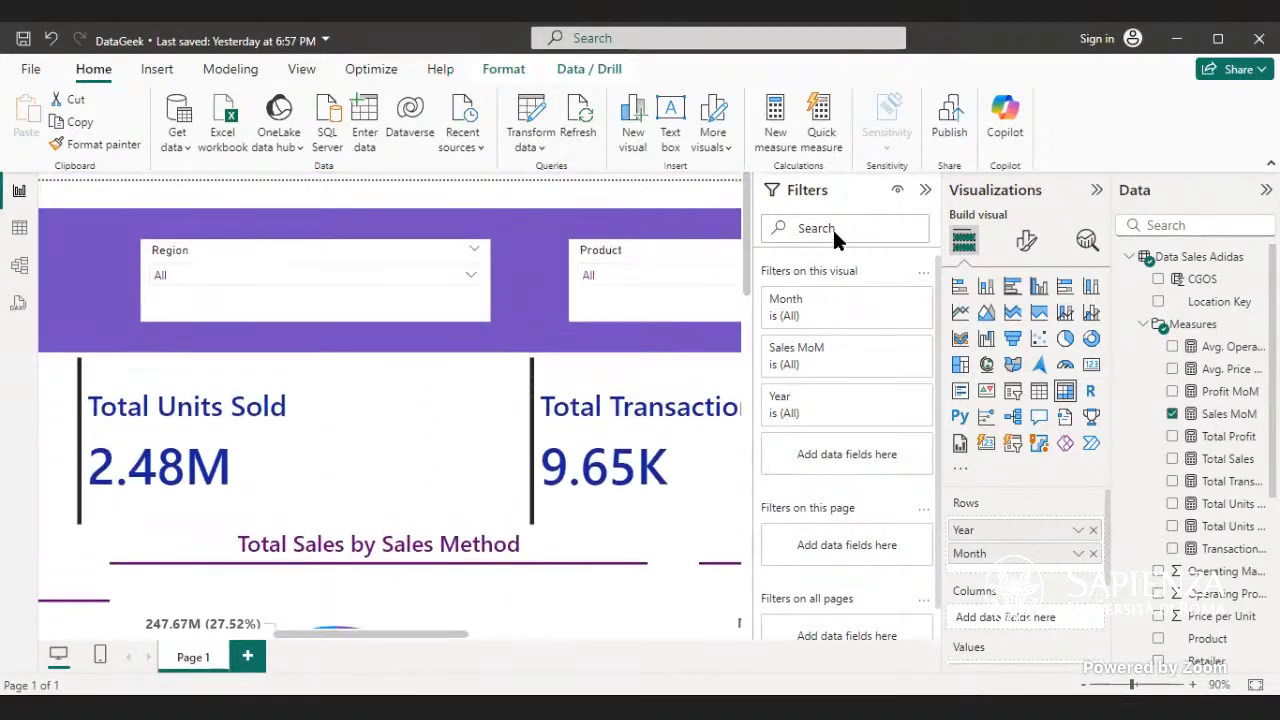
{"action": "left_click_drag", "start_coordinate": [423, 632], "coordinate": [208, 588]}
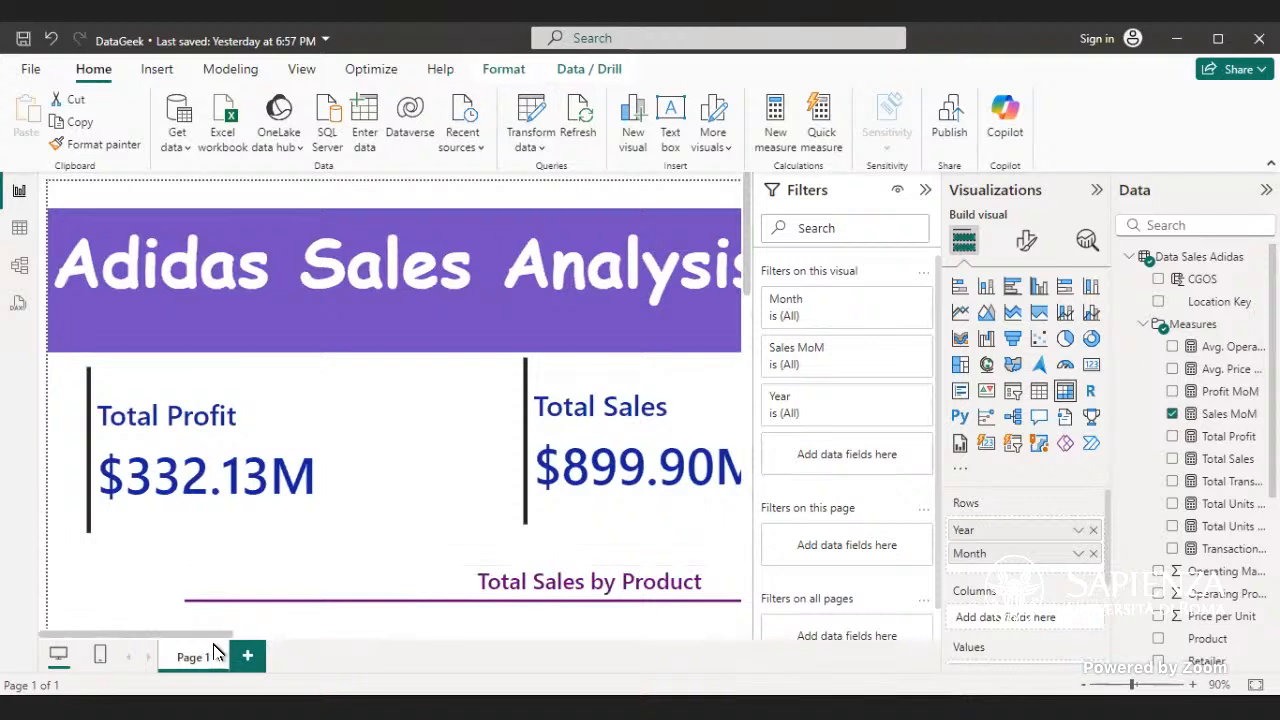
{"action": "left_click_drag", "start_coordinate": [212, 643], "coordinate": [323, 654]}
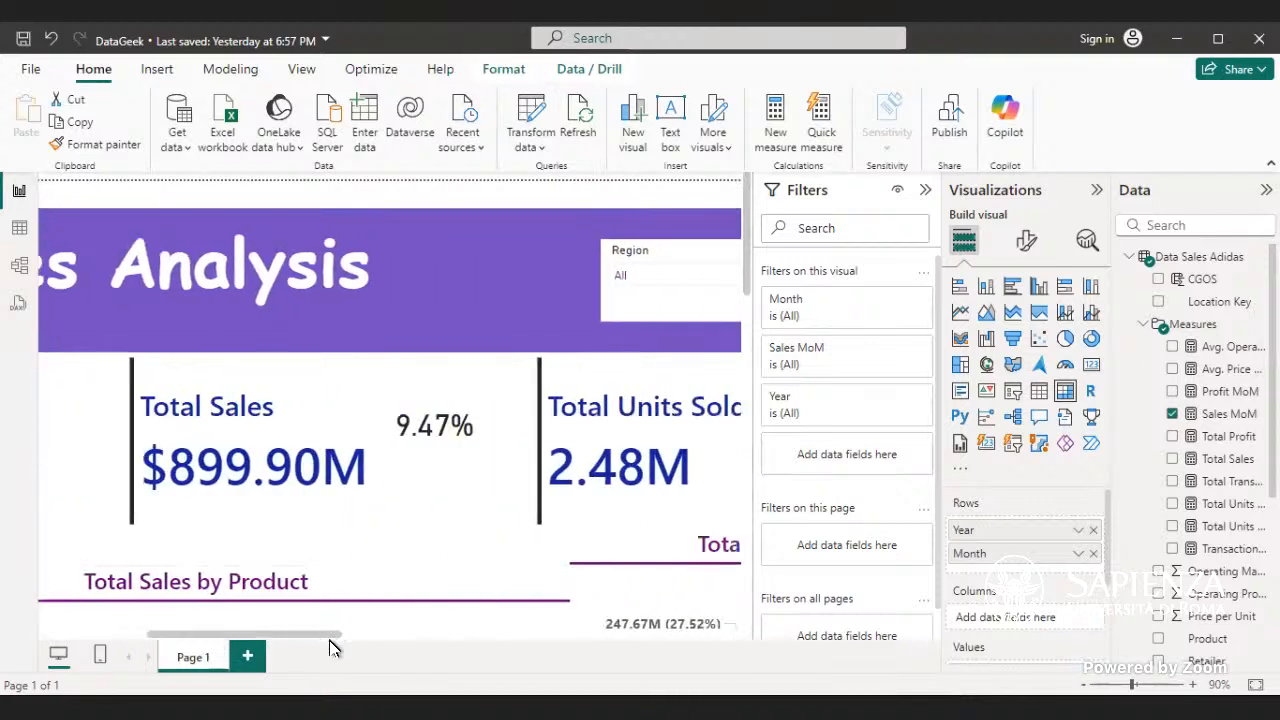
- Filter the dashboard to April 2020 with the Year, Month slicer and check the Sales MoM card beside Total Sales
{"action": "left_click_drag", "start_coordinate": [341, 652], "coordinate": [745, 345]}
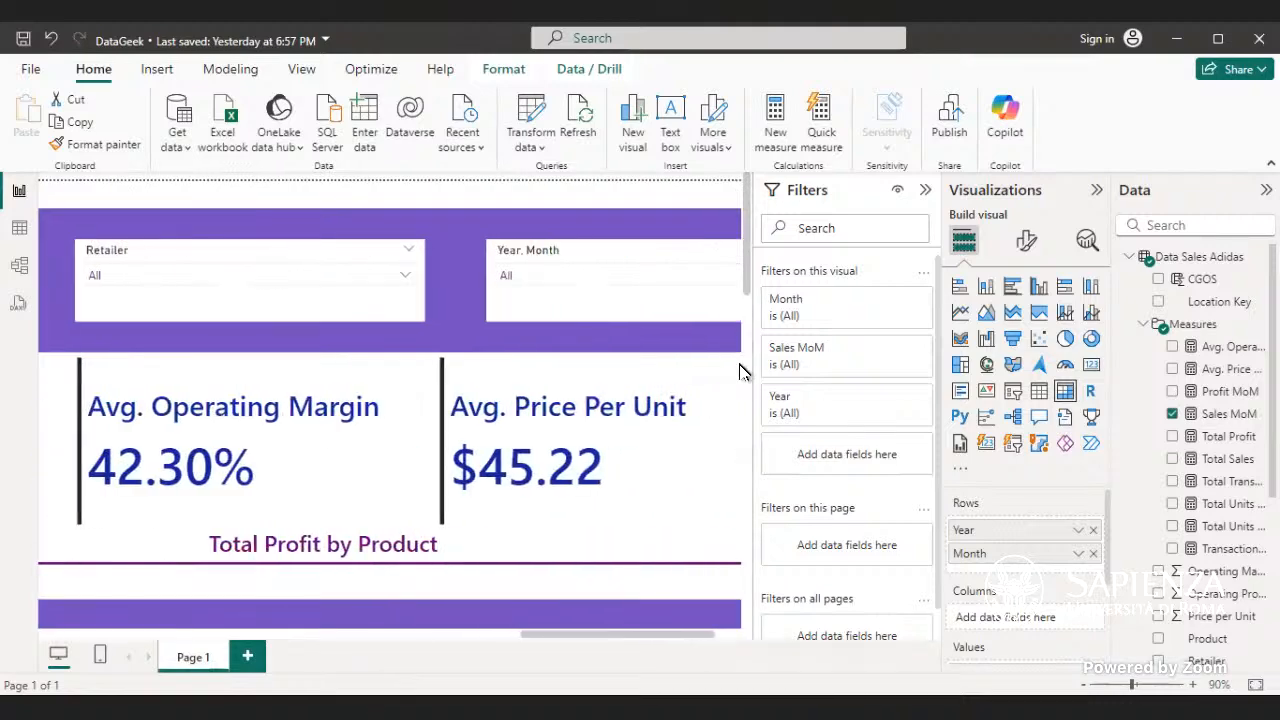
{"action": "left_click", "coordinate": [722, 277]}
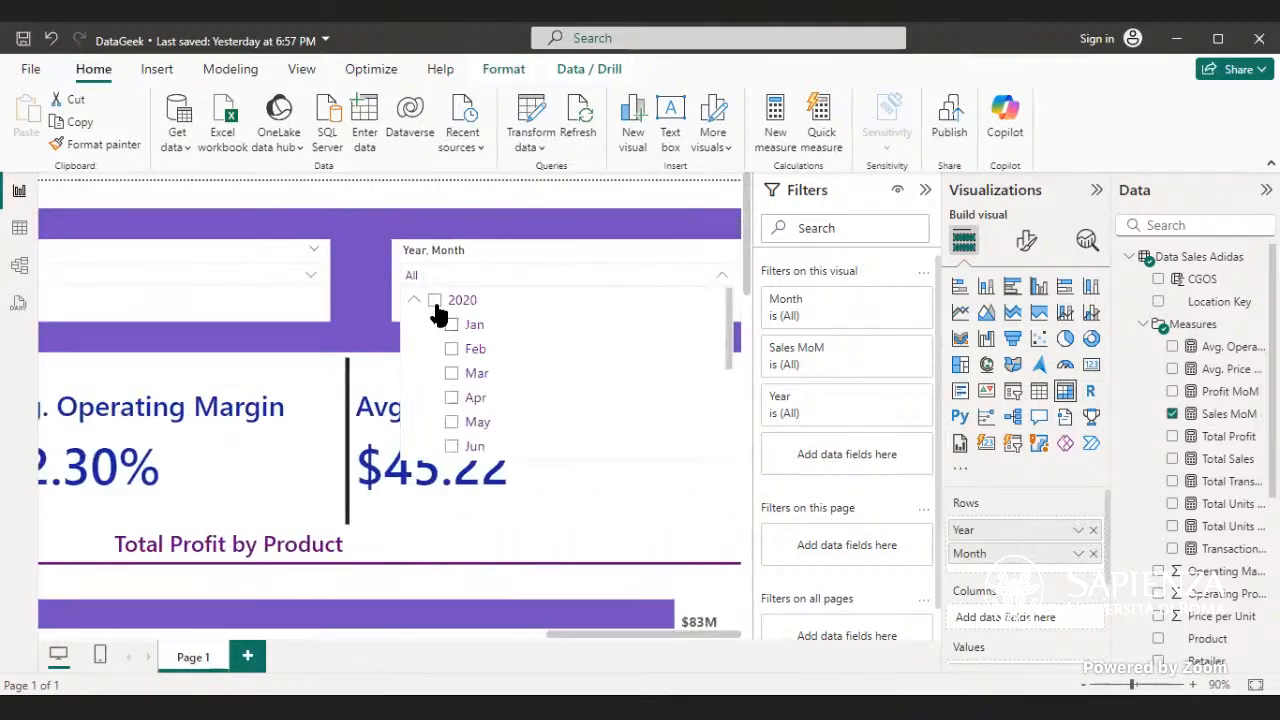
{"action": "left_click", "coordinate": [452, 398]}
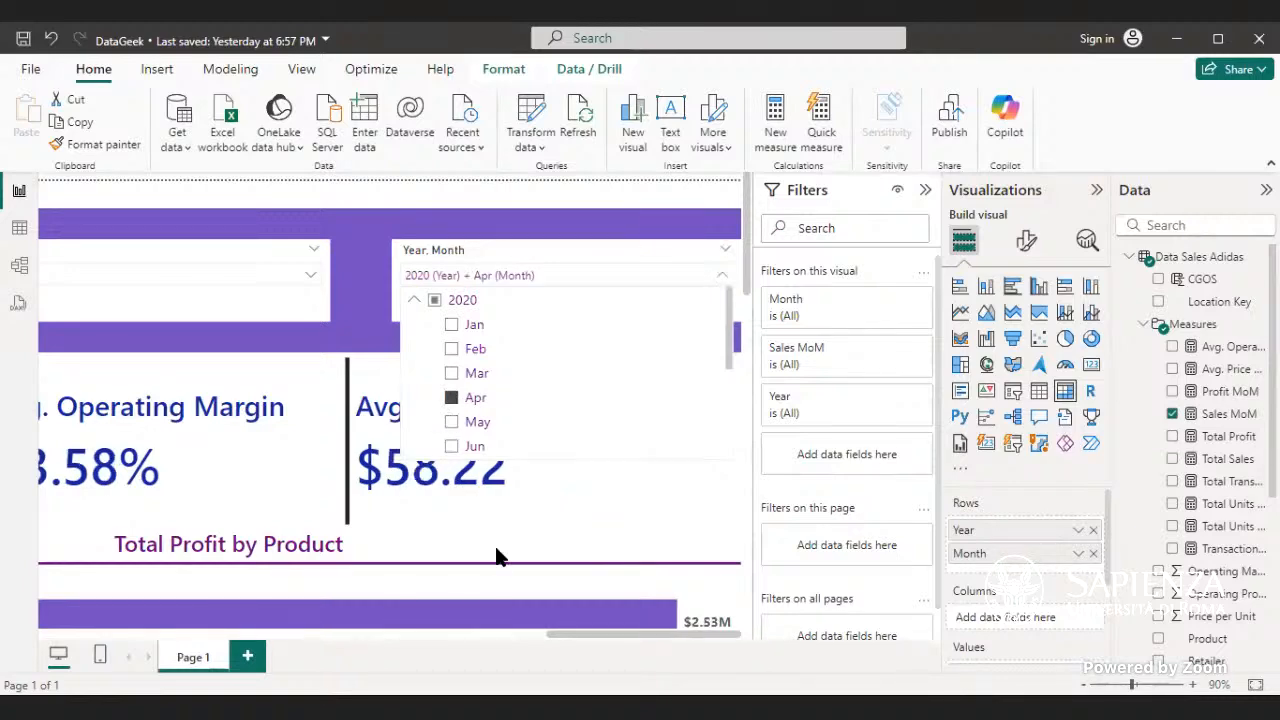
{"action": "left_click_drag", "start_coordinate": [572, 636], "coordinate": [42, 530]}
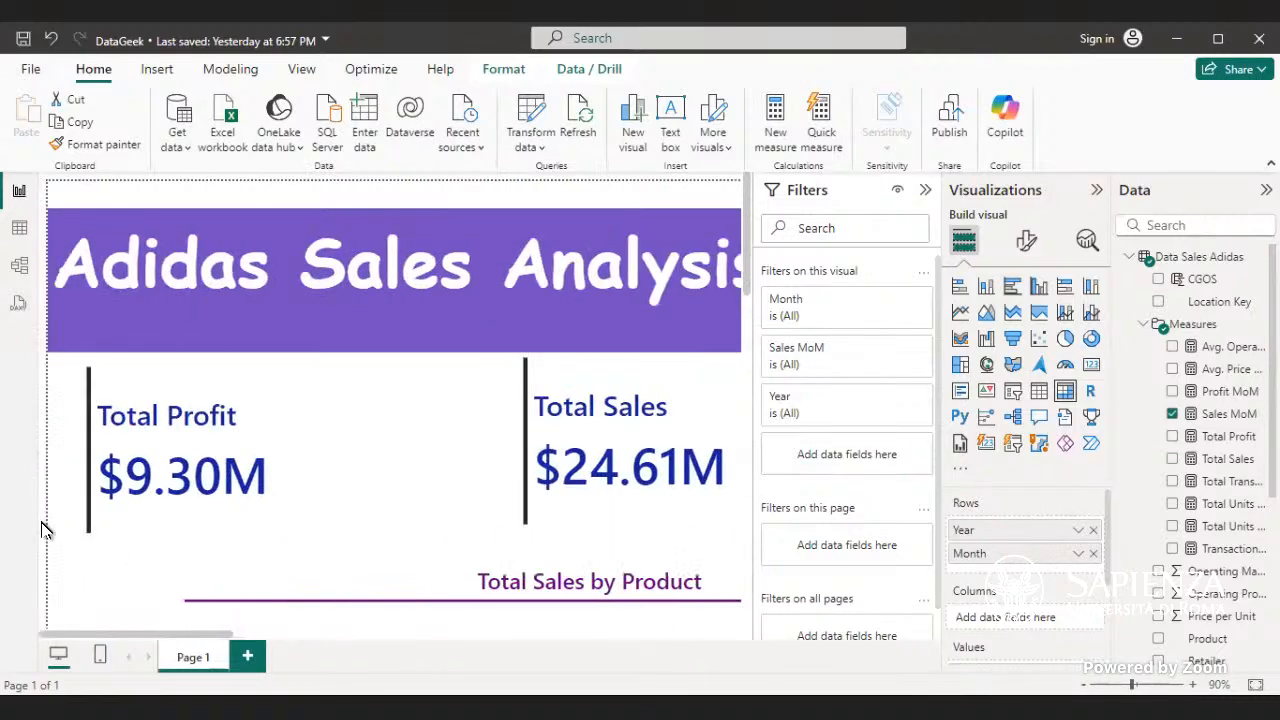
{"action": "scroll", "coordinate": [160, 574], "scroll_direction": "right", "scroll_amount": 5}
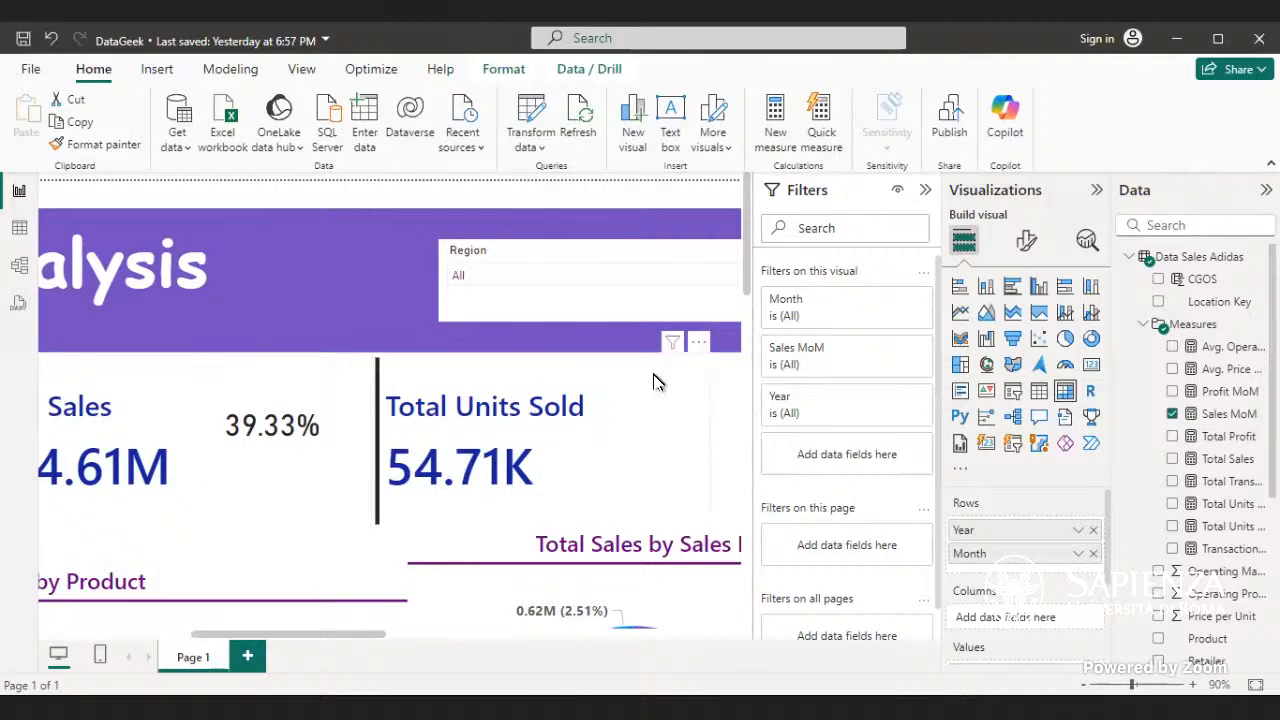
- Compare the April 2020 value in the Sales MoM matrix, then remove the matrix from the report page
{"action": "left_click_drag", "start_coordinate": [746, 271], "coordinate": [746, 630]}
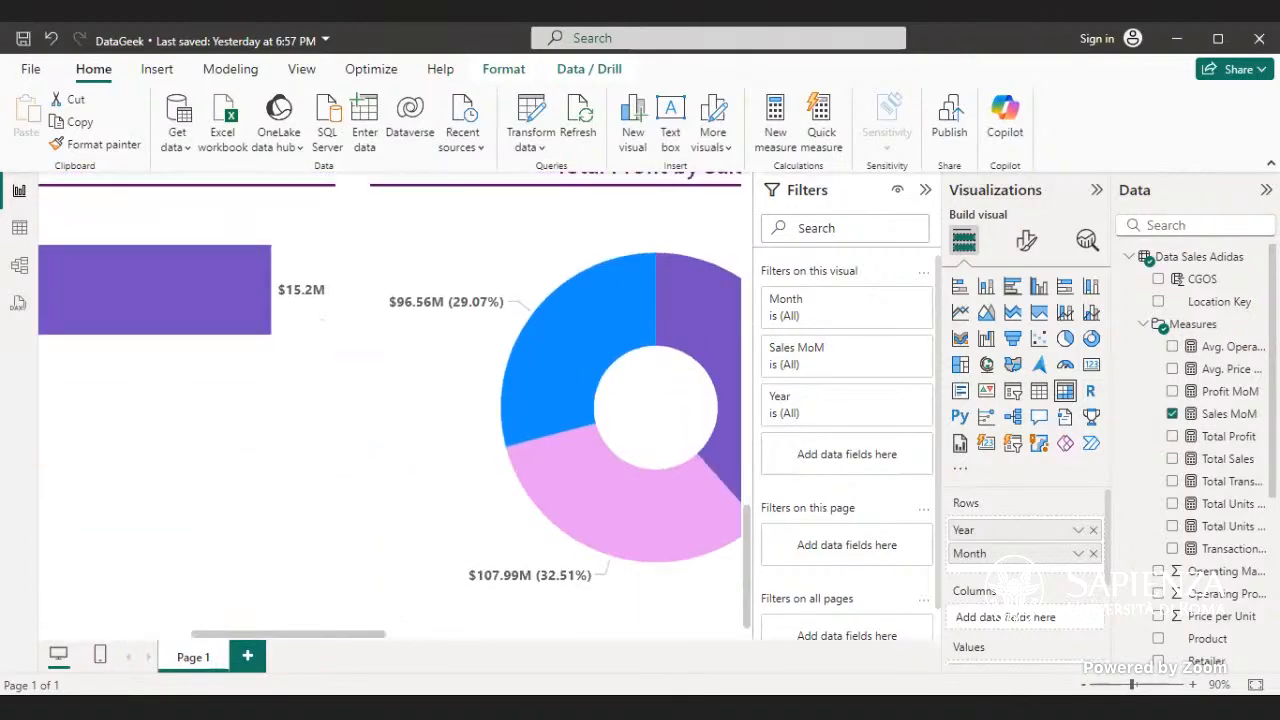
{"action": "left_click_drag", "start_coordinate": [364, 632], "coordinate": [706, 661]}
{"action": "left_click_drag", "start_coordinate": [749, 606], "coordinate": [779, 430]}
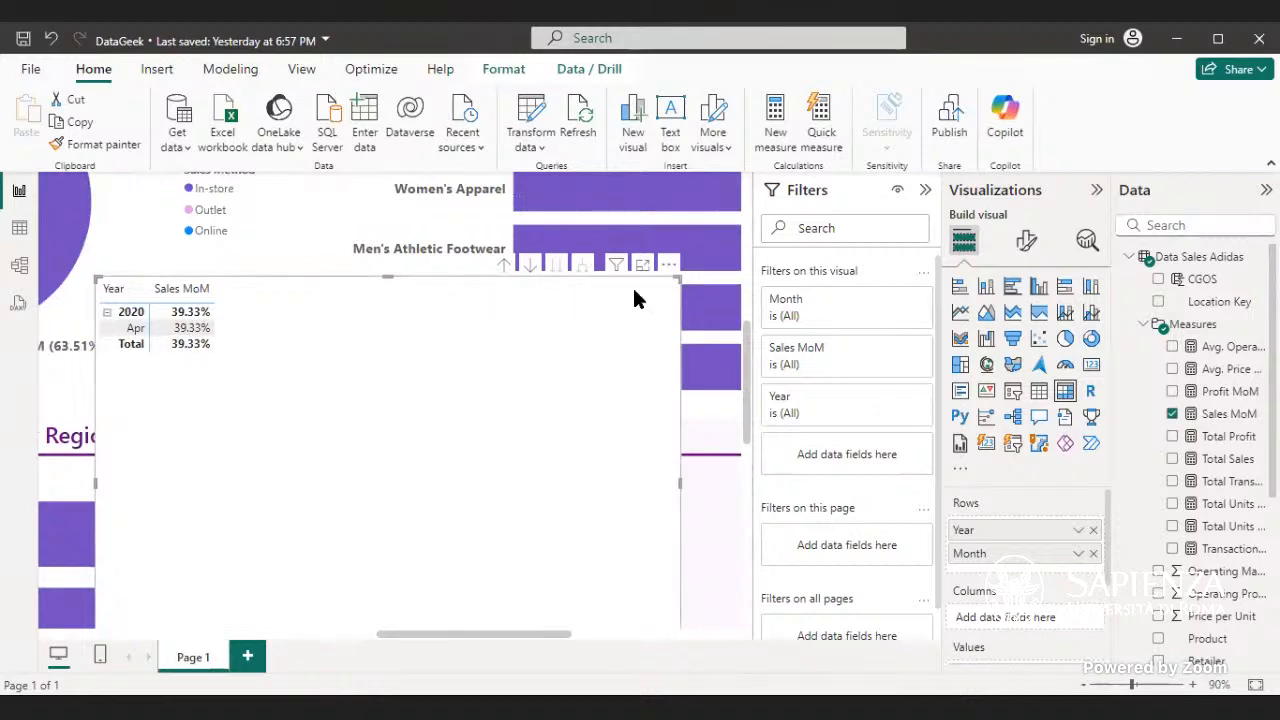
{"action": "left_click", "coordinate": [670, 266]}
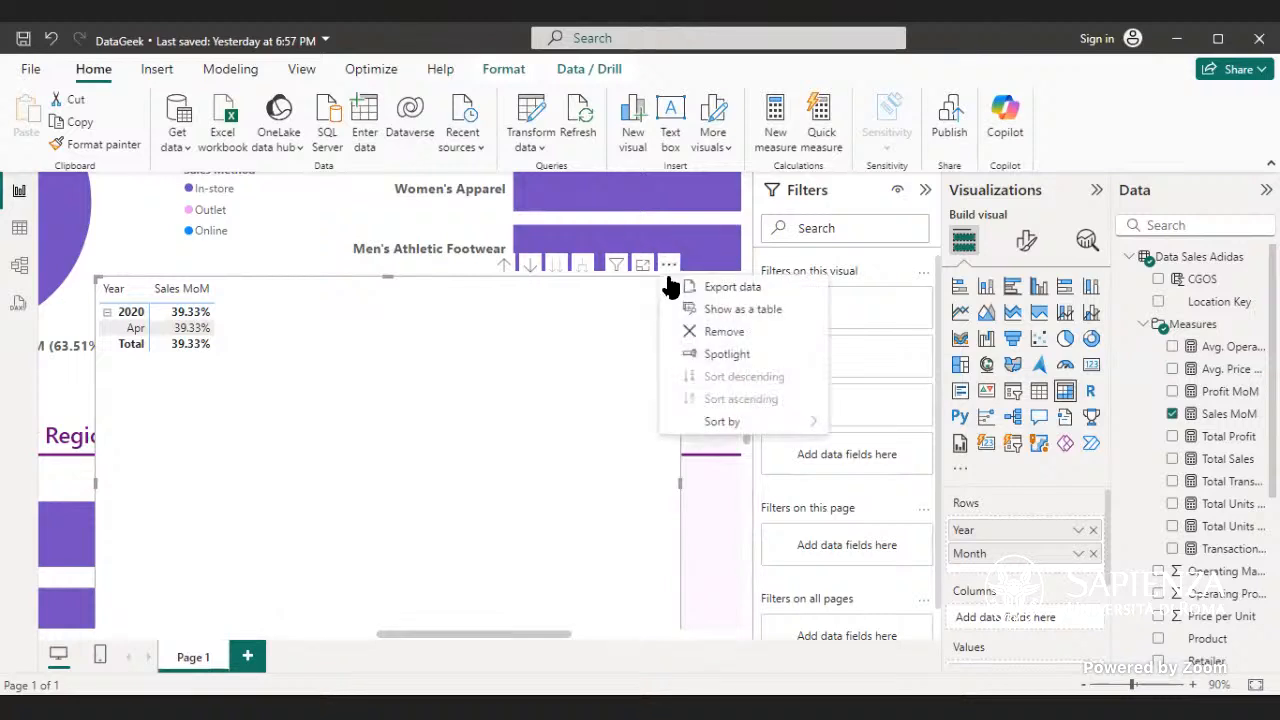
{"action": "left_click", "coordinate": [700, 334]}
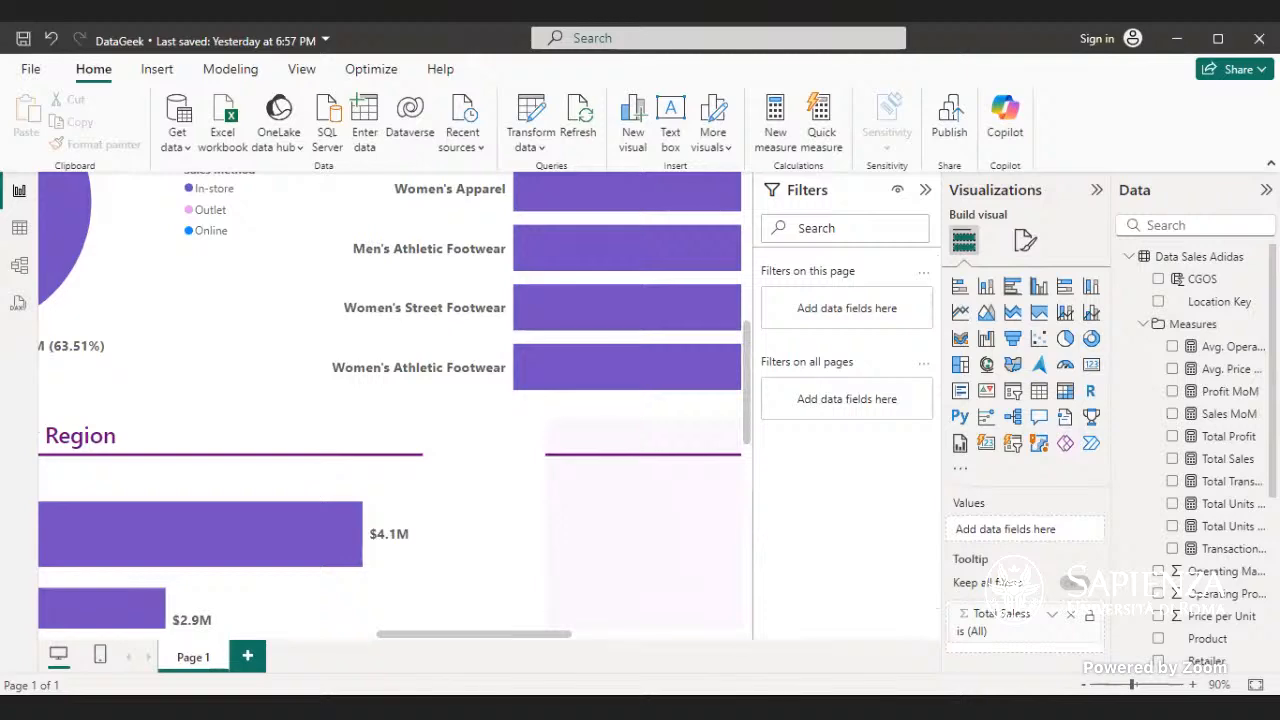
- Start conditional formatting for the Sales MoM card's callout value color, using the Rules format style
{"action": "left_click", "coordinate": [1255, 685]}
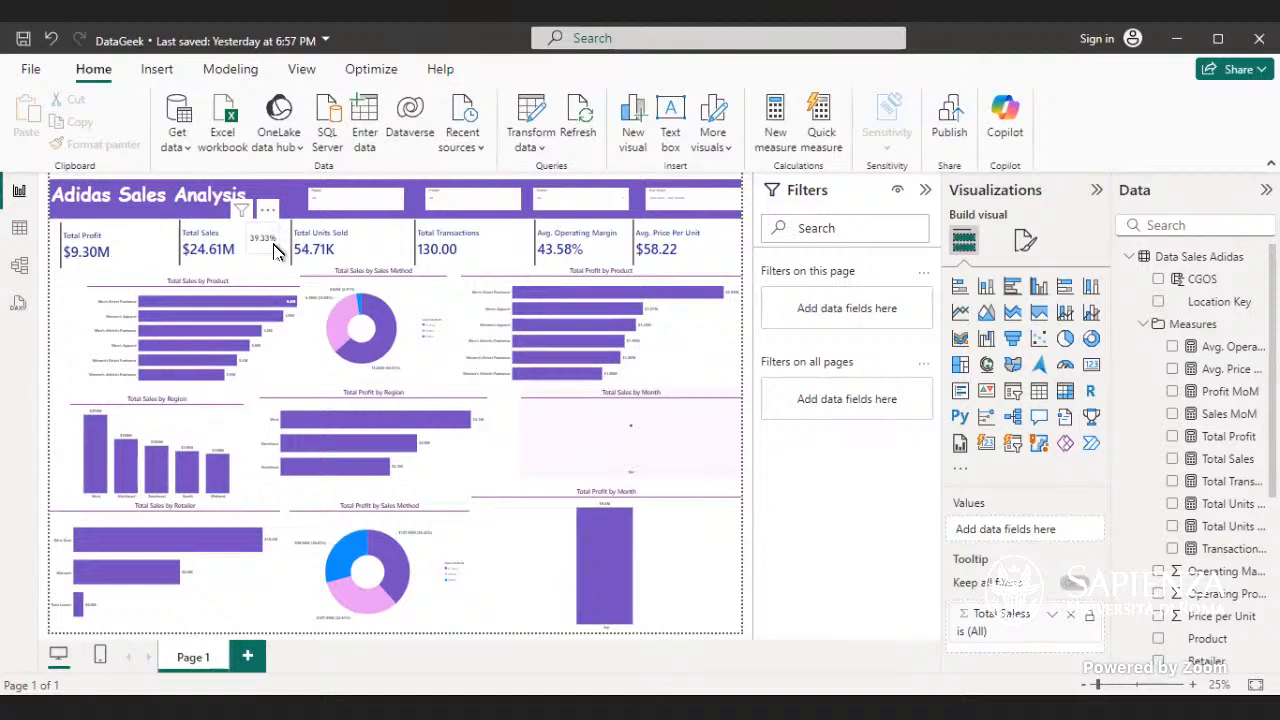
{"action": "left_click", "coordinate": [275, 250]}
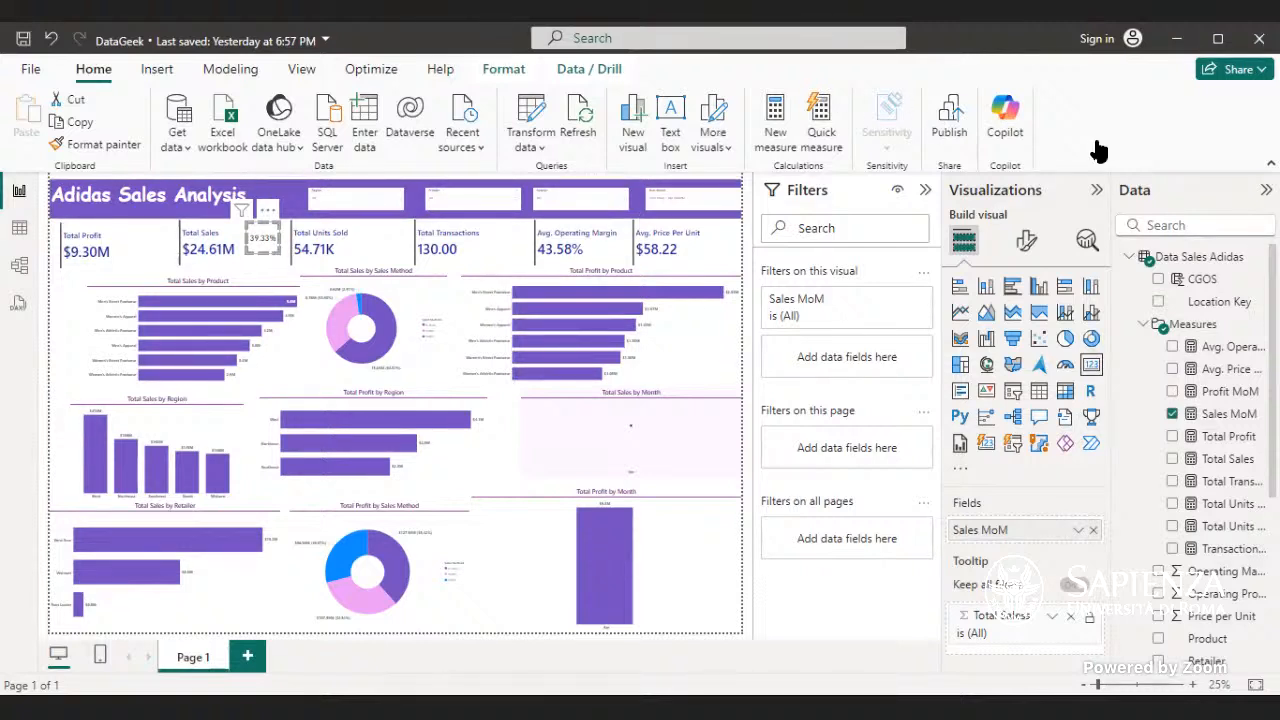
{"action": "left_click", "coordinate": [1030, 240]}
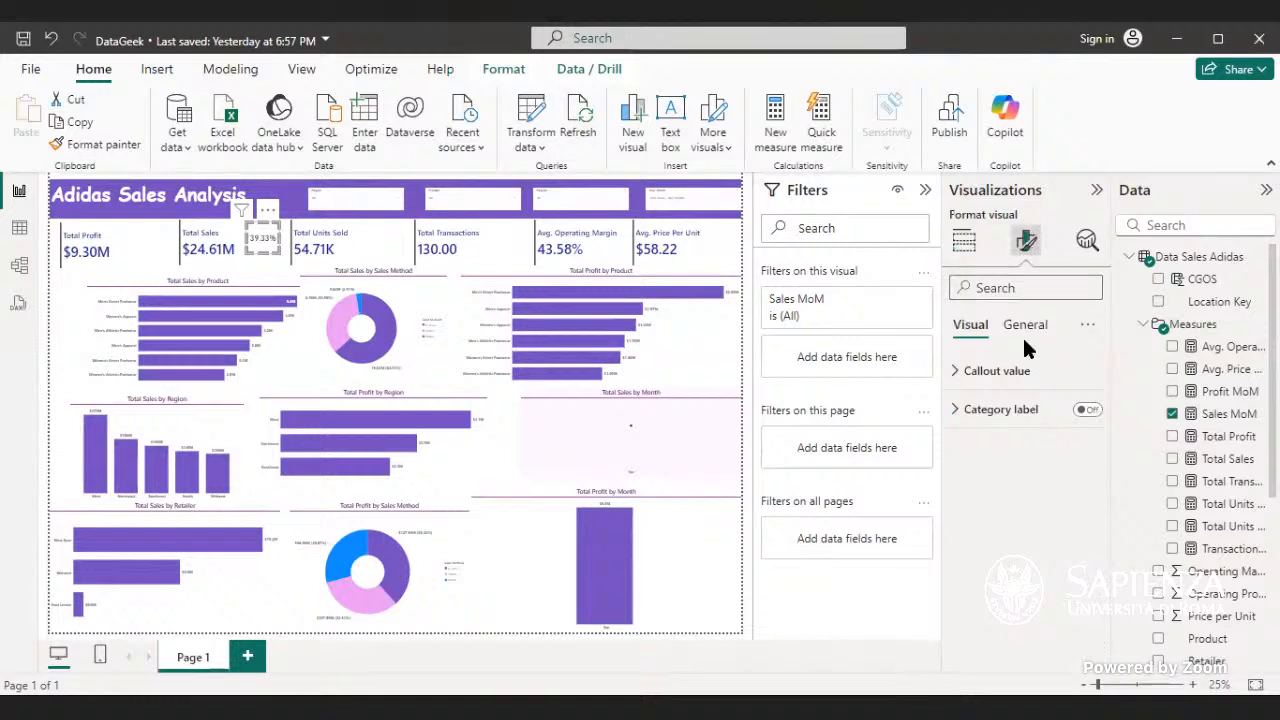
{"action": "left_click", "coordinate": [1017, 370]}
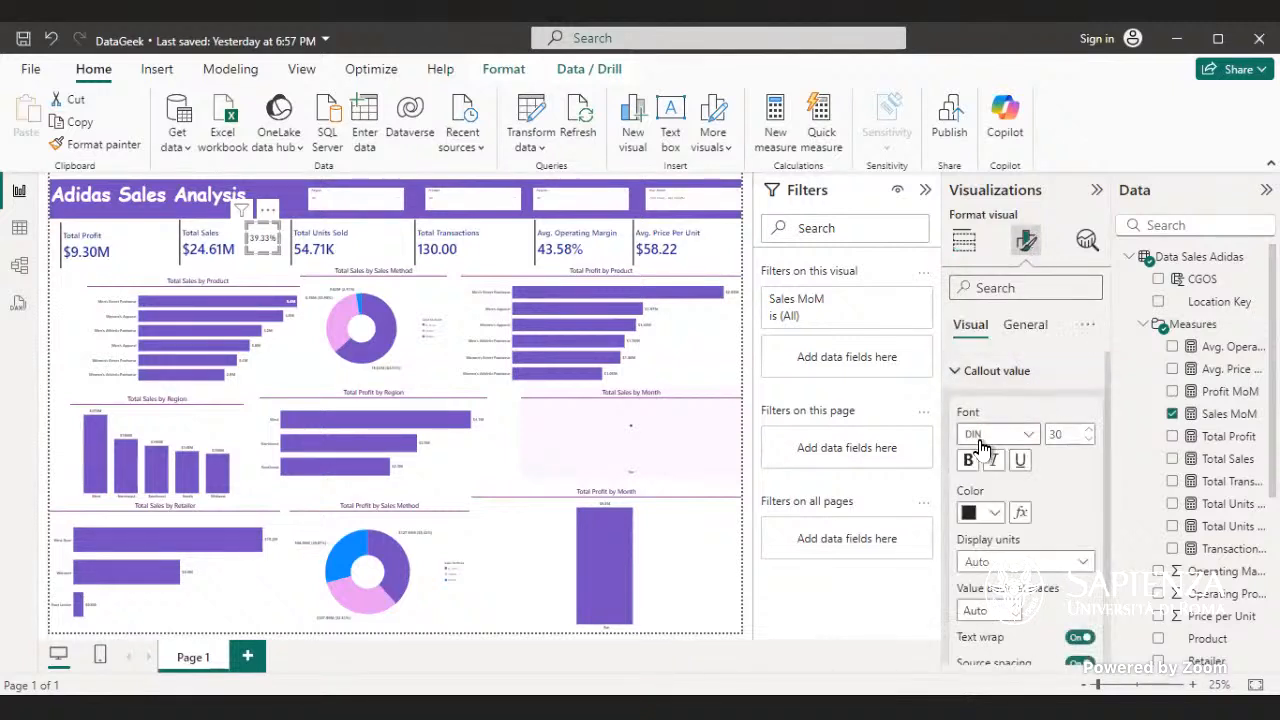
{"action": "scroll", "coordinate": [995, 392], "scroll_direction": "down", "scroll_amount": 1}
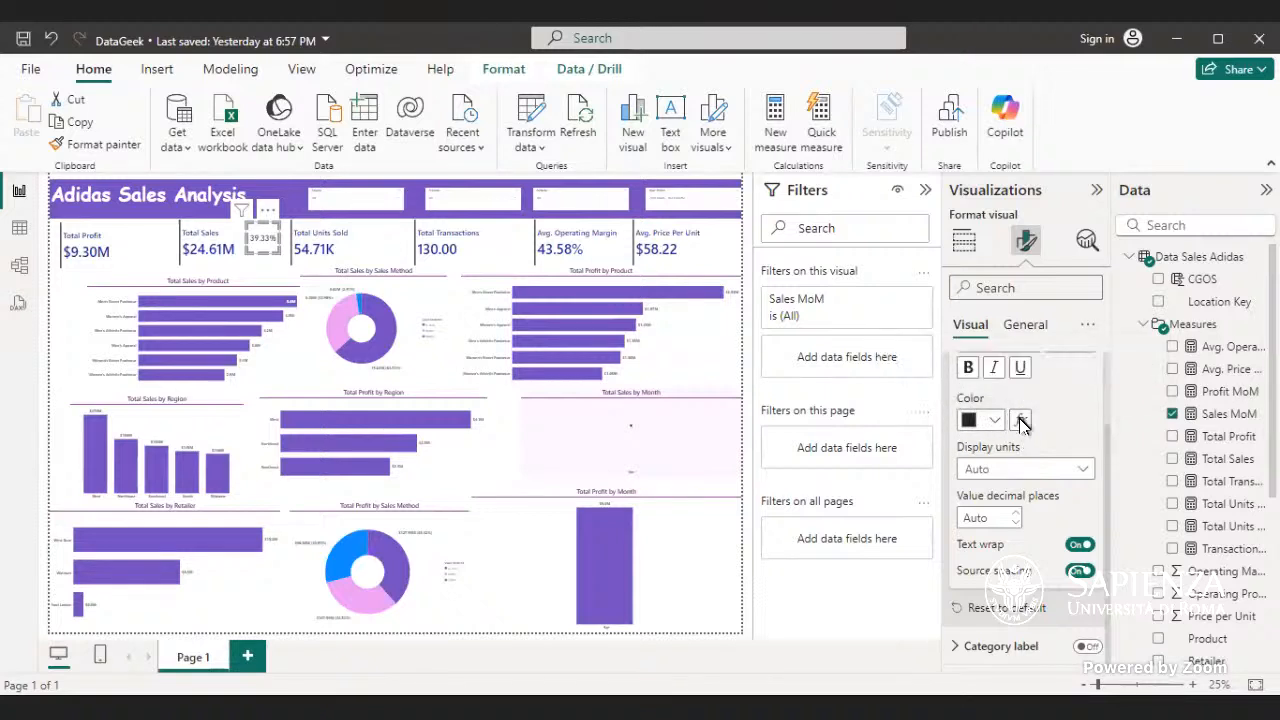
{"action": "left_click", "coordinate": [1021, 421]}
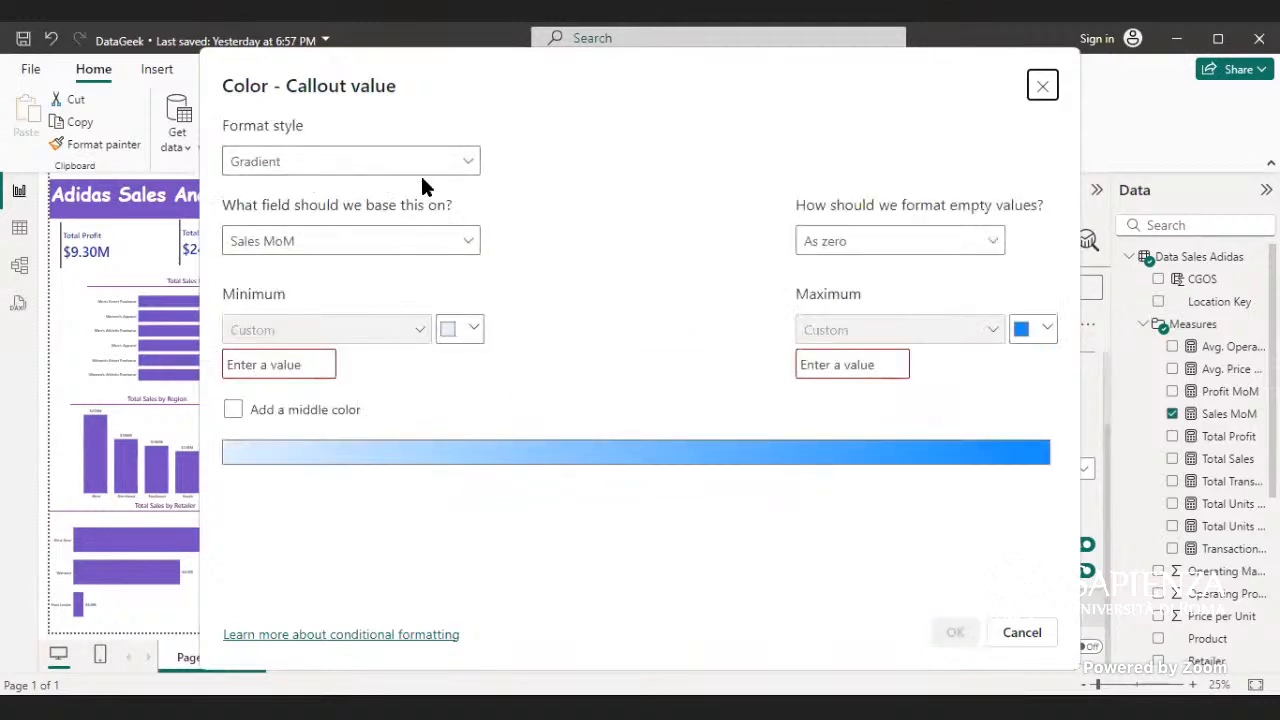
{"action": "left_click", "coordinate": [468, 158]}
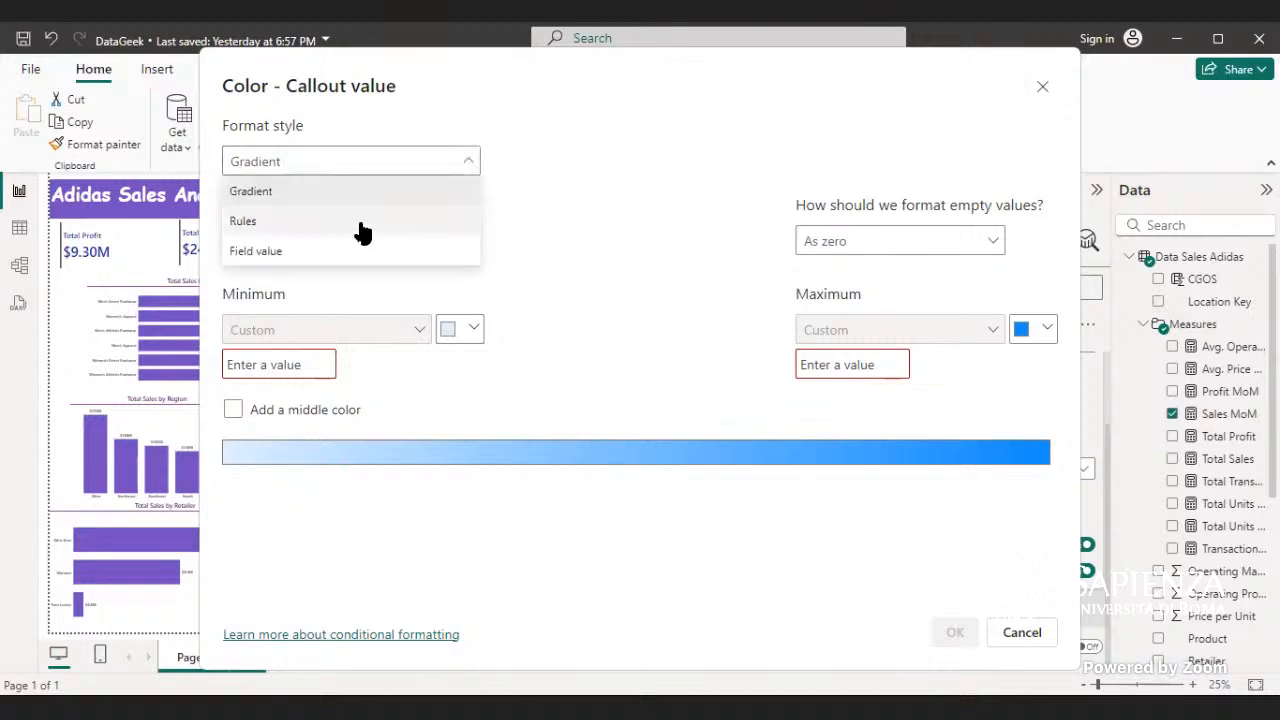
{"action": "left_click", "coordinate": [358, 217]}
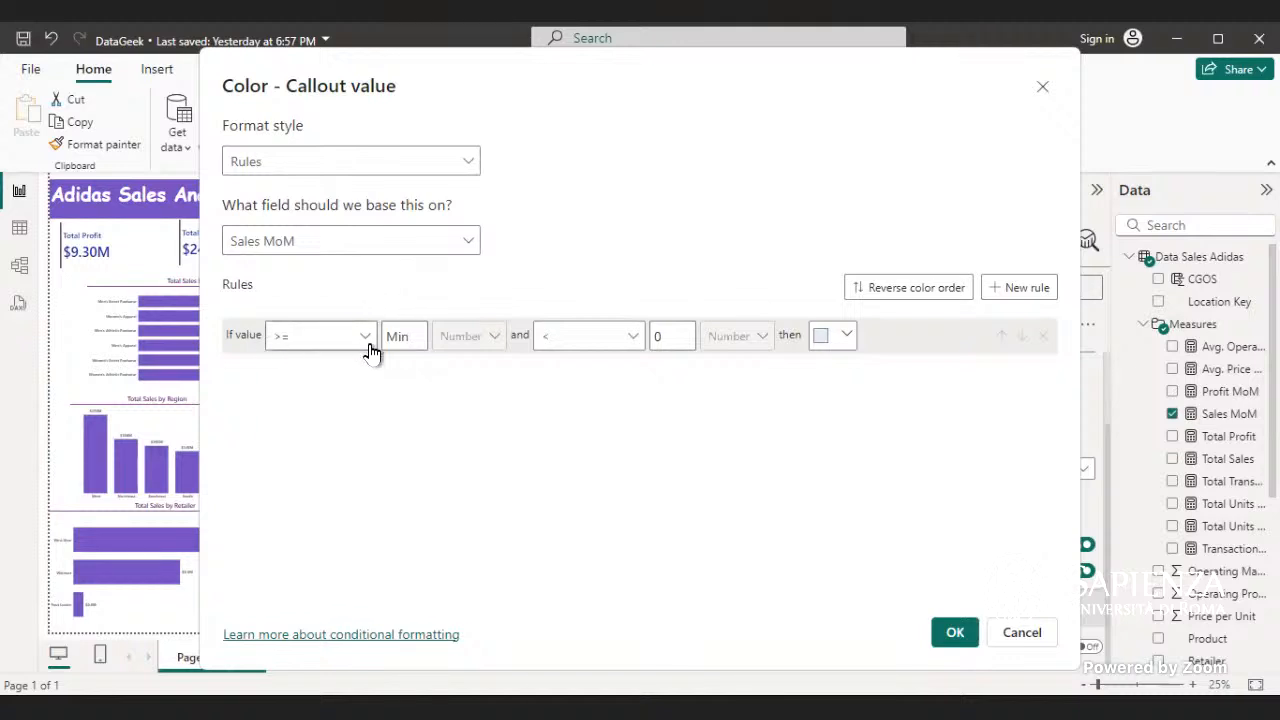
- Add a second color rule for Sales MoM values greater than or equal to 0 and less than 1
{"action": "left_click", "coordinate": [403, 340]}
{"action": "left_click", "coordinate": [1030, 289]}
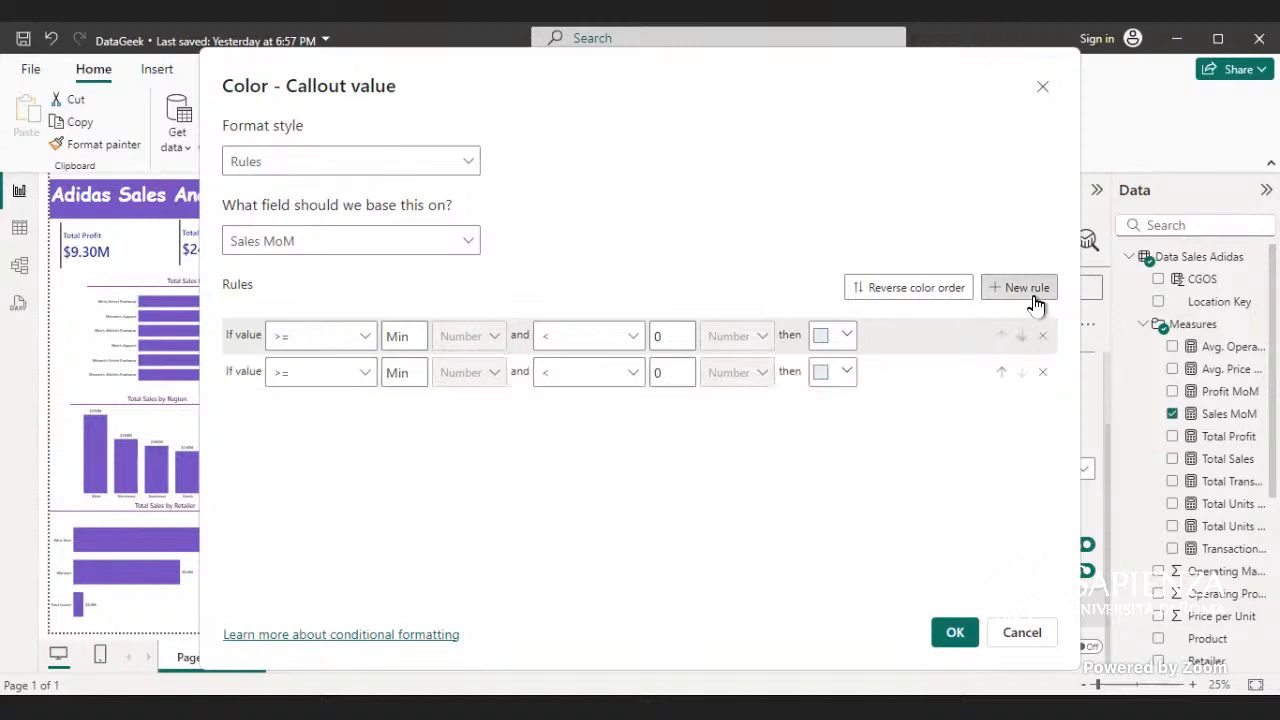
{"action": "left_click", "coordinate": [404, 373]}
{"action": "type", "text": "0"}
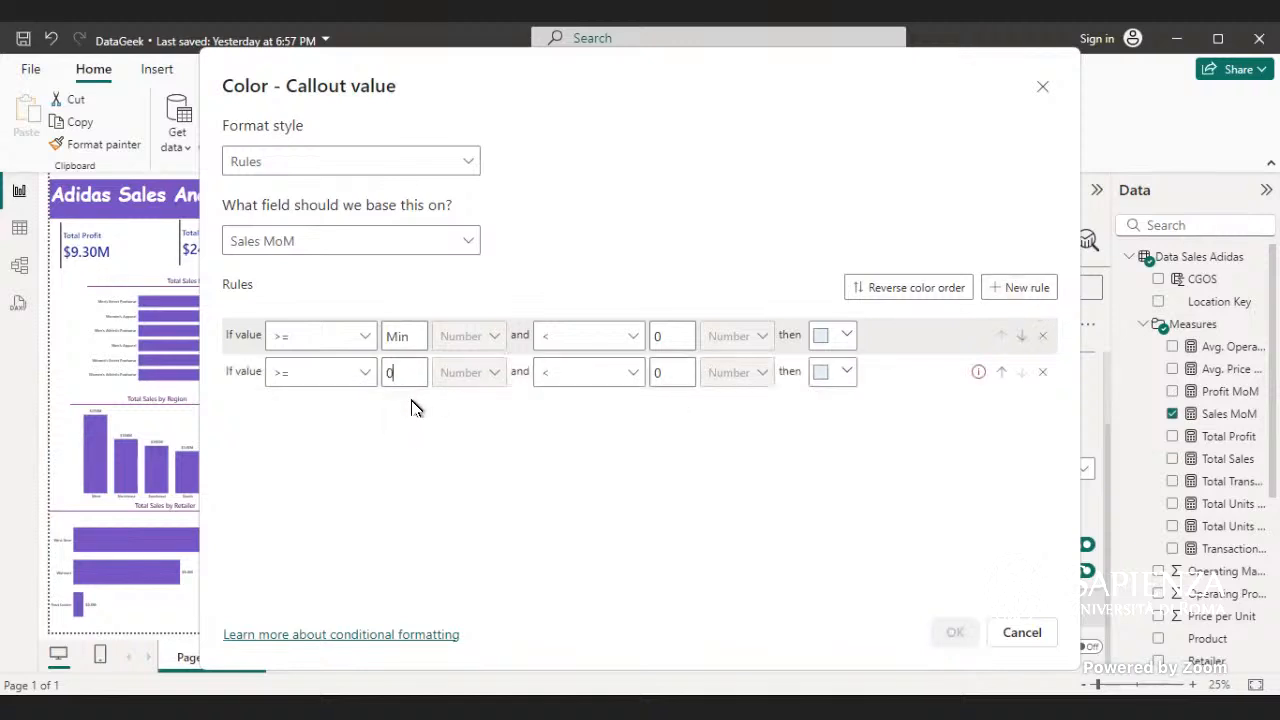
{"action": "left_click", "coordinate": [662, 373]}
{"action": "type", "text": "1"}
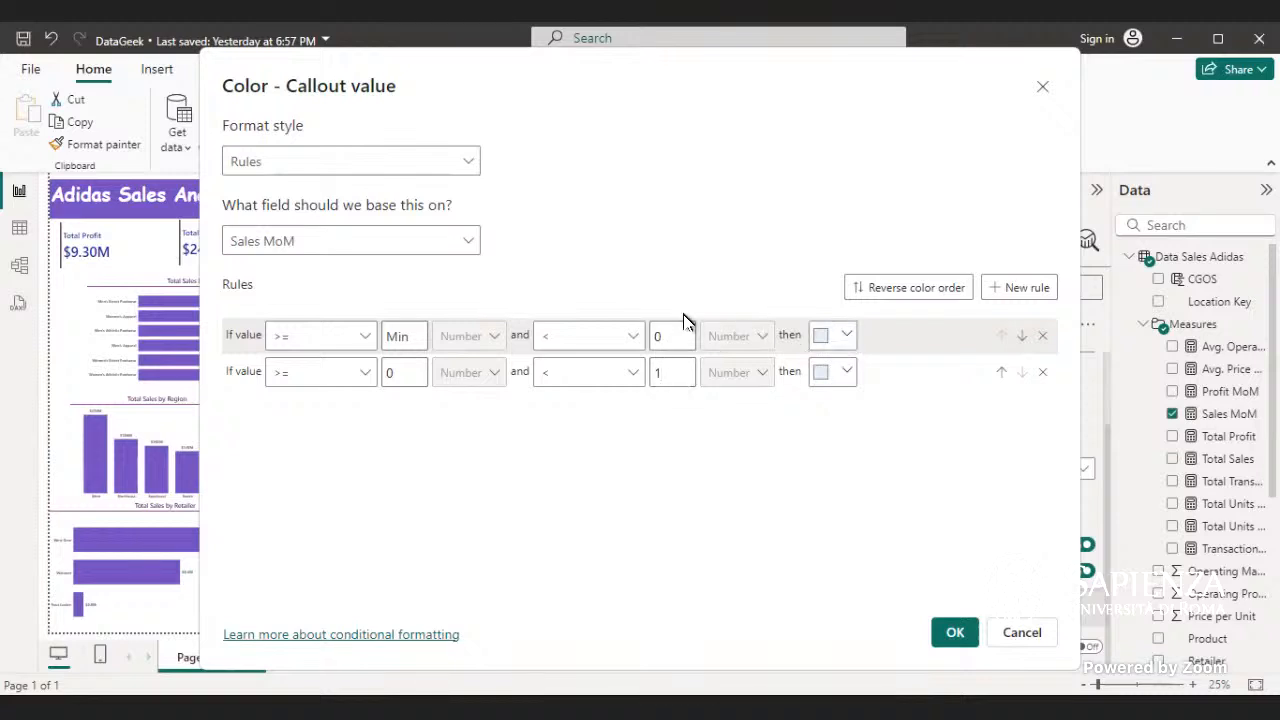
- Set the color of the first rule, for values below 0, to the custom red #CC0808
{"action": "left_click", "coordinate": [846, 337]}
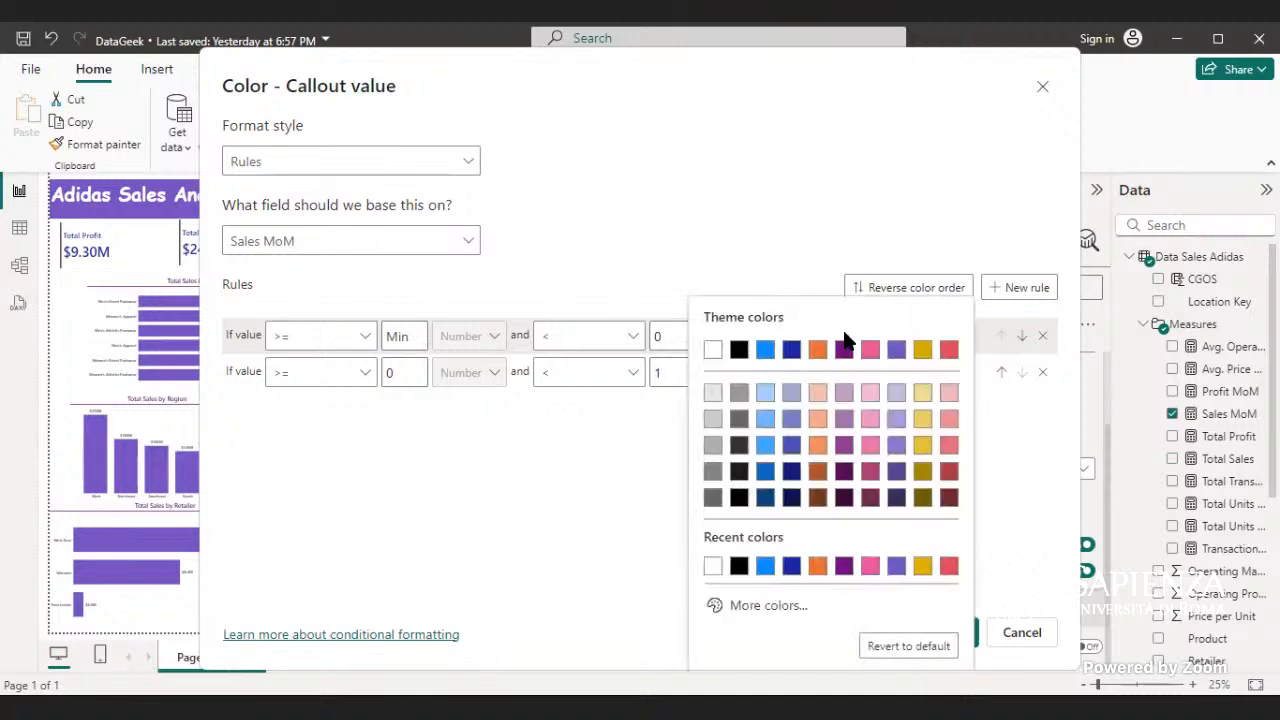
{"action": "left_click", "coordinate": [764, 605]}
{"action": "left_click_drag", "start_coordinate": [853, 548], "coordinate": [950, 553]}
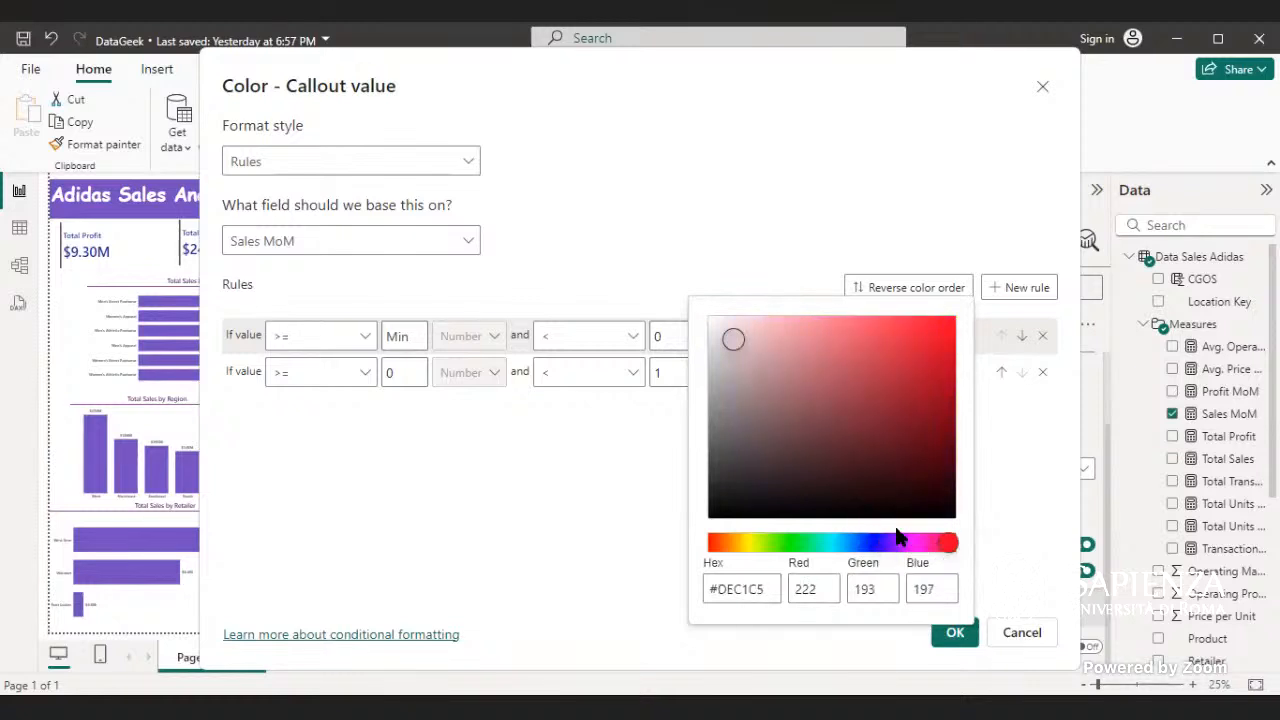
{"action": "left_click_drag", "start_coordinate": [730, 345], "coordinate": [966, 332]}
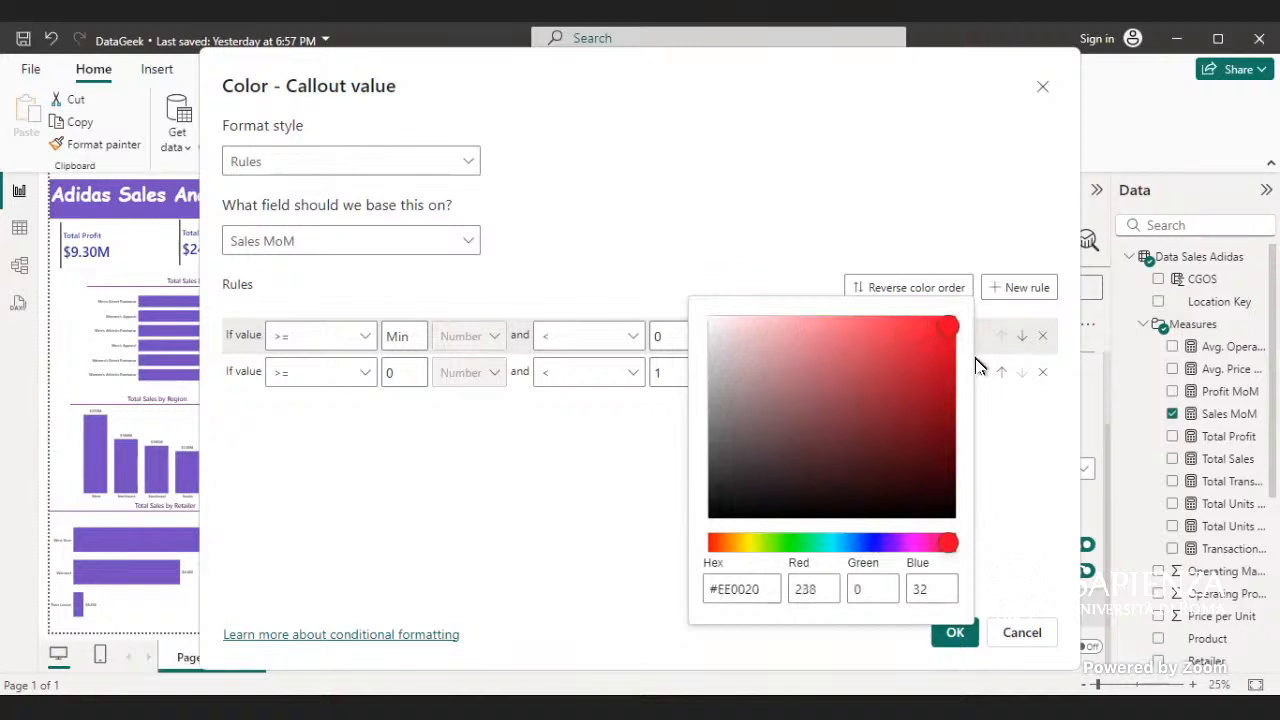
{"action": "left_click_drag", "start_coordinate": [976, 378], "coordinate": [976, 380]}
{"action": "left_click_drag", "start_coordinate": [952, 388], "coordinate": [943, 363]}
{"action": "mouse_move", "coordinate": [958, 545]}
{"action": "left_mouse_down"}
{"action": "mouse_move", "coordinate": [937, 553]}
{"action": "mouse_move", "coordinate": [960, 548]}
{"action": "left_mouse_up"}
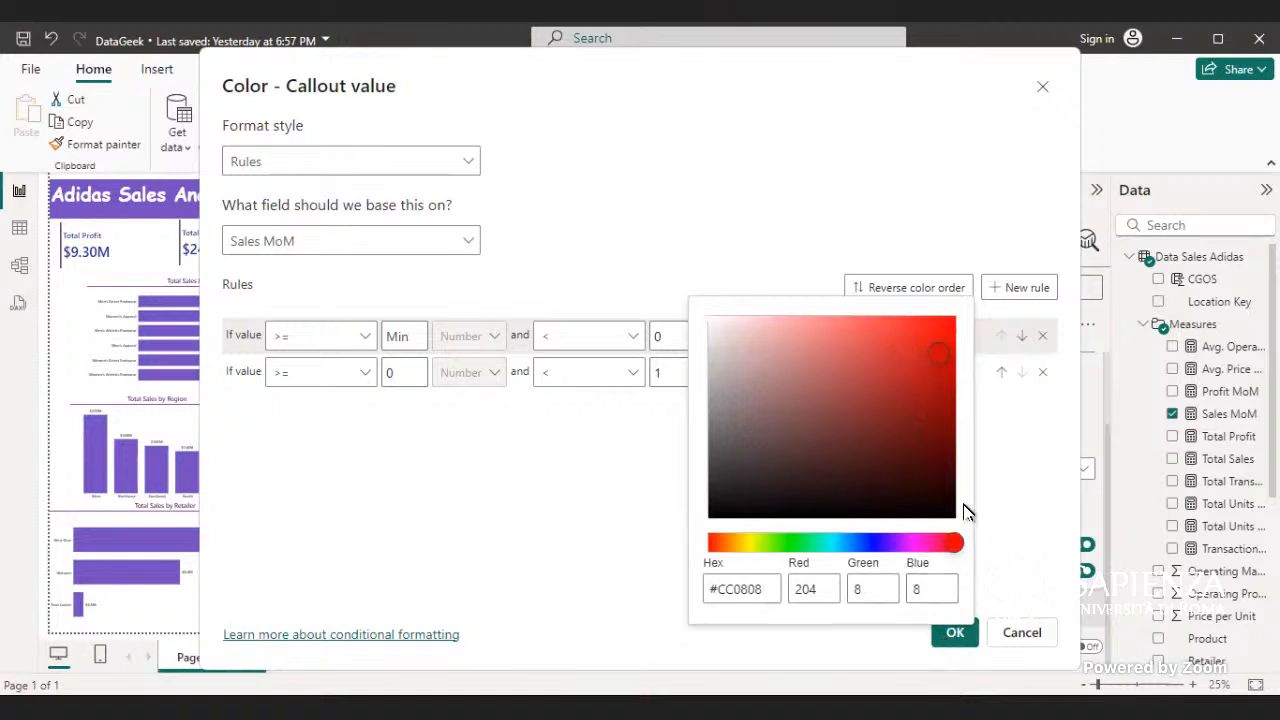
{"action": "left_click", "coordinate": [986, 469]}
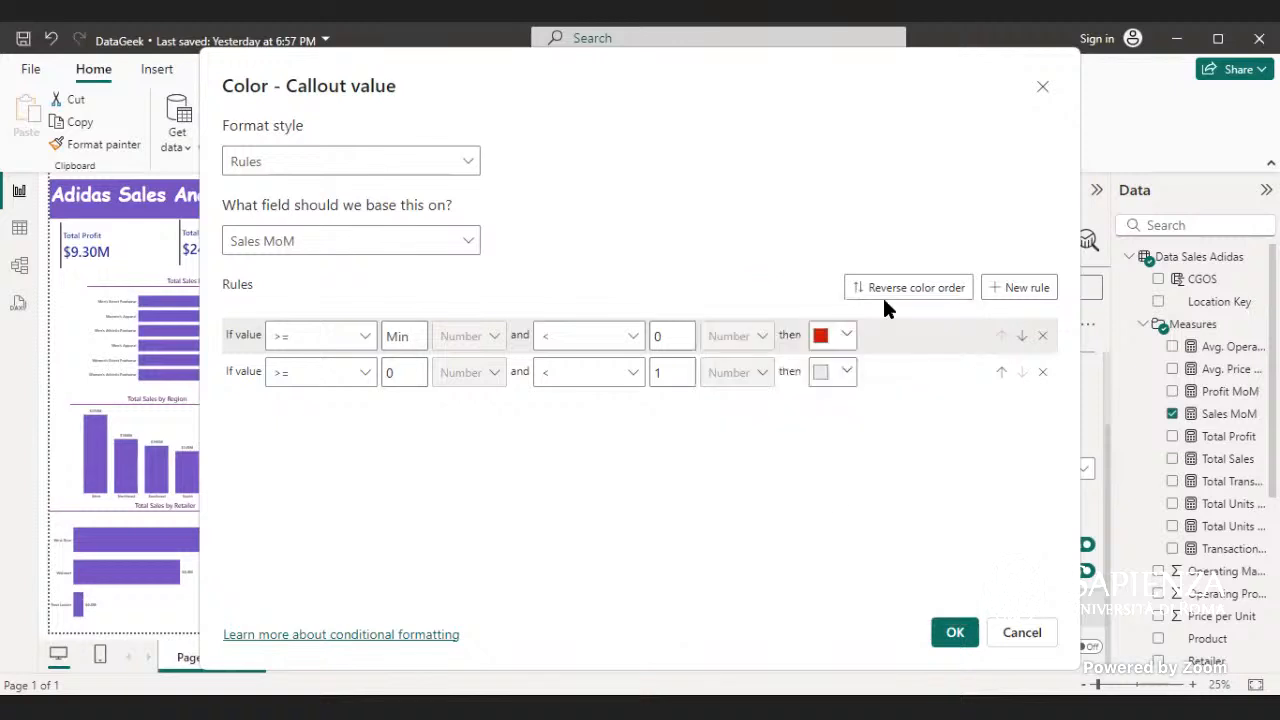
- Set the color of the second rule, for values from 0 to 1, to custom green #02E52B and apply the rules
{"action": "left_click", "coordinate": [847, 375]}
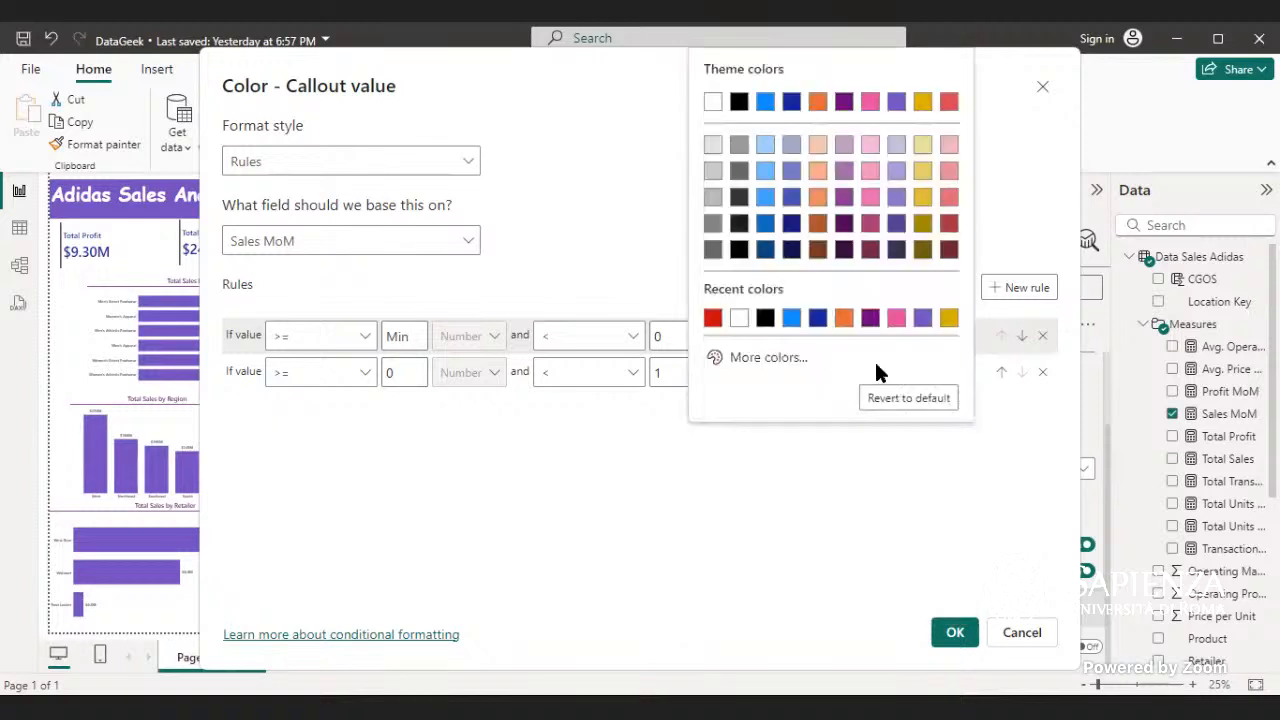
{"action": "left_click", "coordinate": [795, 360]}
{"action": "left_click_drag", "start_coordinate": [848, 294], "coordinate": [796, 294]}
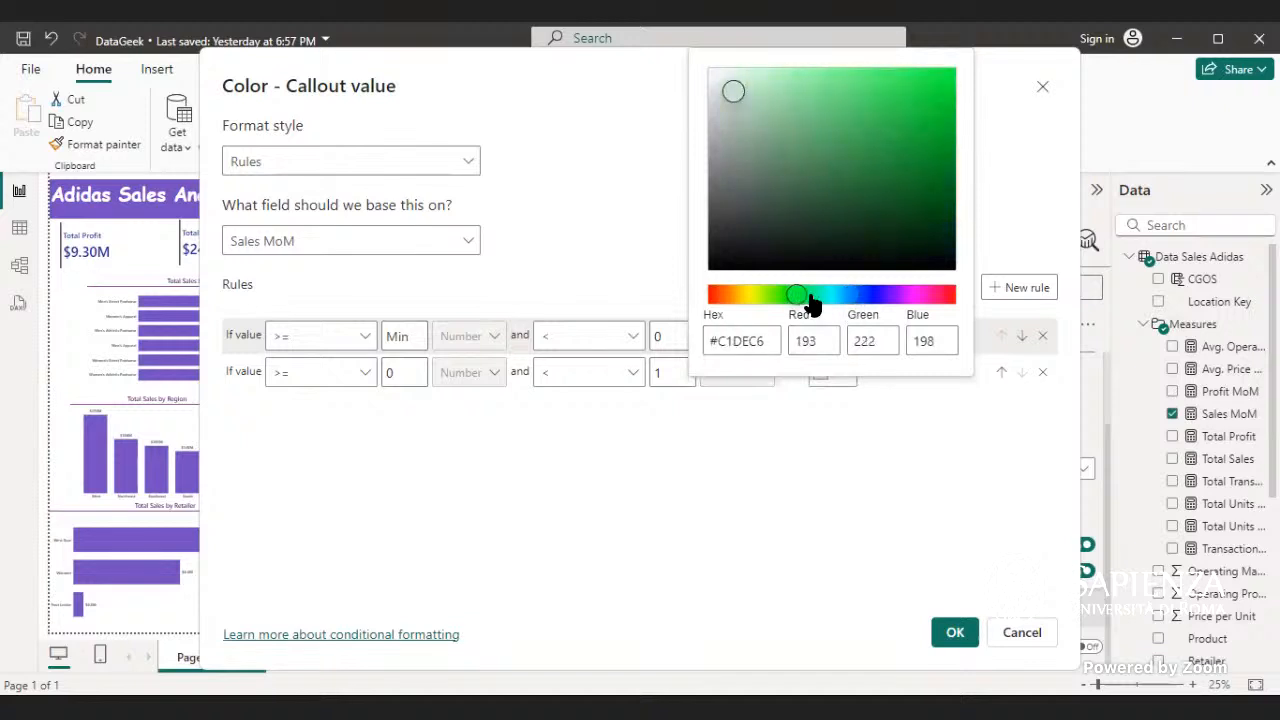
{"action": "left_click_drag", "start_coordinate": [735, 97], "coordinate": [947, 88]}
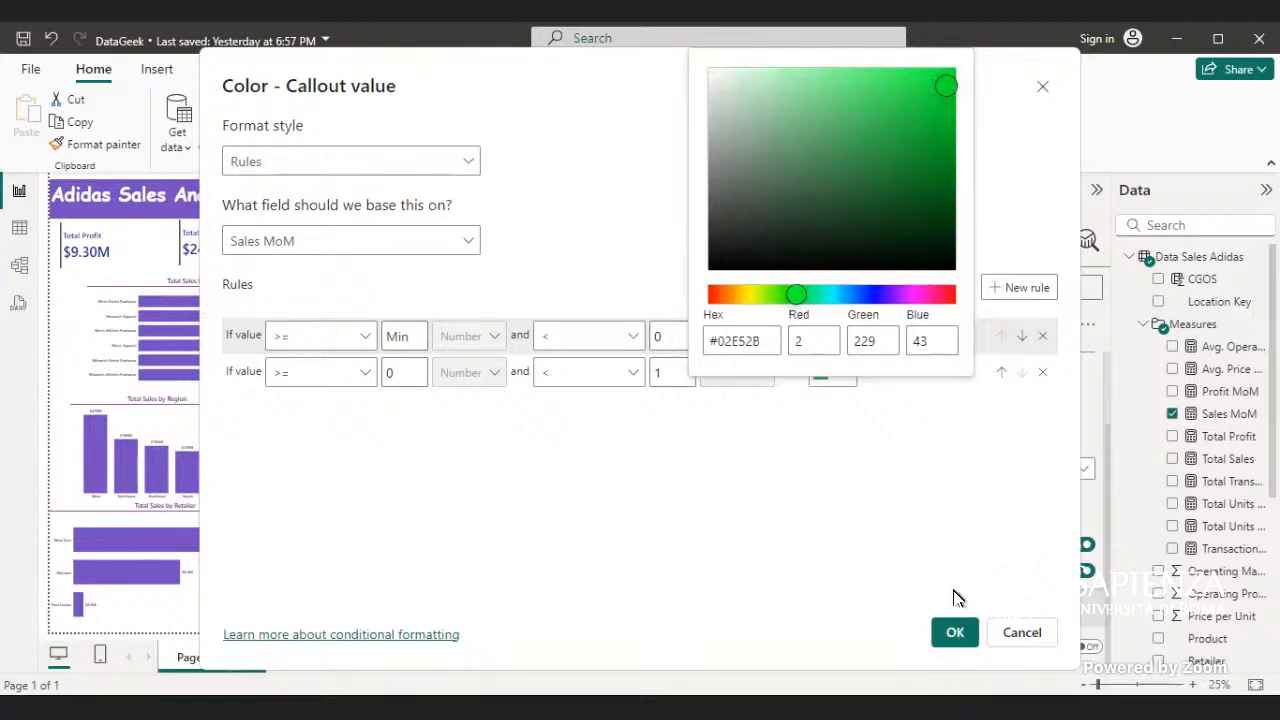
{"action": "left_click", "coordinate": [950, 538]}
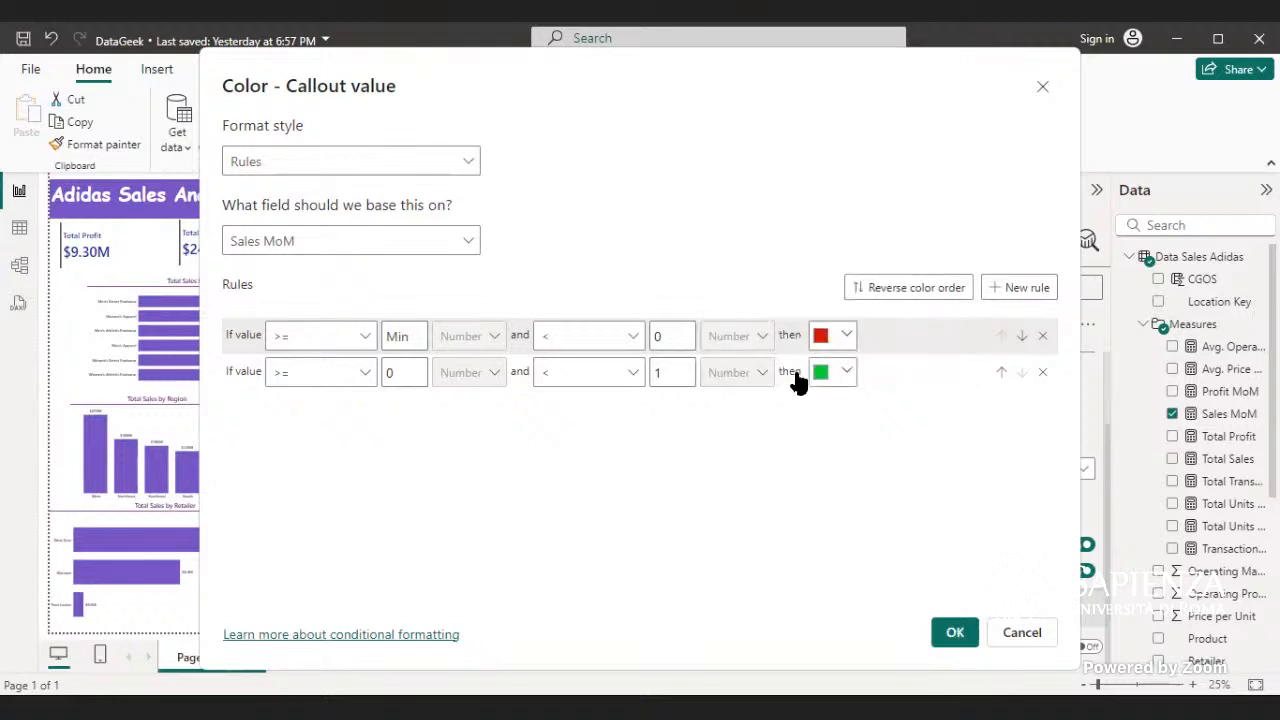
{"action": "left_click", "coordinate": [955, 633]}
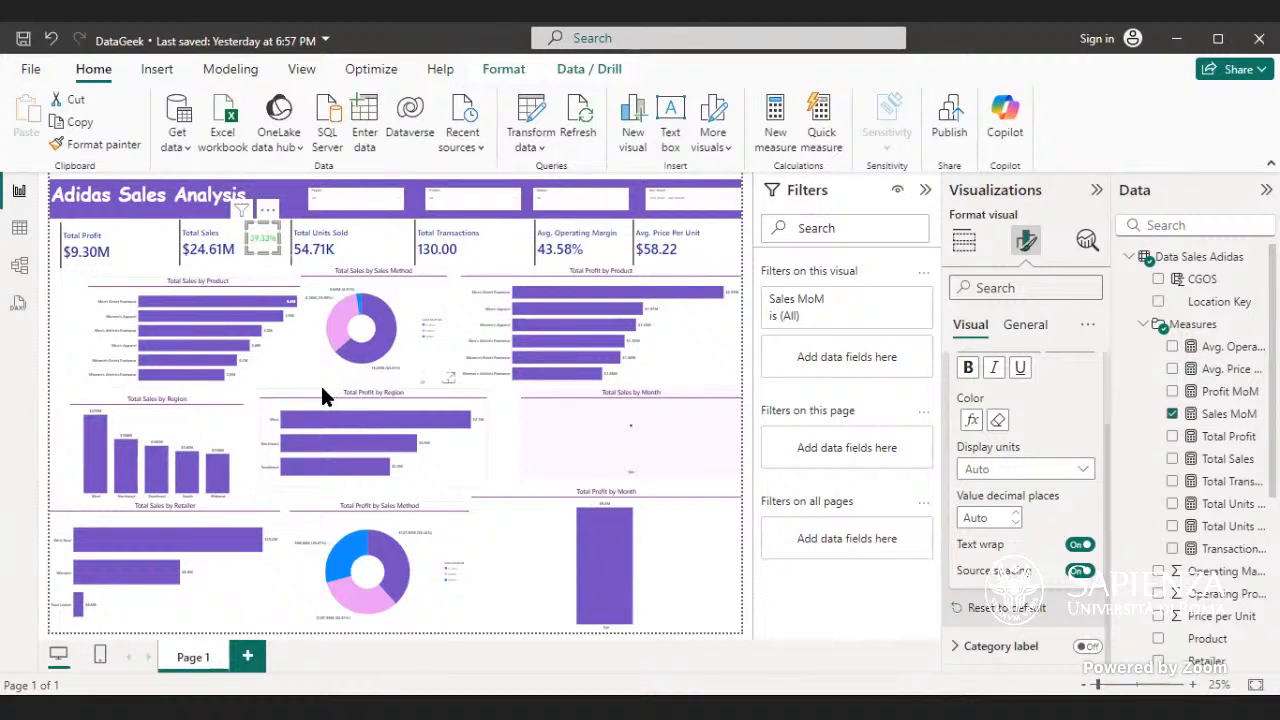
- Switch the Year, Month slicer to February 2020 to test the Sales MoM color rules
{"action": "left_click", "coordinate": [251, 400]}
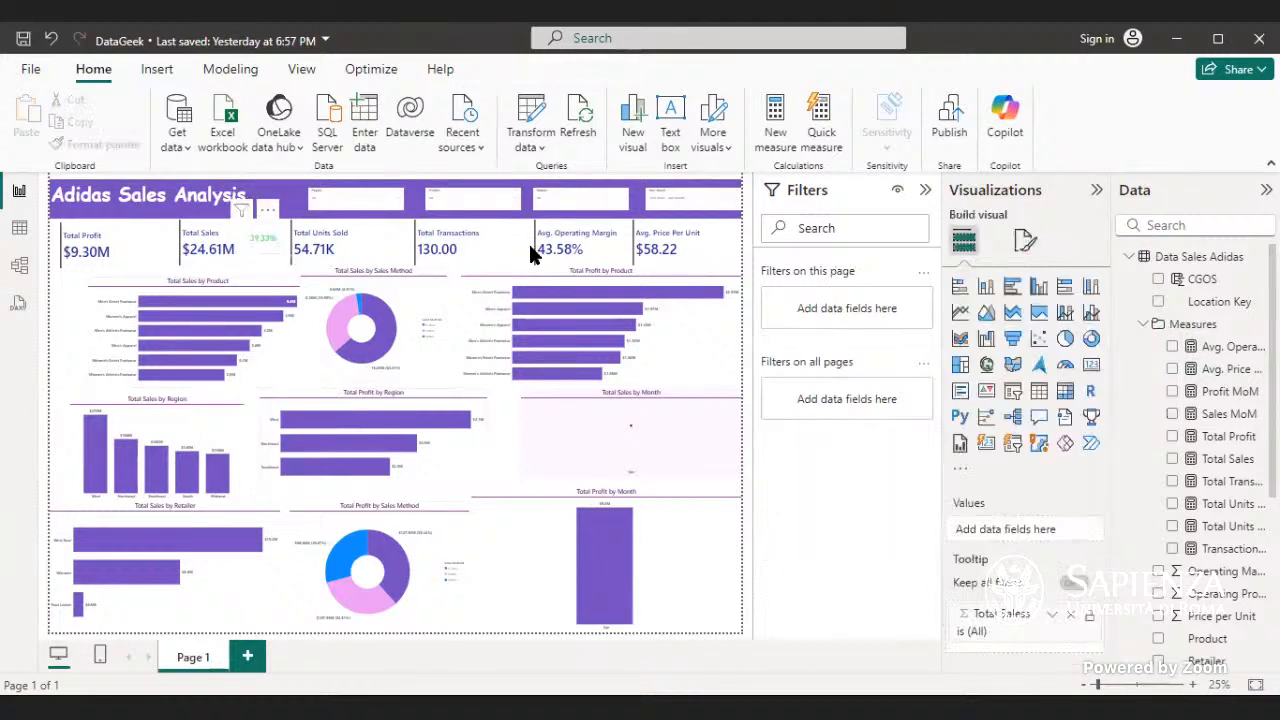
{"action": "left_click", "coordinate": [655, 207]}
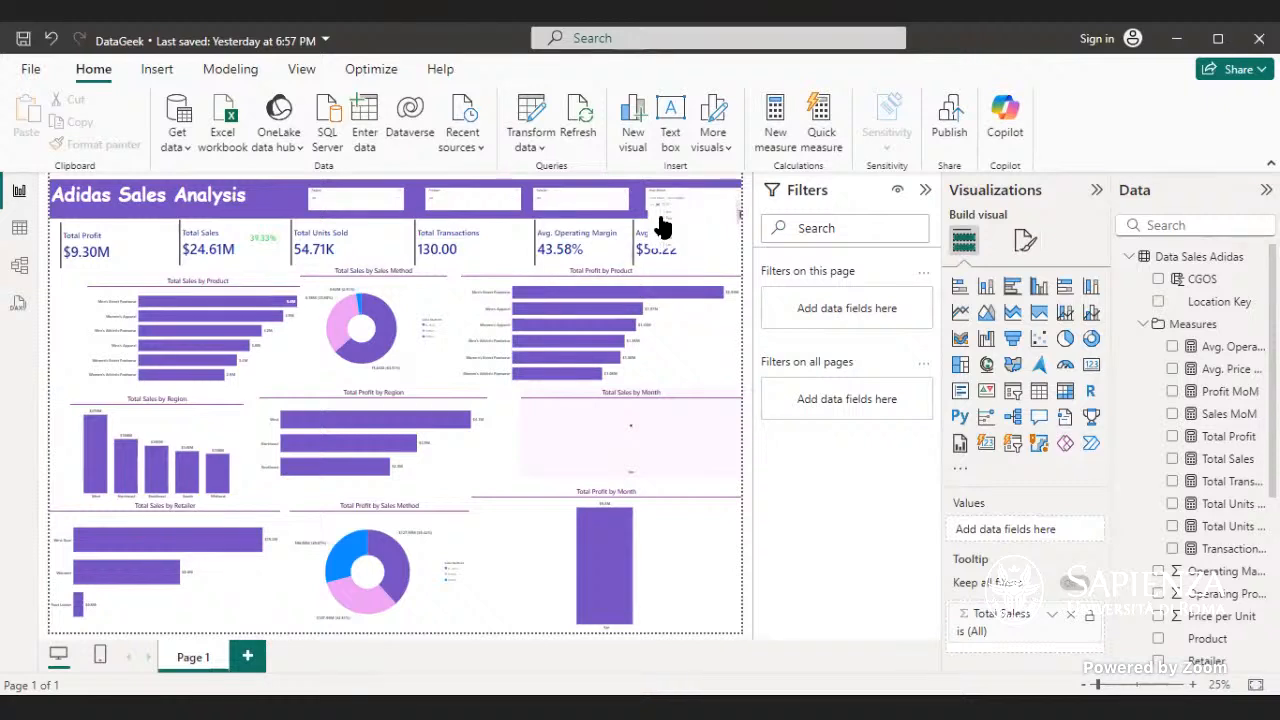
{"action": "left_click", "coordinate": [660, 228]}
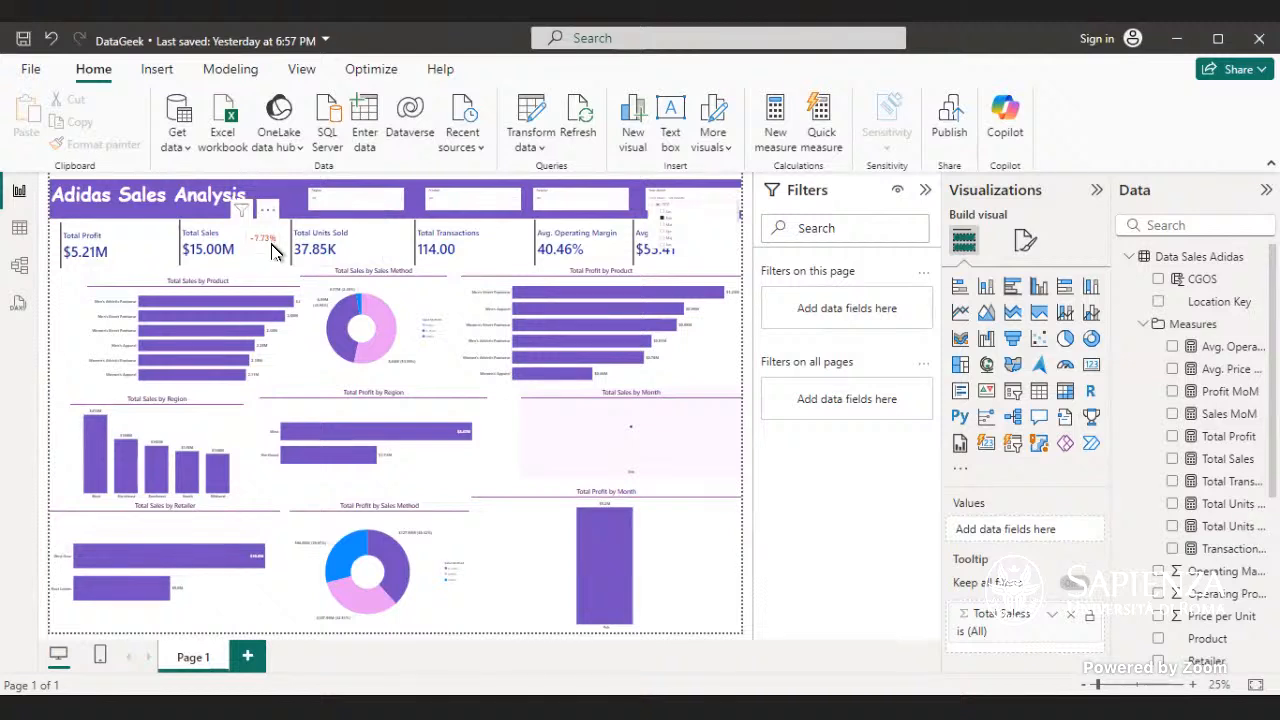
{"action": "left_click", "coordinate": [268, 243]}
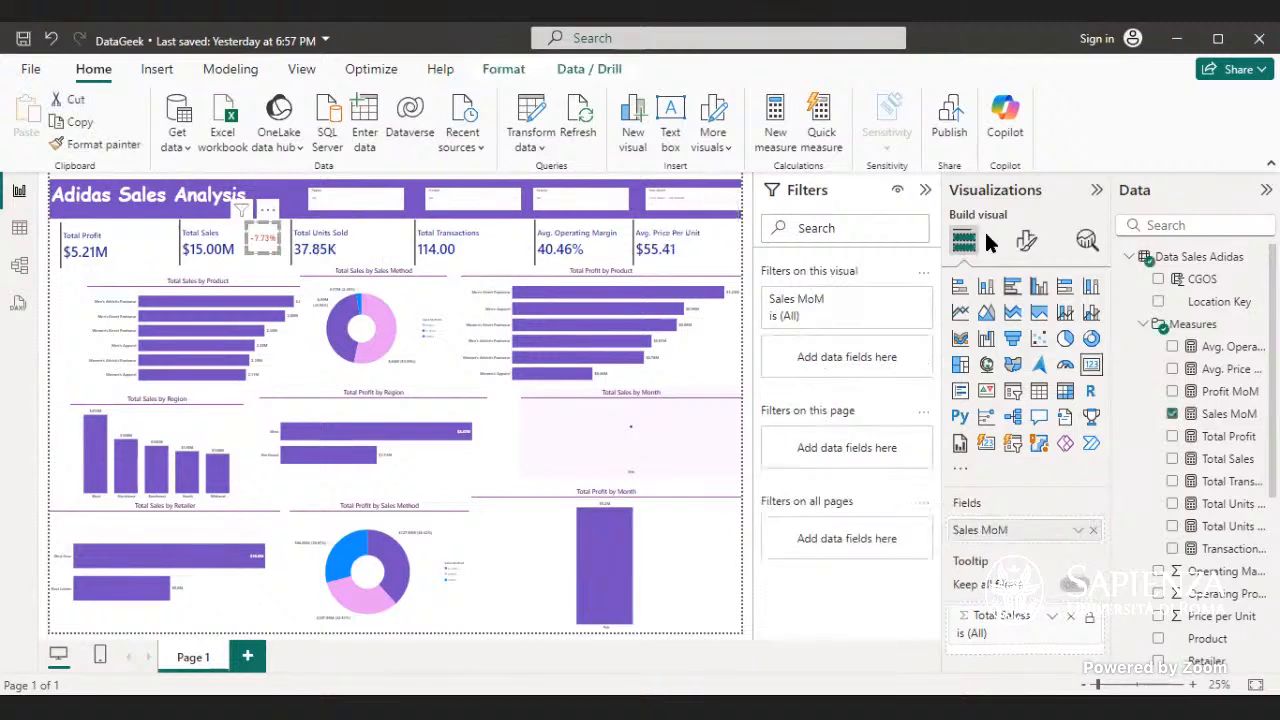
{"action": "left_click", "coordinate": [1024, 243]}
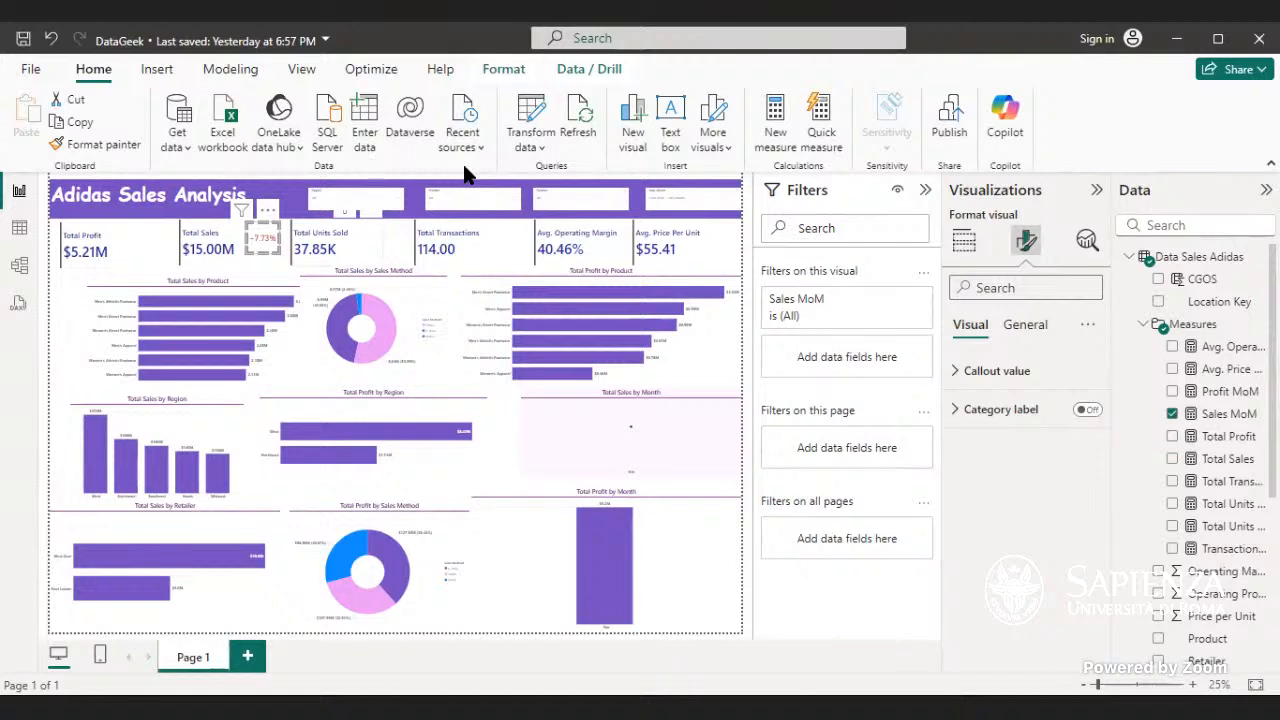
{"action": "left_click", "coordinate": [294, 268]}
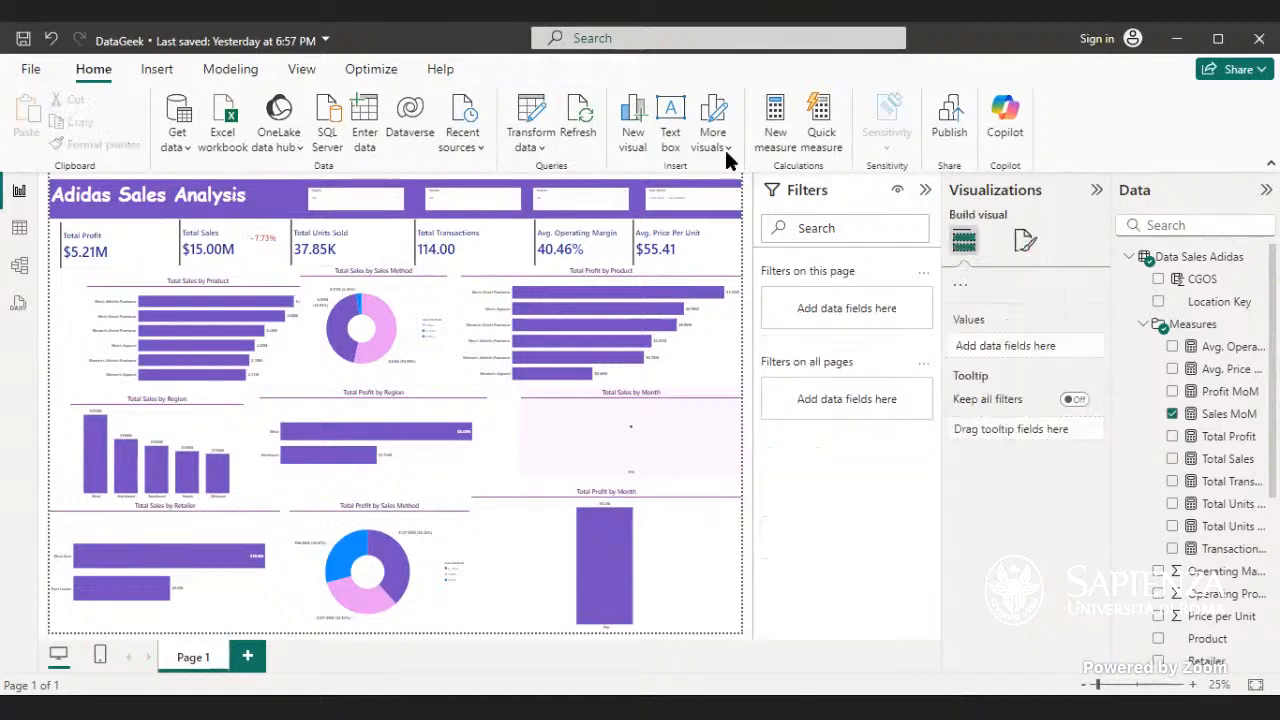
{"action": "left_click", "coordinate": [668, 138]}
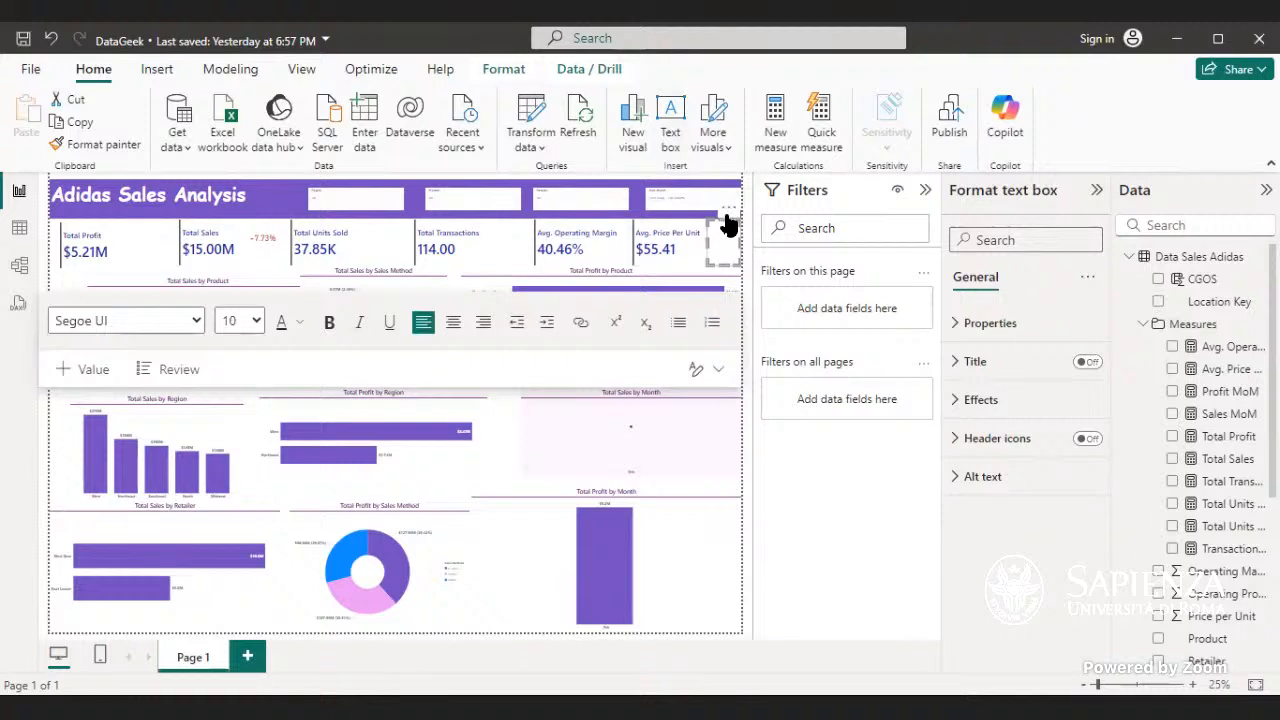
{"action": "left_click_drag", "start_coordinate": [726, 232], "coordinate": [343, 251]}
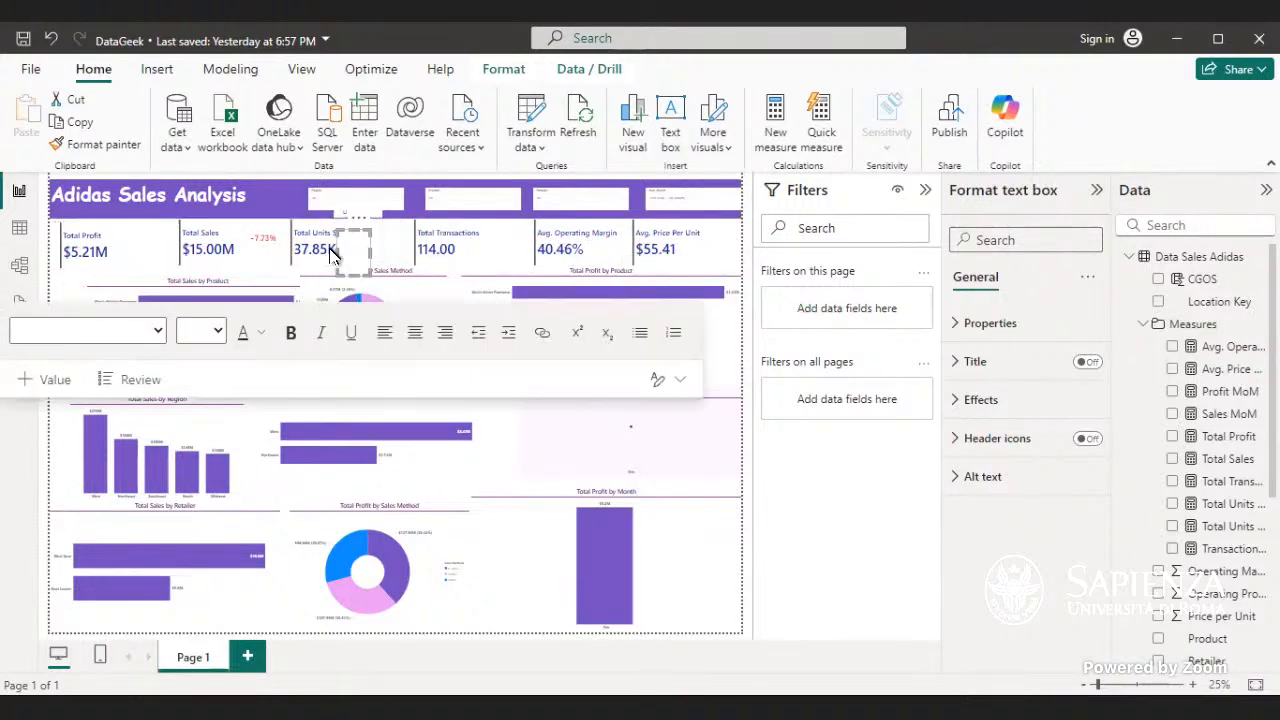
{"action": "left_click", "coordinate": [350, 247]}
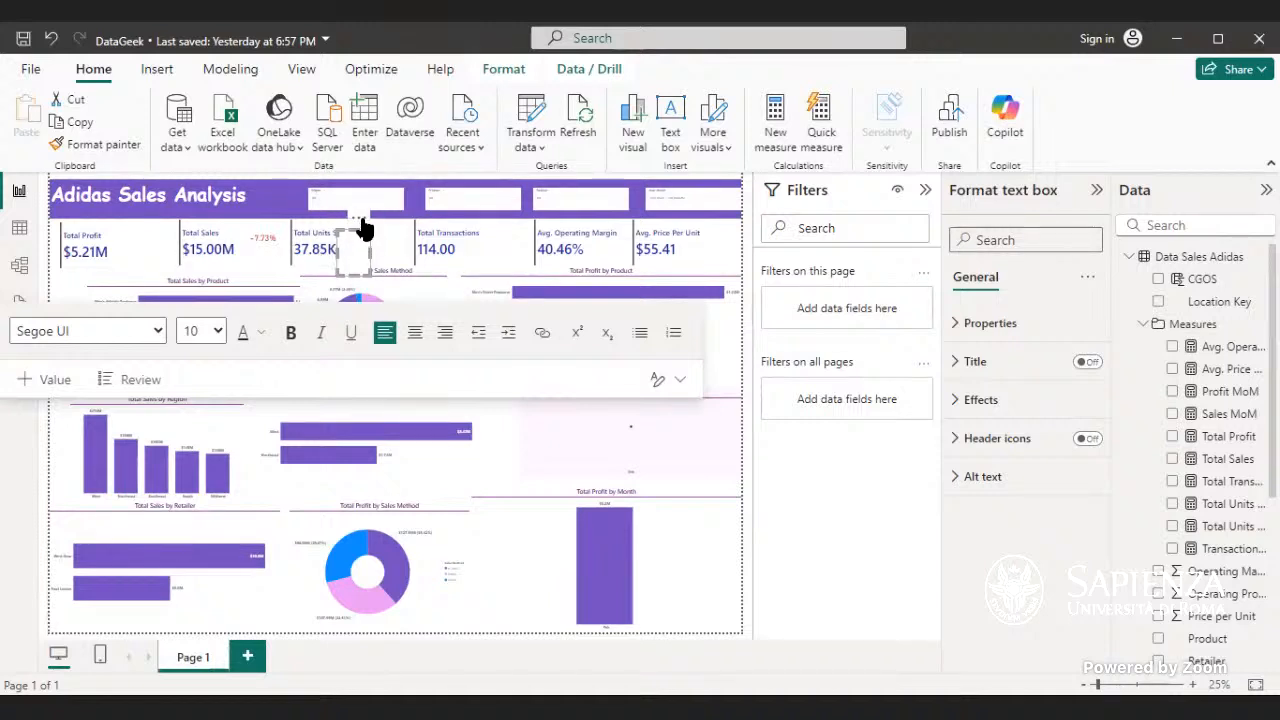
{"action": "left_click", "coordinate": [359, 218]}
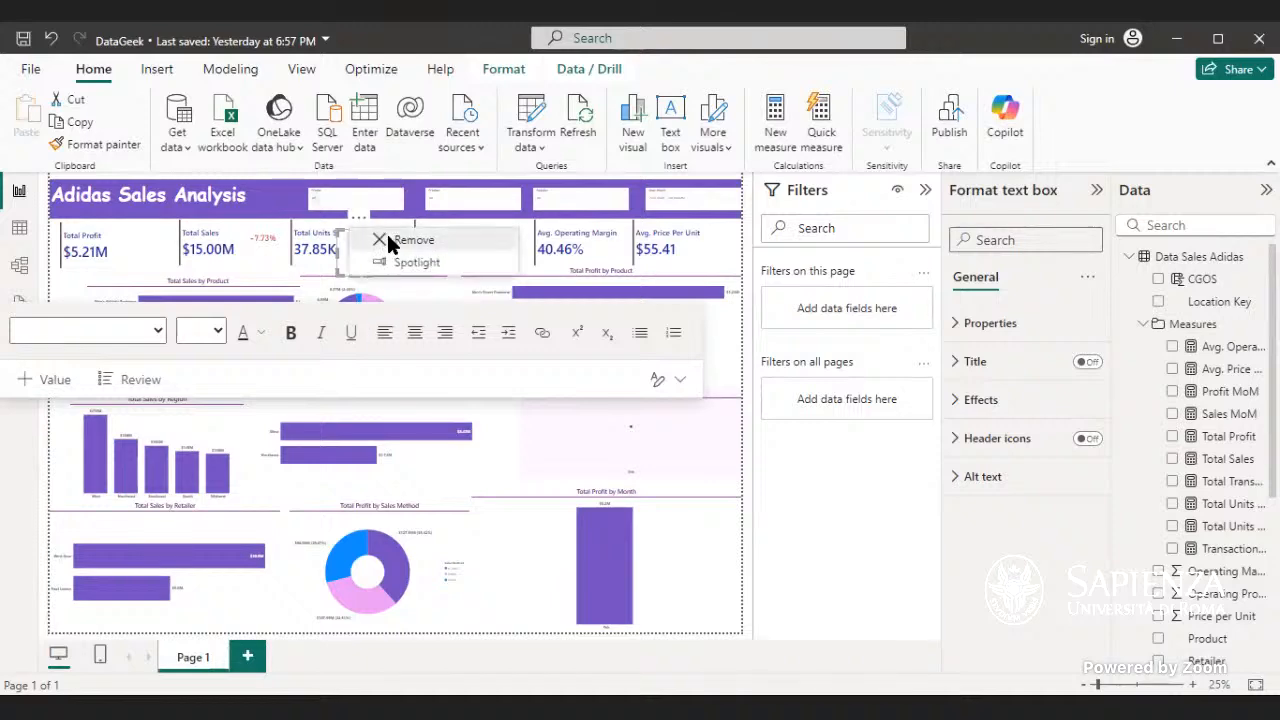
{"action": "left_click", "coordinate": [390, 242]}
- Insert a text box next to the Avg. Price Per Unit card and give it a short label in font size 18
{"action": "left_click", "coordinate": [671, 123]}
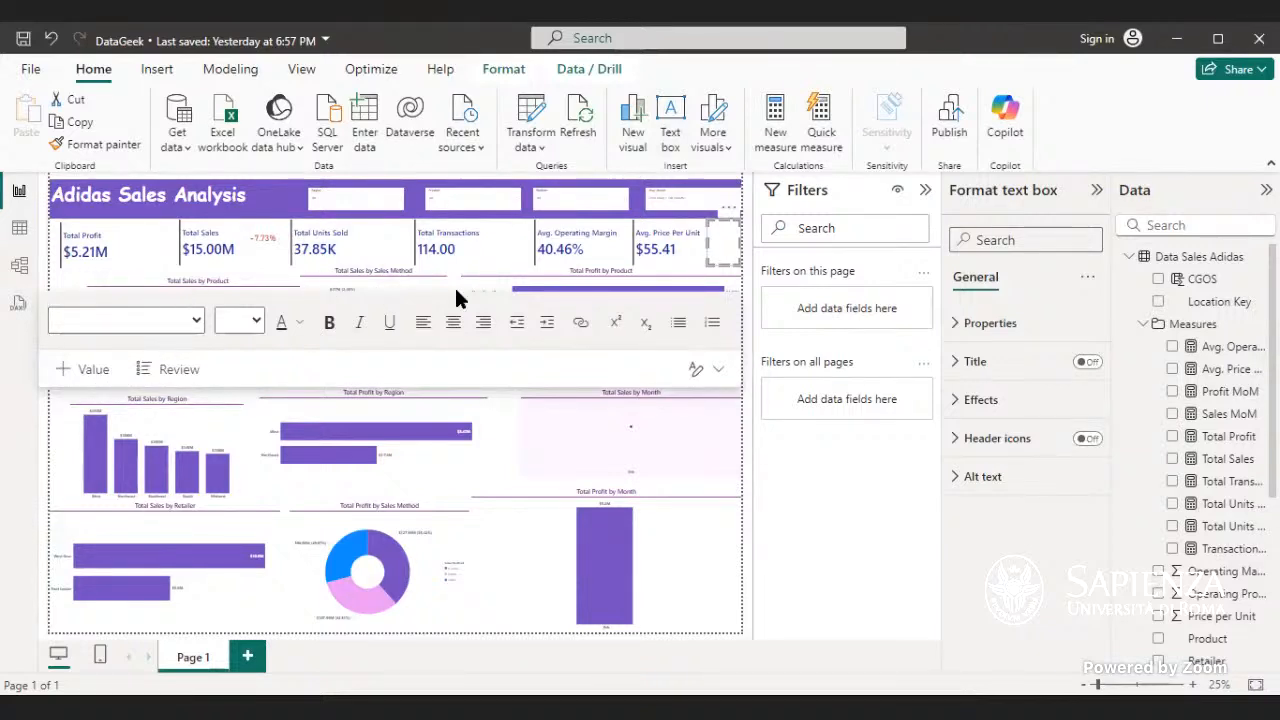
{"action": "left_click", "coordinate": [716, 241]}
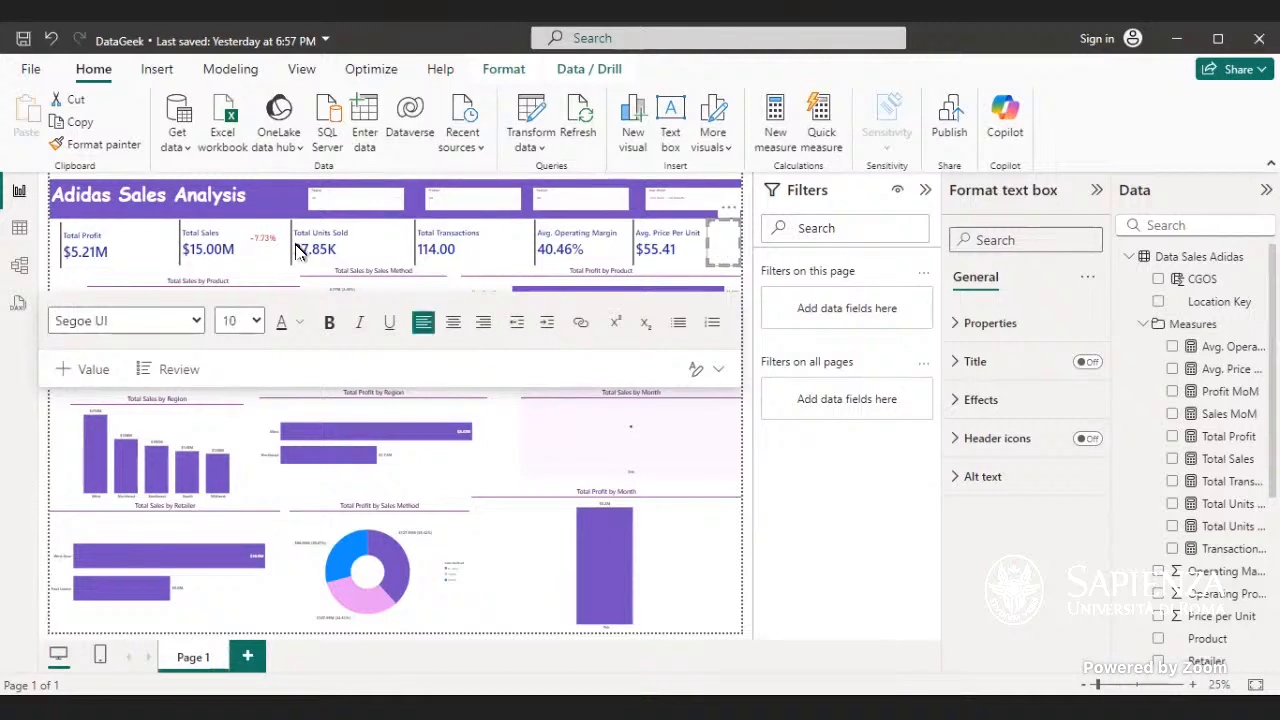
{"action": "left_click", "coordinate": [255, 315]}
{"action": "left_click", "coordinate": [263, 534]}
{"action": "left_click", "coordinate": [298, 322]}
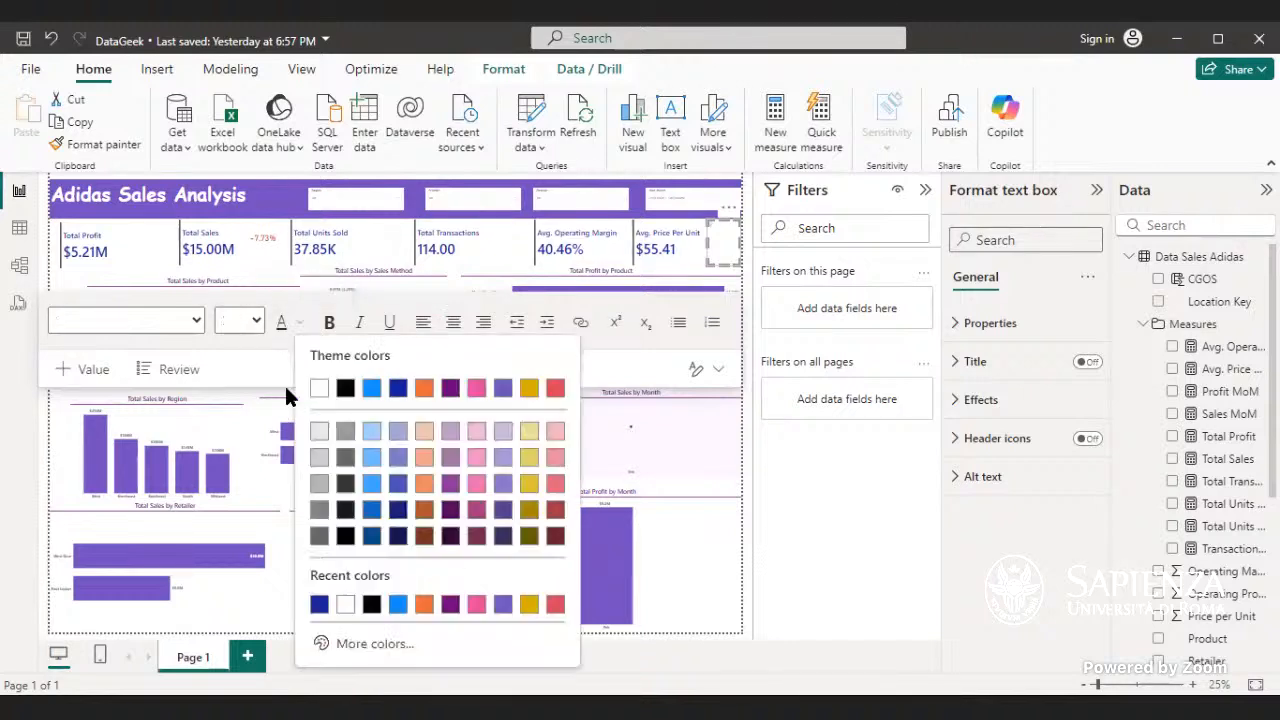
{"action": "left_click", "coordinate": [297, 330]}
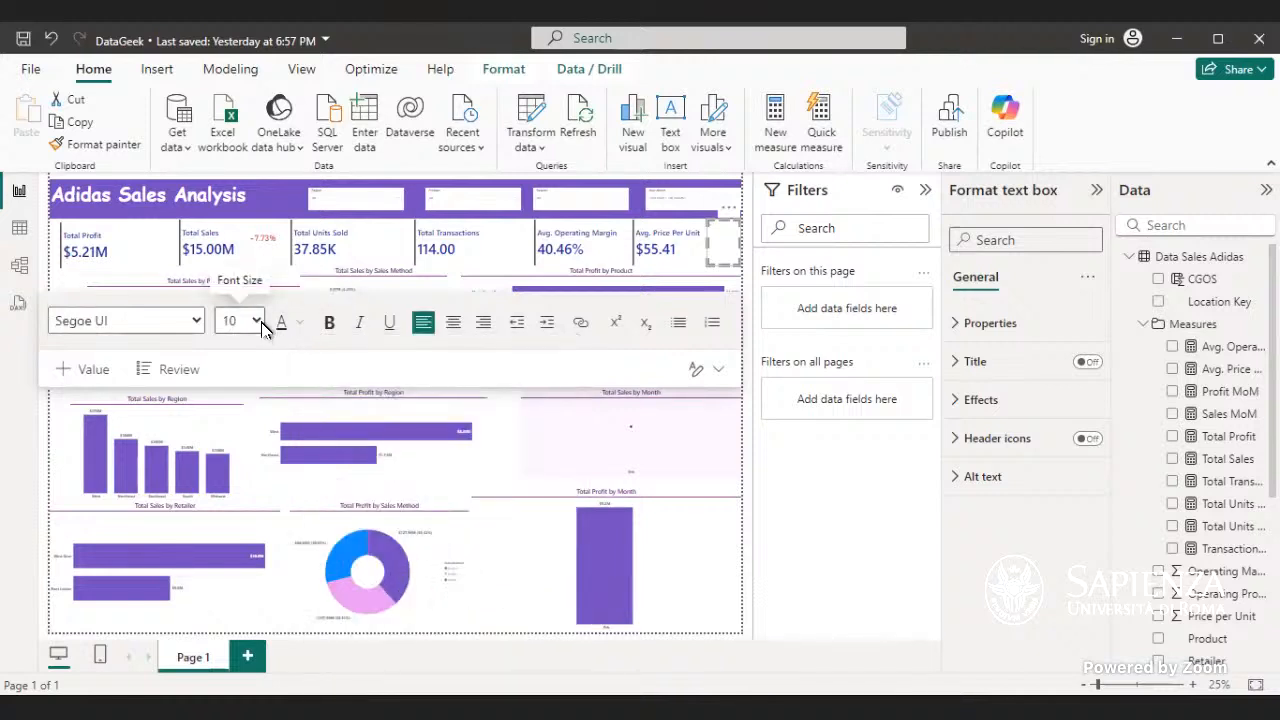
{"action": "left_click", "coordinate": [227, 644]}
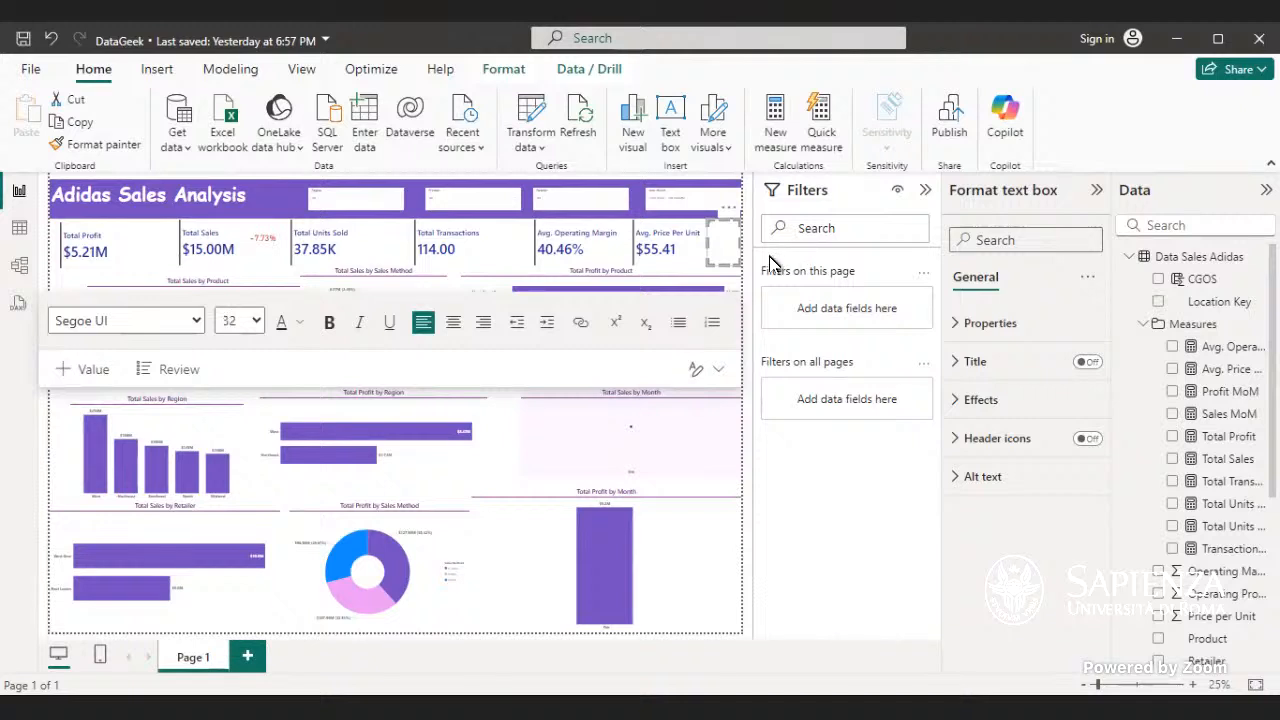
{"action": "left_click", "coordinate": [721, 234]}
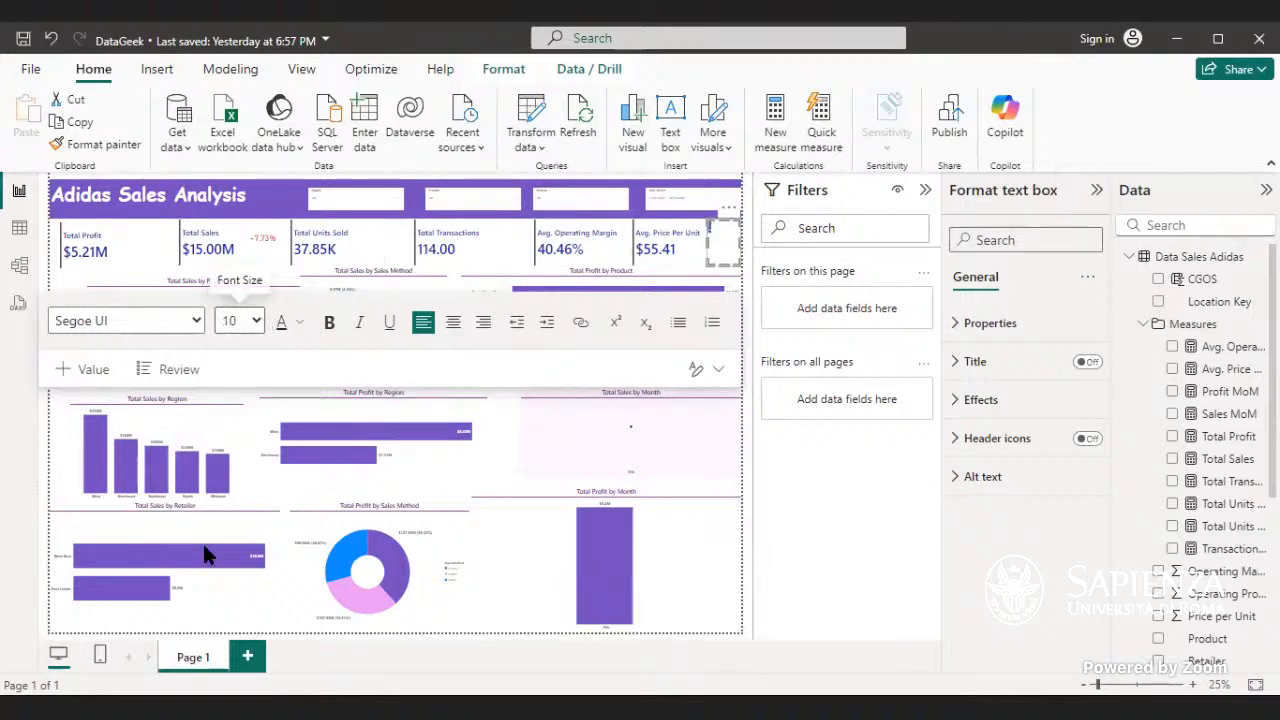
{"action": "key", "text": "ctrl+a"}
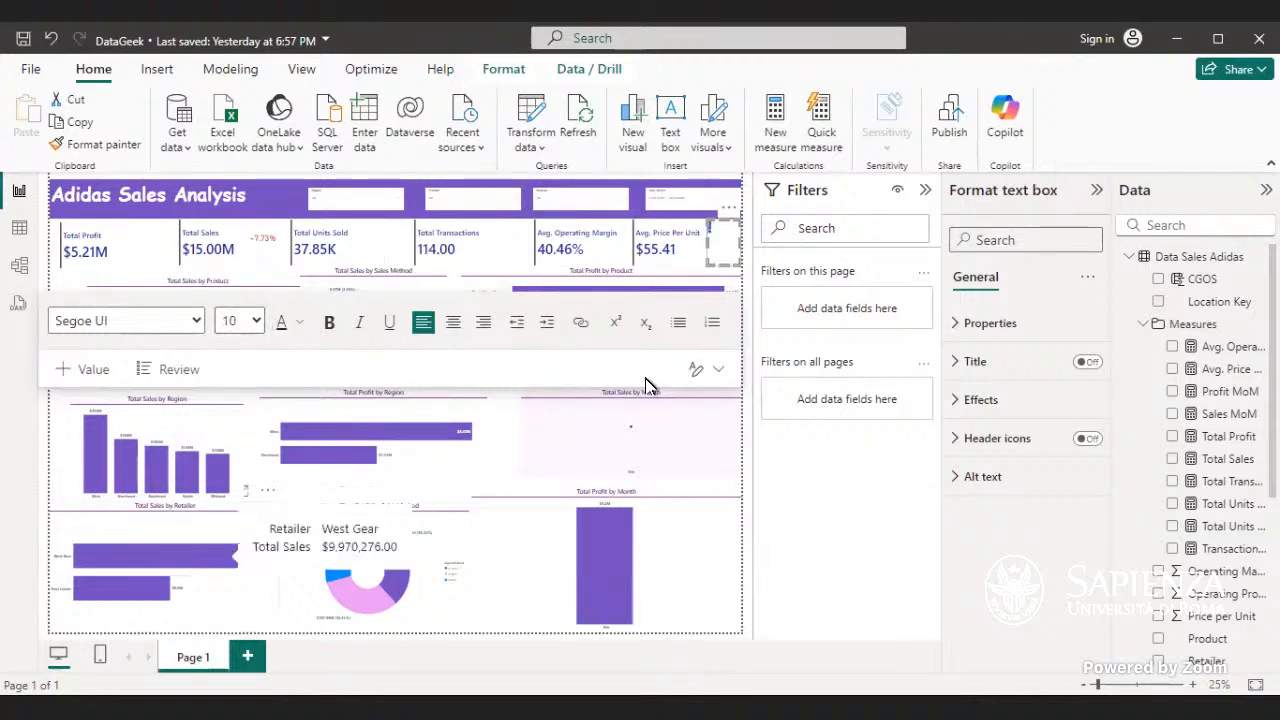
{"action": "left_click", "coordinate": [712, 245]}
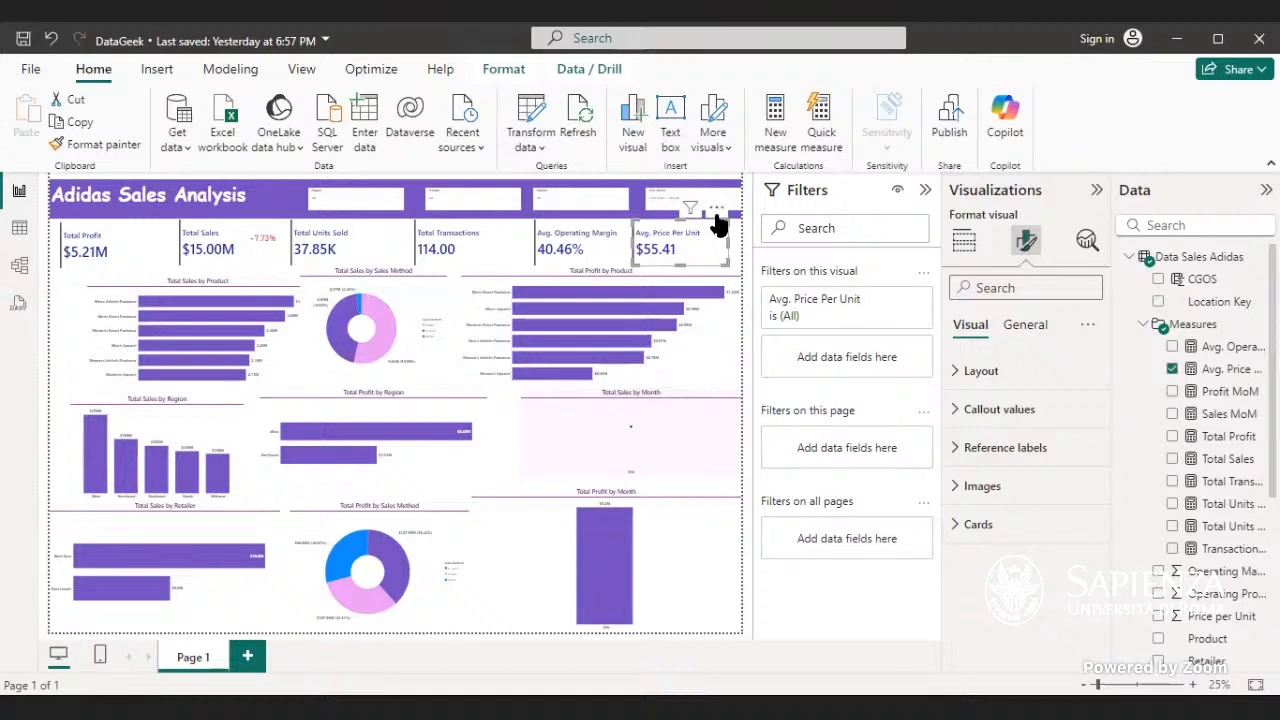
{"action": "left_click", "coordinate": [450, 283]}
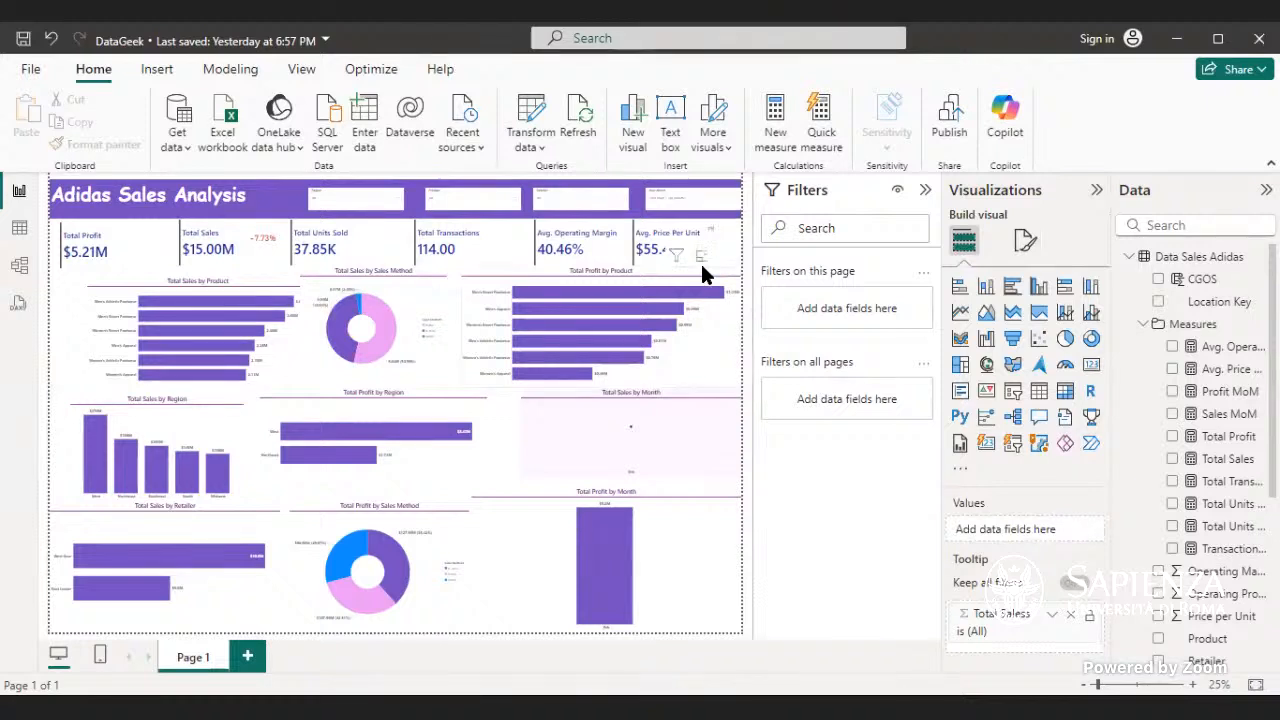
- Move the small label text box directly beneath the Sales MoM percentage beside the Total Sales card
{"action": "left_click_drag", "start_coordinate": [702, 214], "coordinate": [277, 248]}
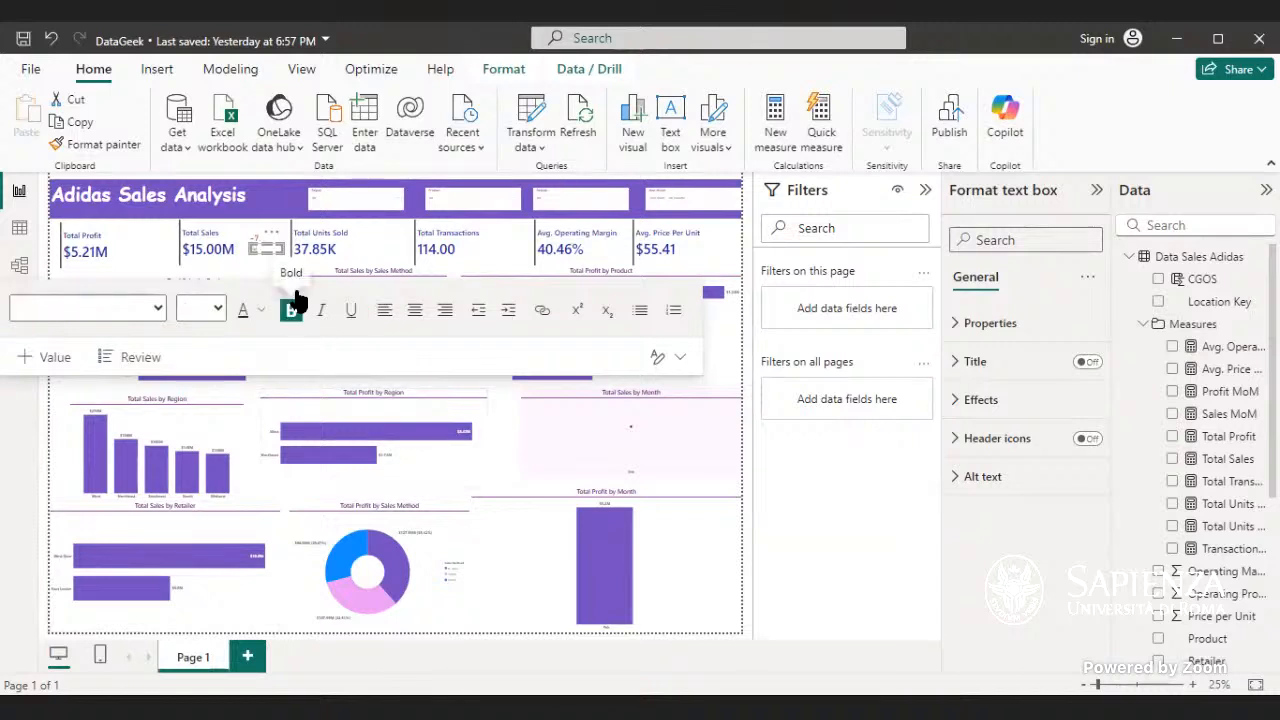
{"action": "left_click", "coordinate": [371, 199]}
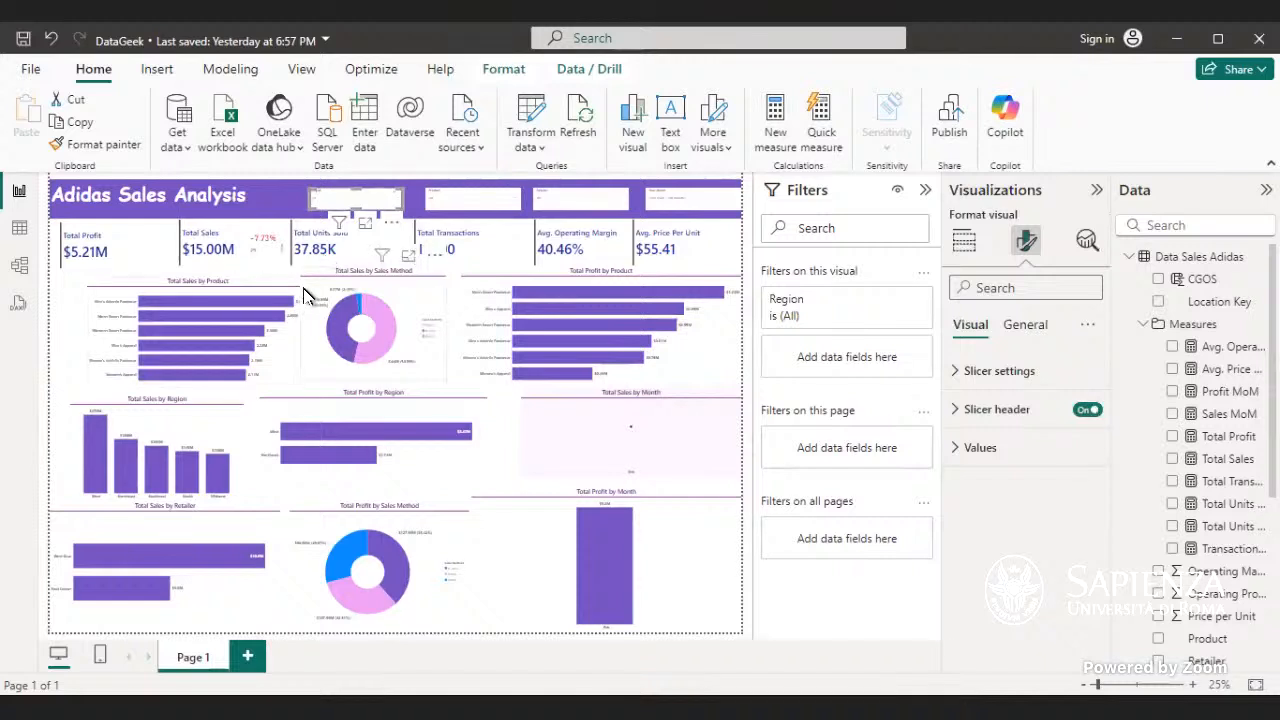
{"action": "left_click", "coordinate": [277, 247]}
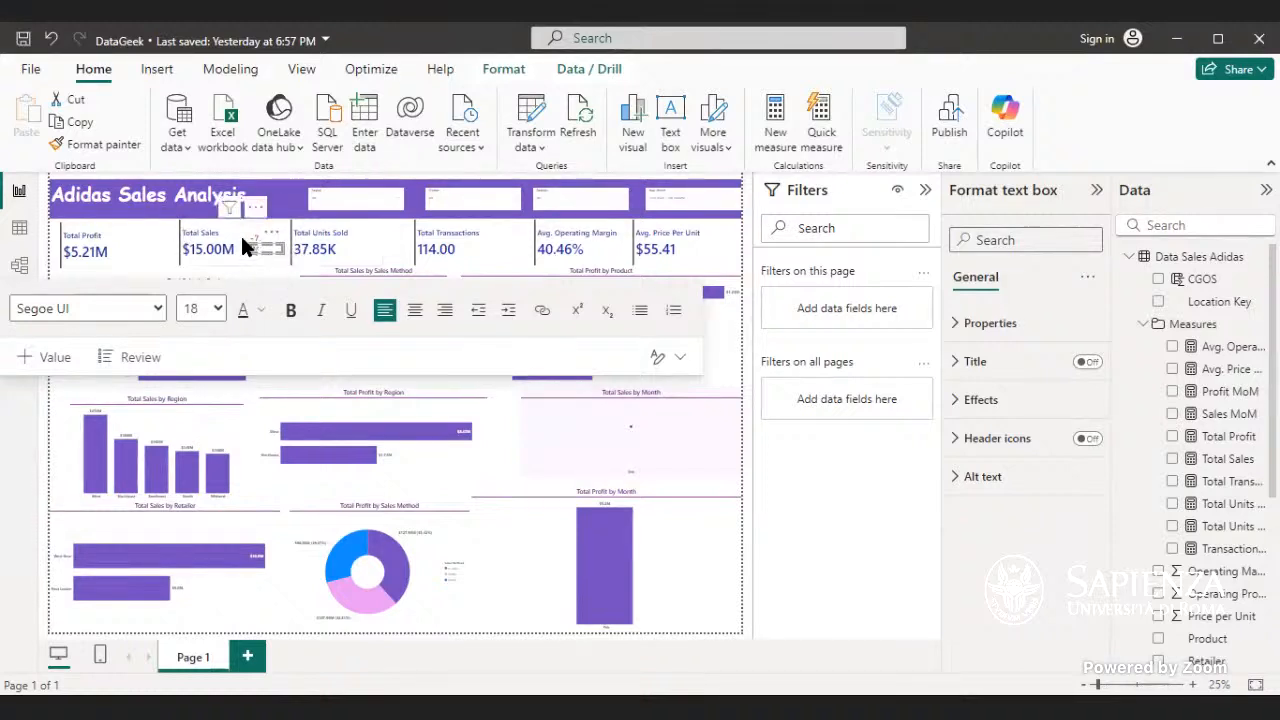
{"action": "mouse_move", "coordinate": [250, 248]}
{"action": "left_mouse_down"}
{"action": "mouse_move", "coordinate": [277, 248]}
{"action": "mouse_move", "coordinate": [262, 259]}
{"action": "mouse_move", "coordinate": [252, 247]}
{"action": "mouse_move", "coordinate": [268, 245]}
{"action": "left_mouse_up"}
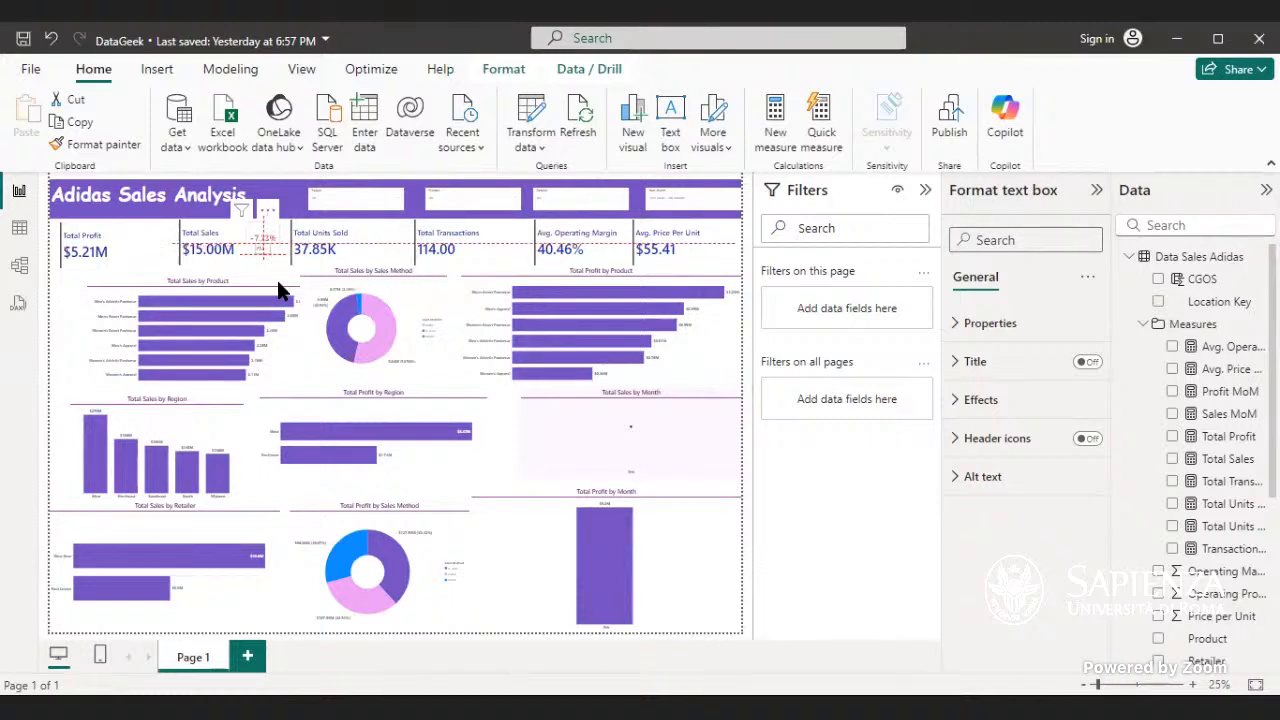
{"action": "left_click", "coordinate": [173, 274]}
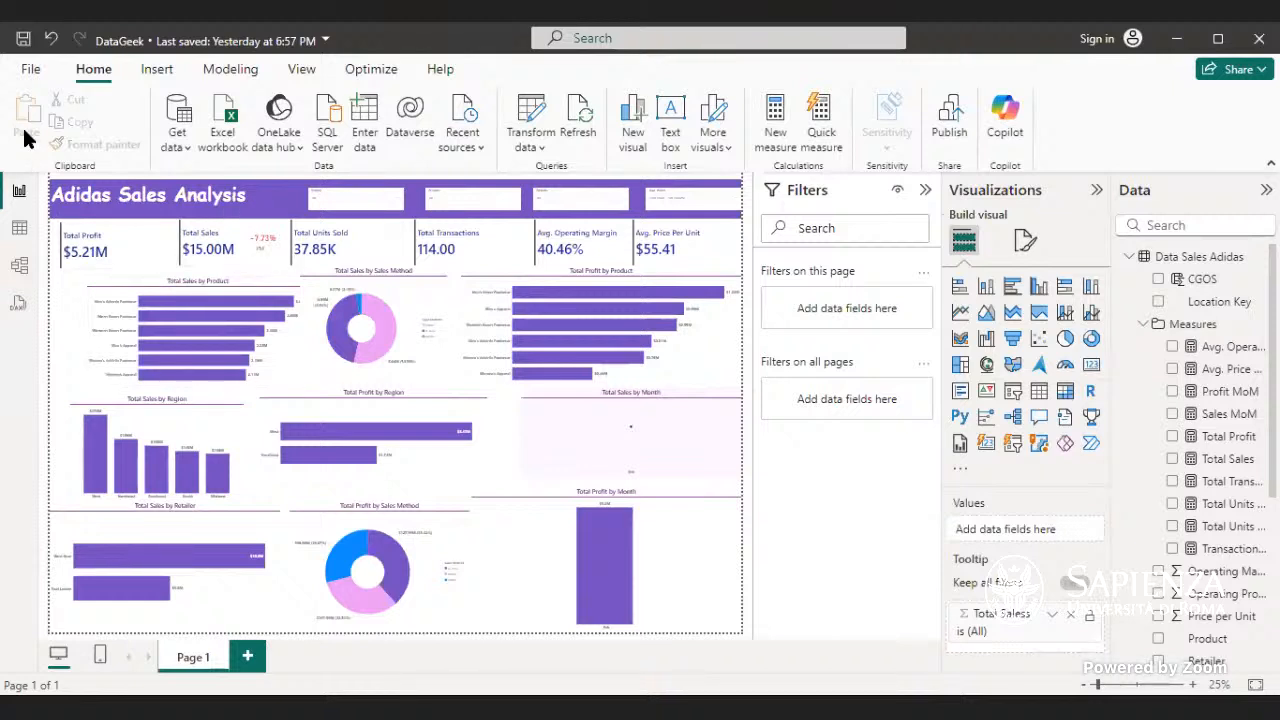
- Duplicate the Sales MoM card and place copies beside Total Profit, Total Units Sold, Total Transactions, Avg. Operating Margin and Avg. Price Per Unit
{"action": "left_click", "coordinate": [276, 243]}
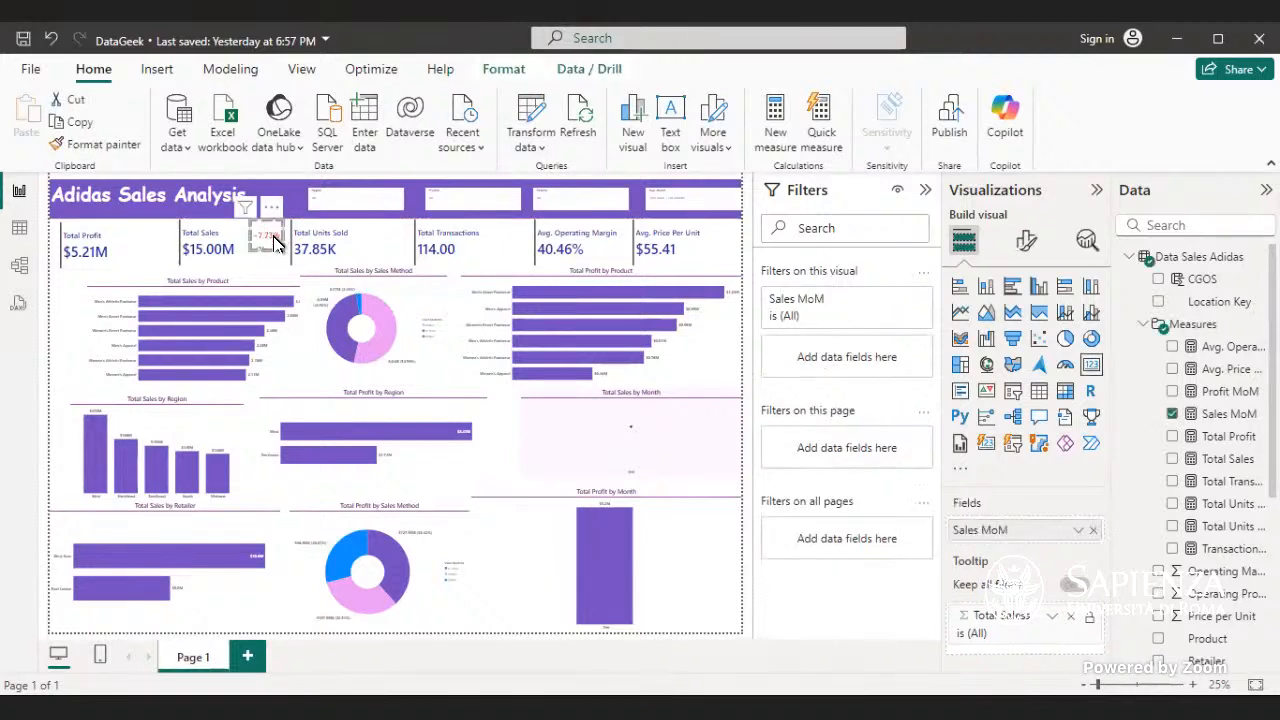
{"action": "key", "text": "ctrl+c"}
{"action": "key", "text": "ctrl+v"}
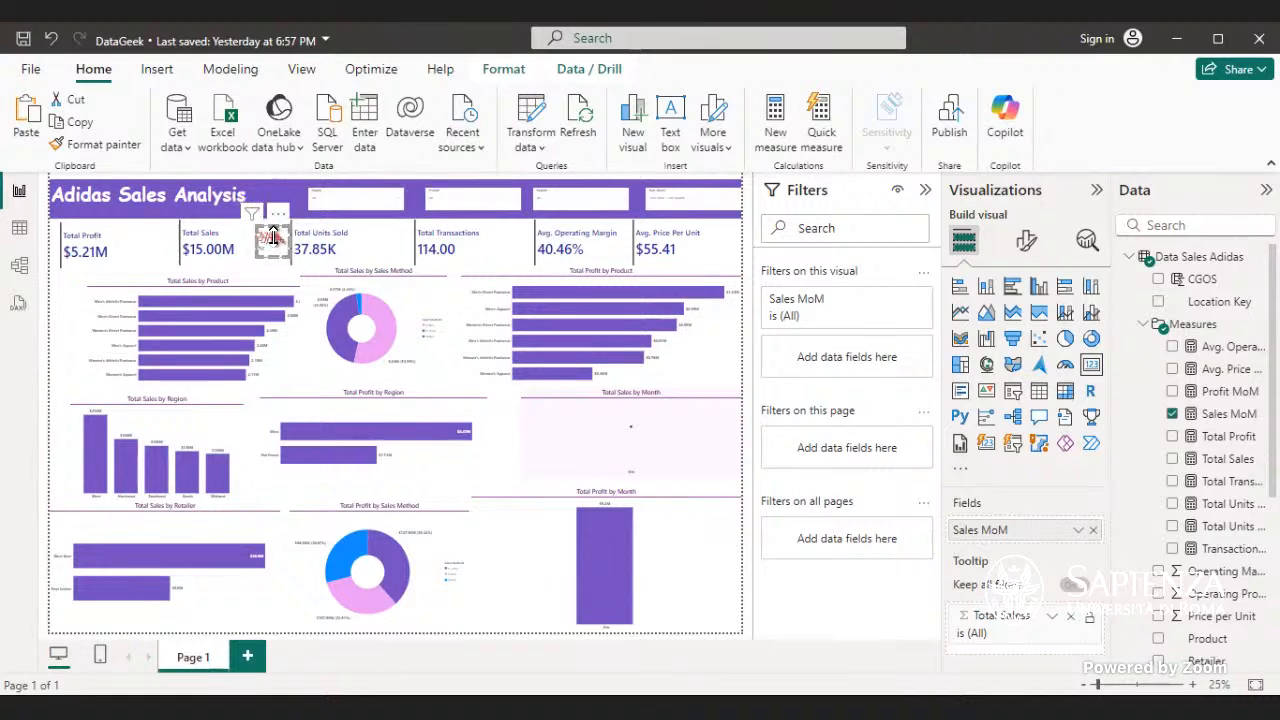
{"action": "left_click_drag", "start_coordinate": [273, 237], "coordinate": [391, 236]}
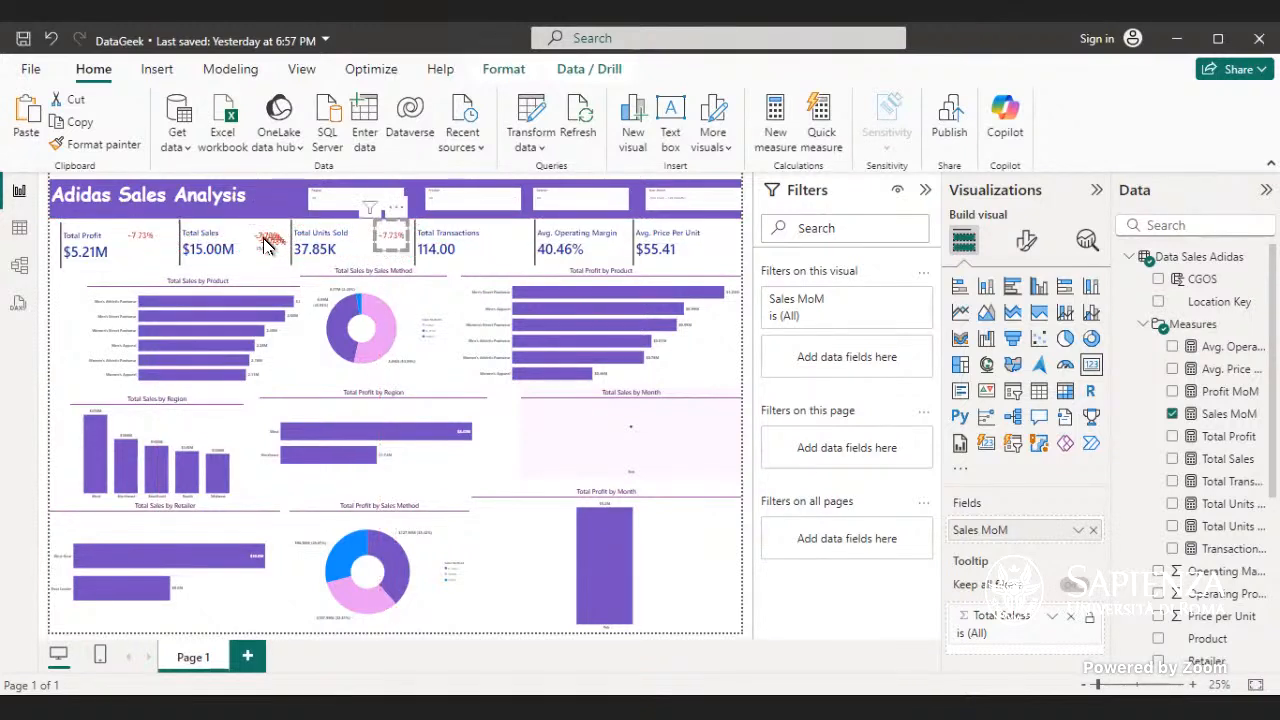
{"action": "left_click_drag", "start_coordinate": [264, 239], "coordinate": [498, 241]}
{"action": "mouse_move", "coordinate": [295, 252]}
{"action": "left_mouse_down"}
{"action": "mouse_move", "coordinate": [258, 252]}
{"action": "mouse_move", "coordinate": [270, 250]}
{"action": "left_mouse_up"}
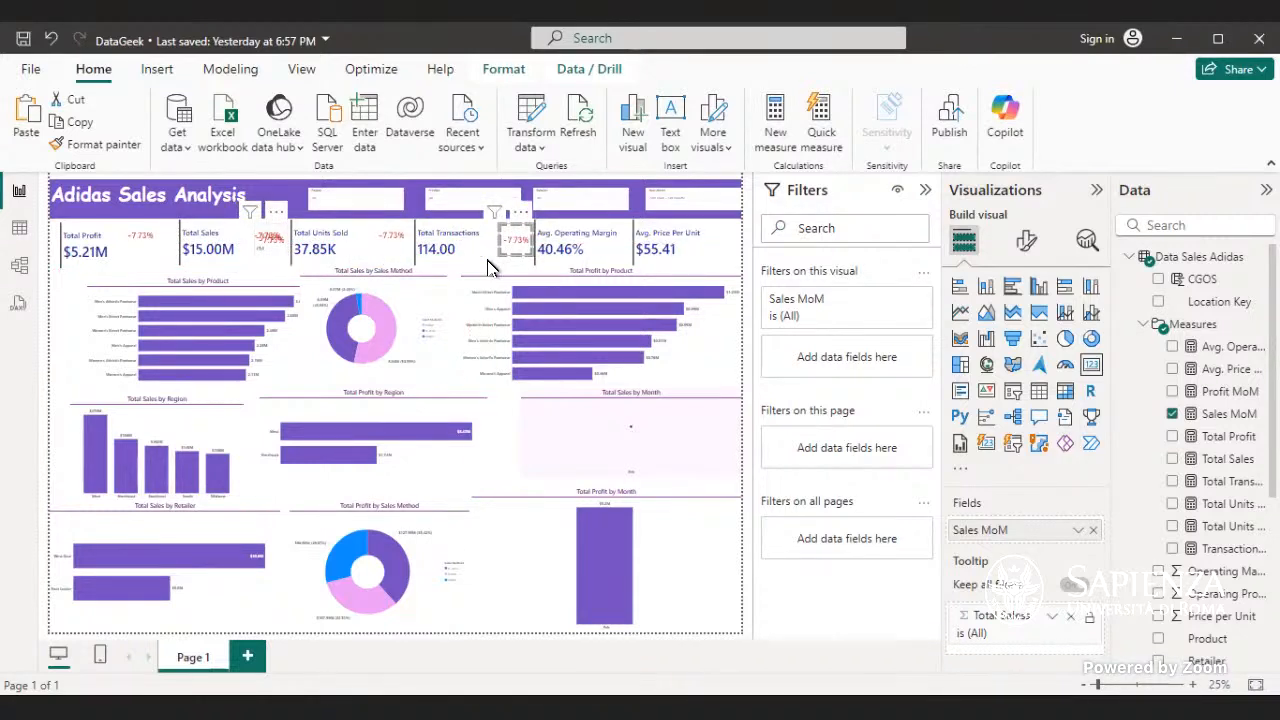
{"action": "left_click_drag", "start_coordinate": [566, 261], "coordinate": [607, 248]}
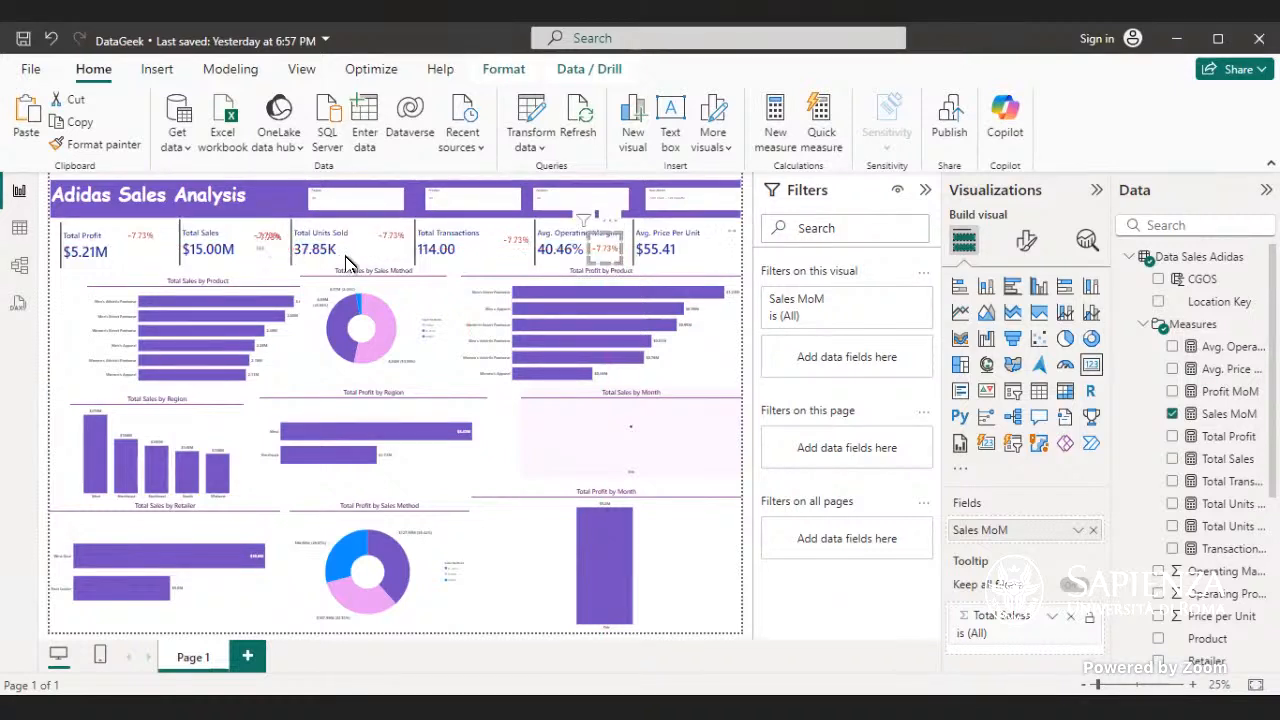
{"action": "left_click_drag", "start_coordinate": [377, 260], "coordinate": [715, 248]}
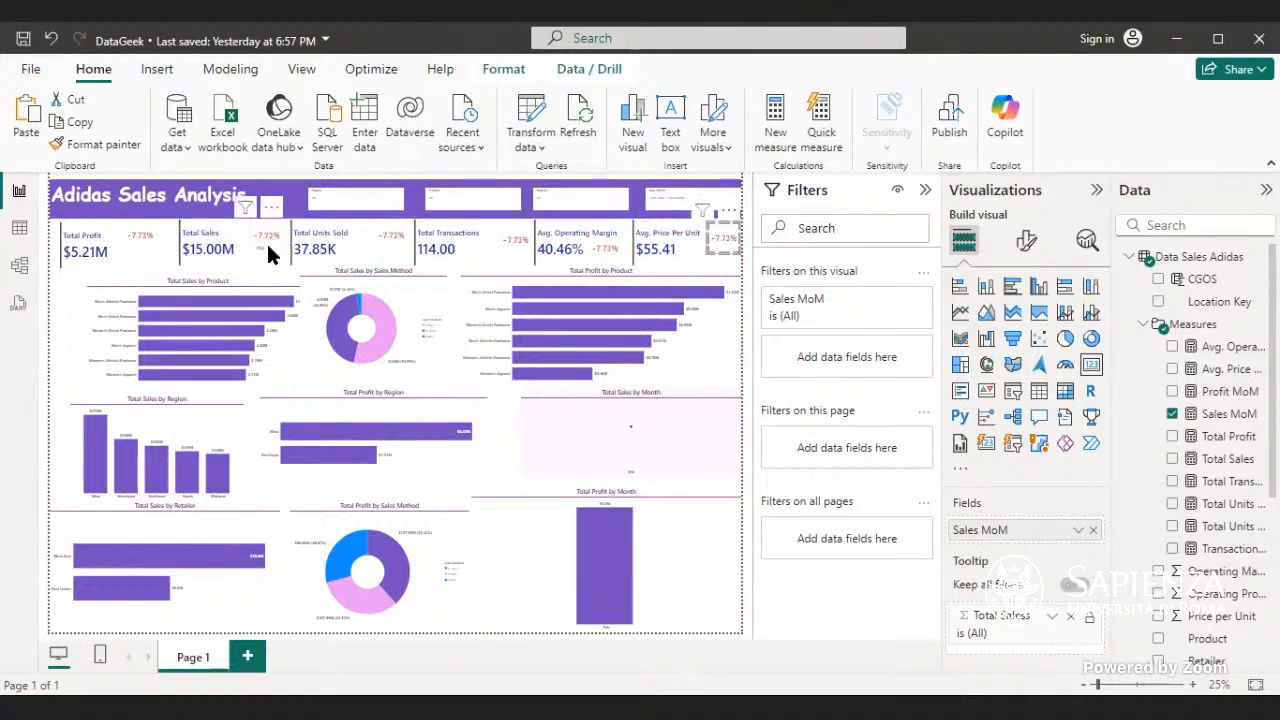
{"action": "mouse_move", "coordinate": [271, 236]}
{"action": "left_mouse_down"}
{"action": "mouse_move", "coordinate": [251, 216]}
{"action": "mouse_move", "coordinate": [249, 230]}
{"action": "mouse_move", "coordinate": [275, 244]}
{"action": "mouse_move", "coordinate": [256, 241]}
{"action": "left_mouse_up"}
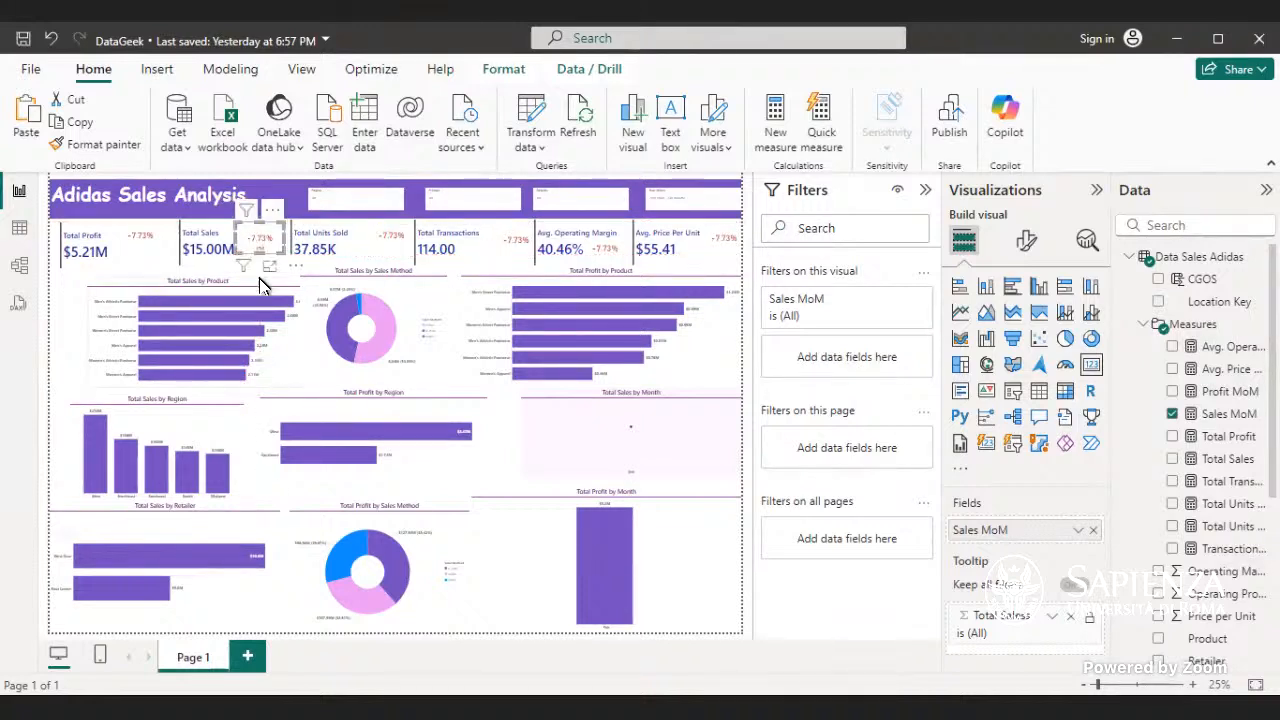
- Replace the Sales MoM measure with Profit MoM in the percentage card beside Total Profit
{"action": "left_click", "coordinate": [147, 242]}
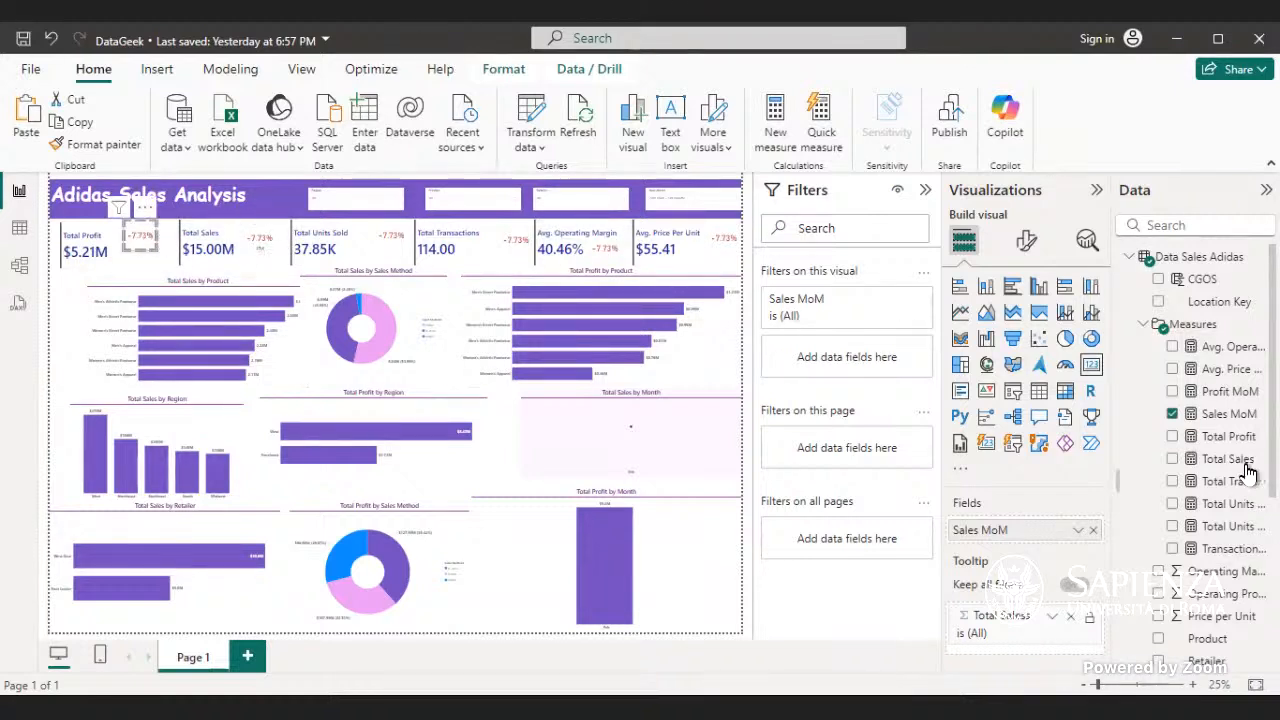
{"action": "left_click", "coordinate": [1171, 417]}
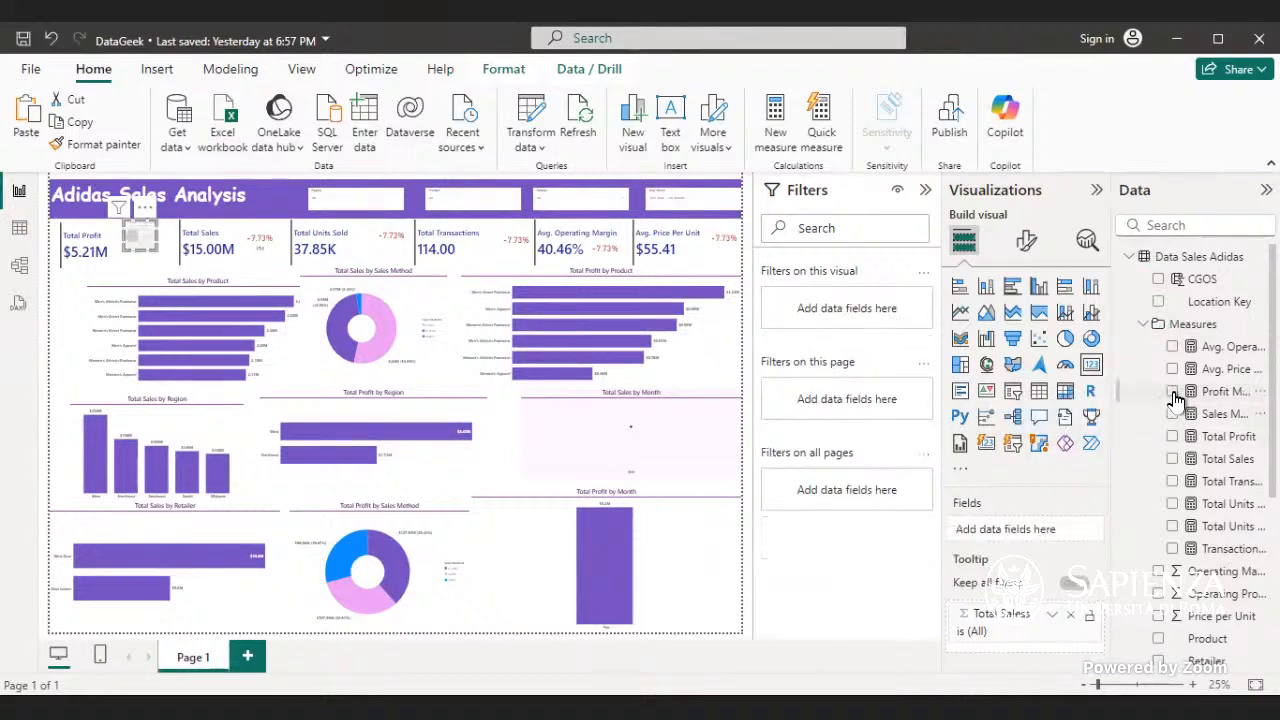
{"action": "left_click", "coordinate": [1174, 393]}
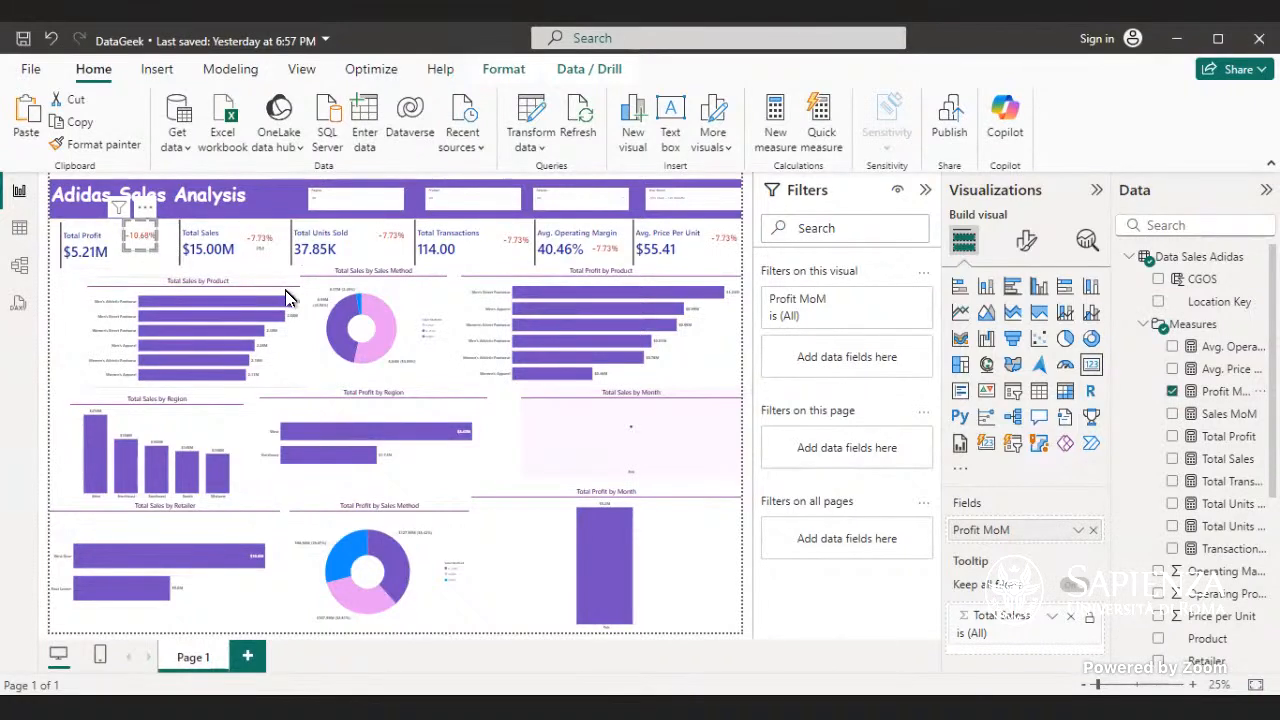
- Switch the Year, Month slicer through two other months to check the values and colors of the month-over-month cards
{"action": "left_click", "coordinate": [734, 196]}
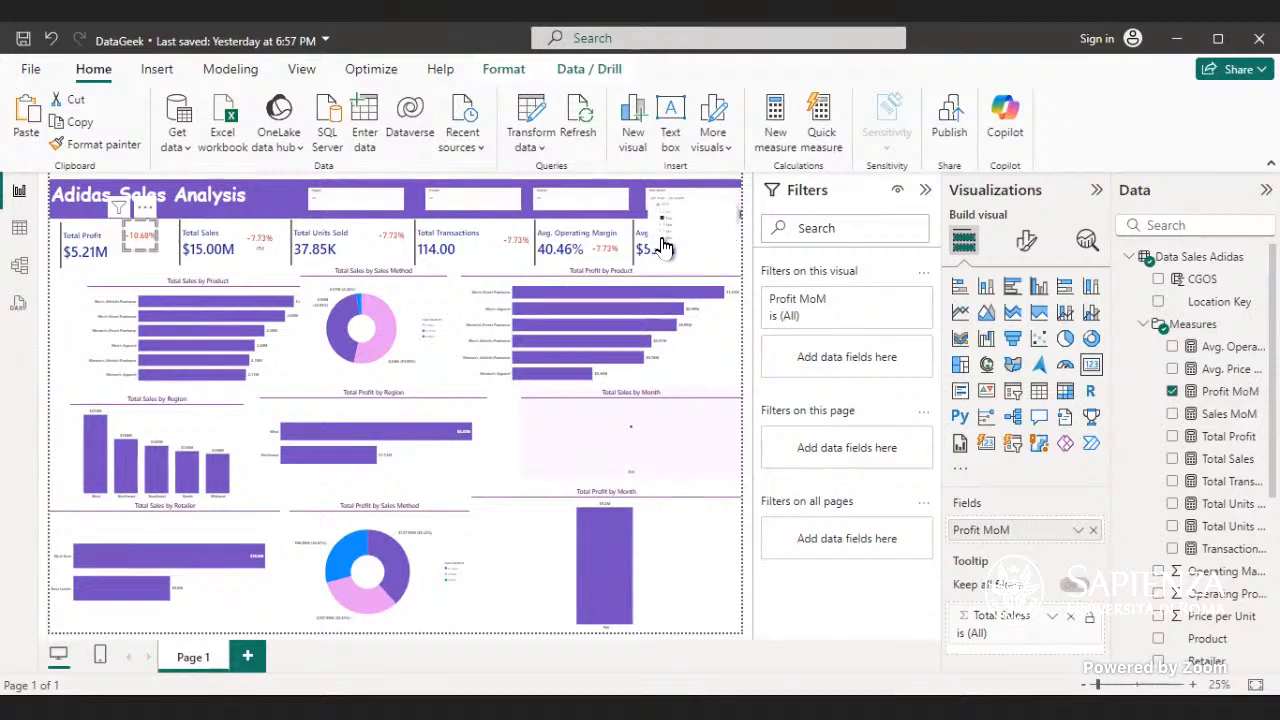
{"action": "left_click", "coordinate": [664, 244]}
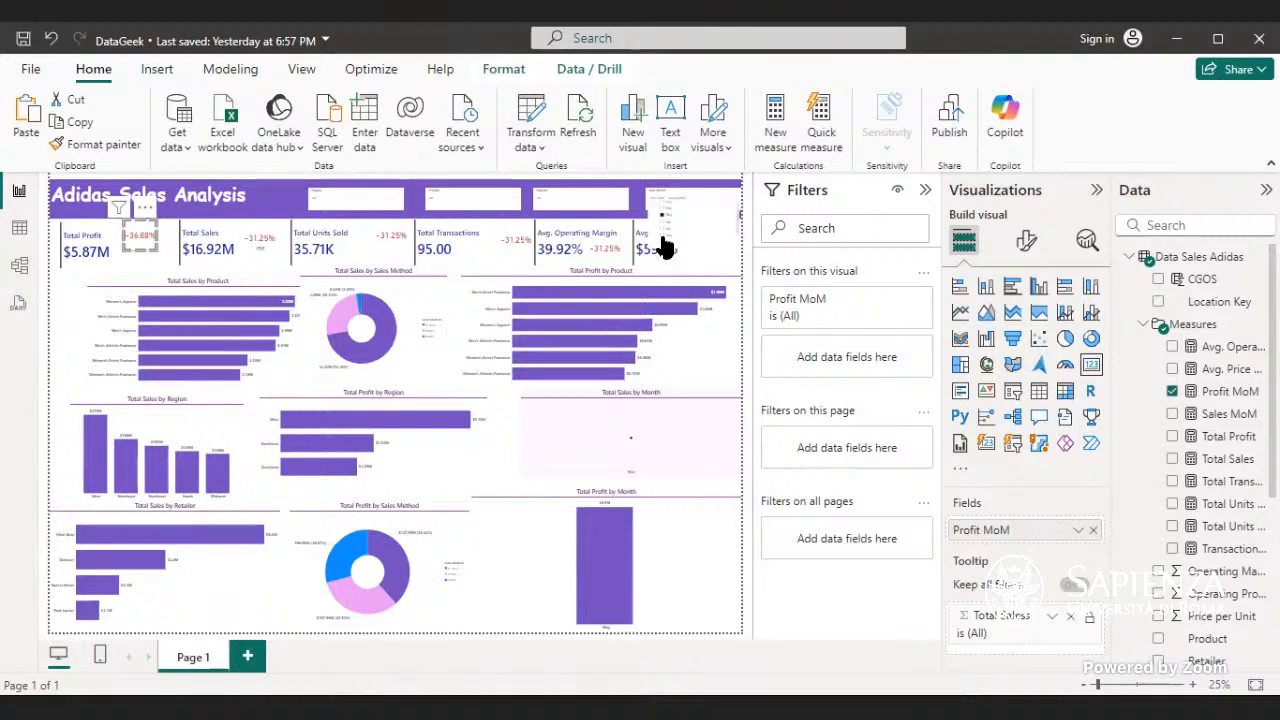
{"action": "left_click", "coordinate": [660, 242]}
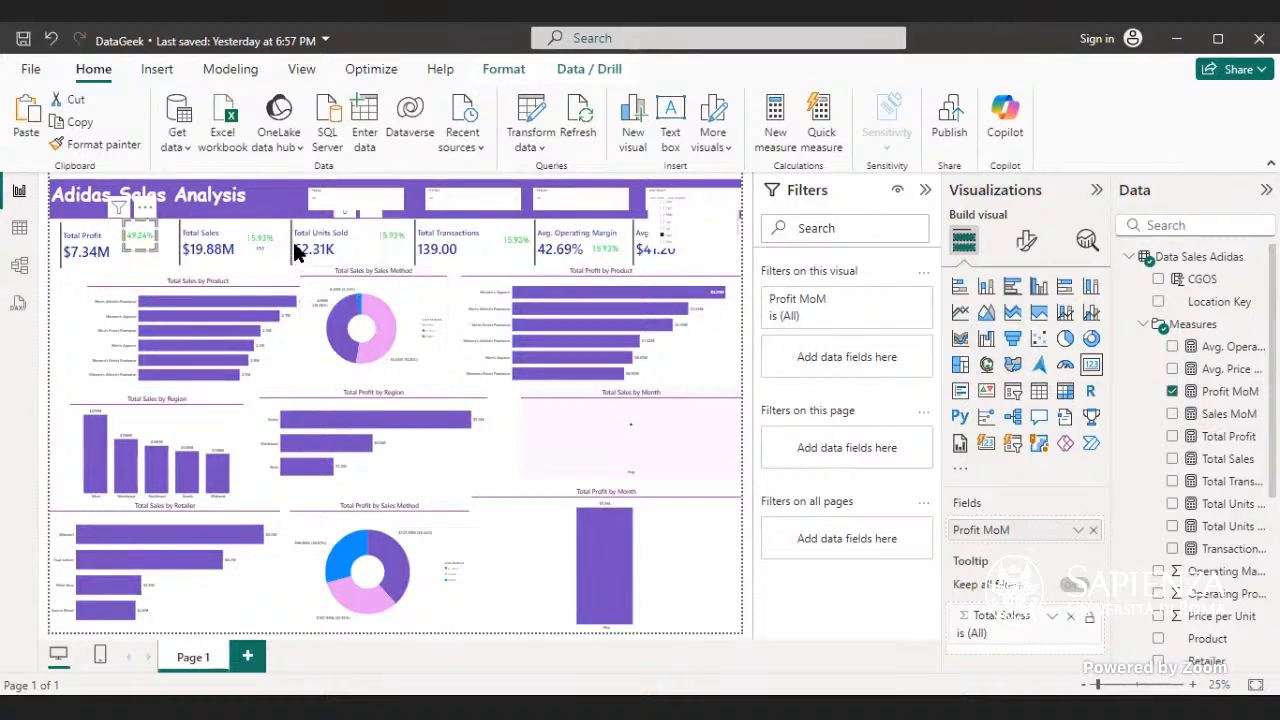
{"action": "scroll", "coordinate": [1185, 425], "scroll_direction": "down", "scroll_amount": 5}
{"action": "scroll", "coordinate": [1195, 415], "scroll_direction": "up", "scroll_amount": 5}
{"action": "left_click", "coordinate": [1172, 391]}
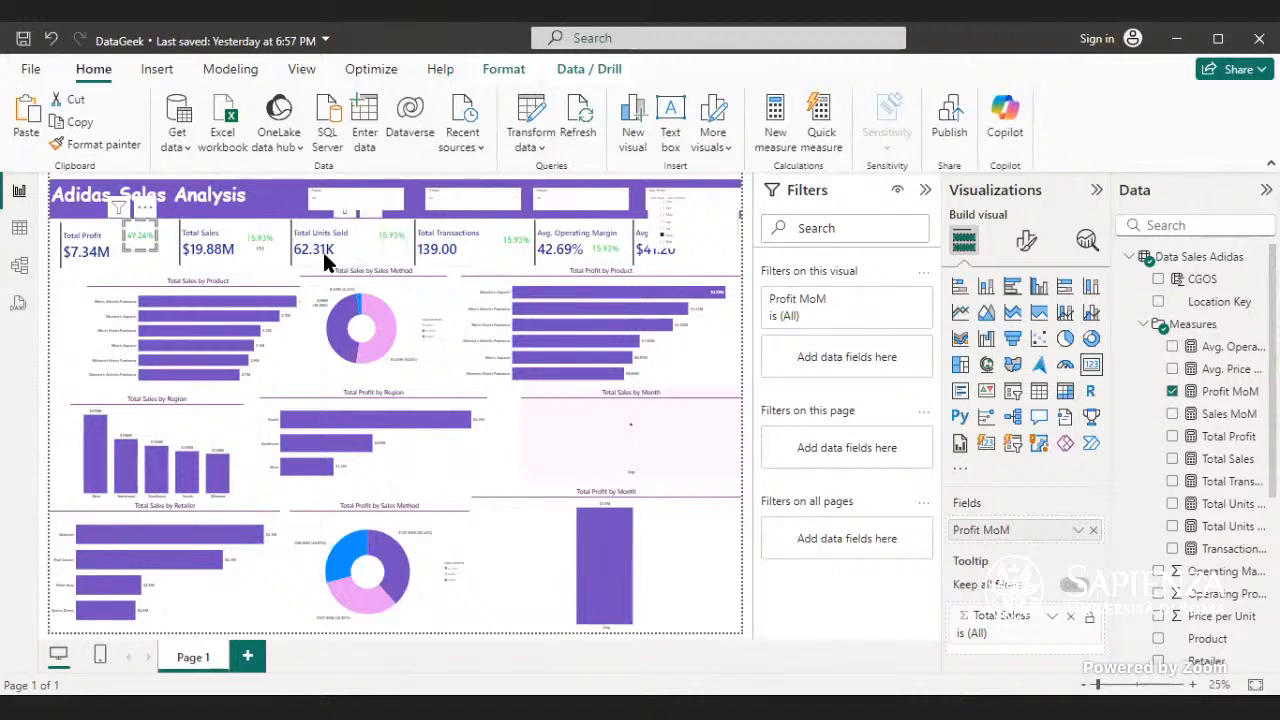
{"action": "left_click", "coordinate": [234, 255]}
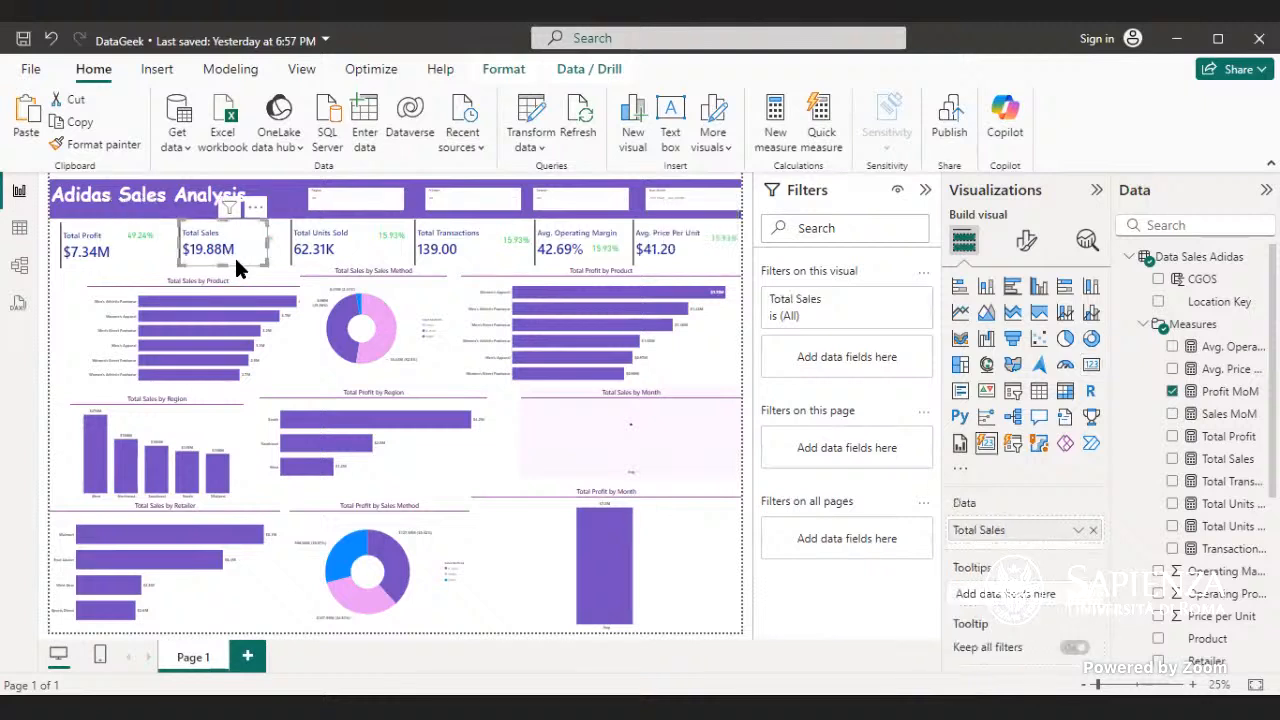
- Change the accent bar color of the Total Sales card to the recently used dark blue
{"action": "left_click", "coordinate": [137, 278]}
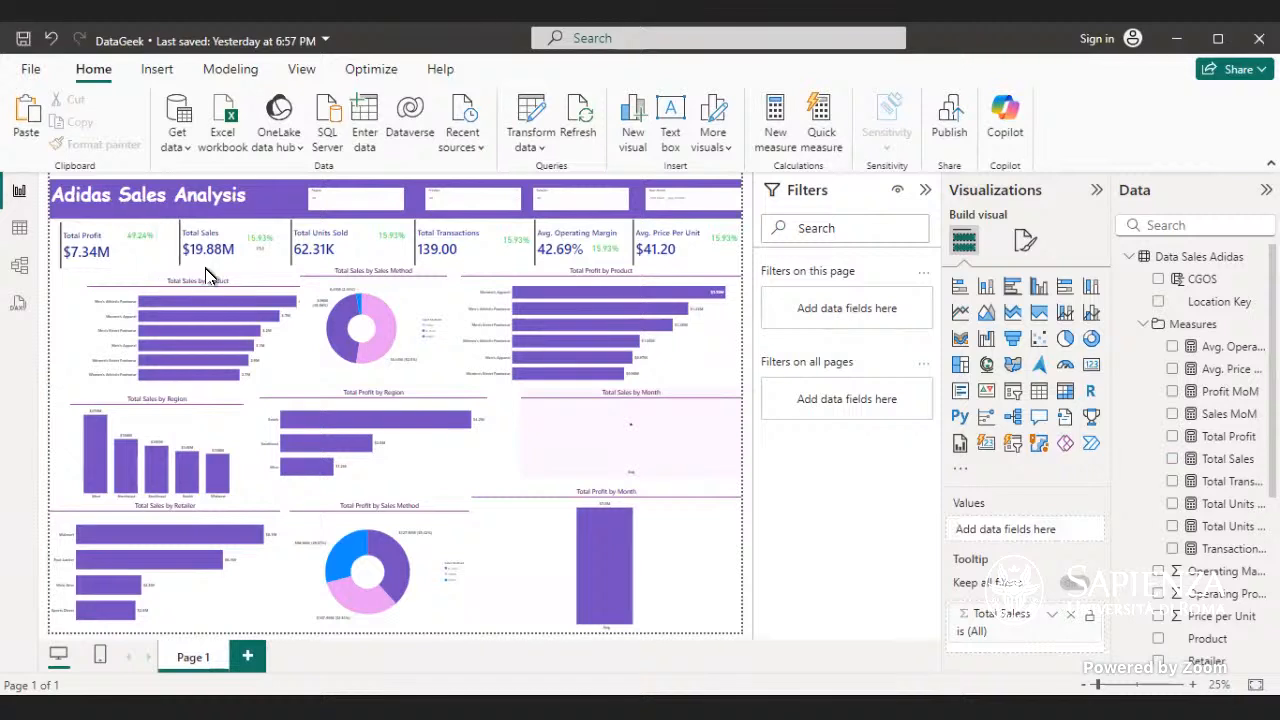
{"action": "left_click", "coordinate": [224, 262]}
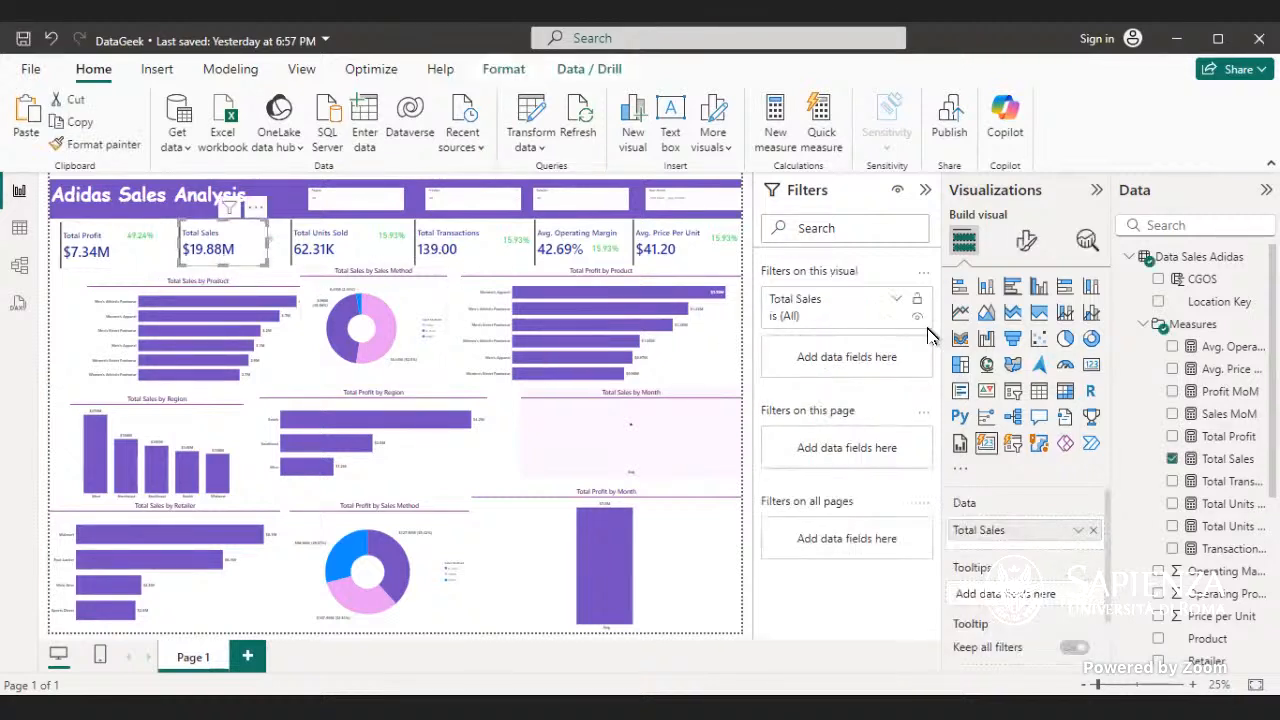
{"action": "left_click", "coordinate": [1026, 241]}
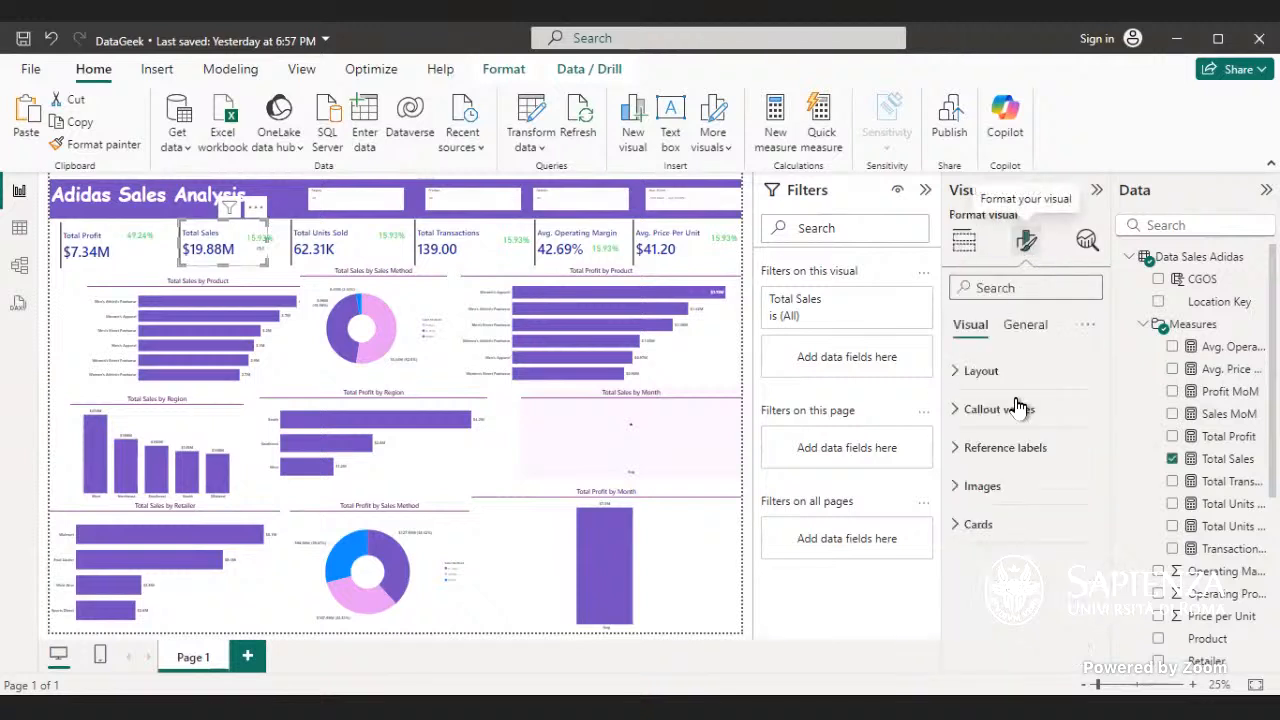
{"action": "left_click", "coordinate": [1018, 534]}
{"action": "scroll", "coordinate": [1012, 535], "scroll_direction": "down", "scroll_amount": 5}
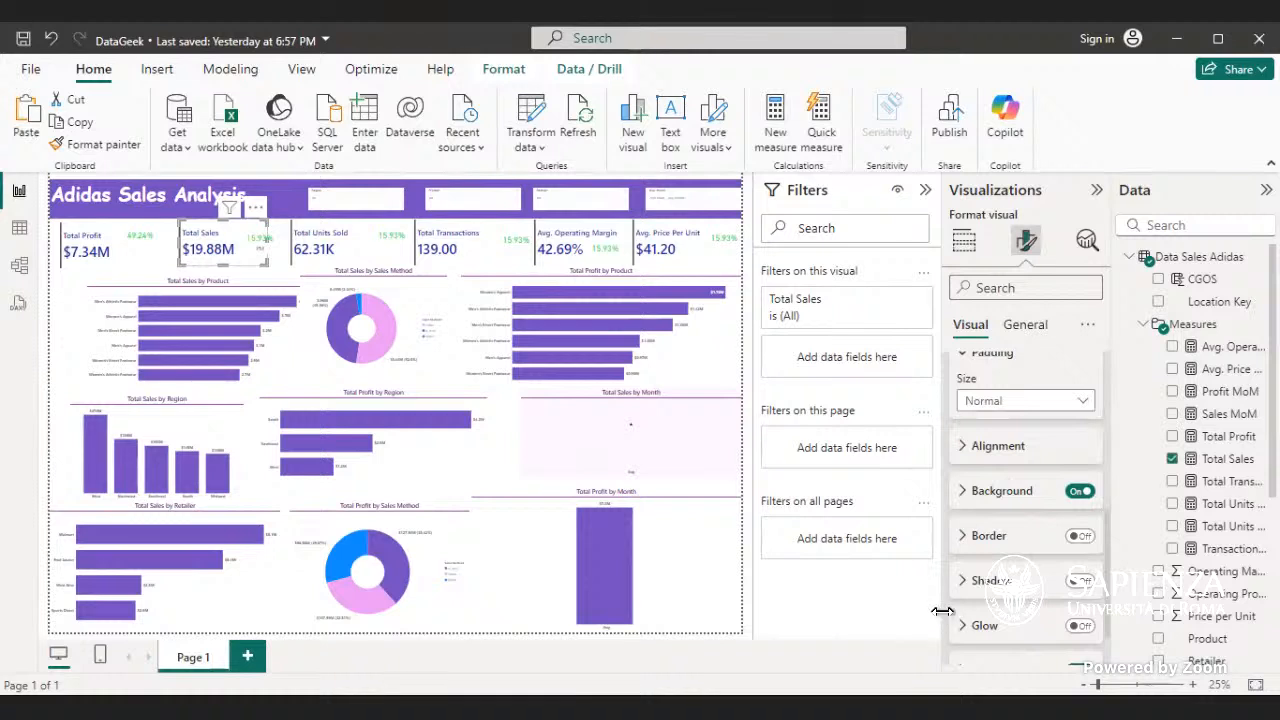
{"action": "scroll", "coordinate": [970, 610], "scroll_direction": "down", "scroll_amount": 1}
{"action": "left_click", "coordinate": [1003, 608]}
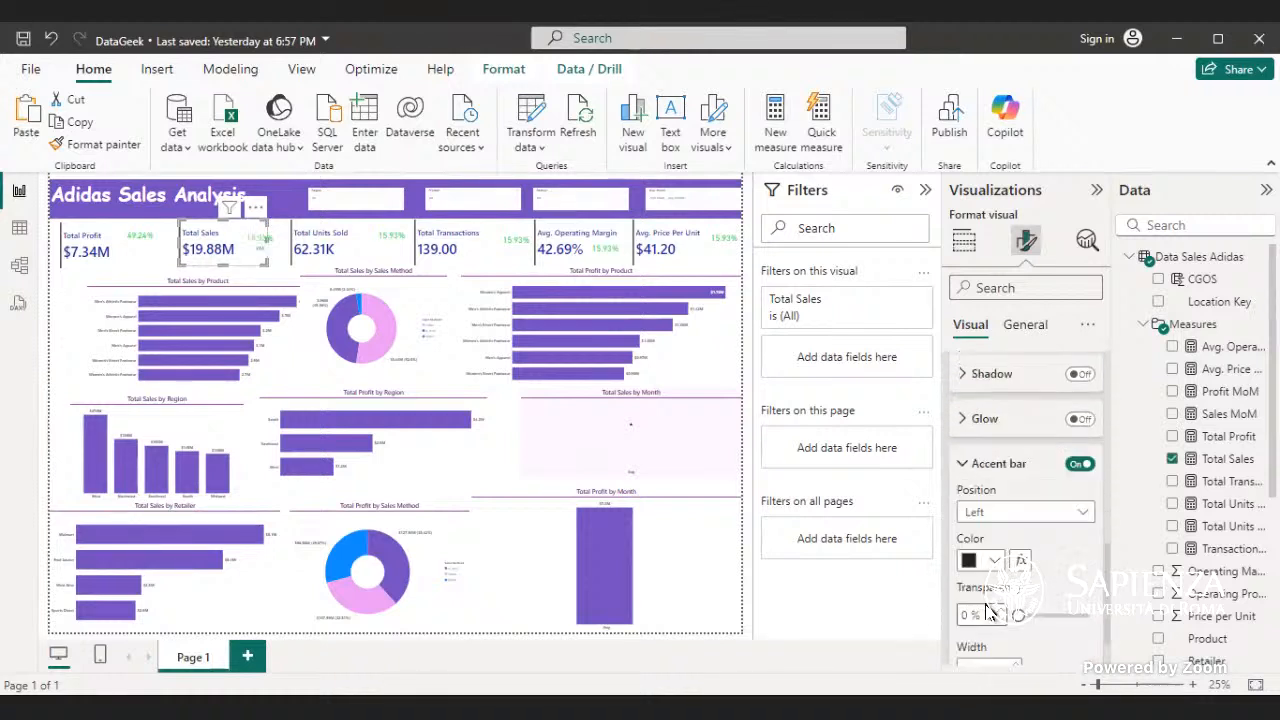
{"action": "left_click", "coordinate": [995, 500]}
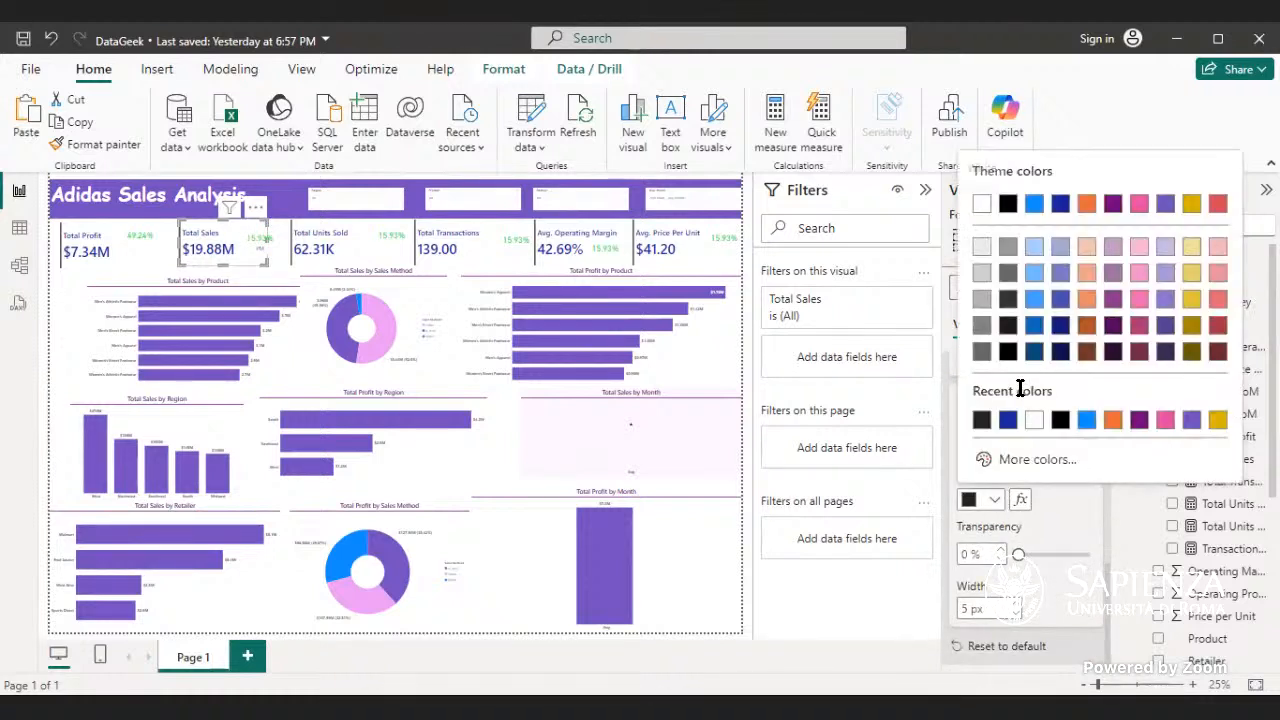
{"action": "left_click", "coordinate": [1010, 425]}
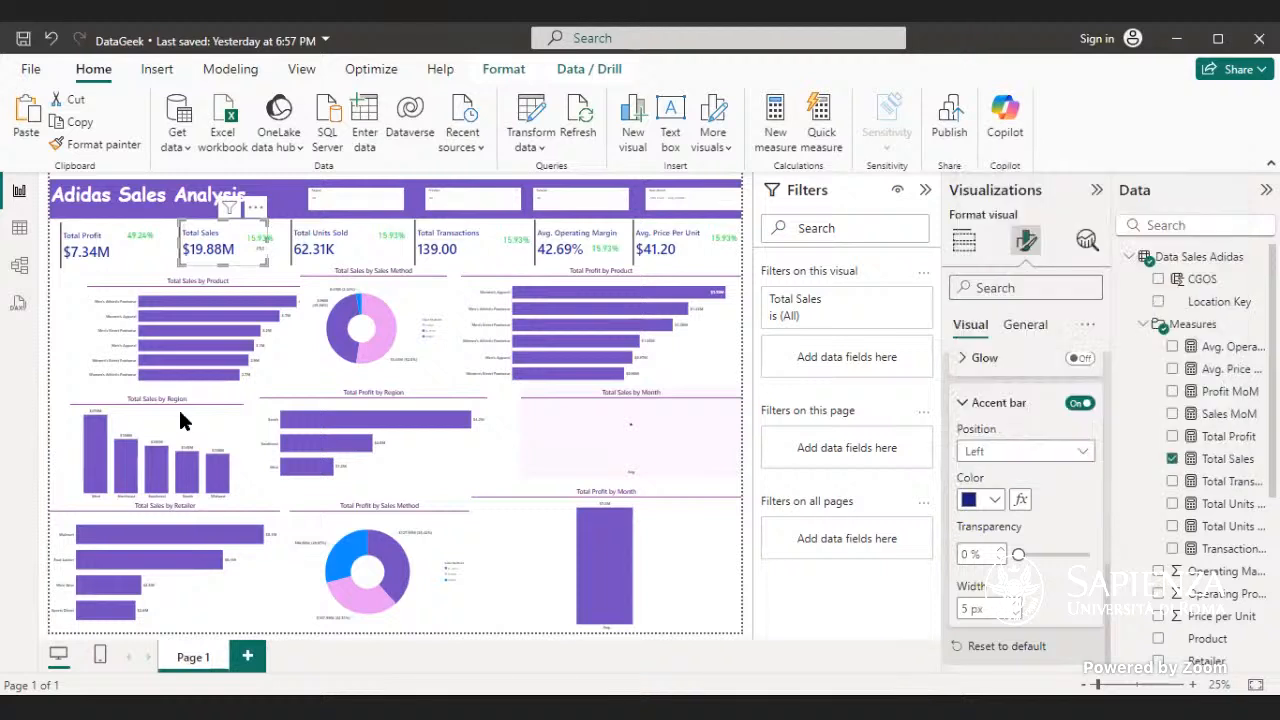
- Apply the same dark blue accent bar color to the Total Profit, Total Units Sold and Total Transactions cards
{"action": "left_click", "coordinate": [116, 255]}
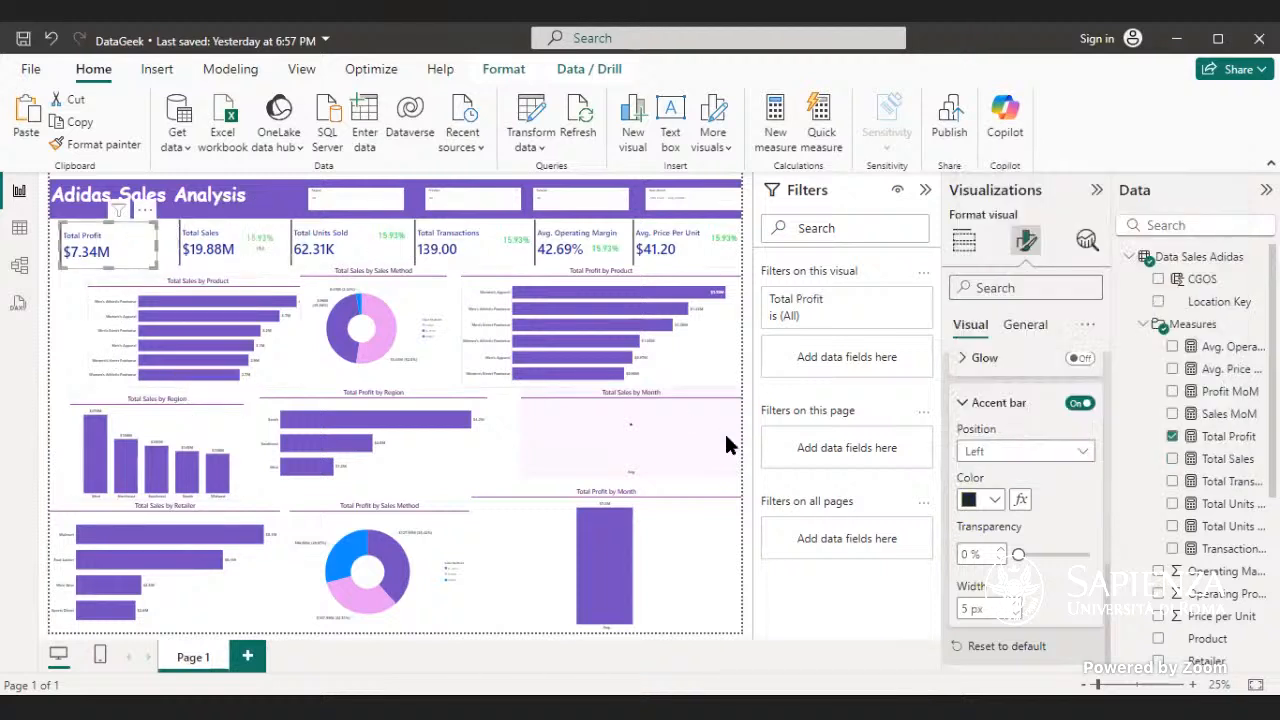
{"action": "left_click", "coordinate": [995, 500]}
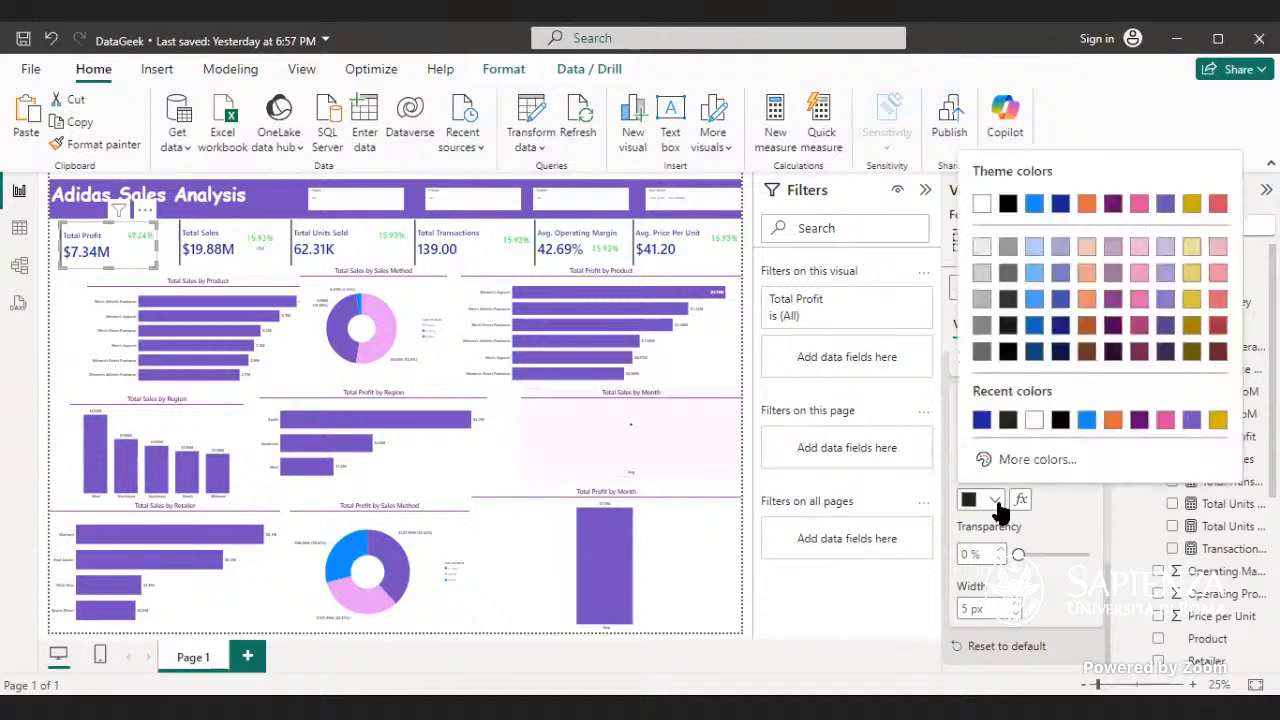
{"action": "left_click", "coordinate": [980, 421]}
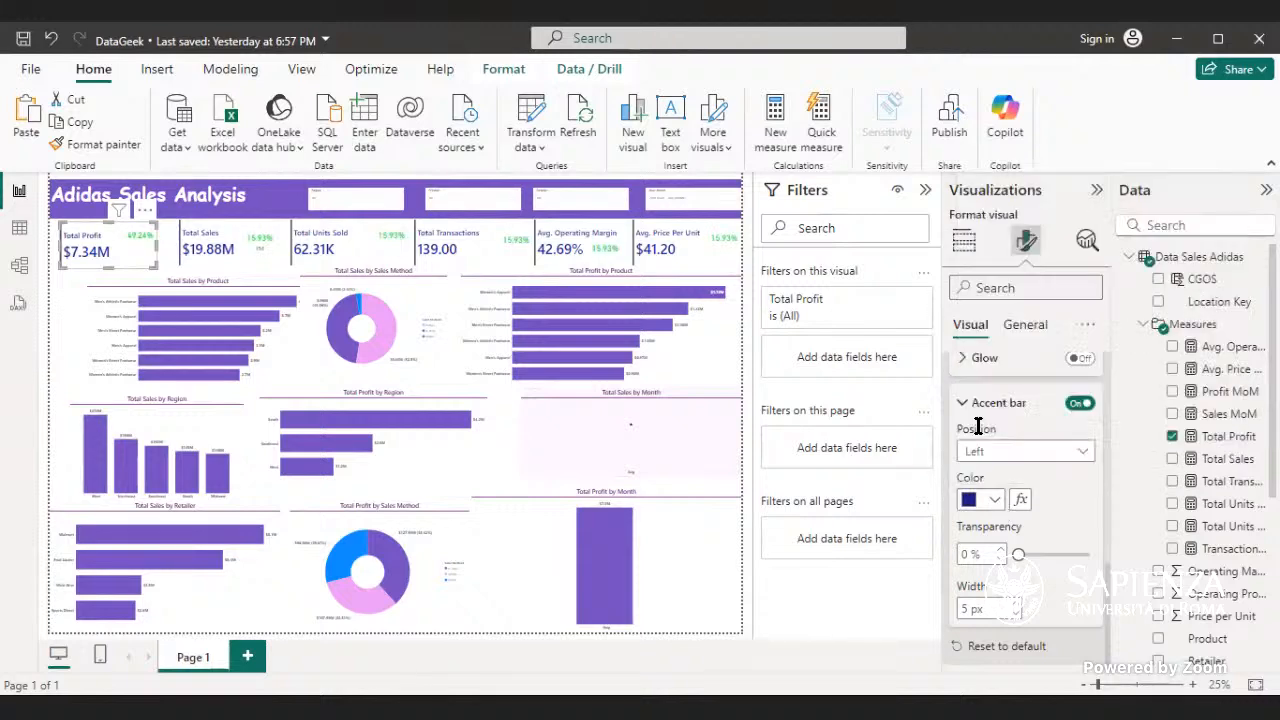
{"action": "left_click", "coordinate": [334, 255]}
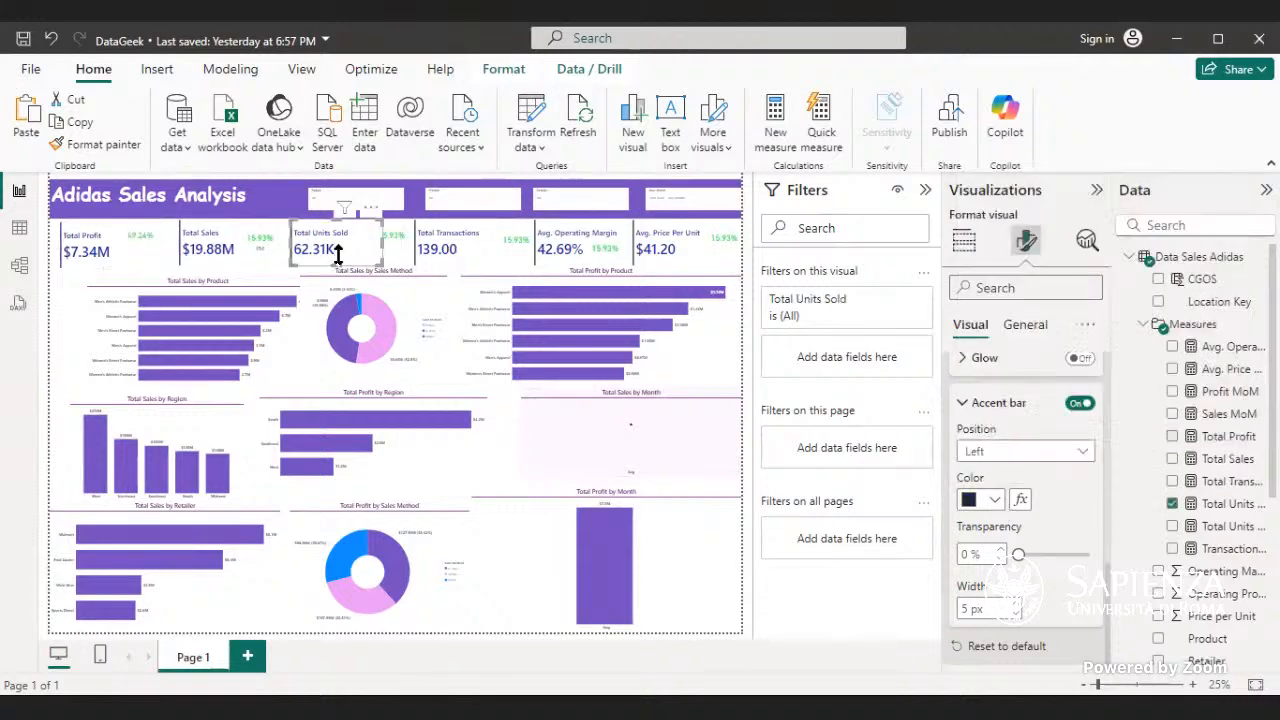
{"action": "left_click", "coordinate": [990, 502]}
{"action": "left_click", "coordinate": [982, 424]}
{"action": "left_click", "coordinate": [488, 252]}
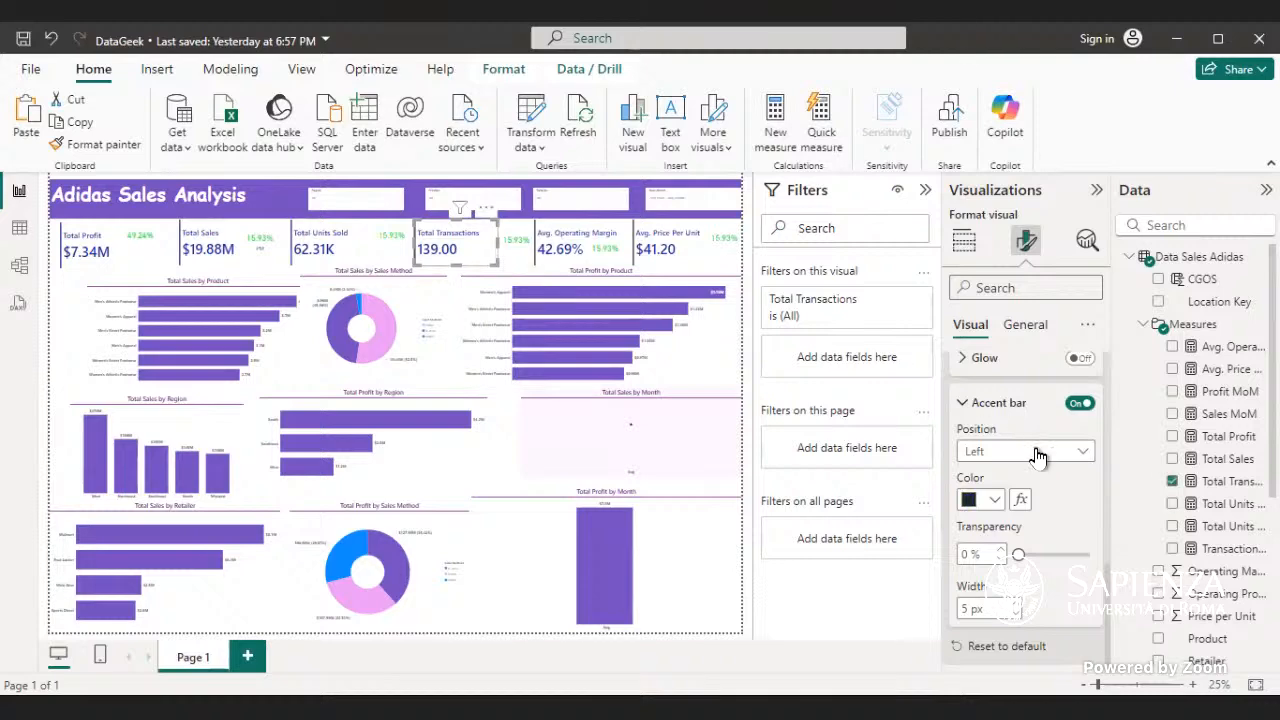
{"action": "left_click", "coordinate": [990, 499]}
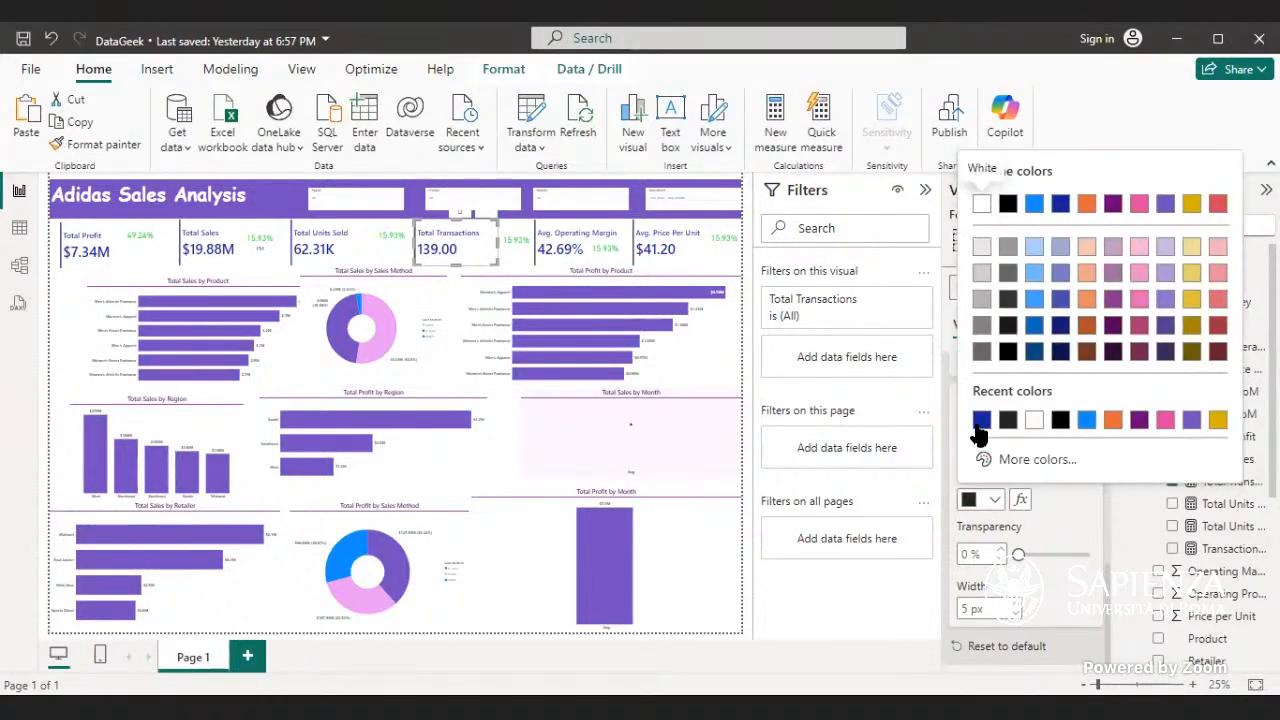
{"action": "left_click", "coordinate": [978, 421]}
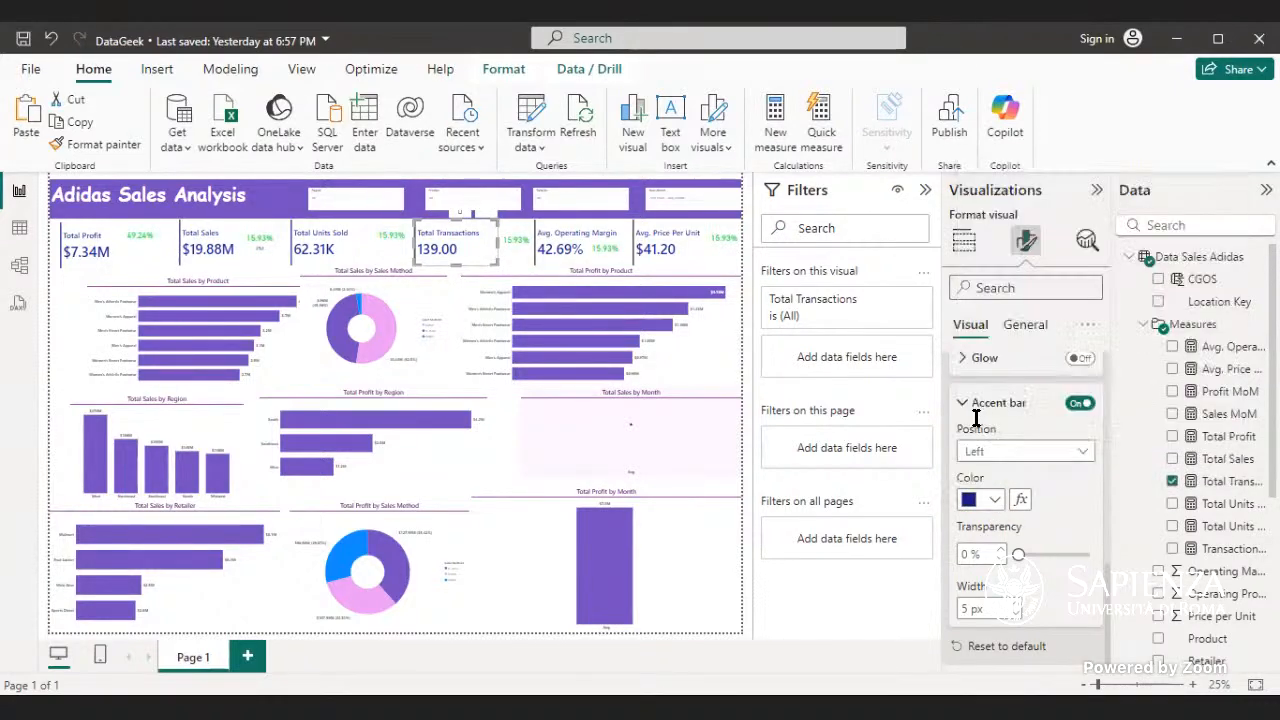
- Set the accent bar color of the Avg. Operating Margin card to the same dark blue
{"action": "left_click", "coordinate": [625, 265]}
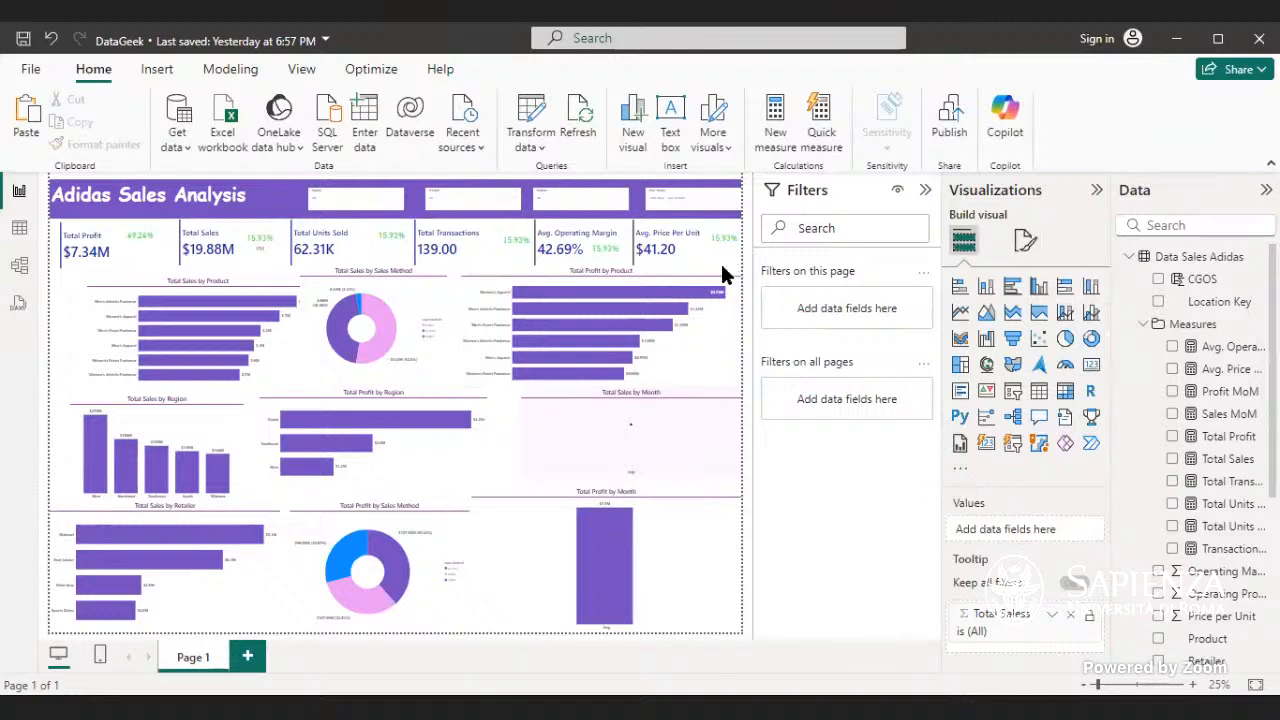
{"action": "left_click", "coordinate": [620, 228]}
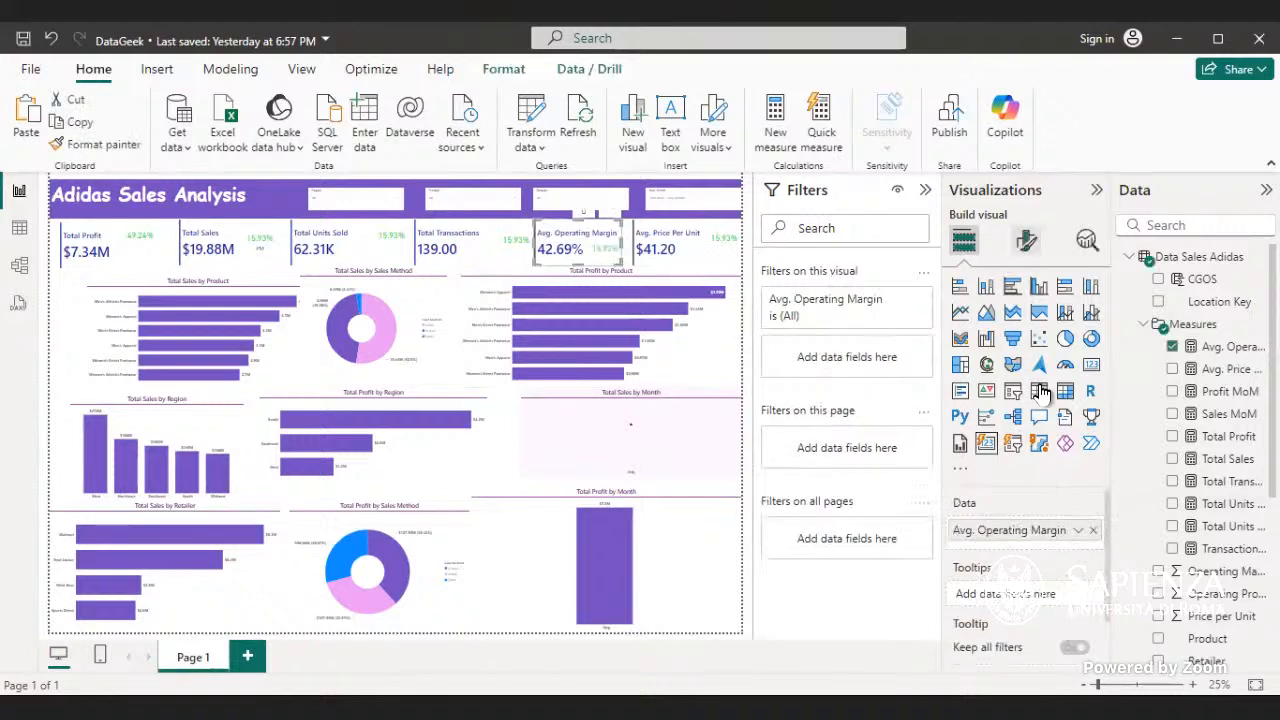
{"action": "left_click", "coordinate": [1026, 240]}
{"action": "left_click", "coordinate": [1032, 528]}
{"action": "scroll", "coordinate": [1030, 580], "scroll_direction": "down", "scroll_amount": 5}
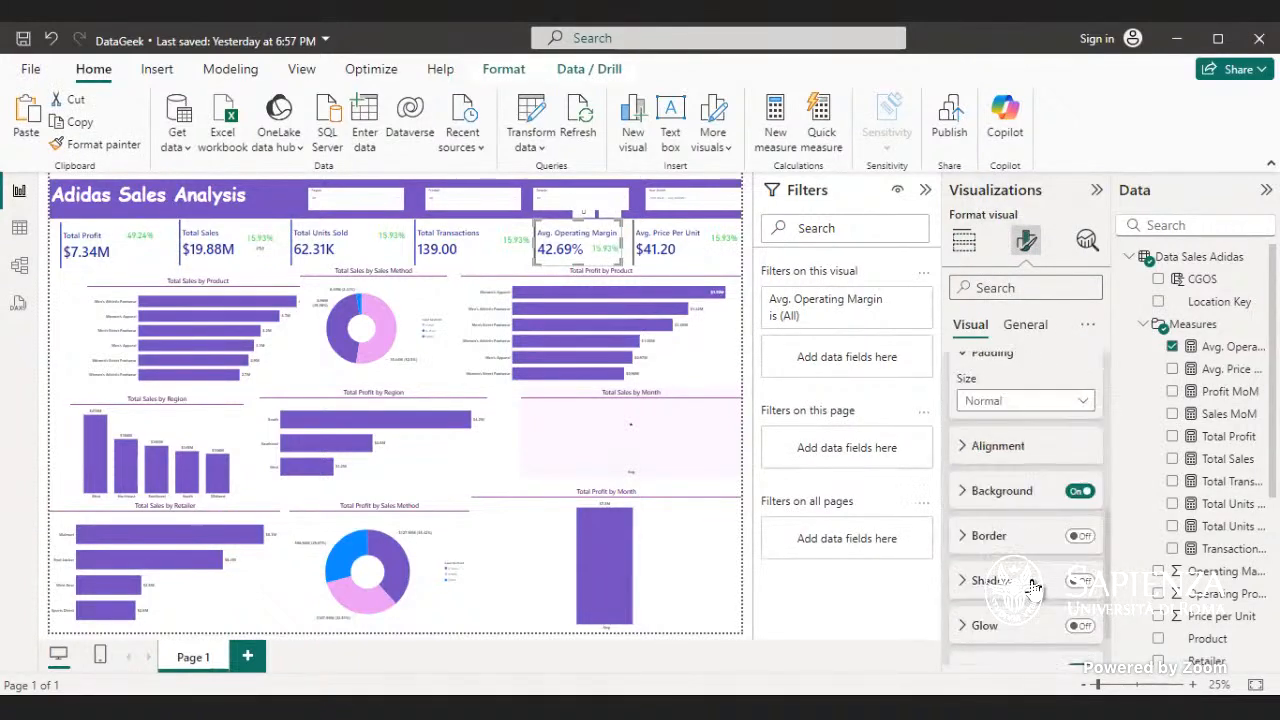
{"action": "scroll", "coordinate": [1013, 598], "scroll_direction": "down", "scroll_amount": 2}
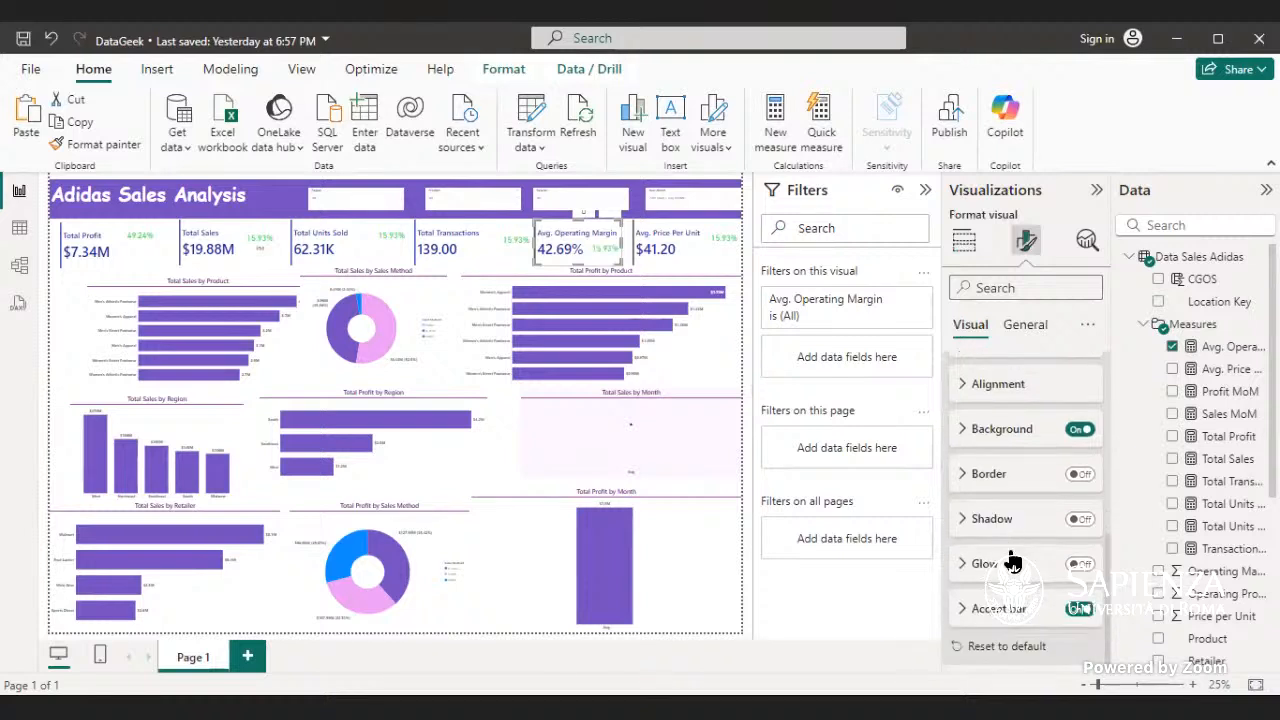
{"action": "left_click", "coordinate": [963, 609]}
{"action": "scroll", "coordinate": [990, 630], "scroll_direction": "down", "scroll_amount": 3}
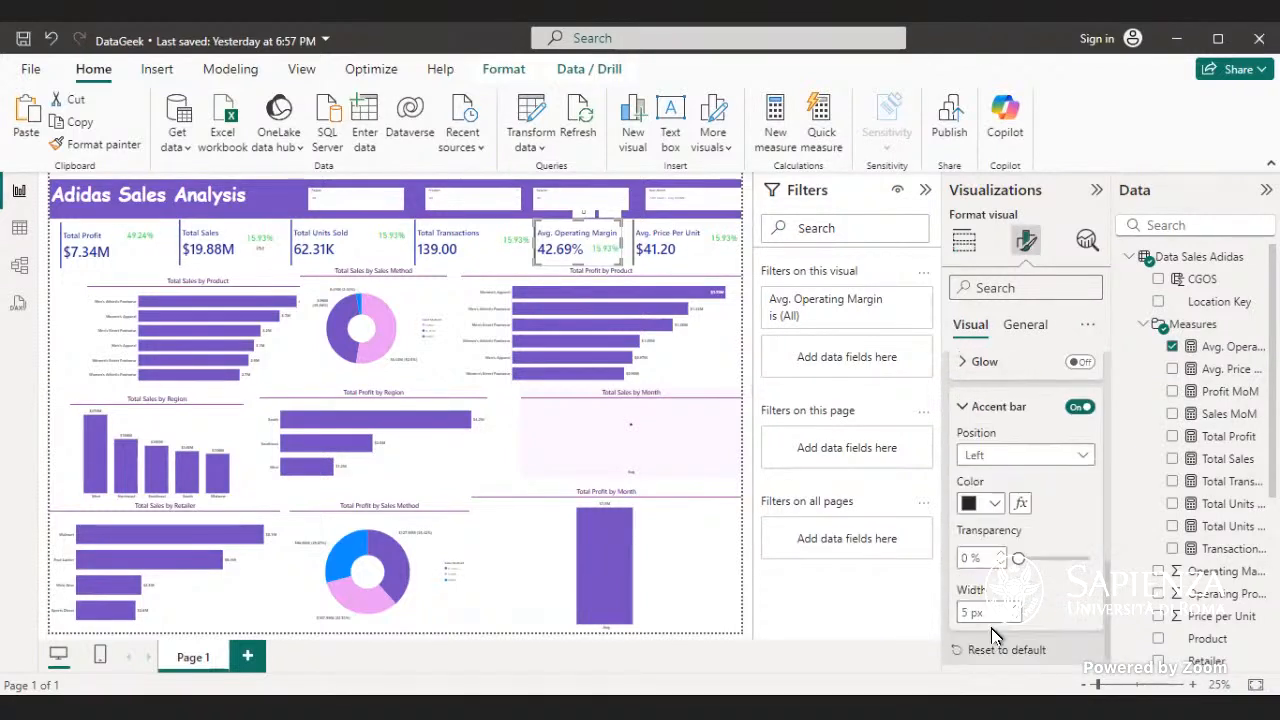
{"action": "left_click", "coordinate": [995, 500]}
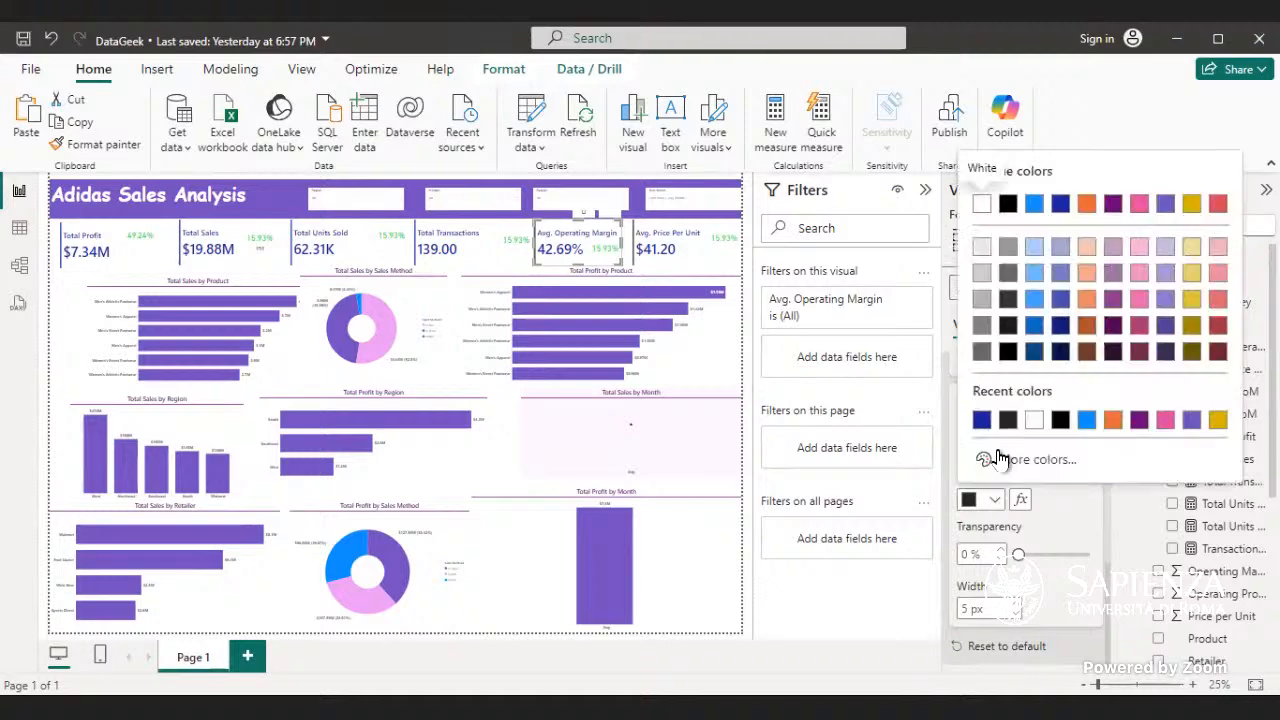
{"action": "left_click", "coordinate": [977, 418]}
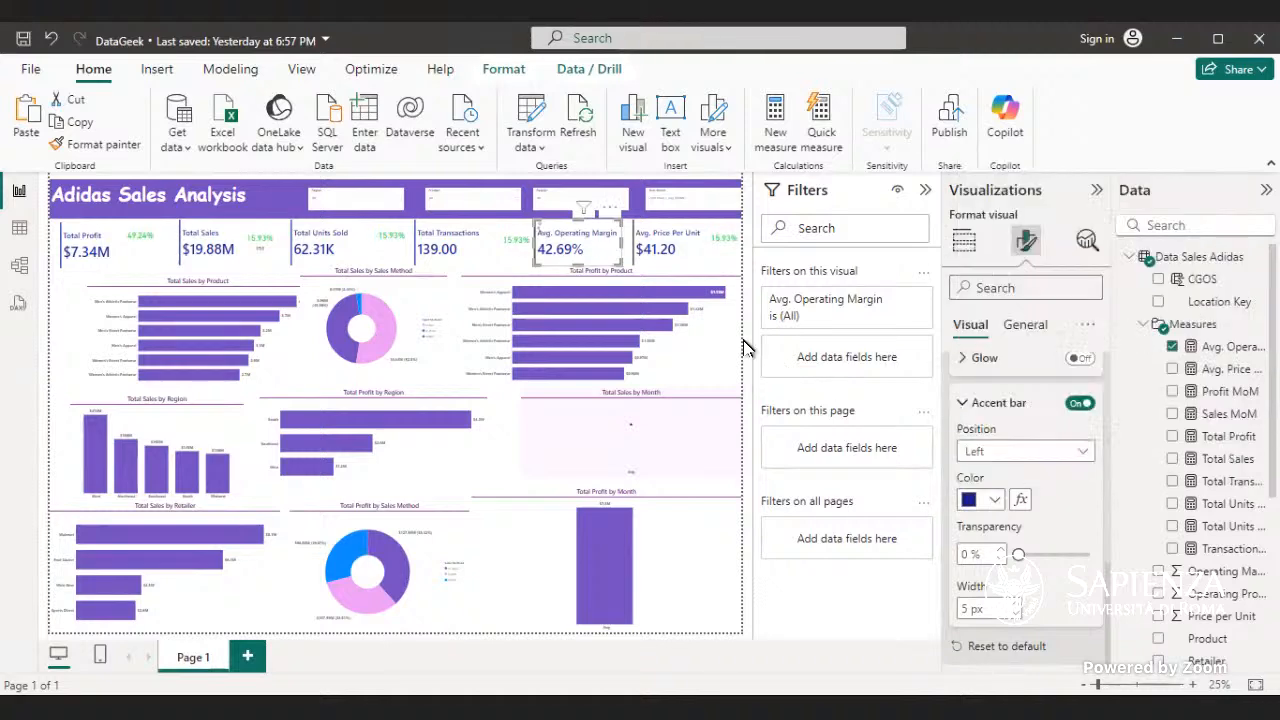
- Recolor the Avg. Price Per Unit card's accent bar with the matching dark blue
{"action": "left_click", "coordinate": [691, 258]}
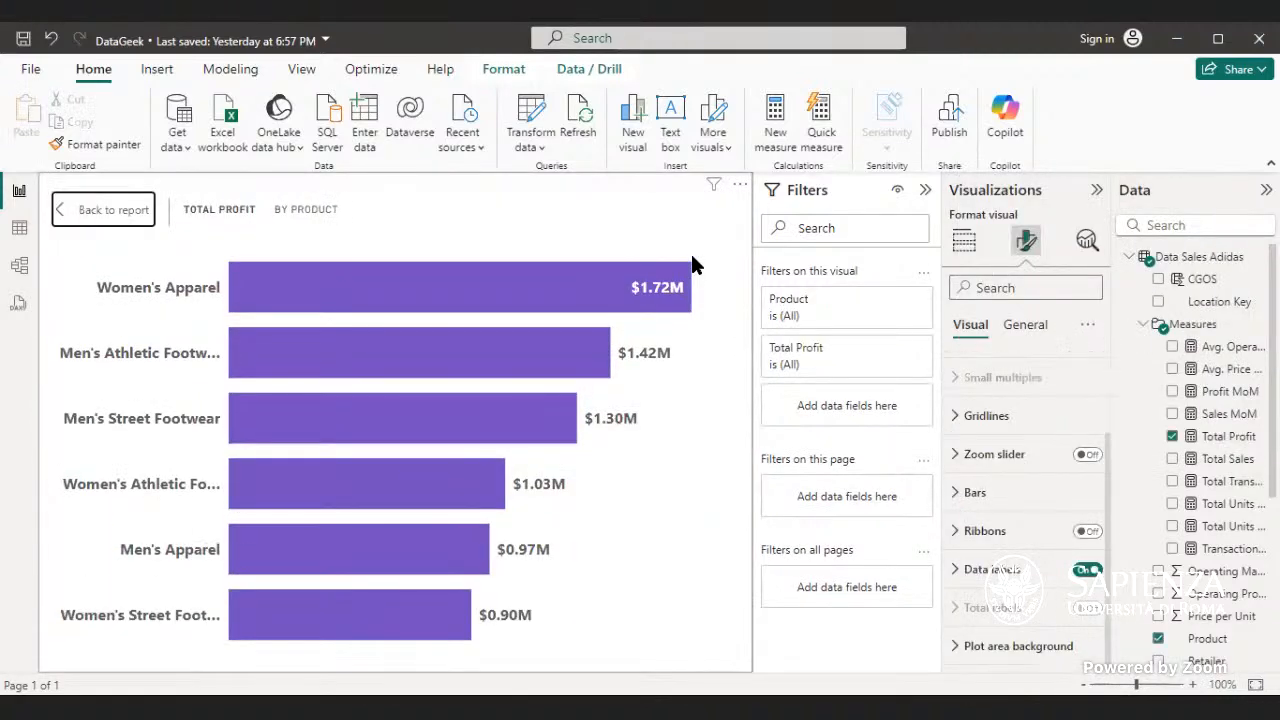
{"action": "left_click", "coordinate": [68, 210]}
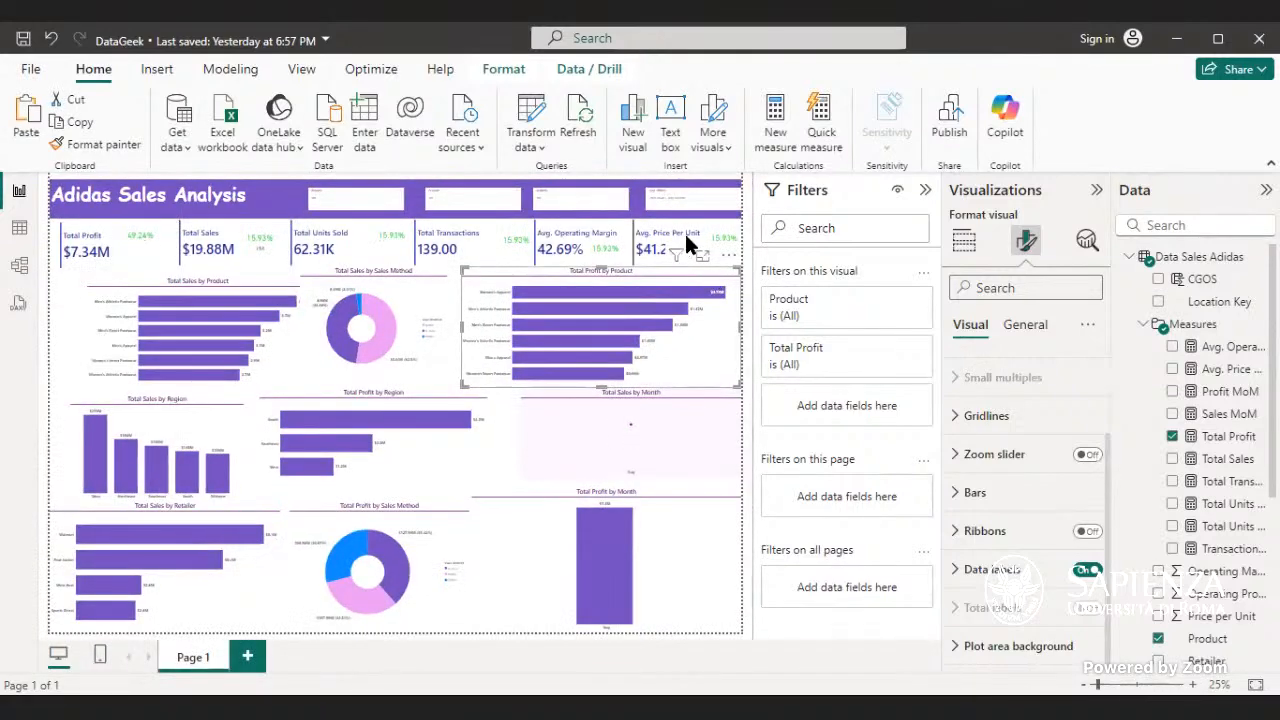
{"action": "left_click", "coordinate": [686, 243]}
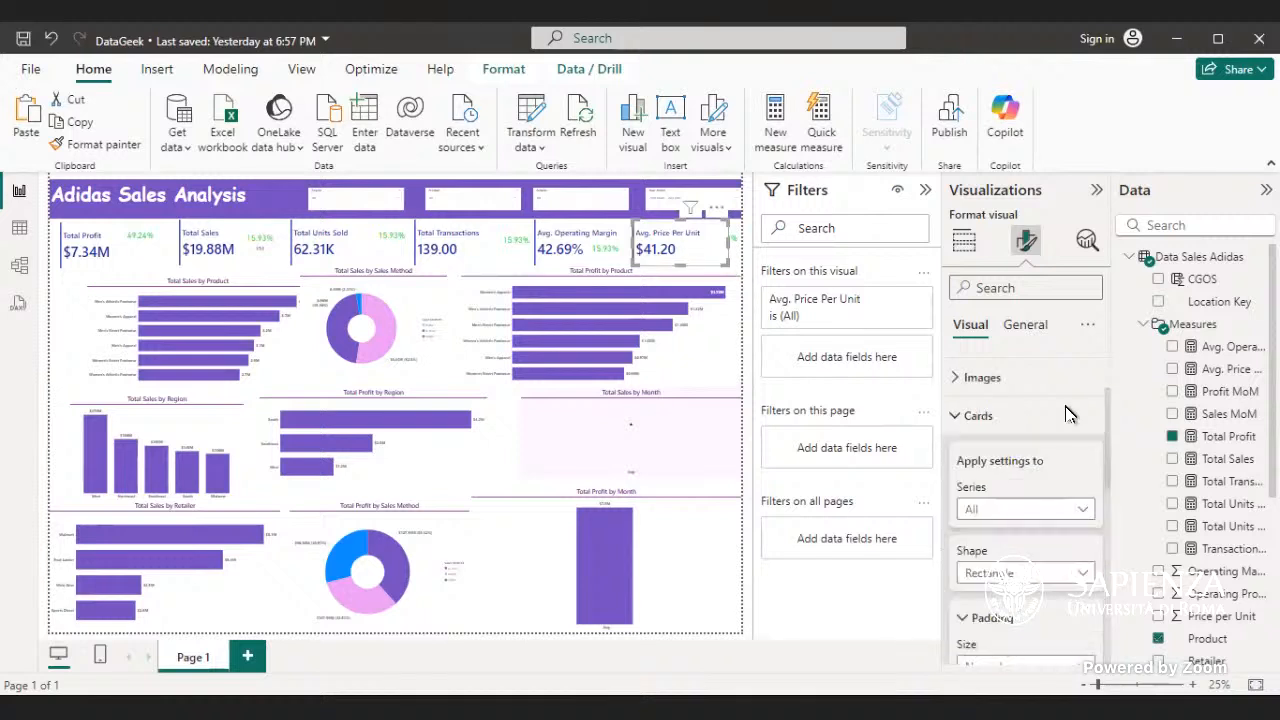
{"action": "scroll", "coordinate": [1037, 610], "scroll_direction": "down", "scroll_amount": 5}
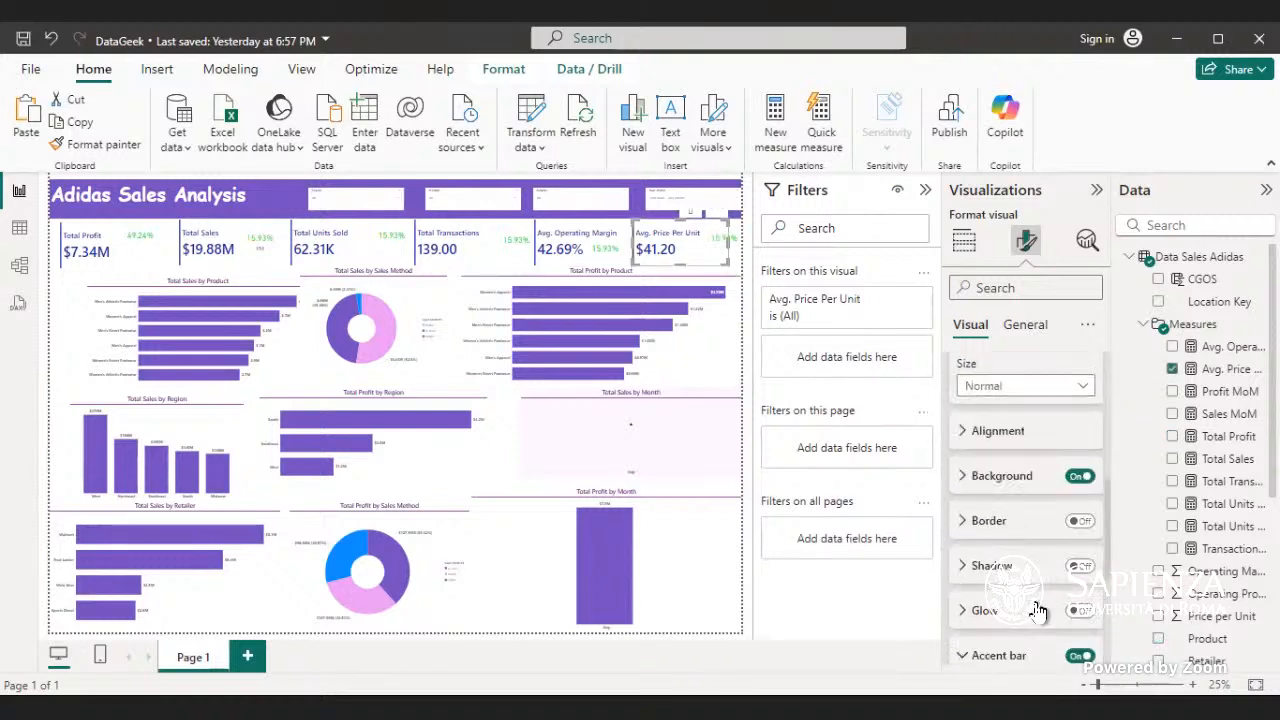
{"action": "left_click", "coordinate": [993, 567]}
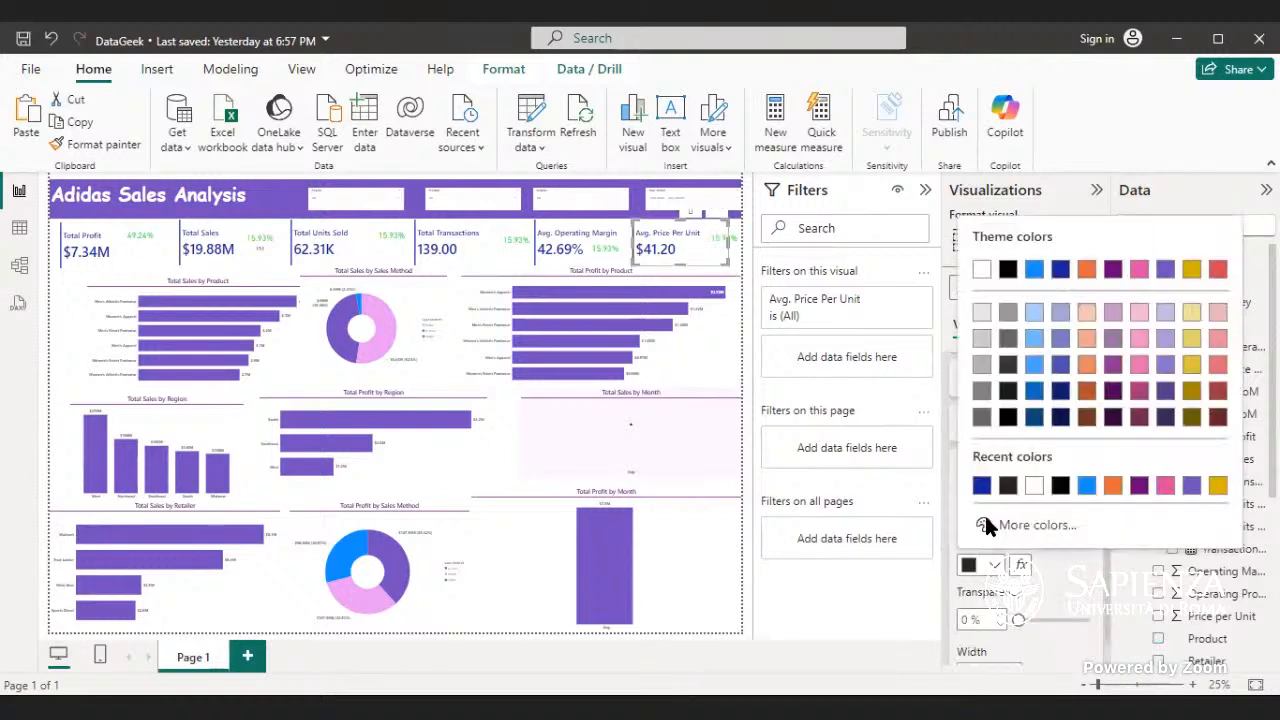
{"action": "left_click", "coordinate": [976, 487]}
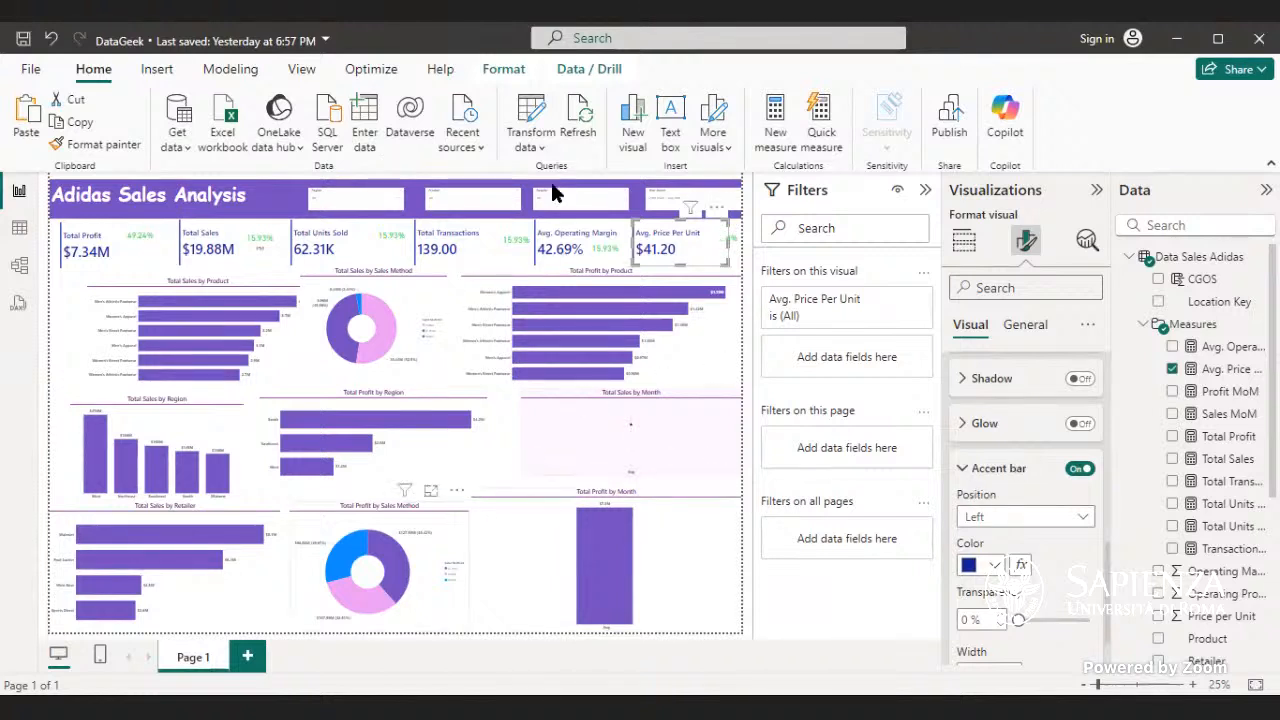
- Clear the Year, Month slicer selection and check monthly values in the Total Sales and Total Profit by Month charts
{"action": "left_click", "coordinate": [731, 200]}
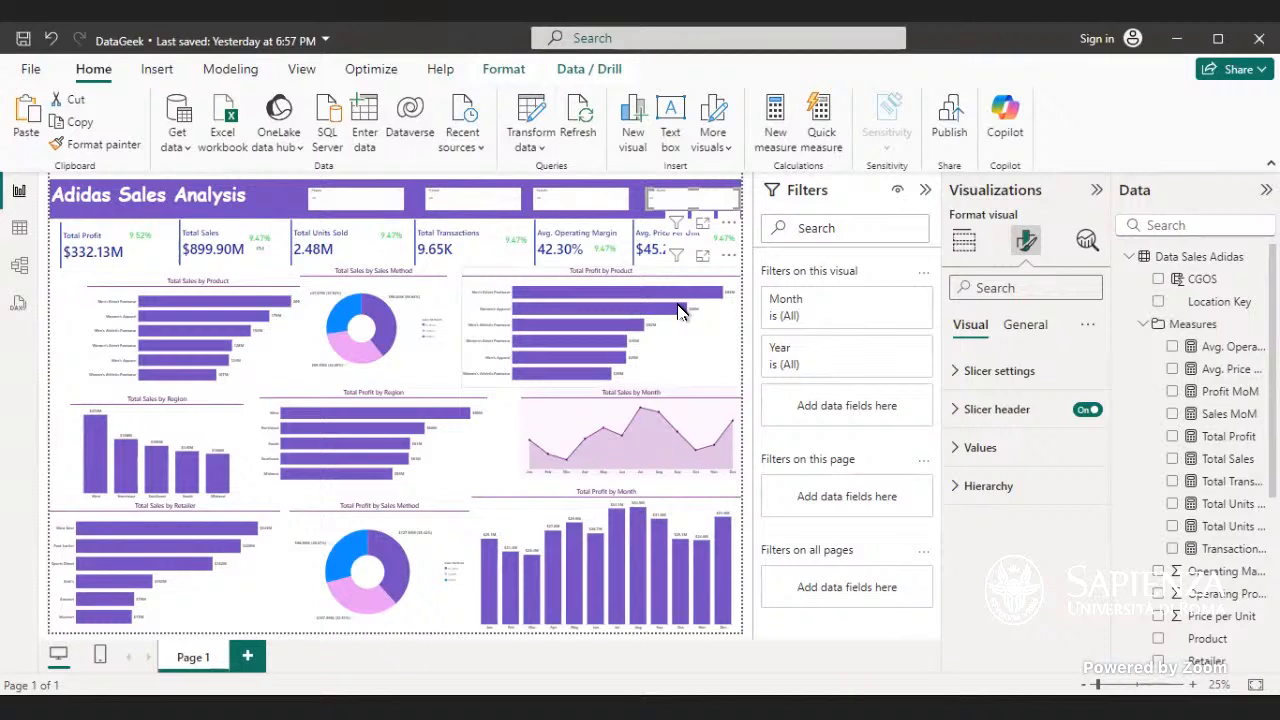
{"action": "mouse_move", "coordinate": [678, 311]}
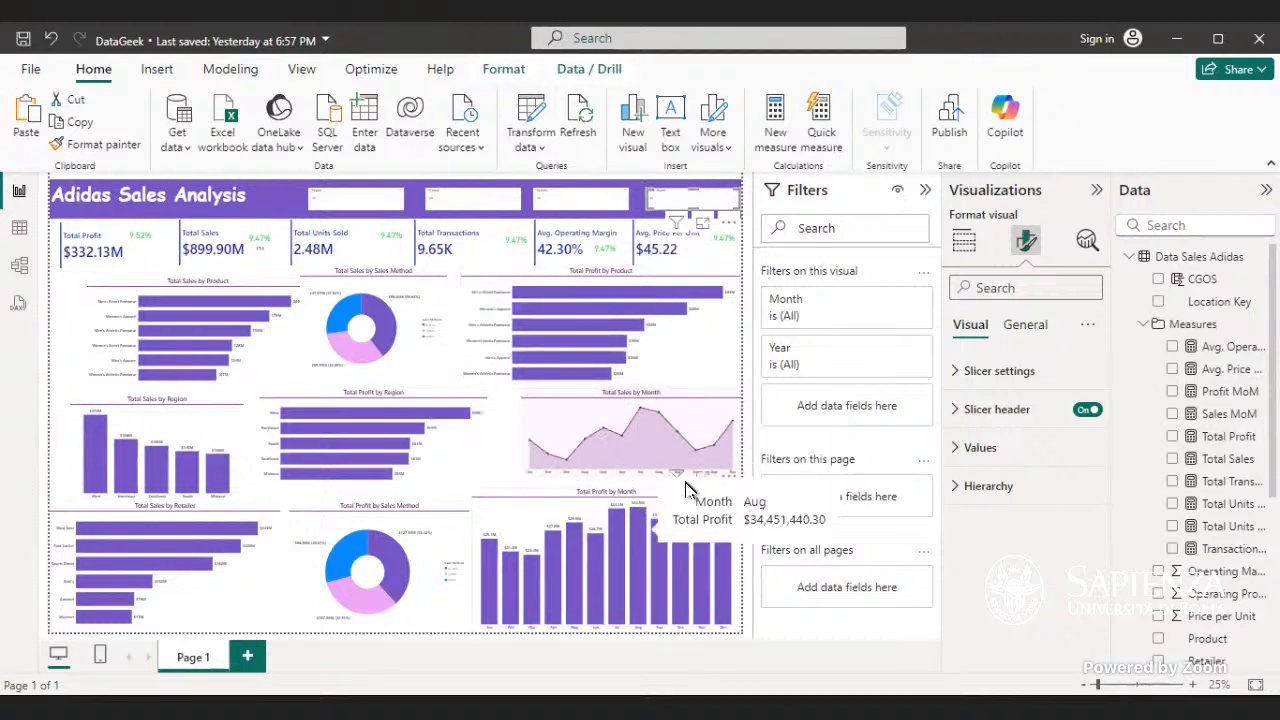
{"action": "mouse_move", "coordinate": [652, 452]}
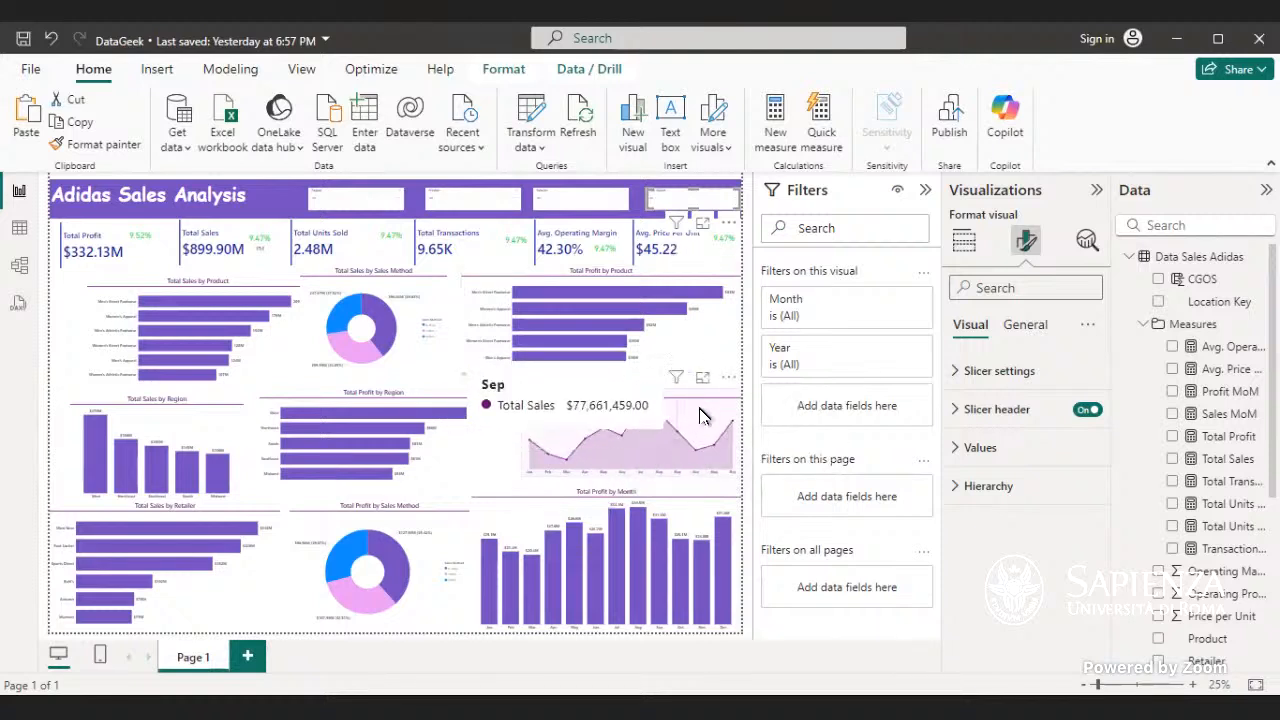
{"action": "mouse_move", "coordinate": [646, 516]}
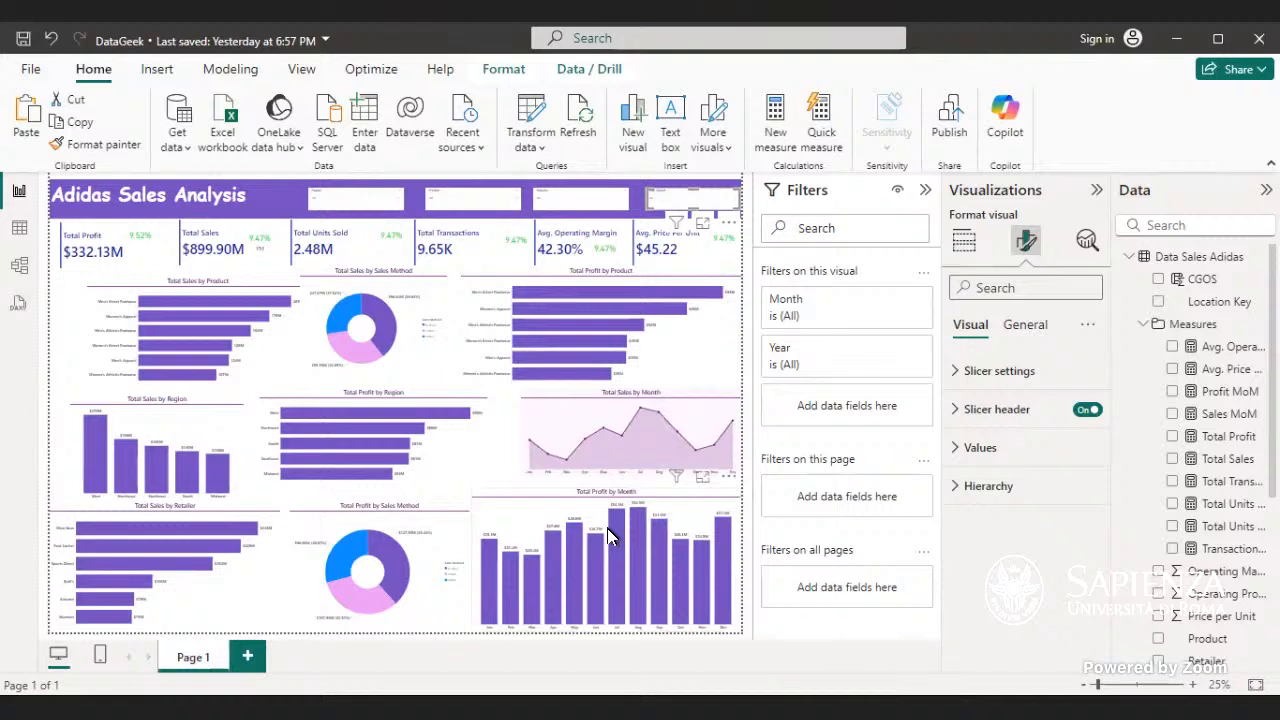
- Add Total Sales as the line y-axis of the Total Profit by Month line and clustered column chart
{"action": "left_click", "coordinate": [678, 521]}
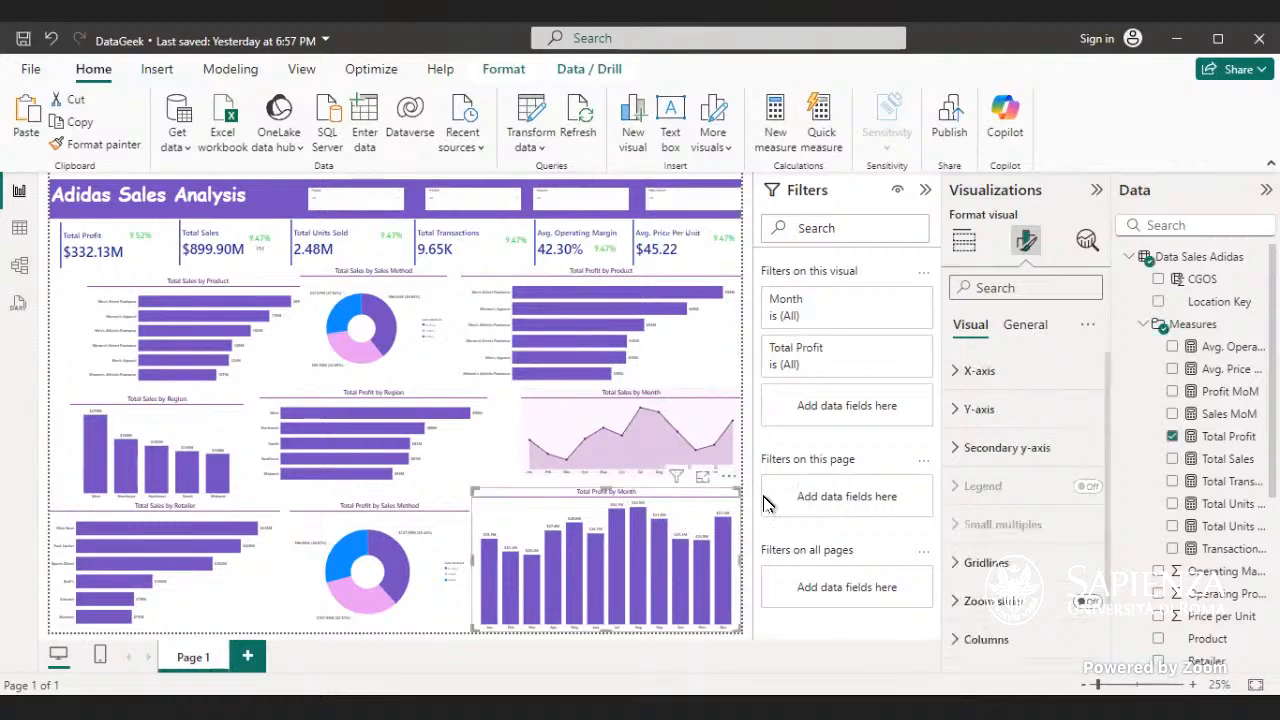
{"action": "left_click", "coordinate": [962, 245]}
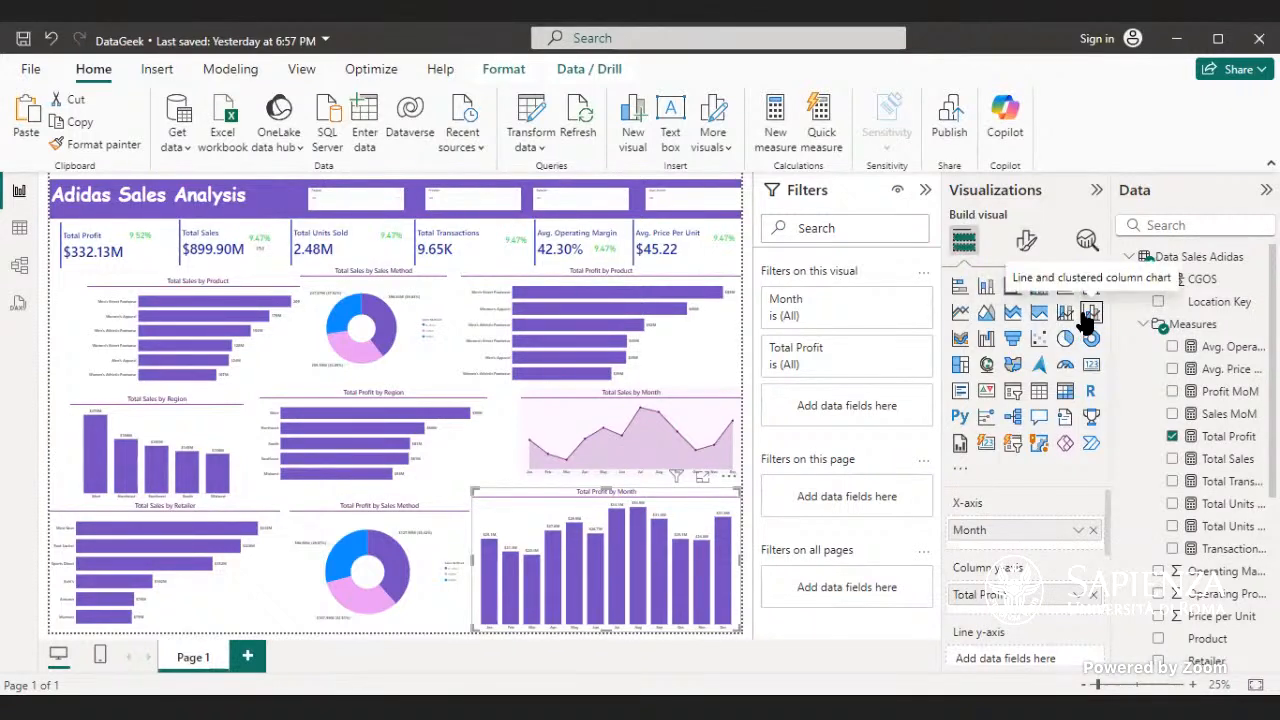
{"action": "left_click", "coordinate": [1090, 313]}
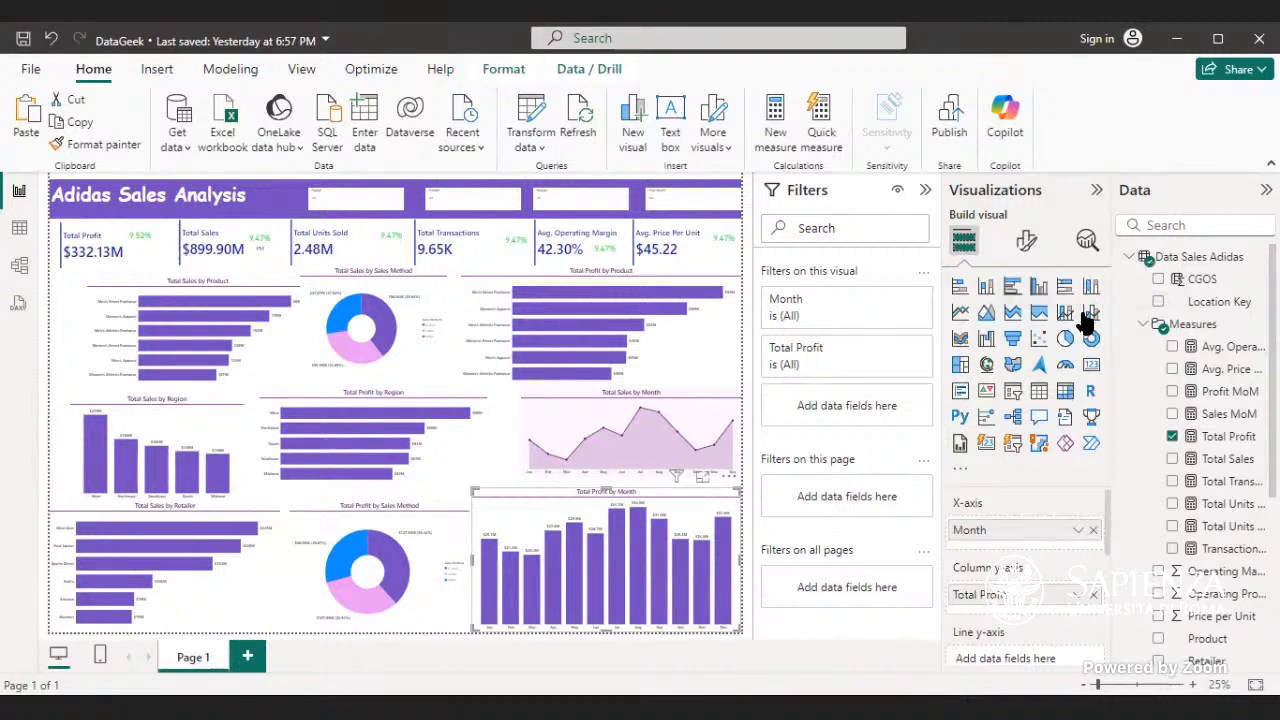
{"action": "scroll", "coordinate": [1045, 540], "scroll_direction": "down", "scroll_amount": 5}
{"action": "scroll", "coordinate": [1045, 540], "scroll_direction": "up", "scroll_amount": 3}
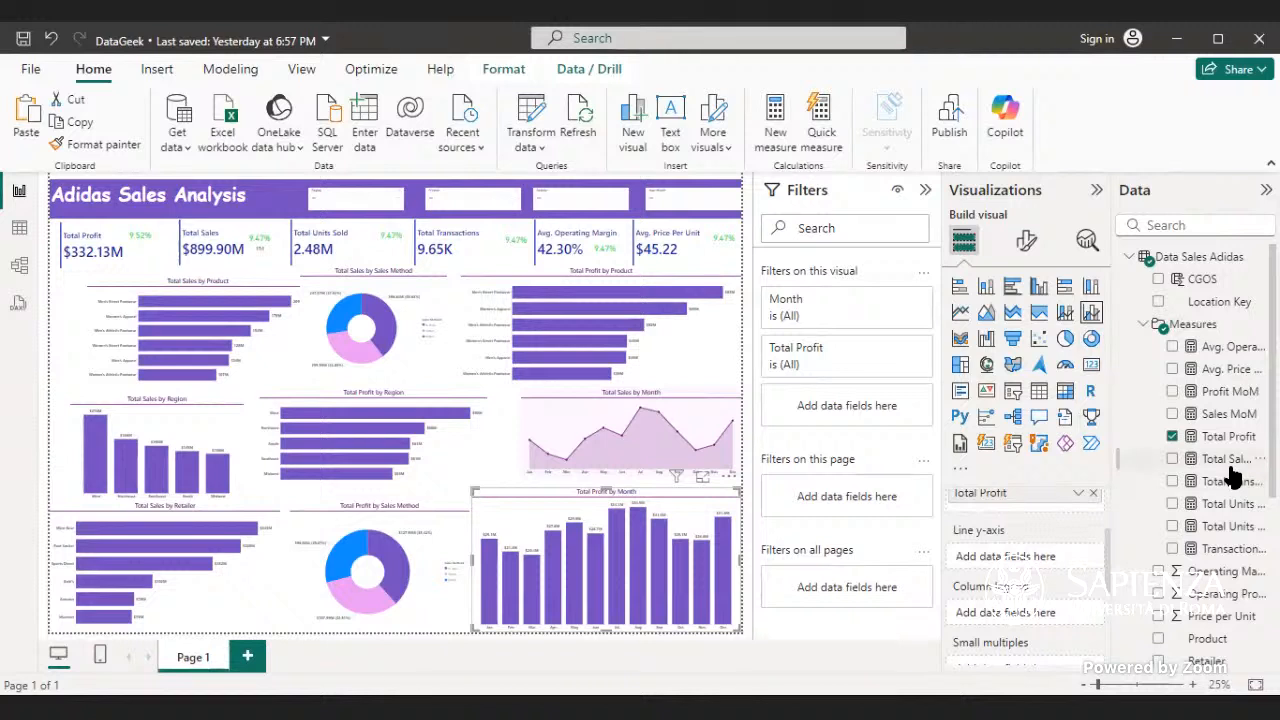
{"action": "left_click_drag", "start_coordinate": [1231, 460], "coordinate": [1066, 562]}
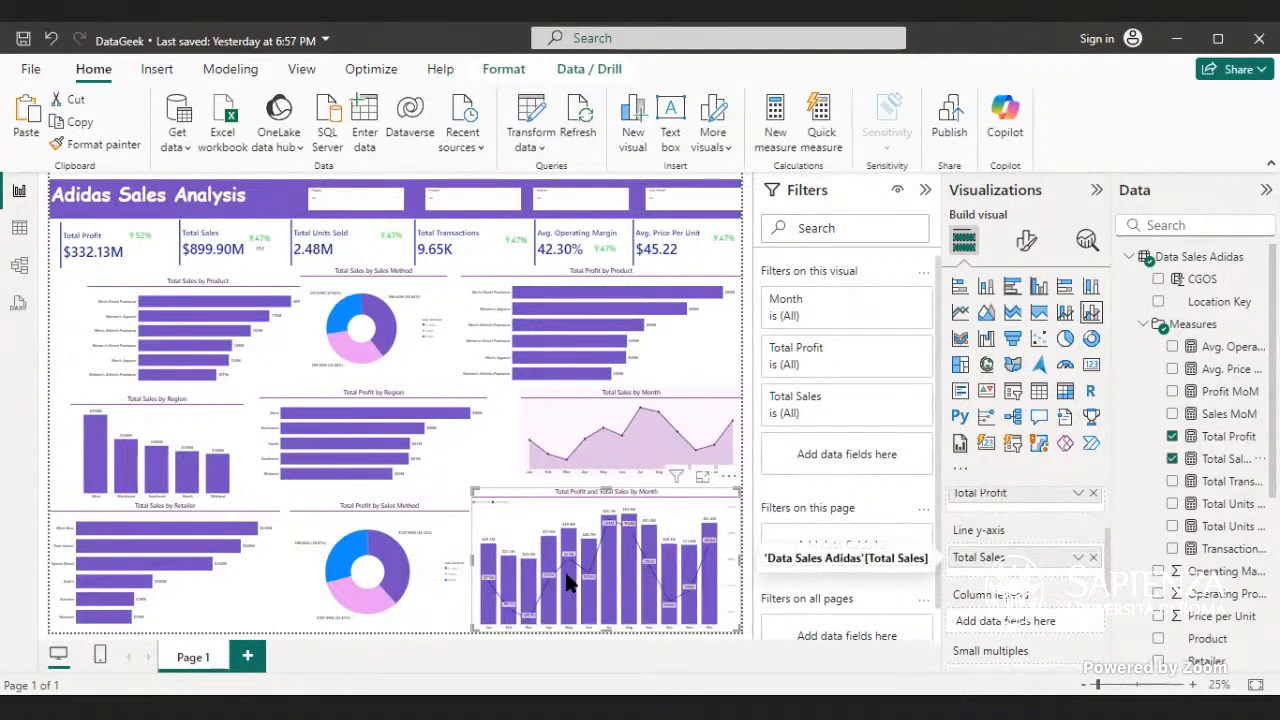
{"action": "scroll", "coordinate": [977, 571], "scroll_direction": "down", "scroll_amount": 3}
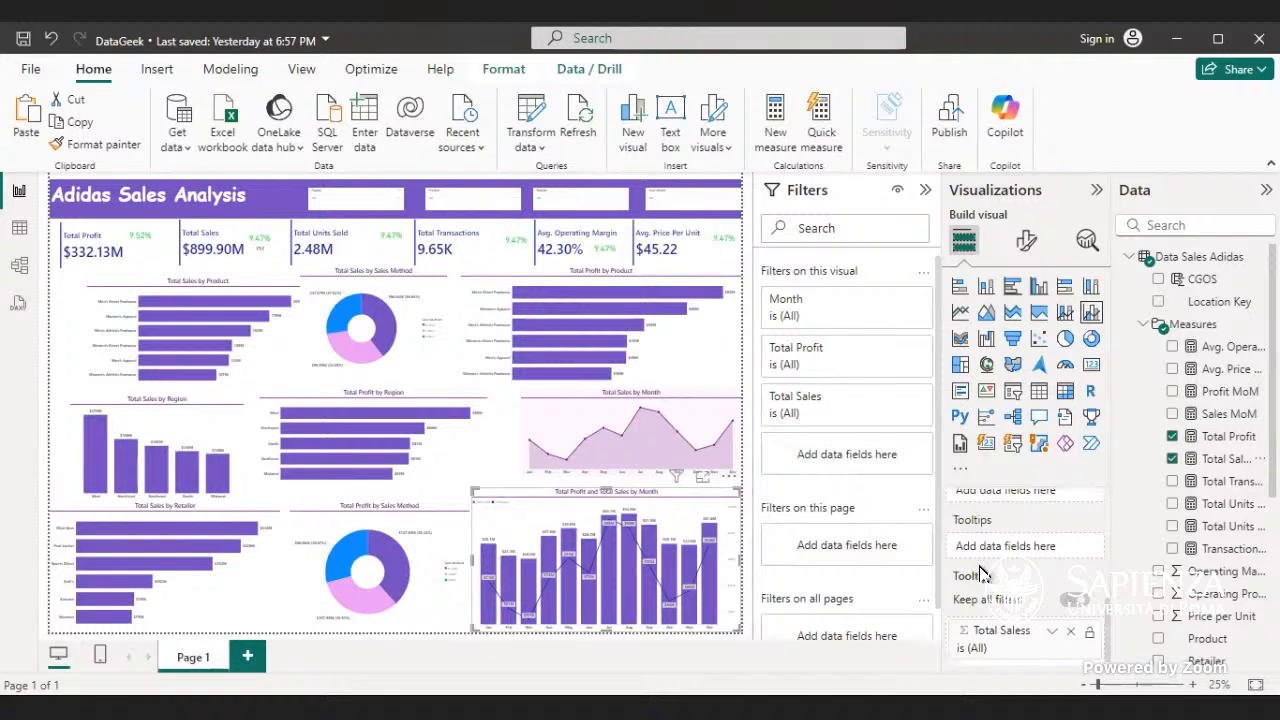
{"action": "scroll", "coordinate": [980, 573], "scroll_direction": "up", "scroll_amount": 3}
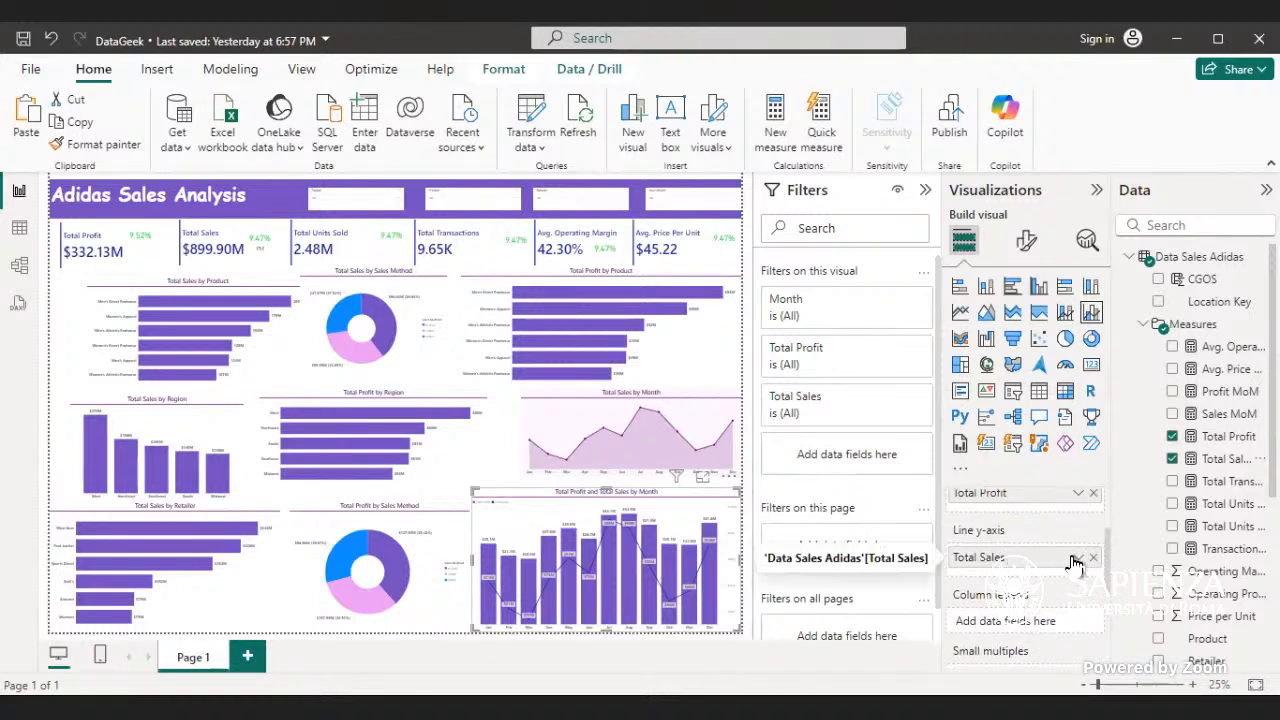
{"action": "left_click", "coordinate": [1080, 562]}
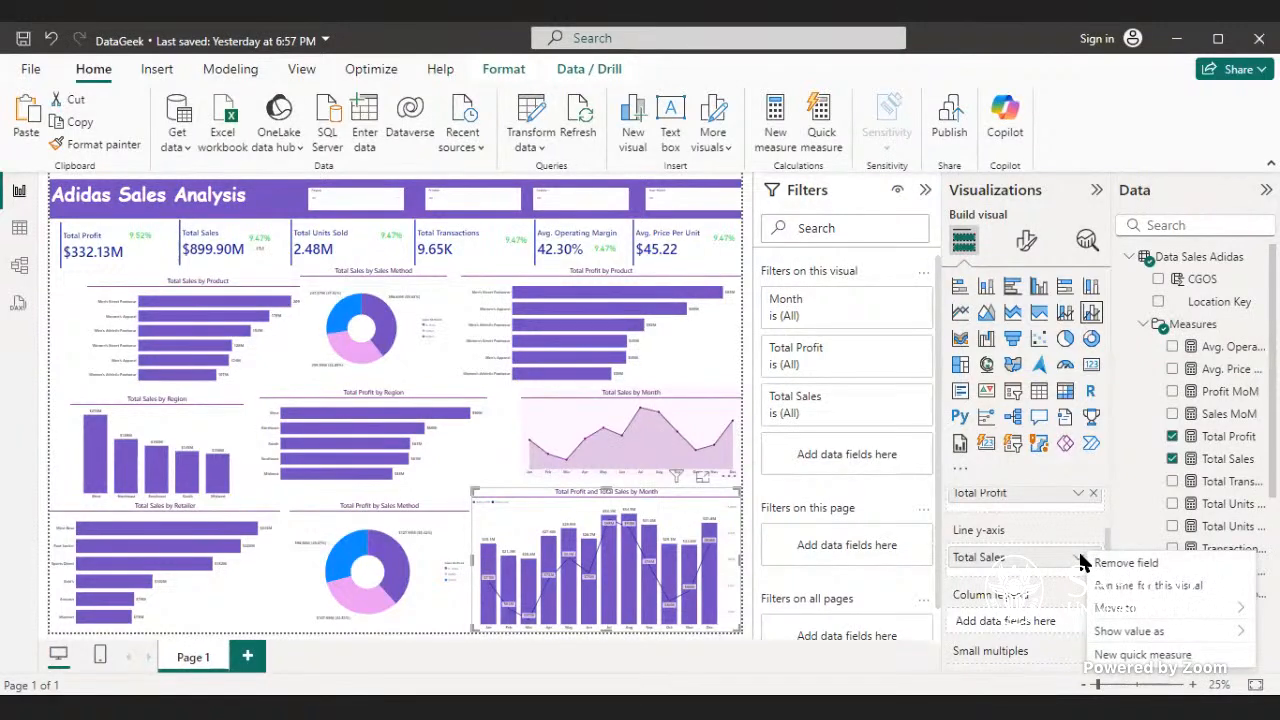
{"action": "left_click", "coordinate": [1067, 573]}
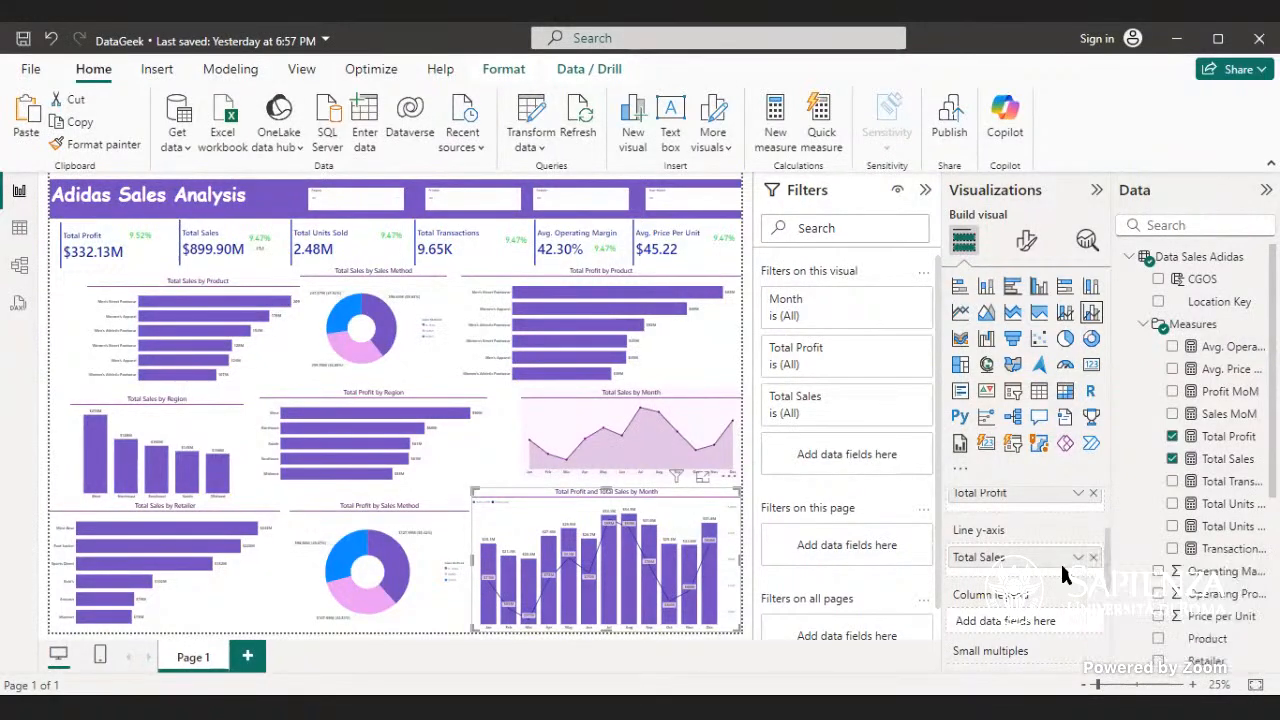
{"action": "scroll", "coordinate": [1051, 596], "scroll_direction": "down", "scroll_amount": 3}
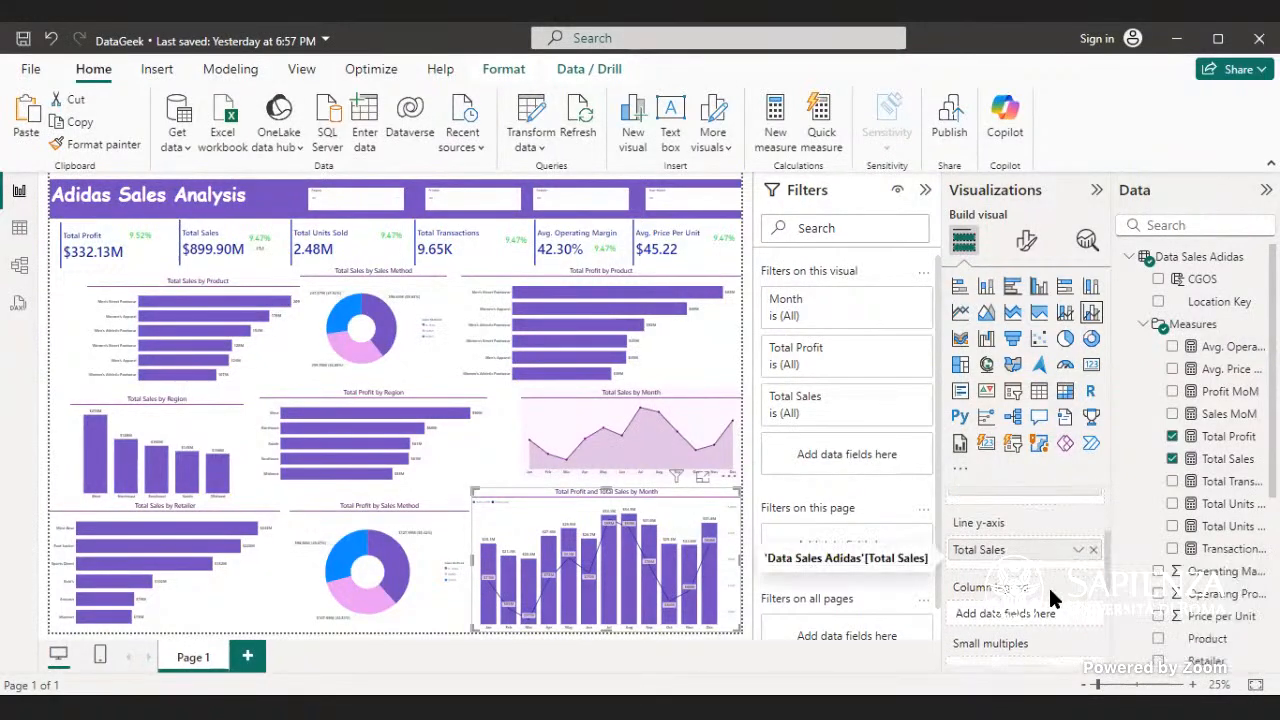
- Try the monthly profit and sales combo chart without data labels and restore them
{"action": "left_click", "coordinate": [1035, 232]}
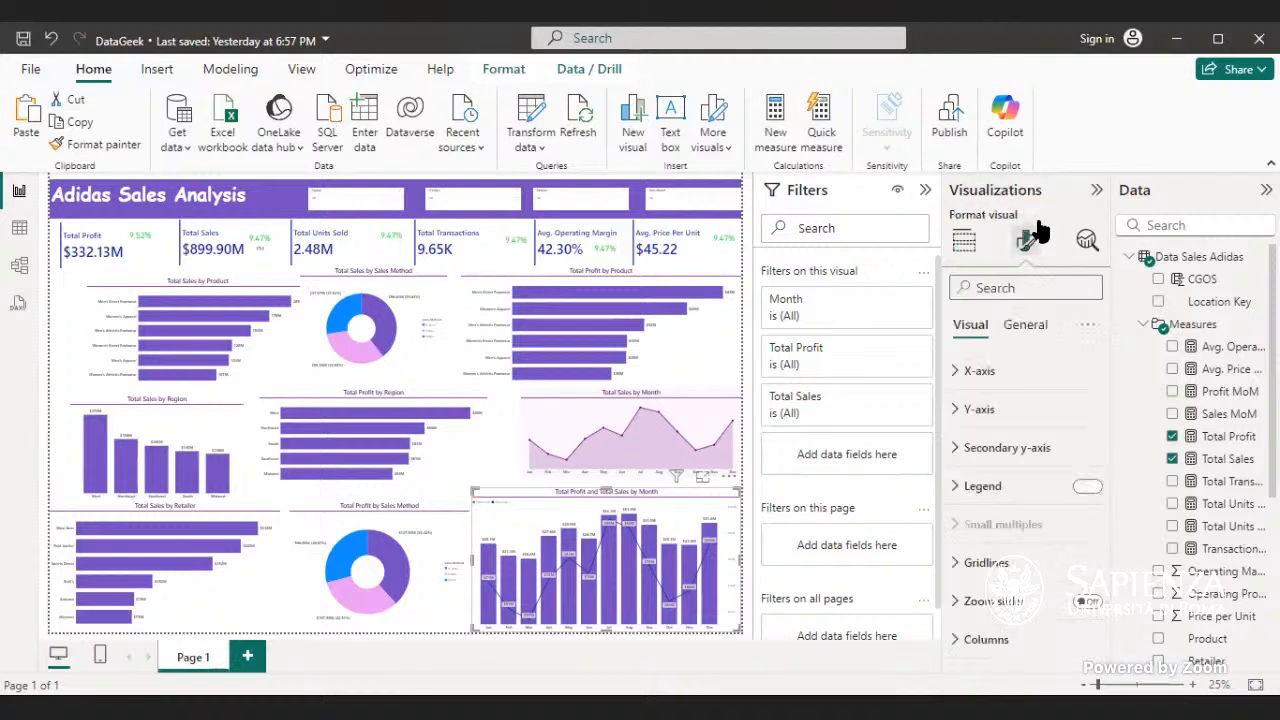
{"action": "left_click", "coordinate": [1000, 410]}
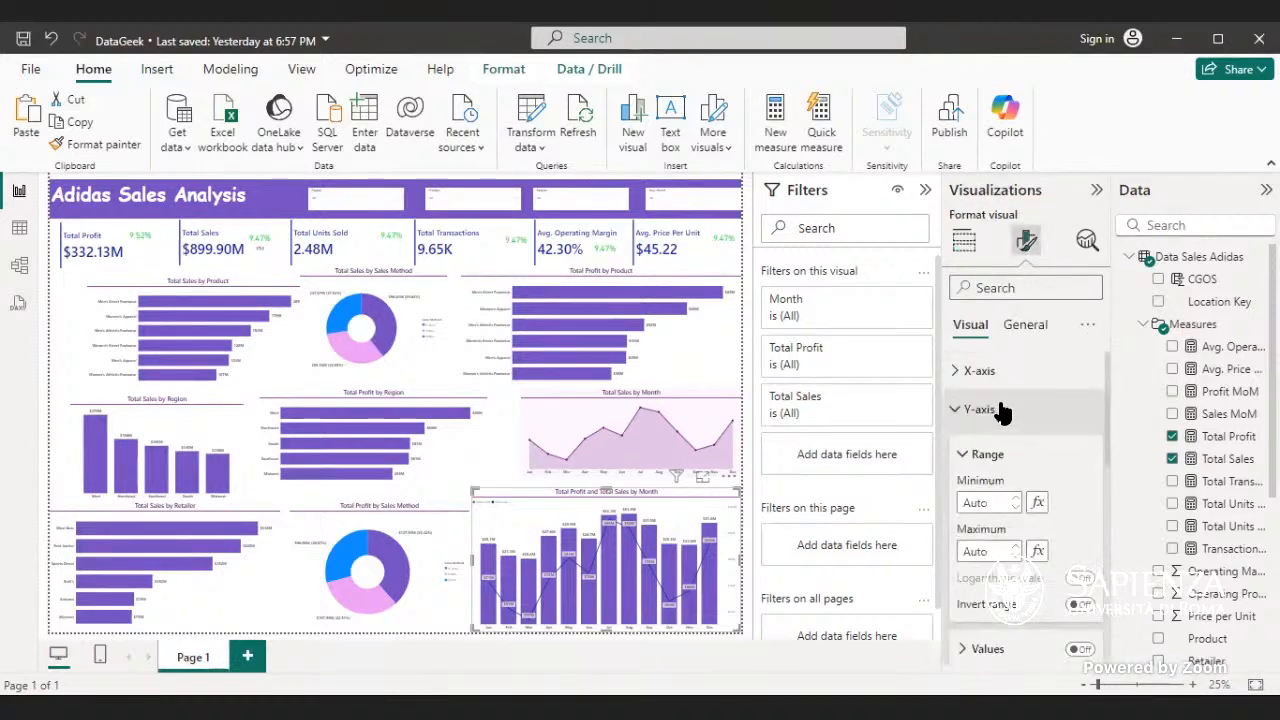
{"action": "scroll", "coordinate": [1018, 422], "scroll_direction": "down", "scroll_amount": 4}
{"action": "scroll", "coordinate": [1018, 422], "scroll_direction": "down", "scroll_amount": 5}
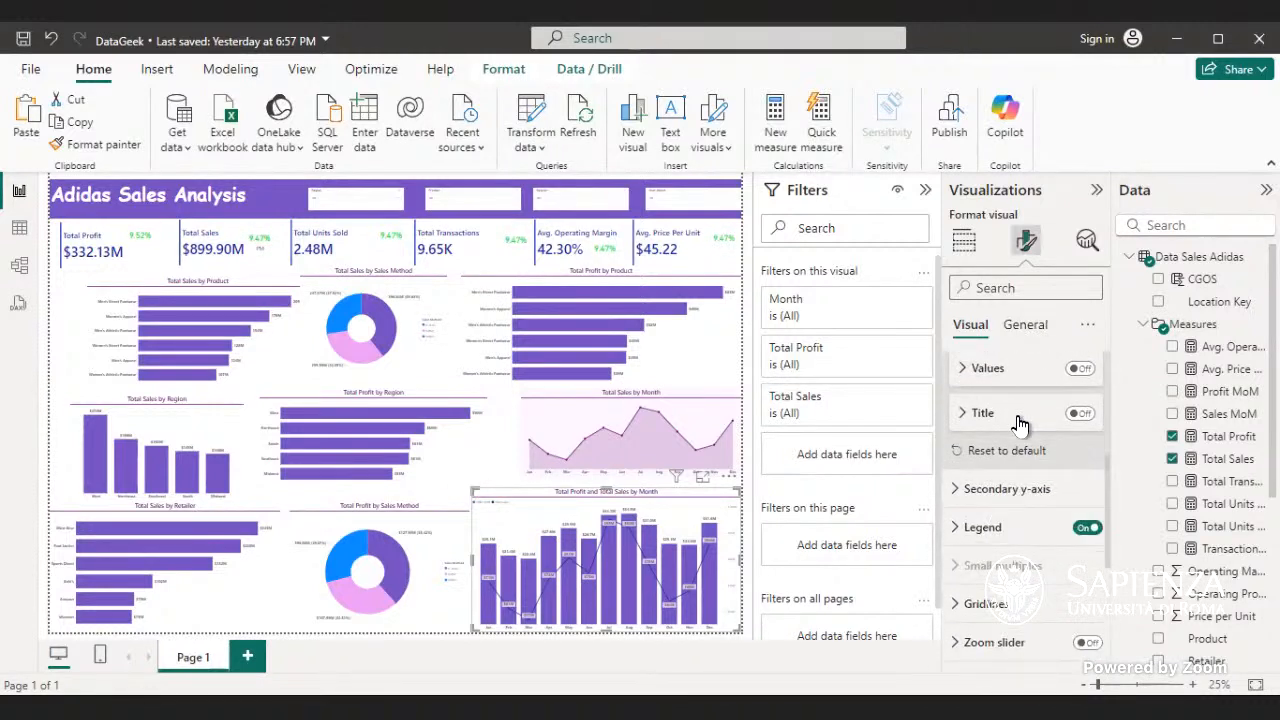
{"action": "left_click", "coordinate": [1024, 527]}
{"action": "scroll", "coordinate": [1032, 524], "scroll_direction": "down", "scroll_amount": 2}
{"action": "scroll", "coordinate": [1032, 522], "scroll_direction": "down", "scroll_amount": 4}
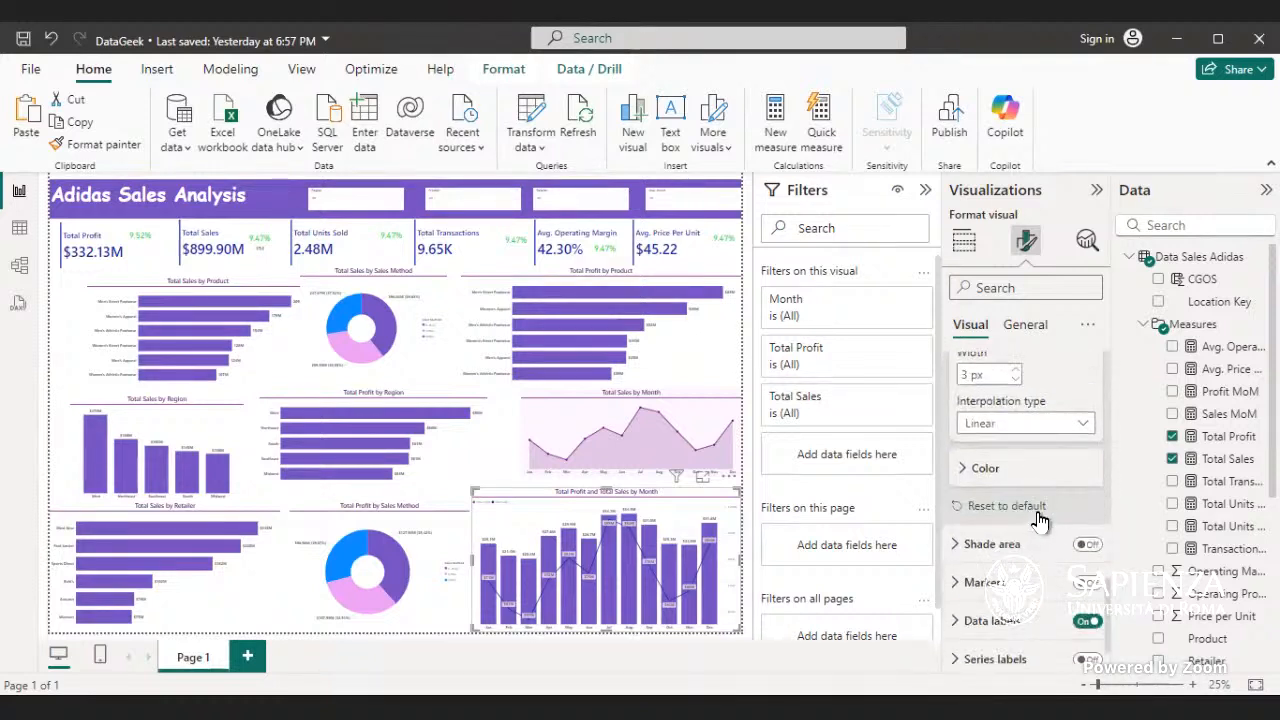
{"action": "left_click", "coordinate": [1087, 624]}
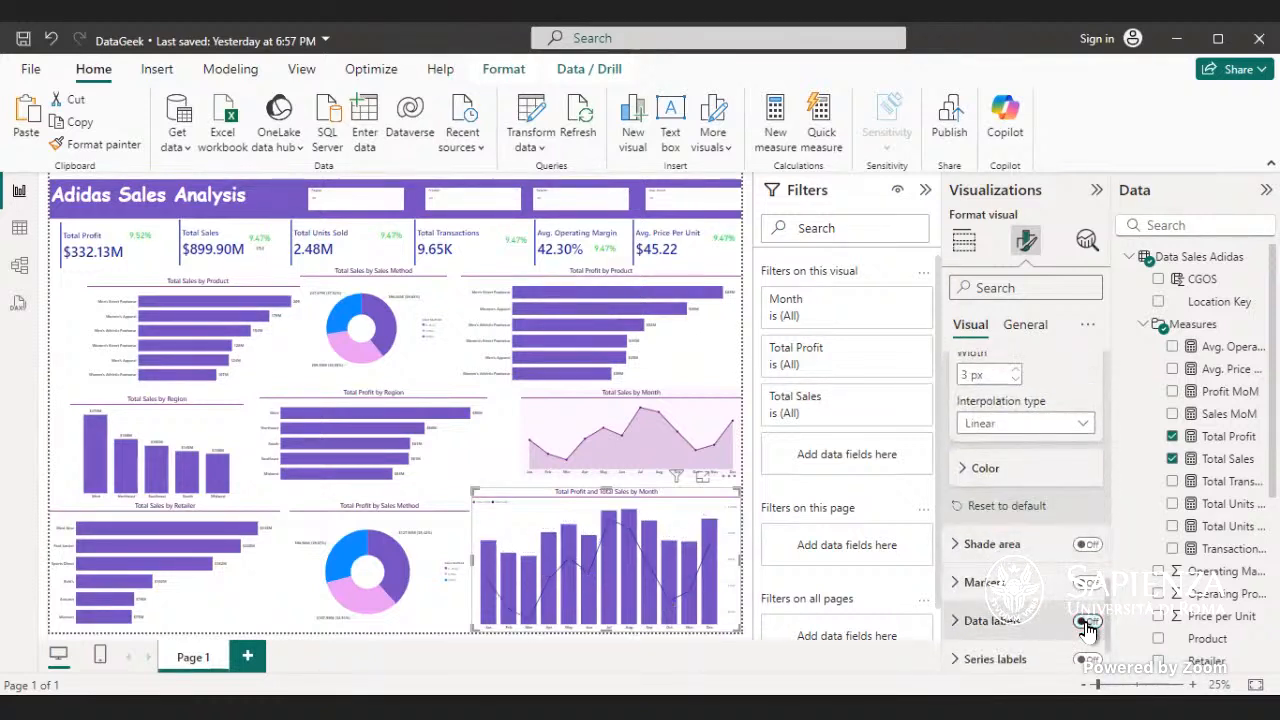
{"action": "left_click", "coordinate": [1087, 624]}
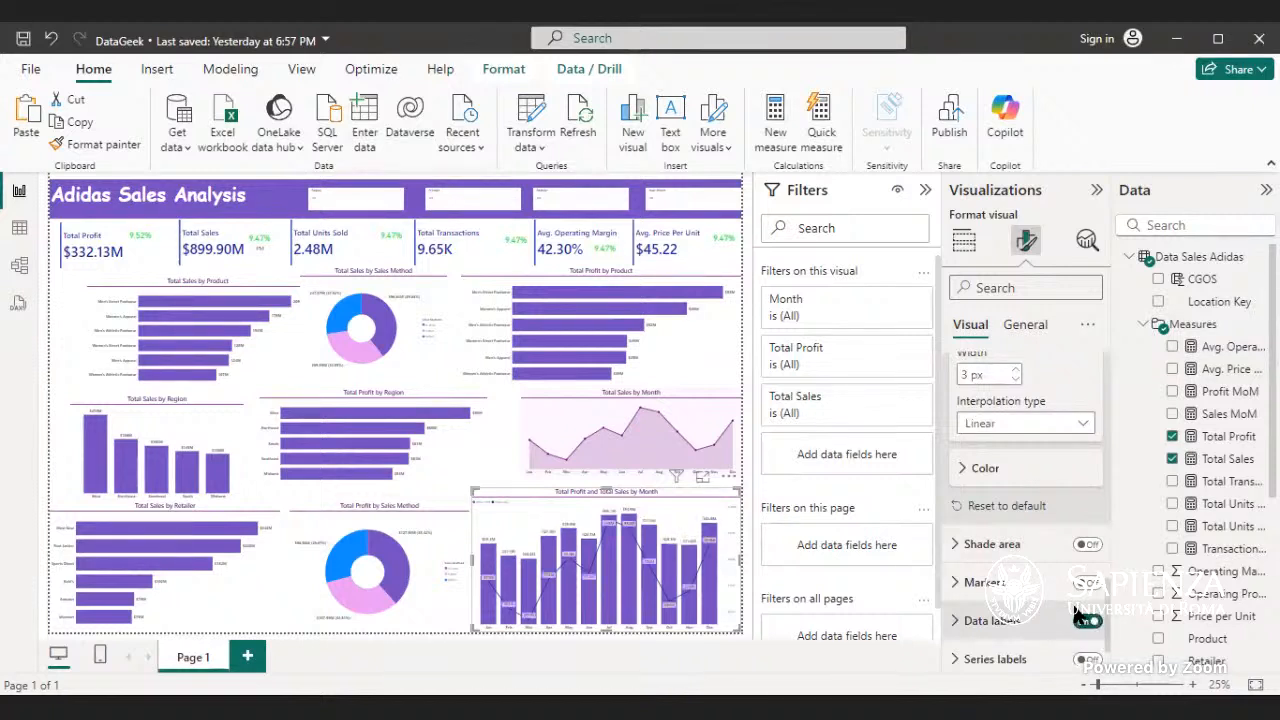
- Examine the combo chart's data label options, including position, title, value, detail and background
{"action": "scroll", "coordinate": [1043, 624], "scroll_direction": "down", "scroll_amount": 1}
{"action": "left_click", "coordinate": [1031, 579]}
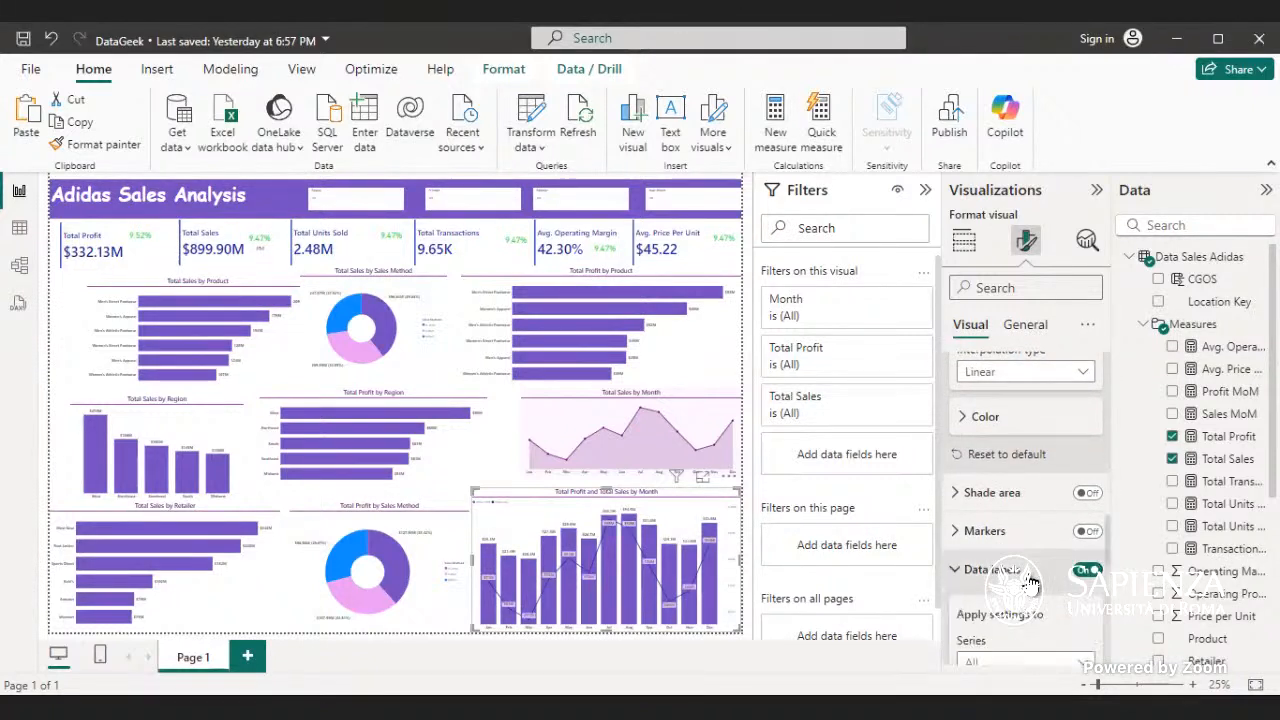
{"action": "scroll", "coordinate": [1029, 578], "scroll_direction": "down", "scroll_amount": 3}
{"action": "scroll", "coordinate": [1031, 580], "scroll_direction": "down", "scroll_amount": 5}
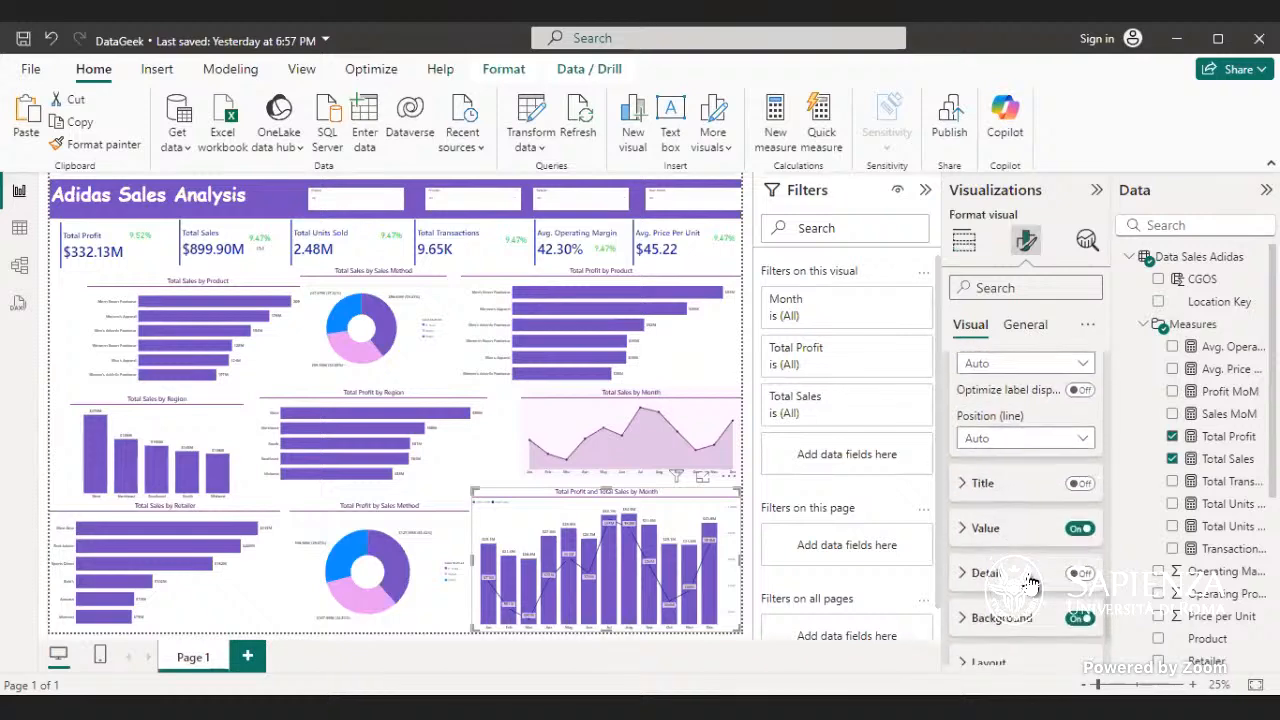
{"action": "scroll", "coordinate": [1031, 583], "scroll_direction": "down", "scroll_amount": 3}
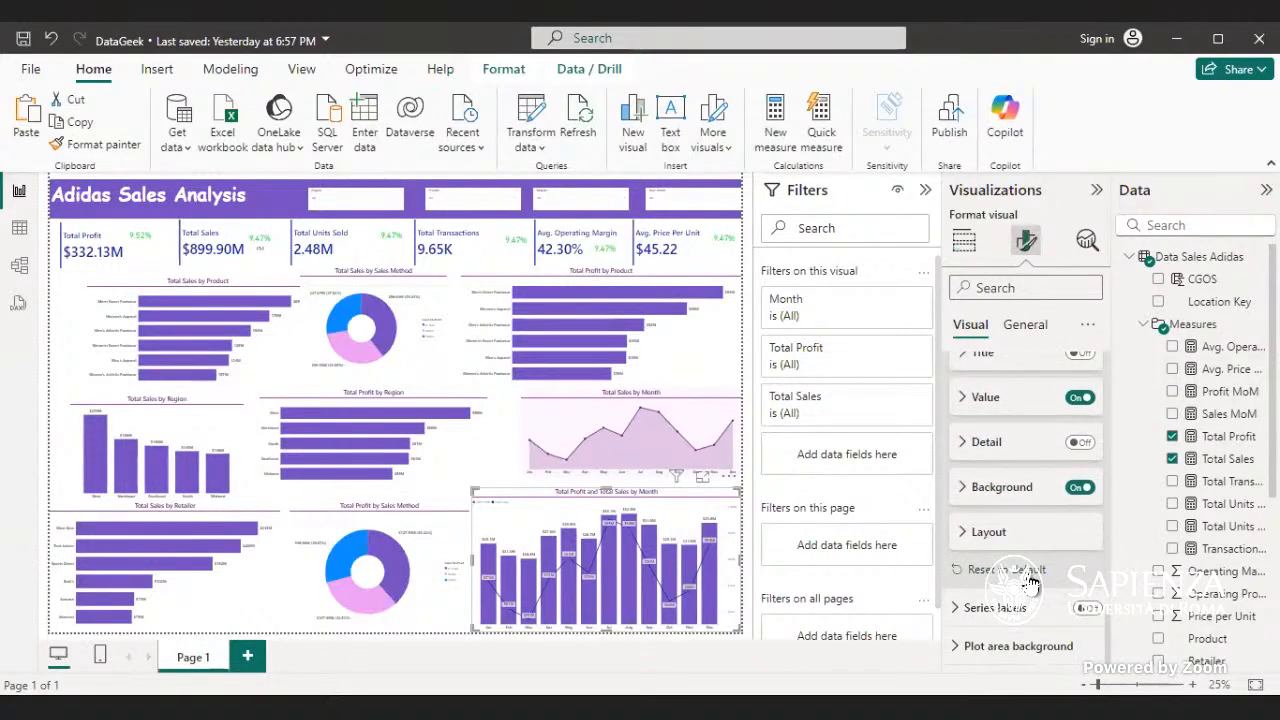
{"action": "scroll", "coordinate": [1031, 580], "scroll_direction": "up", "scroll_amount": 10}
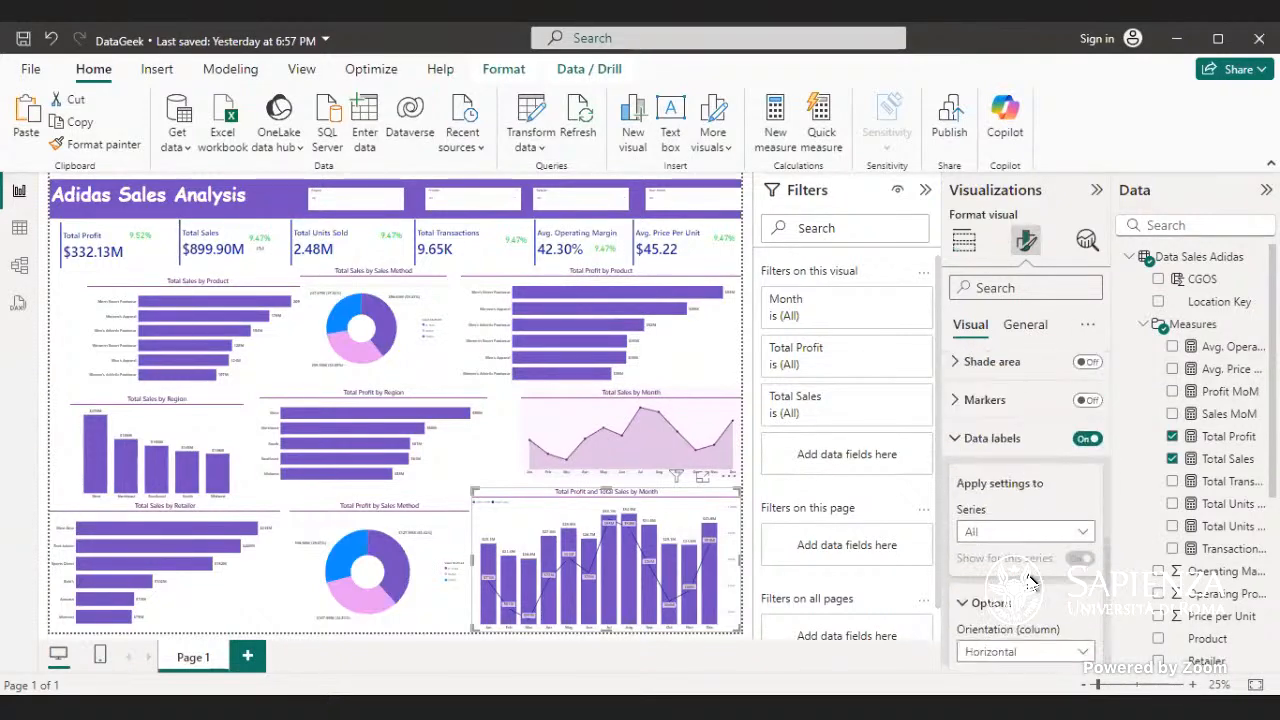
{"action": "scroll", "coordinate": [1031, 574], "scroll_direction": "up", "scroll_amount": 3}
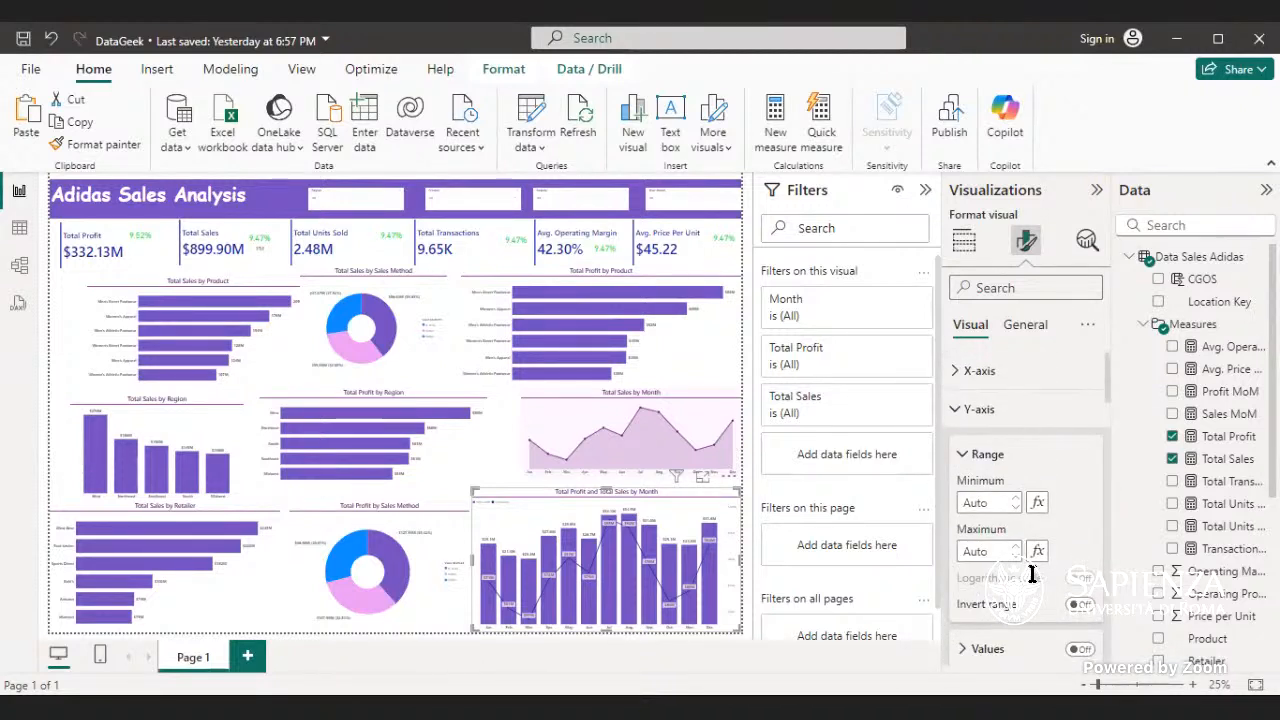
- Review the secondary y-axis and line style settings of the monthly profit and sales combo chart
{"action": "left_click", "coordinate": [1028, 412]}
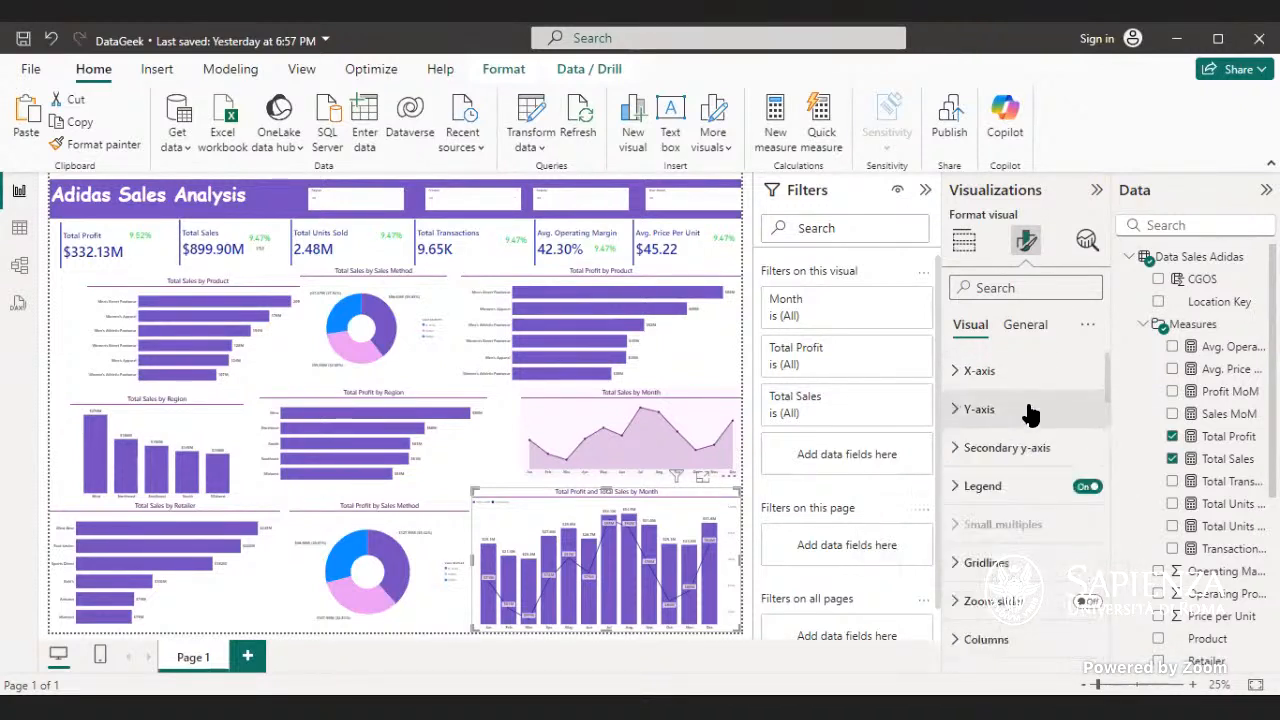
{"action": "left_click", "coordinate": [1014, 448]}
{"action": "scroll", "coordinate": [1008, 540], "scroll_direction": "down", "scroll_amount": 8}
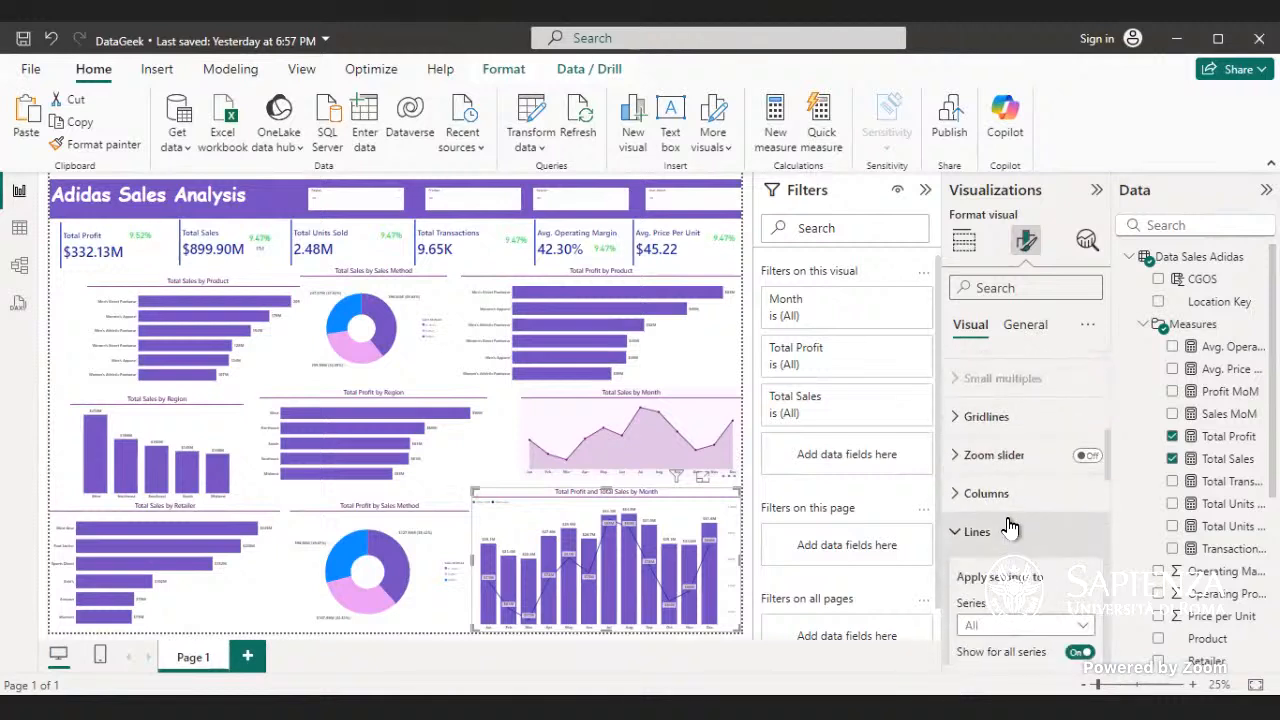
{"action": "left_click", "coordinate": [1008, 530]}
{"action": "left_click", "coordinate": [1006, 535]}
{"action": "scroll", "coordinate": [1006, 540], "scroll_direction": "down", "scroll_amount": 5}
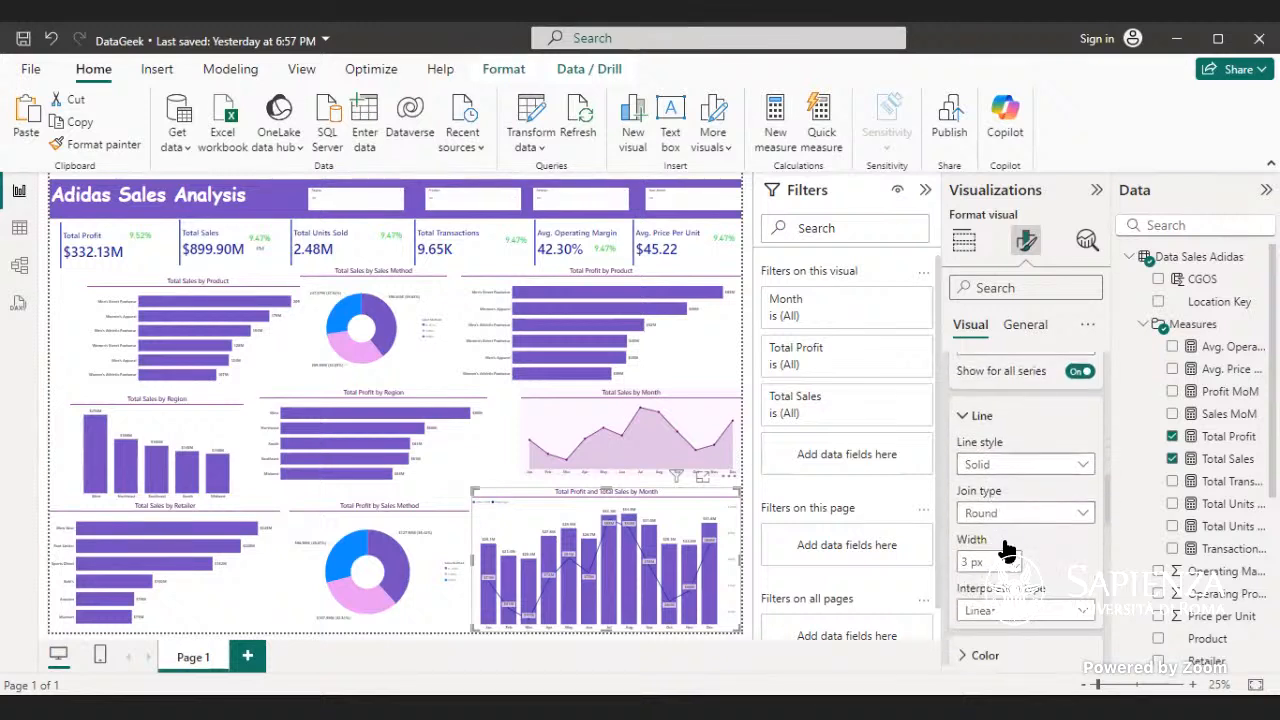
{"action": "scroll", "coordinate": [1006, 545], "scroll_direction": "down", "scroll_amount": 3}
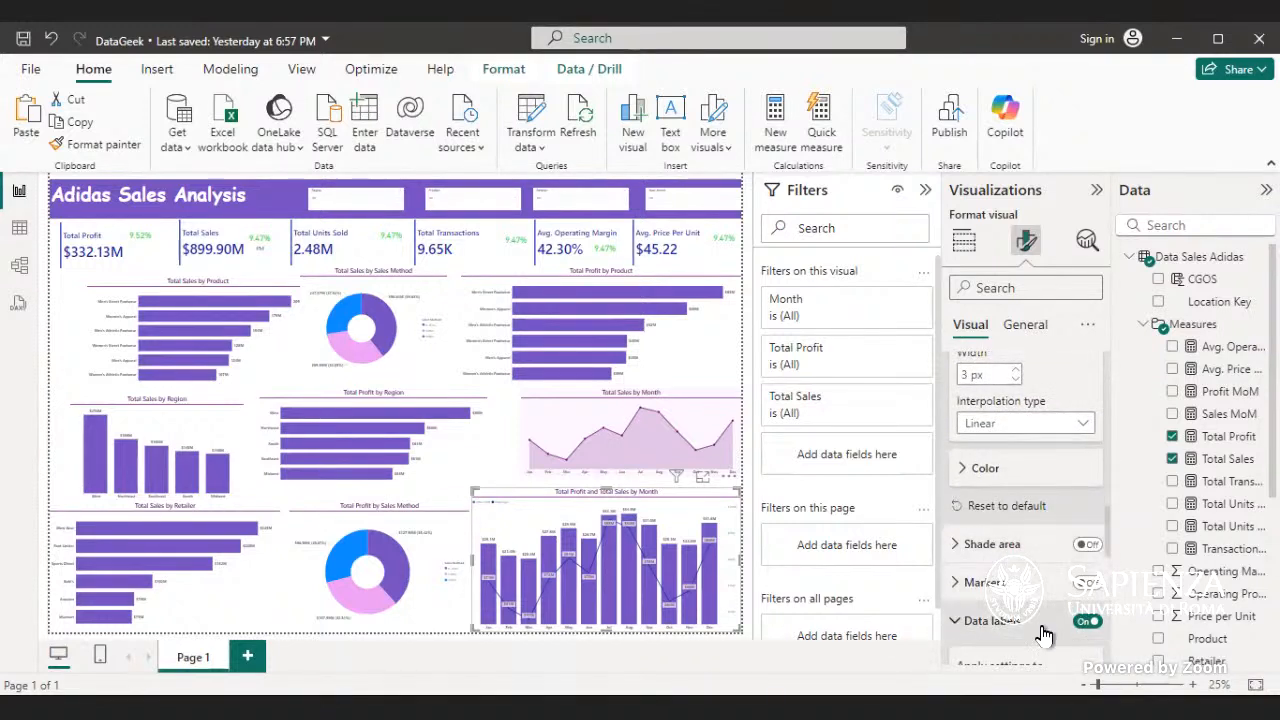
- Inspect the value settings of the combo chart's data labels, including font, color, display units and decimal places
{"action": "scroll", "coordinate": [1046, 630], "scroll_direction": "down", "scroll_amount": 4}
{"action": "scroll", "coordinate": [1050, 628], "scroll_direction": "down", "scroll_amount": 5}
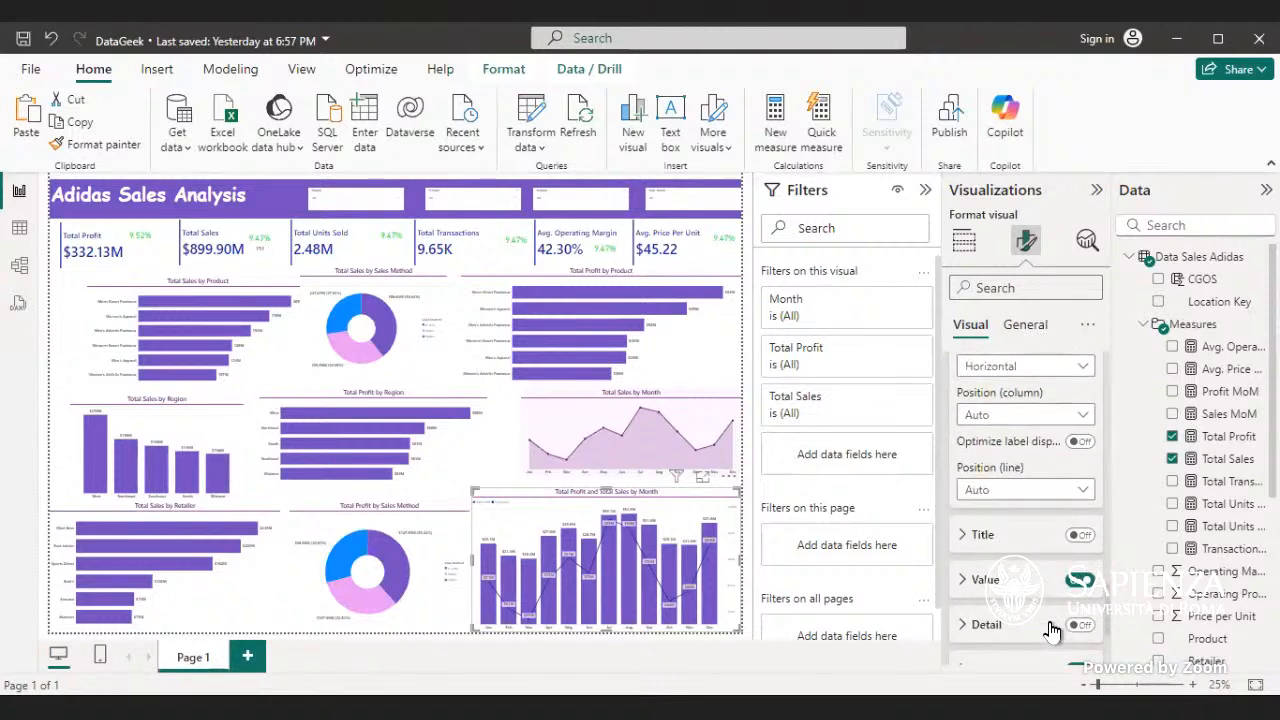
{"action": "left_click", "coordinate": [1028, 583]}
{"action": "scroll", "coordinate": [1027, 590], "scroll_direction": "down", "scroll_amount": 3}
{"action": "scroll", "coordinate": [1025, 597], "scroll_direction": "down", "scroll_amount": 2}
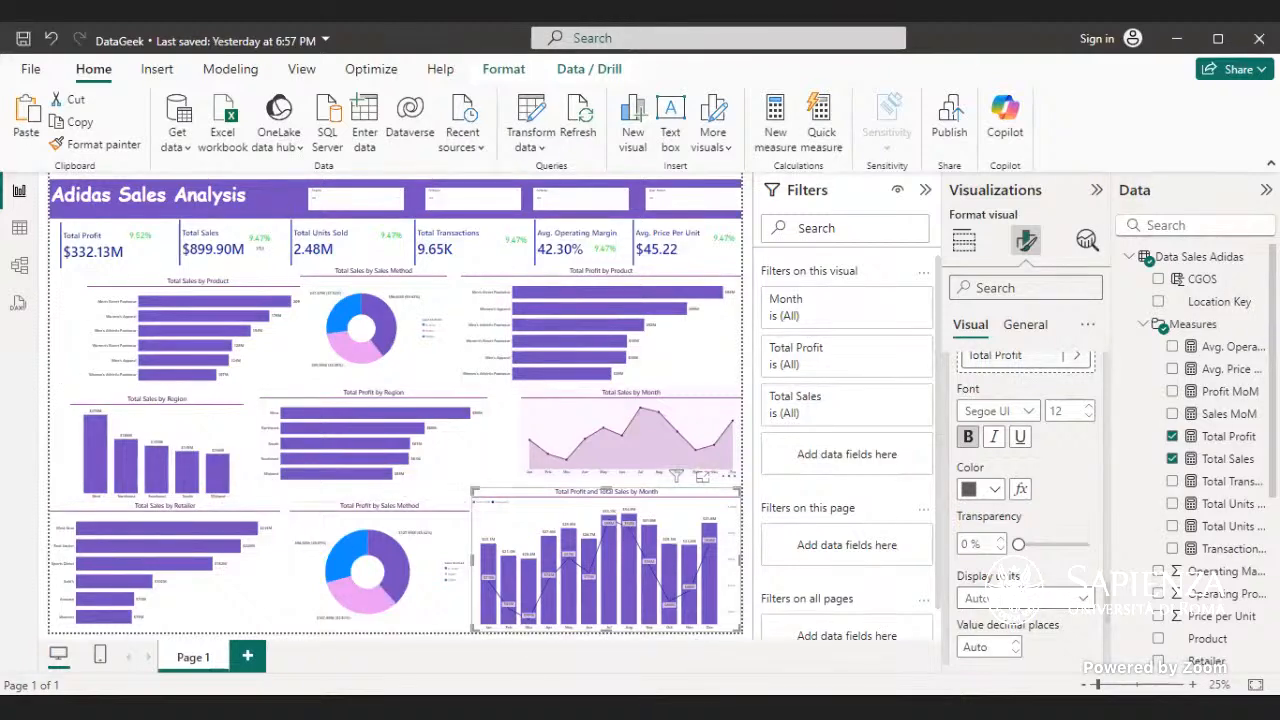
{"action": "scroll", "coordinate": [1030, 473], "scroll_direction": "up", "scroll_amount": 5}
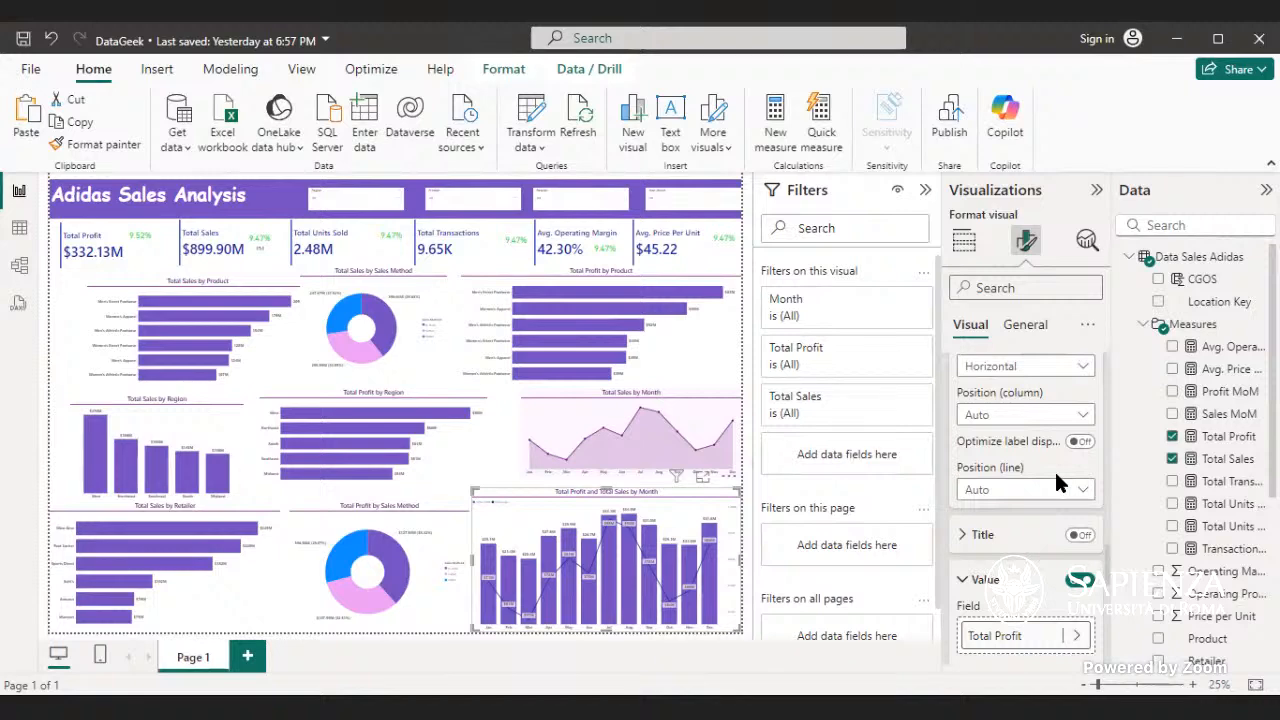
- Review the monthly profit and sales combo chart's formatting options, from data labels and lines back to the secondary y-axis range
{"action": "scroll", "coordinate": [1062, 484], "scroll_direction": "up", "scroll_amount": 4}
{"action": "scroll", "coordinate": [1062, 484], "scroll_direction": "up", "scroll_amount": 3}
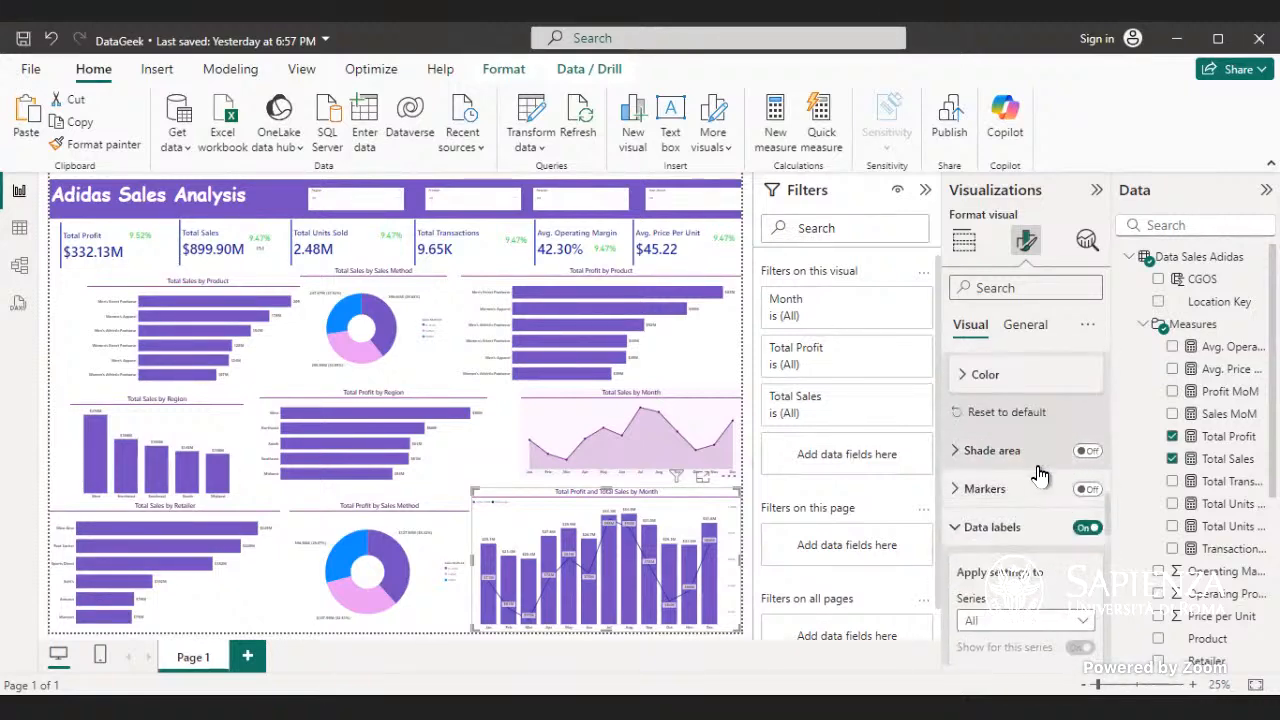
{"action": "scroll", "coordinate": [1040, 470], "scroll_direction": "up", "scroll_amount": 6}
{"action": "scroll", "coordinate": [1038, 468], "scroll_direction": "up", "scroll_amount": 4}
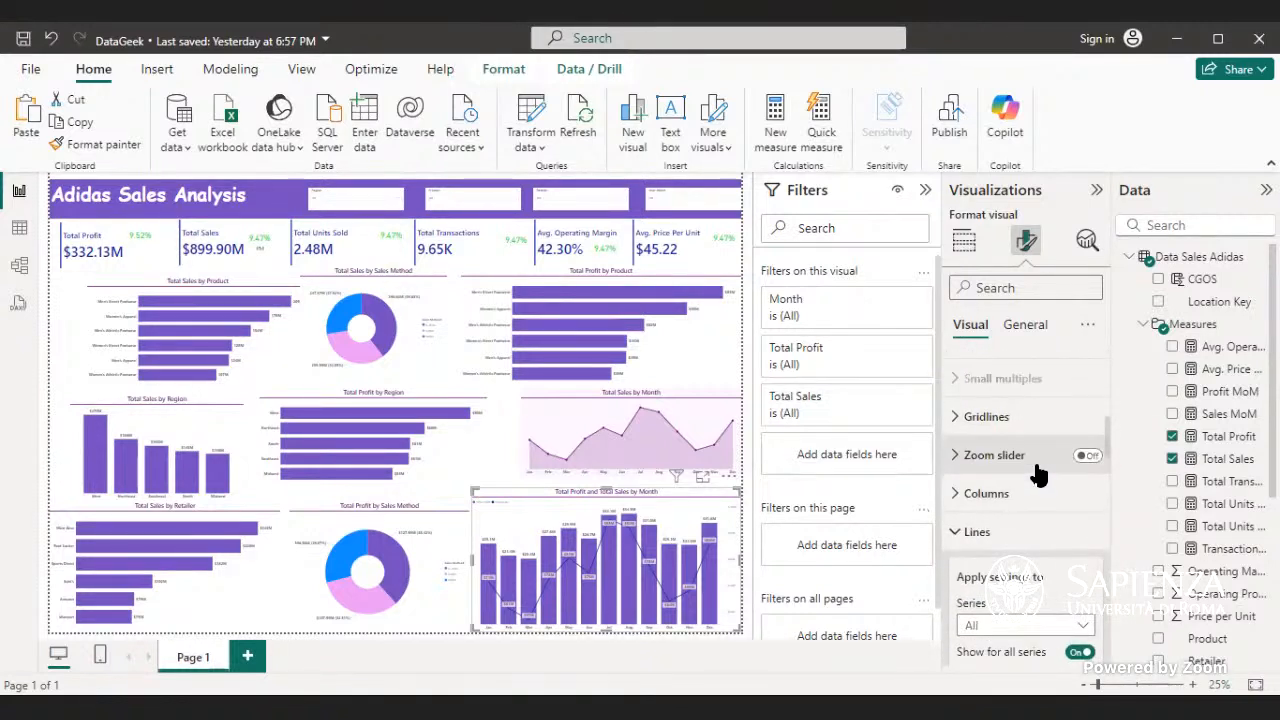
{"action": "scroll", "coordinate": [1038, 475], "scroll_direction": "up", "scroll_amount": 4}
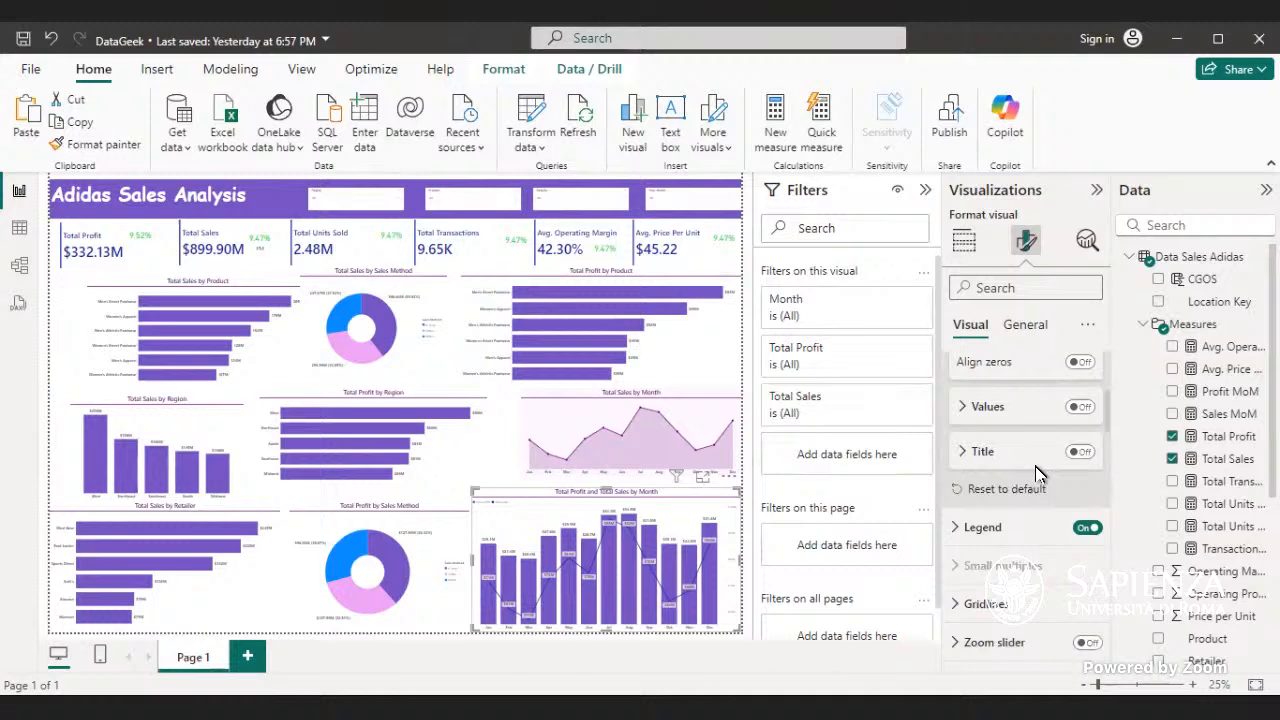
{"action": "scroll", "coordinate": [1035, 466], "scroll_direction": "up", "scroll_amount": 2}
{"action": "scroll", "coordinate": [1038, 473], "scroll_direction": "up", "scroll_amount": 4}
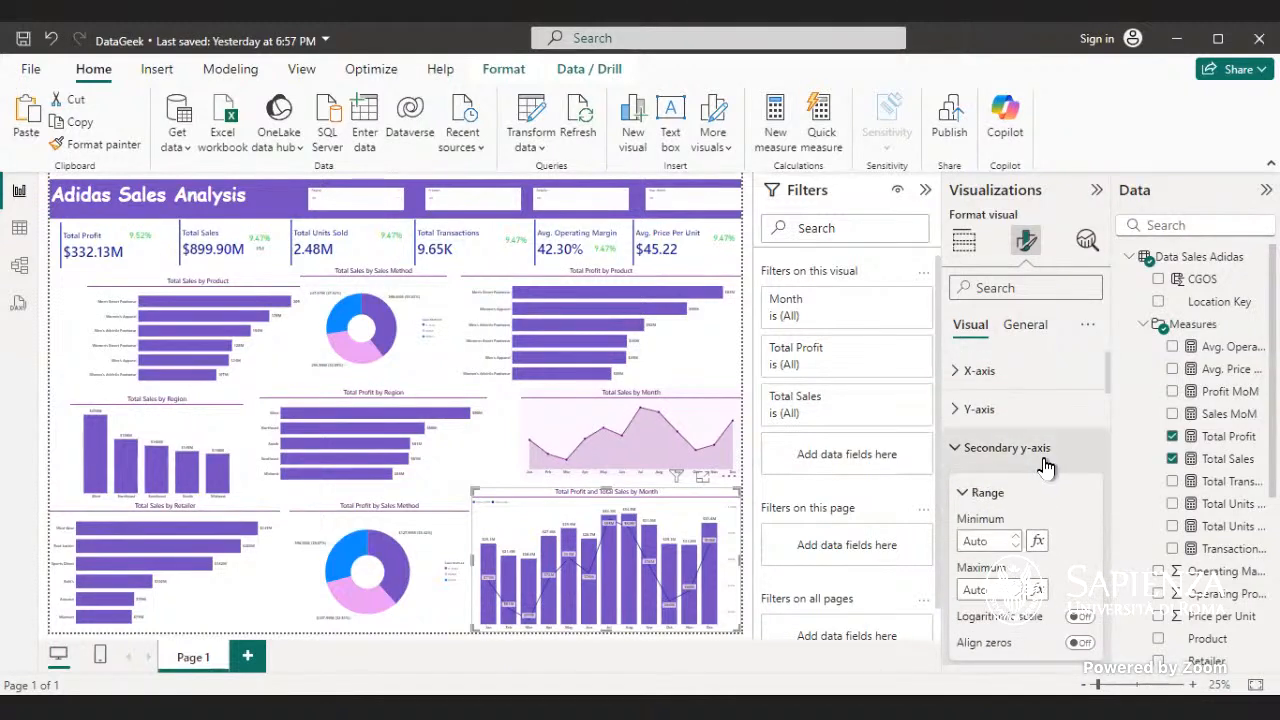
{"action": "scroll", "coordinate": [1050, 460], "scroll_direction": "down", "scroll_amount": 2}
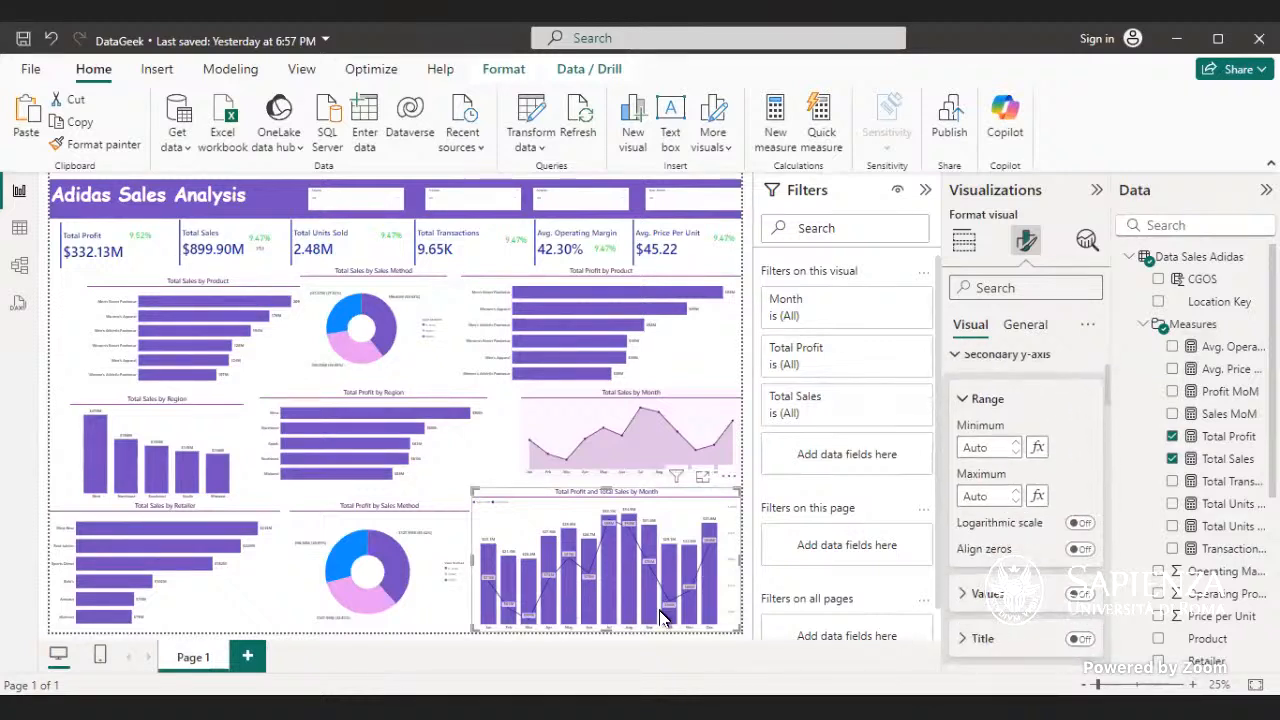
{"action": "mouse_move", "coordinate": [668, 613]}
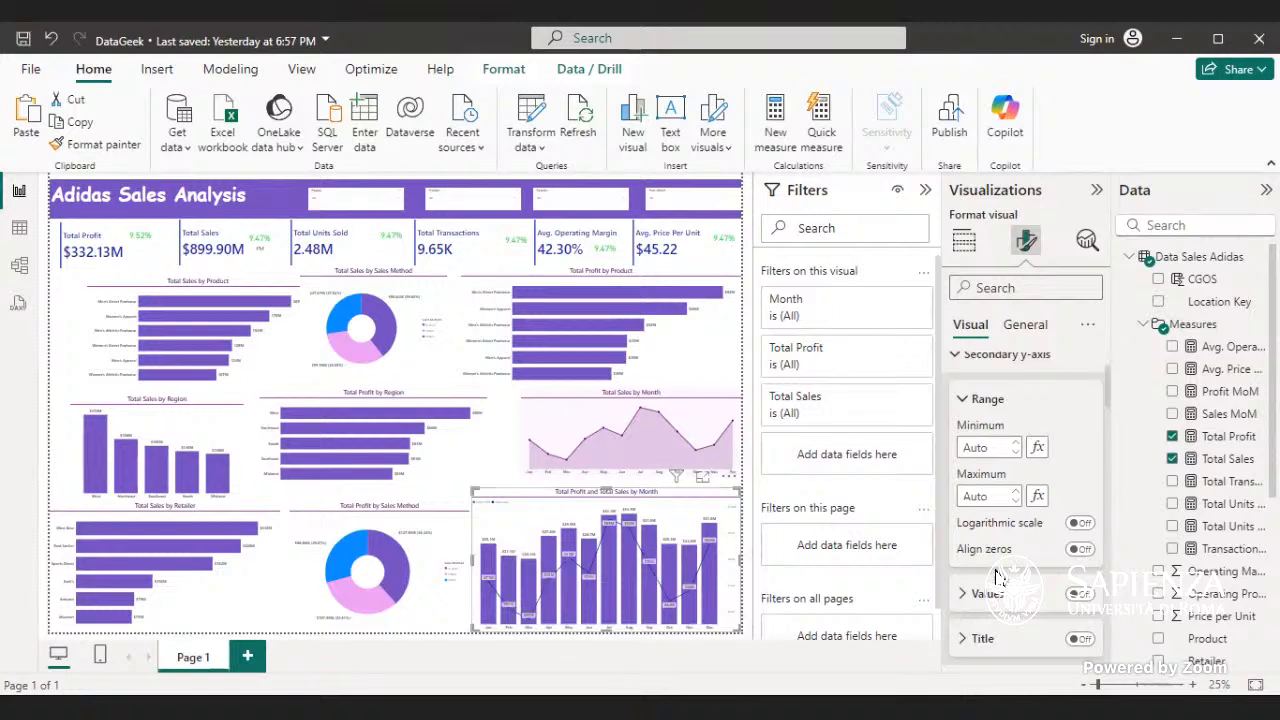
{"action": "scroll", "coordinate": [1000, 575], "scroll_direction": "down", "scroll_amount": 4}
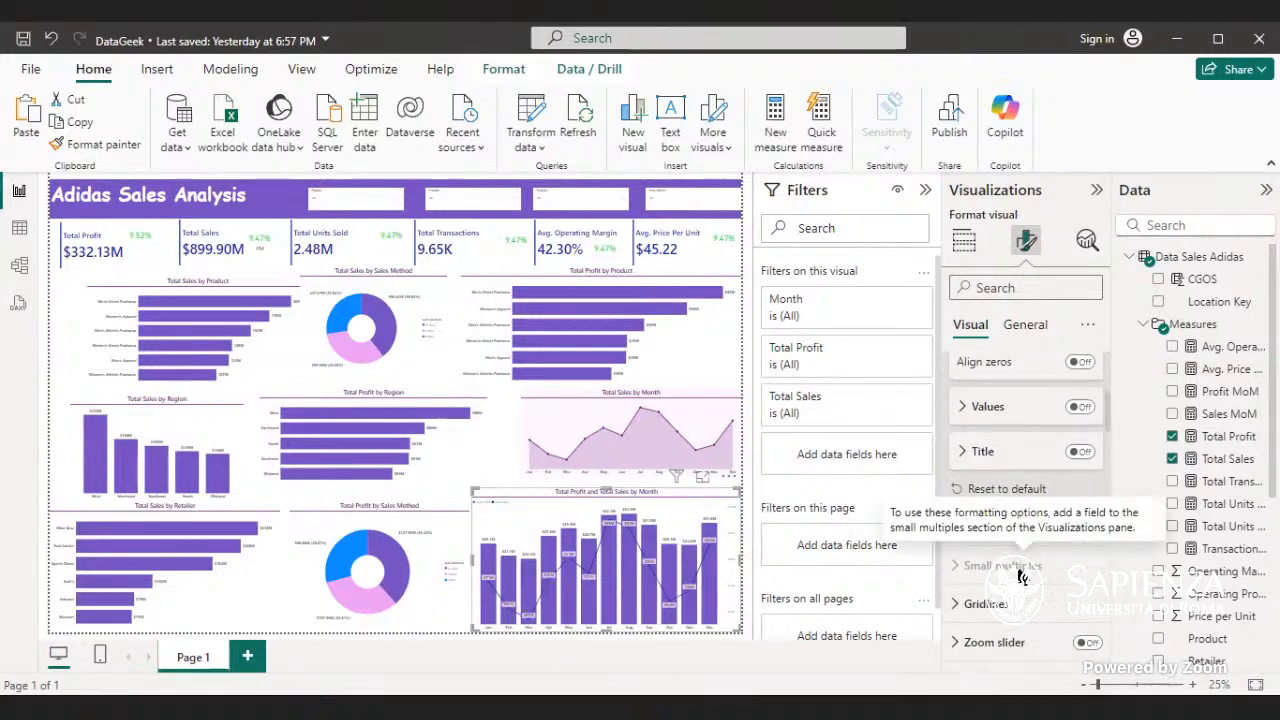
- Try the monthly profit and sales combo chart without its legend and restore it
{"action": "left_click", "coordinate": [1020, 528]}
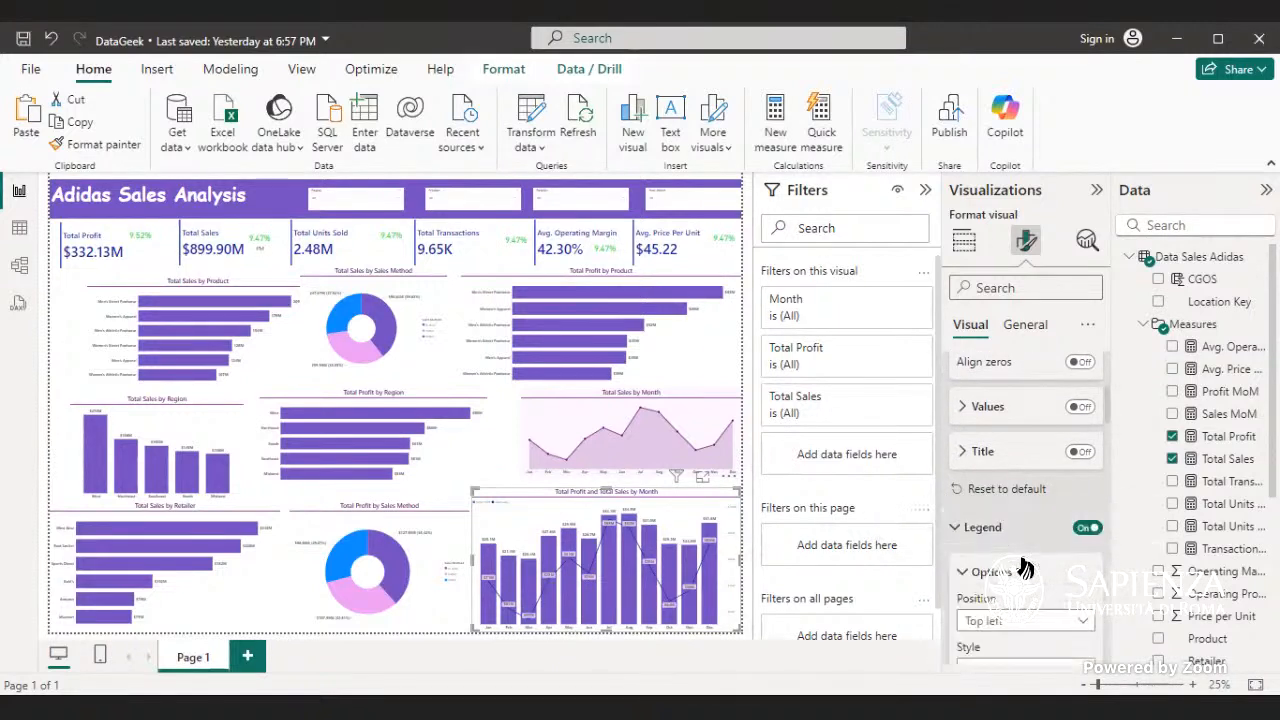
{"action": "left_click", "coordinate": [1085, 536]}
{"action": "left_click", "coordinate": [1083, 533]}
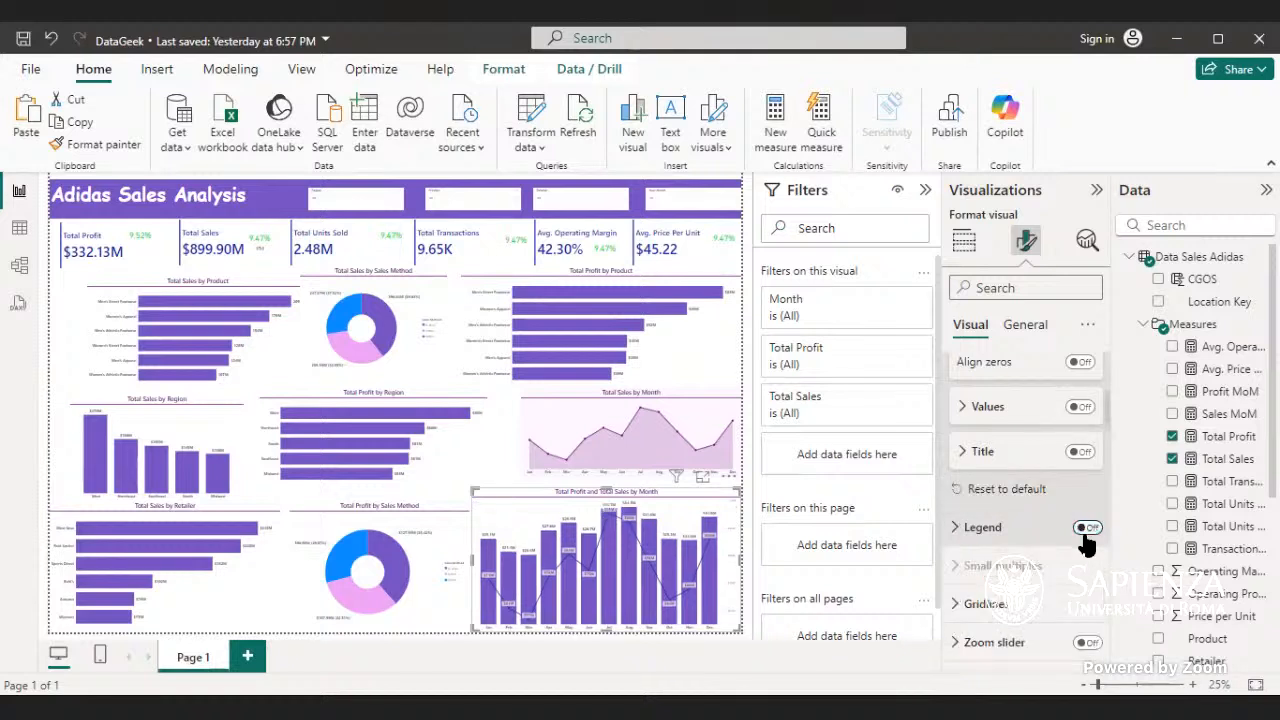
{"action": "left_click", "coordinate": [1084, 530]}
- Try the Bevel and Miter join types on the combo chart's Total Sales line and return to Round
{"action": "scroll", "coordinate": [1052, 540], "scroll_direction": "down", "scroll_amount": 5}
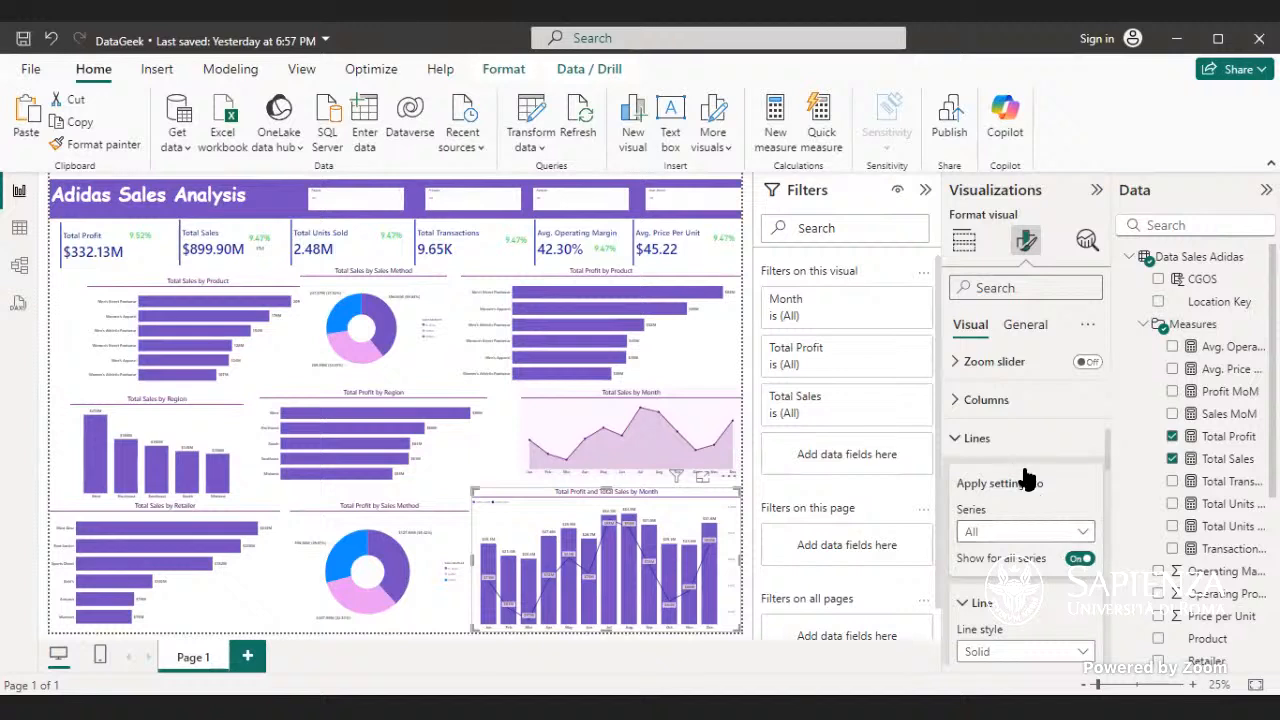
{"action": "scroll", "coordinate": [1032, 588], "scroll_direction": "down", "scroll_amount": 2}
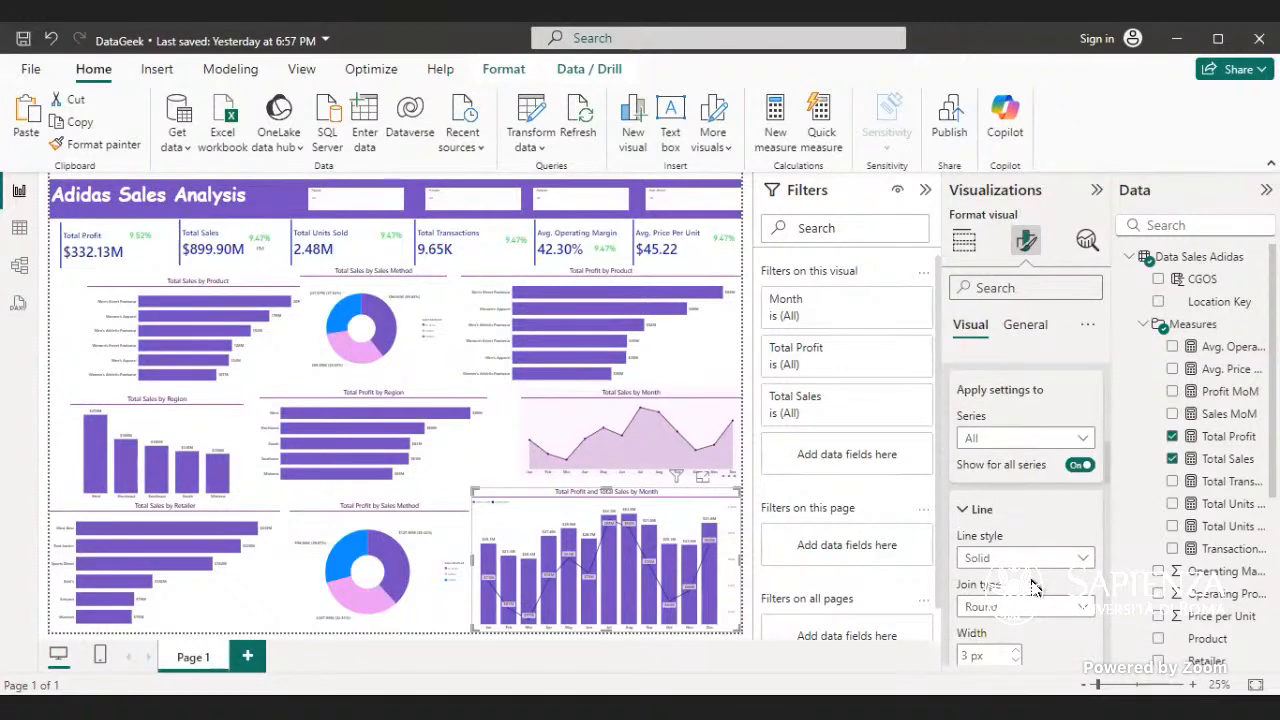
{"action": "scroll", "coordinate": [1062, 590], "scroll_direction": "down", "scroll_amount": 2}
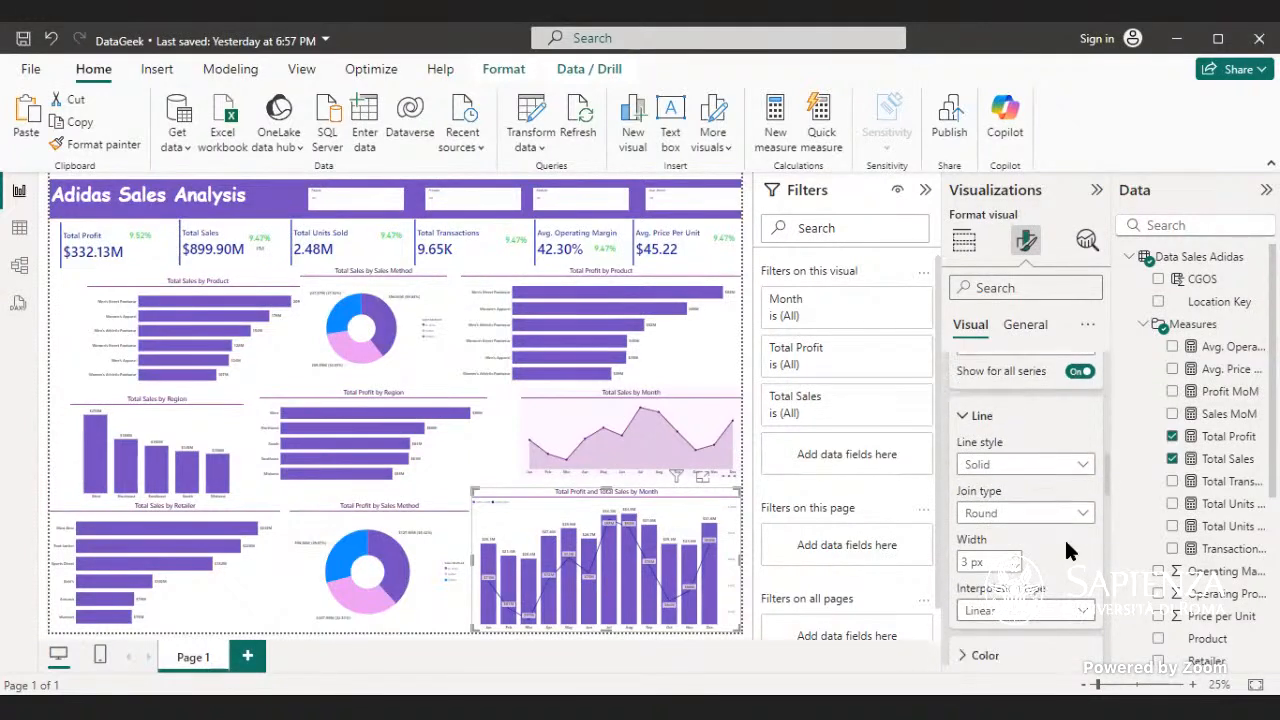
{"action": "left_click", "coordinate": [1084, 520]}
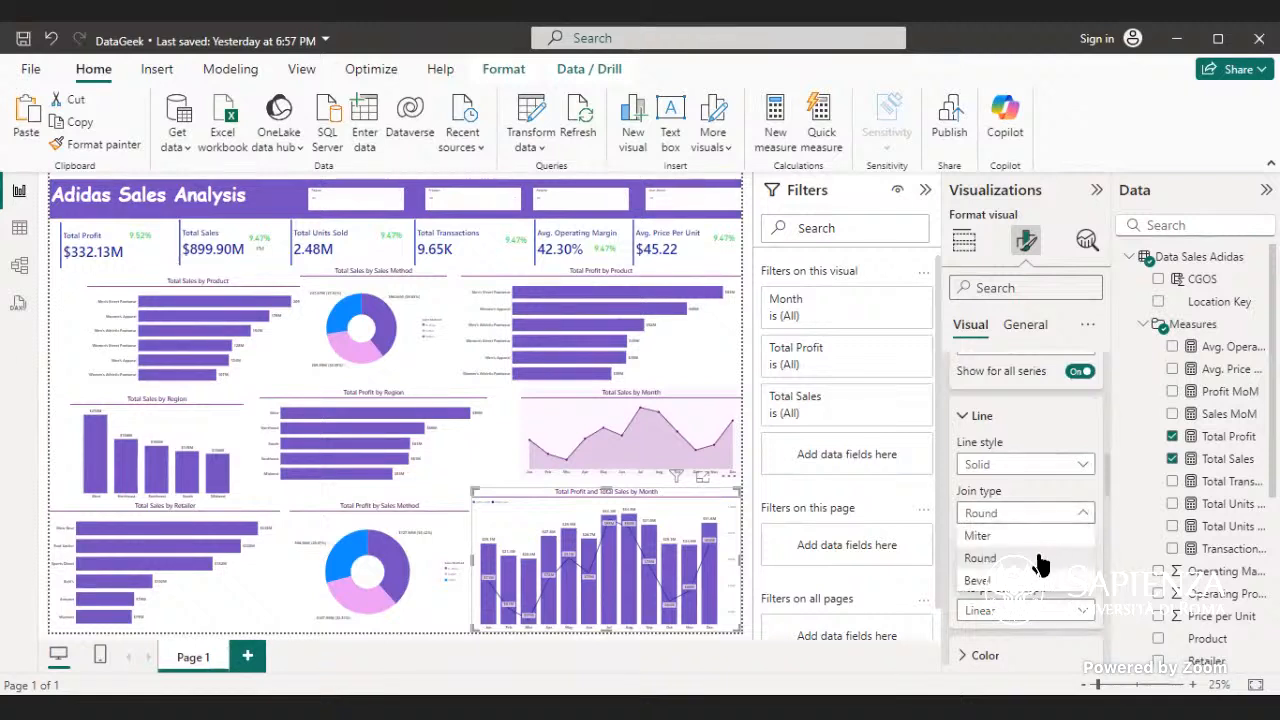
{"action": "left_click", "coordinate": [1026, 585]}
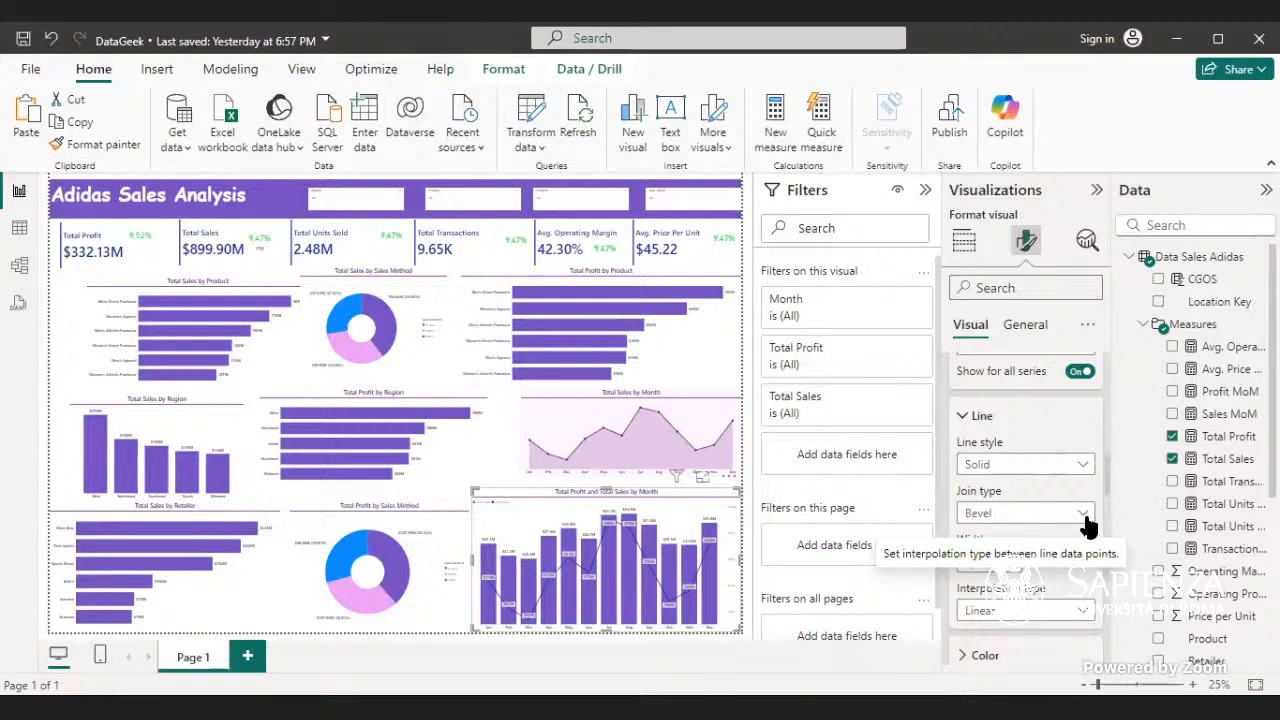
{"action": "left_click", "coordinate": [1046, 517]}
{"action": "left_click", "coordinate": [1040, 536]}
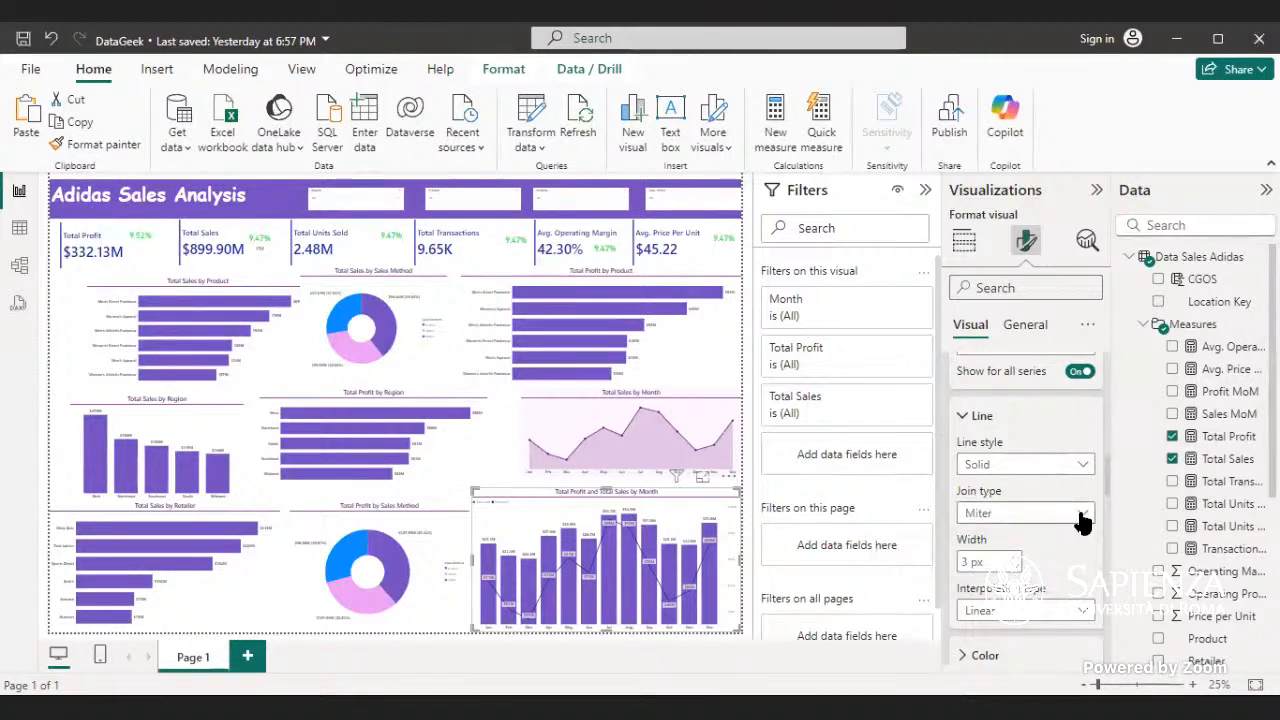
{"action": "left_click", "coordinate": [1080, 513]}
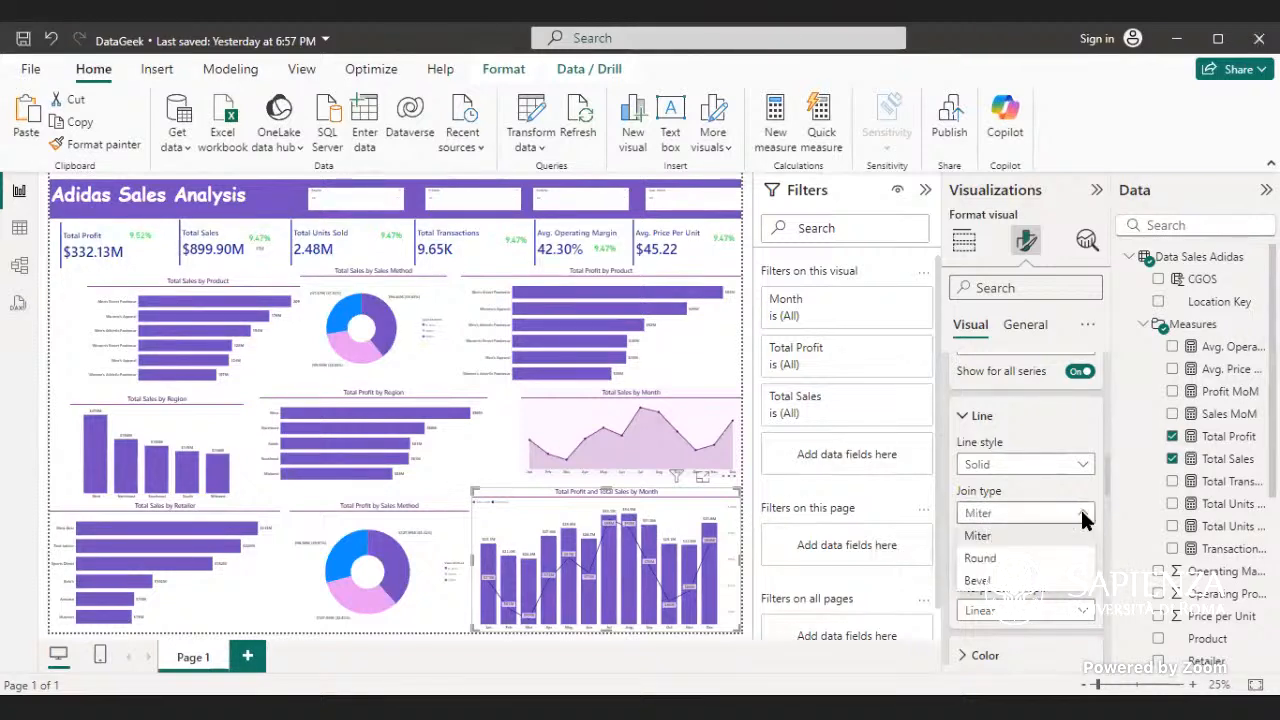
{"action": "left_click", "coordinate": [1031, 559]}
- Set the combo chart's Total Sales line to a custom pale teal color, #C7E4DF
{"action": "scroll", "coordinate": [1041, 570], "scroll_direction": "down", "scroll_amount": 1}
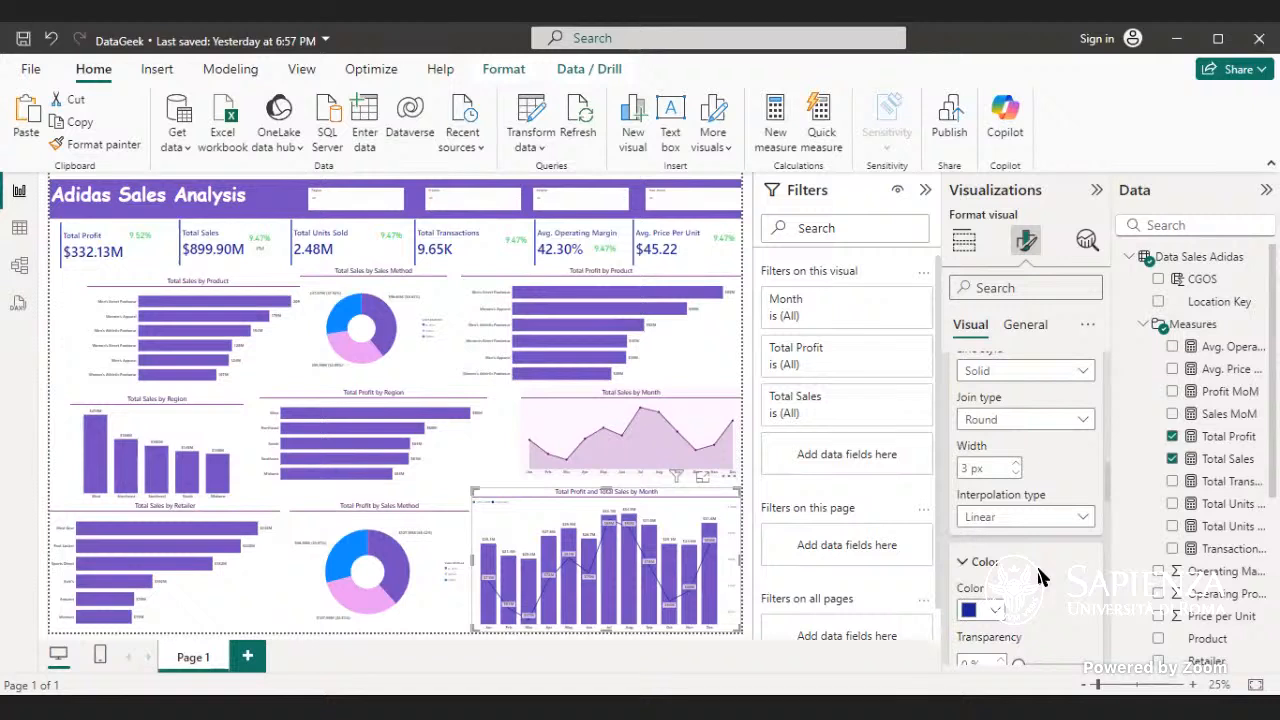
{"action": "scroll", "coordinate": [1030, 560], "scroll_direction": "down", "scroll_amount": 2}
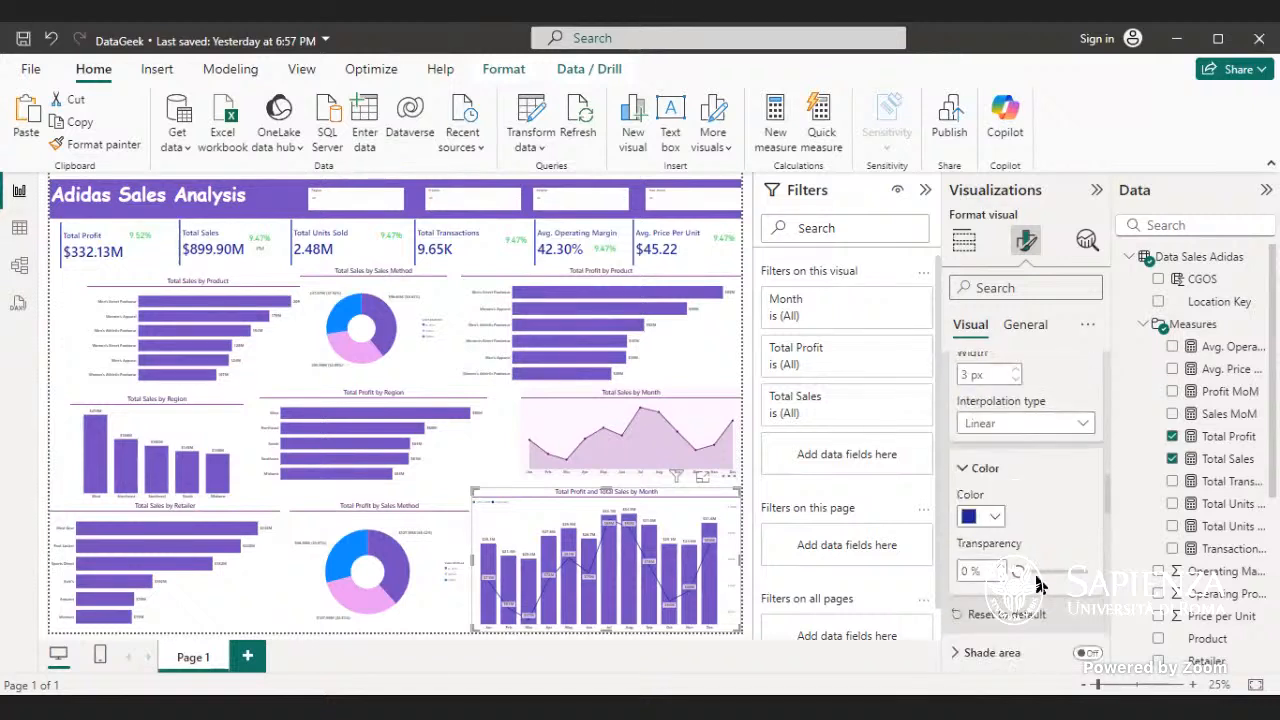
{"action": "left_click", "coordinate": [988, 520]}
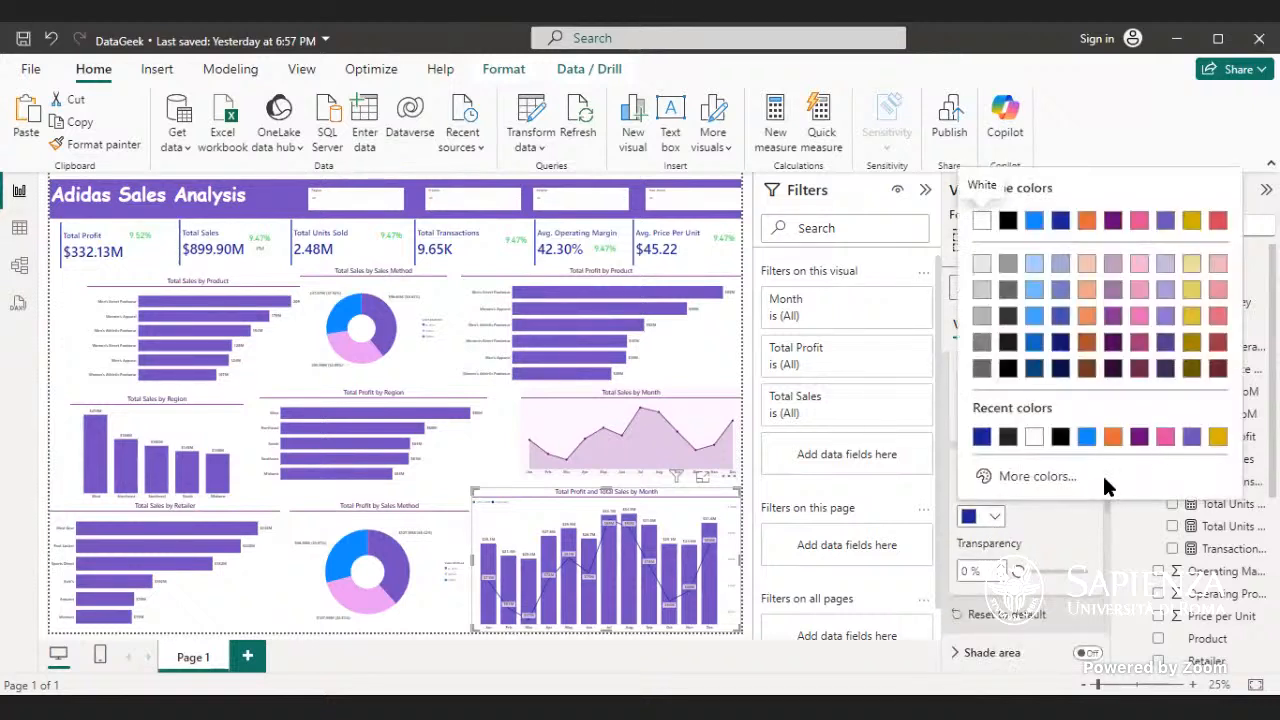
{"action": "left_click", "coordinate": [1053, 477]}
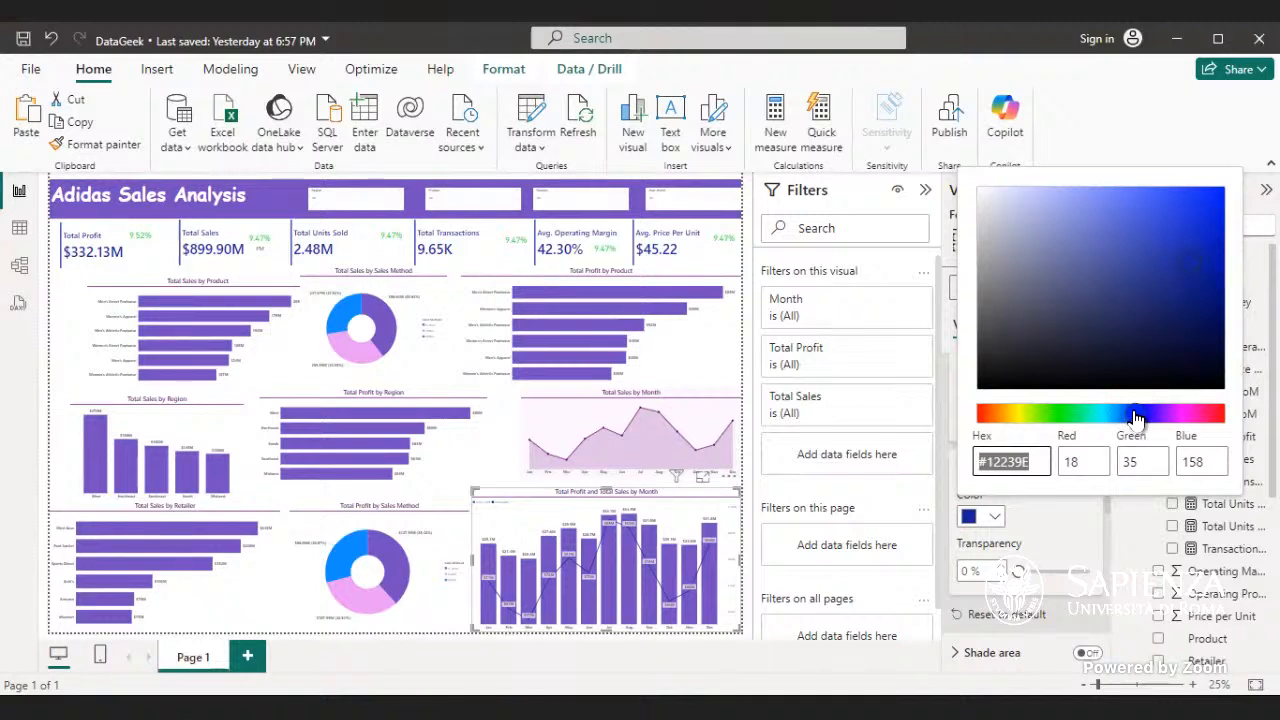
{"action": "left_click", "coordinate": [1168, 414]}
{"action": "left_click_drag", "start_coordinate": [1170, 415], "coordinate": [1183, 413]}
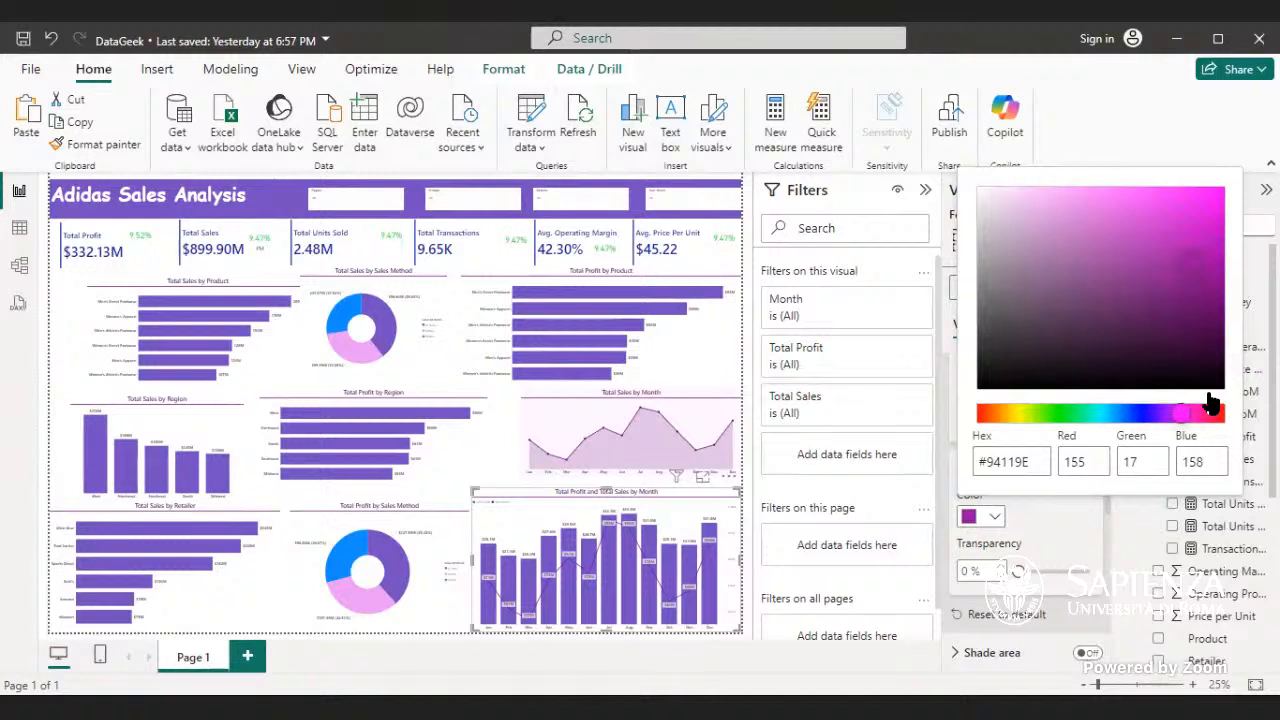
{"action": "left_click_drag", "start_coordinate": [1022, 226], "coordinate": [1014, 217]}
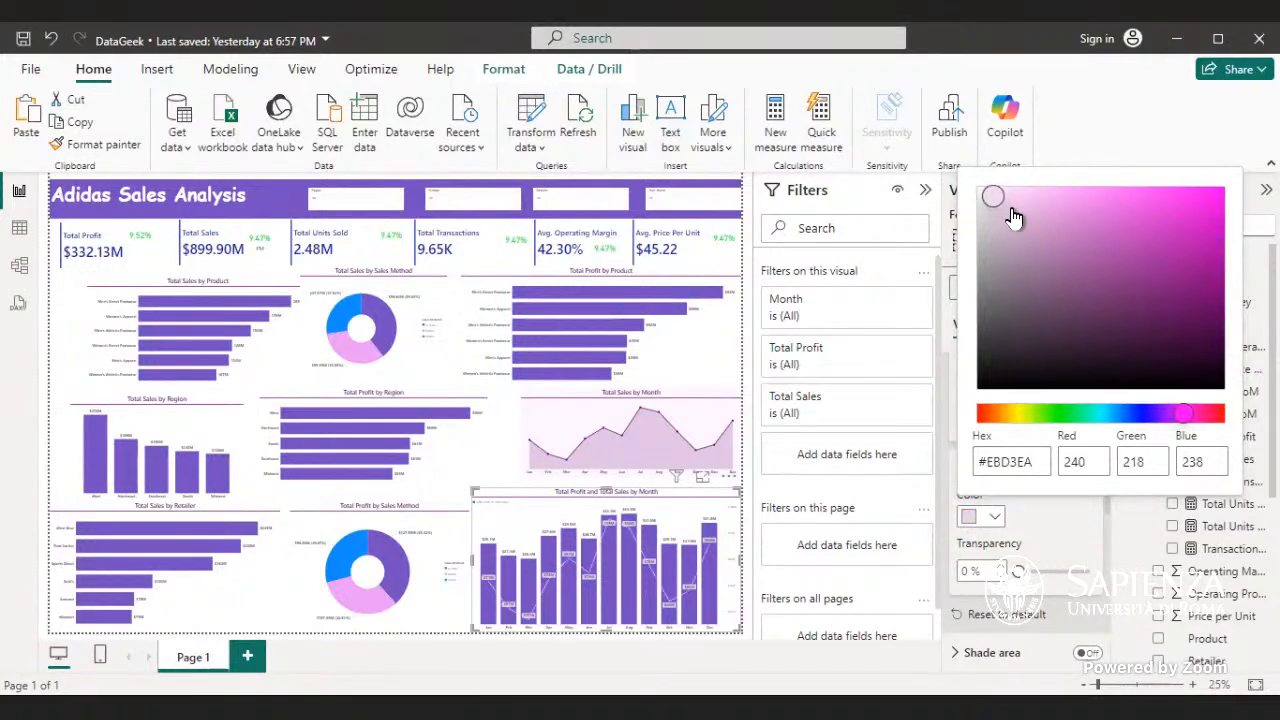
{"action": "left_click_drag", "start_coordinate": [1013, 217], "coordinate": [980, 193]}
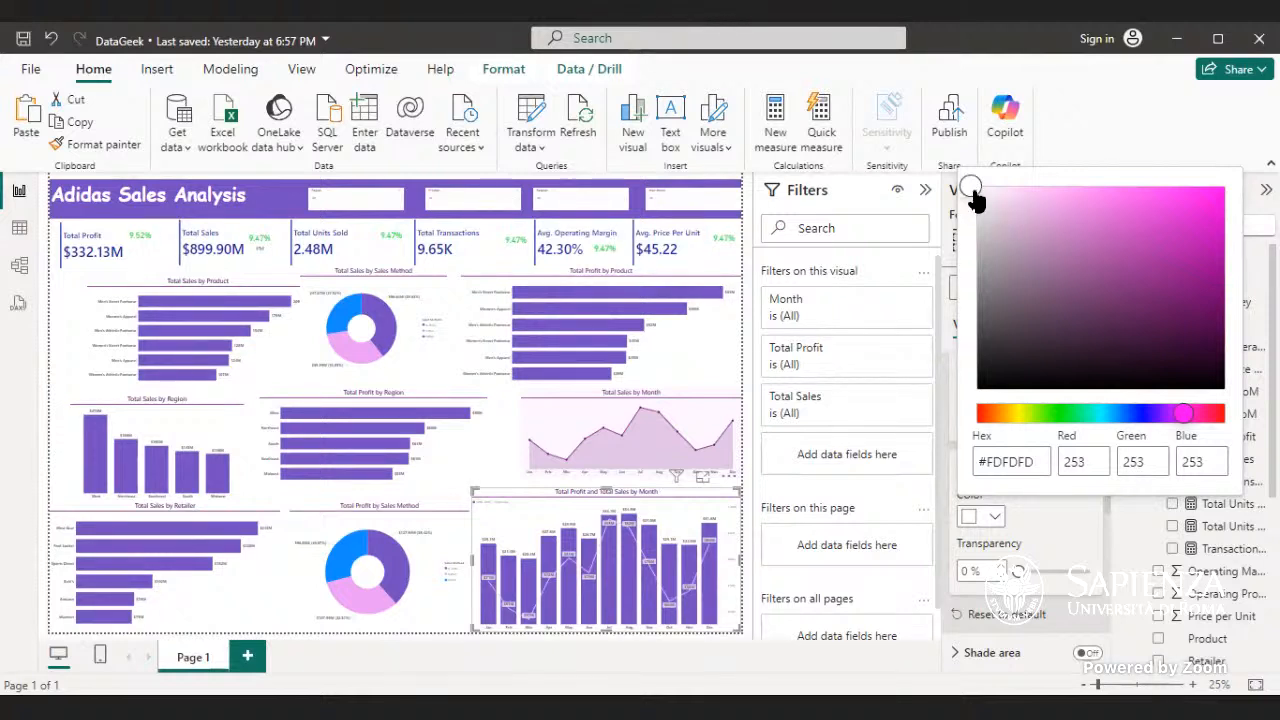
{"action": "left_click_drag", "start_coordinate": [972, 185], "coordinate": [1006, 214]}
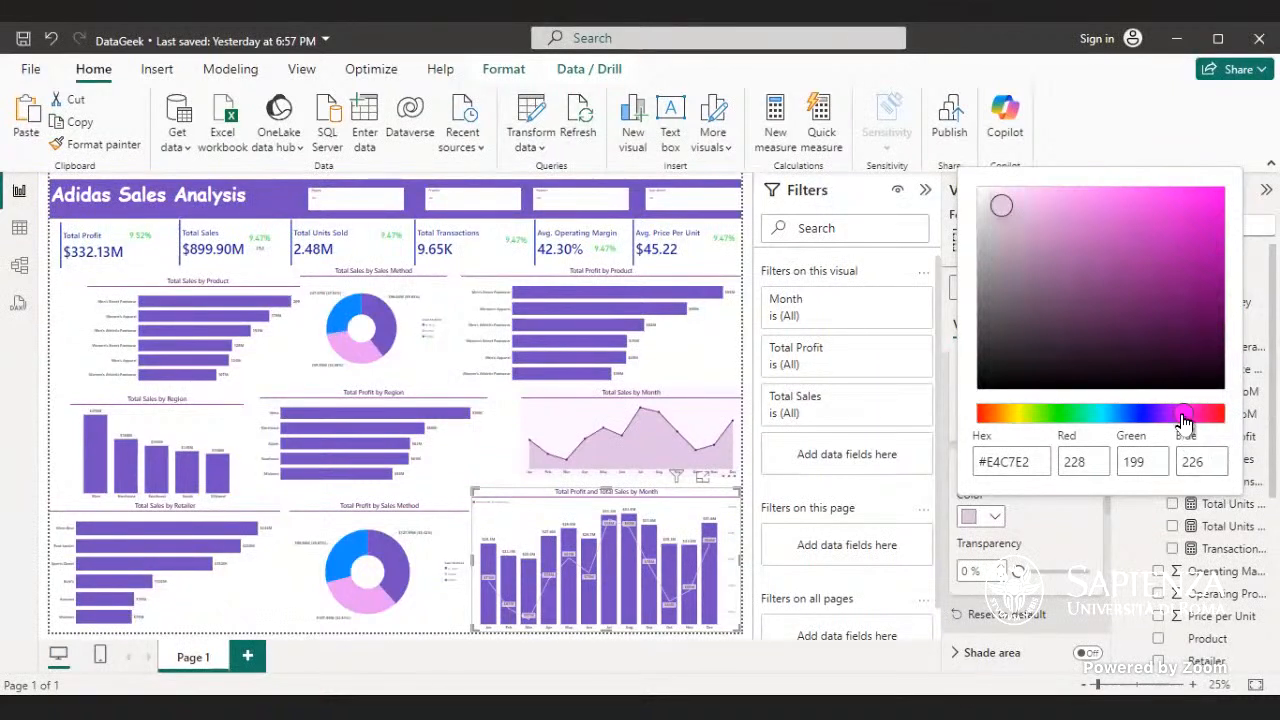
{"action": "left_click_drag", "start_coordinate": [1182, 418], "coordinate": [1095, 433]}
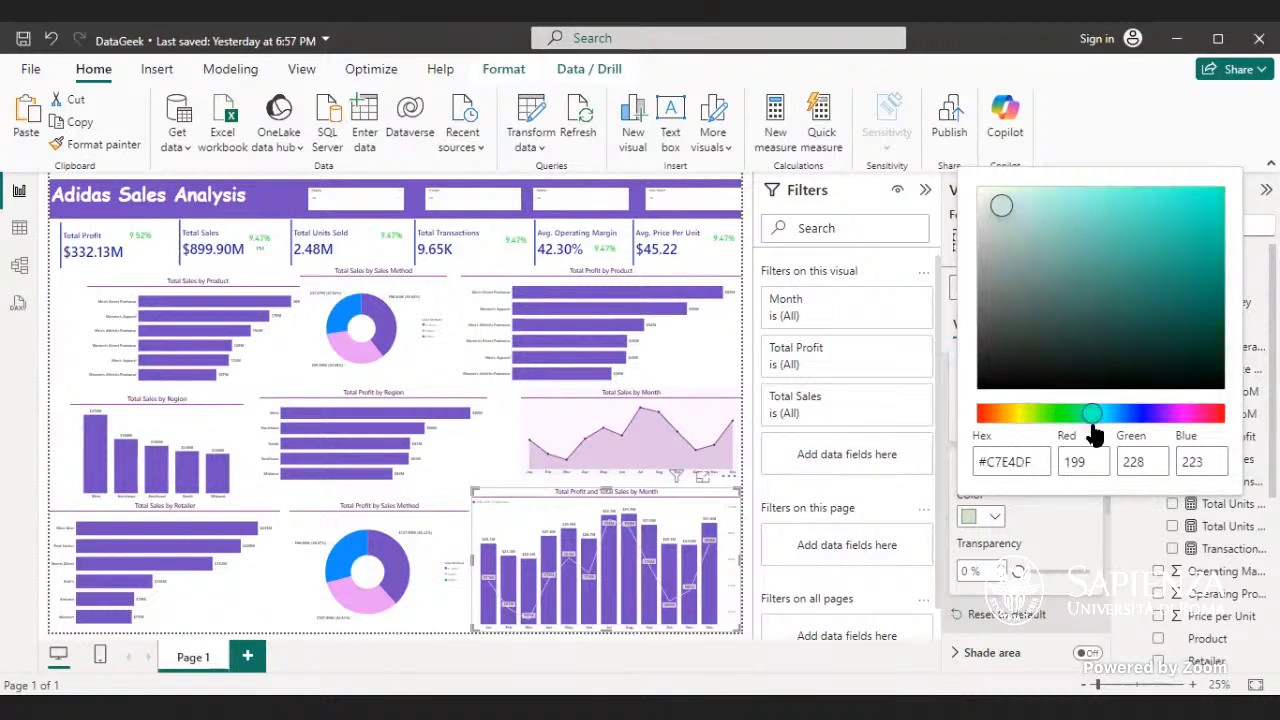
{"action": "left_click", "coordinate": [1068, 520]}
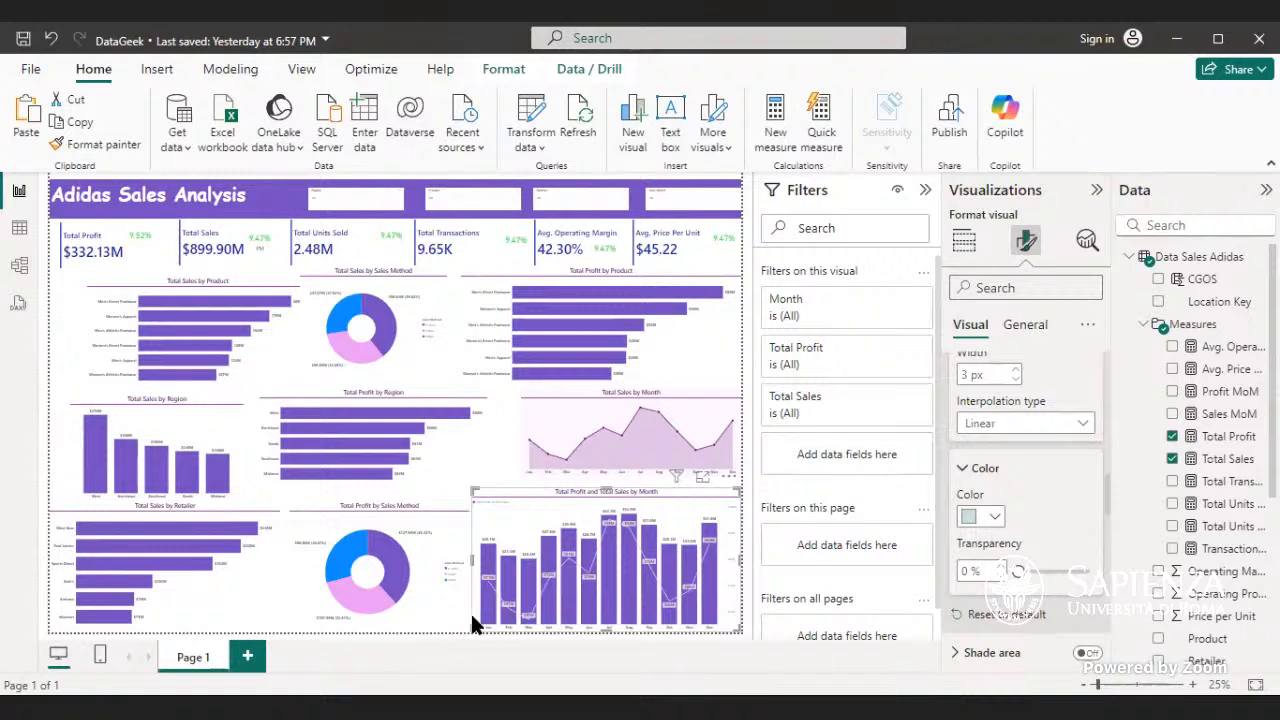
{"action": "mouse_move", "coordinate": [608, 552]}
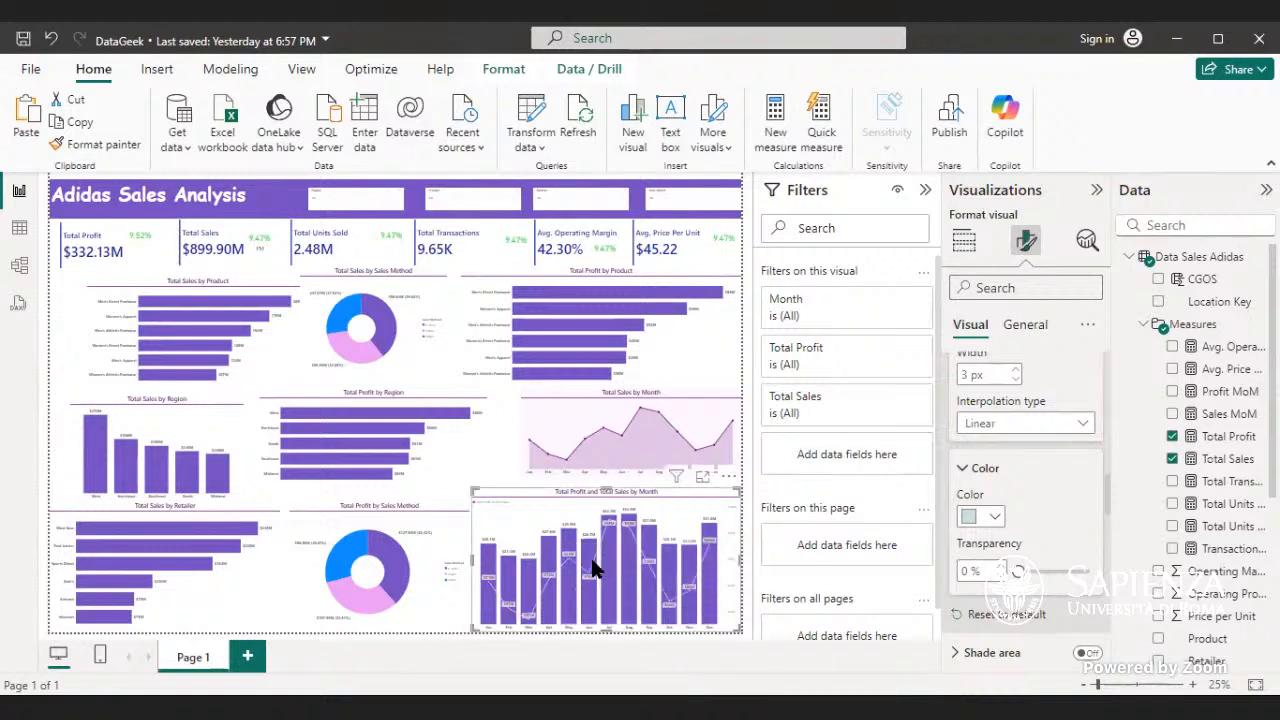
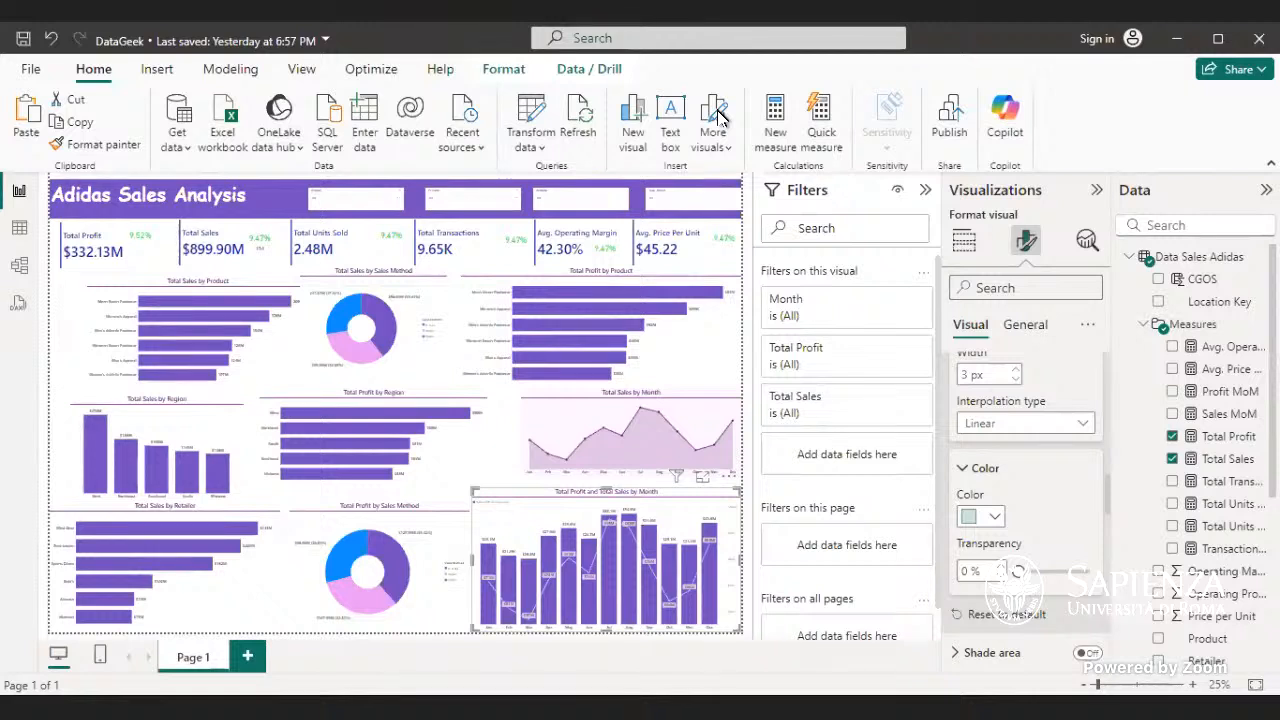
- Try custom purple, pink and pale green (#D5EDD9) shades with 9% transparency on the combo chart's Total Sales line
{"action": "left_click", "coordinate": [994, 516]}
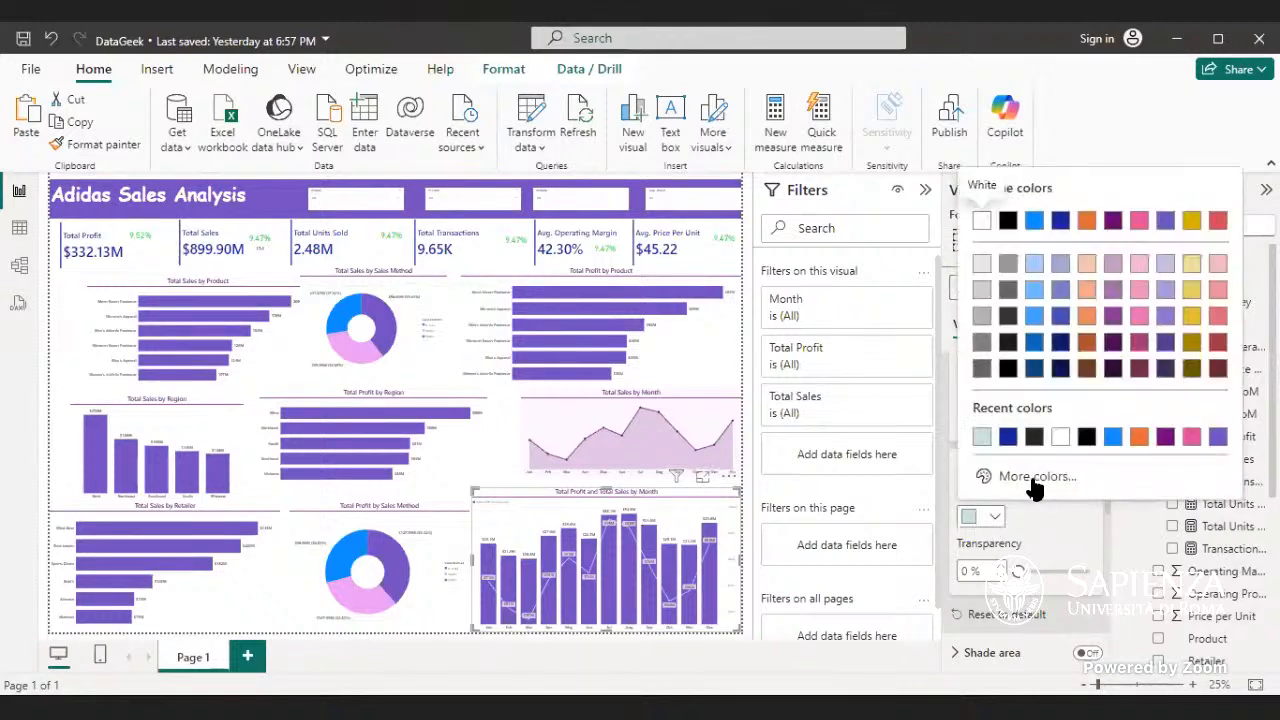
{"action": "left_click", "coordinate": [1035, 478]}
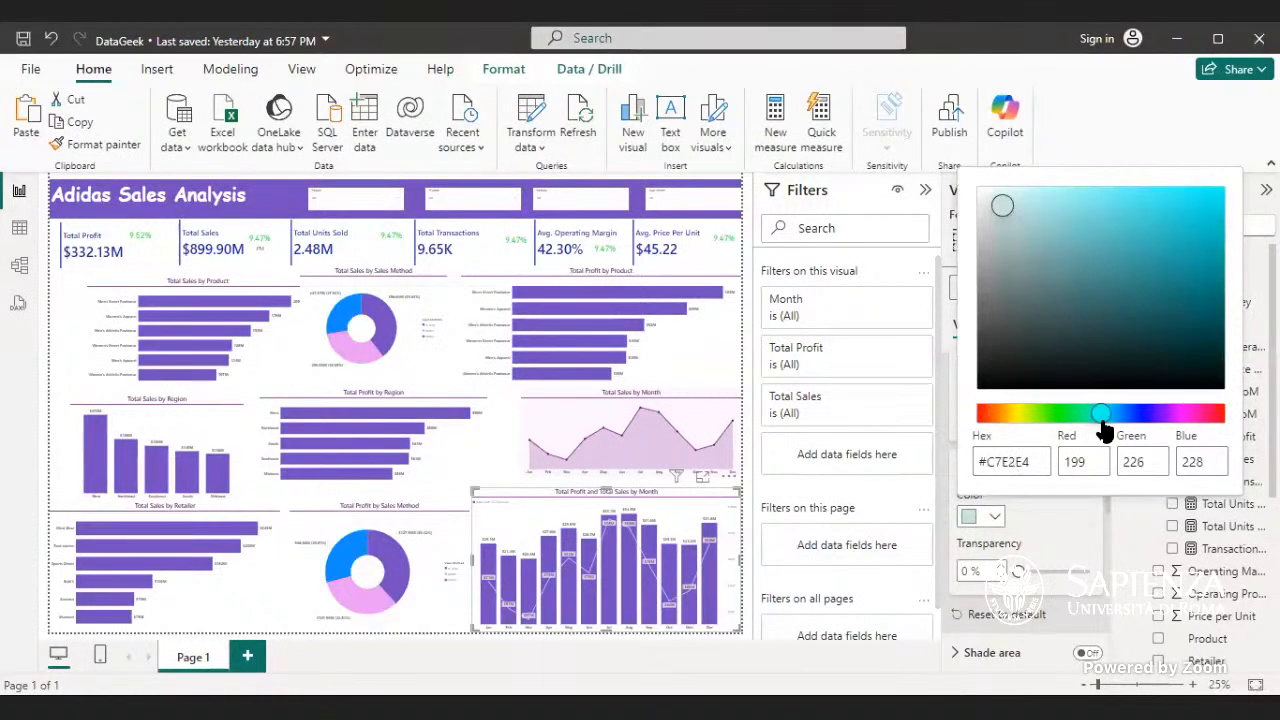
{"action": "left_click_drag", "start_coordinate": [1103, 430], "coordinate": [1108, 432]}
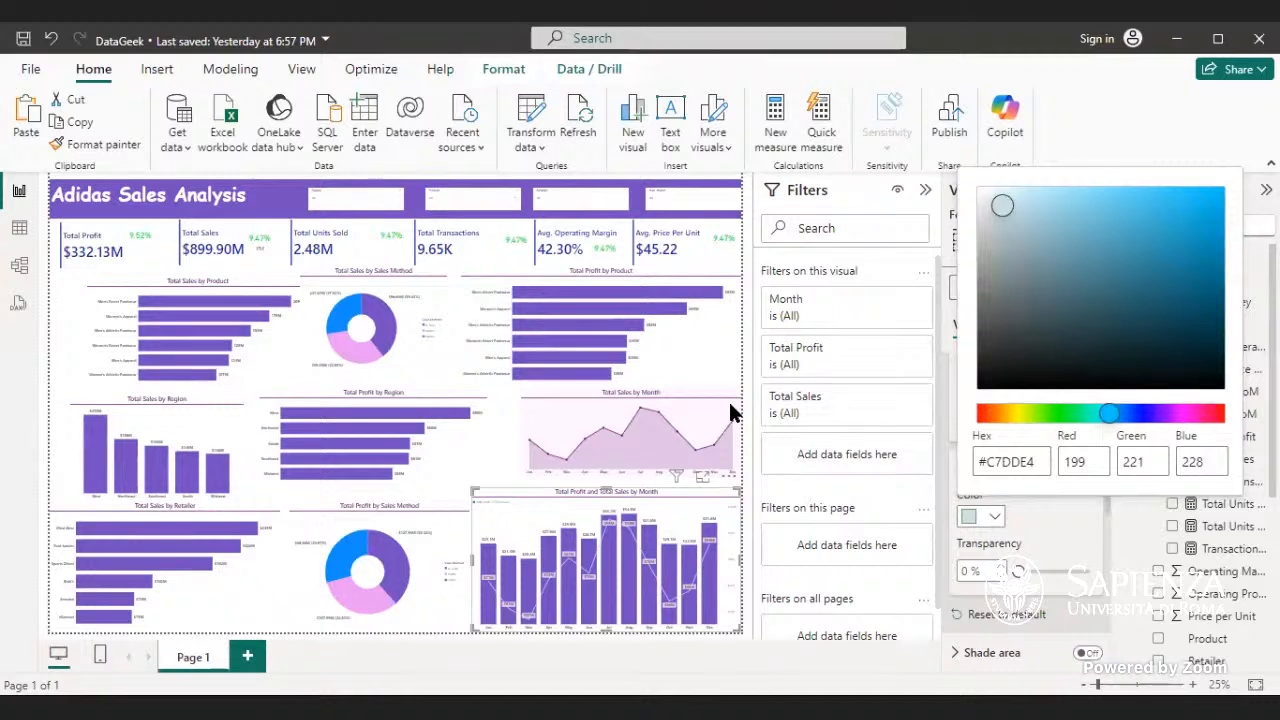
{"action": "left_click_drag", "start_coordinate": [1110, 429], "coordinate": [1163, 428]}
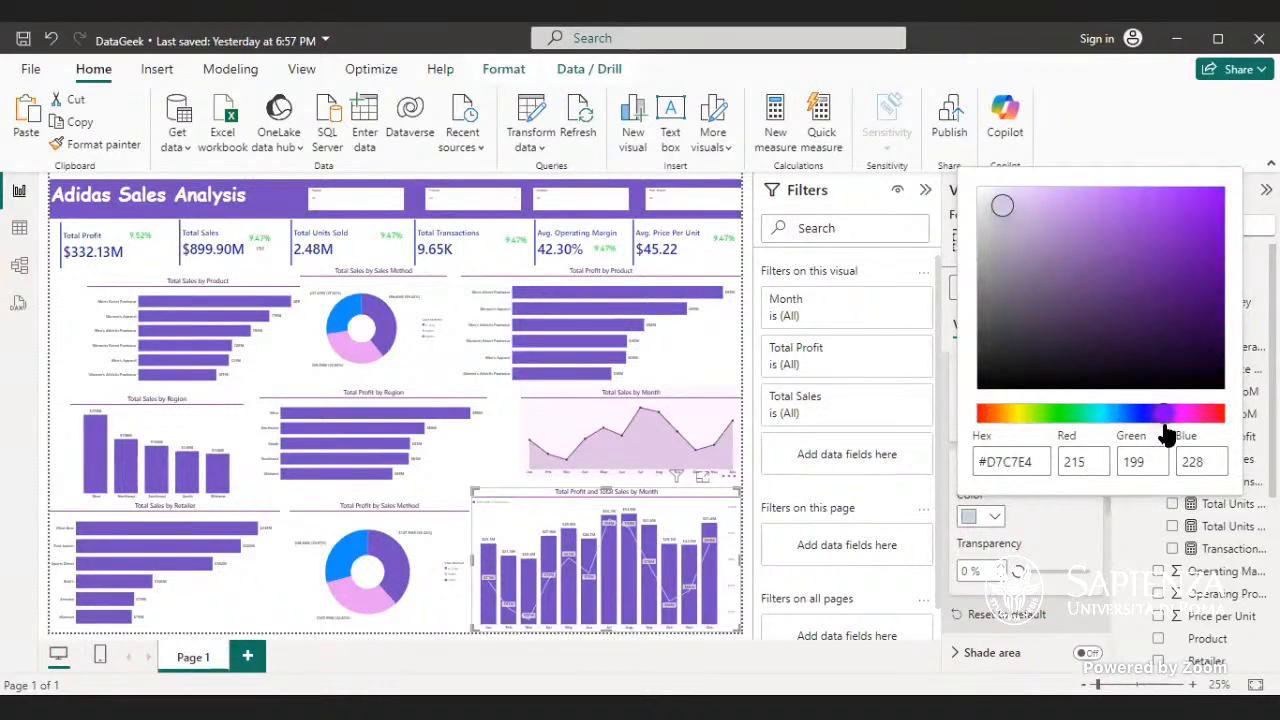
{"action": "left_click_drag", "start_coordinate": [1004, 208], "coordinate": [1101, 238]}
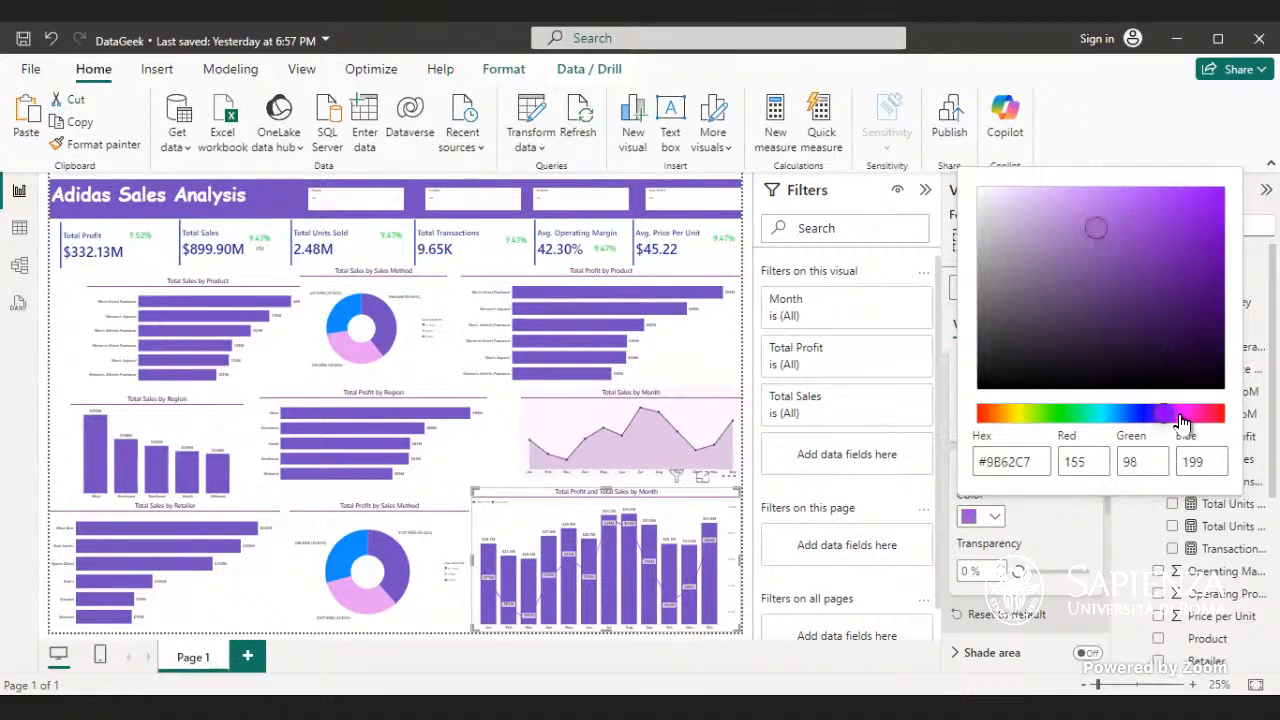
{"action": "left_click_drag", "start_coordinate": [1163, 419], "coordinate": [1185, 425]}
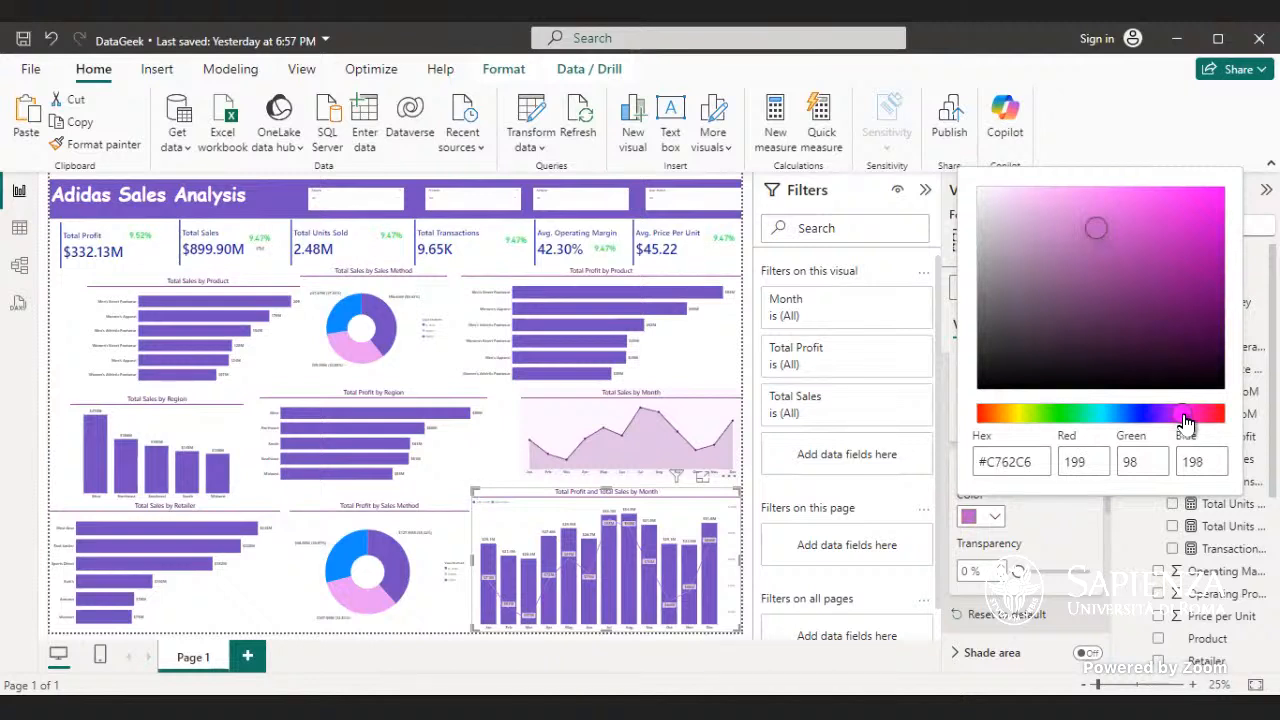
{"action": "left_click_drag", "start_coordinate": [1106, 246], "coordinate": [1012, 207]}
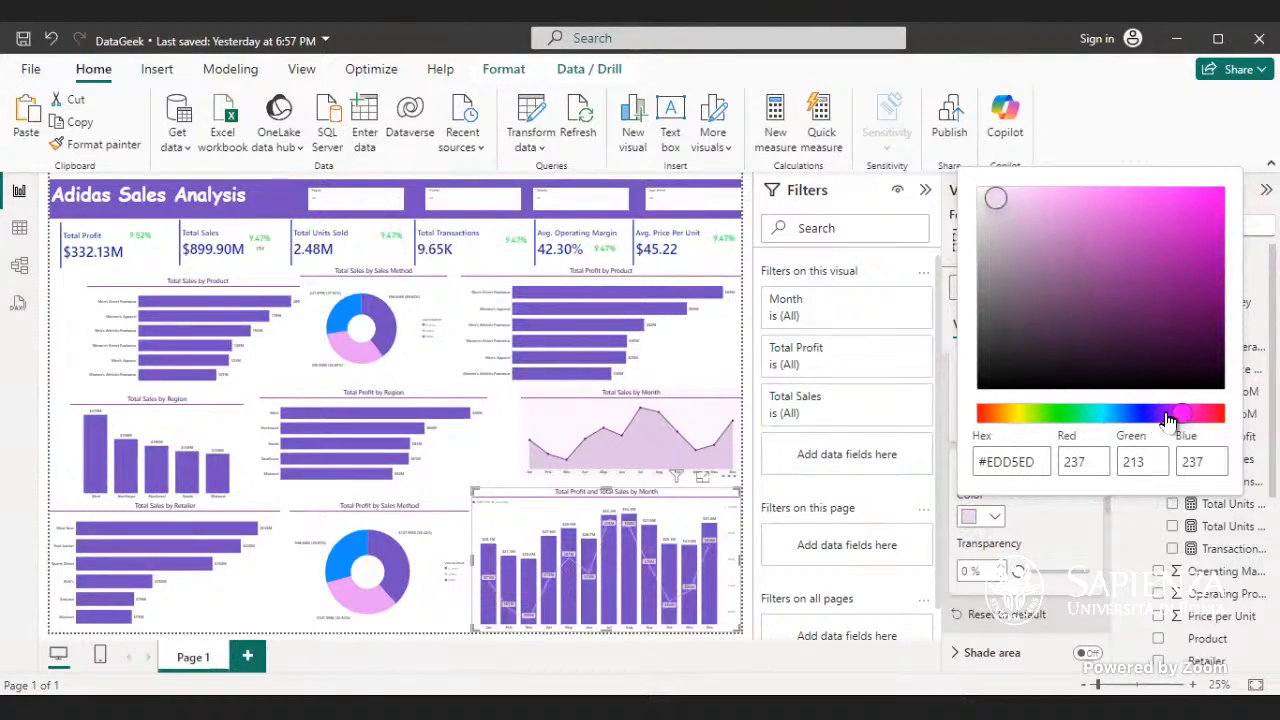
{"action": "left_click_drag", "start_coordinate": [1185, 420], "coordinate": [1066, 420]}
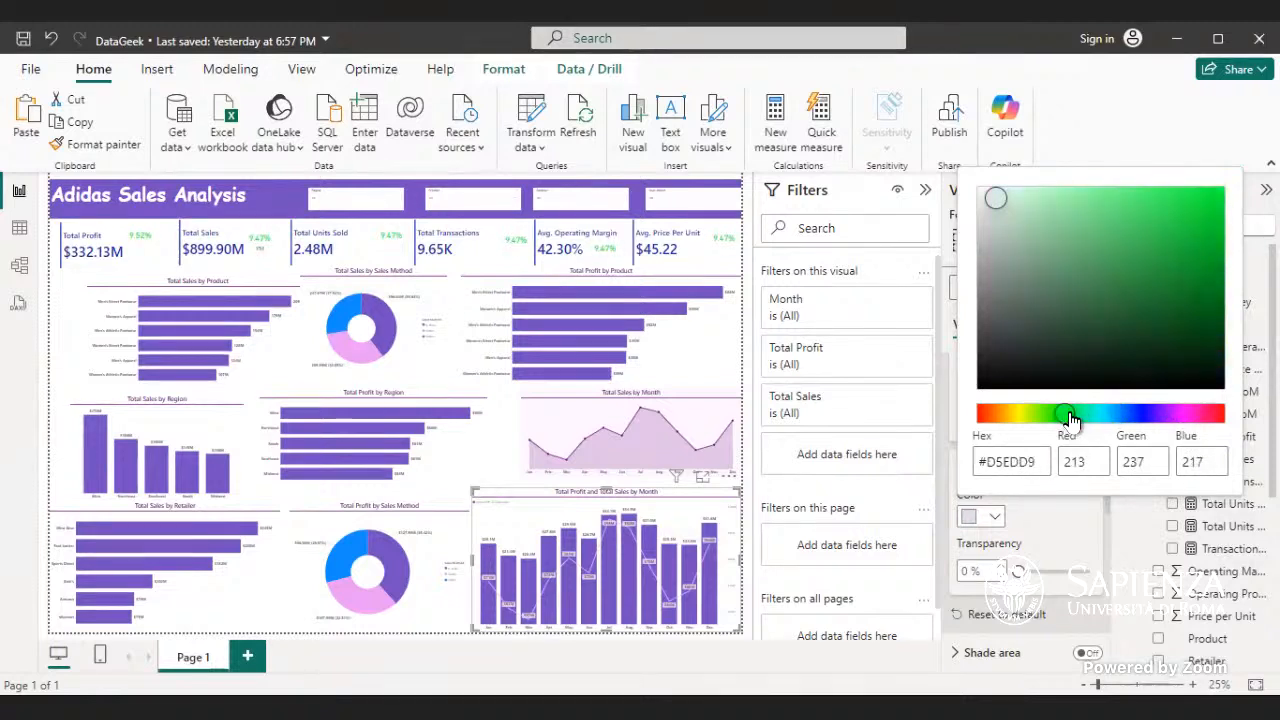
{"action": "left_click", "coordinate": [1013, 567]}
{"action": "mouse_move", "coordinate": [1017, 567]}
{"action": "left_mouse_down"}
{"action": "mouse_move", "coordinate": [1080, 574]}
{"action": "mouse_move", "coordinate": [1024, 570]}
{"action": "left_mouse_up"}
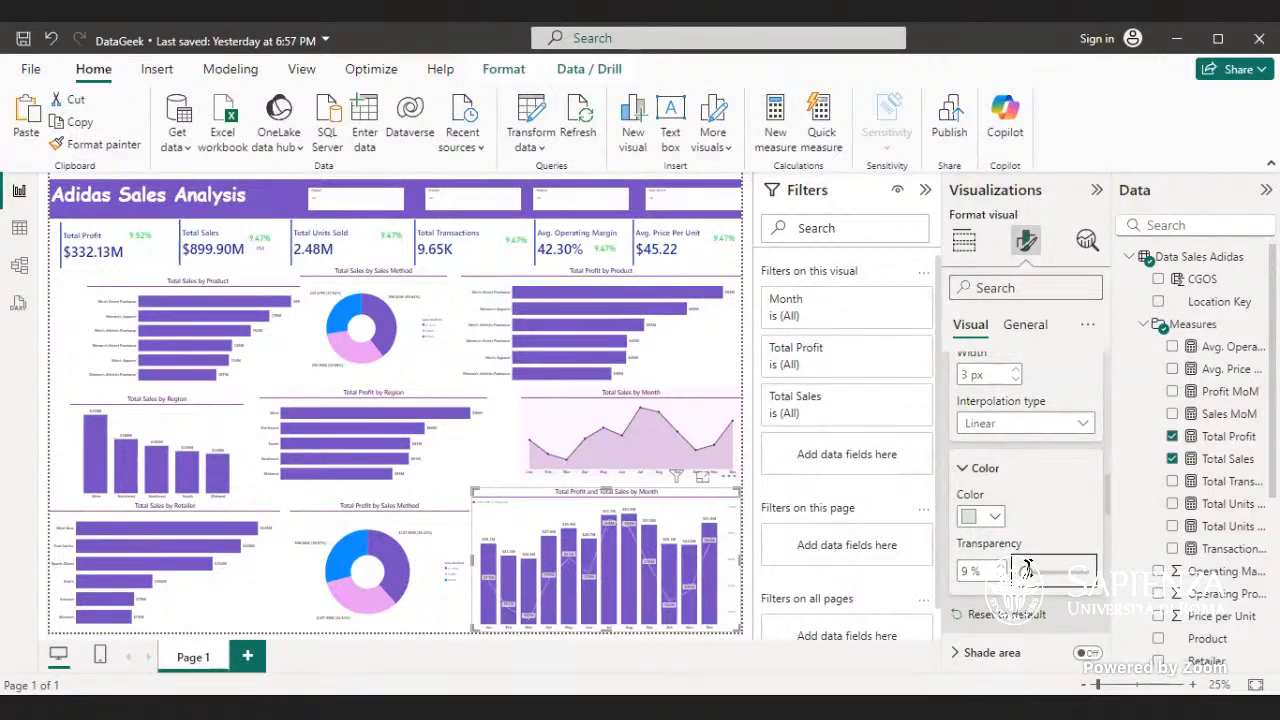
- Set the combo chart's Total Sales line to a custom bright turquoise color, #1EE5DB
{"action": "left_click", "coordinate": [990, 512]}
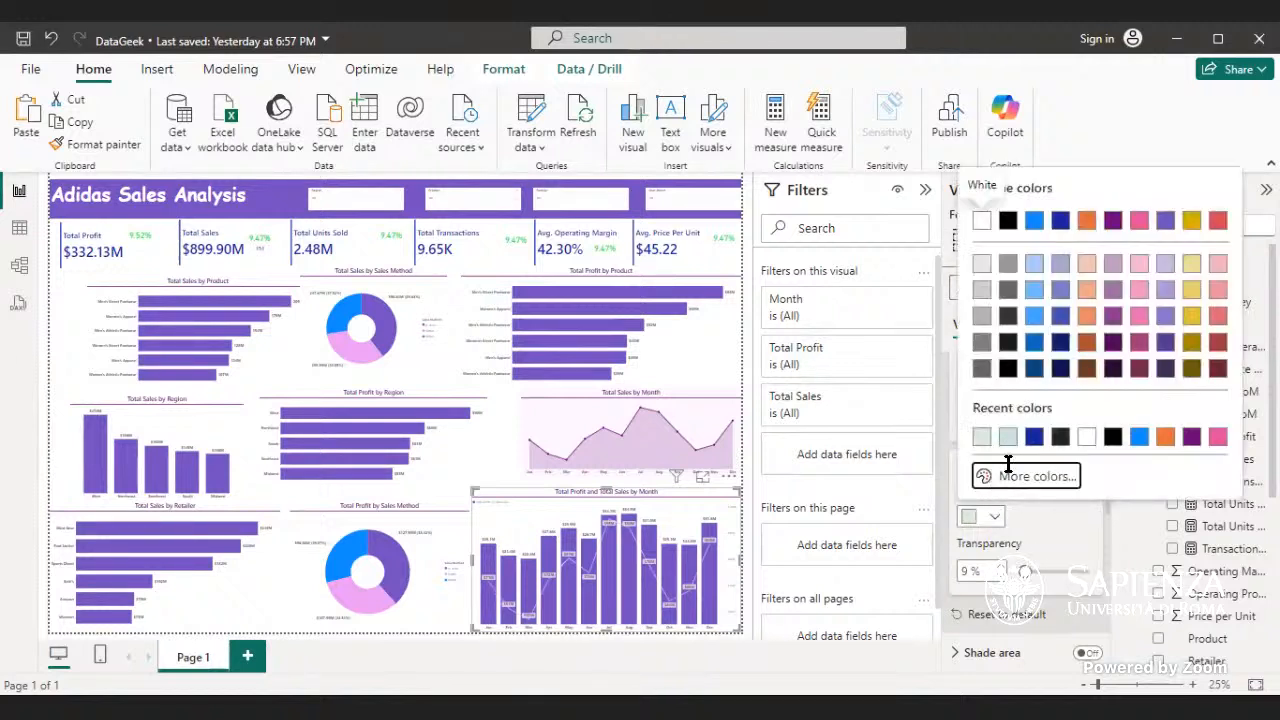
{"action": "left_click", "coordinate": [1002, 476]}
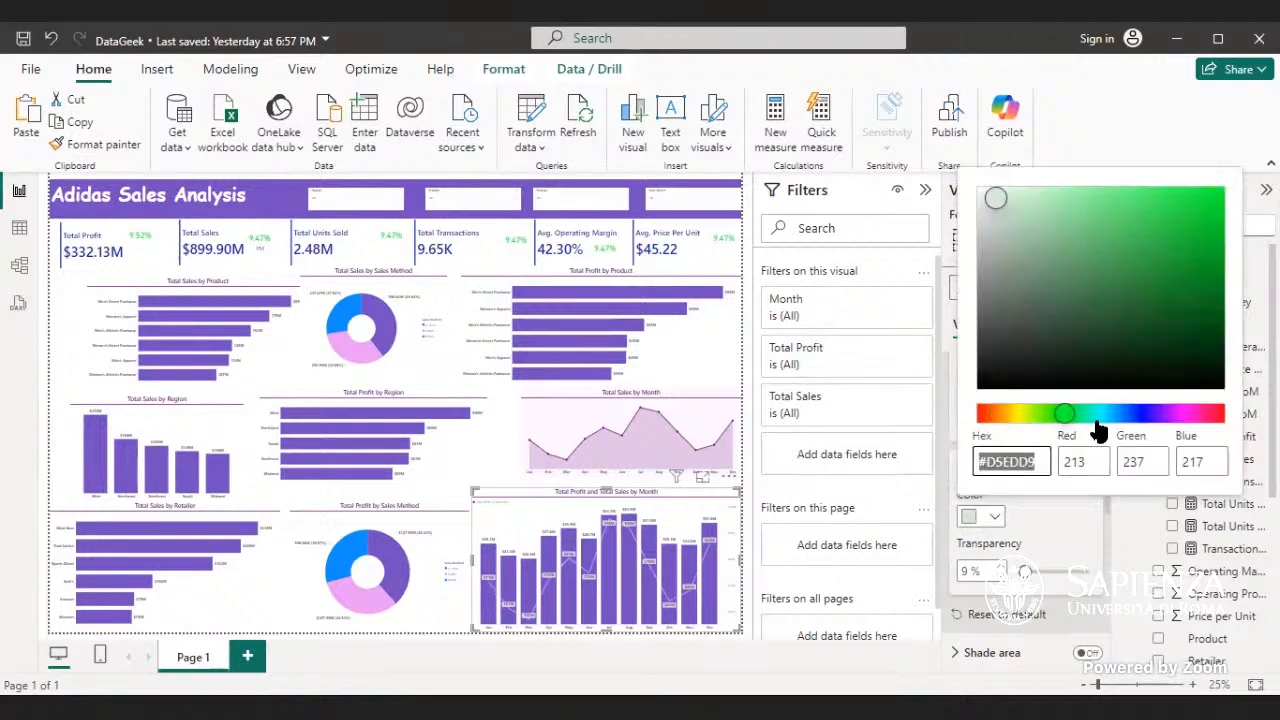
{"action": "left_click", "coordinate": [1097, 413]}
{"action": "left_click_drag", "start_coordinate": [997, 200], "coordinate": [1195, 208]}
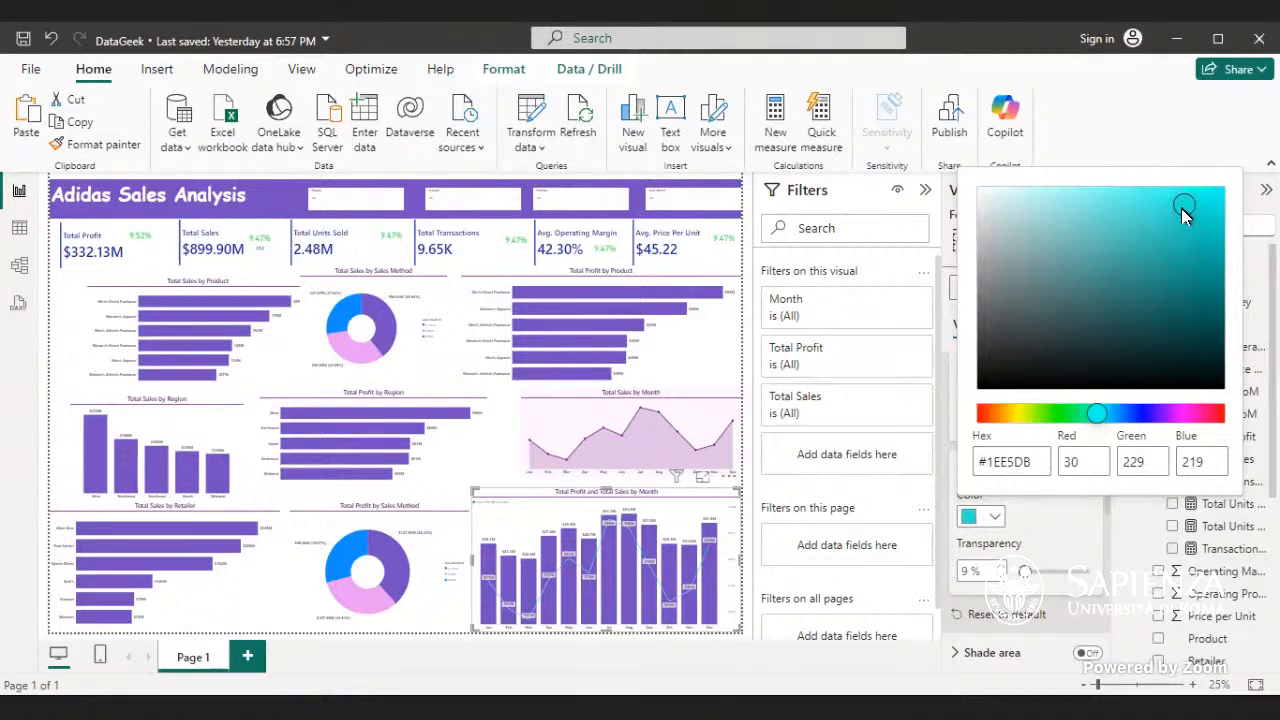
- Try white, gold and red as the color of the combo chart's Total Sales line
{"action": "left_click", "coordinate": [998, 515]}
{"action": "left_click", "coordinate": [993, 516]}
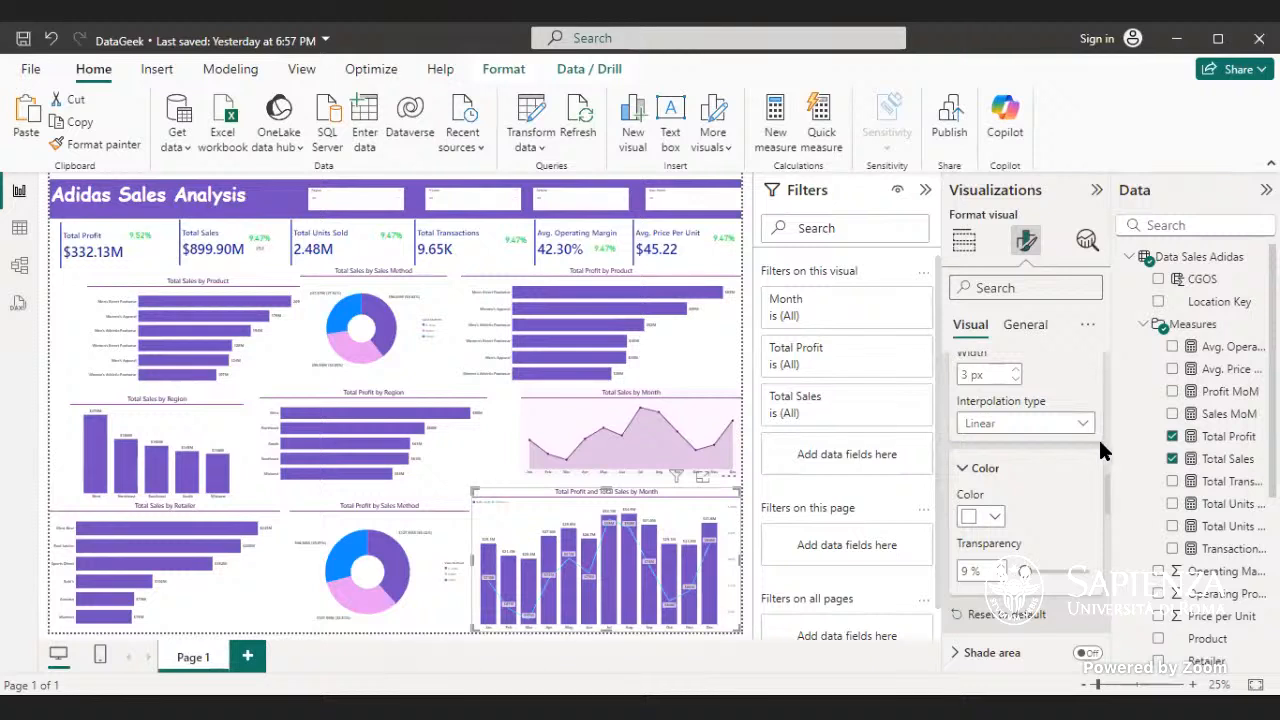
{"action": "left_click", "coordinate": [992, 516]}
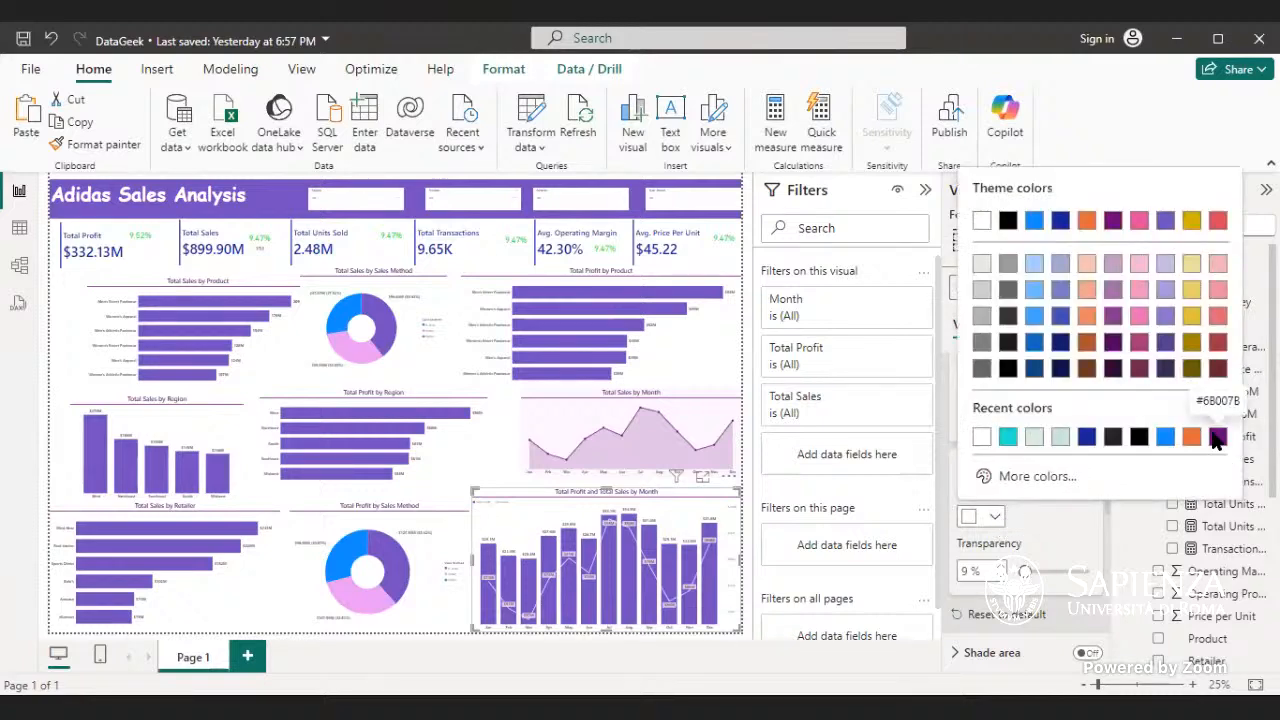
{"action": "left_click", "coordinate": [1192, 316]}
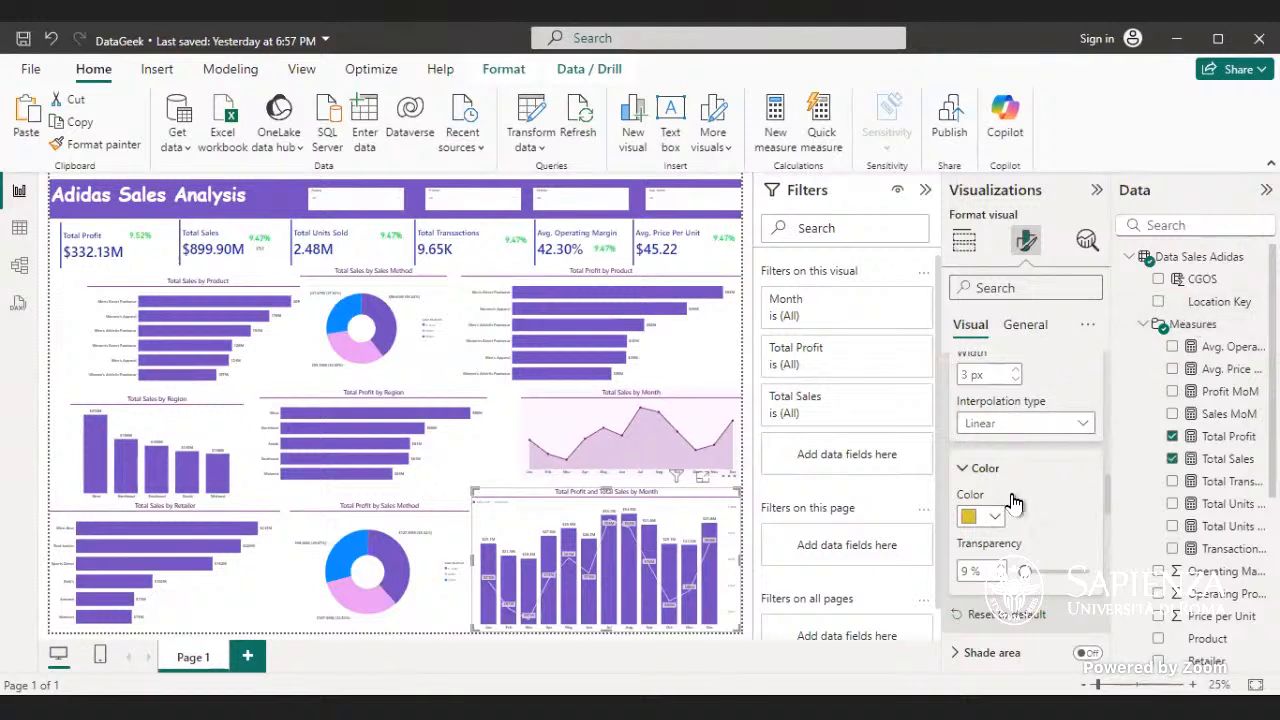
{"action": "left_click", "coordinate": [995, 516]}
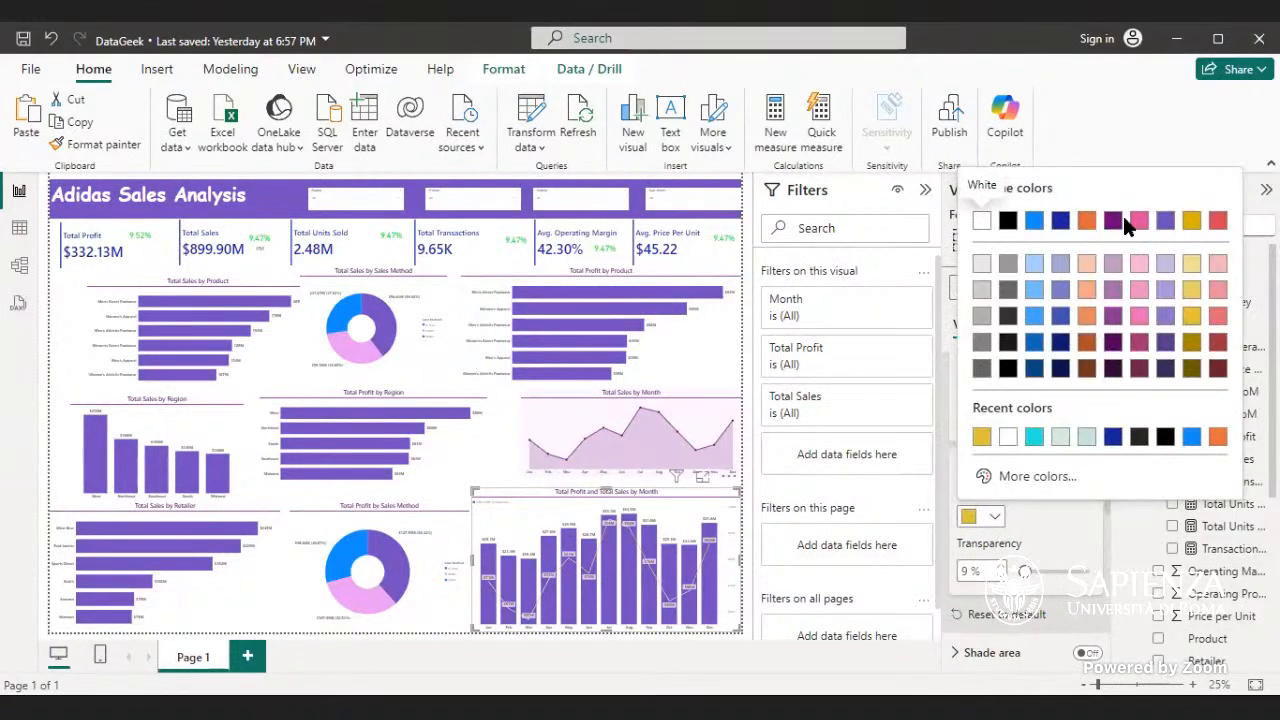
{"action": "left_click", "coordinate": [1216, 222]}
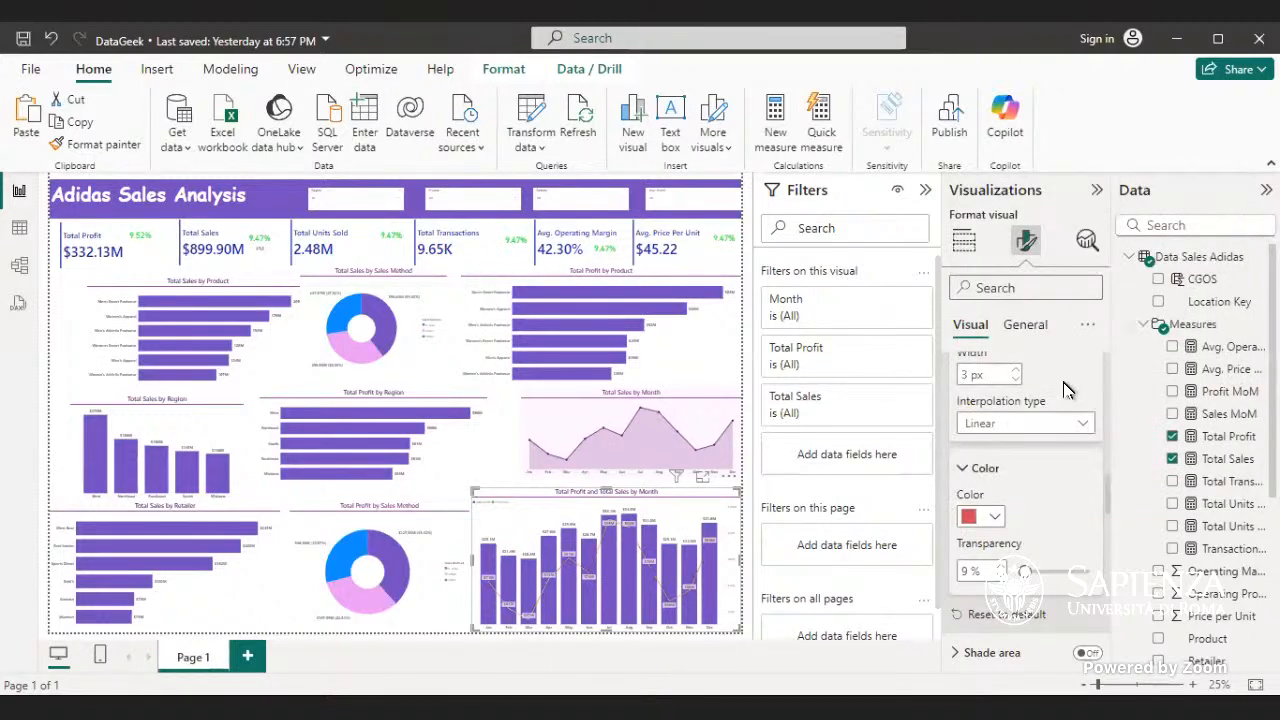
- Set the Total Sales line's transparency to 0% and reapply the recent turquoise color #1EE5DB
{"action": "left_click", "coordinate": [1000, 520]}
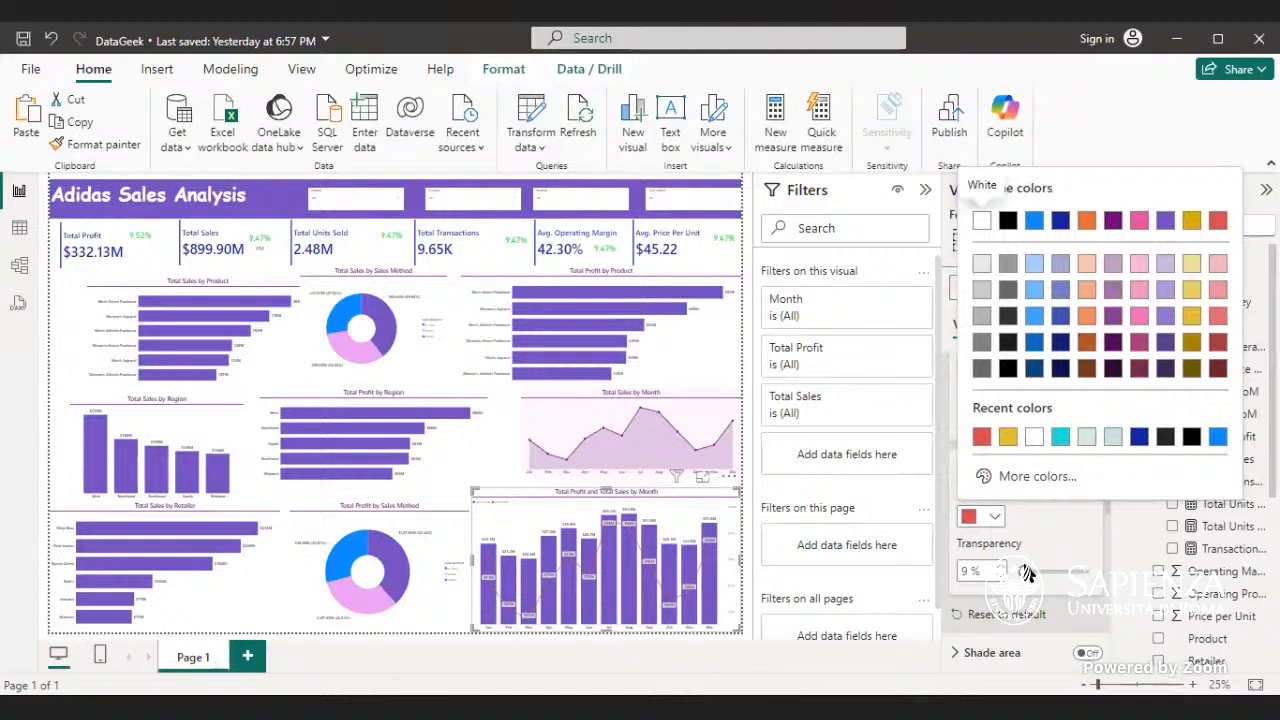
{"action": "left_click", "coordinate": [1025, 570]}
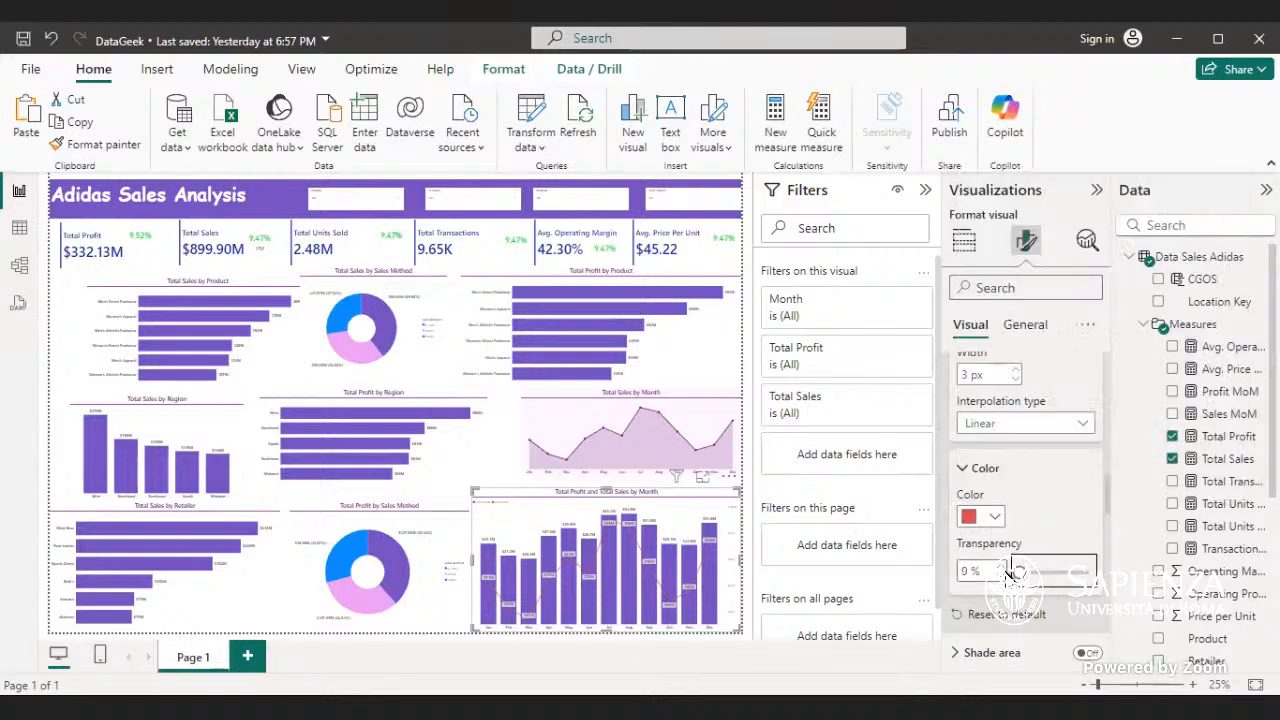
{"action": "left_click_drag", "start_coordinate": [1010, 575], "coordinate": [992, 570]}
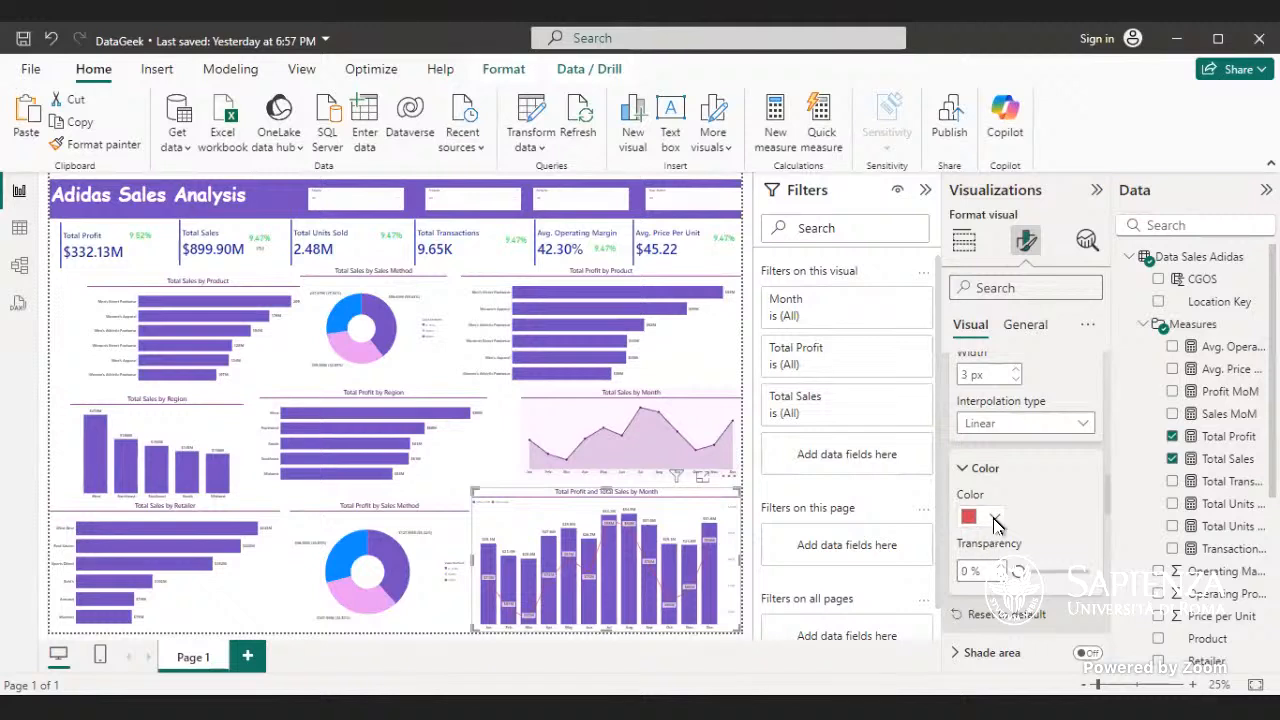
{"action": "left_click", "coordinate": [995, 518]}
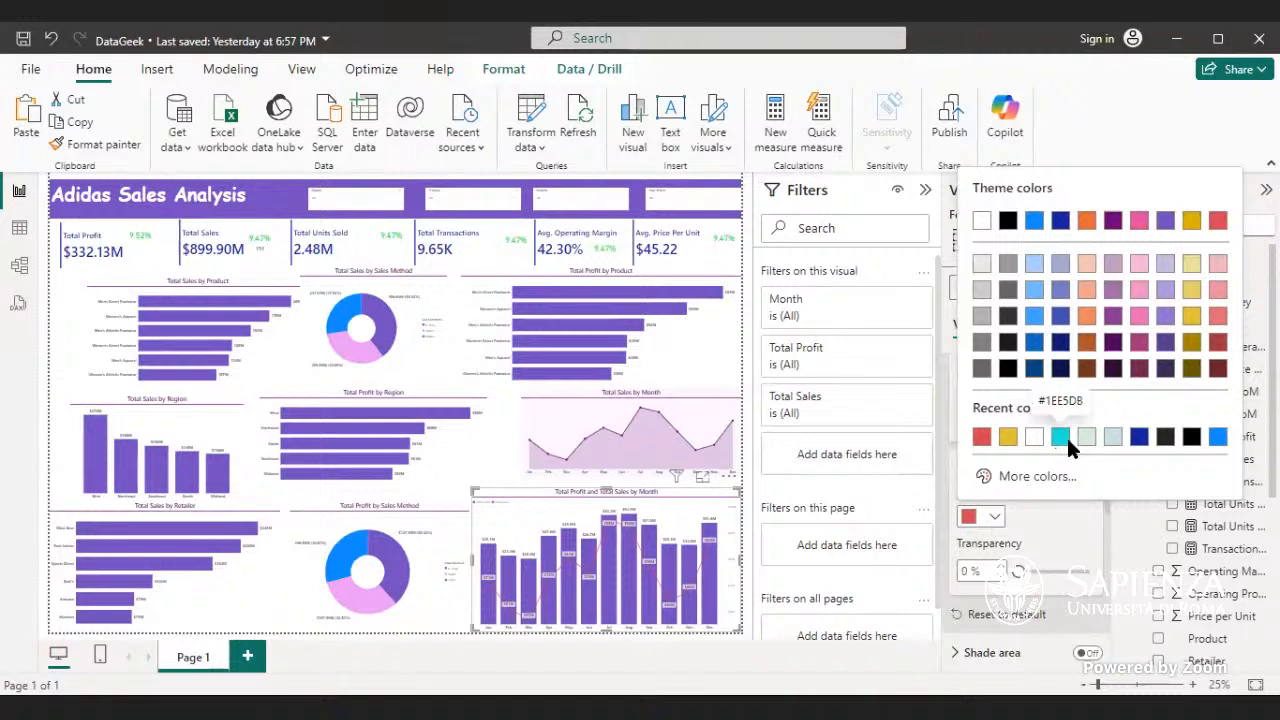
{"action": "left_click", "coordinate": [1061, 438]}
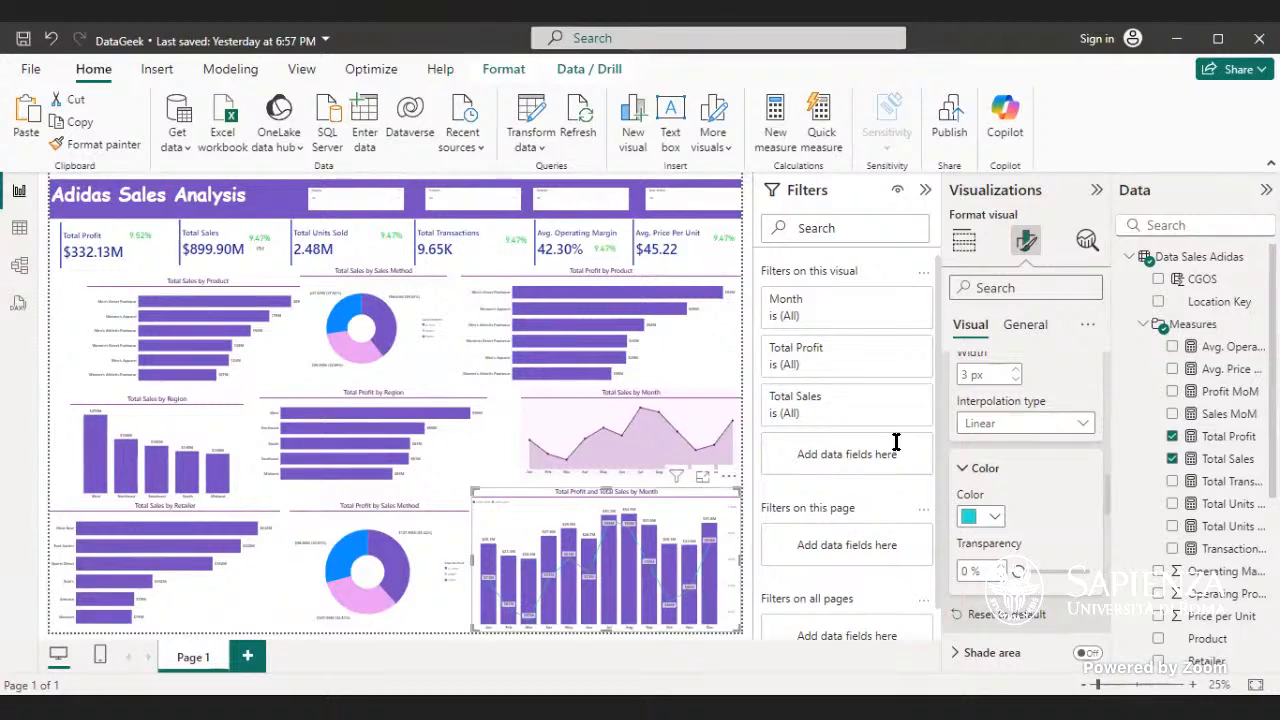
- Try the Custom line style on the combo chart's Total Sales line and return to Solid
{"action": "left_click", "coordinate": [1027, 332]}
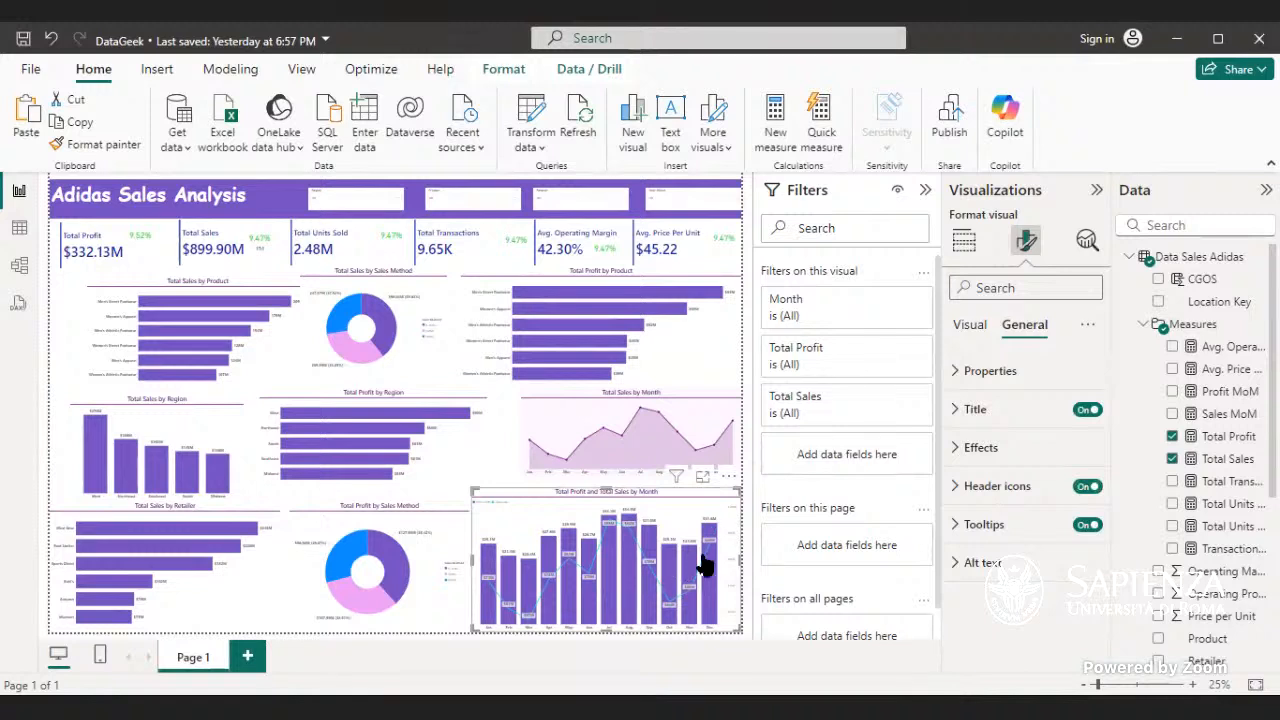
{"action": "left_click", "coordinate": [968, 326]}
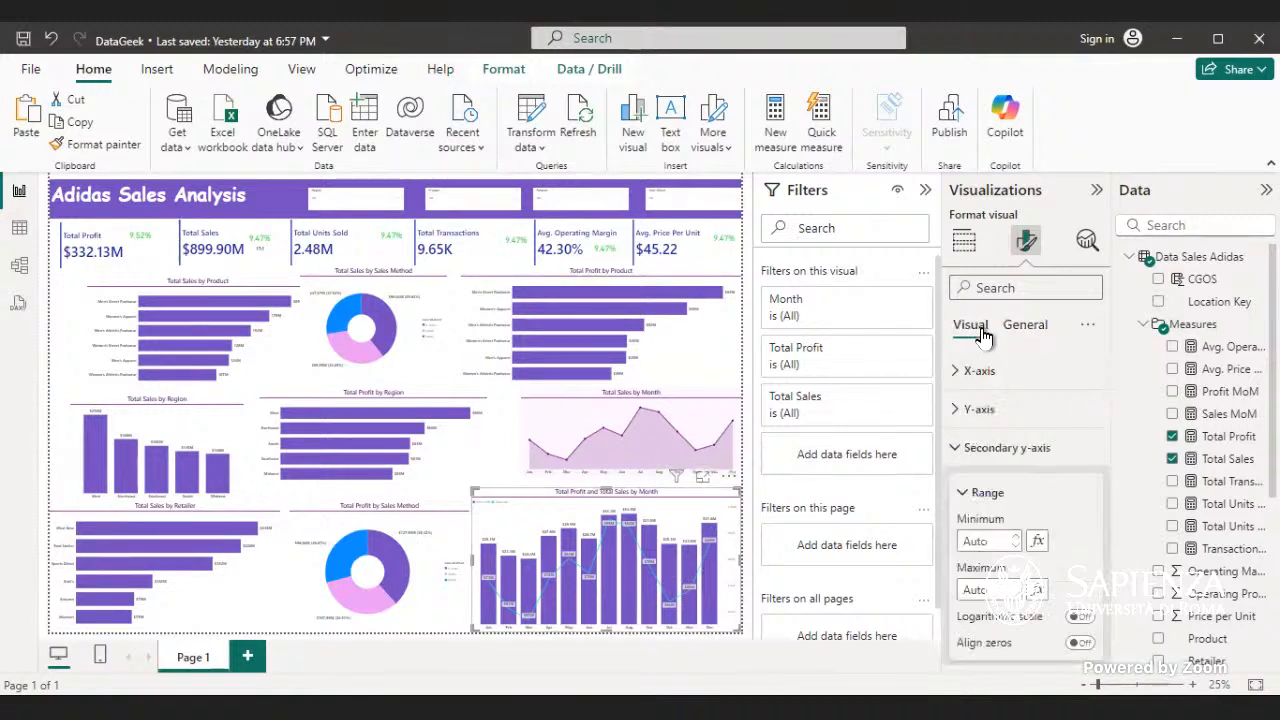
{"action": "scroll", "coordinate": [1007, 375], "scroll_direction": "down", "scroll_amount": 6}
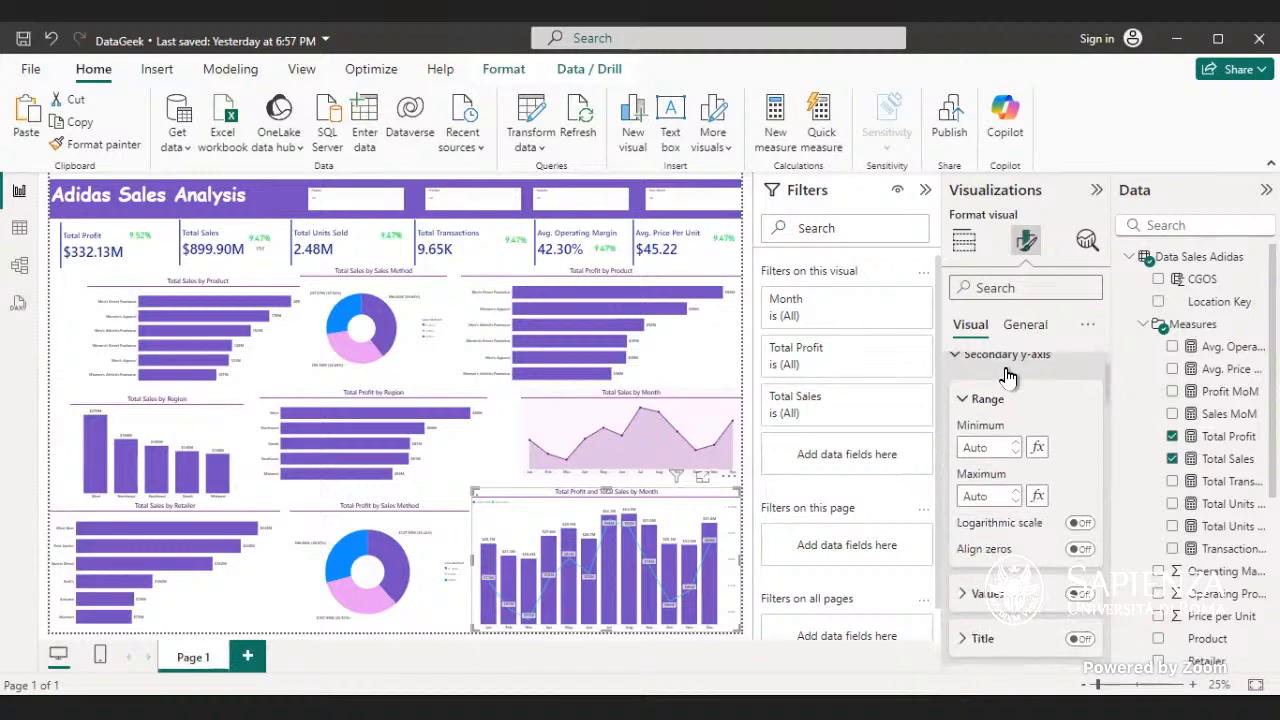
{"action": "scroll", "coordinate": [1010, 372], "scroll_direction": "down", "scroll_amount": 5}
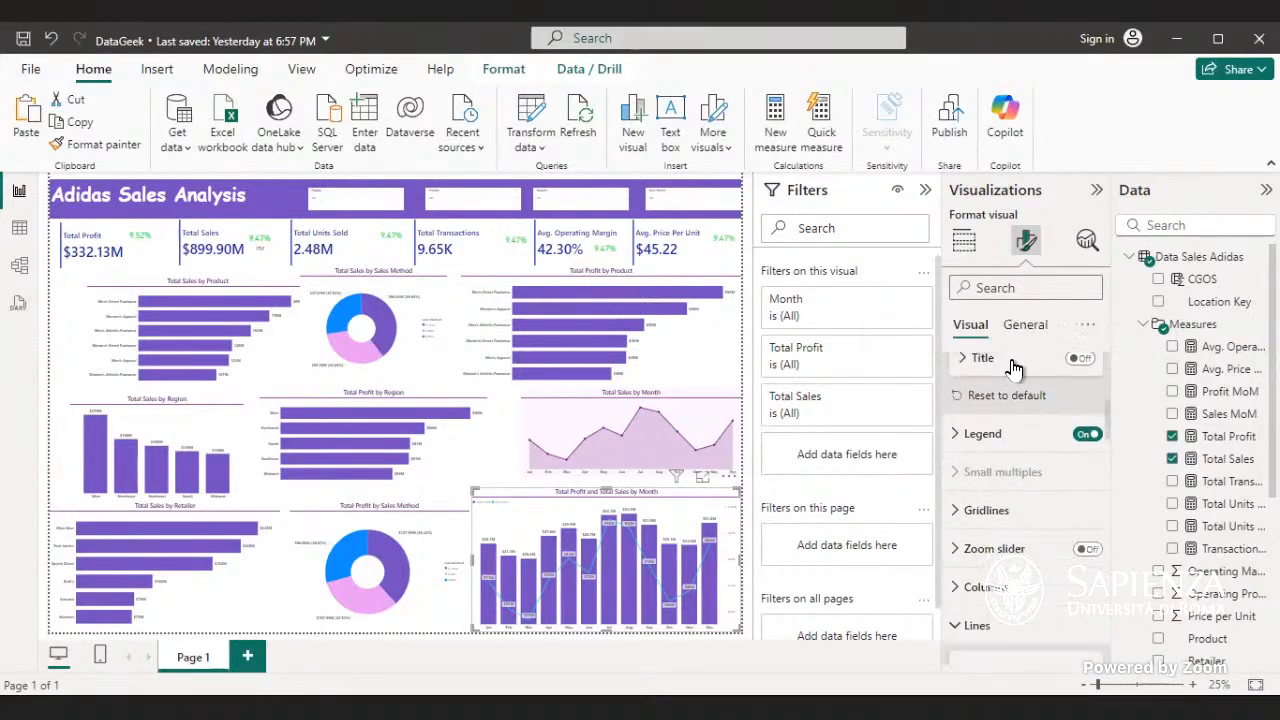
{"action": "scroll", "coordinate": [1015, 370], "scroll_direction": "down", "scroll_amount": 1}
{"action": "scroll", "coordinate": [1015, 369], "scroll_direction": "up", "scroll_amount": 3}
{"action": "scroll", "coordinate": [1017, 368], "scroll_direction": "down", "scroll_amount": 4}
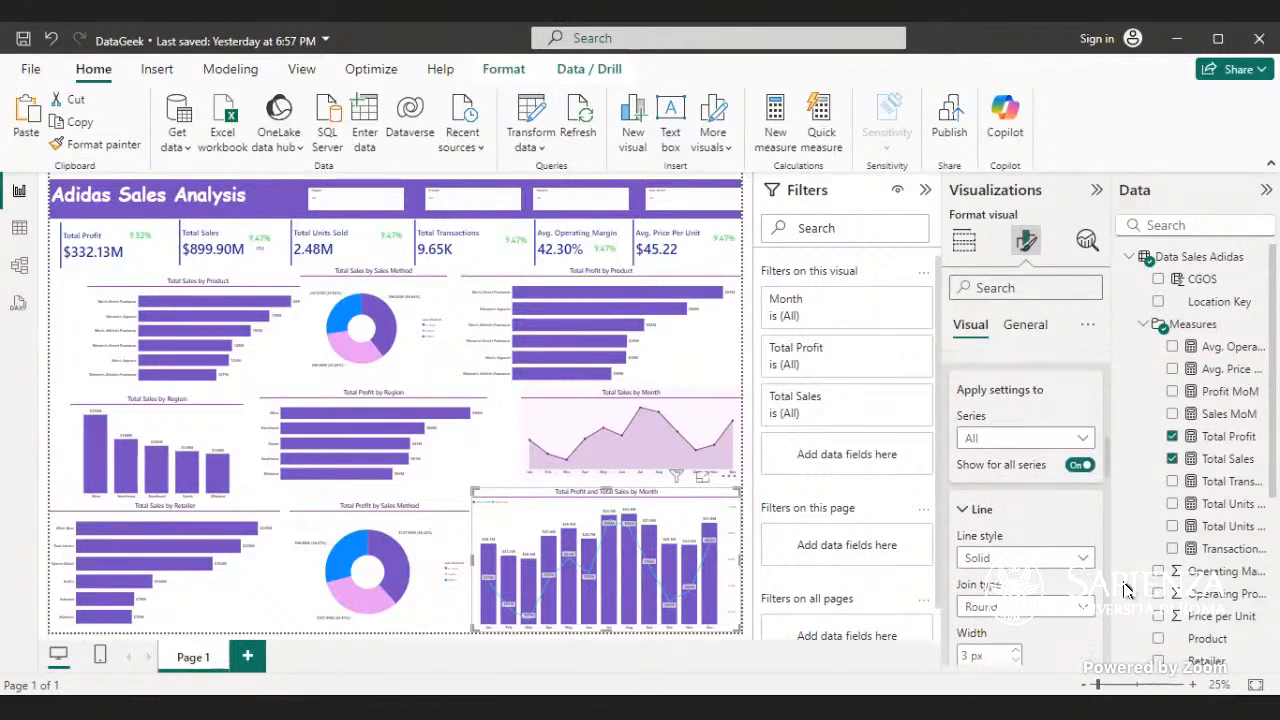
{"action": "left_click", "coordinate": [1070, 558]}
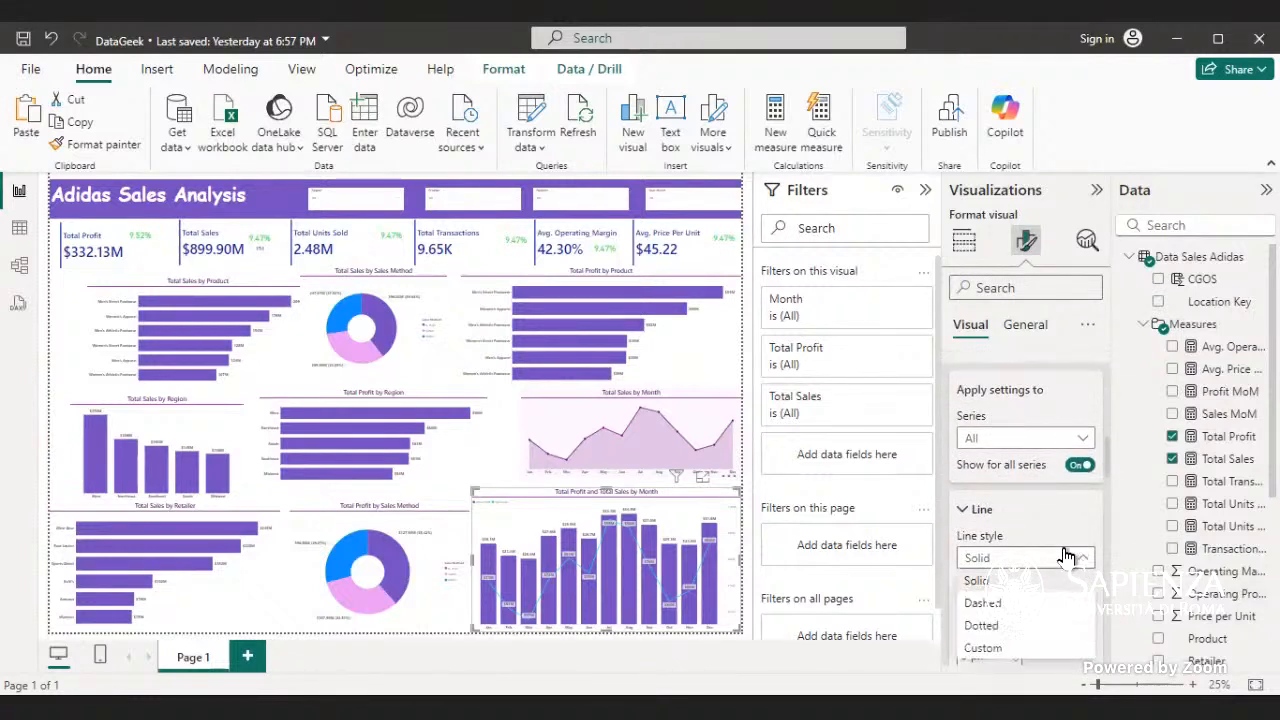
{"action": "left_click", "coordinate": [998, 645]}
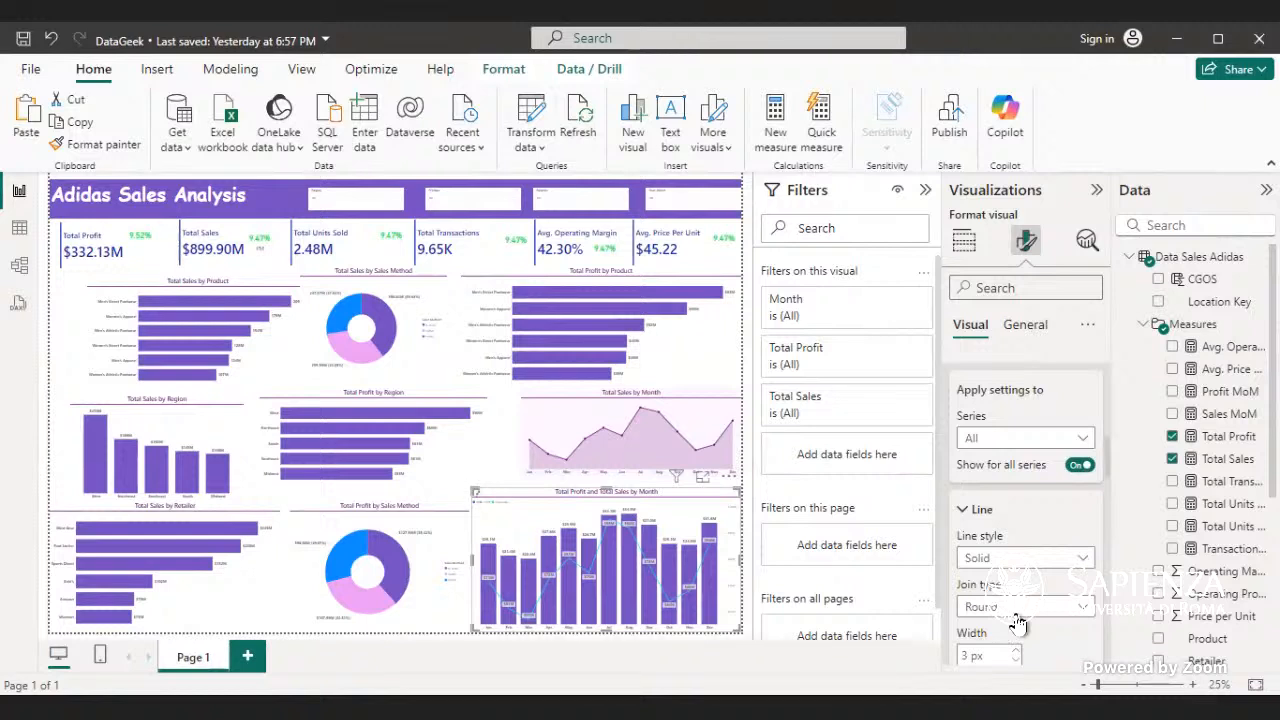
{"action": "scroll", "coordinate": [1030, 570], "scroll_direction": "down", "scroll_amount": 2}
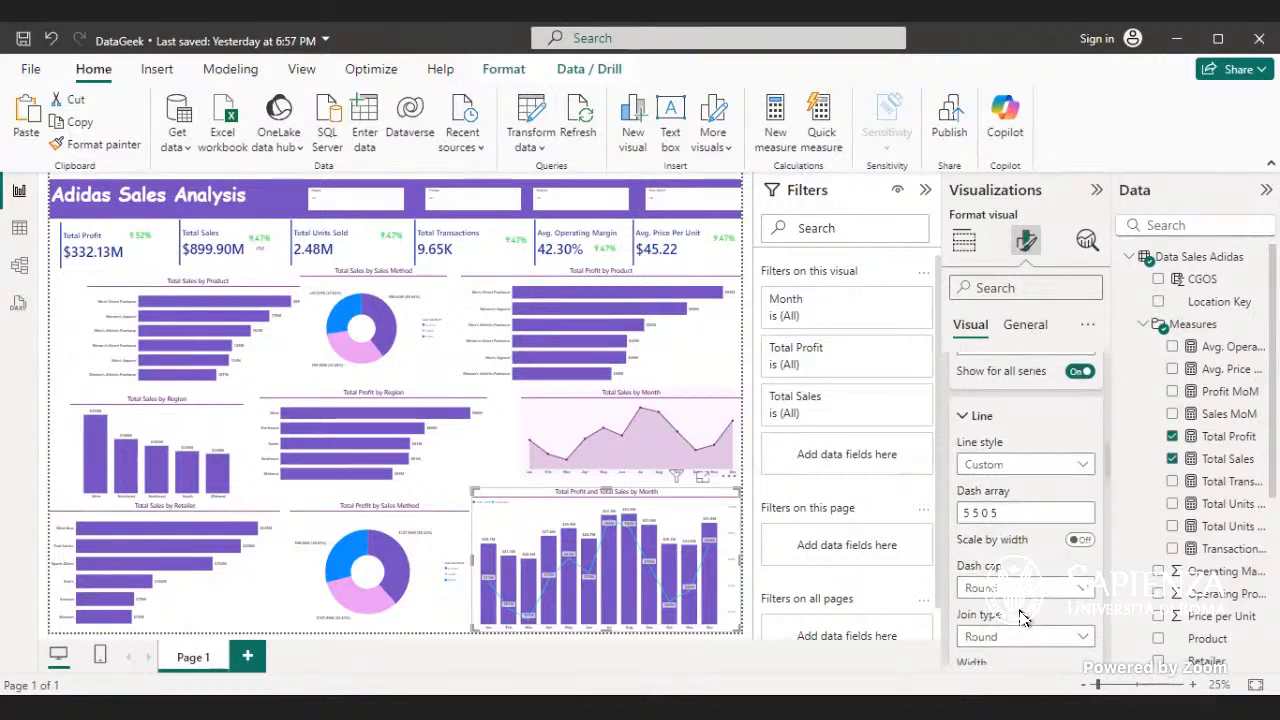
{"action": "left_click", "coordinate": [1081, 464]}
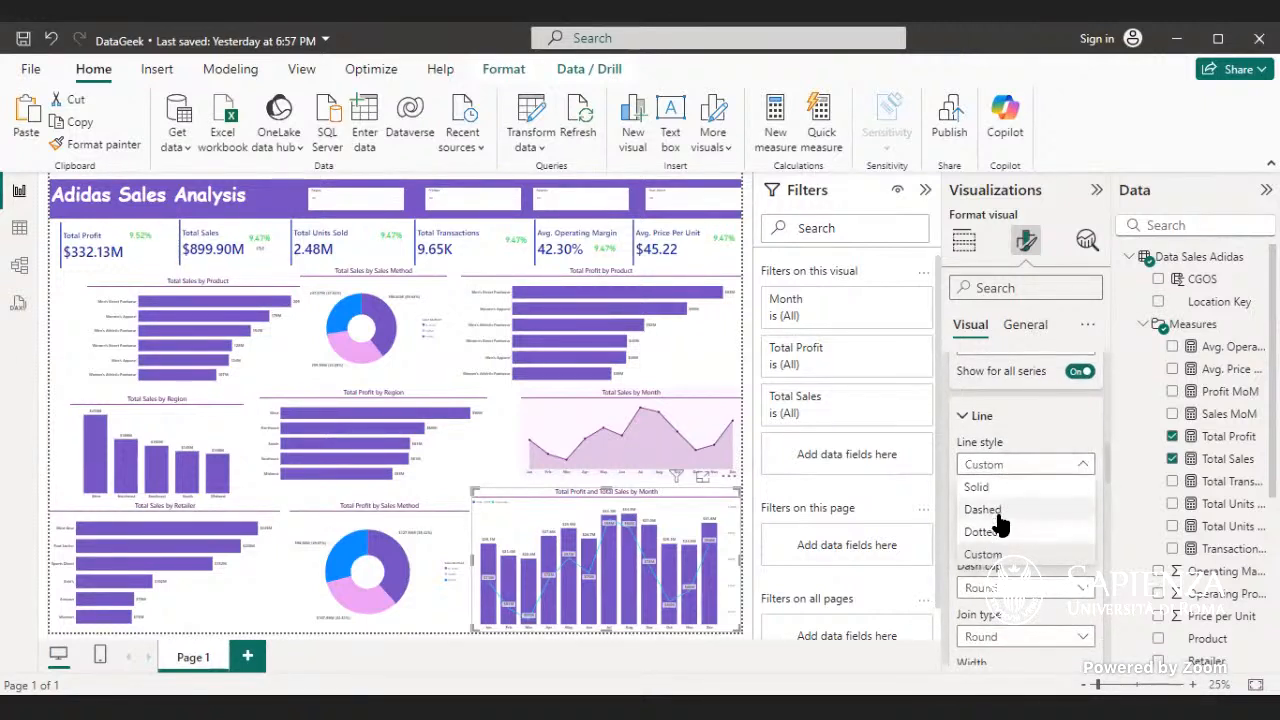
{"action": "left_click", "coordinate": [1006, 488]}
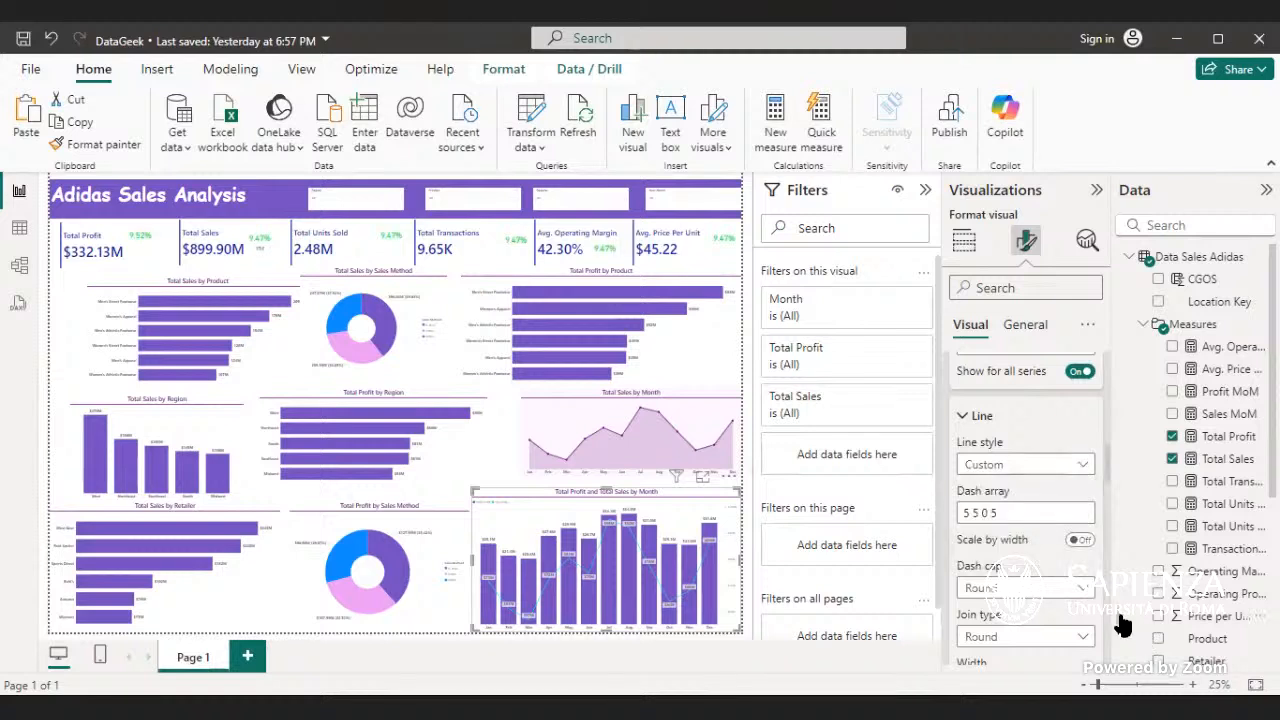
- Set the join type of the combo chart's Total Sales line to Miter
{"action": "left_click", "coordinate": [1087, 522]}
{"action": "left_click", "coordinate": [1036, 558]}
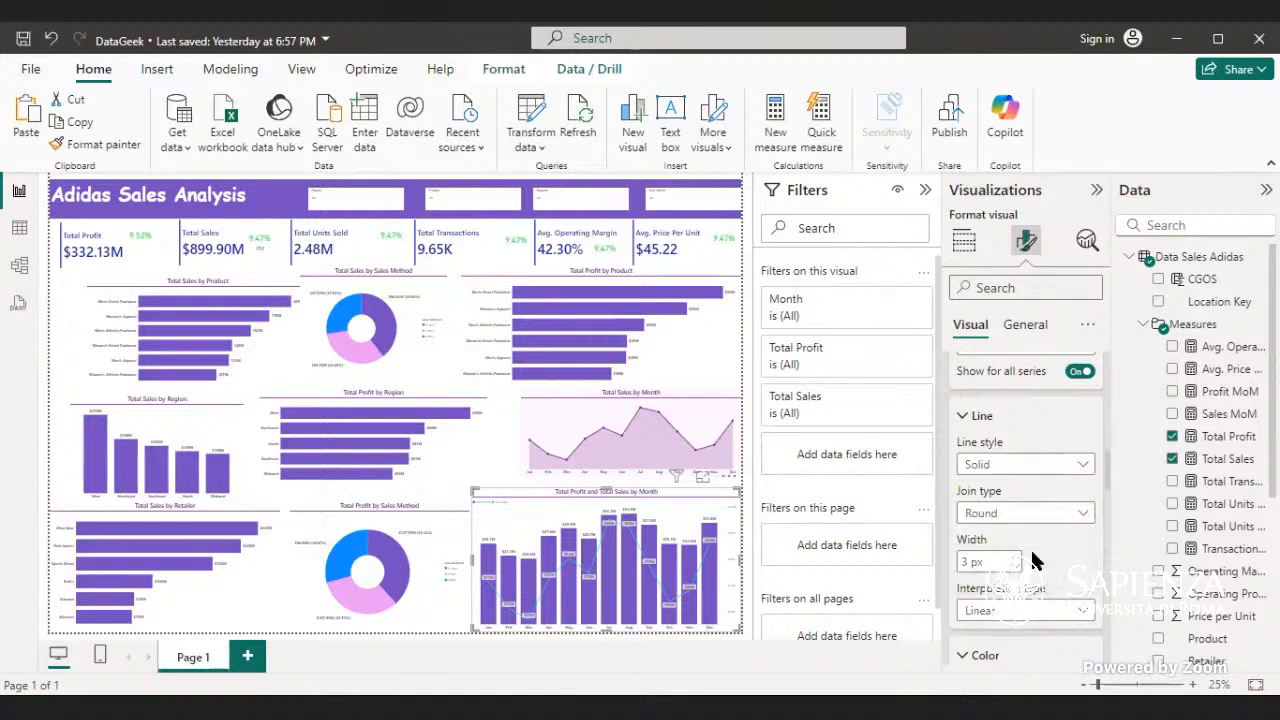
{"action": "left_click", "coordinate": [1085, 516]}
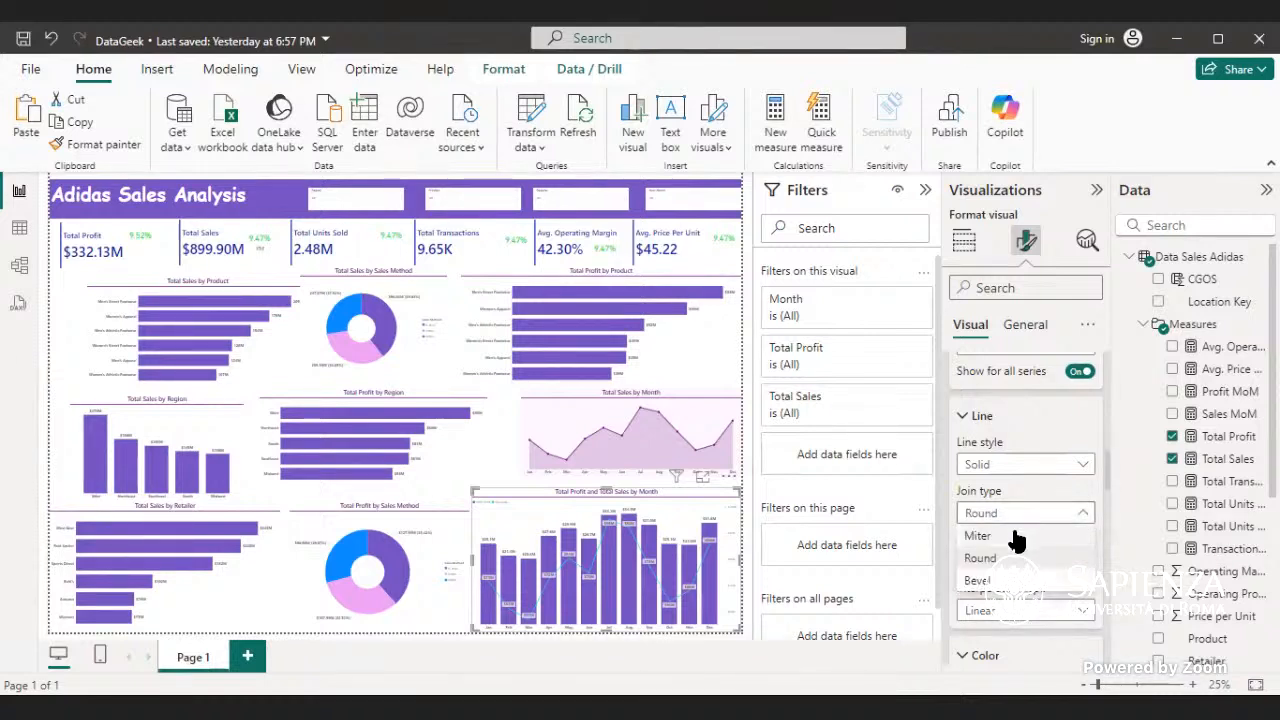
{"action": "left_click", "coordinate": [1016, 541]}
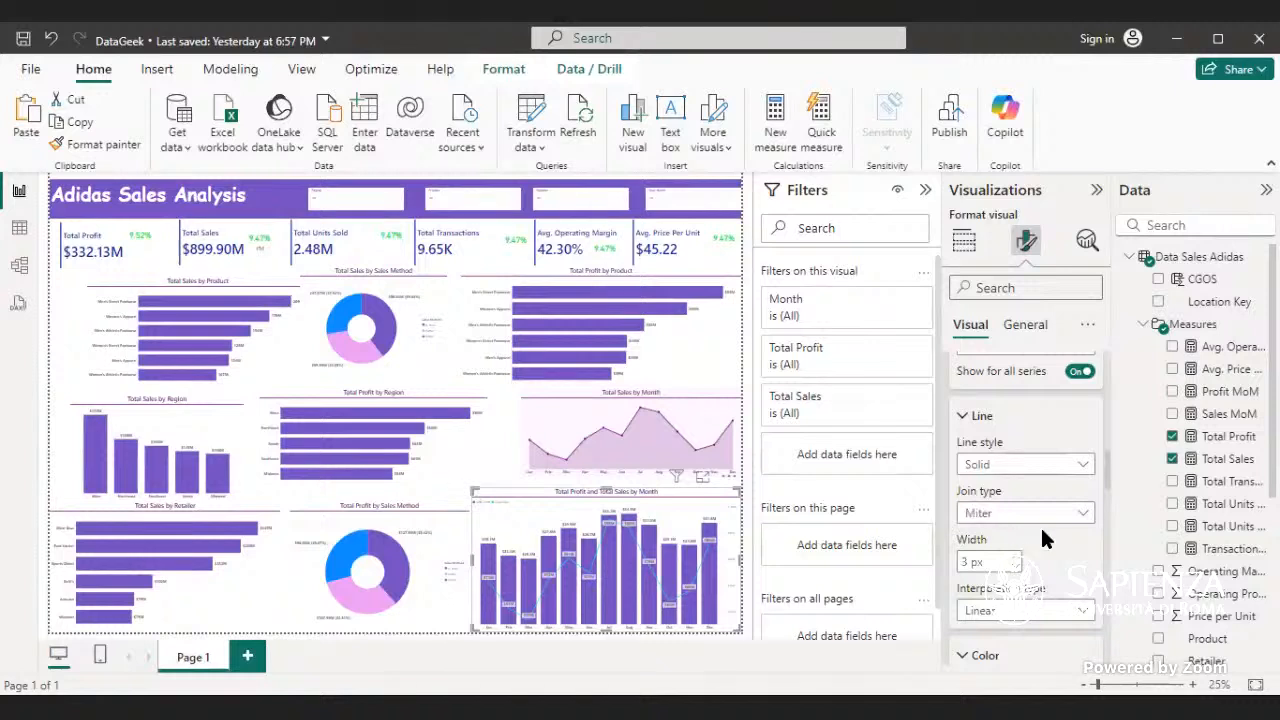
- Set the join type of the combo chart's Total Sales line to Round and its width to 5 px
{"action": "left_click", "coordinate": [1085, 513]}
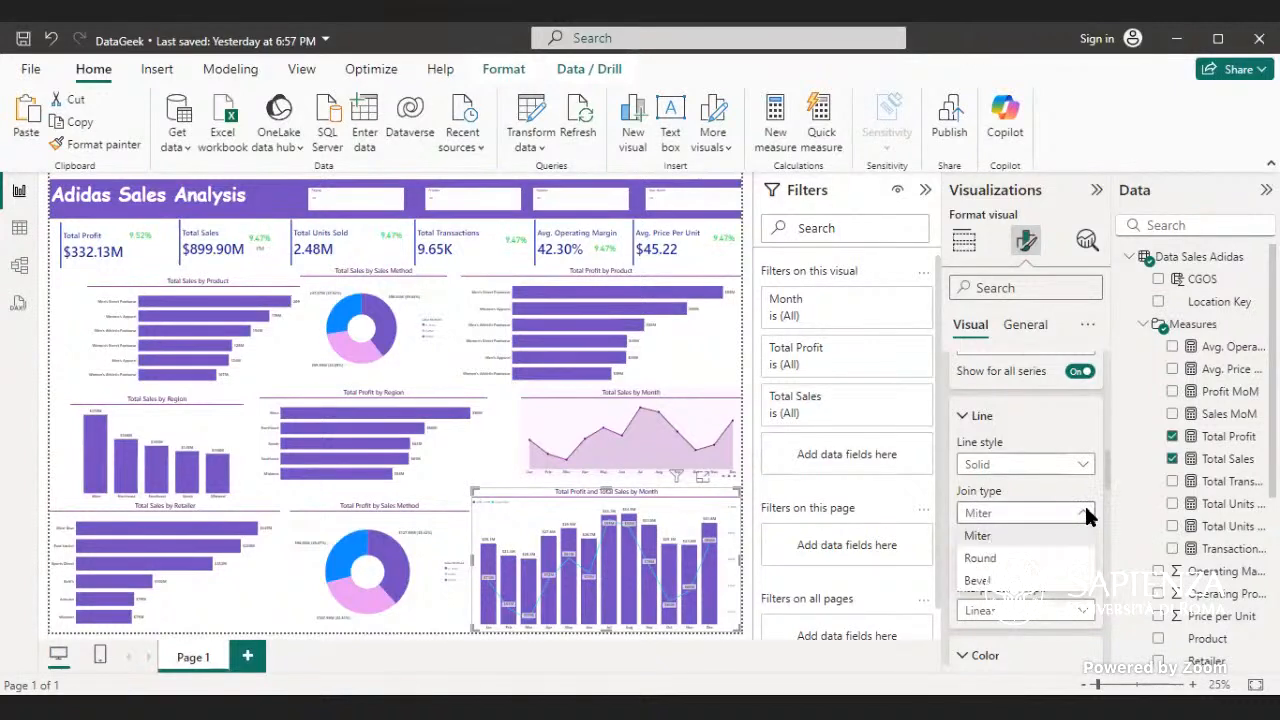
{"action": "left_click", "coordinate": [993, 553]}
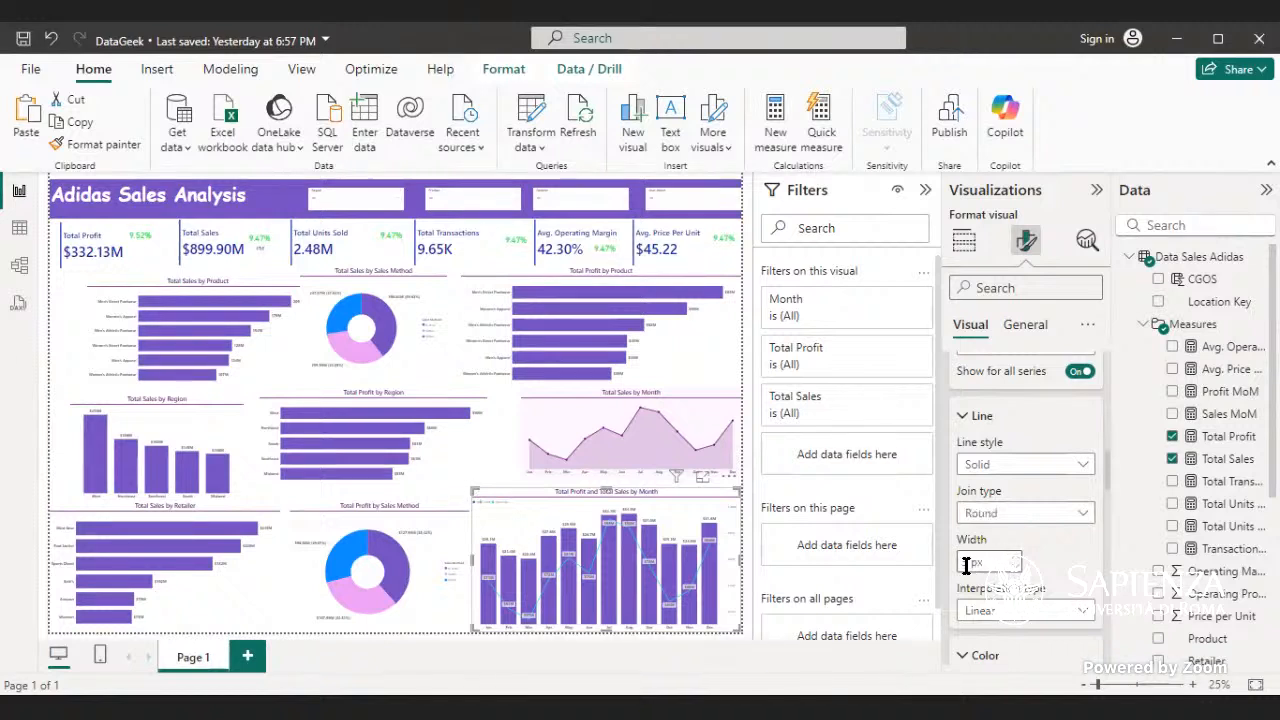
{"action": "left_click_drag", "start_coordinate": [963, 562], "coordinate": [968, 564]}
{"action": "type", "text": "10"}
{"action": "key", "text": "BackSpace"}
{"action": "type", "text": "5"}
- Set the Total Sales line's interpolation type to Smooth, trying the Cardinal smooth type with its tension before returning to Monotone
{"action": "left_click", "coordinate": [1080, 612]}
{"action": "left_click", "coordinate": [1036, 663]}
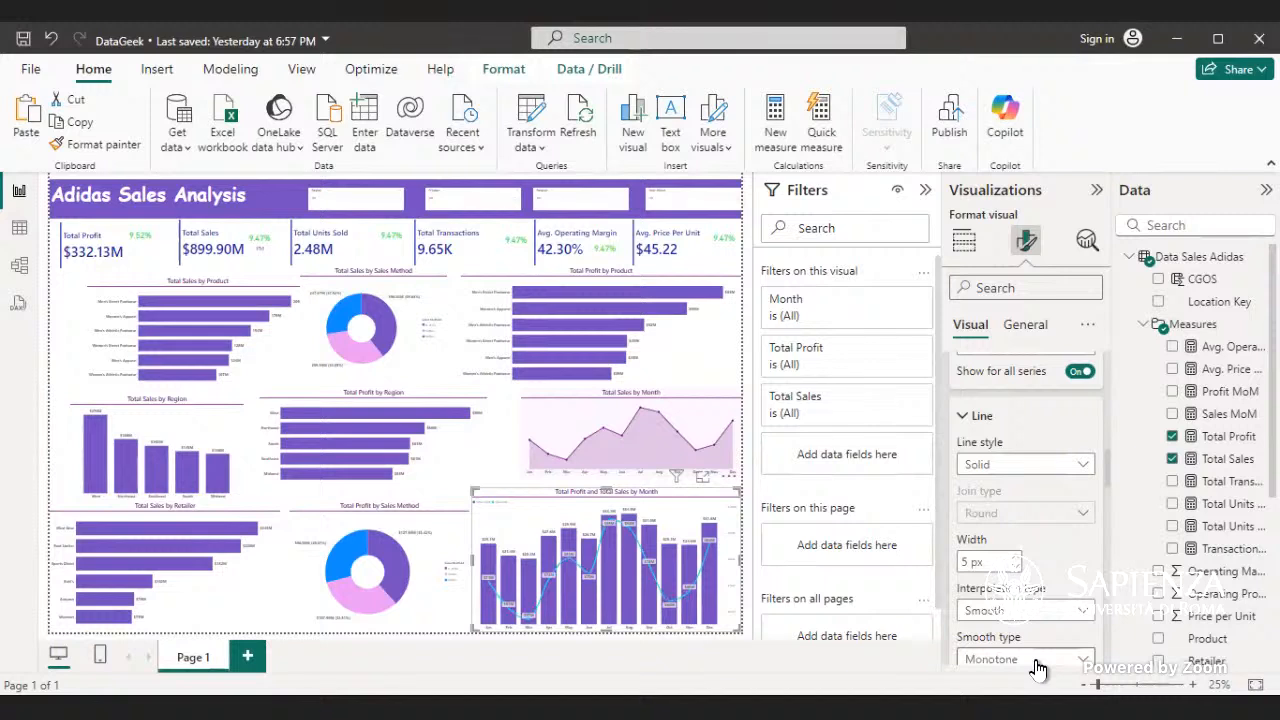
{"action": "scroll", "coordinate": [995, 612], "scroll_direction": "down", "scroll_amount": 2}
{"action": "left_click", "coordinate": [1080, 567]}
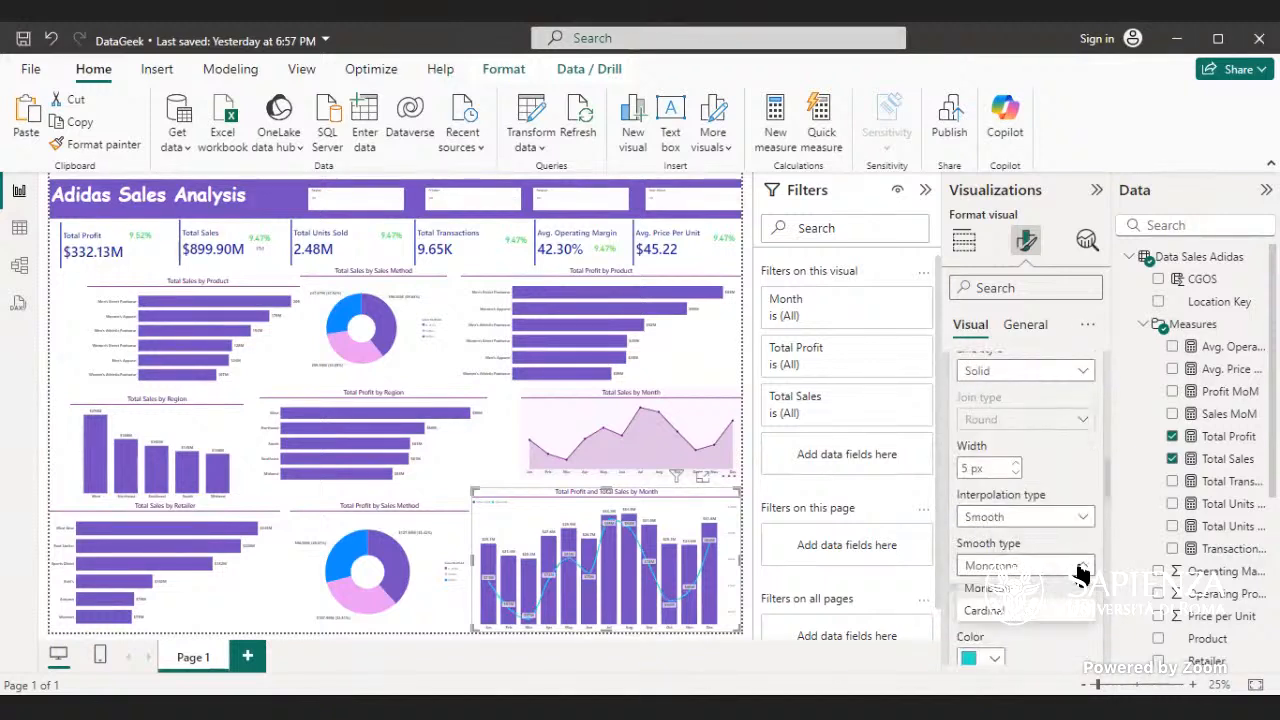
{"action": "left_click", "coordinate": [1020, 614]}
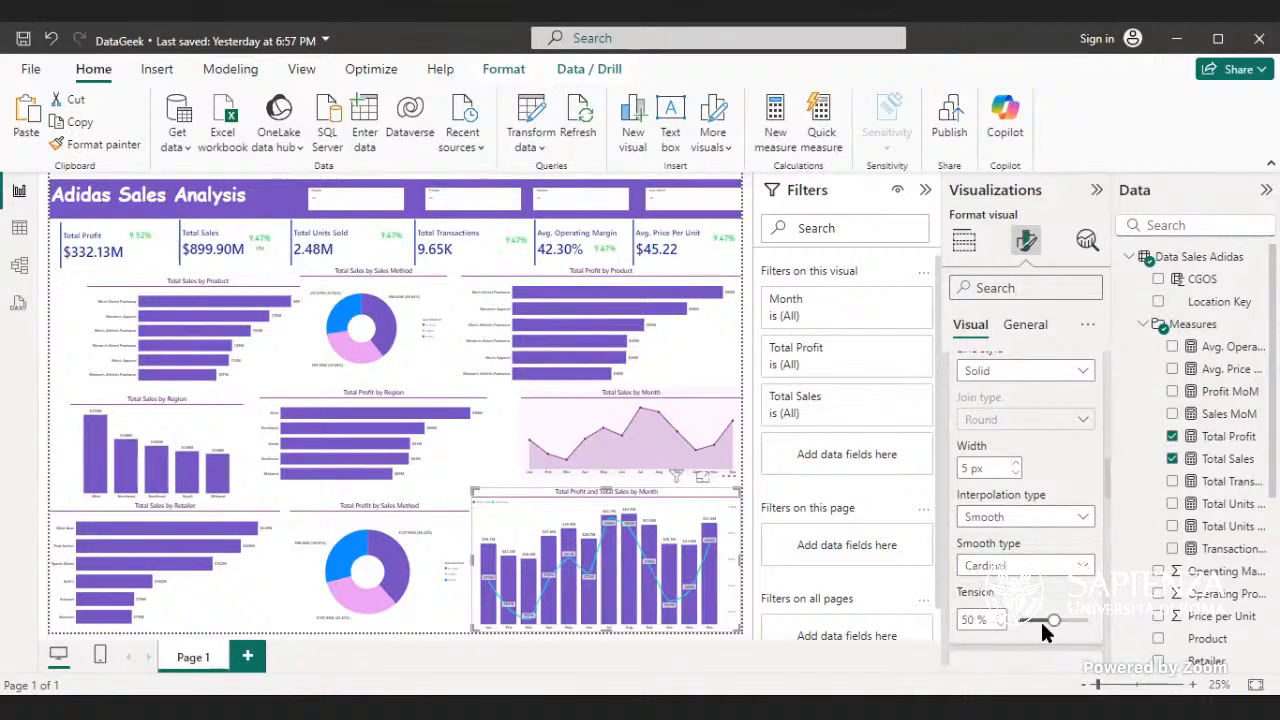
{"action": "left_click_drag", "start_coordinate": [1047, 622], "coordinate": [1057, 649]}
{"action": "left_click", "coordinate": [1072, 566]}
{"action": "left_click", "coordinate": [1004, 608]}
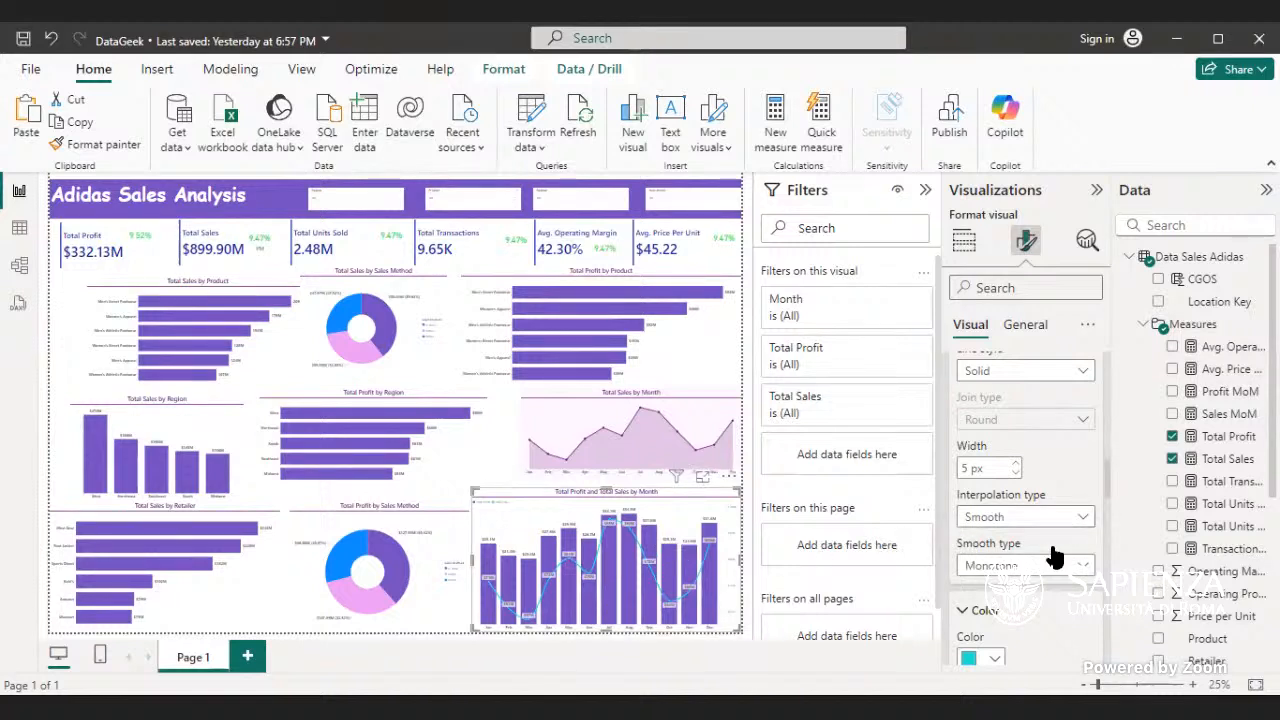
- Try the recent pale green and bright blue as the color of the combo chart's Total Sales line
{"action": "scroll", "coordinate": [1052, 585], "scroll_direction": "down", "scroll_amount": 1}
{"action": "scroll", "coordinate": [1052, 585], "scroll_direction": "down", "scroll_amount": 3}
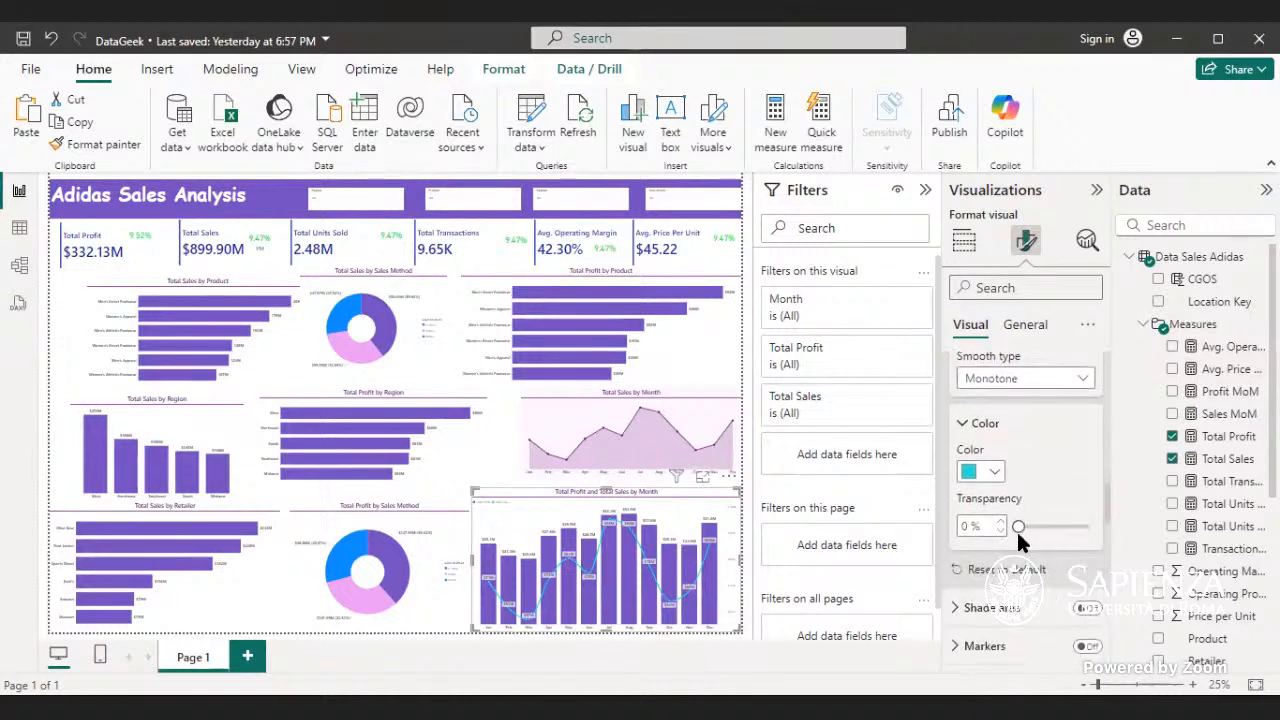
{"action": "left_click", "coordinate": [990, 472]}
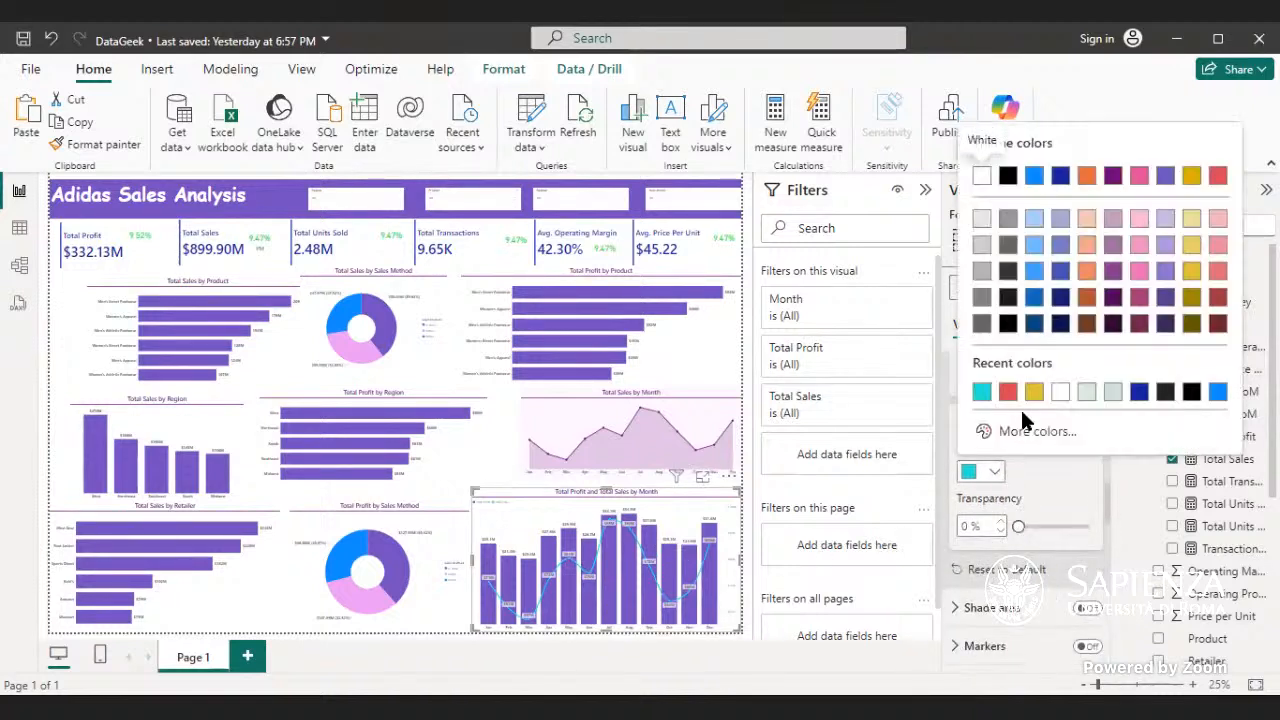
{"action": "left_click", "coordinate": [1113, 390]}
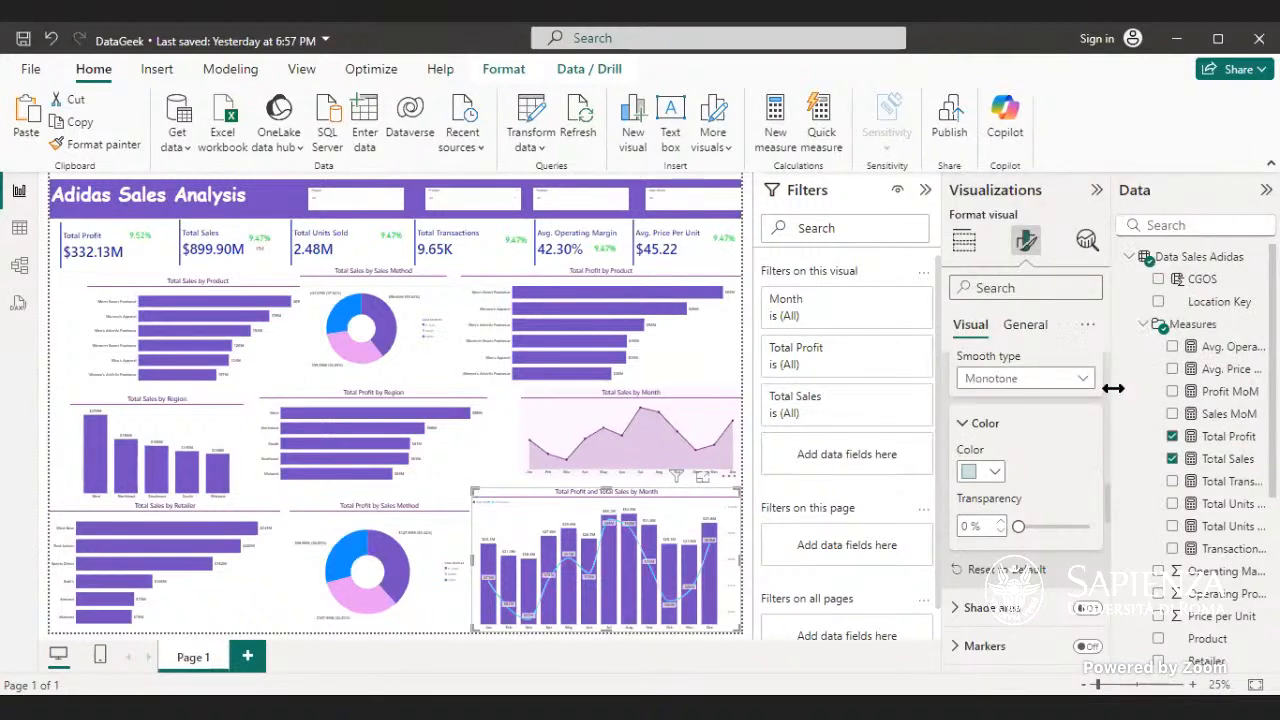
{"action": "left_click", "coordinate": [990, 470]}
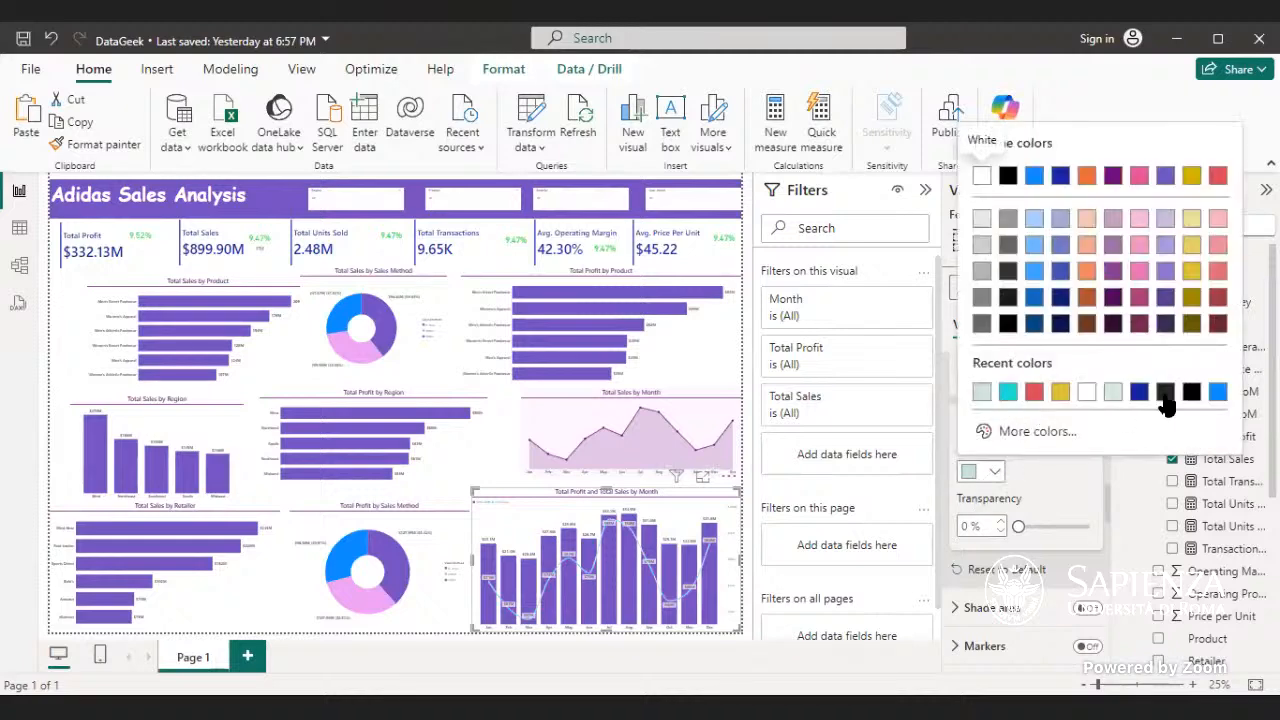
{"action": "left_click", "coordinate": [1216, 393]}
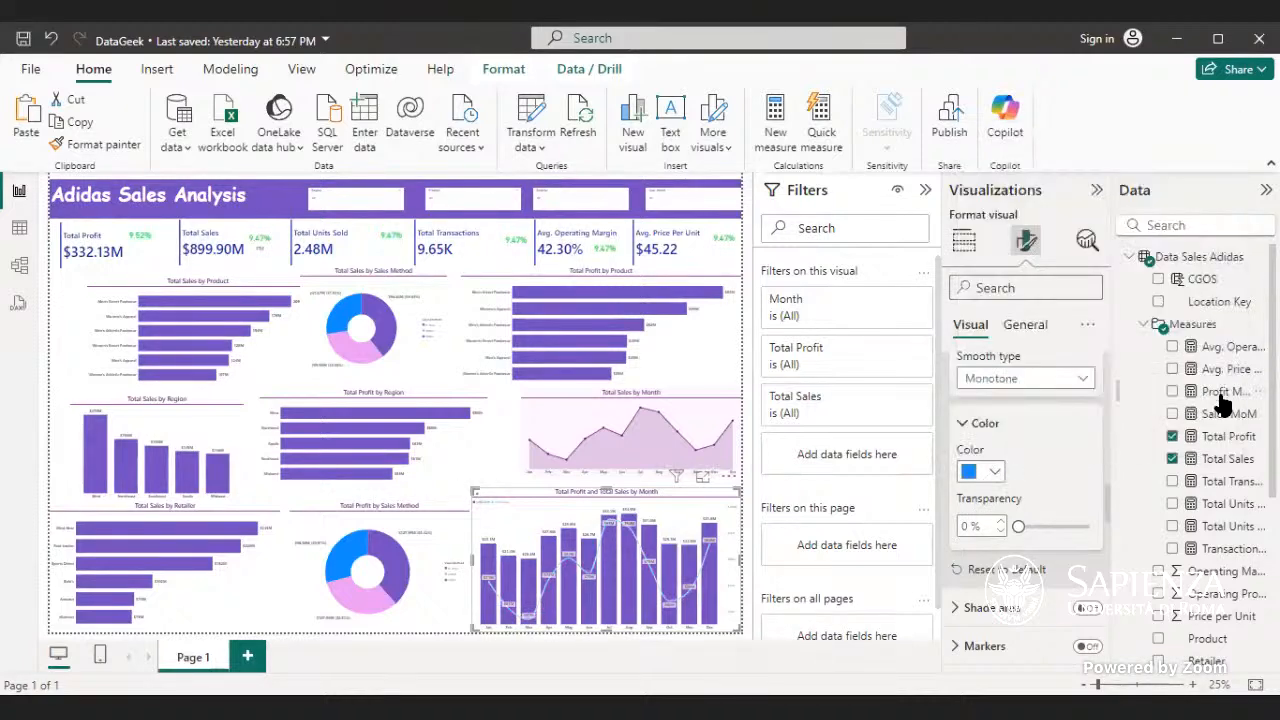
- Set the Total Sales line's color to the lightest tint of the orange theme color
{"action": "left_click", "coordinate": [996, 474]}
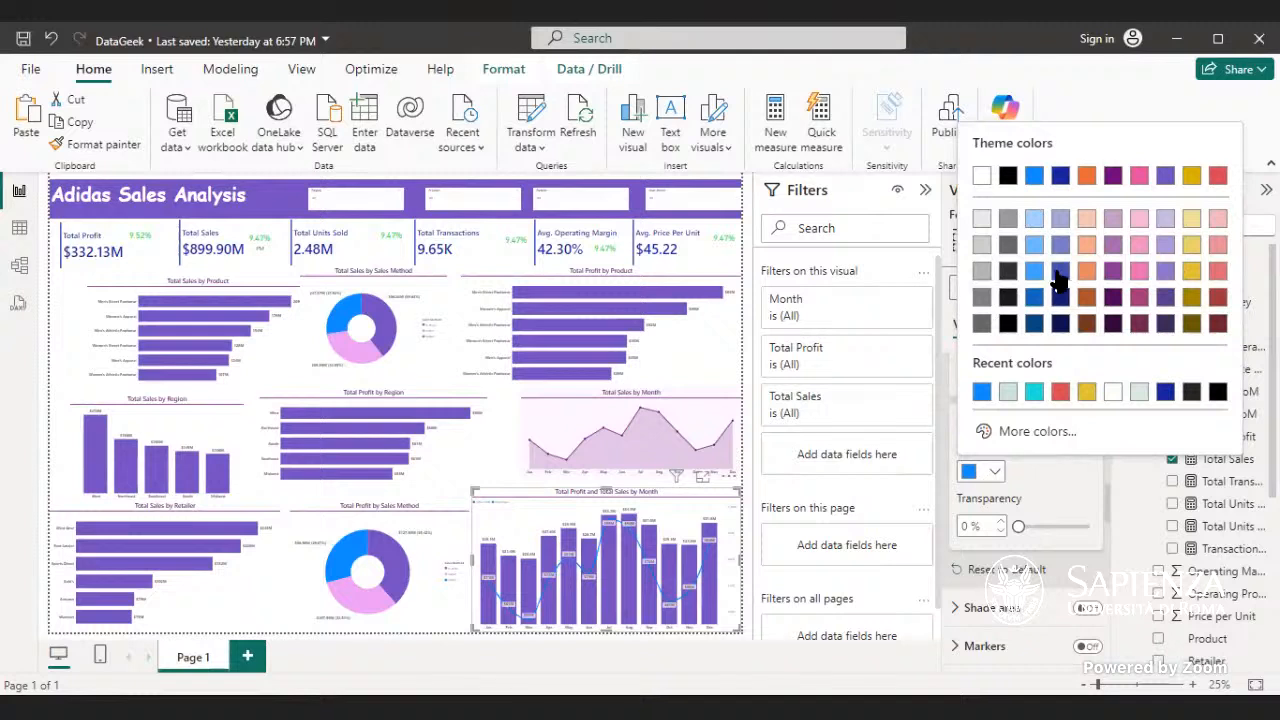
{"action": "left_click", "coordinate": [1087, 219]}
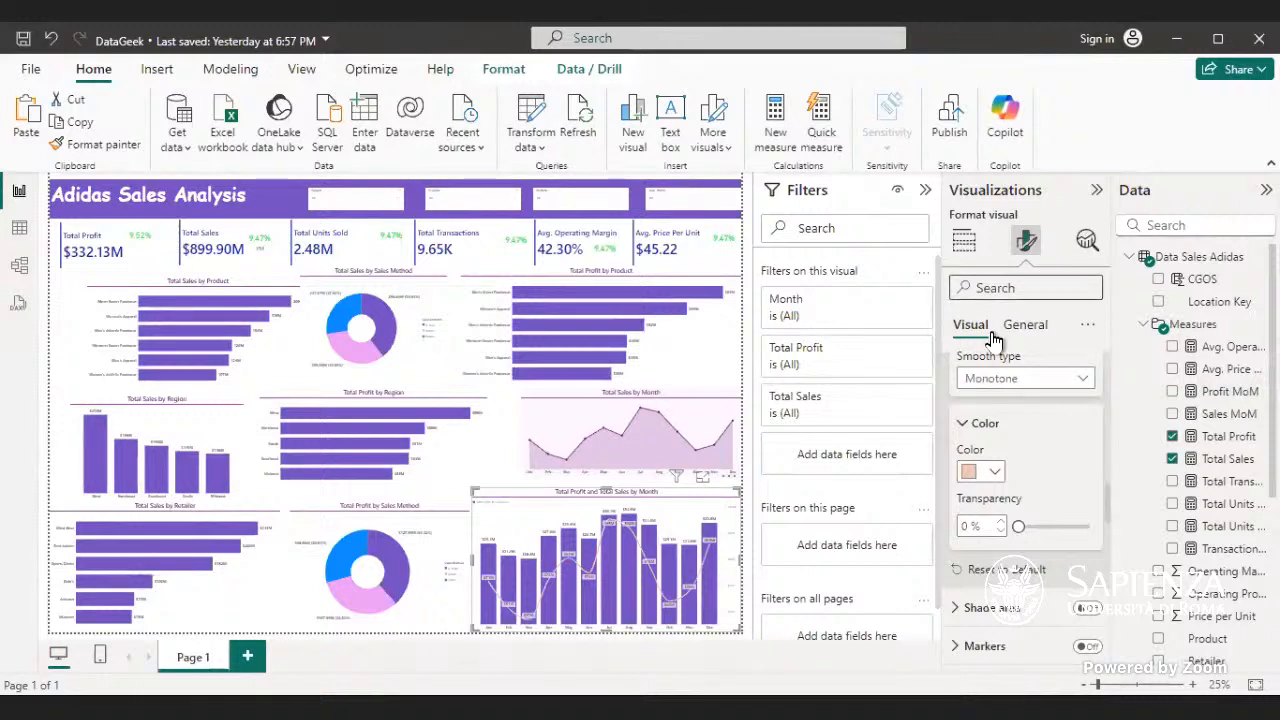
{"action": "mouse_move", "coordinate": [654, 583]}
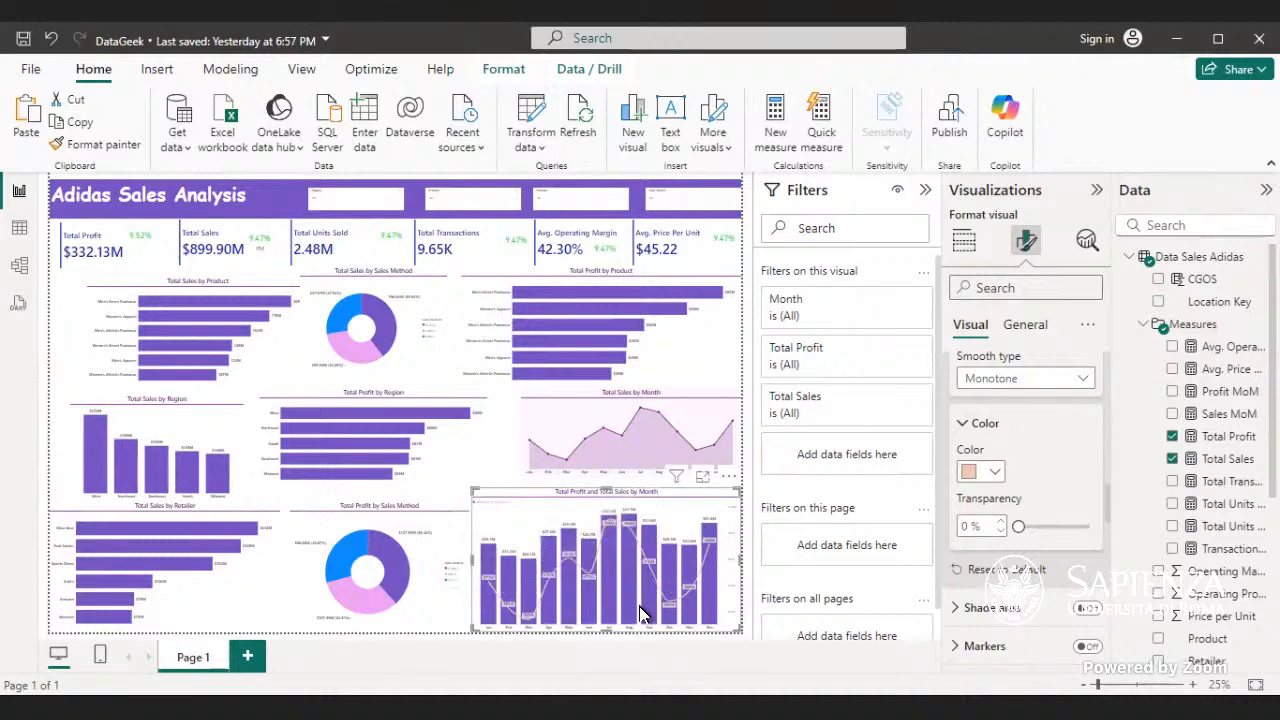
{"action": "mouse_move", "coordinate": [667, 610]}
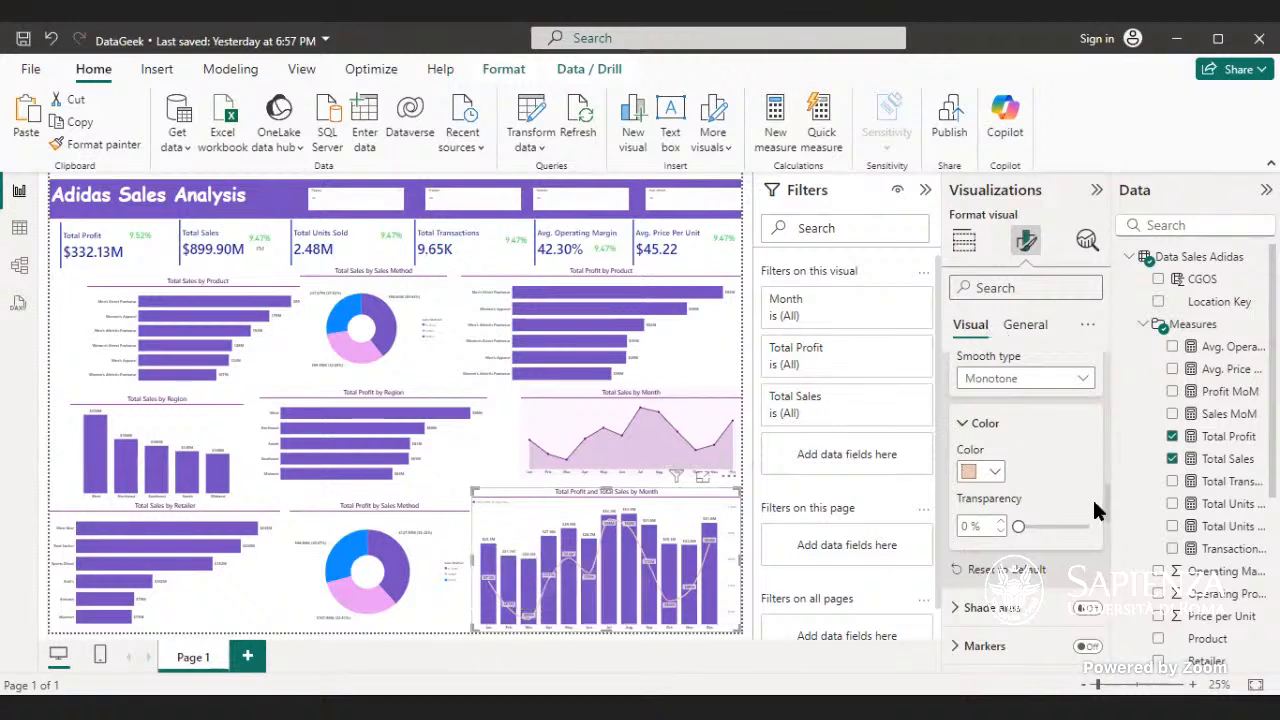
- Examine the combo chart's data label options, value formatting and neighbouring format settings
{"action": "scroll", "coordinate": [1103, 496], "scroll_direction": "up", "scroll_amount": 5}
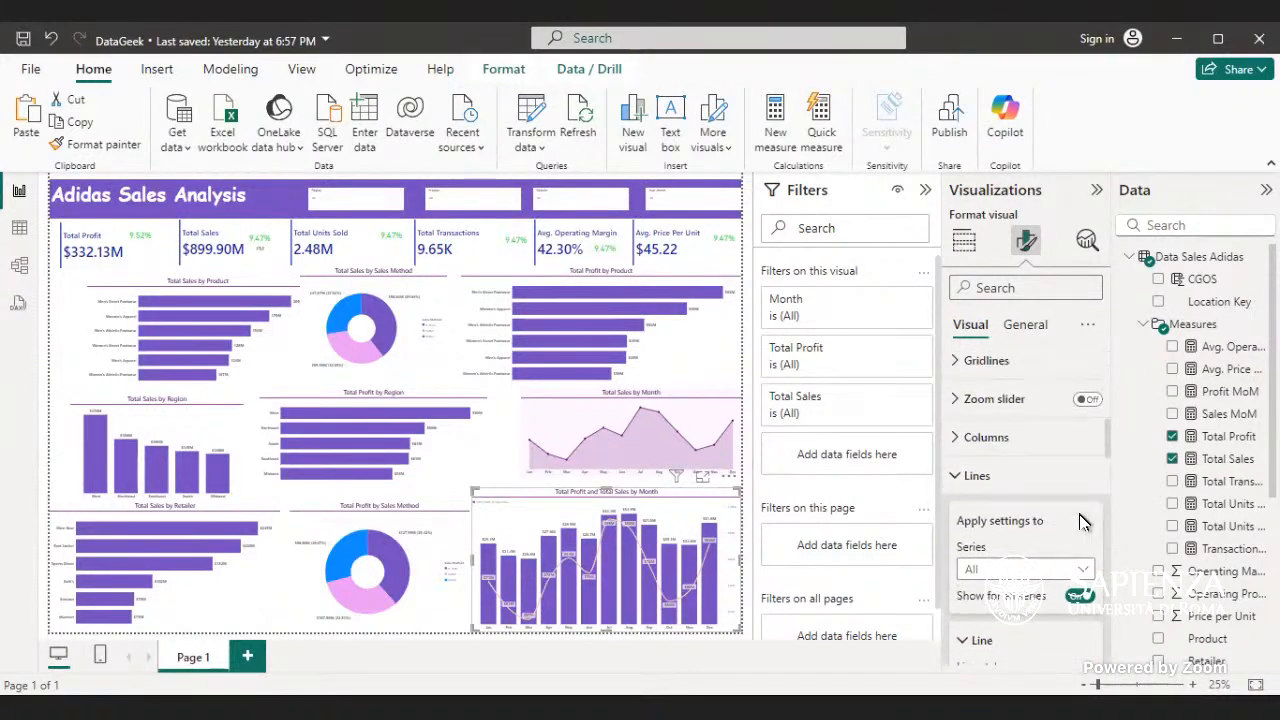
{"action": "left_click", "coordinate": [976, 477]}
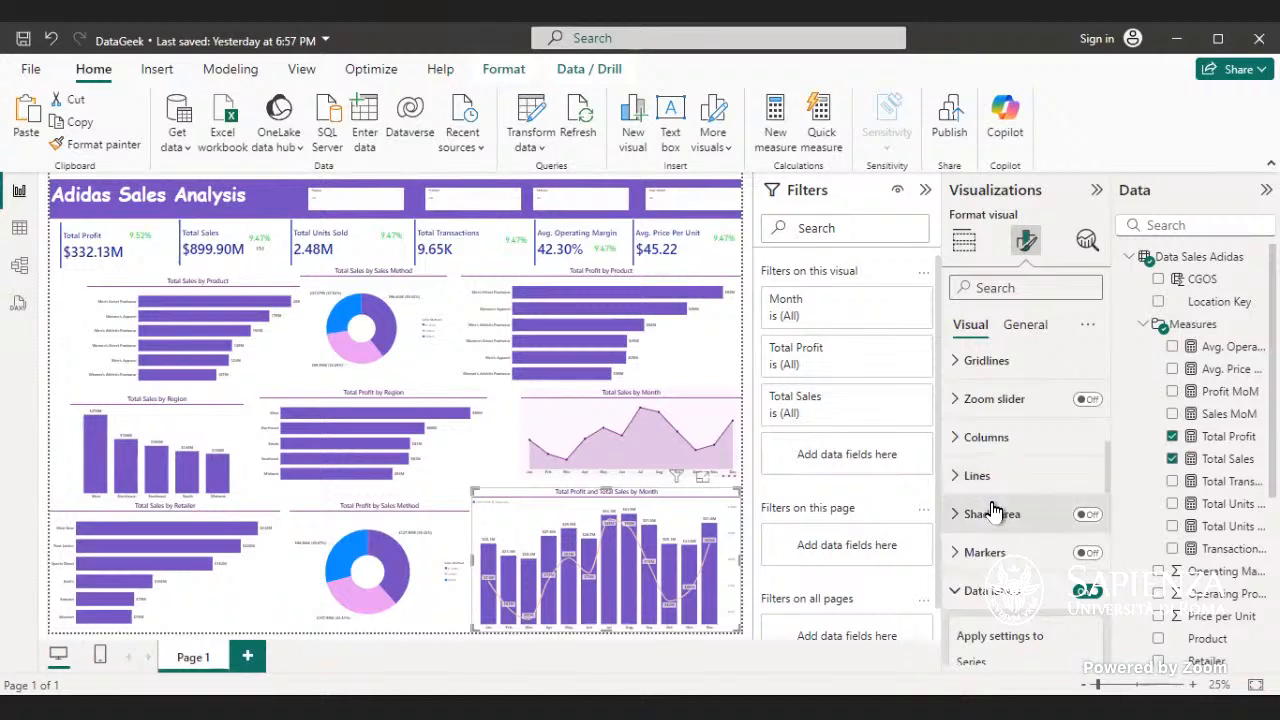
{"action": "scroll", "coordinate": [1035, 420], "scroll_direction": "down", "scroll_amount": 3}
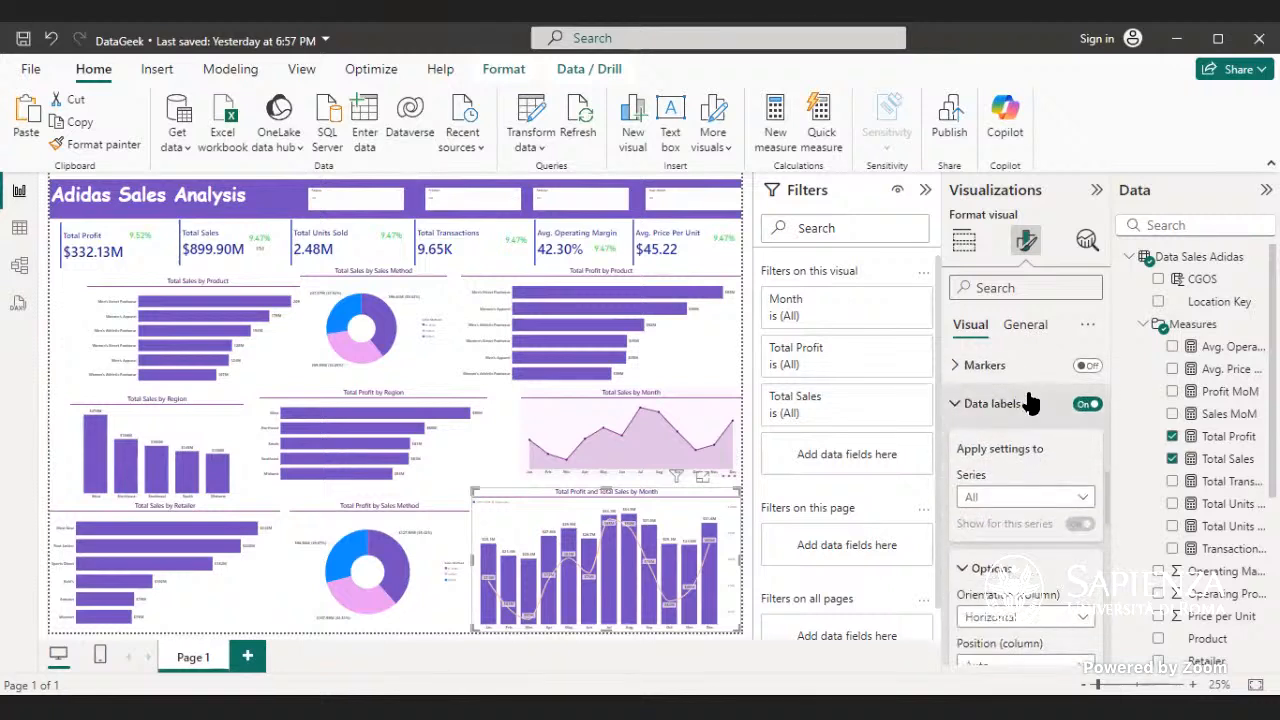
{"action": "scroll", "coordinate": [1022, 410], "scroll_direction": "down", "scroll_amount": 3}
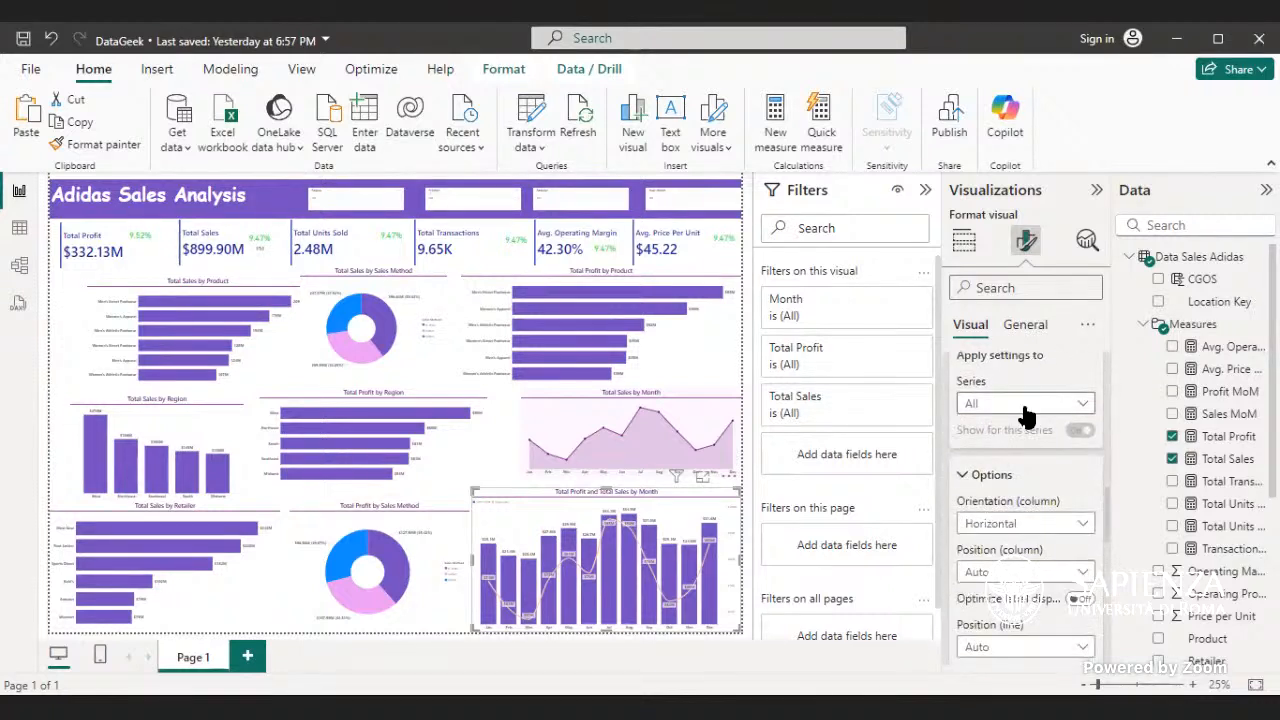
{"action": "scroll", "coordinate": [1027, 417], "scroll_direction": "down", "scroll_amount": 1}
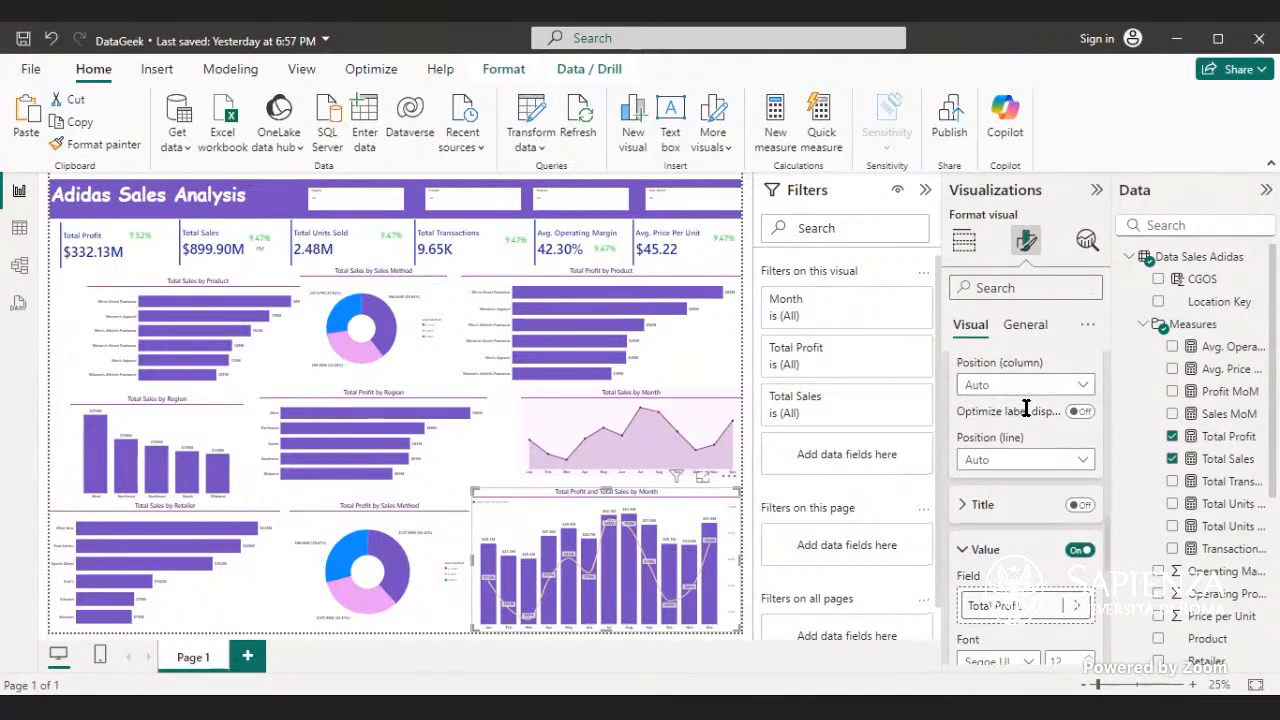
{"action": "scroll", "coordinate": [1027, 417], "scroll_direction": "down", "scroll_amount": 1}
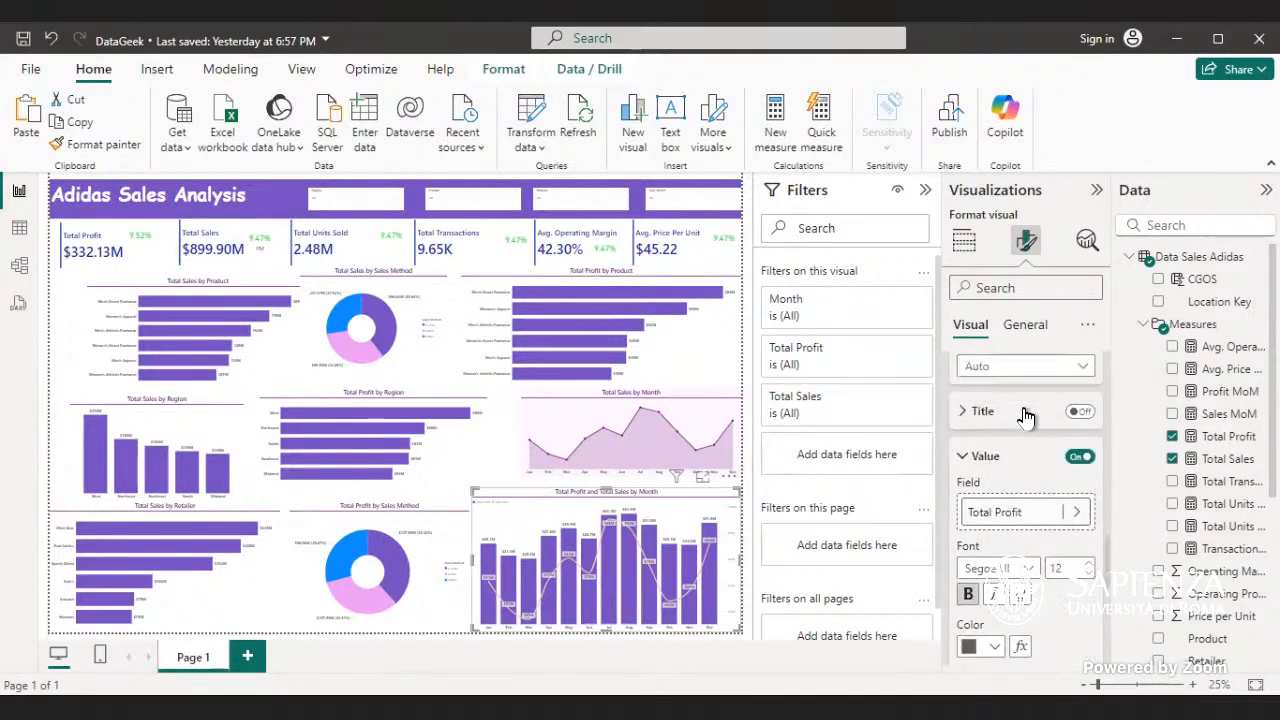
{"action": "scroll", "coordinate": [1022, 413], "scroll_direction": "down", "scroll_amount": 4}
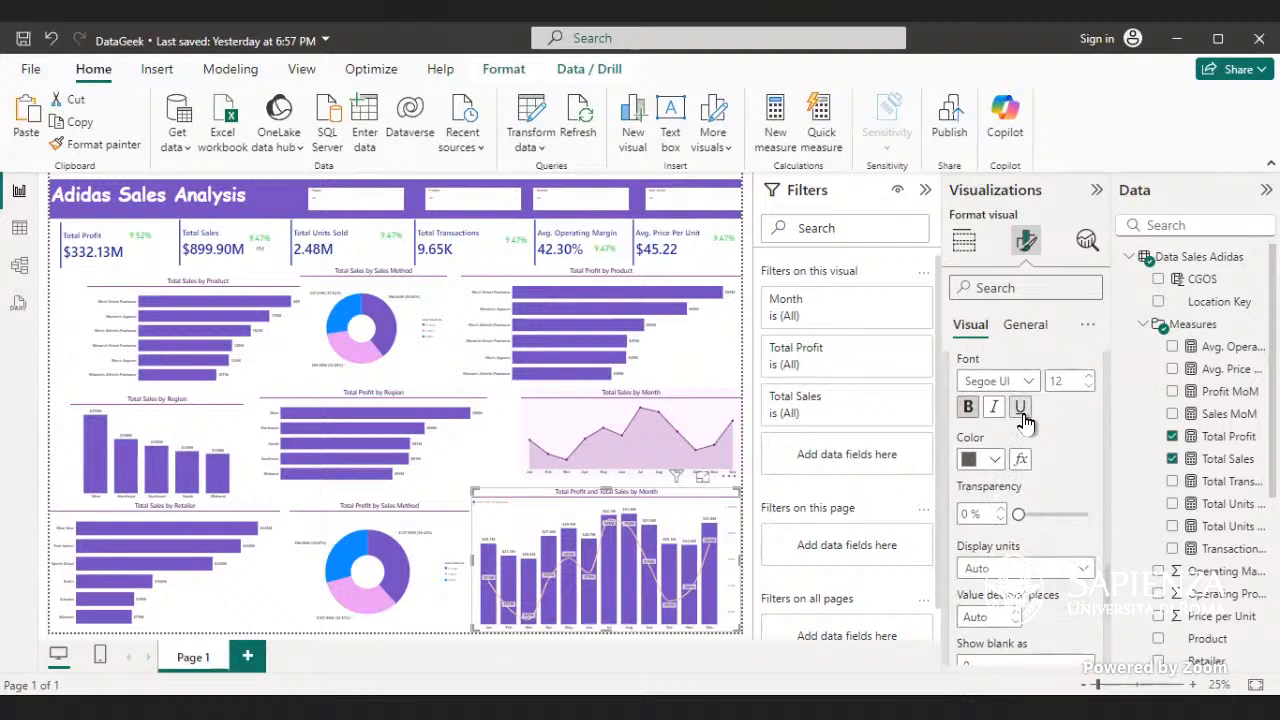
{"action": "scroll", "coordinate": [1027, 421], "scroll_direction": "down", "scroll_amount": 1}
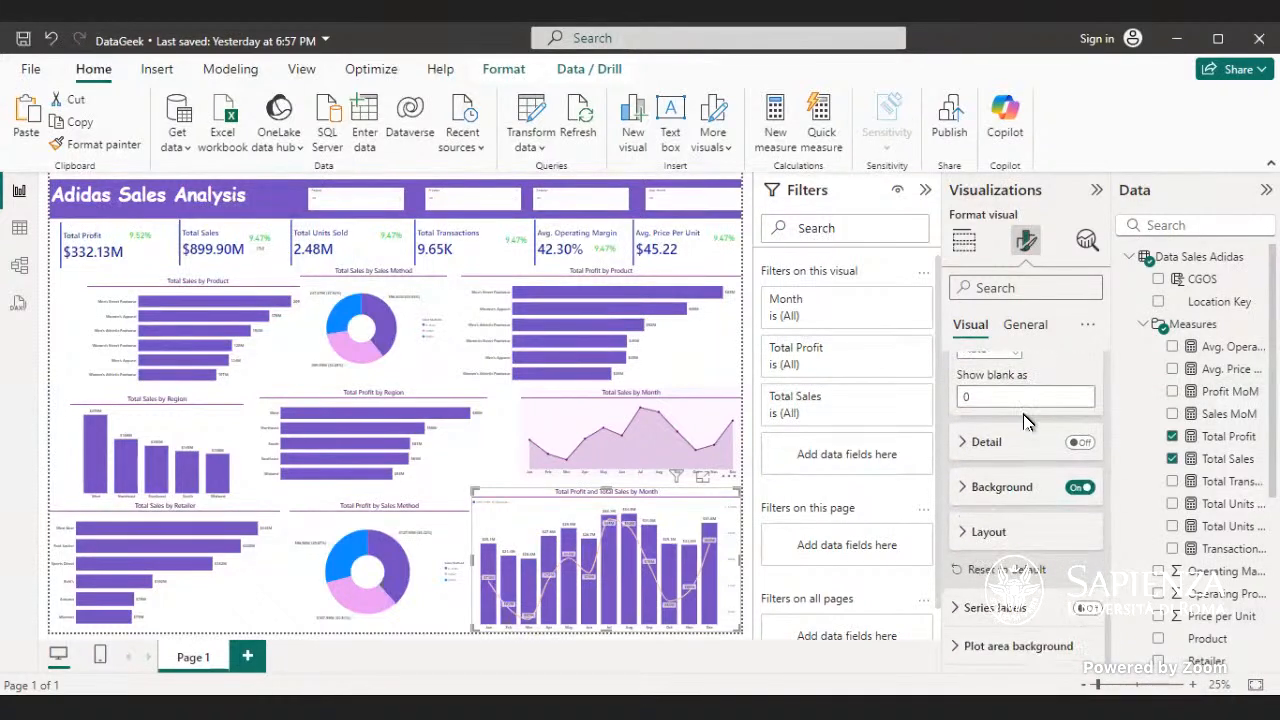
{"action": "scroll", "coordinate": [1022, 419], "scroll_direction": "up", "scroll_amount": 5}
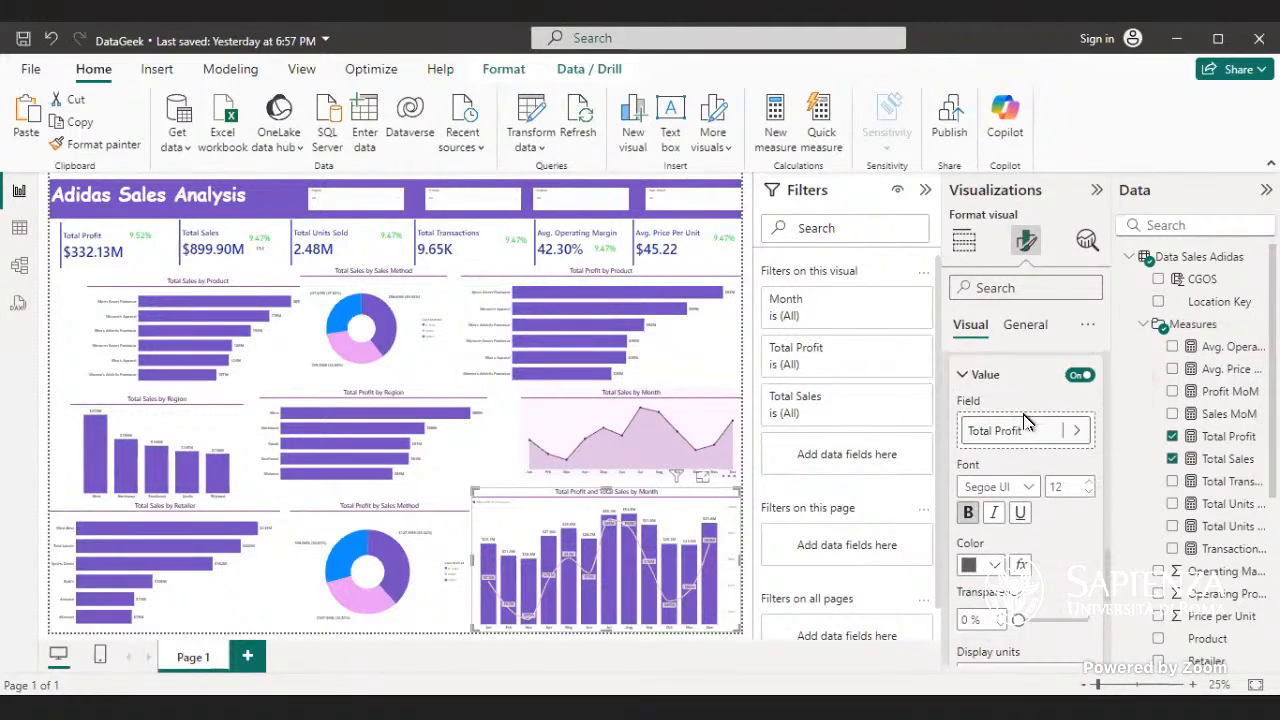
{"action": "scroll", "coordinate": [1027, 421], "scroll_direction": "up", "scroll_amount": 2}
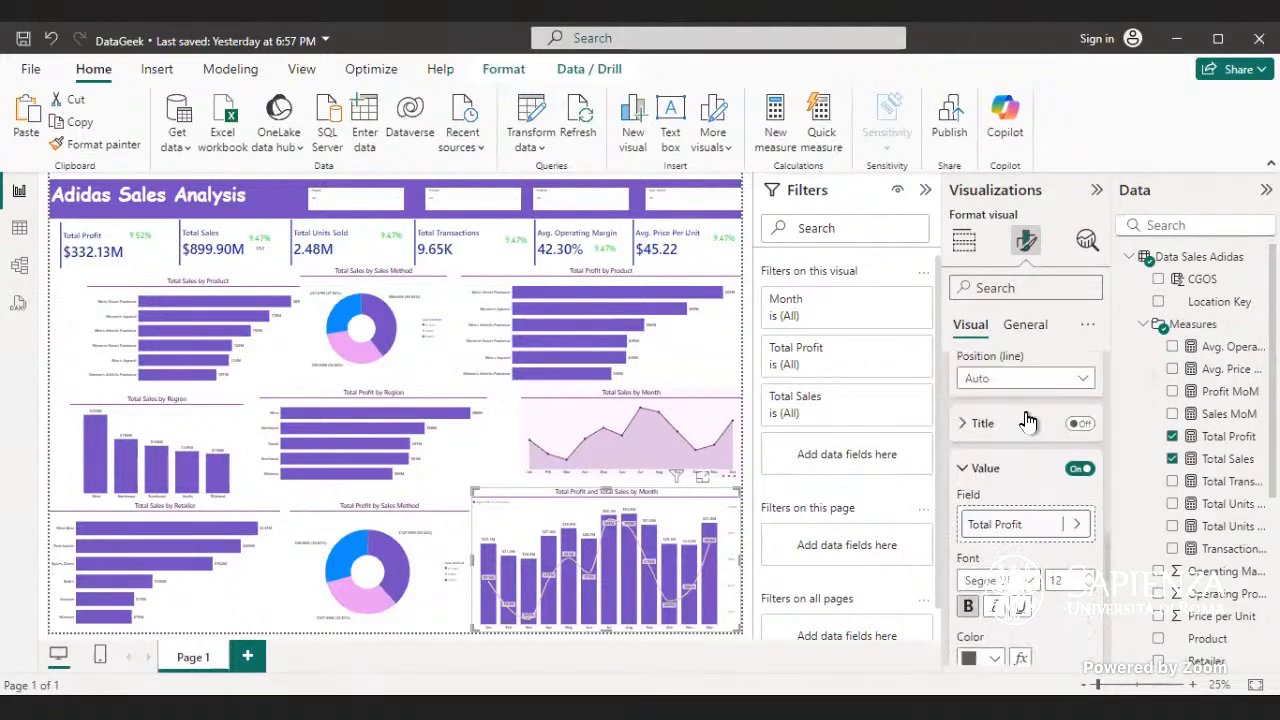
{"action": "scroll", "coordinate": [1026, 410], "scroll_direction": "up", "scroll_amount": 1}
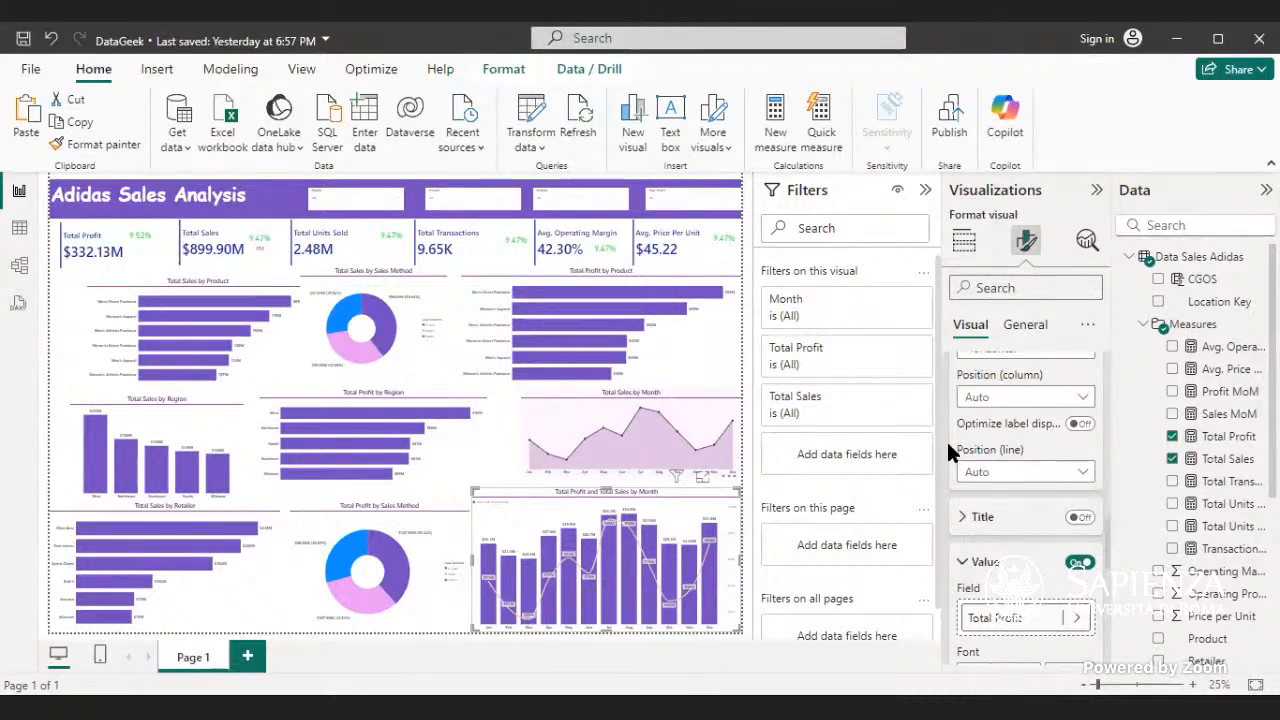
{"action": "scroll", "coordinate": [1008, 477], "scroll_direction": "up", "scroll_amount": 5}
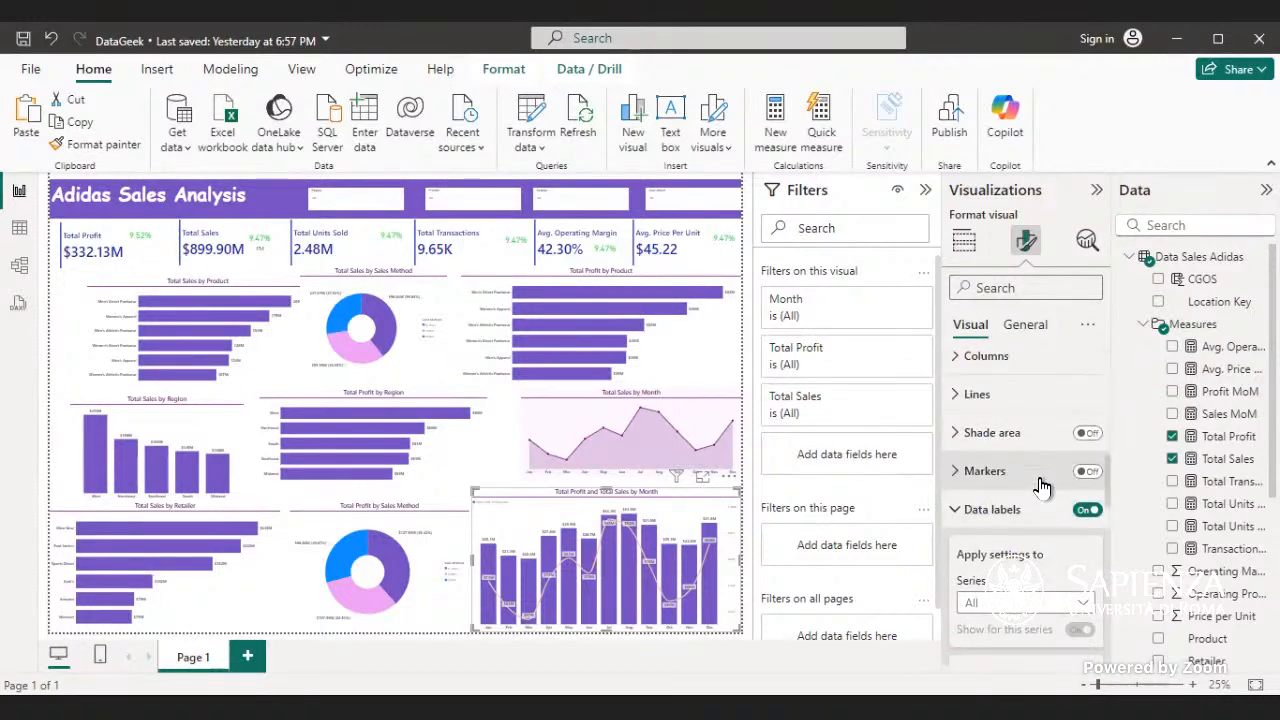
{"action": "scroll", "coordinate": [1040, 486], "scroll_direction": "up", "scroll_amount": 1}
{"action": "scroll", "coordinate": [1040, 486], "scroll_direction": "up", "scroll_amount": 6}
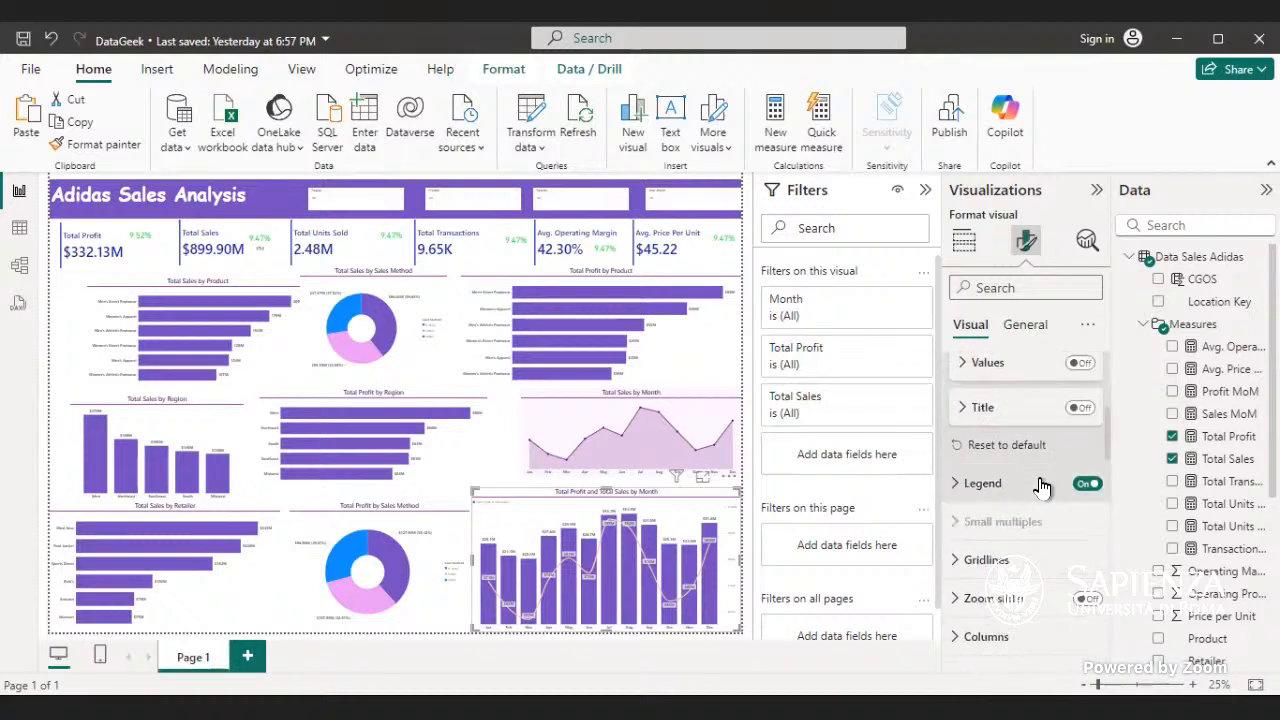
{"action": "scroll", "coordinate": [1040, 483], "scroll_direction": "down", "scroll_amount": 6}
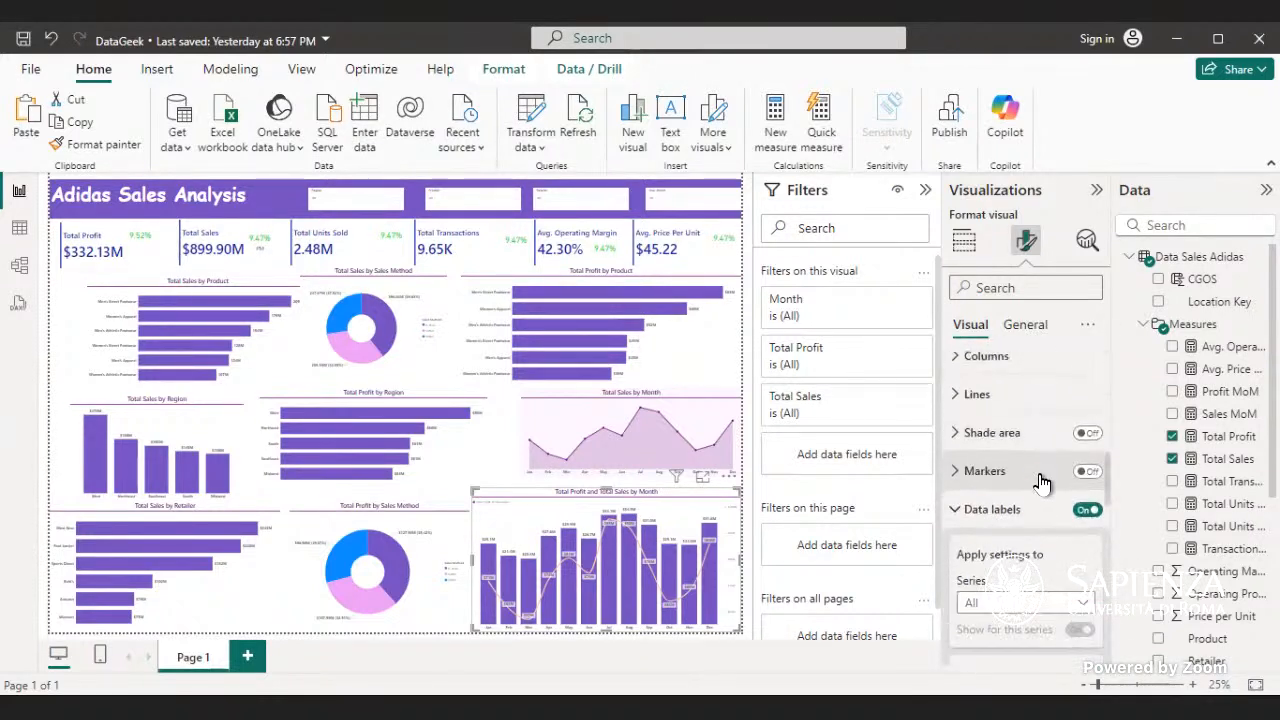
- Try turning off Show for all series for the combo chart's lines and turn it back on
{"action": "left_click", "coordinate": [1056, 403]}
{"action": "scroll", "coordinate": [1056, 440], "scroll_direction": "down", "scroll_amount": 2}
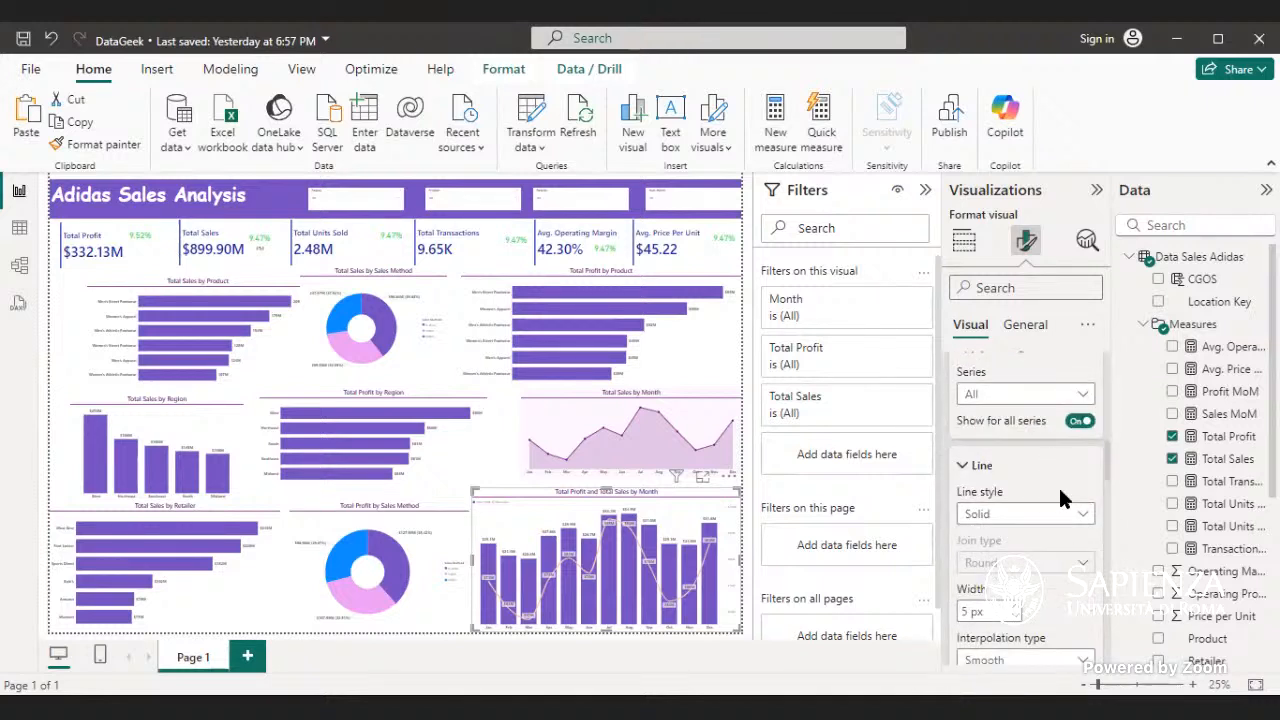
{"action": "left_click", "coordinate": [1086, 423]}
{"action": "left_click", "coordinate": [1083, 421]}
- Turn off the data labels of the Total Profit and Total Sales by Month combo chart
{"action": "scroll", "coordinate": [1077, 497], "scroll_direction": "down", "scroll_amount": 3}
{"action": "scroll", "coordinate": [1076, 501], "scroll_direction": "down", "scroll_amount": 1}
{"action": "scroll", "coordinate": [1075, 501], "scroll_direction": "down", "scroll_amount": 3}
{"action": "scroll", "coordinate": [1075, 501], "scroll_direction": "down", "scroll_amount": 3}
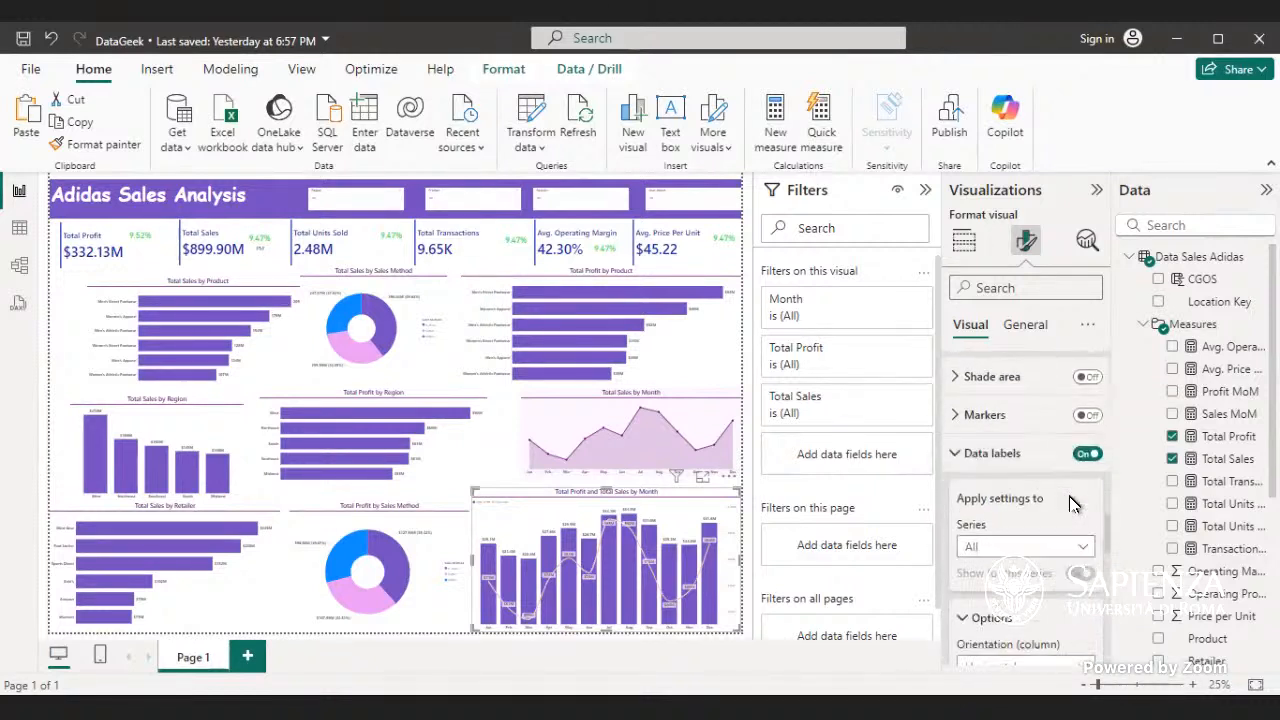
{"action": "left_click", "coordinate": [1088, 454]}
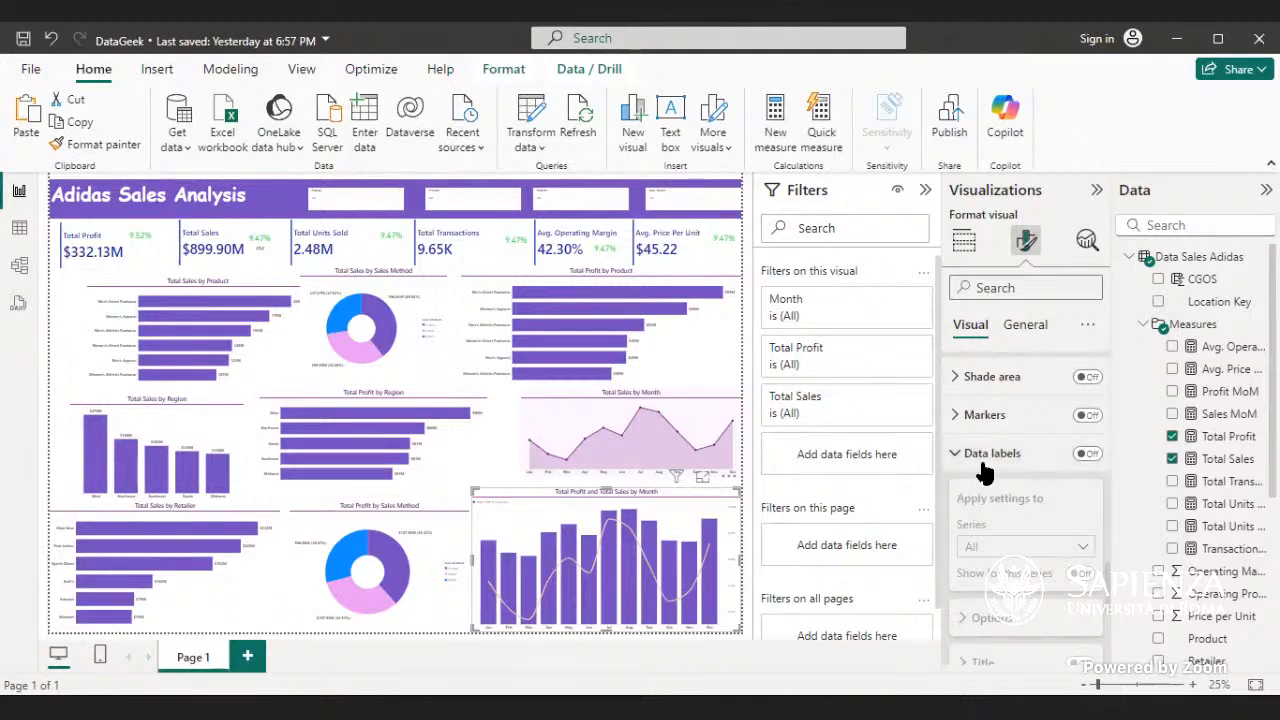
- Turn on the values of the combo chart's primary Y-axis
{"action": "scroll", "coordinate": [982, 470], "scroll_direction": "up", "scroll_amount": 5}
{"action": "scroll", "coordinate": [985, 468], "scroll_direction": "up", "scroll_amount": 5}
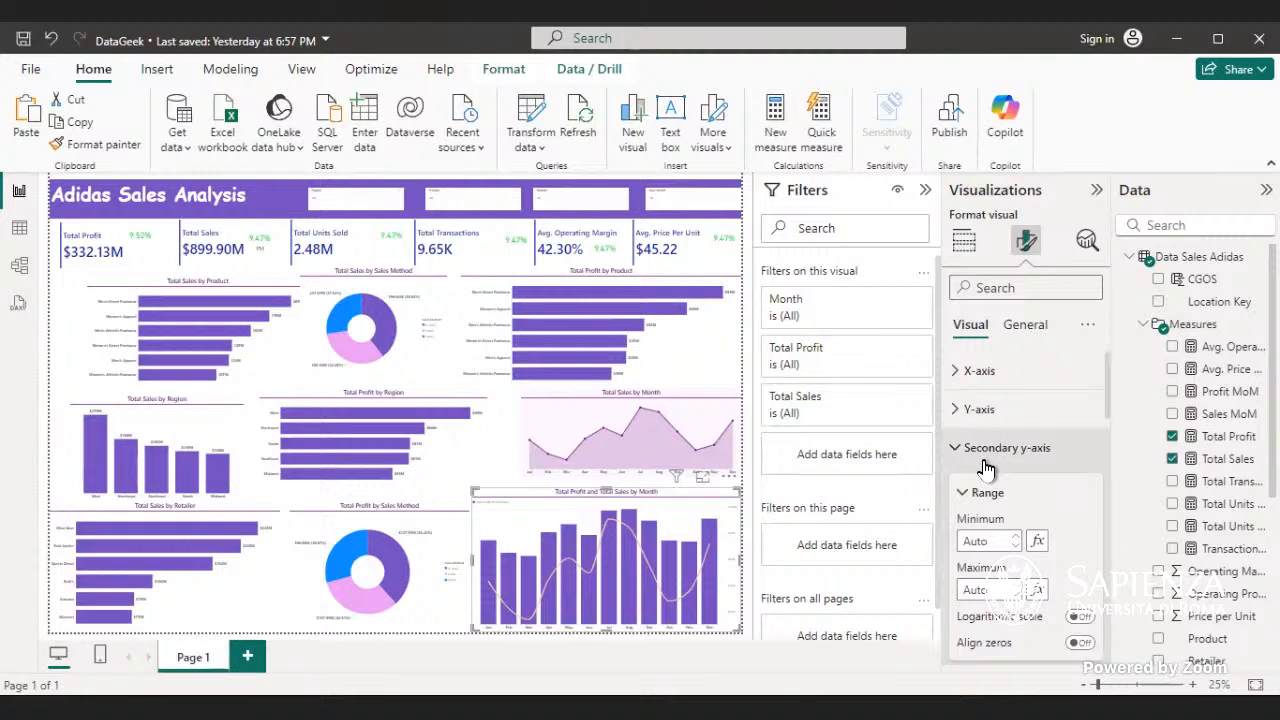
{"action": "left_click", "coordinate": [997, 410]}
{"action": "scroll", "coordinate": [1000, 455], "scroll_direction": "down", "scroll_amount": 2}
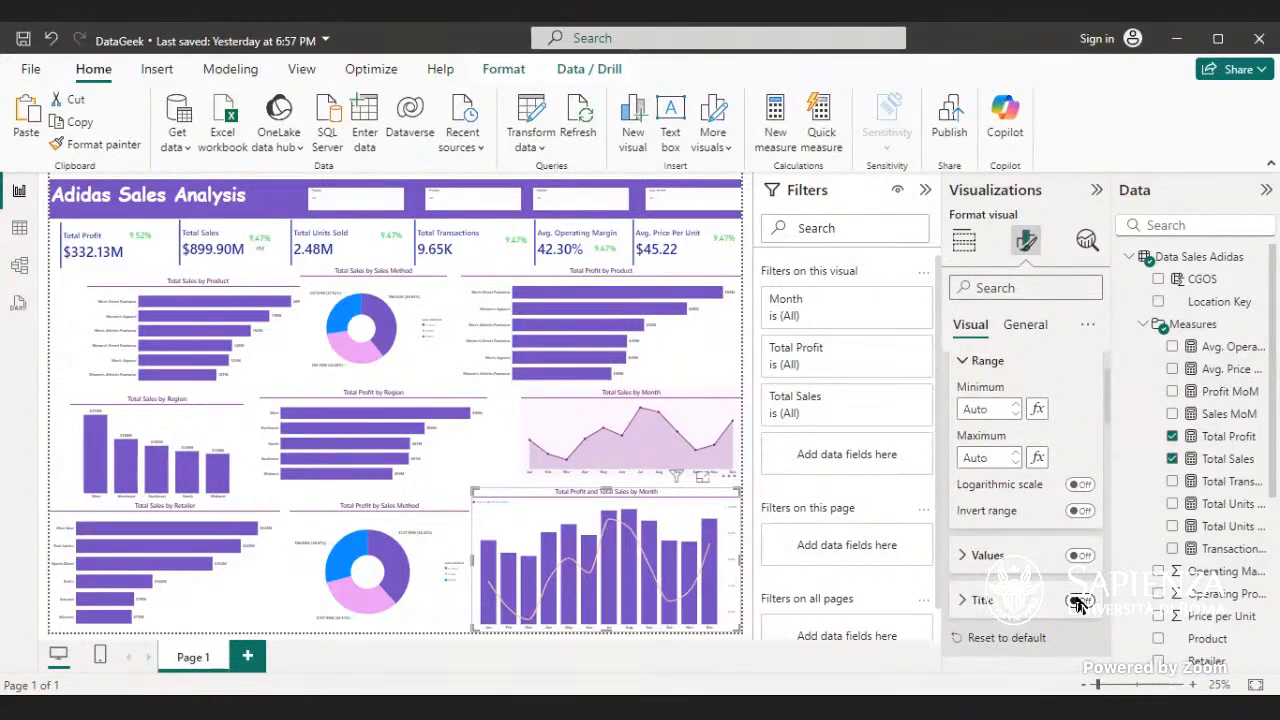
{"action": "left_click", "coordinate": [1080, 556]}
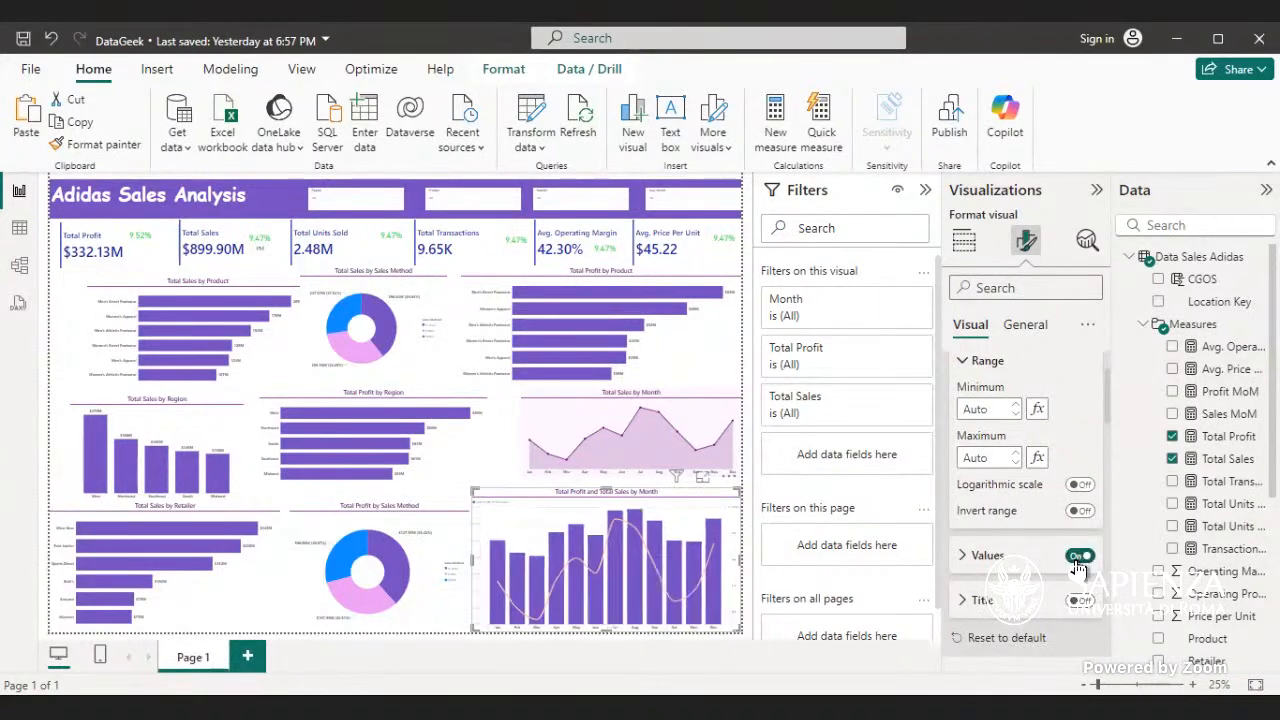
- Examine the font, color, display units and decimal place options for the combo chart's primary Y-axis values
{"action": "scroll", "coordinate": [1081, 572], "scroll_direction": "down", "scroll_amount": 2}
{"action": "scroll", "coordinate": [1080, 572], "scroll_direction": "up", "scroll_amount": 3}
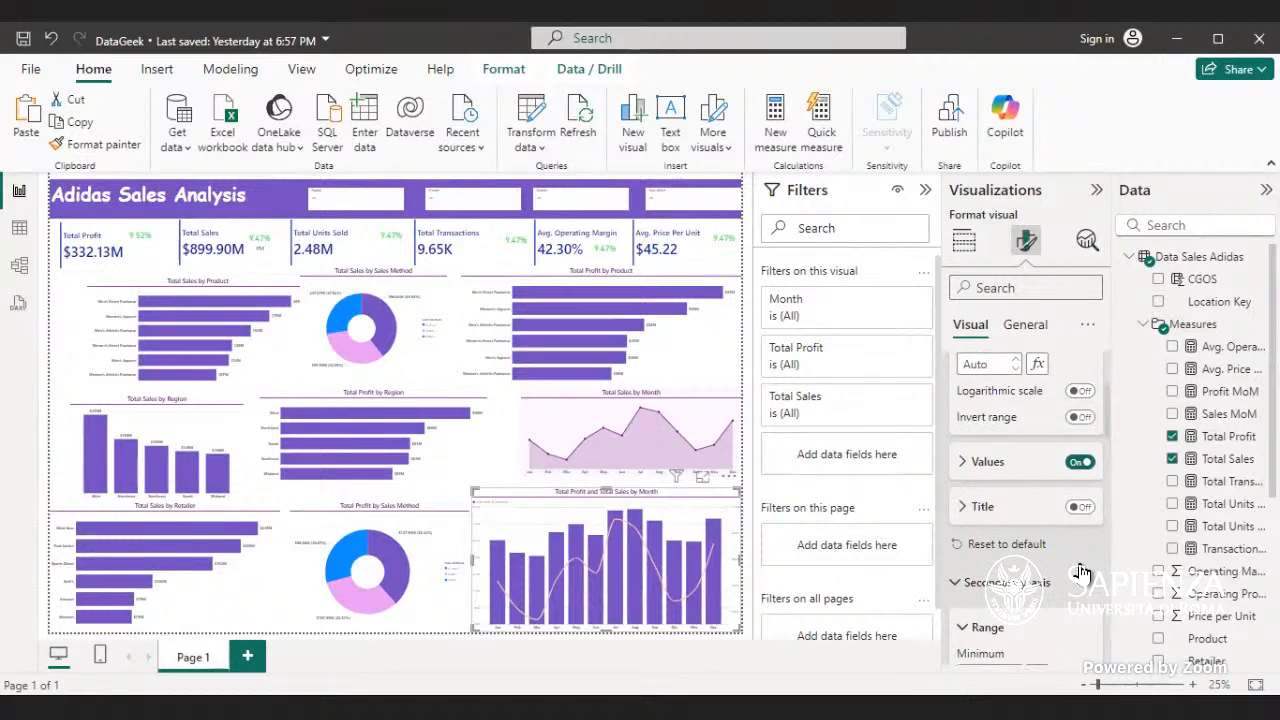
{"action": "left_click", "coordinate": [1005, 558]}
{"action": "scroll", "coordinate": [1008, 568], "scroll_direction": "down", "scroll_amount": 3}
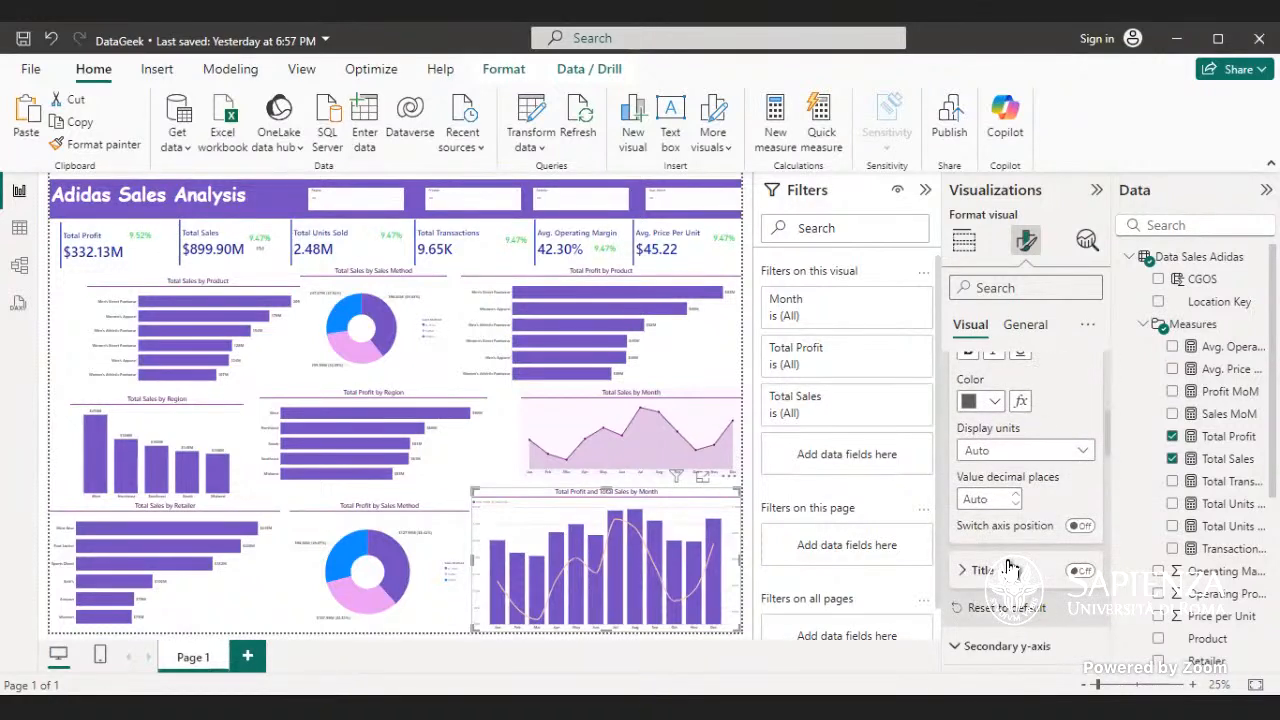
{"action": "scroll", "coordinate": [1008, 568], "scroll_direction": "up", "scroll_amount": 2}
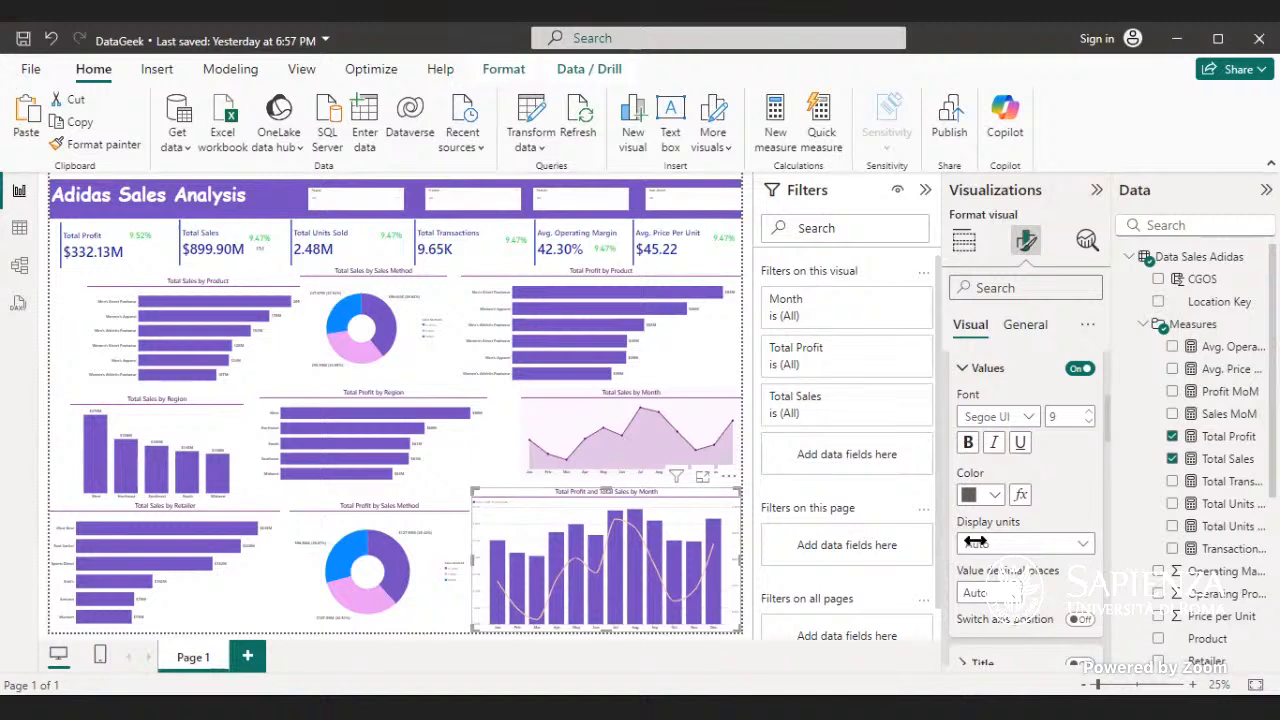
{"action": "scroll", "coordinate": [986, 540], "scroll_direction": "down", "scroll_amount": 2}
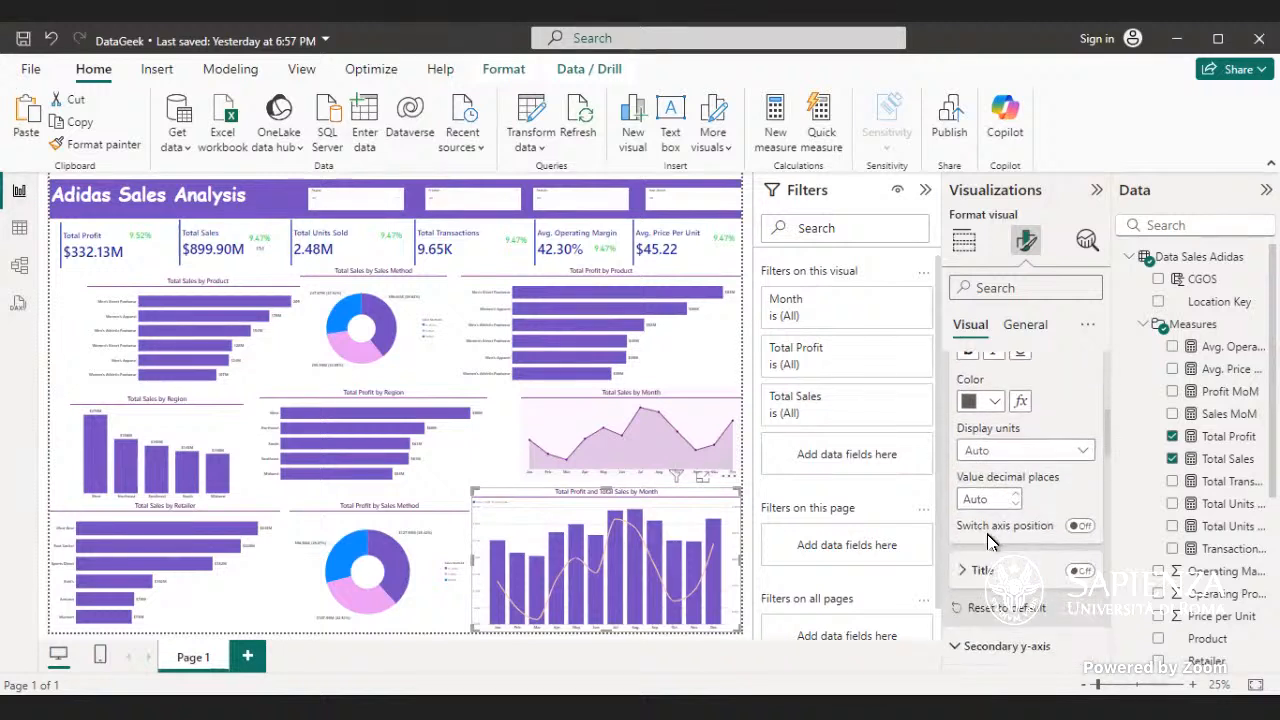
- Try switching the axis position of the combo chart's primary Y-axis and turn the switch back off
{"action": "left_click", "coordinate": [1084, 531]}
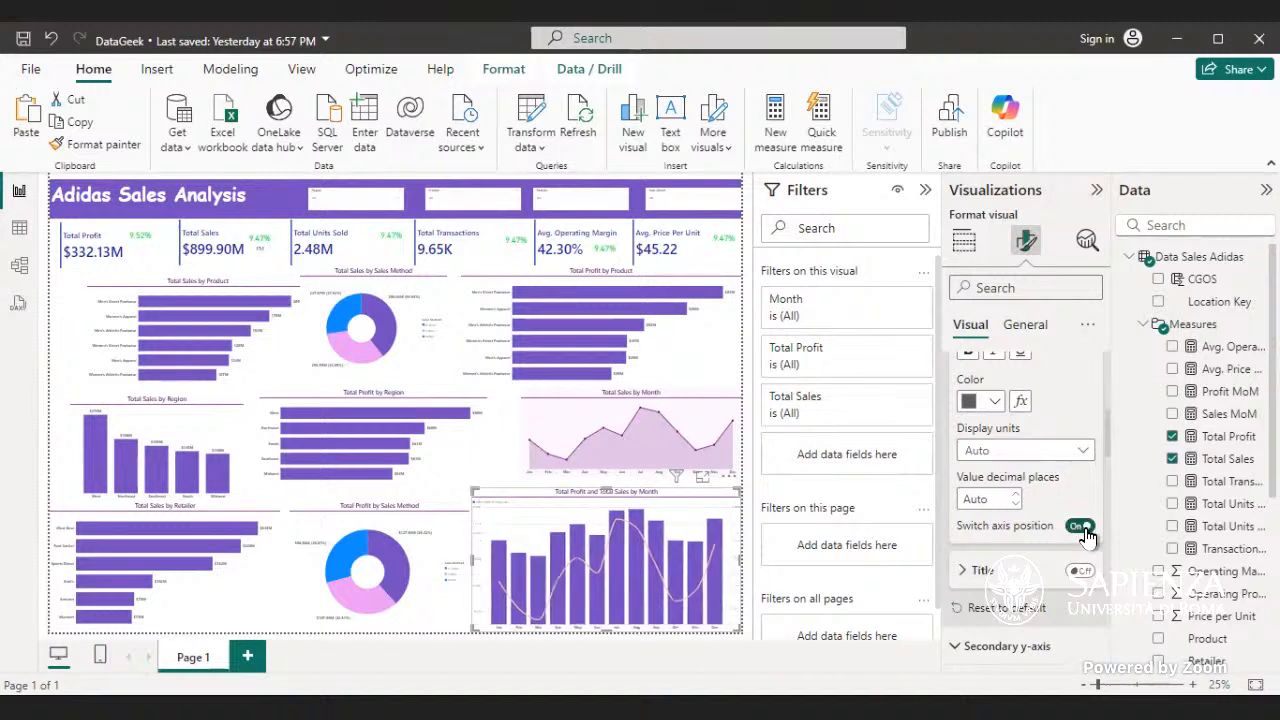
{"action": "left_click", "coordinate": [1084, 529]}
{"action": "left_click", "coordinate": [1083, 529]}
{"action": "left_click", "coordinate": [1081, 530]}
- Turn on the values of the combo chart's secondary Y-axis
{"action": "scroll", "coordinate": [1077, 540], "scroll_direction": "up", "scroll_amount": 2}
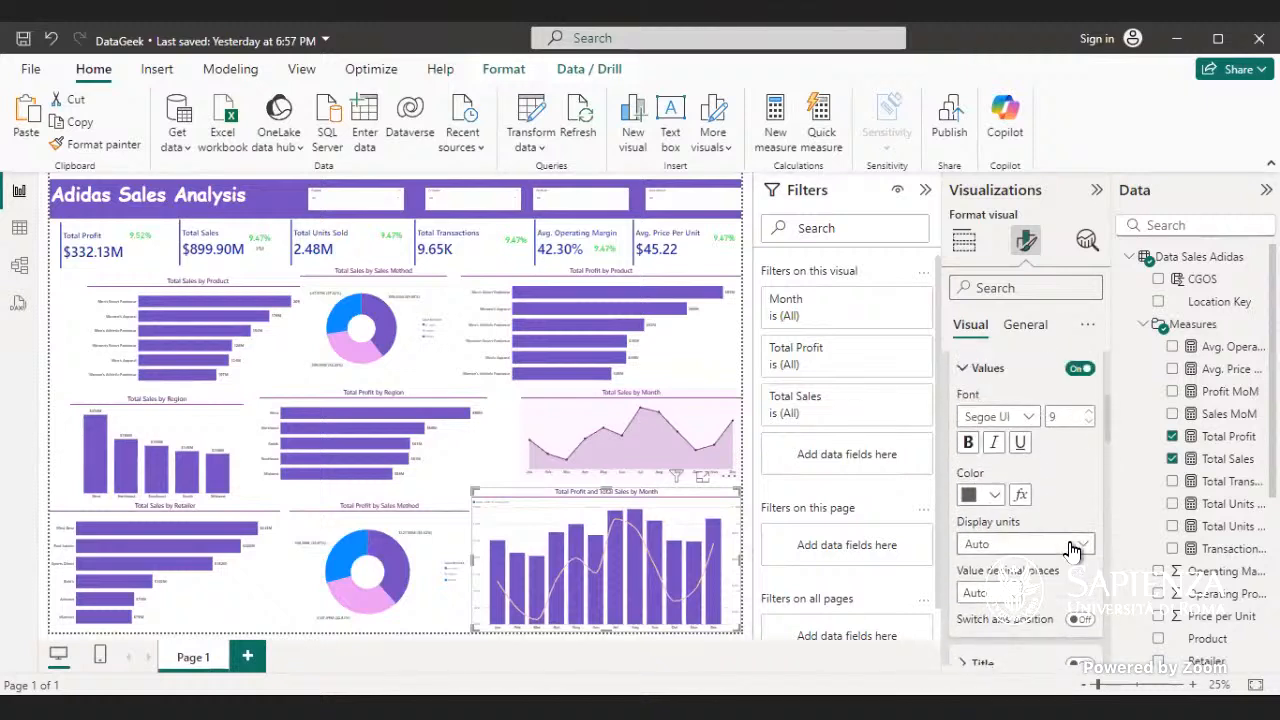
{"action": "scroll", "coordinate": [1072, 549], "scroll_direction": "up", "scroll_amount": 2}
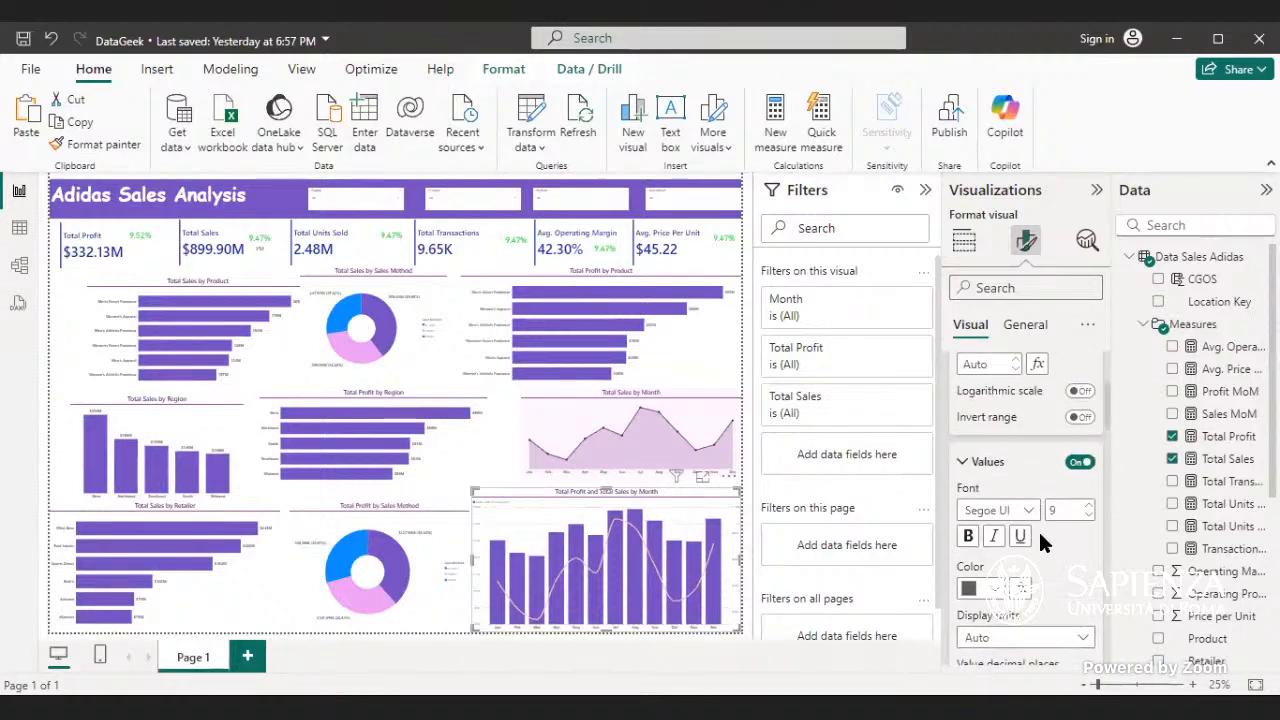
{"action": "scroll", "coordinate": [1006, 550], "scroll_direction": "up", "scroll_amount": 4}
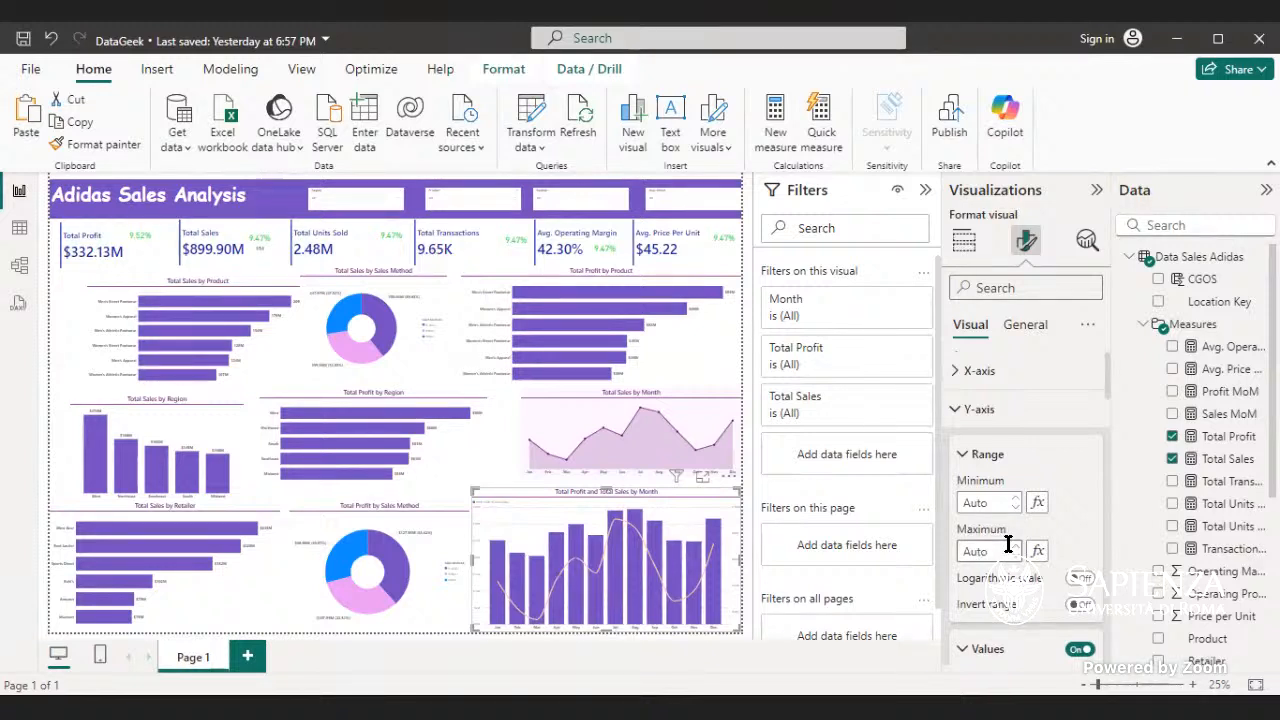
{"action": "left_click", "coordinate": [1010, 420]}
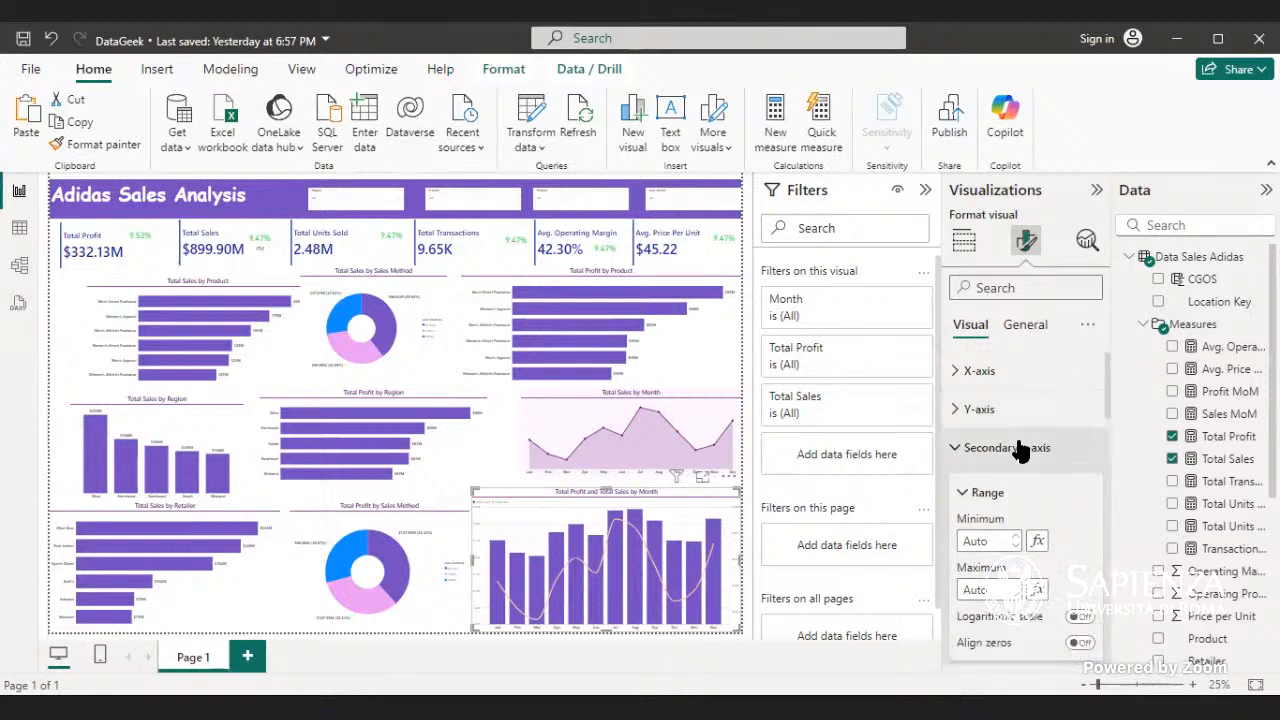
{"action": "left_click", "coordinate": [1020, 450]}
{"action": "left_click", "coordinate": [1023, 458]}
{"action": "scroll", "coordinate": [1023, 470], "scroll_direction": "down", "scroll_amount": 3}
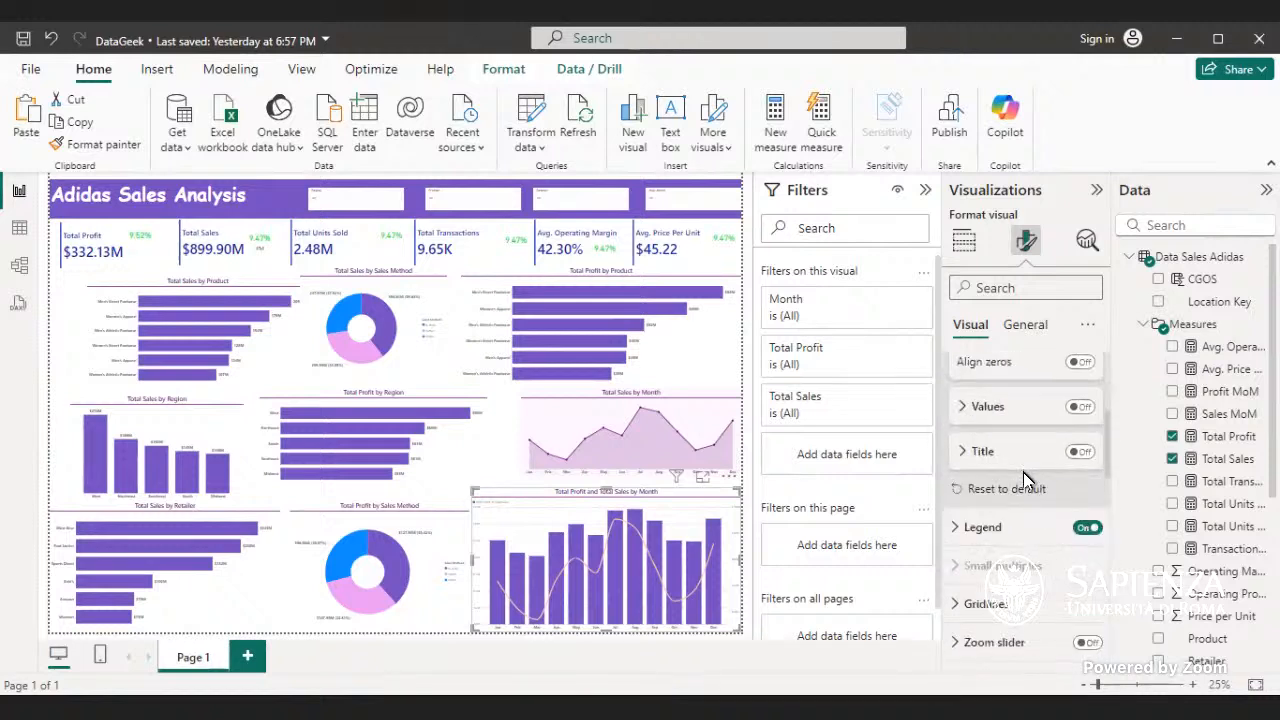
{"action": "scroll", "coordinate": [1023, 472], "scroll_direction": "up", "scroll_amount": 1}
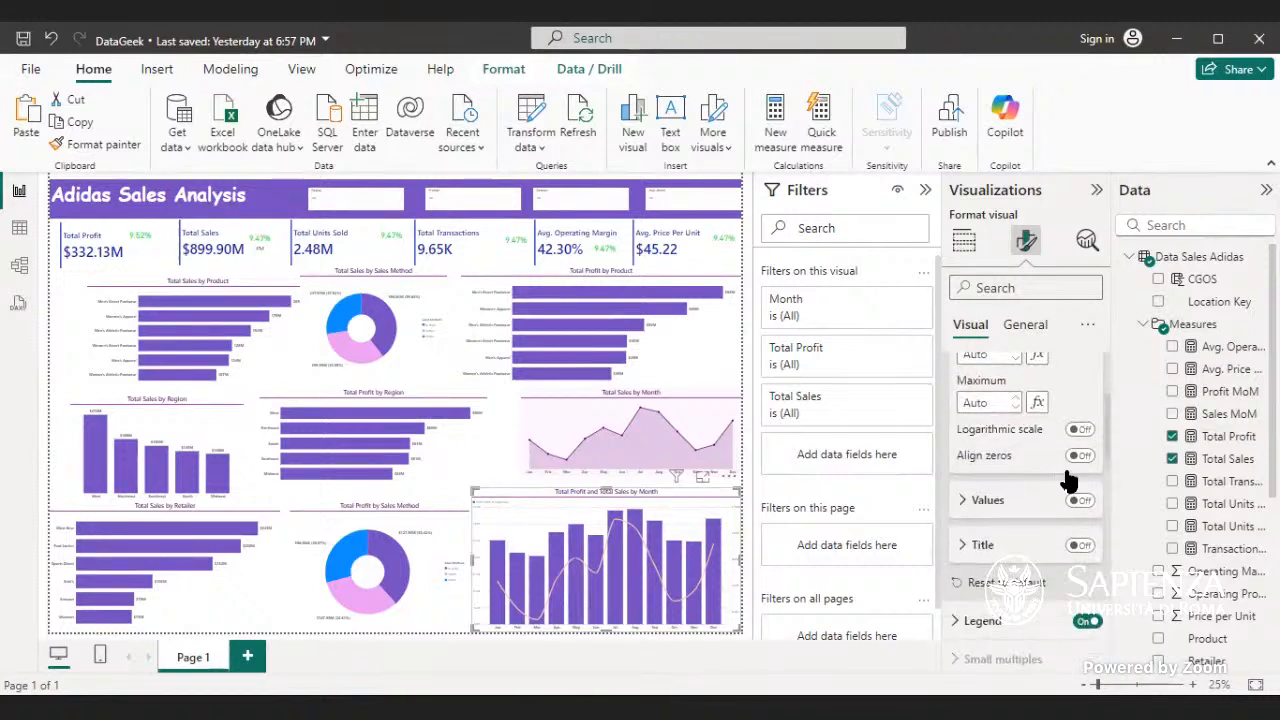
{"action": "left_click", "coordinate": [1082, 501]}
{"action": "left_click", "coordinate": [1083, 502]}
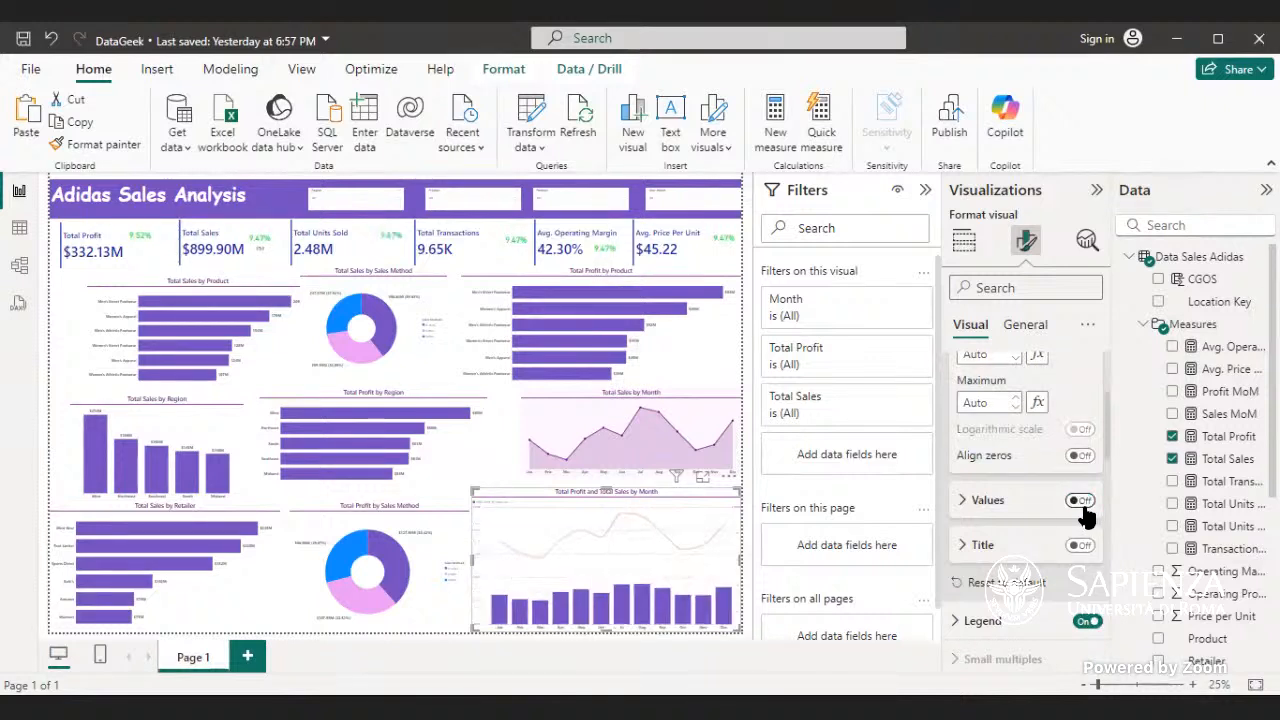
{"action": "left_click", "coordinate": [1081, 503]}
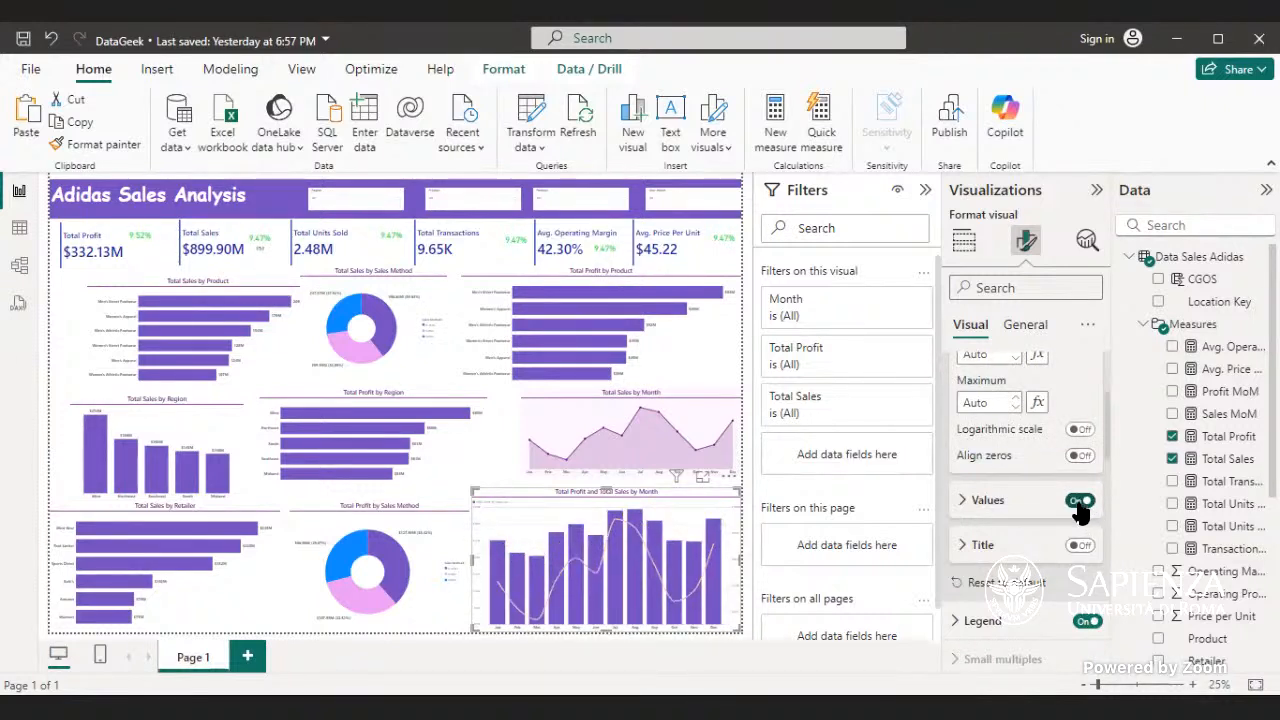
- Examine the range and value options of the combo chart's secondary Y-axis
{"action": "scroll", "coordinate": [1048, 510], "scroll_direction": "up", "scroll_amount": 2}
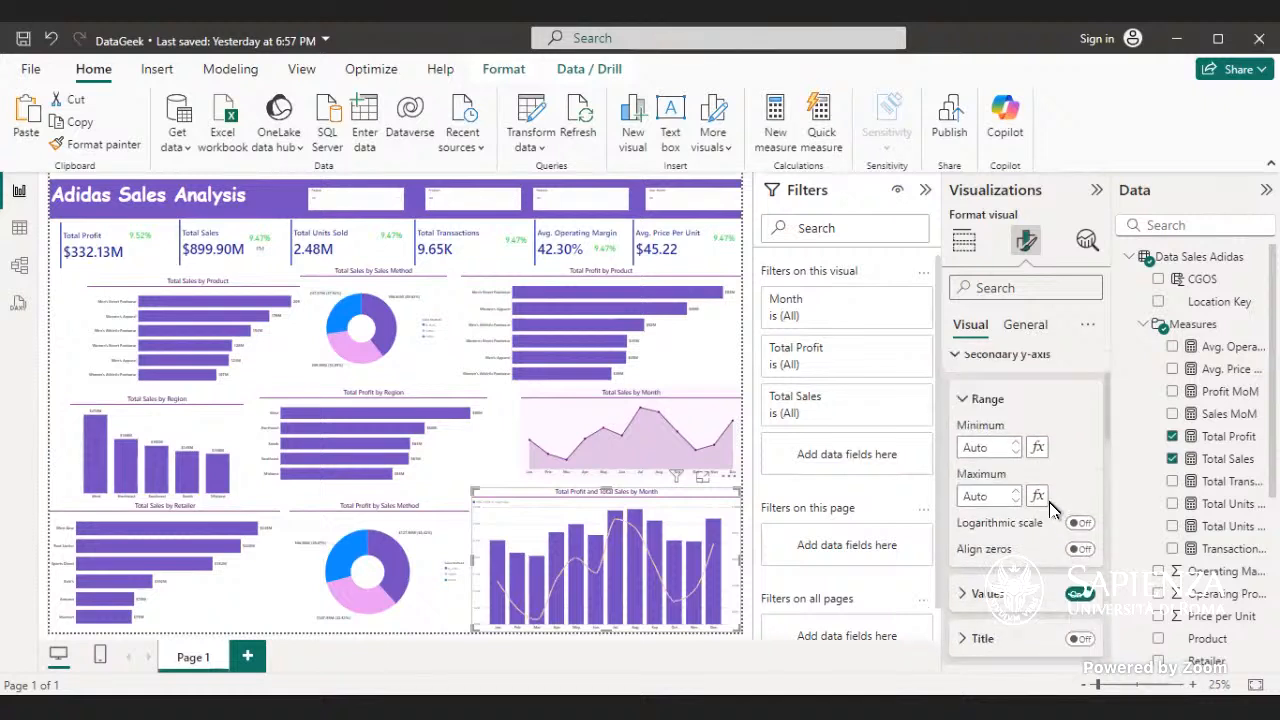
{"action": "scroll", "coordinate": [1048, 506], "scroll_direction": "up", "scroll_amount": 1}
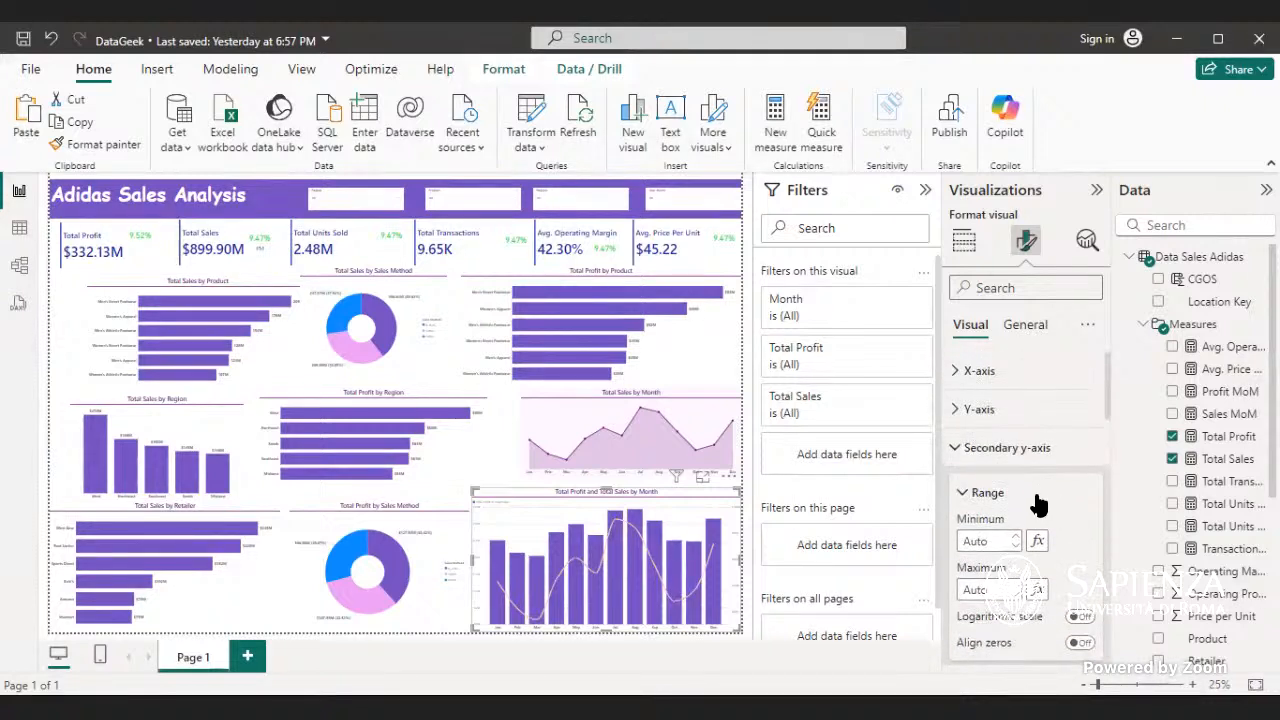
{"action": "scroll", "coordinate": [1035, 505], "scroll_direction": "down", "scroll_amount": 1}
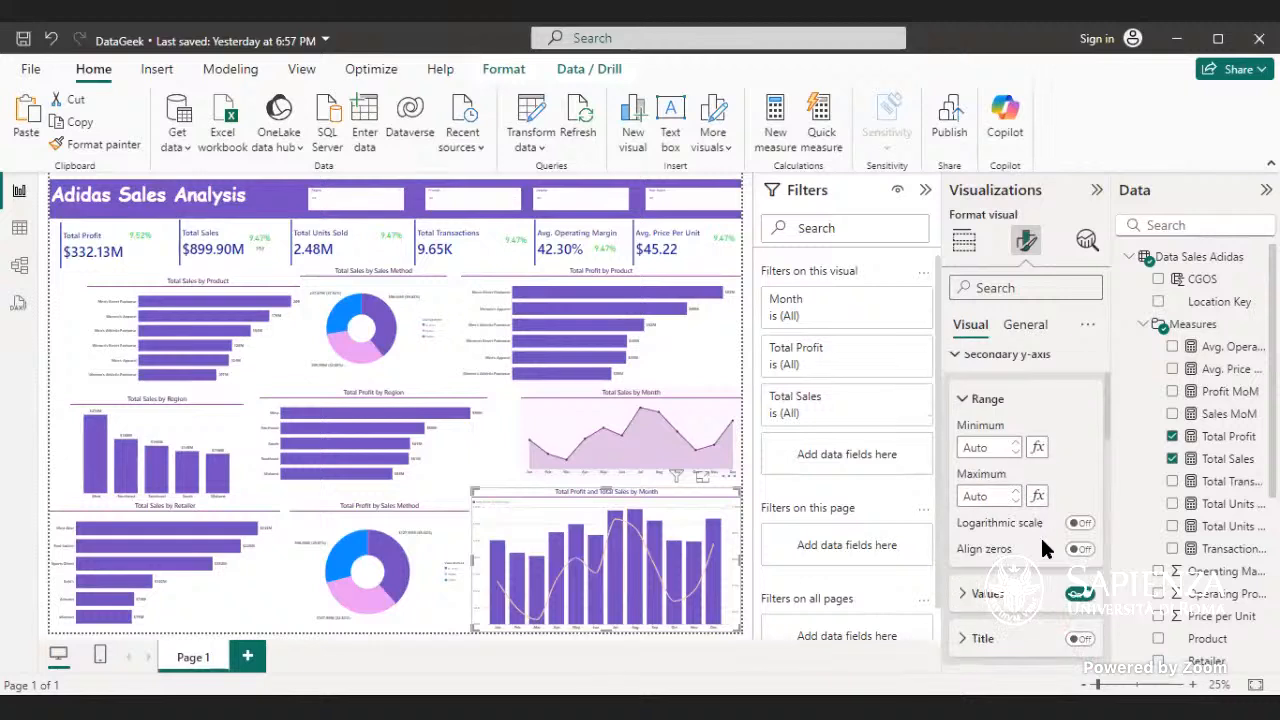
{"action": "scroll", "coordinate": [1040, 540], "scroll_direction": "down", "scroll_amount": 1}
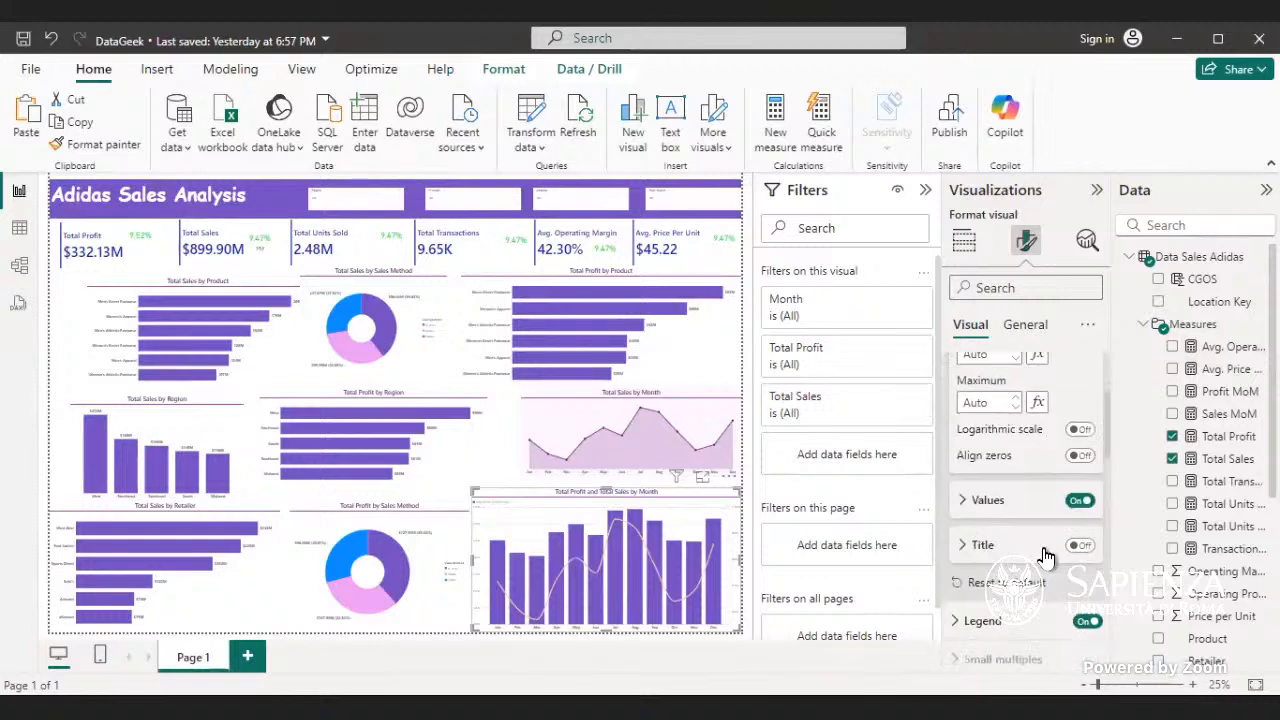
{"action": "left_click", "coordinate": [1020, 501]}
{"action": "left_click", "coordinate": [1021, 506]}
- Examine the combo chart's general effects settings, including background, visual border and shadow
{"action": "left_click", "coordinate": [1016, 327]}
{"action": "left_click", "coordinate": [1015, 462]}
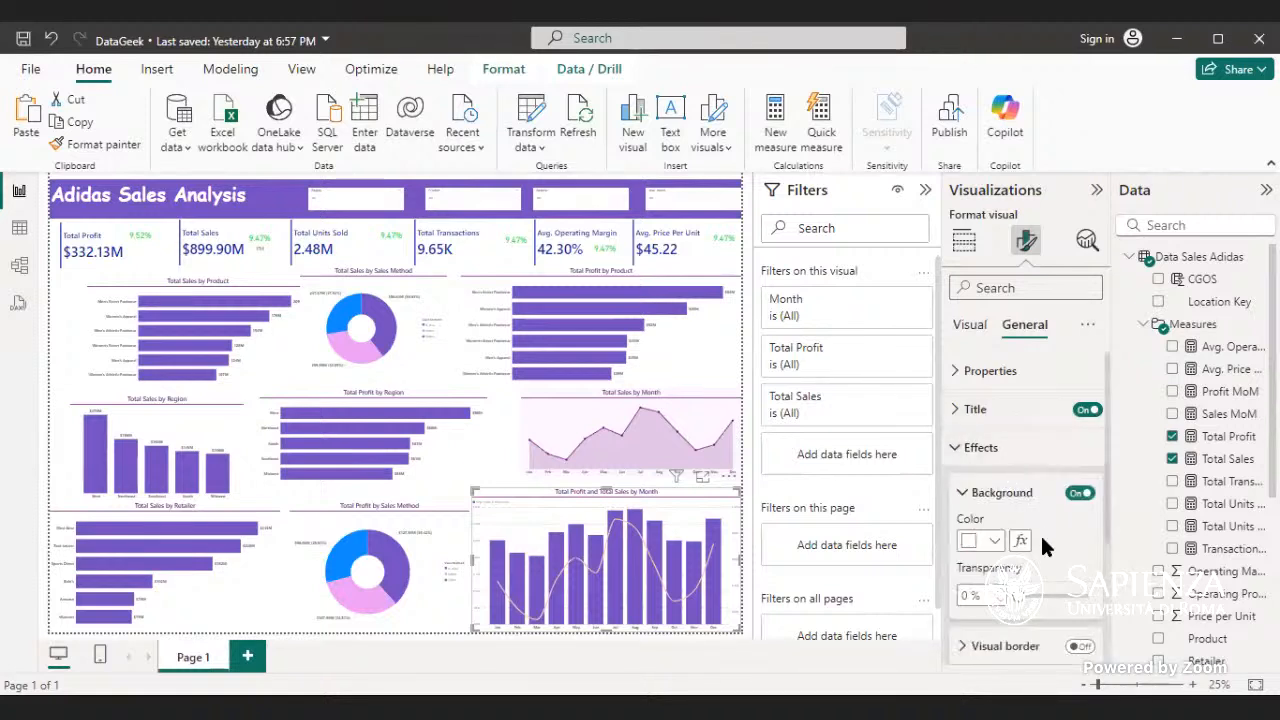
{"action": "scroll", "coordinate": [1040, 545], "scroll_direction": "down", "scroll_amount": 1}
{"action": "scroll", "coordinate": [1043, 553], "scroll_direction": "down", "scroll_amount": 1}
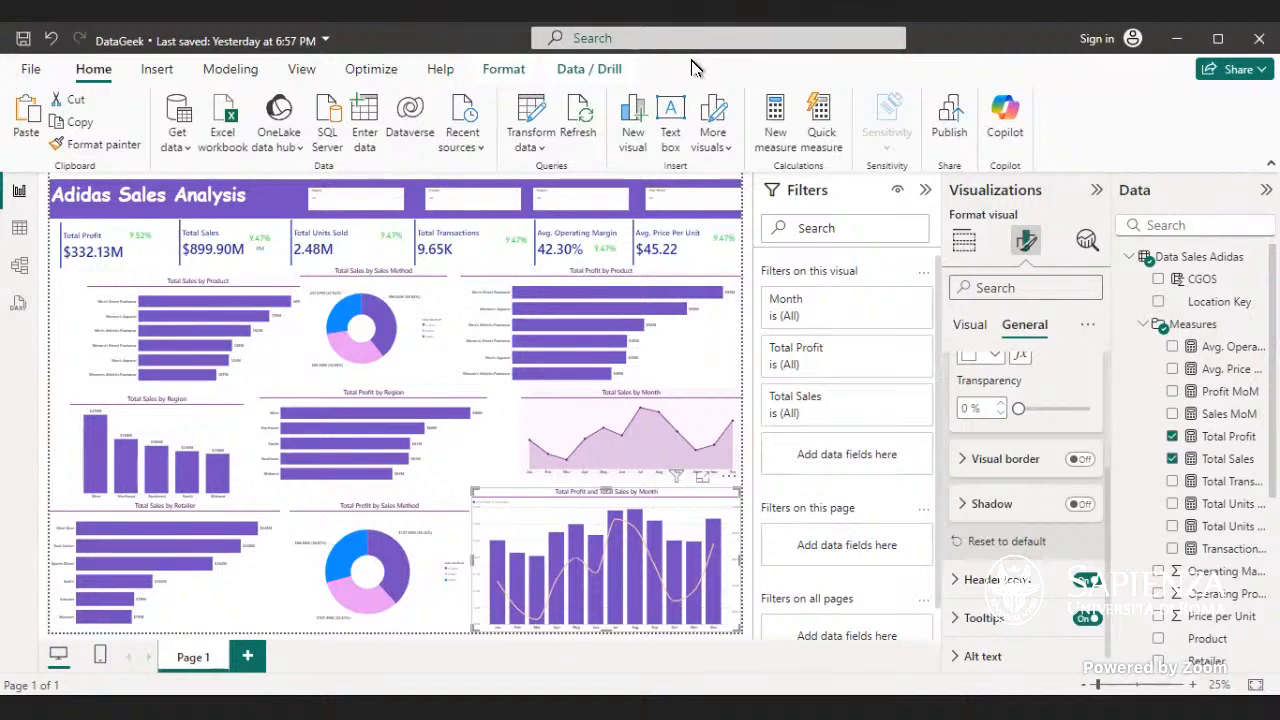
{"action": "left_click", "coordinate": [966, 327]}
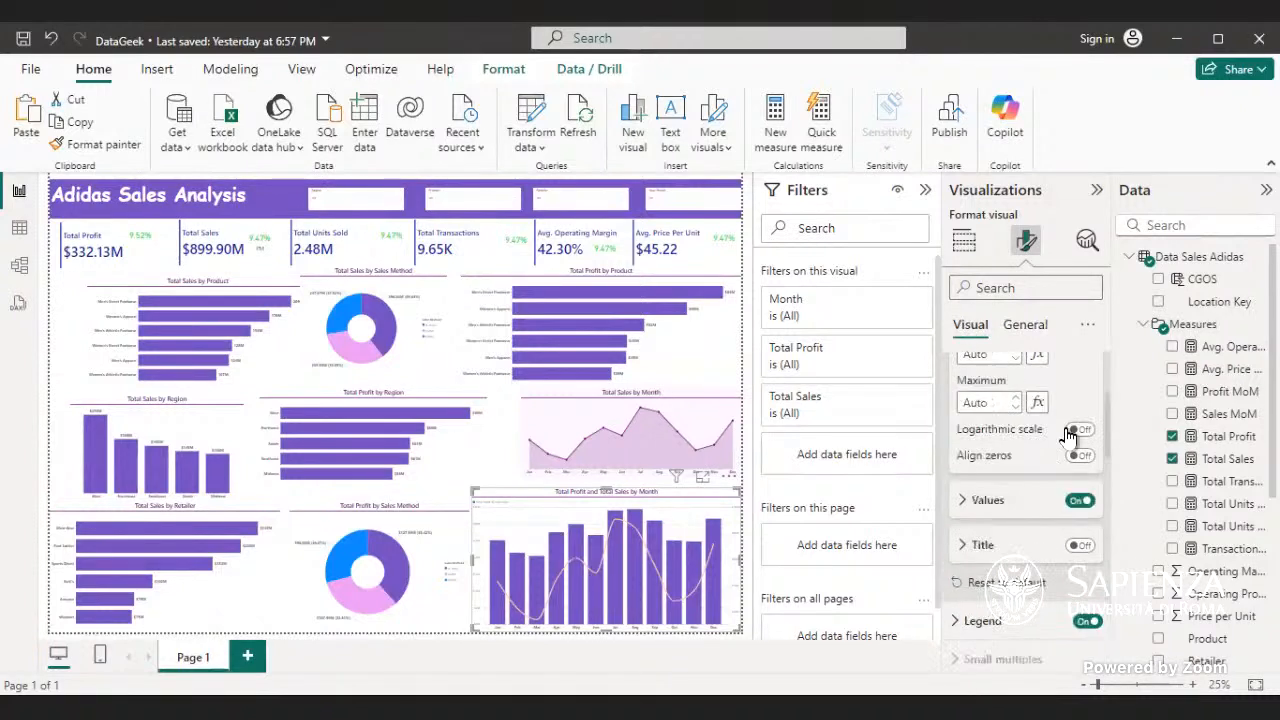
{"action": "scroll", "coordinate": [1080, 430], "scroll_direction": "up", "scroll_amount": 3}
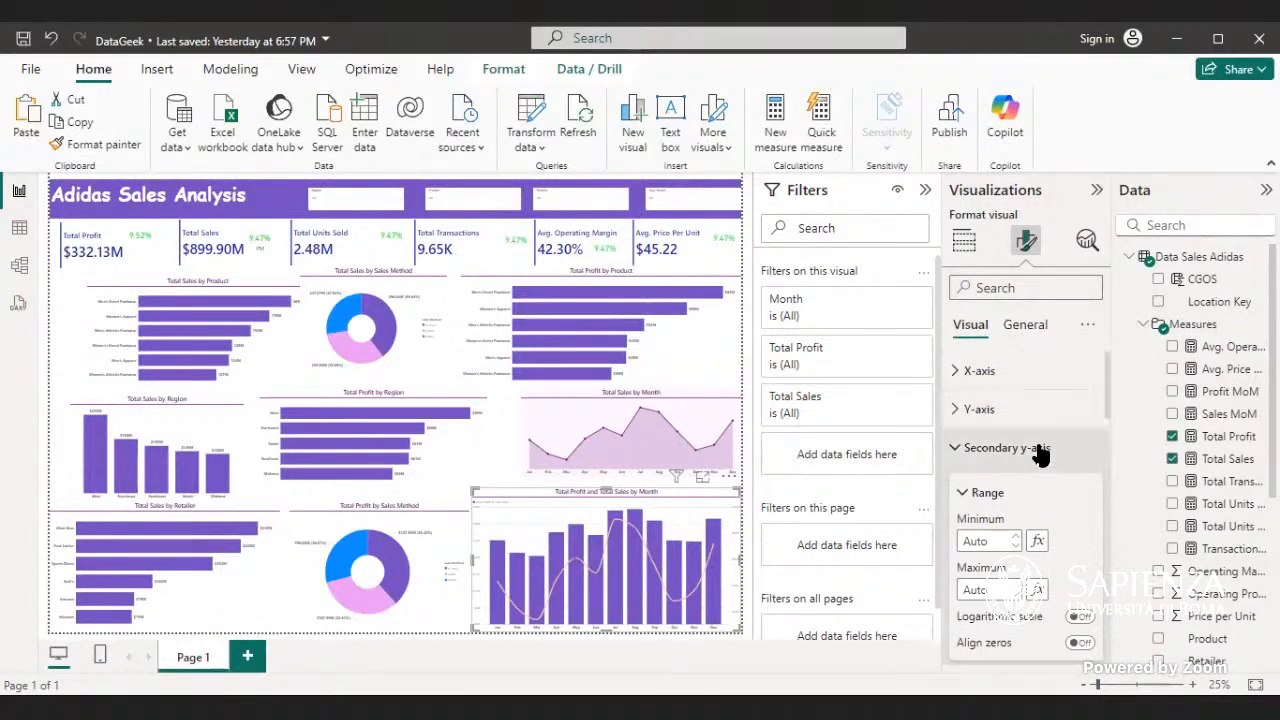
{"action": "left_click", "coordinate": [1043, 448]}
{"action": "left_click", "coordinate": [1015, 325]}
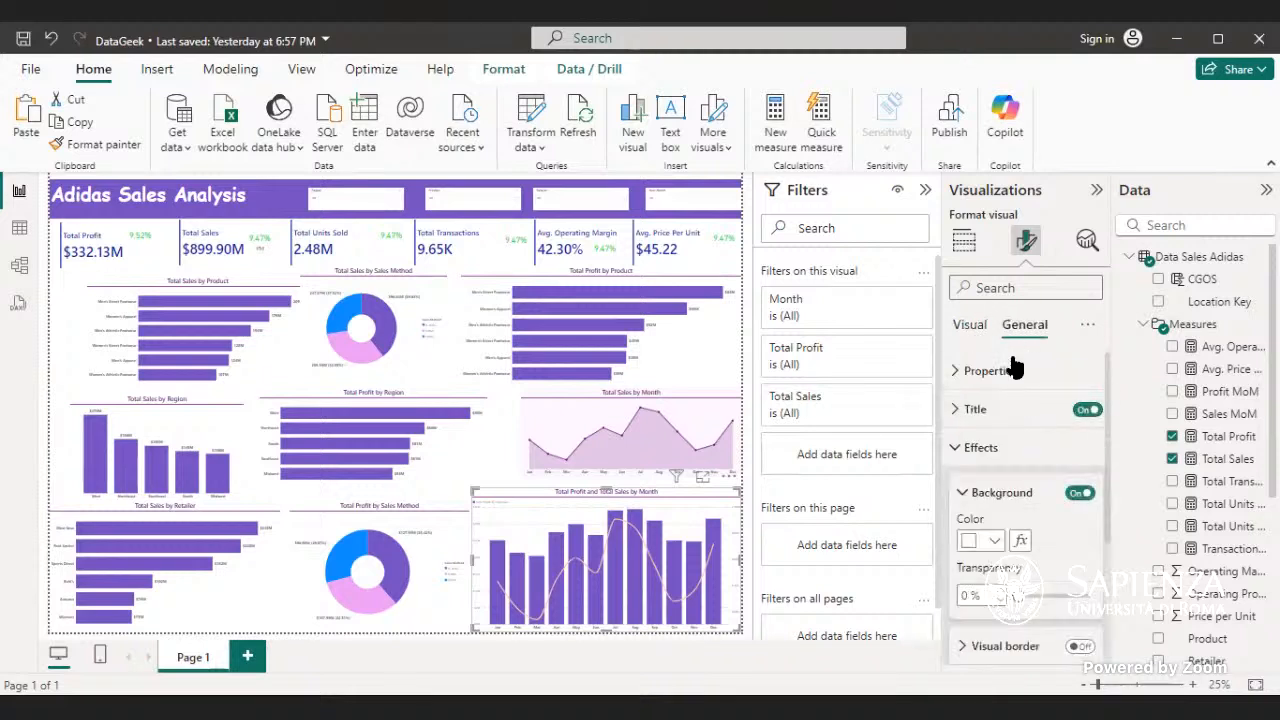
{"action": "scroll", "coordinate": [1012, 375], "scroll_direction": "down", "scroll_amount": 3}
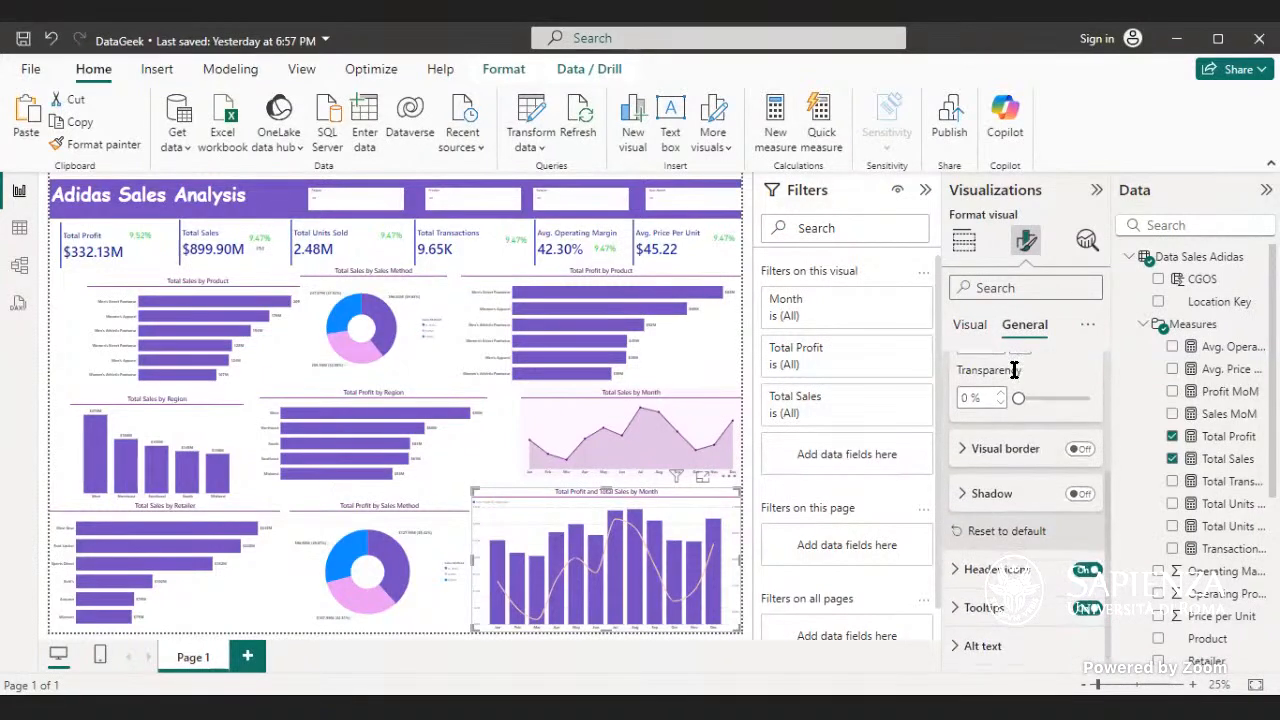
{"action": "scroll", "coordinate": [1013, 377], "scroll_direction": "up", "scroll_amount": 1}
{"action": "scroll", "coordinate": [1013, 377], "scroll_direction": "up", "scroll_amount": 3}
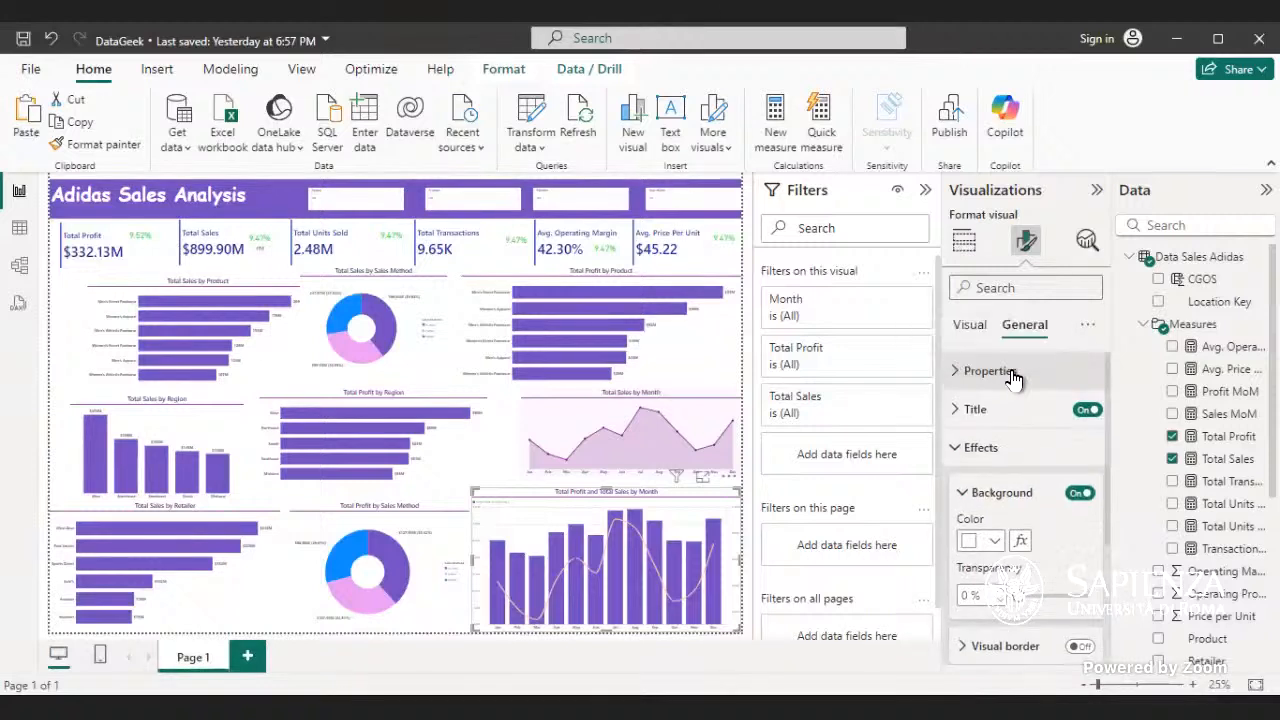
{"action": "left_click", "coordinate": [969, 325]}
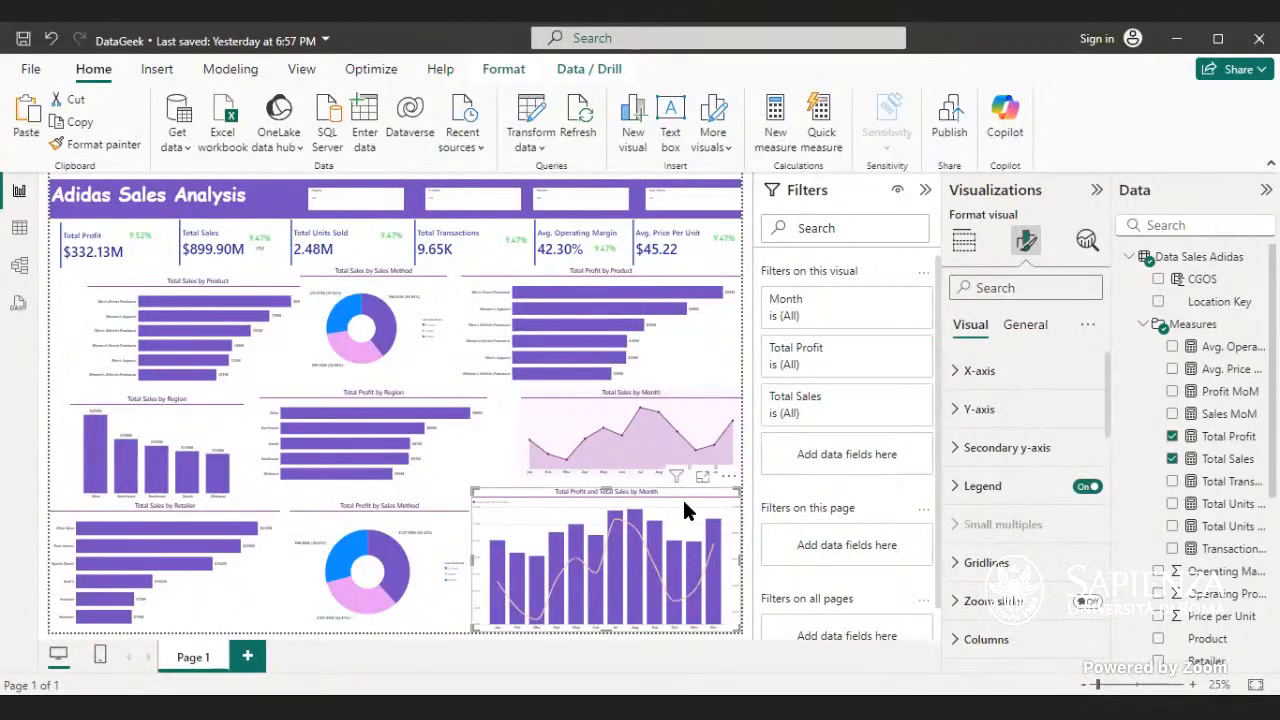
- Turn on the data labels of the Total Profit and Total Sales by Month combo chart
{"action": "left_click", "coordinate": [993, 460]}
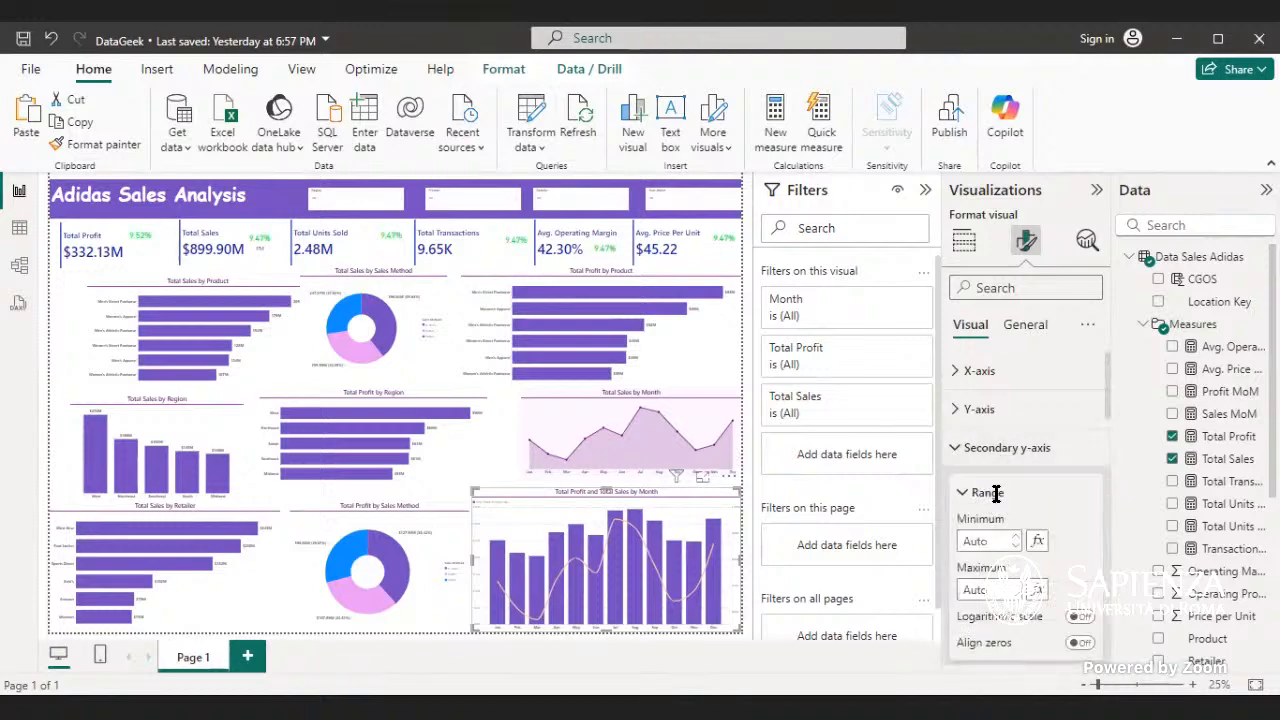
{"action": "scroll", "coordinate": [995, 510], "scroll_direction": "down", "scroll_amount": 3}
{"action": "scroll", "coordinate": [995, 530], "scroll_direction": "down", "scroll_amount": 2}
{"action": "left_click", "coordinate": [995, 527]}
{"action": "scroll", "coordinate": [995, 527], "scroll_direction": "down", "scroll_amount": 3}
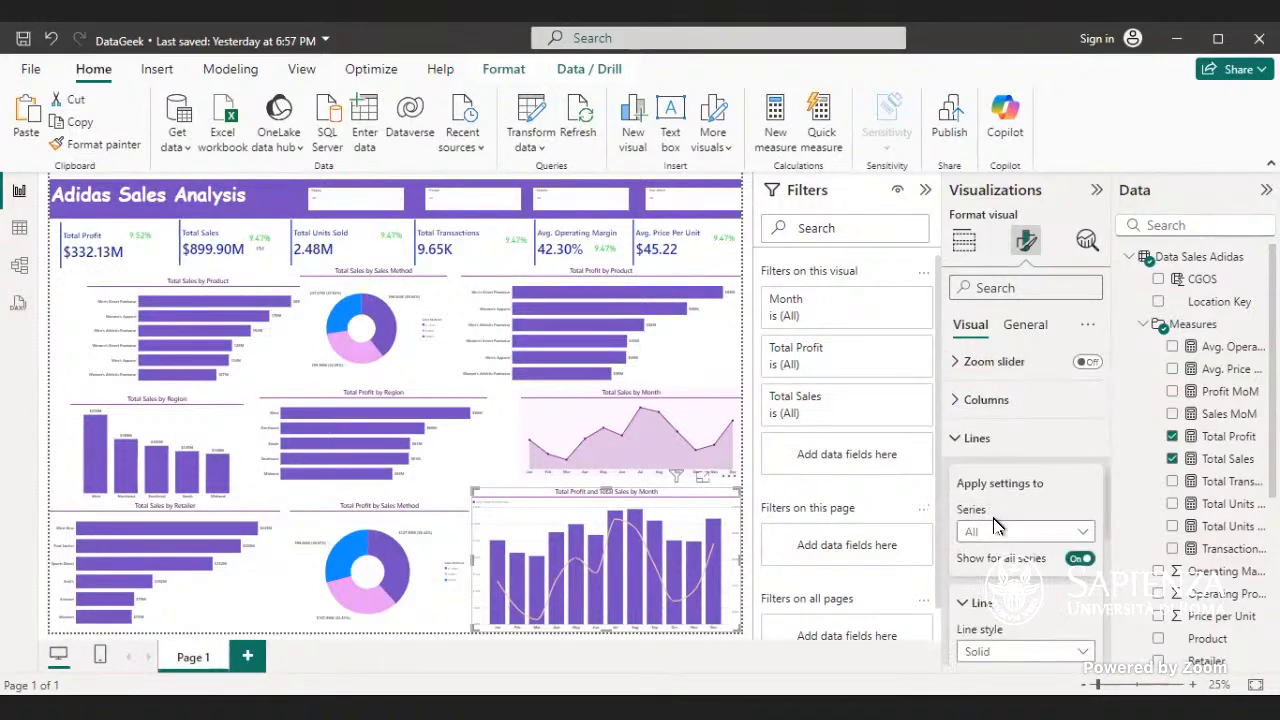
{"action": "scroll", "coordinate": [995, 527], "scroll_direction": "down", "scroll_amount": 5}
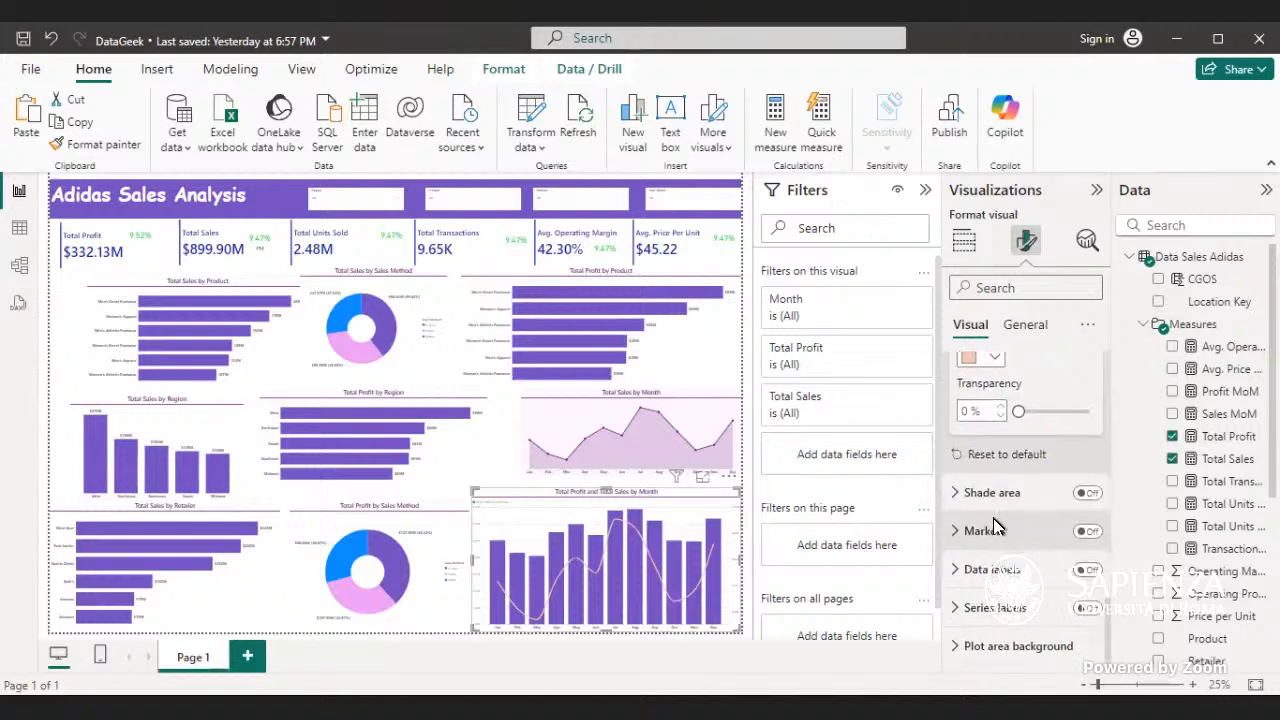
{"action": "left_click", "coordinate": [994, 569]}
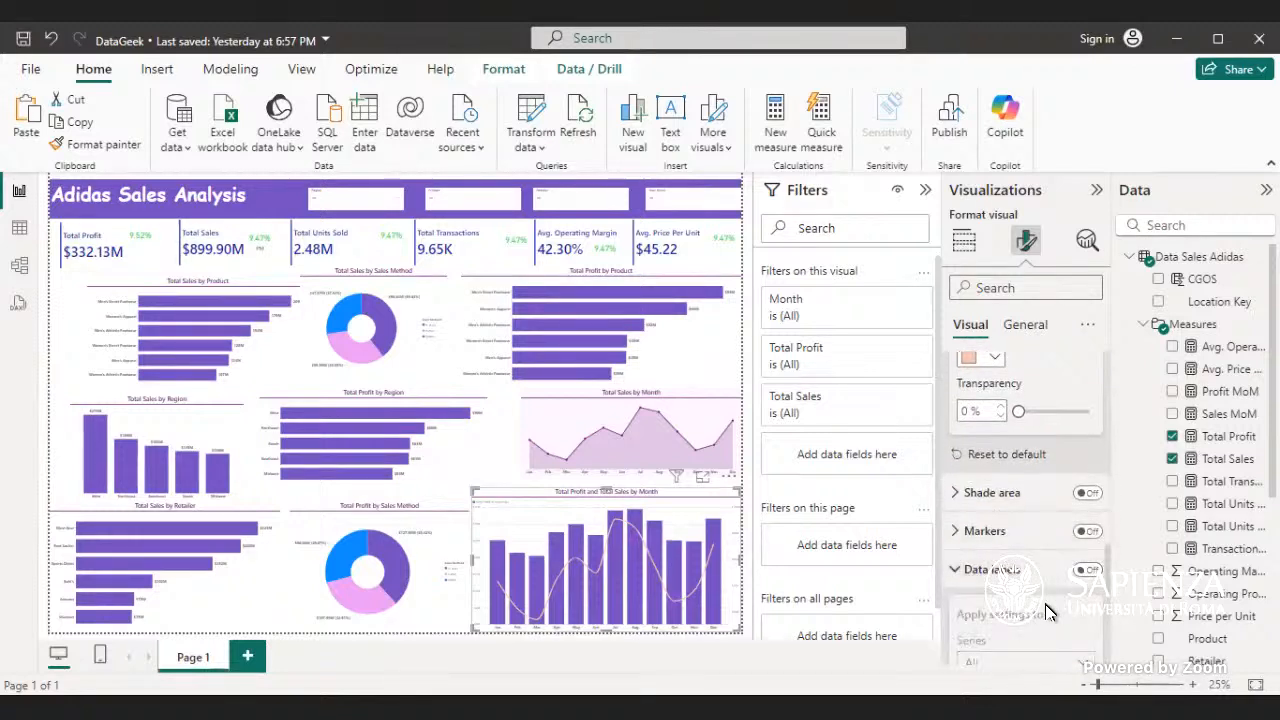
{"action": "left_click", "coordinate": [1091, 570]}
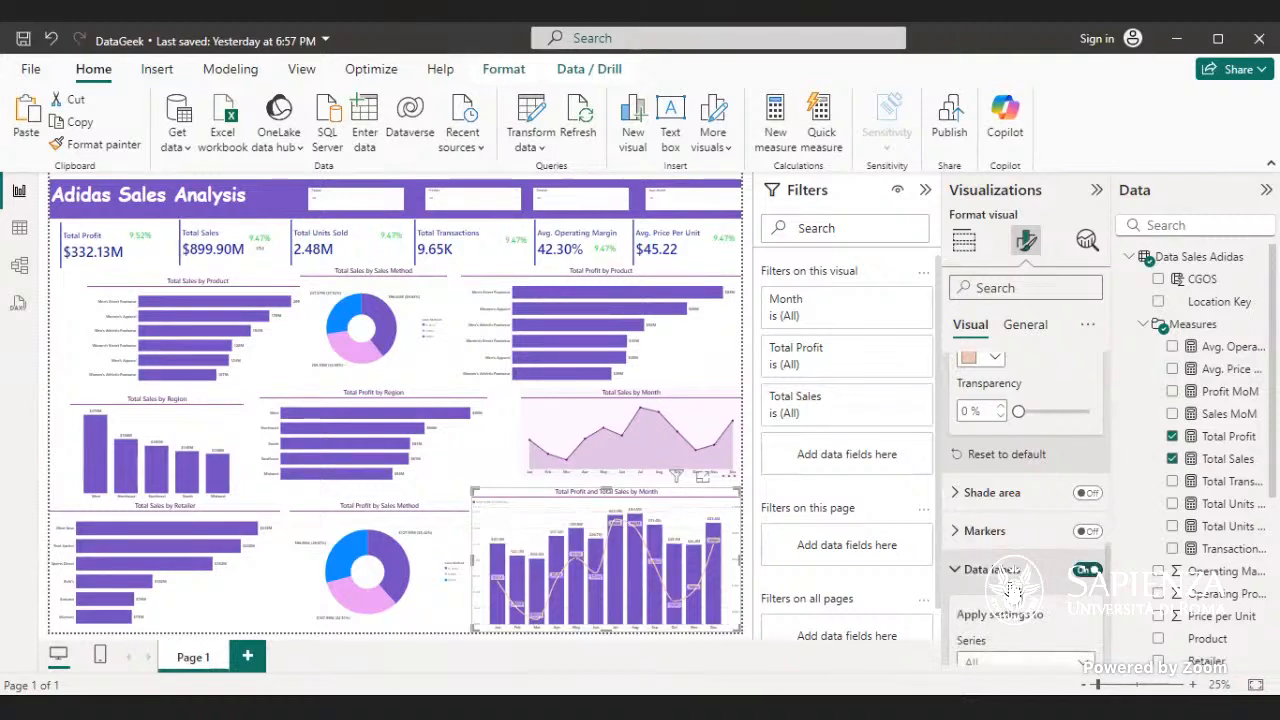
- Check the combo chart's data label settings for the Total Profit series and return them to all series
{"action": "scroll", "coordinate": [1060, 580], "scroll_direction": "down", "scroll_amount": 3}
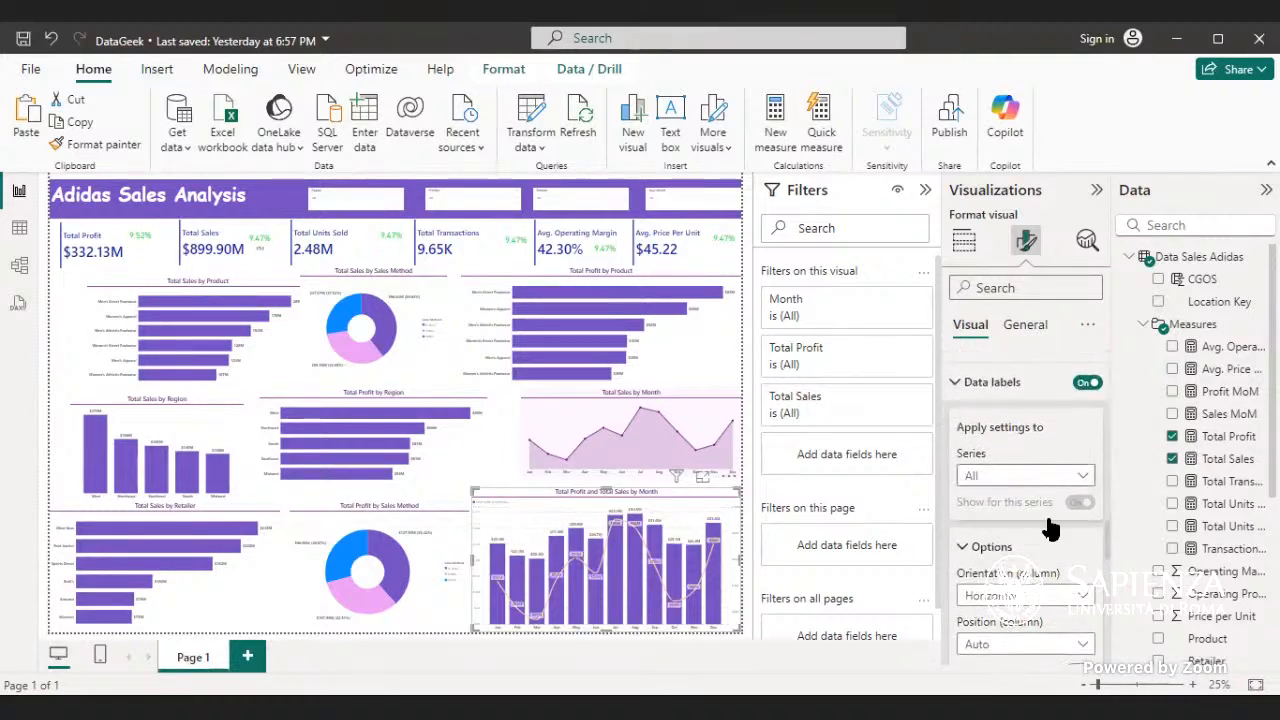
{"action": "left_click", "coordinate": [1072, 477]}
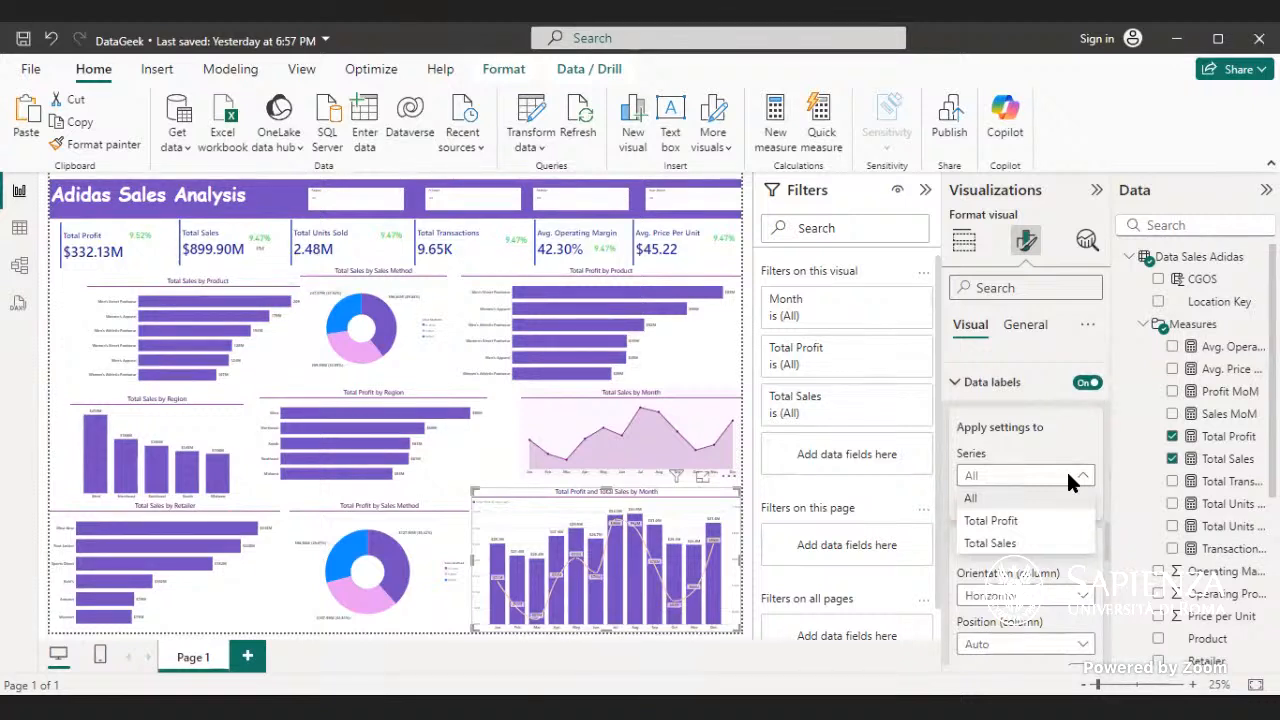
{"action": "left_click", "coordinate": [1027, 530]}
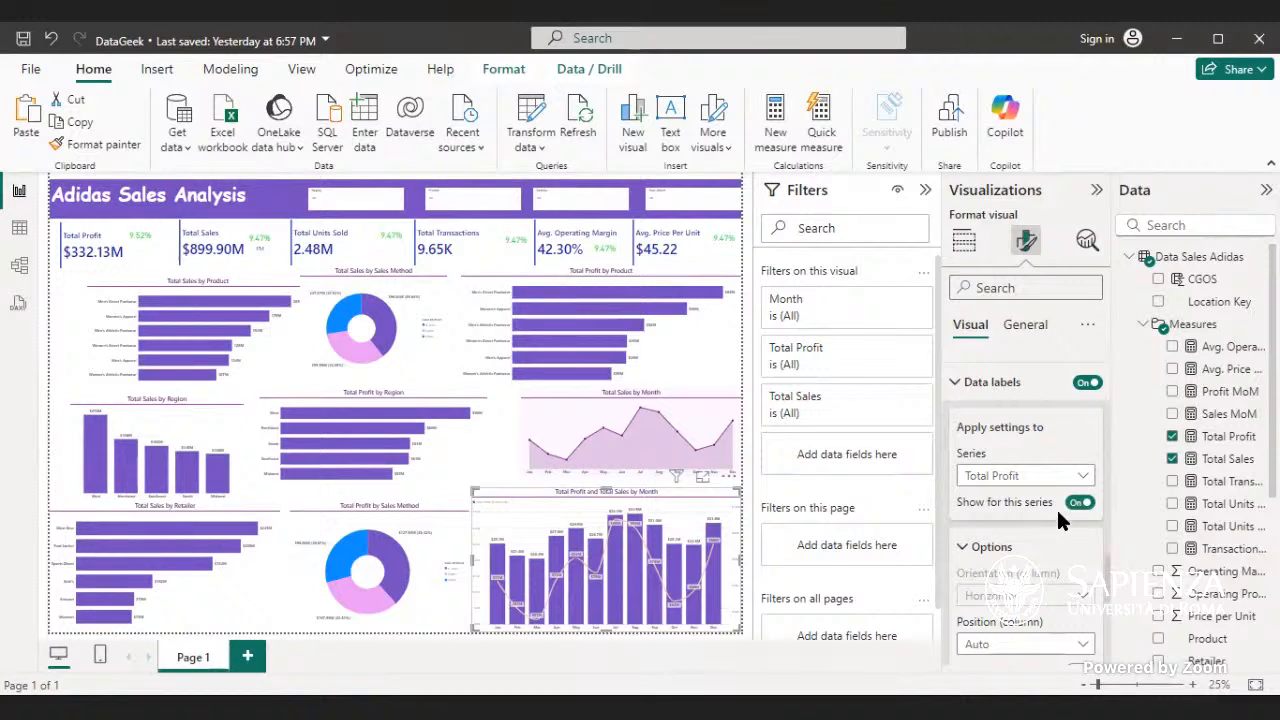
{"action": "scroll", "coordinate": [1042, 528], "scroll_direction": "down", "scroll_amount": 2}
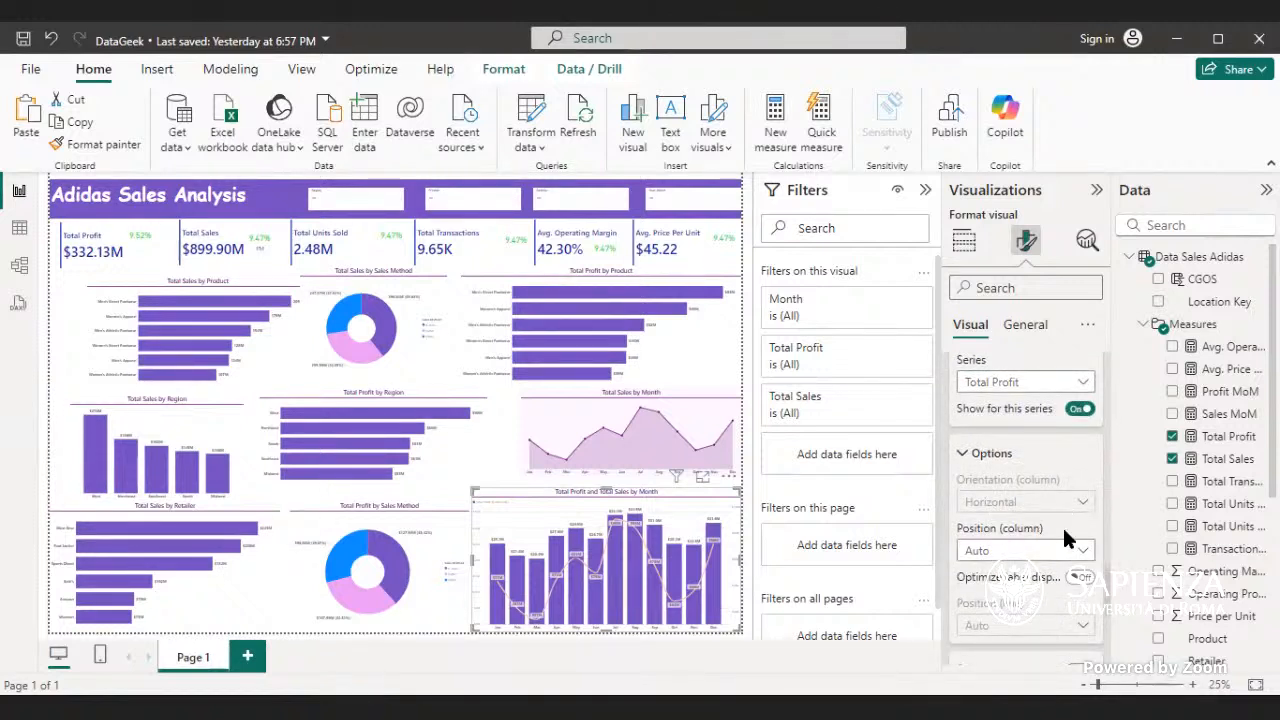
{"action": "left_click", "coordinate": [1082, 381]}
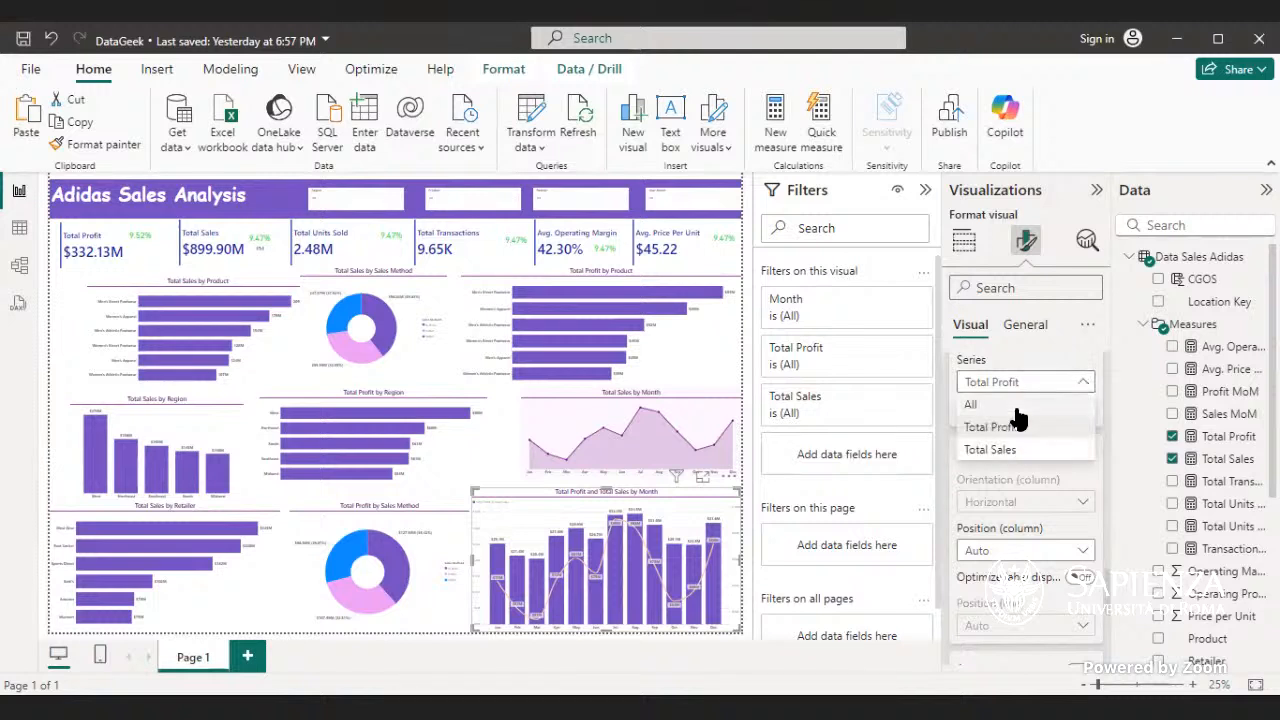
{"action": "left_click", "coordinate": [1016, 408]}
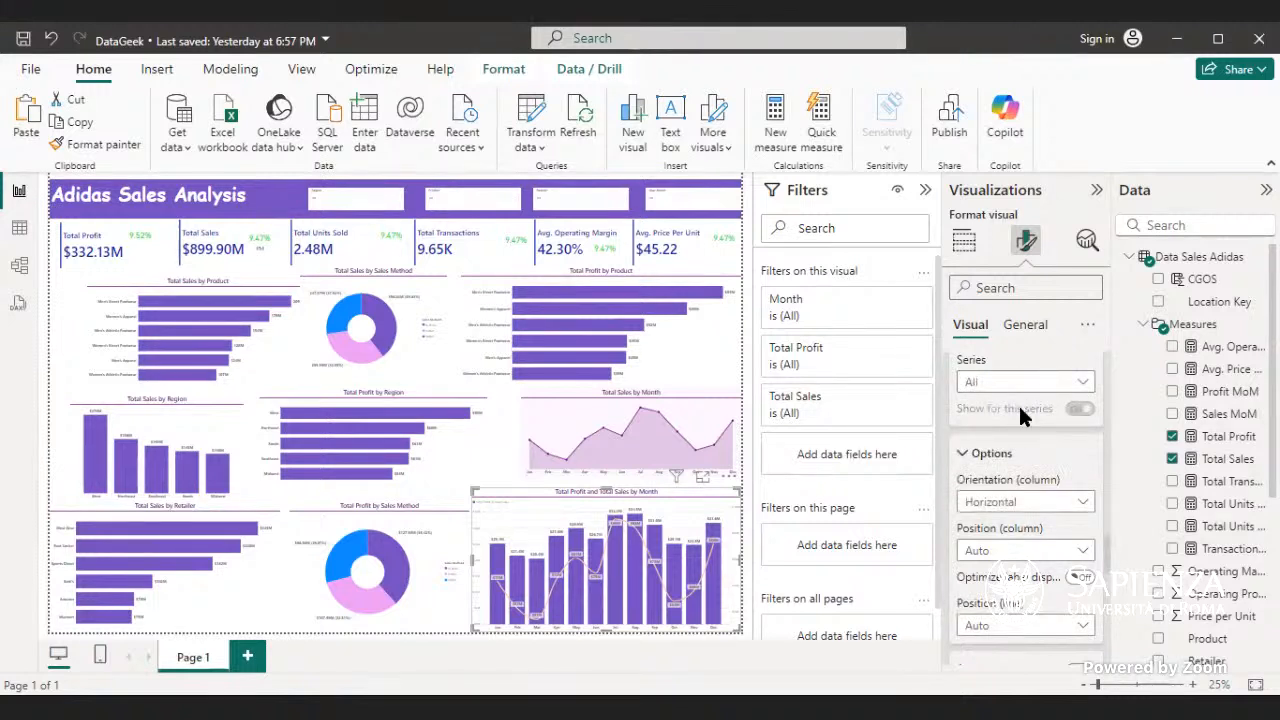
- Try hiding and restoring the data label values for all series, and check the field they are based on
{"action": "scroll", "coordinate": [1026, 420], "scroll_direction": "down", "scroll_amount": 3}
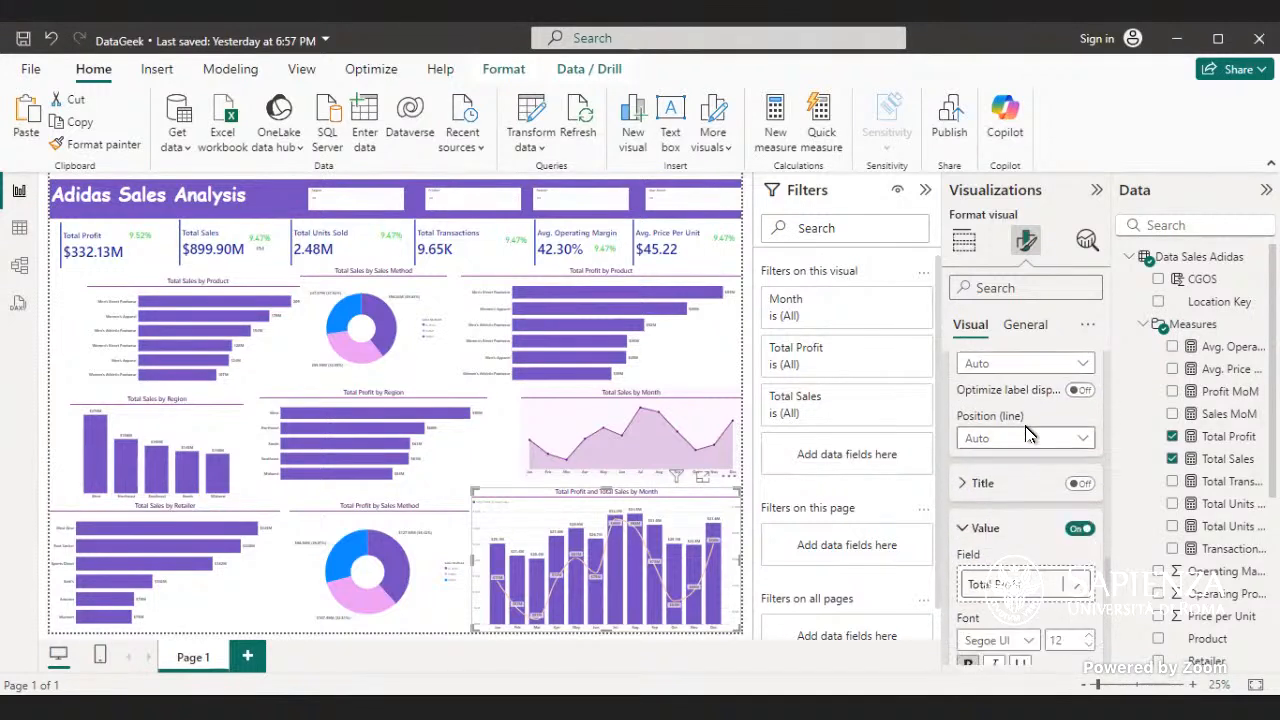
{"action": "left_click", "coordinate": [1078, 530]}
{"action": "left_click", "coordinate": [1078, 530]}
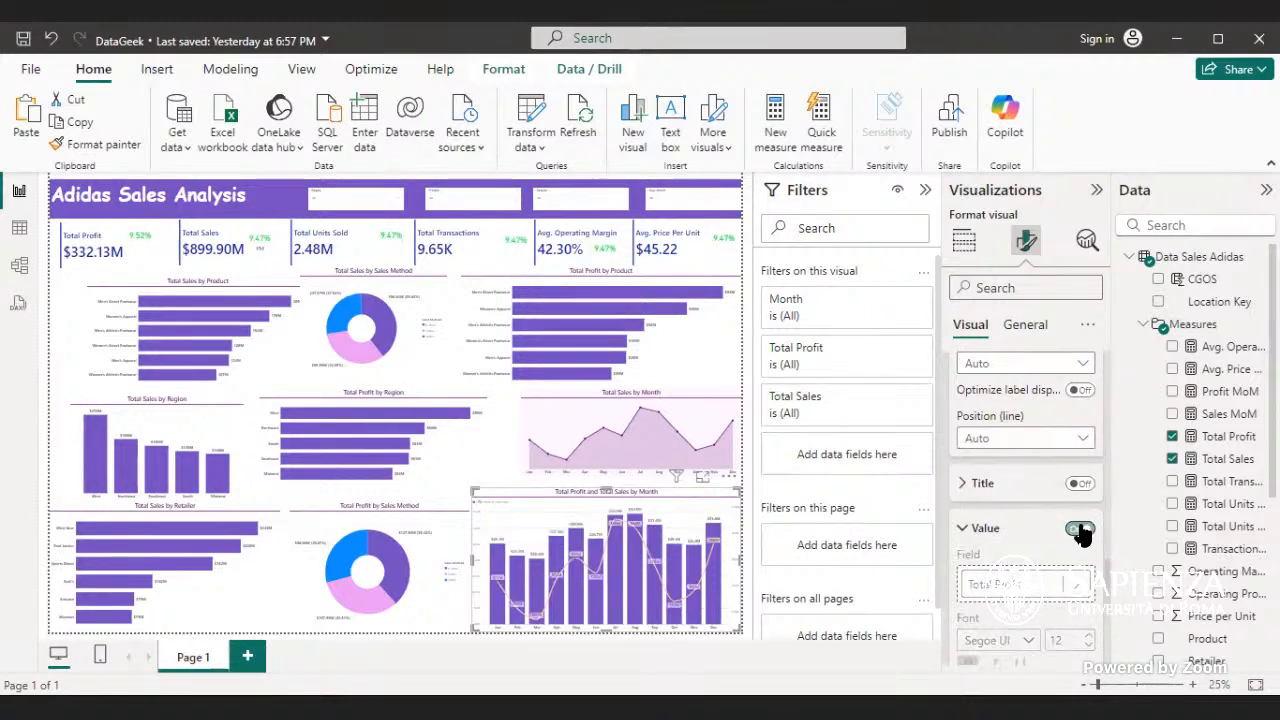
{"action": "scroll", "coordinate": [1078, 530], "scroll_direction": "down", "scroll_amount": 3}
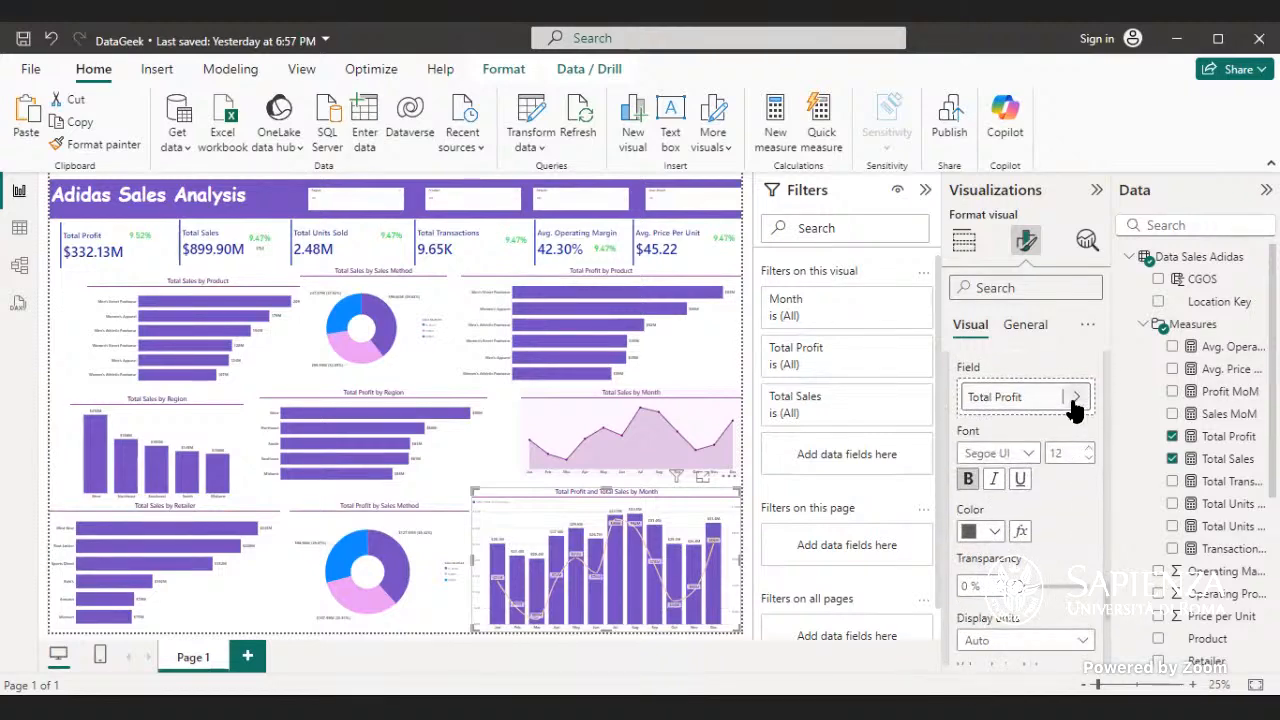
{"action": "left_click", "coordinate": [1075, 402]}
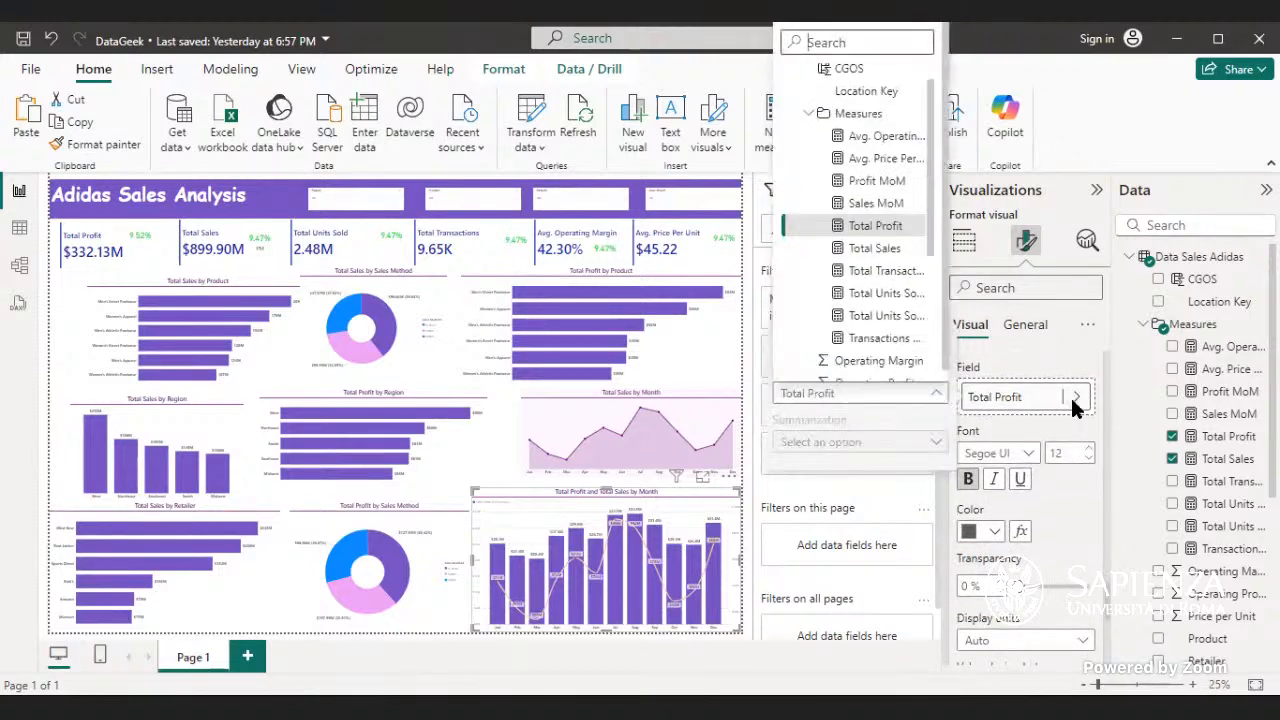
{"action": "left_click", "coordinate": [1075, 400]}
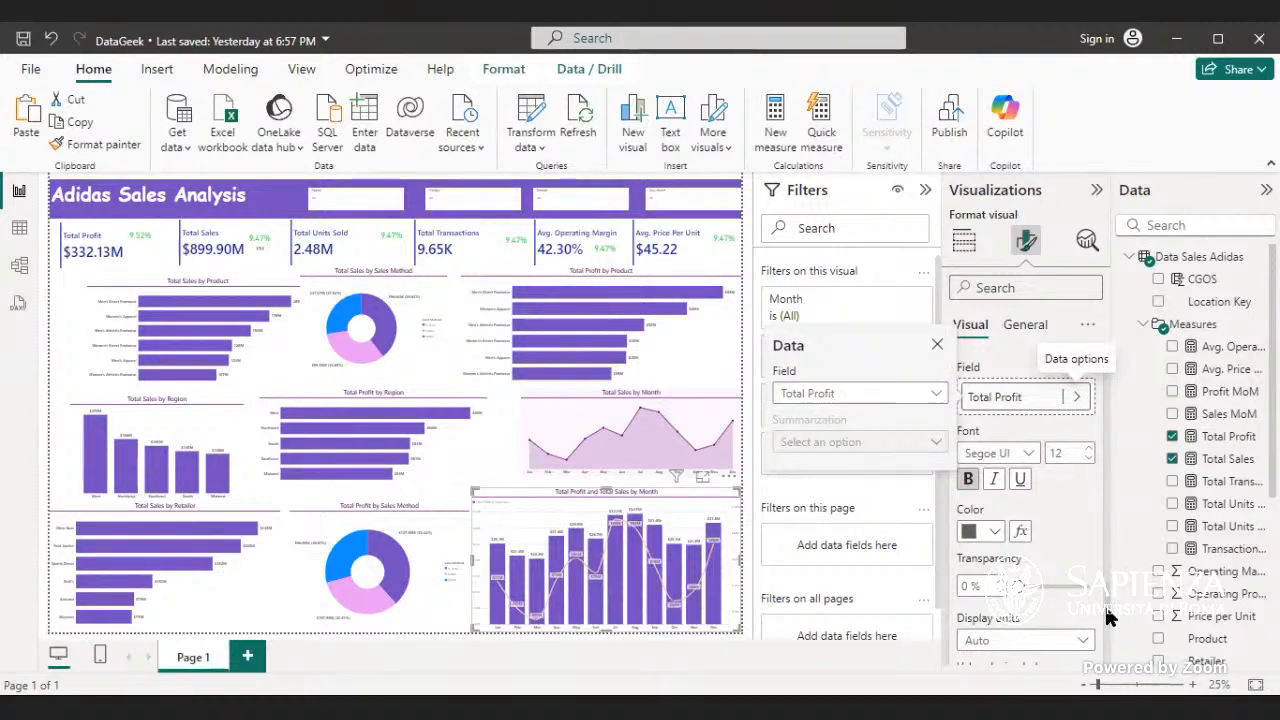
- Examine the combo chart's data label settings for all series, including orientation, position, value, detail, background and layout
{"action": "scroll", "coordinate": [1073, 568], "scroll_direction": "up", "scroll_amount": 5}
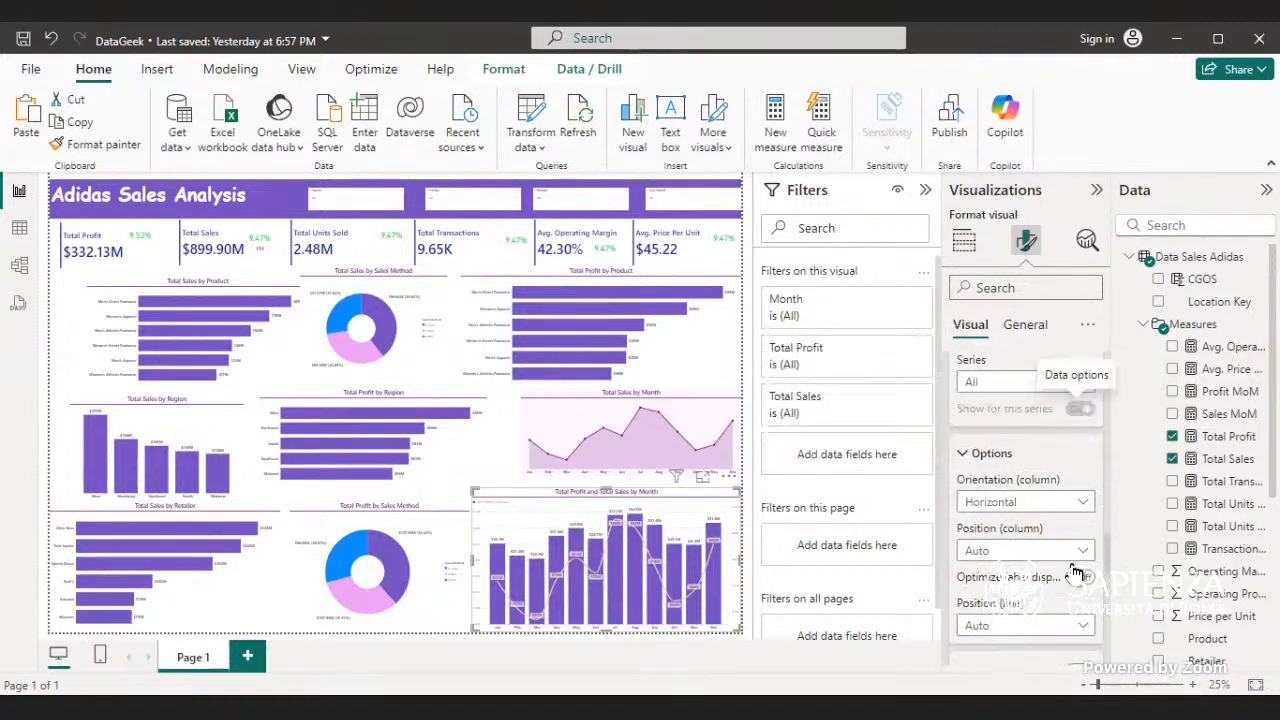
{"action": "scroll", "coordinate": [1075, 572], "scroll_direction": "up", "scroll_amount": 3}
{"action": "scroll", "coordinate": [1077, 571], "scroll_direction": "down", "scroll_amount": 3}
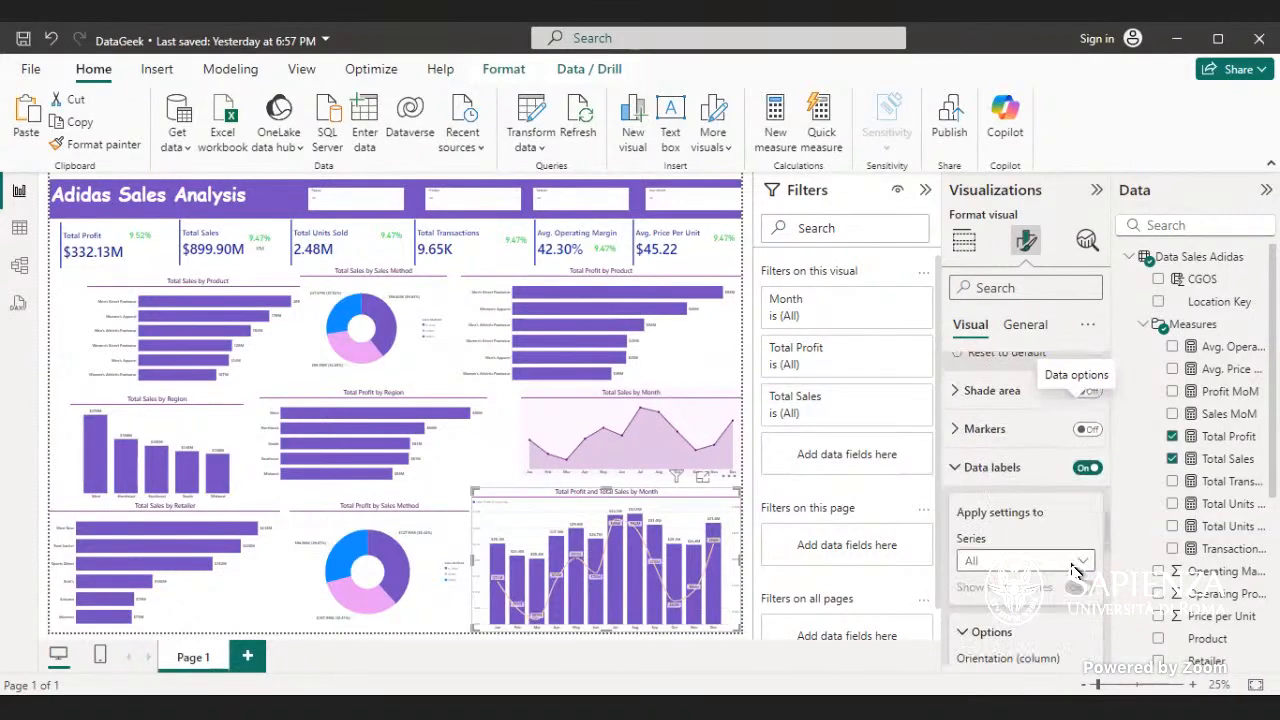
{"action": "scroll", "coordinate": [1077, 571], "scroll_direction": "down", "scroll_amount": 6}
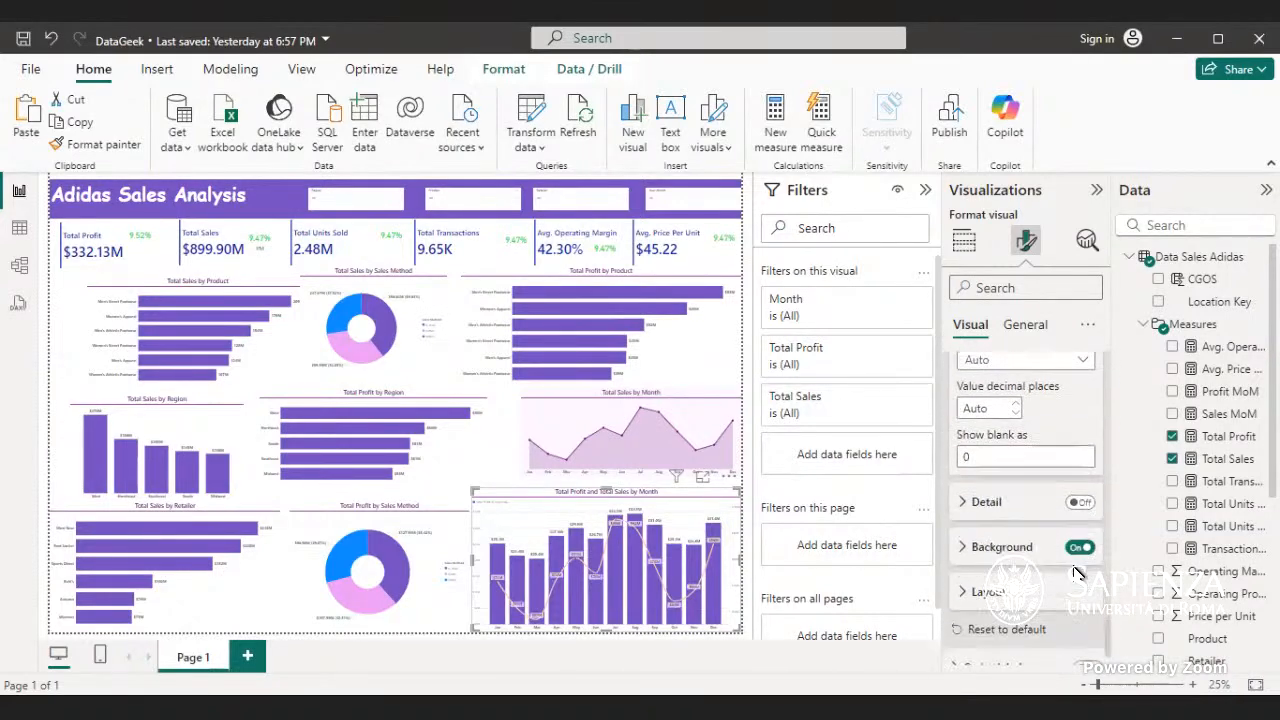
{"action": "scroll", "coordinate": [1022, 527], "scroll_direction": "up", "scroll_amount": 5}
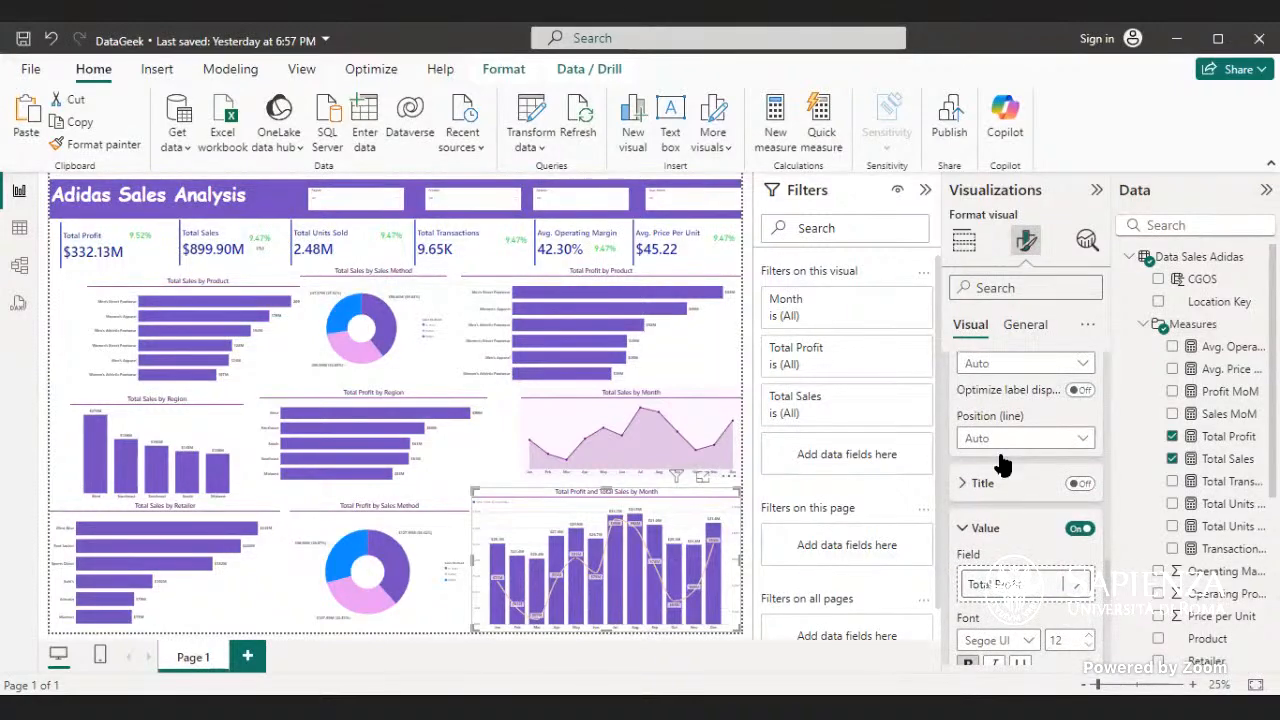
{"action": "scroll", "coordinate": [1006, 457], "scroll_direction": "down", "scroll_amount": 8}
{"action": "scroll", "coordinate": [1006, 452], "scroll_direction": "up", "scroll_amount": 5}
{"action": "scroll", "coordinate": [1001, 452], "scroll_direction": "down", "scroll_amount": 3}
{"action": "scroll", "coordinate": [1001, 452], "scroll_direction": "up", "scroll_amount": 2}
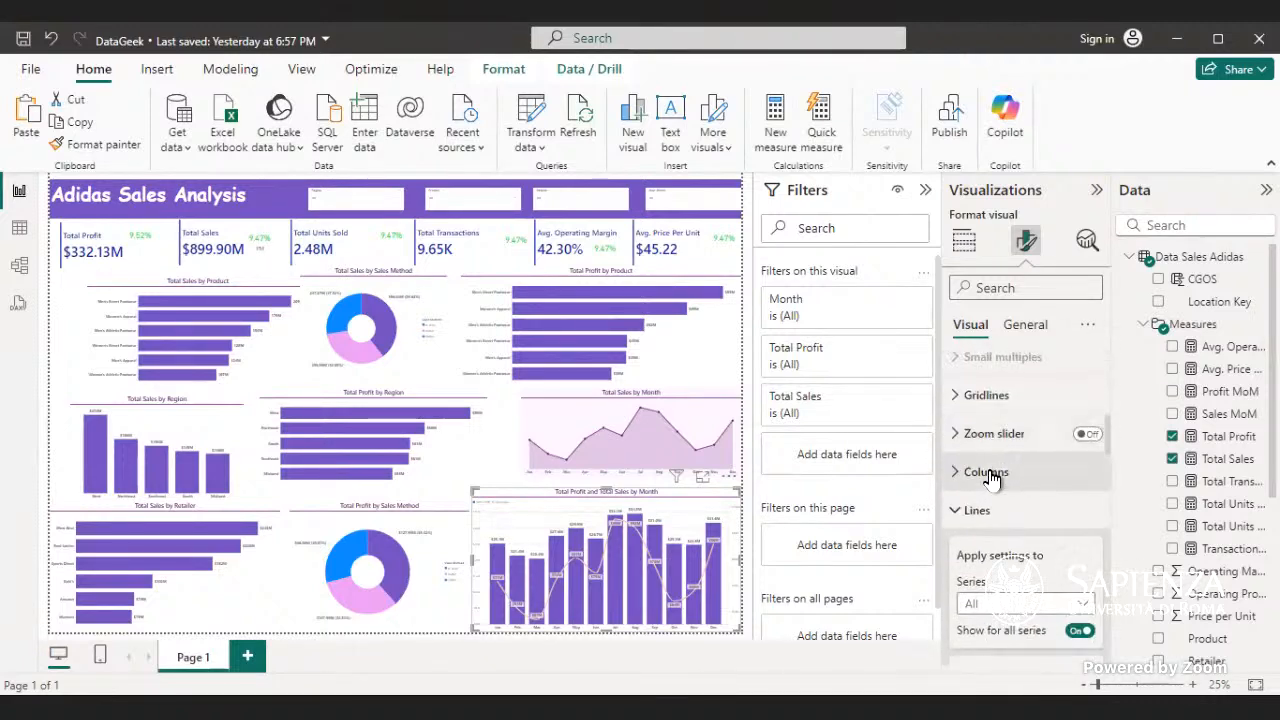
{"action": "scroll", "coordinate": [1000, 489], "scroll_direction": "down", "scroll_amount": 4}
{"action": "scroll", "coordinate": [1005, 510], "scroll_direction": "down", "scroll_amount": 6}
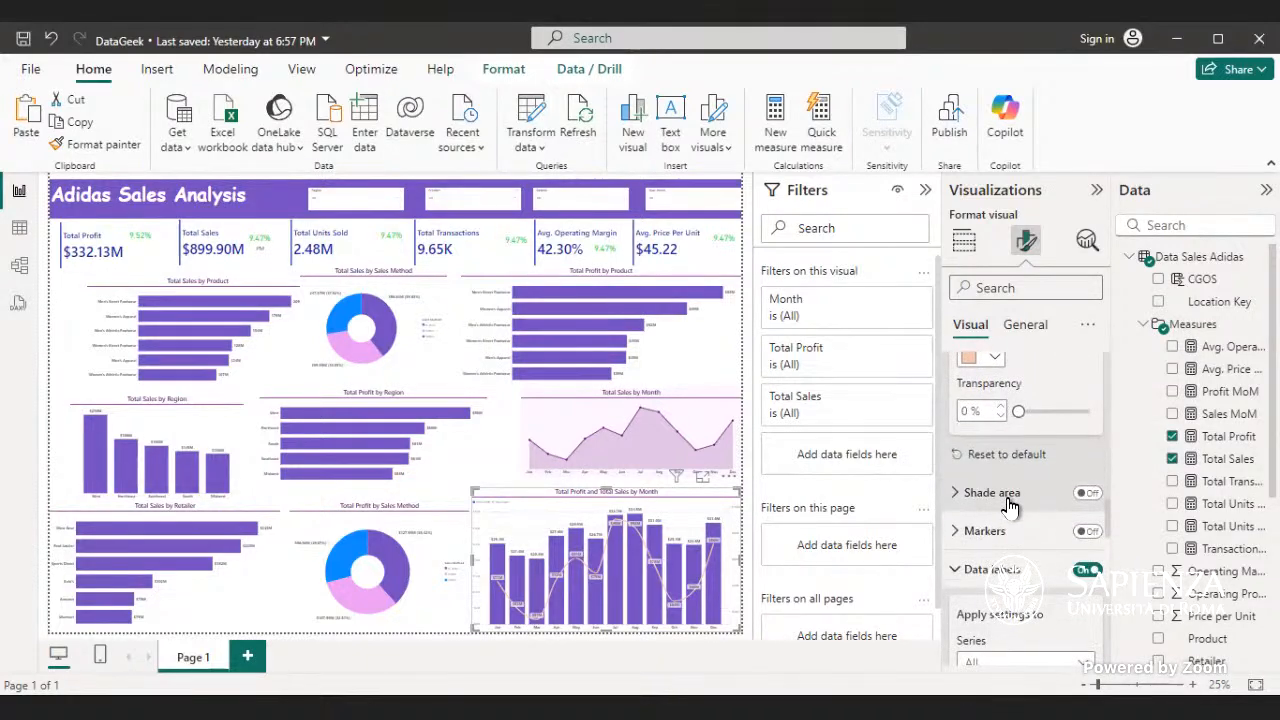
{"action": "scroll", "coordinate": [1012, 500], "scroll_direction": "down", "scroll_amount": 2}
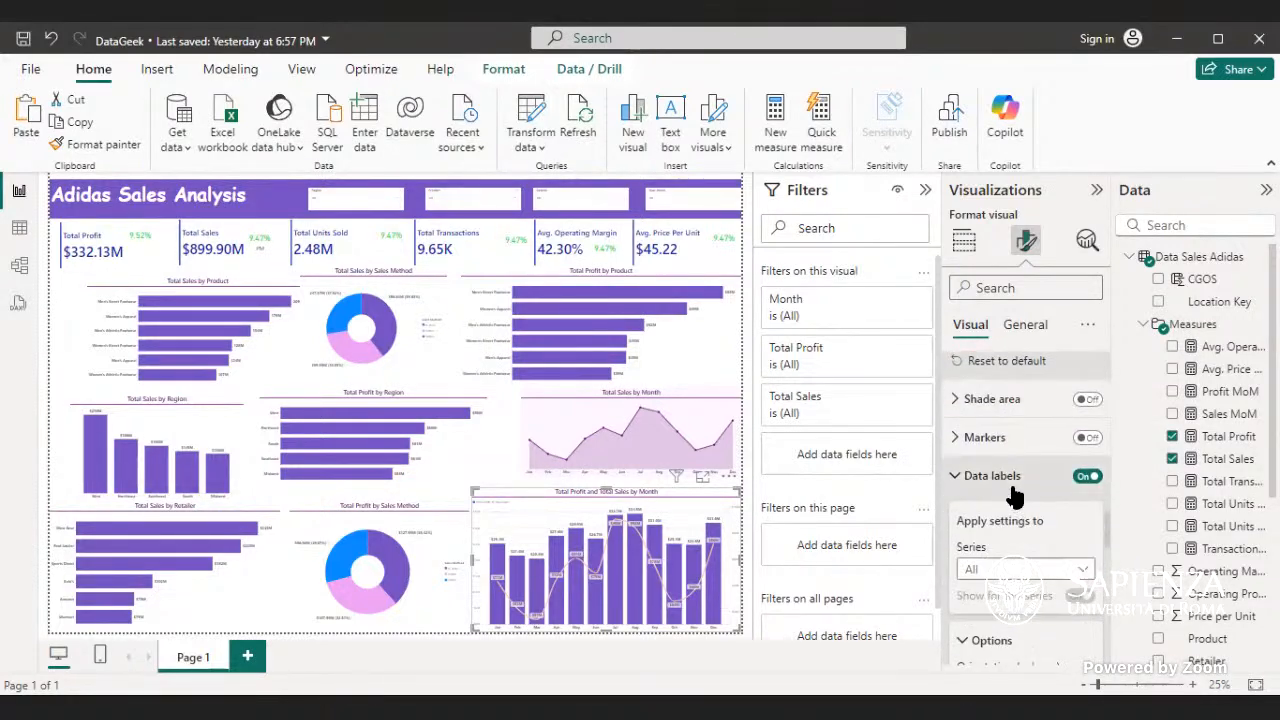
{"action": "left_click", "coordinate": [1013, 484]}
{"action": "left_click", "coordinate": [1010, 566]}
{"action": "scroll", "coordinate": [1013, 598], "scroll_direction": "down", "scroll_amount": 2}
{"action": "scroll", "coordinate": [1013, 598], "scroll_direction": "down", "scroll_amount": 2}
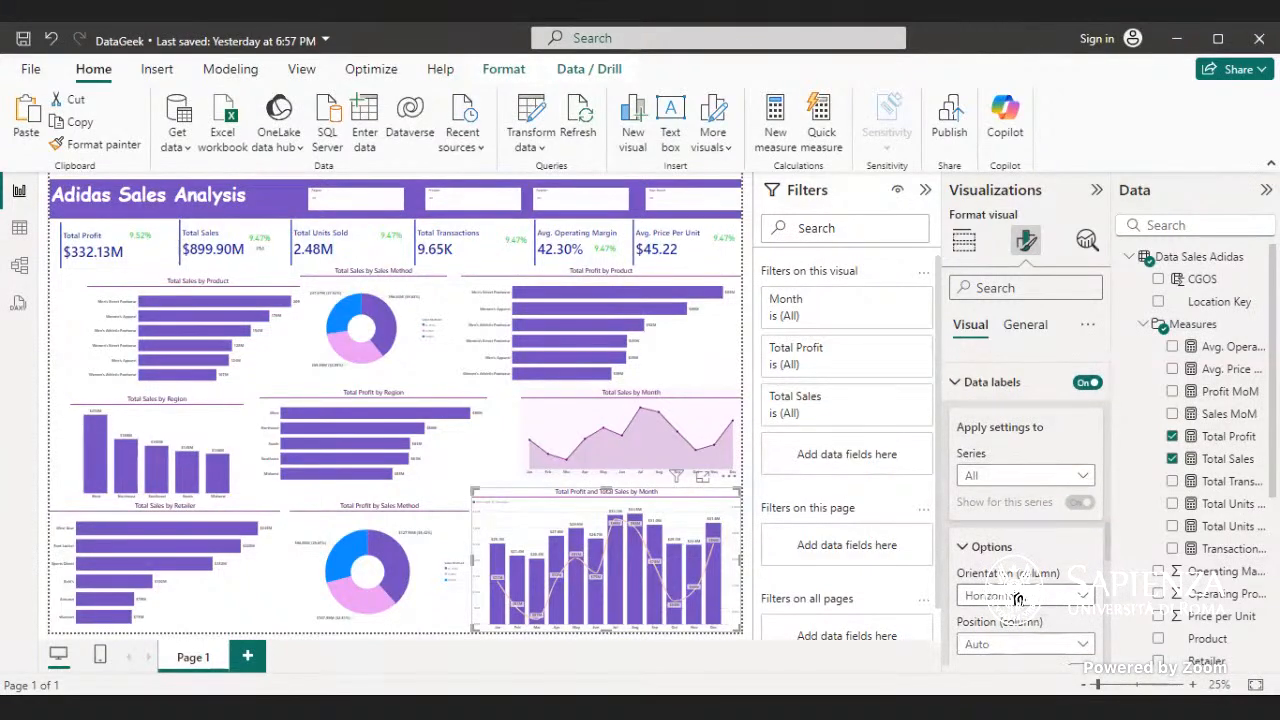
{"action": "scroll", "coordinate": [1015, 598], "scroll_direction": "down", "scroll_amount": 4}
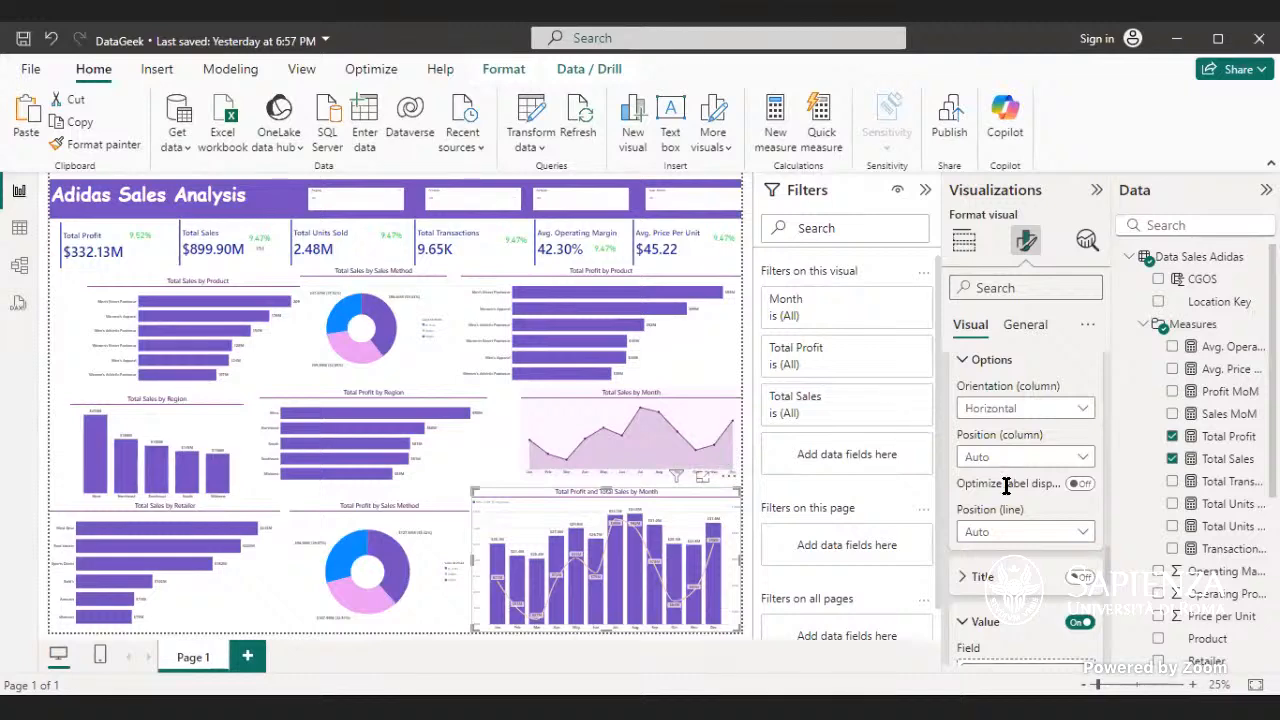
{"action": "scroll", "coordinate": [1020, 560], "scroll_direction": "down", "scroll_amount": 4}
{"action": "scroll", "coordinate": [1022, 572], "scroll_direction": "up", "scroll_amount": 5}
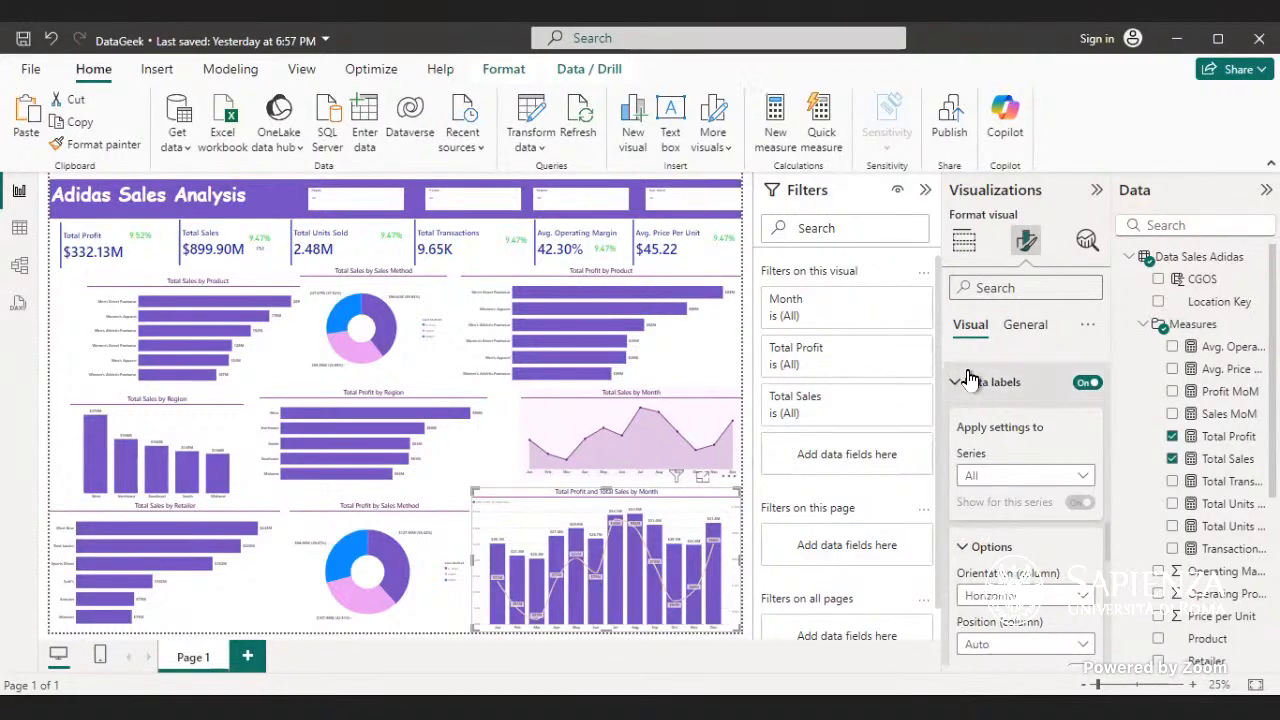
- Apply the combo chart's data label settings to the Total Profit series and collapse the label options
{"action": "left_click", "coordinate": [1085, 479]}
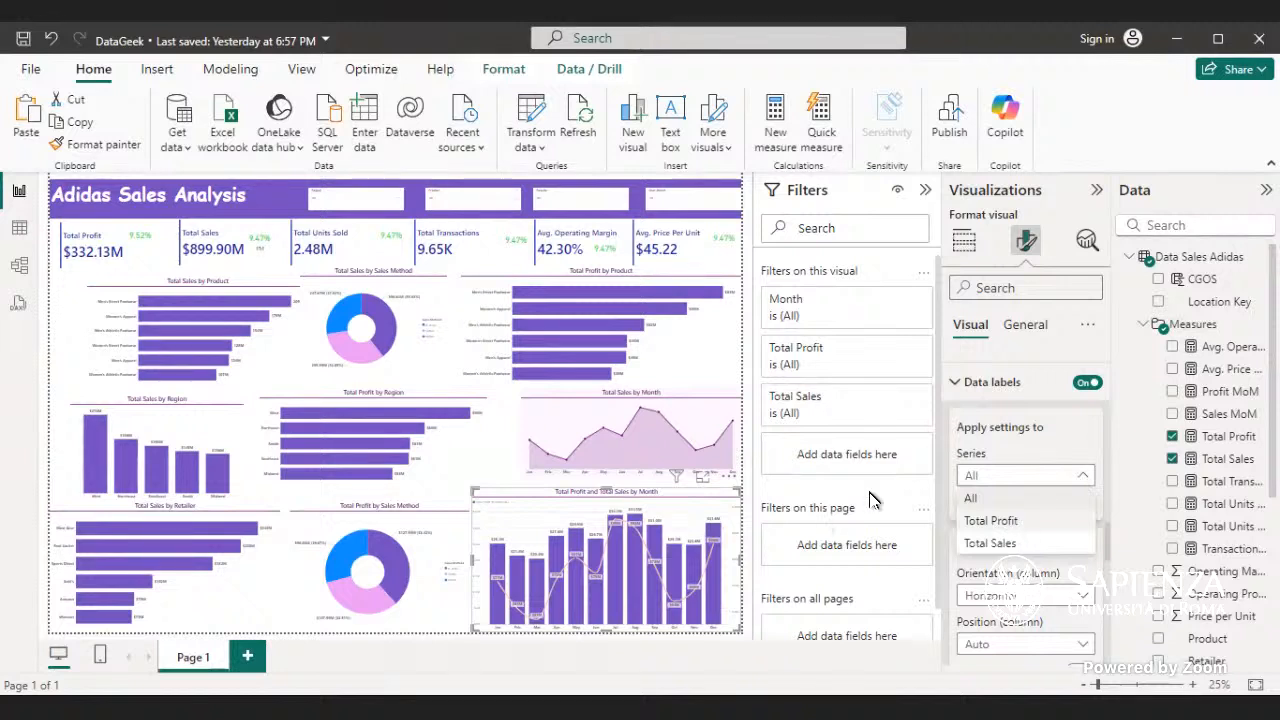
{"action": "left_click", "coordinate": [988, 545]}
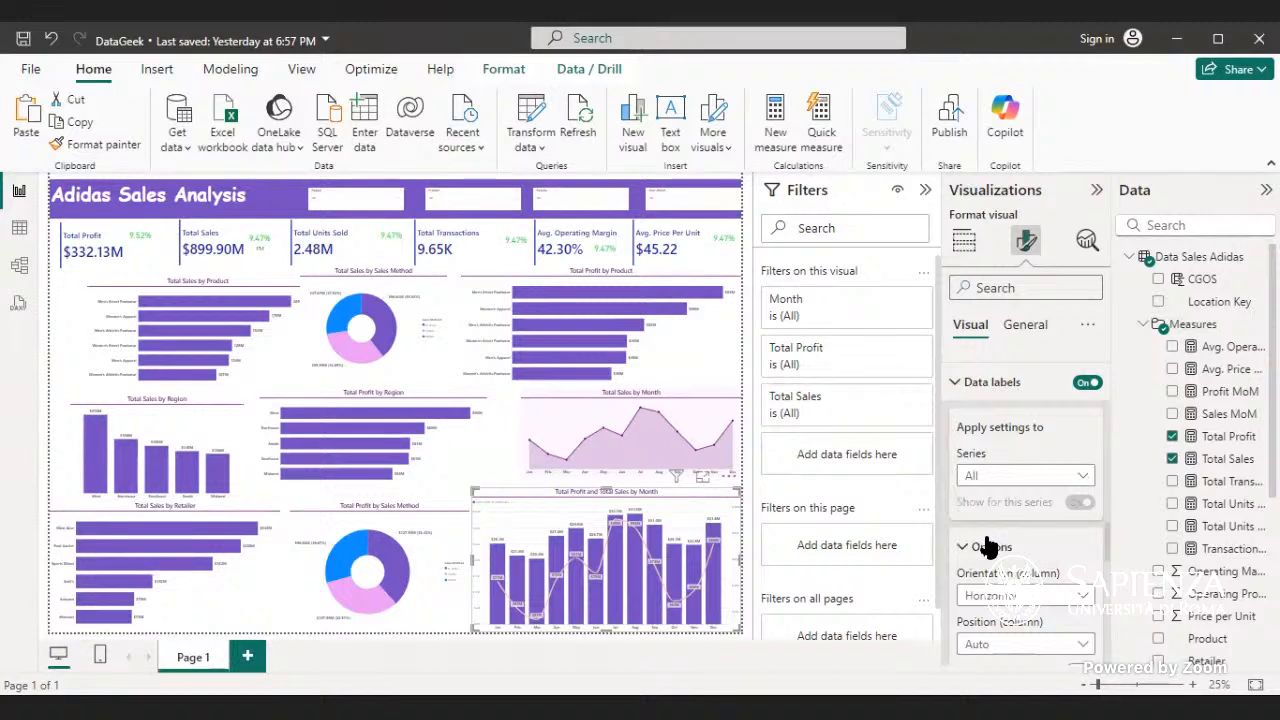
{"action": "left_click", "coordinate": [1084, 475]}
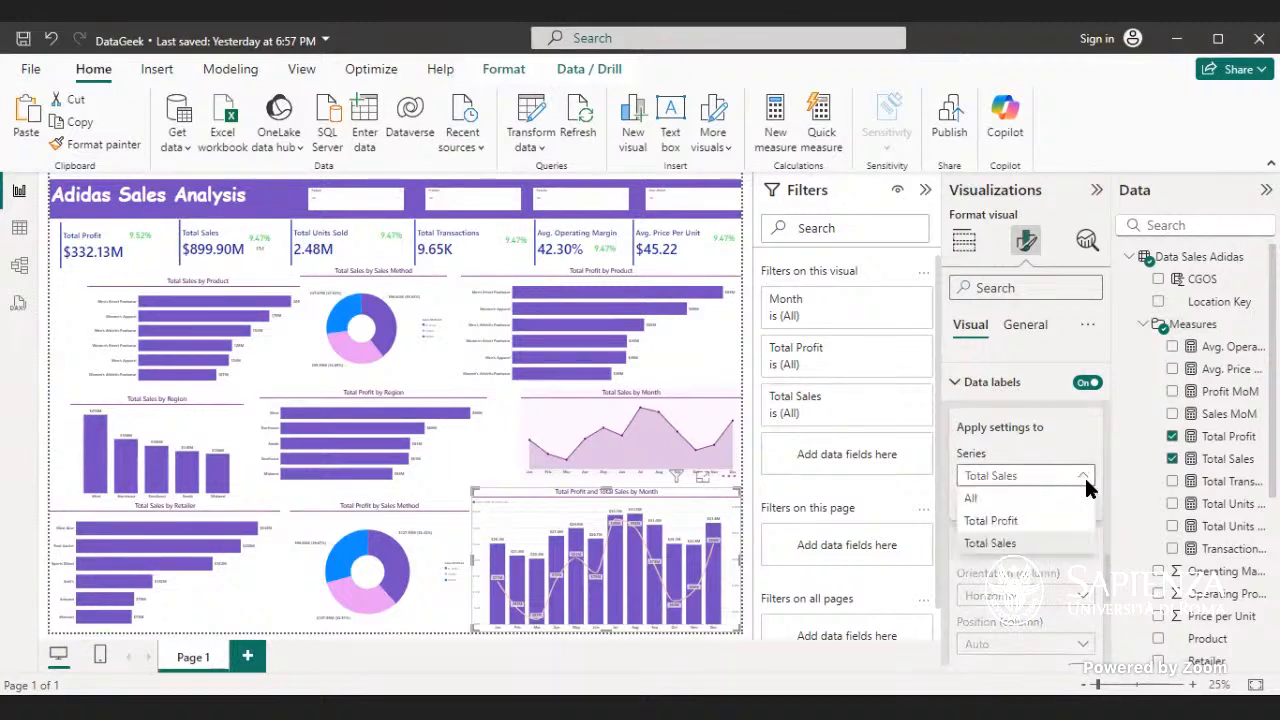
{"action": "left_click", "coordinate": [1012, 521]}
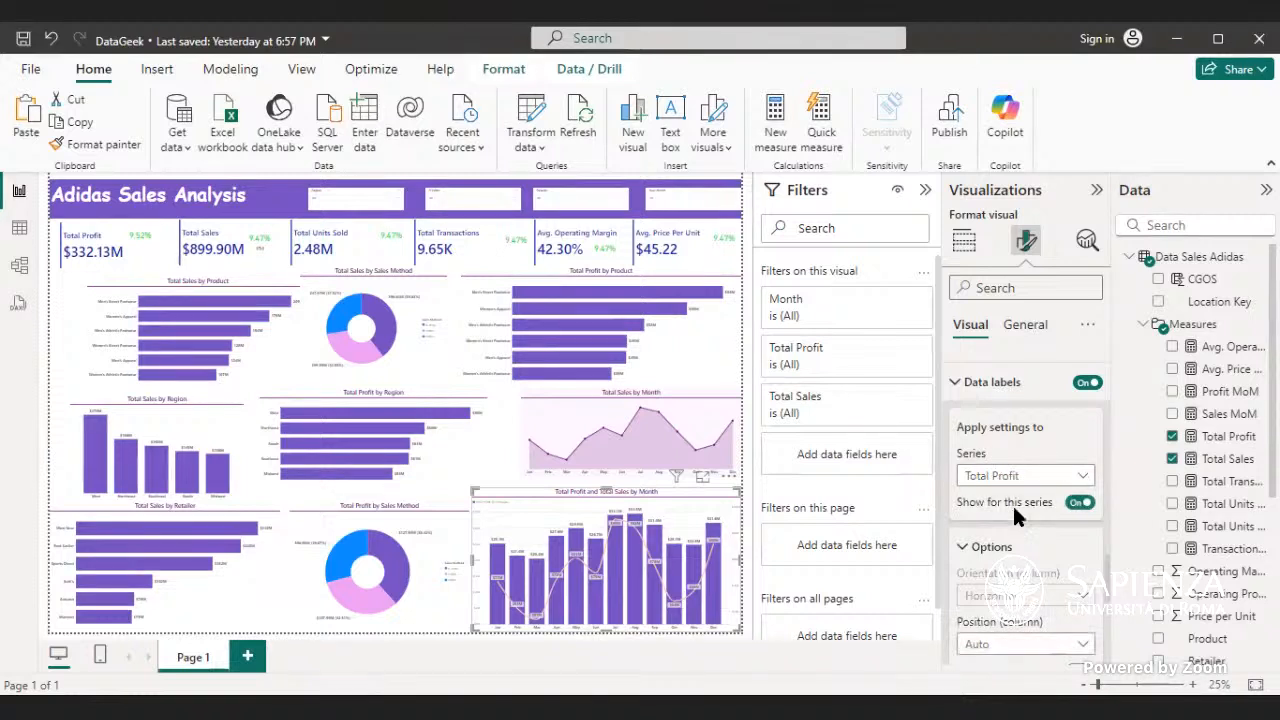
{"action": "left_click", "coordinate": [995, 546]}
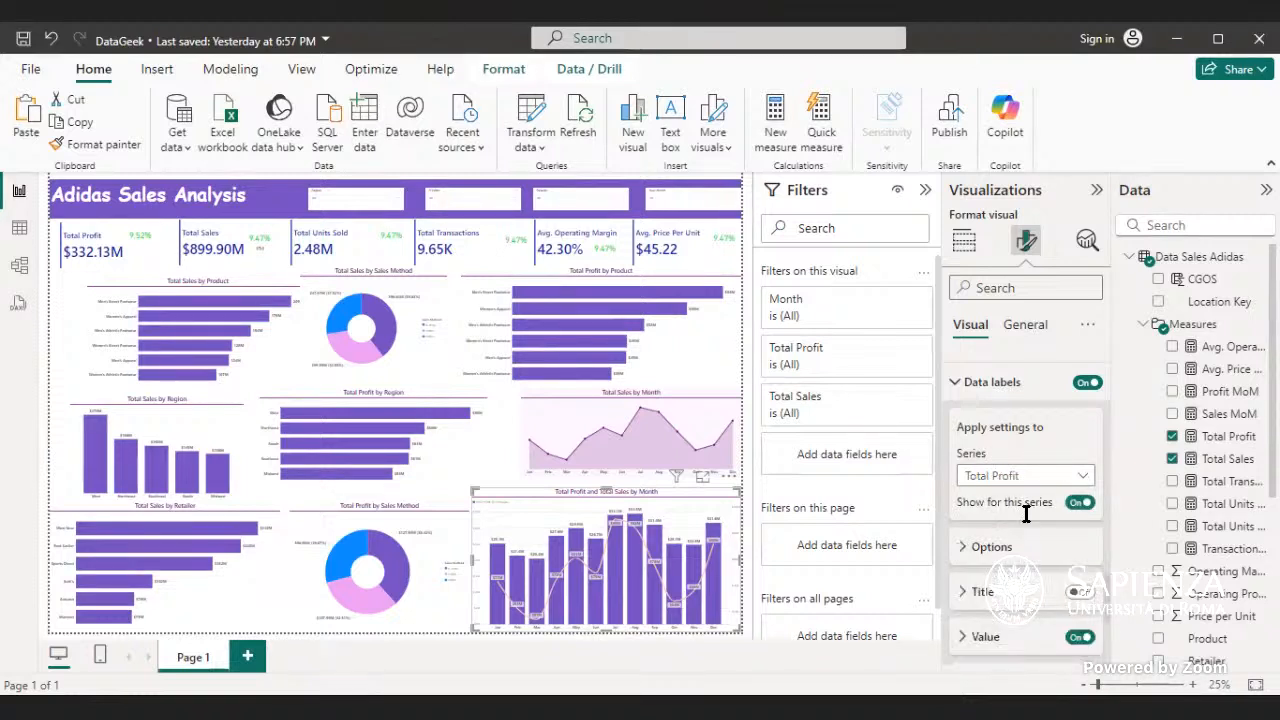
- Try switching the combo chart's data labels off and on, and check the Total Profit label options
{"action": "left_click", "coordinate": [1083, 384]}
{"action": "left_click", "coordinate": [1083, 384]}
{"action": "scroll", "coordinate": [1075, 470], "scroll_direction": "down", "scroll_amount": 1}
{"action": "left_click", "coordinate": [990, 453]}
{"action": "left_click", "coordinate": [1050, 460]}
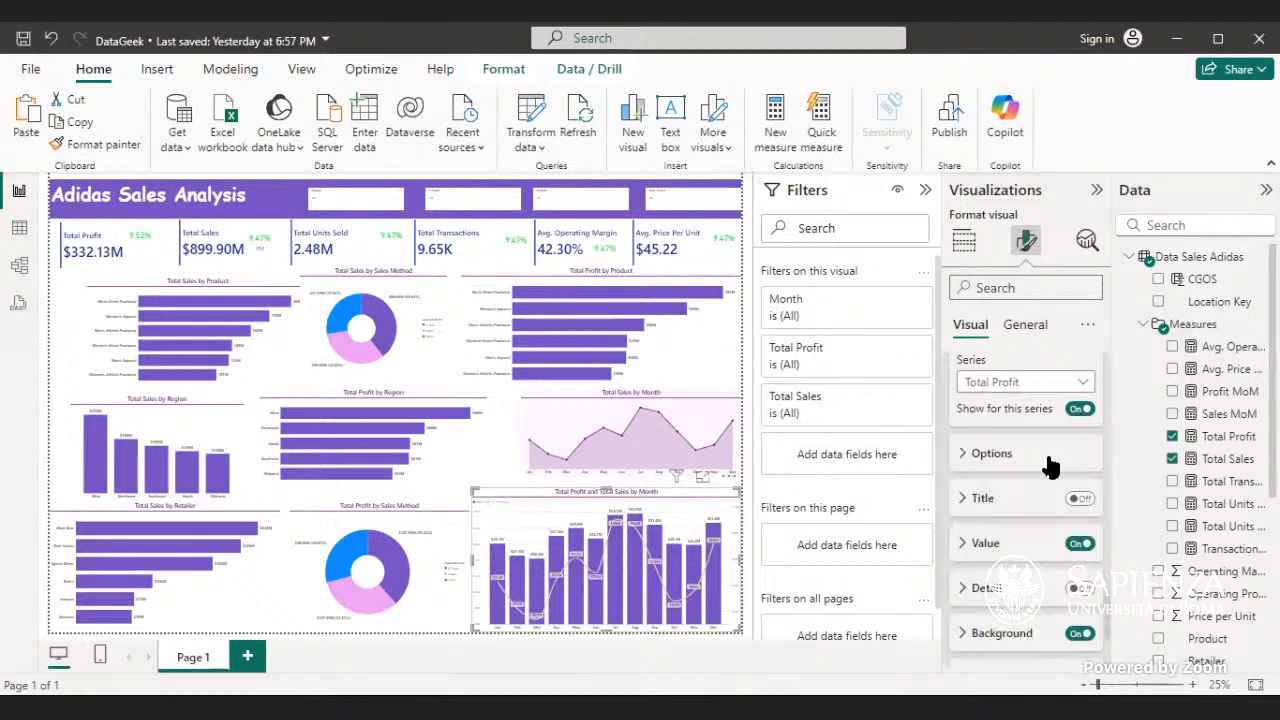
- Check the detail settings of the Total Profit data labels and try hiding and restoring their values
{"action": "scroll", "coordinate": [1060, 490], "scroll_direction": "down", "scroll_amount": 1}
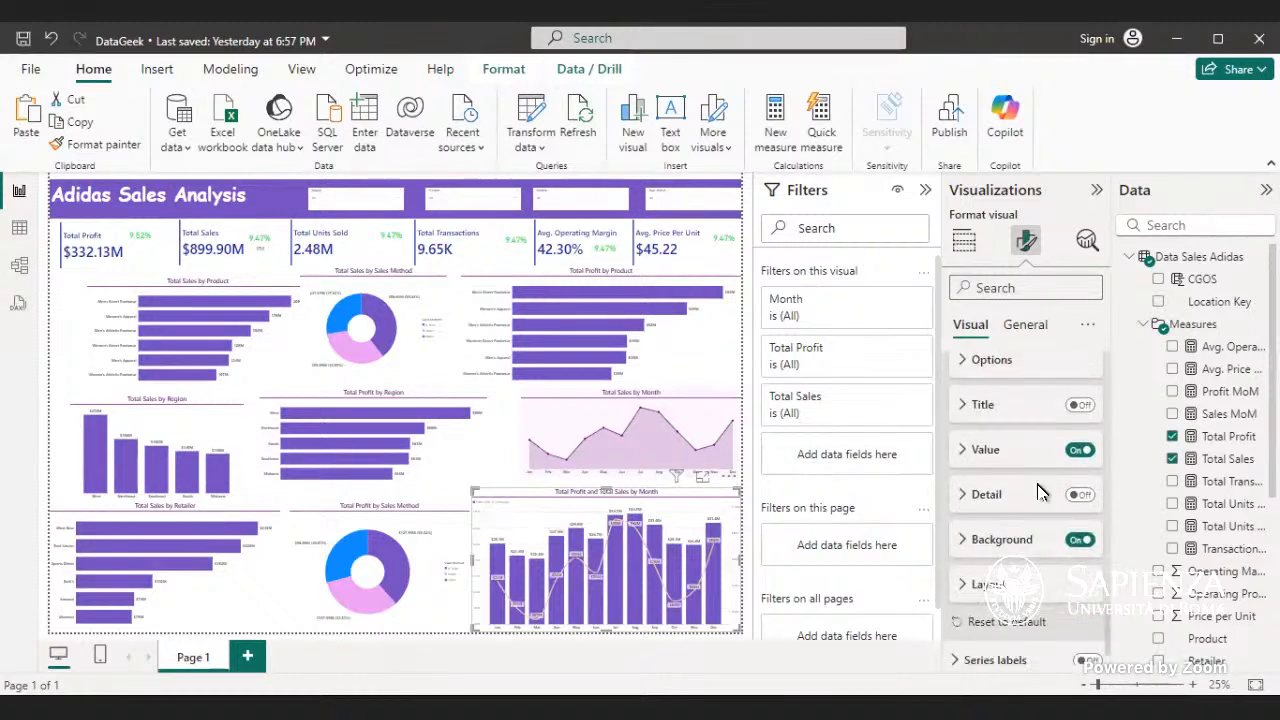
{"action": "left_click", "coordinate": [1040, 493]}
{"action": "left_click", "coordinate": [1039, 492]}
{"action": "left_click", "coordinate": [1036, 488]}
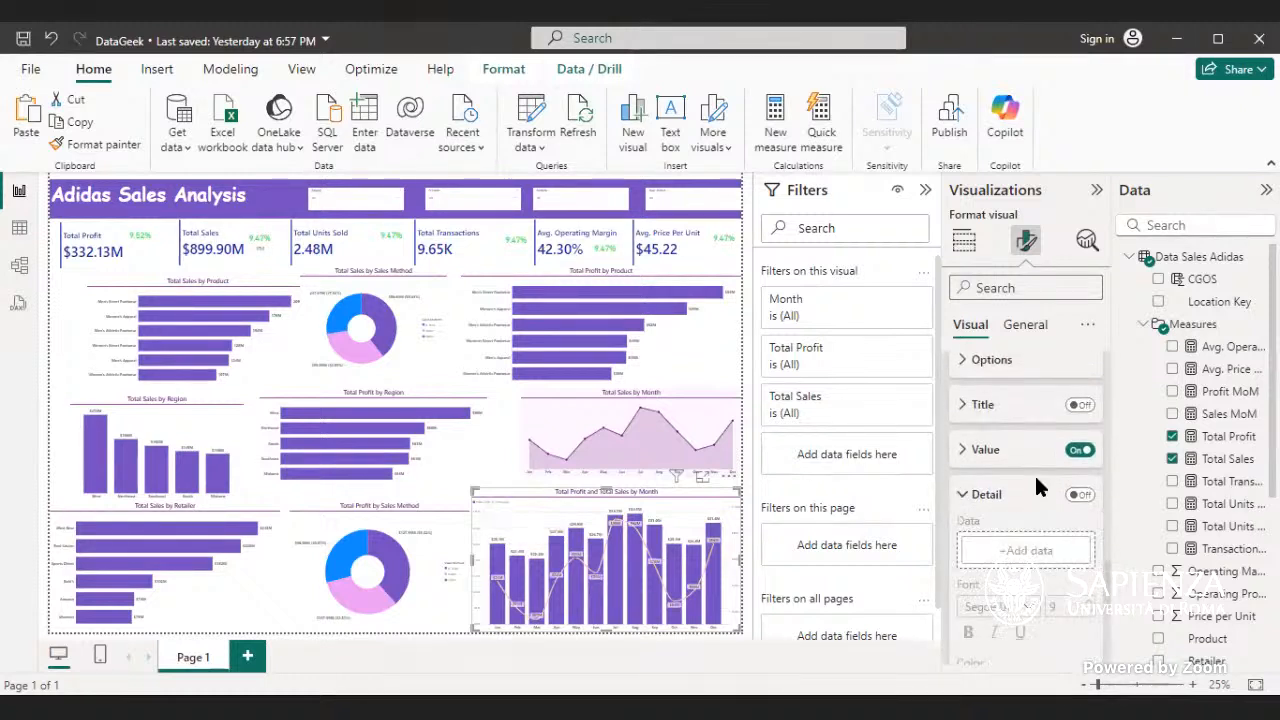
{"action": "left_click", "coordinate": [1033, 491]}
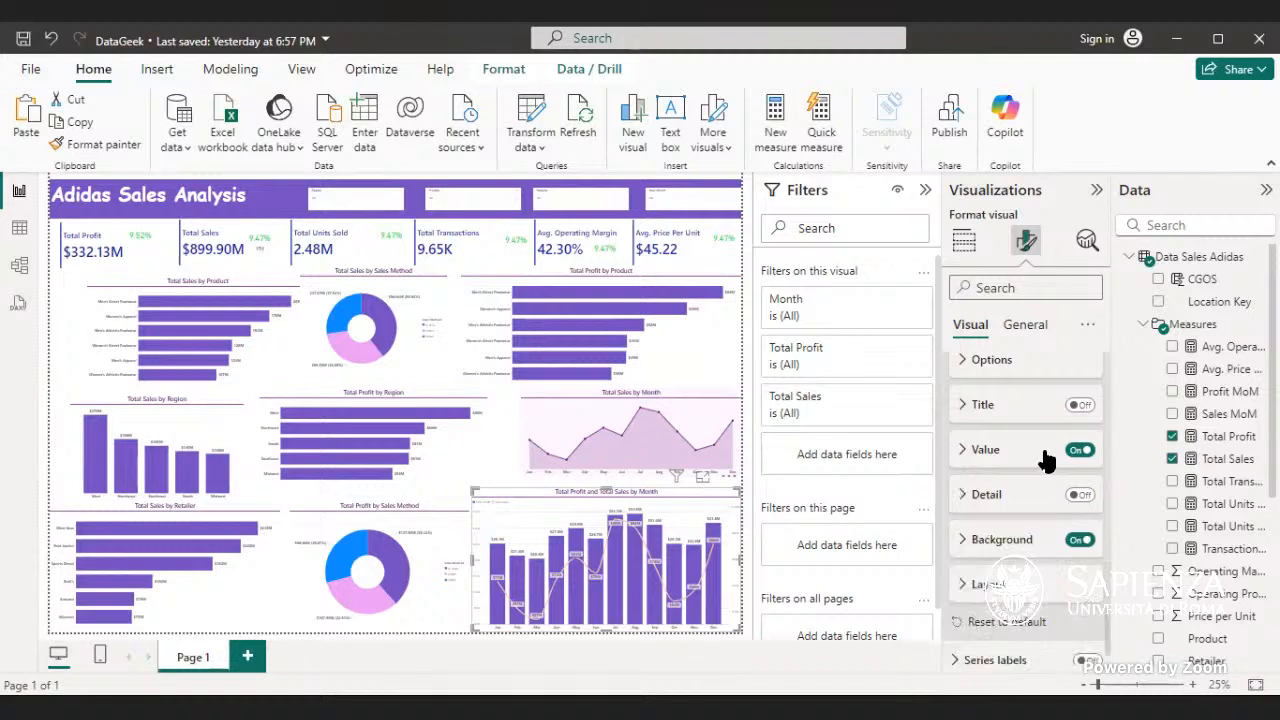
{"action": "left_click", "coordinate": [1083, 452]}
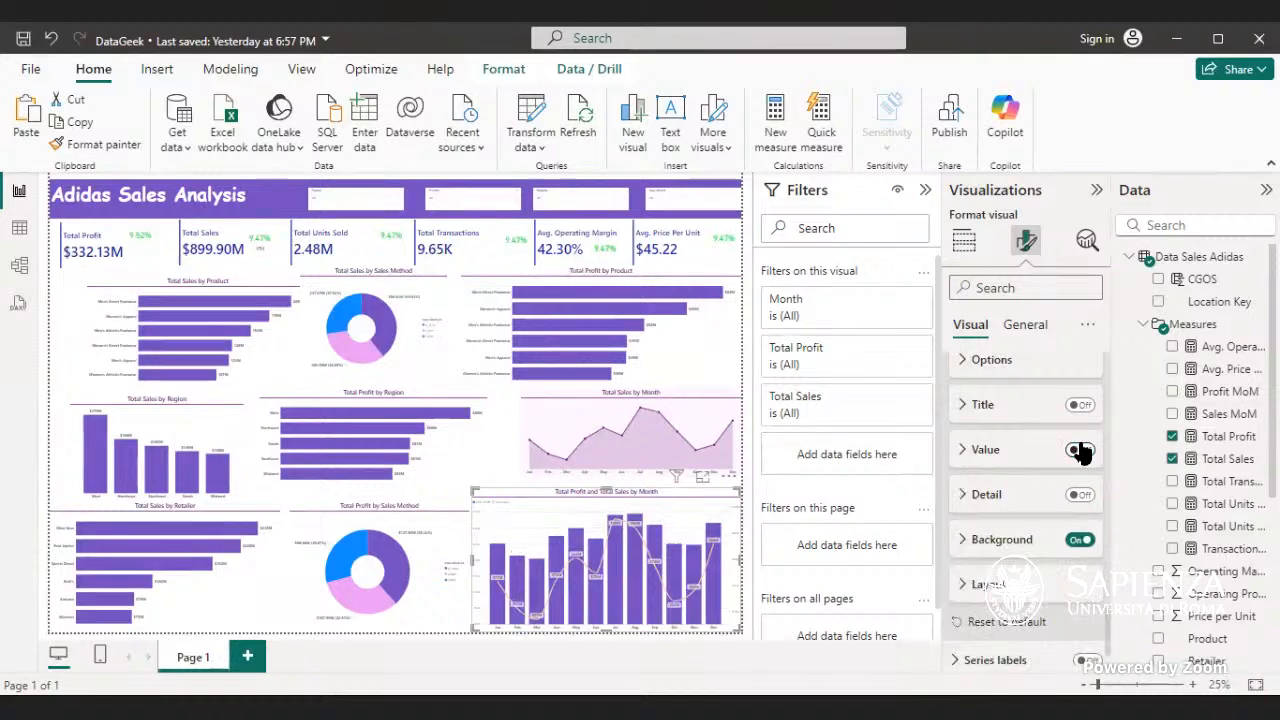
{"action": "left_click", "coordinate": [1085, 453]}
- Turn off the data label values for the Total Sales series in the combo chart
{"action": "scroll", "coordinate": [1085, 455], "scroll_direction": "up", "scroll_amount": 2}
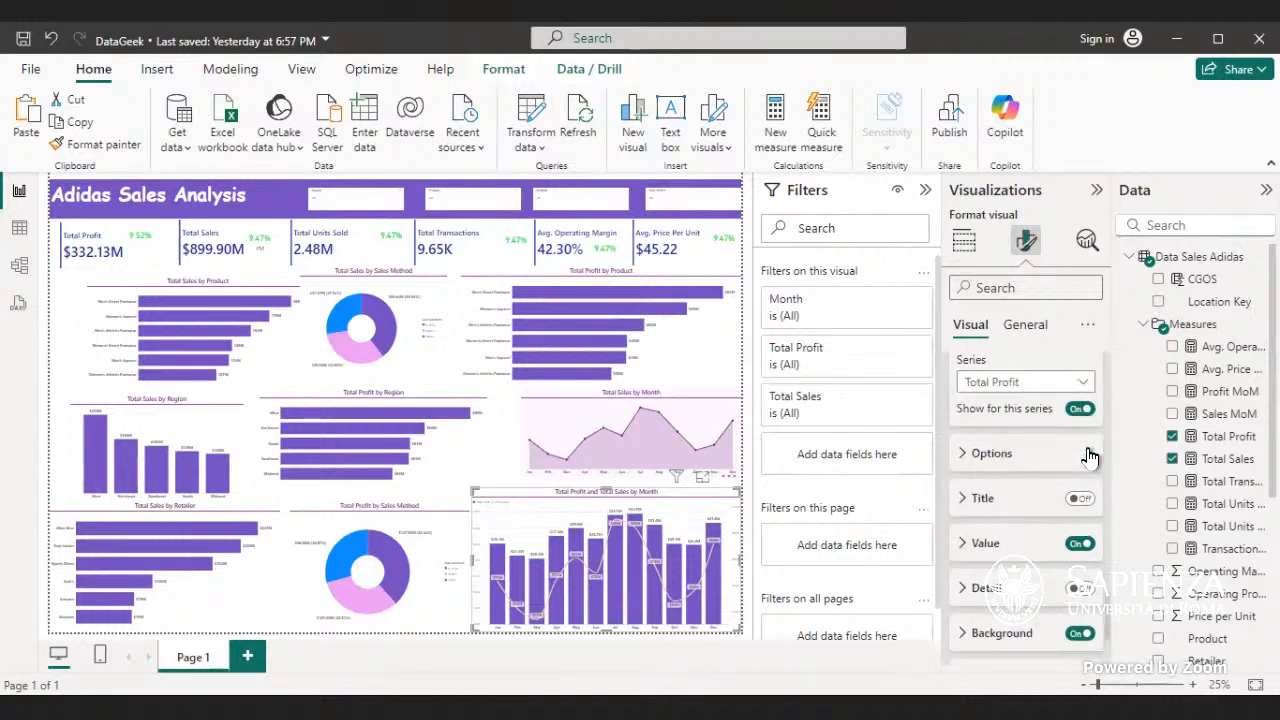
{"action": "left_click", "coordinate": [1080, 390]}
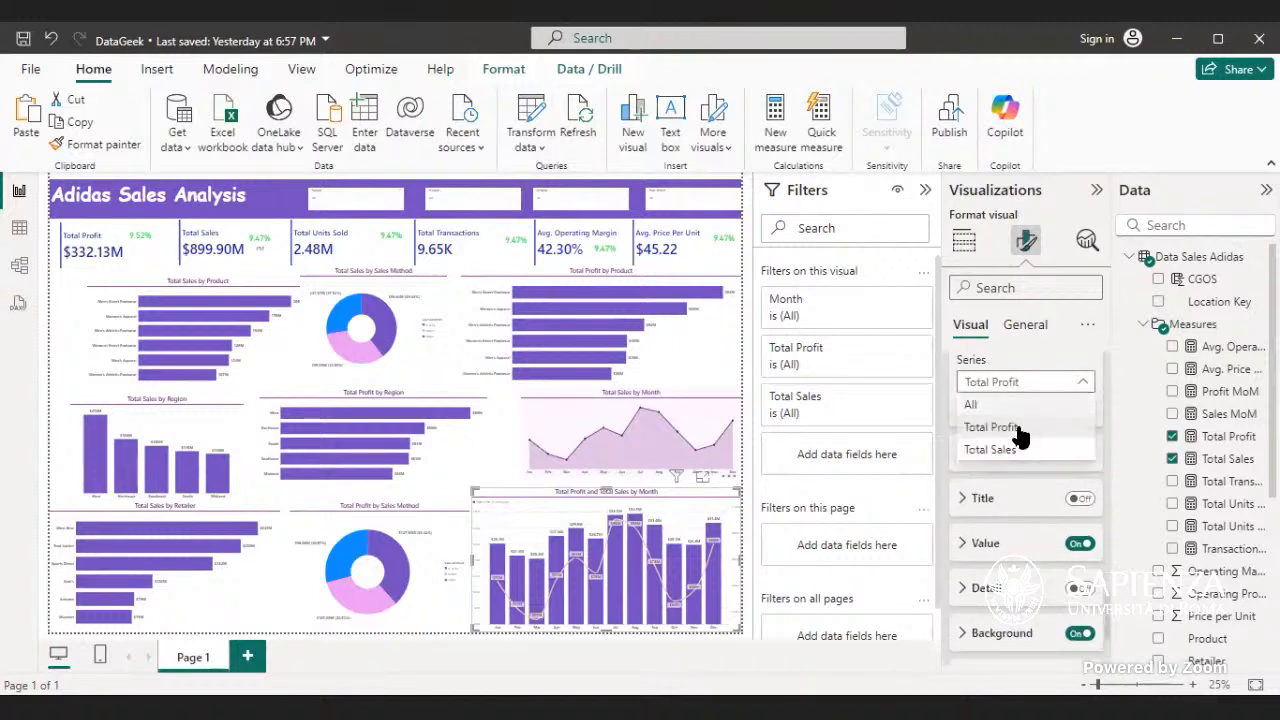
{"action": "left_click", "coordinate": [1015, 446]}
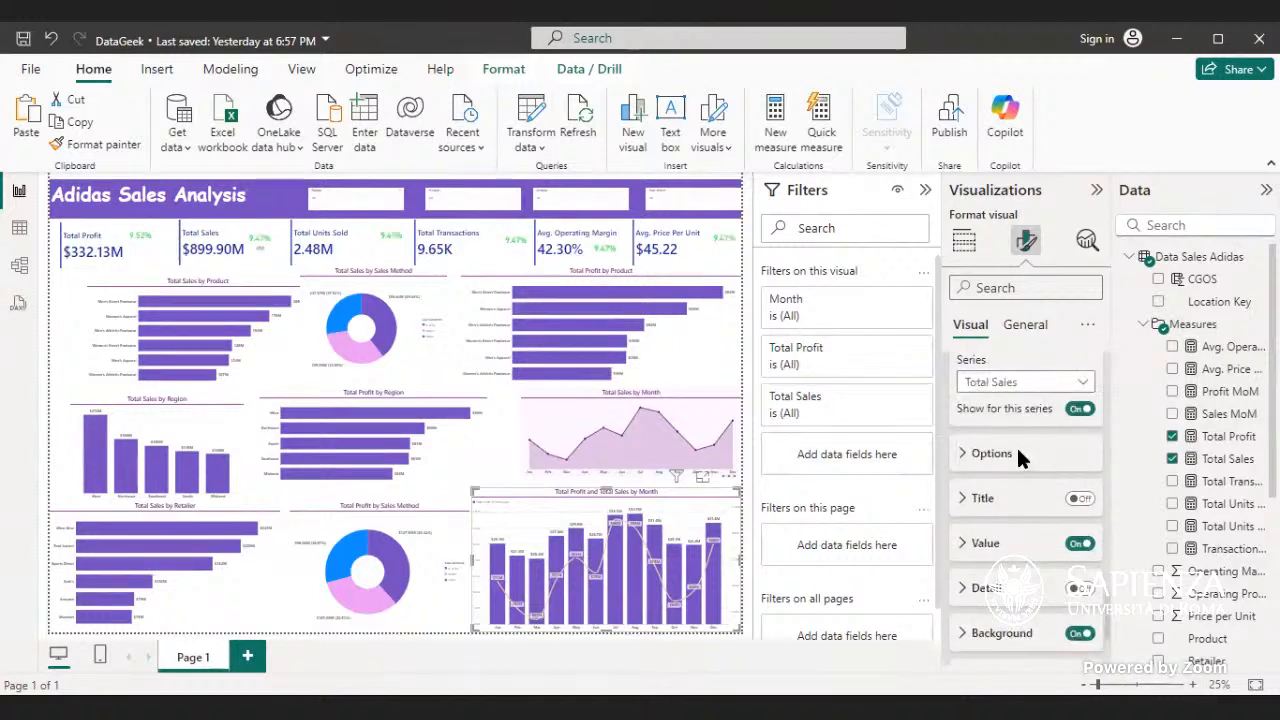
{"action": "left_click", "coordinate": [1072, 541]}
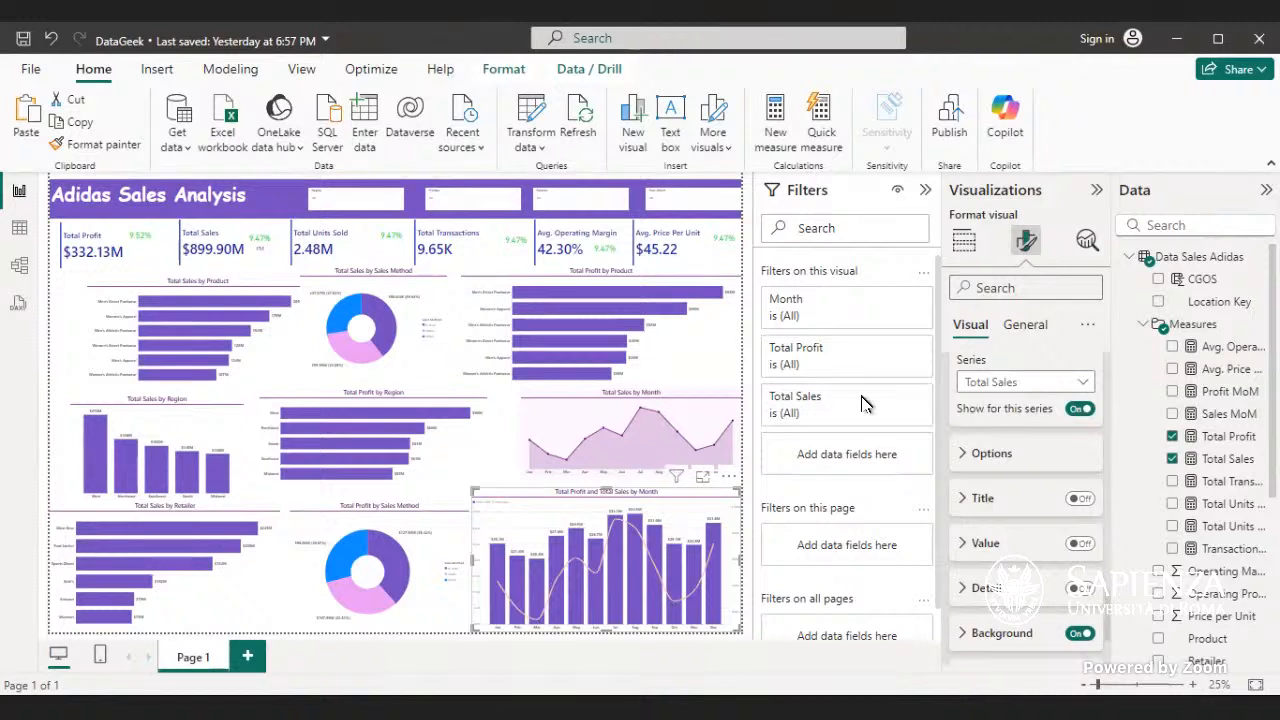
- Leave the data label settings and examine the combo chart's Y-axis and secondary y-axis format options
{"action": "scroll", "coordinate": [1015, 460], "scroll_direction": "up", "scroll_amount": 3}
{"action": "left_click", "coordinate": [1022, 478]}
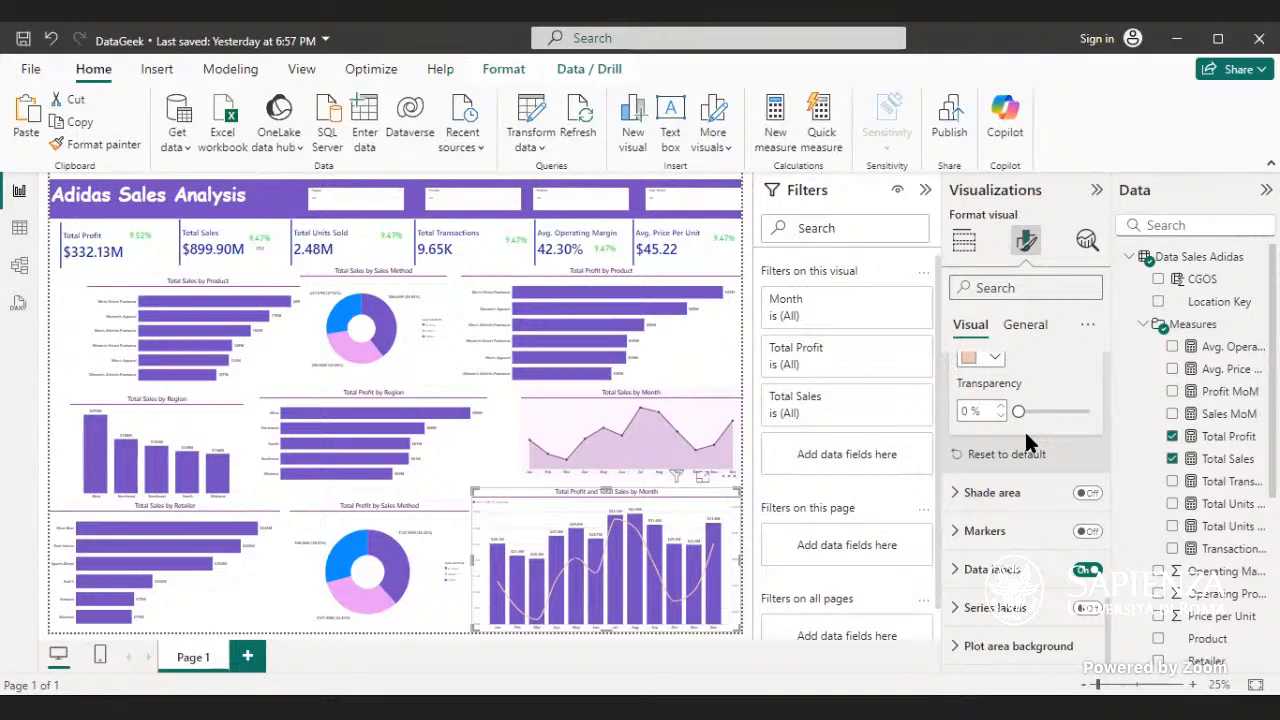
{"action": "scroll", "coordinate": [1030, 443], "scroll_direction": "up", "scroll_amount": 5}
{"action": "scroll", "coordinate": [1030, 443], "scroll_direction": "up", "scroll_amount": 6}
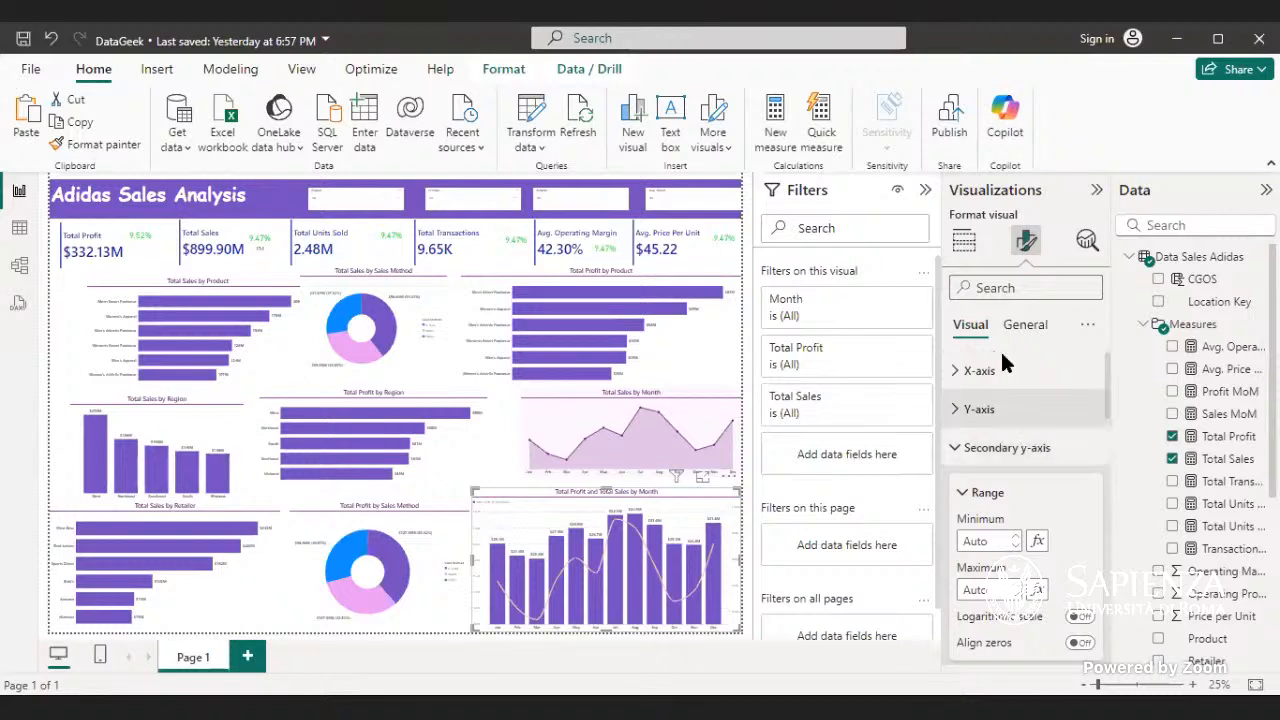
{"action": "left_click", "coordinate": [995, 378]}
{"action": "left_click", "coordinate": [1002, 383]}
{"action": "left_click", "coordinate": [1003, 412]}
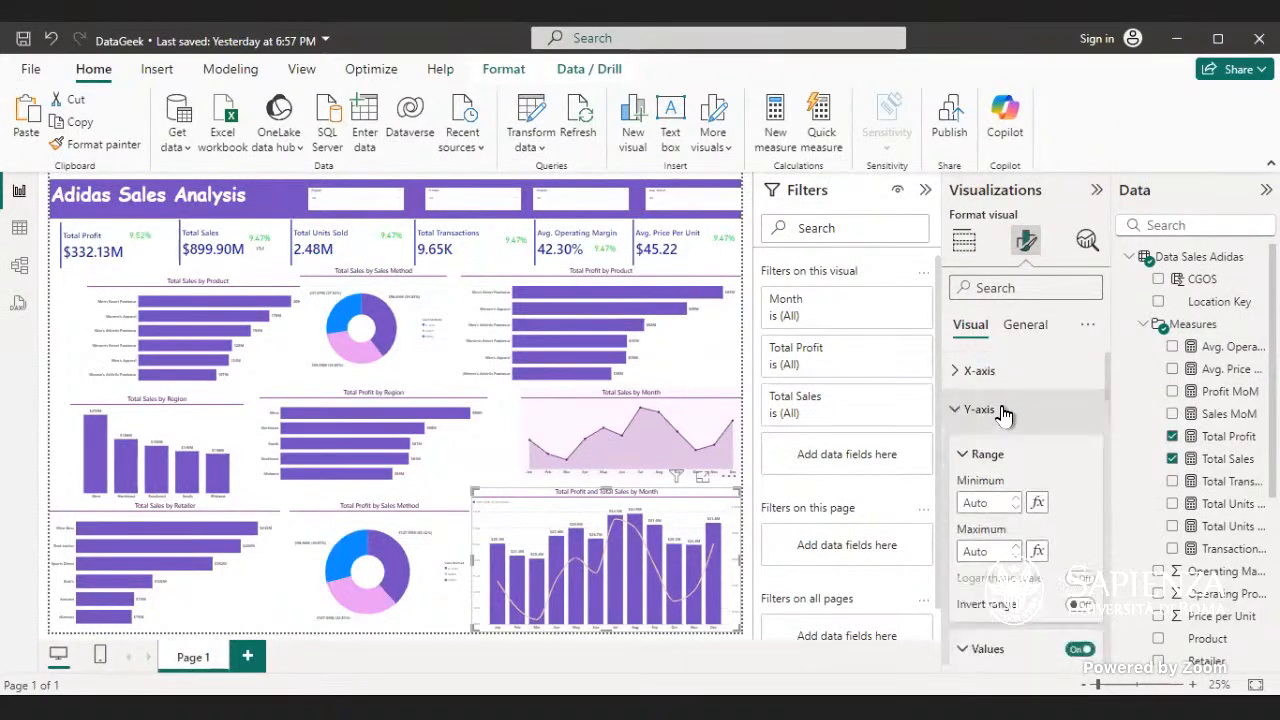
{"action": "scroll", "coordinate": [1022, 455], "scroll_direction": "down", "scroll_amount": 5}
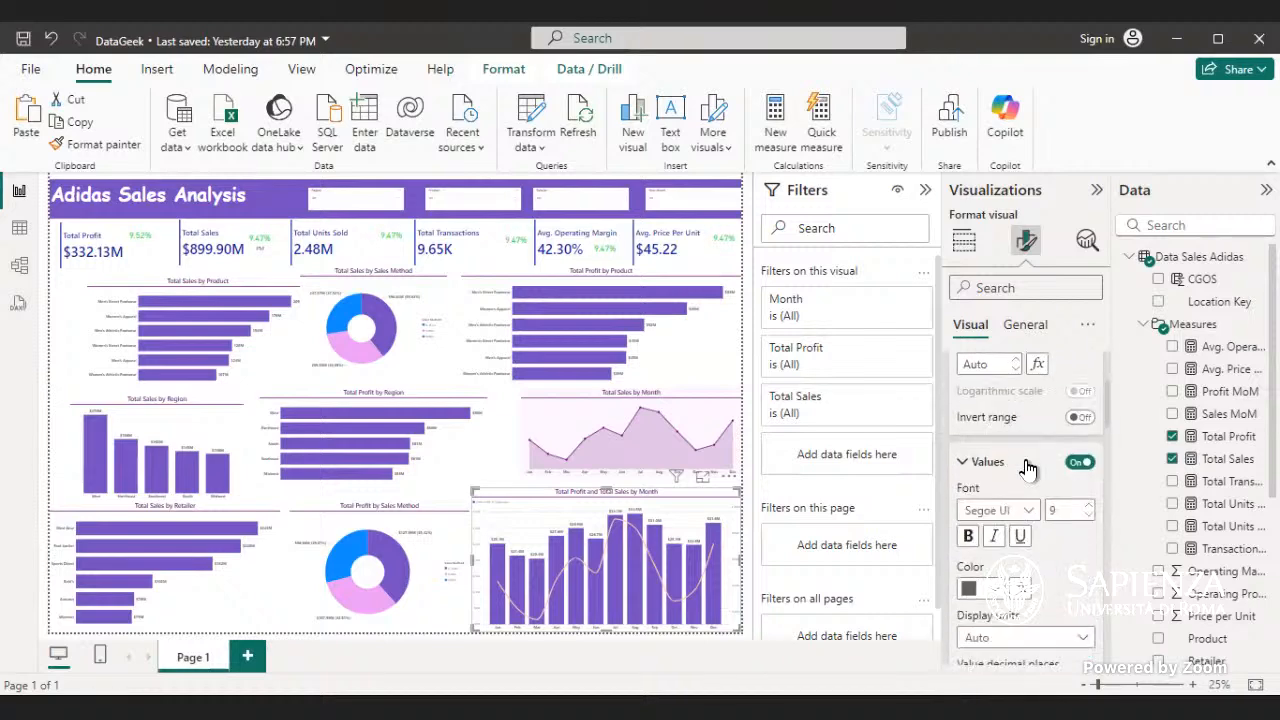
{"action": "scroll", "coordinate": [1029, 468], "scroll_direction": "down", "scroll_amount": 8}
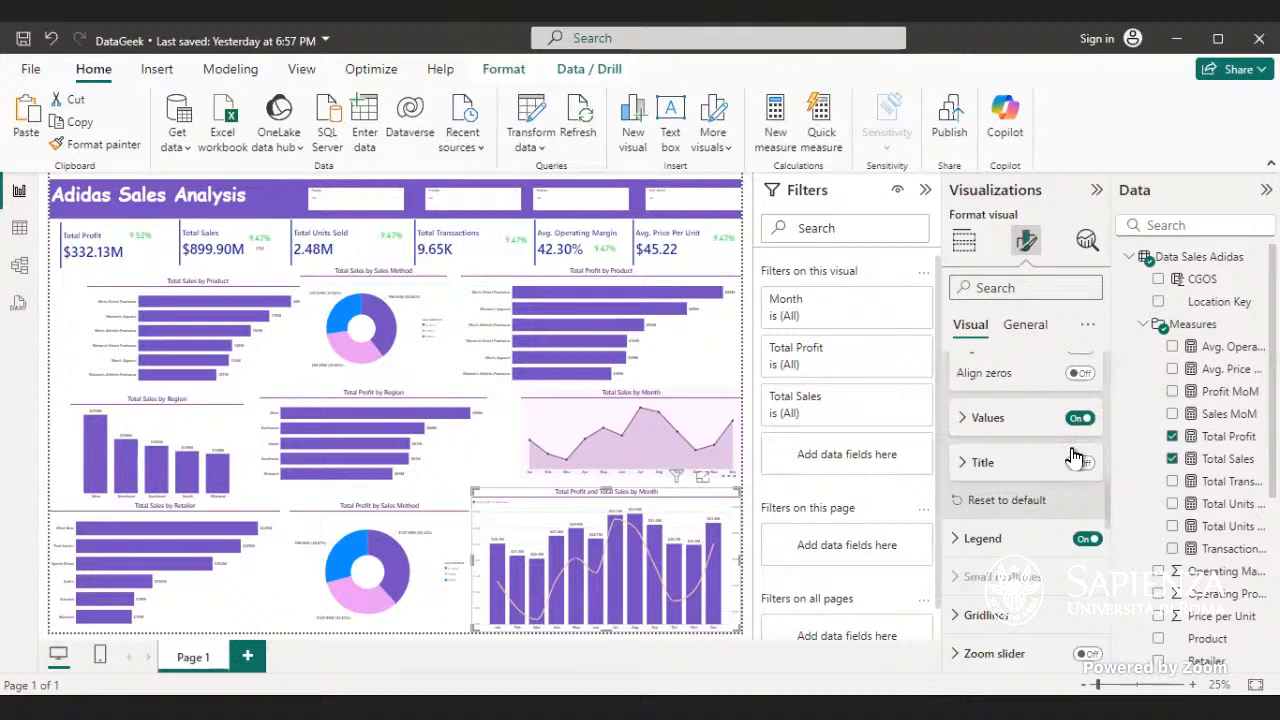
{"action": "scroll", "coordinate": [1072, 450], "scroll_direction": "down", "scroll_amount": 5}
{"action": "left_click", "coordinate": [1073, 449]}
{"action": "scroll", "coordinate": [1073, 455], "scroll_direction": "down", "scroll_amount": 2}
{"action": "scroll", "coordinate": [1073, 455], "scroll_direction": "down", "scroll_amount": 6}
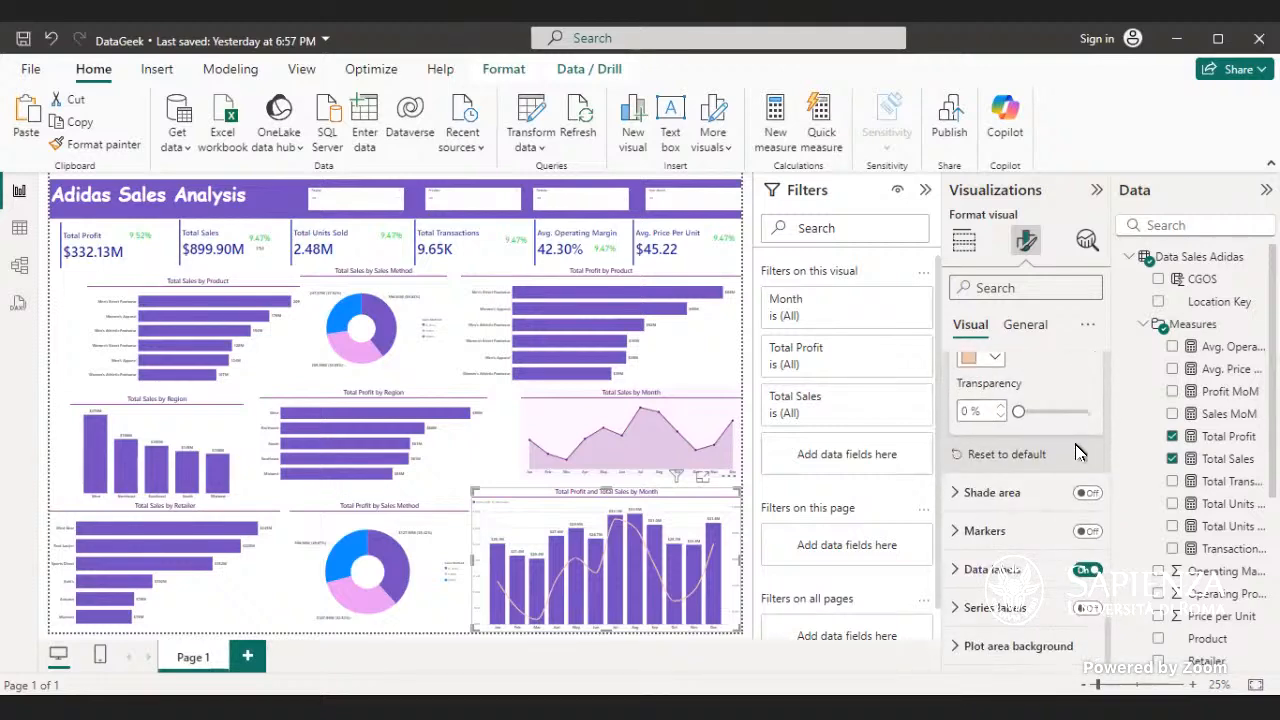
{"action": "scroll", "coordinate": [1075, 452], "scroll_direction": "up", "scroll_amount": 10}
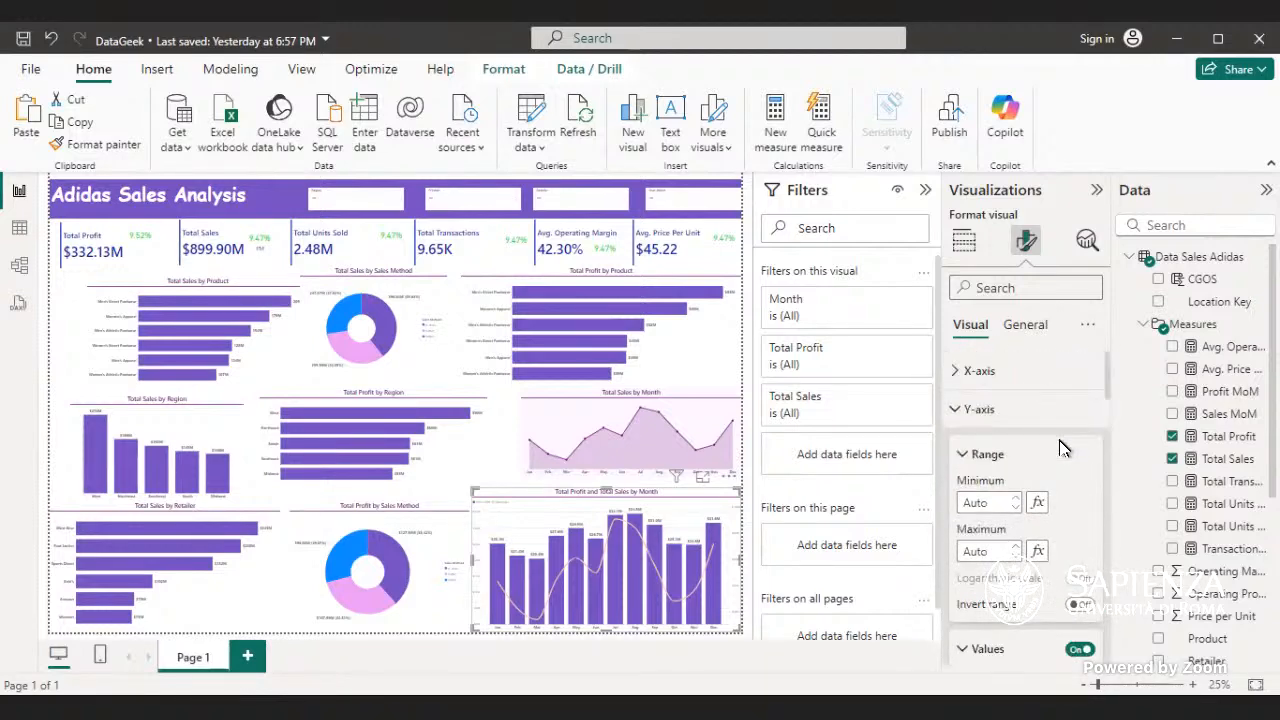
- Collapse the Y-axis, secondary y-axis and line settings of the combo chart
{"action": "left_click", "coordinate": [1021, 408]}
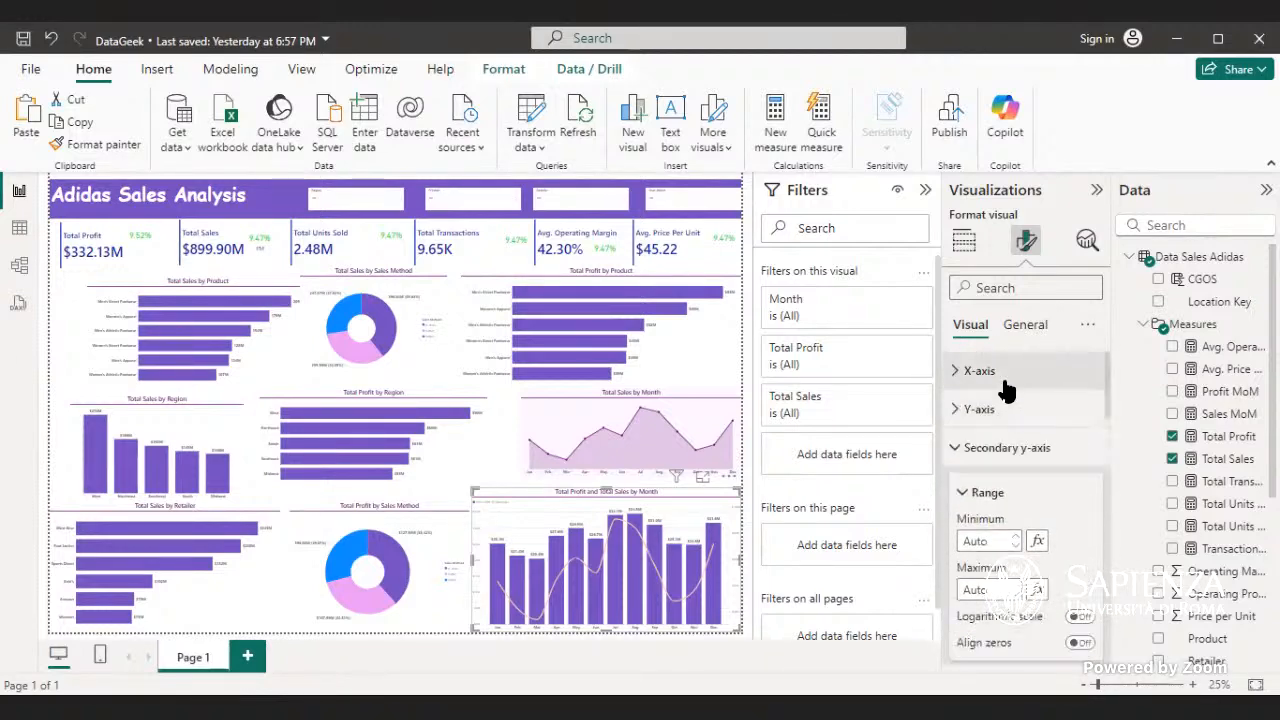
{"action": "left_click", "coordinate": [1006, 452]}
{"action": "scroll", "coordinate": [1012, 445], "scroll_direction": "down", "scroll_amount": 2}
{"action": "scroll", "coordinate": [1015, 445], "scroll_direction": "down", "scroll_amount": 2}
{"action": "scroll", "coordinate": [1015, 445], "scroll_direction": "down", "scroll_amount": 2}
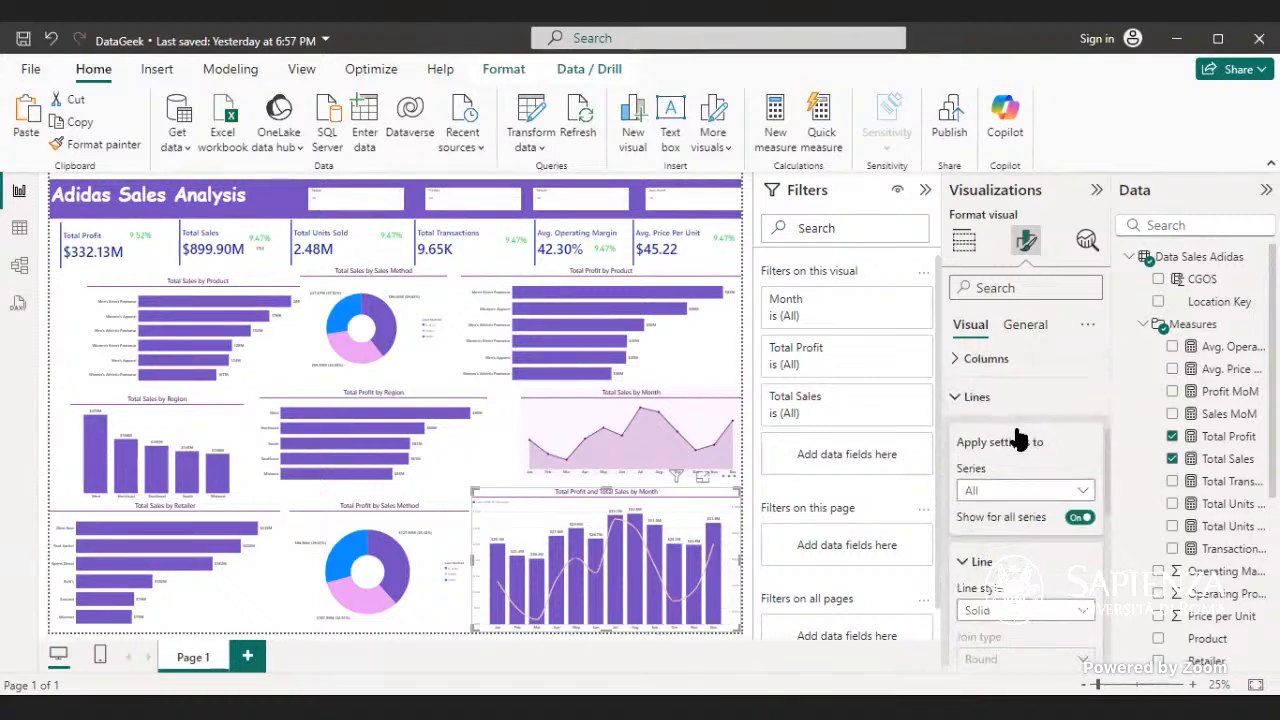
{"action": "left_click", "coordinate": [1010, 403]}
{"action": "scroll", "coordinate": [1000, 357], "scroll_direction": "up", "scroll_amount": 1}
{"action": "scroll", "coordinate": [1010, 400], "scroll_direction": "up", "scroll_amount": 4}
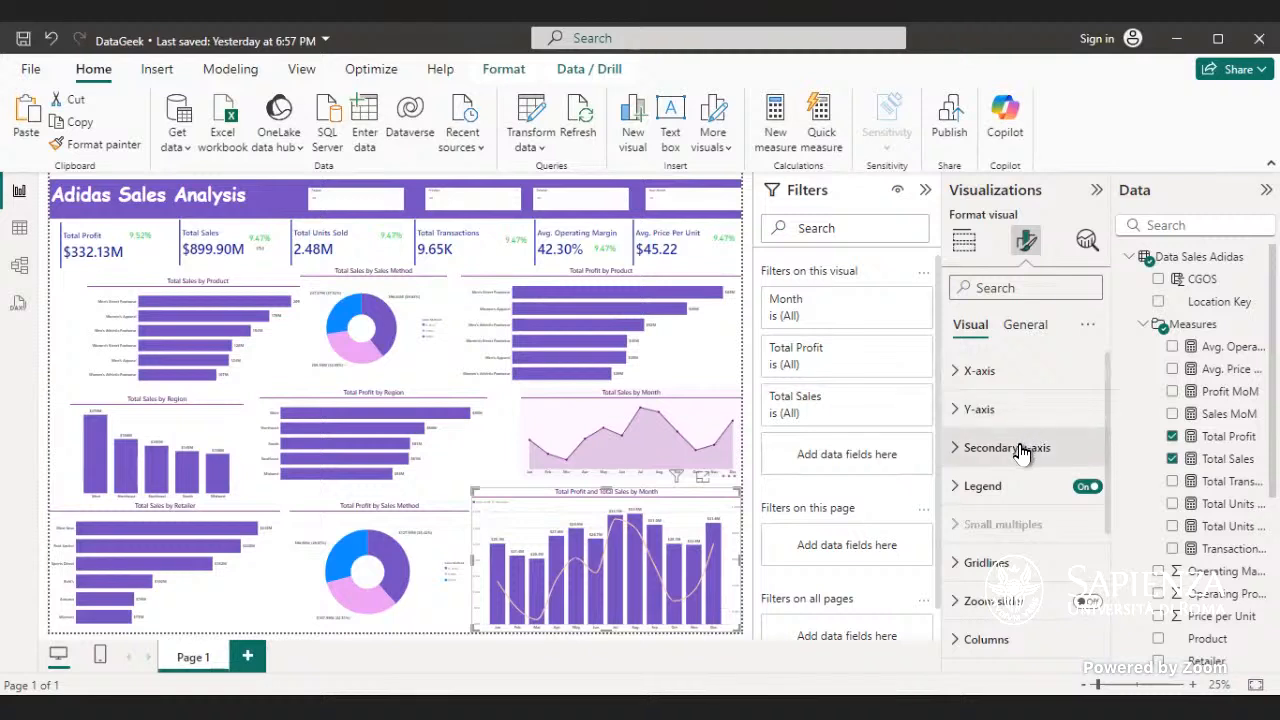
- Turn off the horizontal gridlines of the Total Profit and Total Sales by Month chart
{"action": "left_click", "coordinate": [1022, 448]}
{"action": "scroll", "coordinate": [1024, 450], "scroll_direction": "down", "scroll_amount": 5}
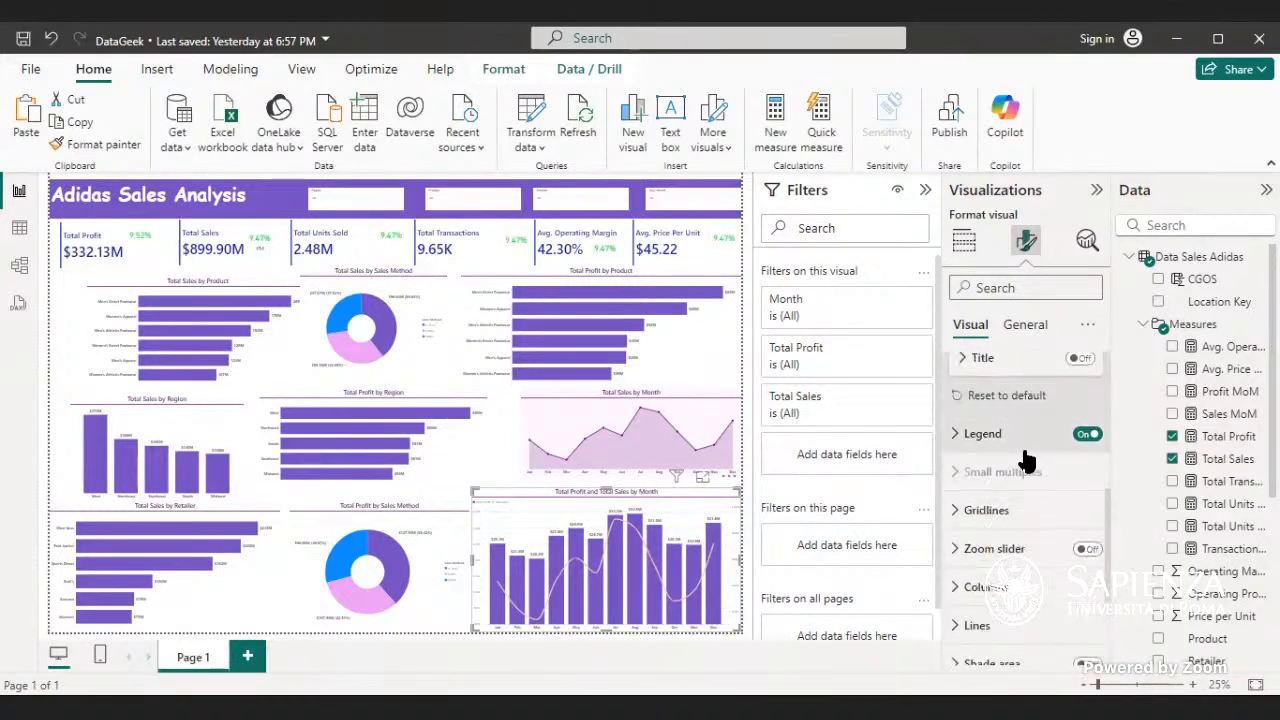
{"action": "scroll", "coordinate": [1026, 458], "scroll_direction": "down", "scroll_amount": 2}
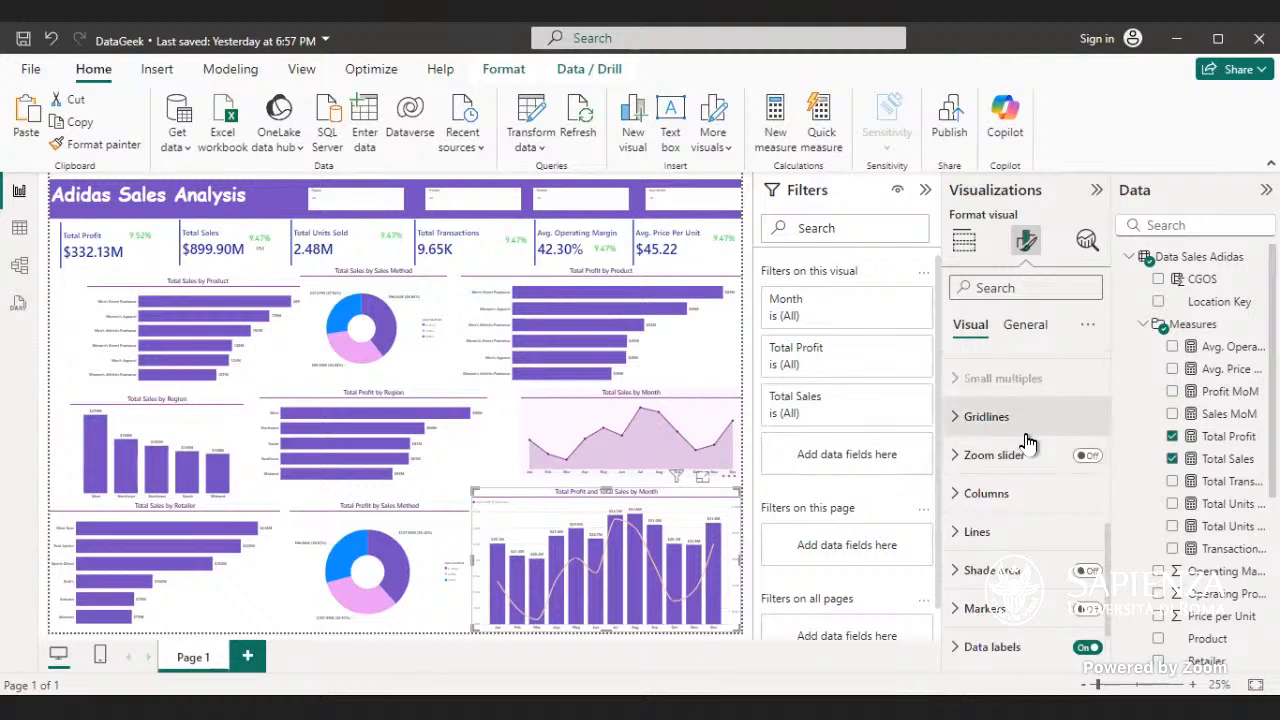
{"action": "left_click", "coordinate": [988, 416]}
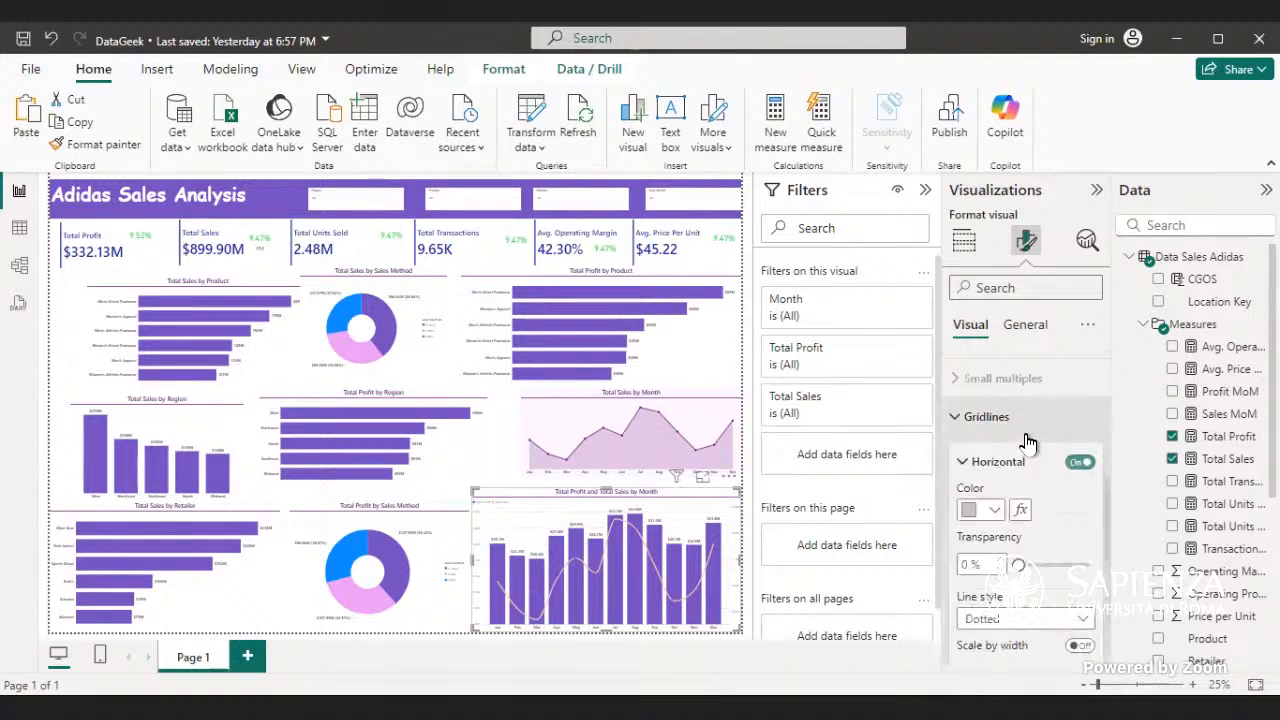
{"action": "left_click", "coordinate": [1078, 463]}
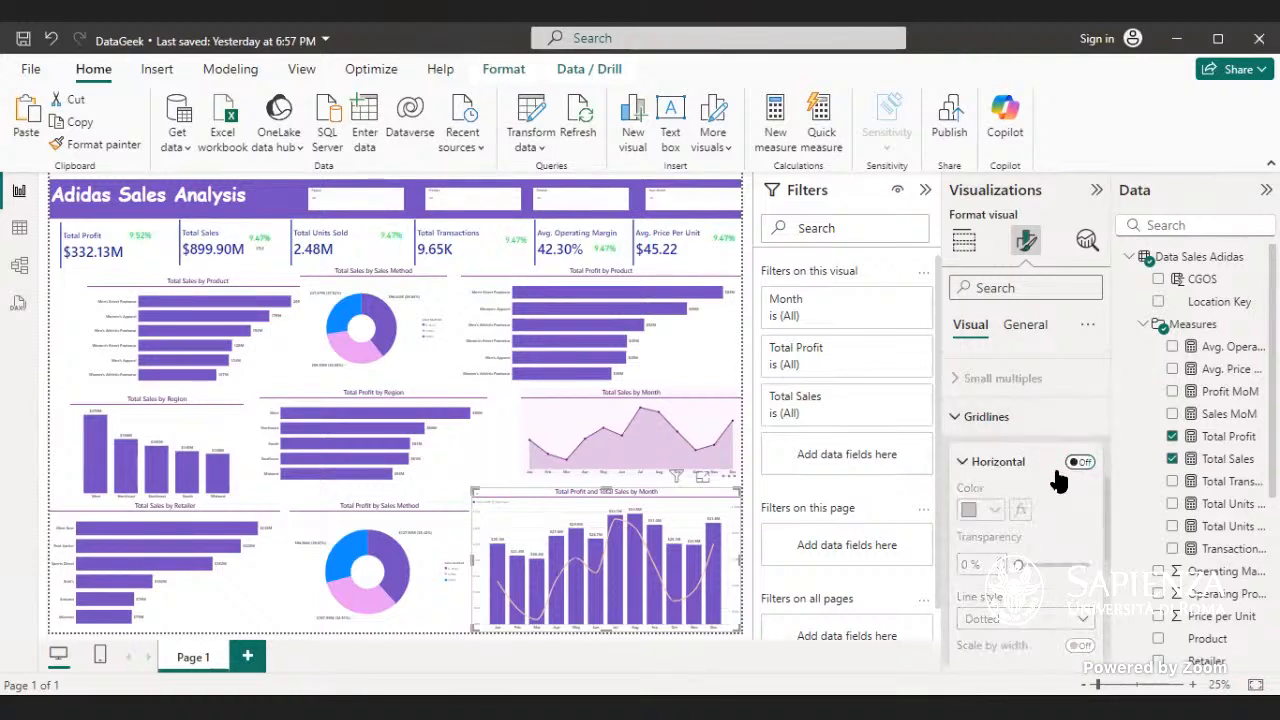
{"action": "left_click", "coordinate": [1025, 425]}
{"action": "left_click", "coordinate": [1025, 425]}
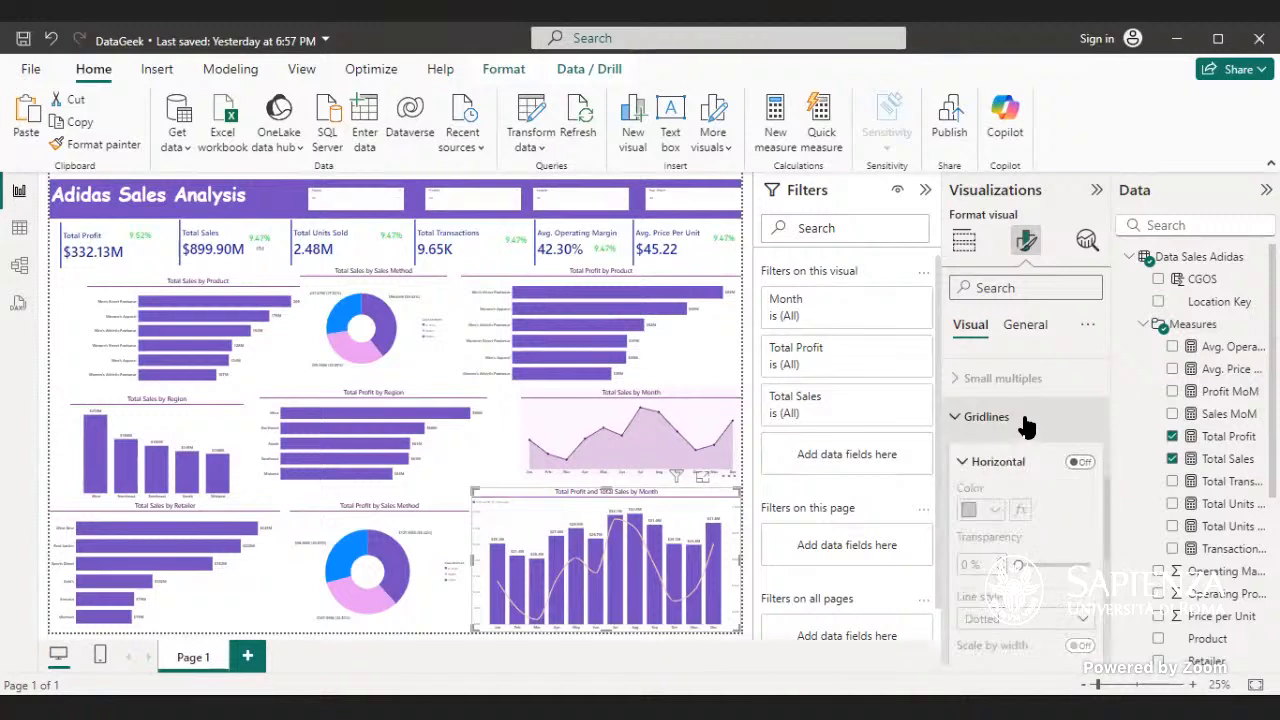
{"action": "left_click", "coordinate": [1025, 425]}
- Try switching the combo chart's legend and secondary y-axis values off and on
{"action": "scroll", "coordinate": [1020, 420], "scroll_direction": "up", "scroll_amount": 3}
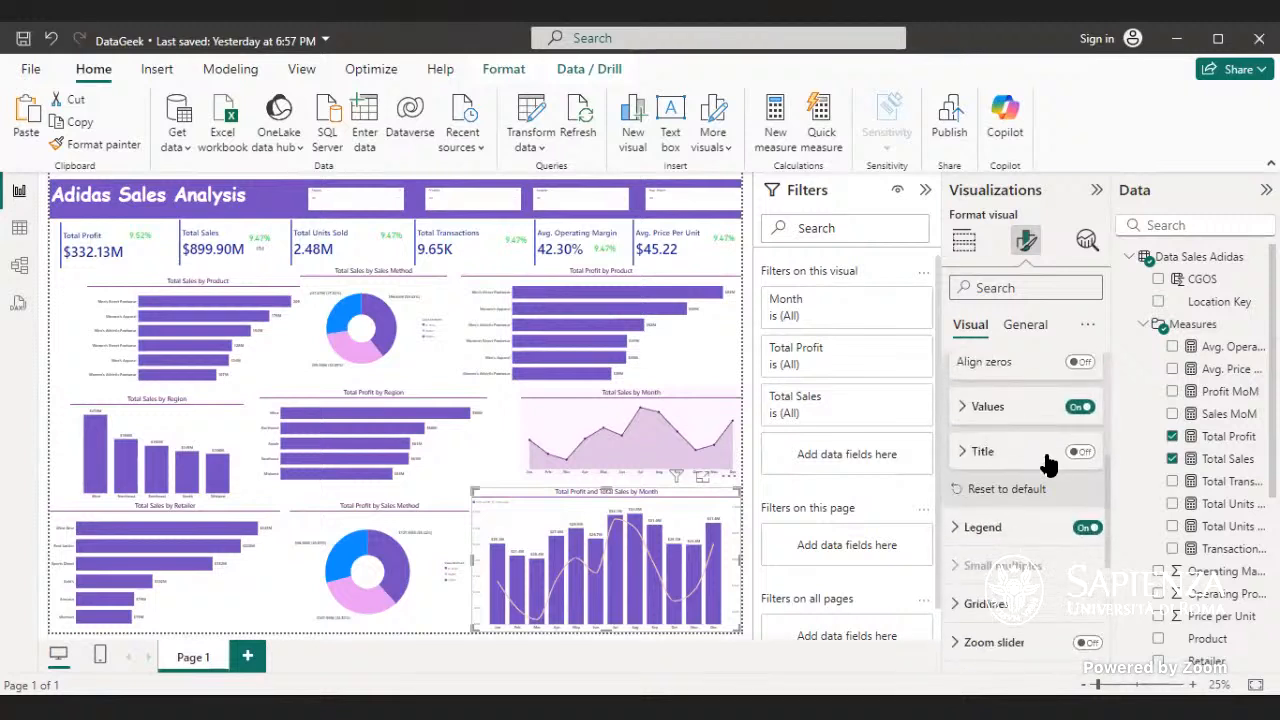
{"action": "left_click", "coordinate": [1087, 527]}
{"action": "left_click", "coordinate": [1087, 527]}
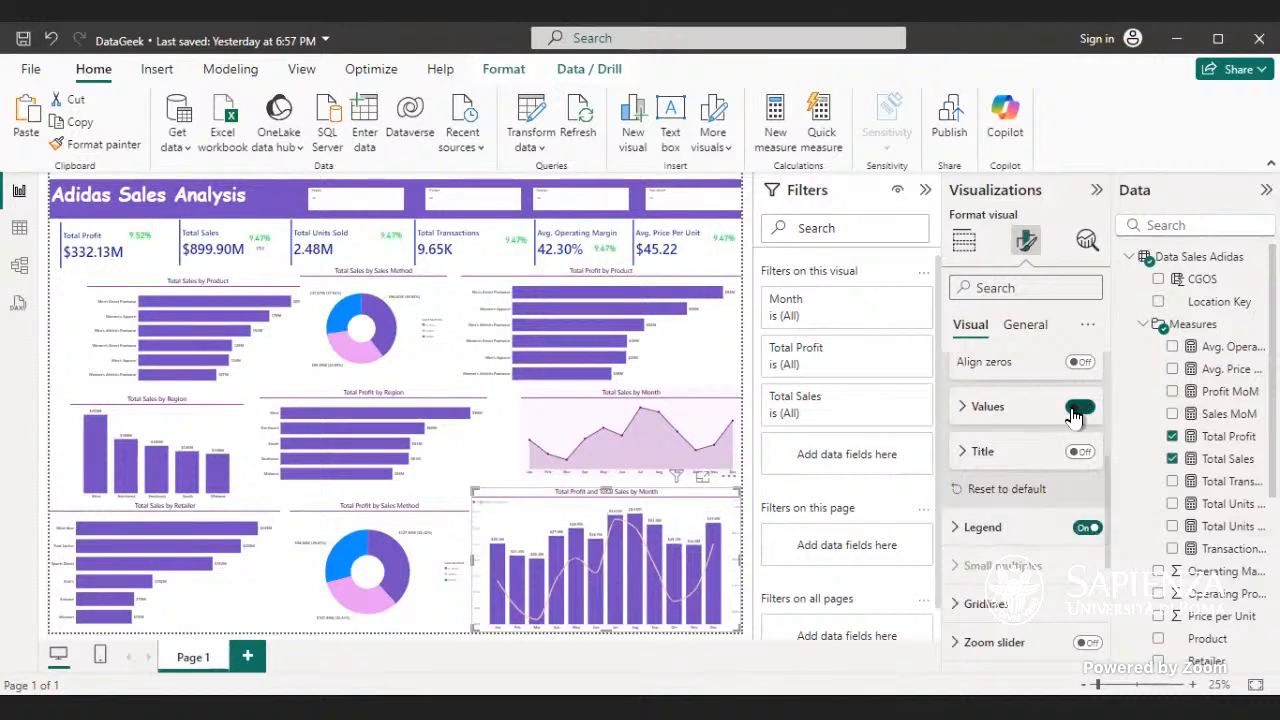
{"action": "left_click", "coordinate": [1076, 408]}
{"action": "left_click", "coordinate": [1077, 408]}
- Collapse the secondary y-axis settings and turn off the Y-axis values of the combo chart
{"action": "scroll", "coordinate": [1040, 445], "scroll_direction": "up", "scroll_amount": 3}
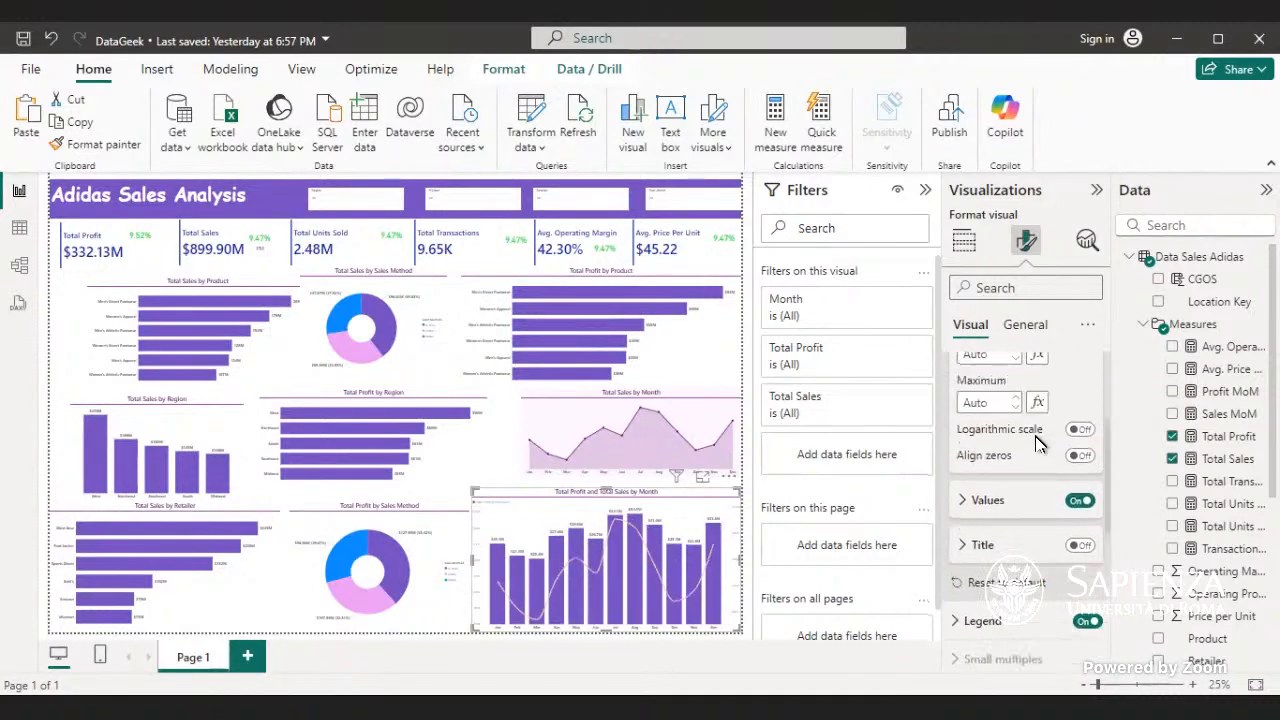
{"action": "scroll", "coordinate": [1037, 445], "scroll_direction": "up", "scroll_amount": 2}
{"action": "left_click", "coordinate": [1040, 450]}
{"action": "left_click", "coordinate": [1032, 410]}
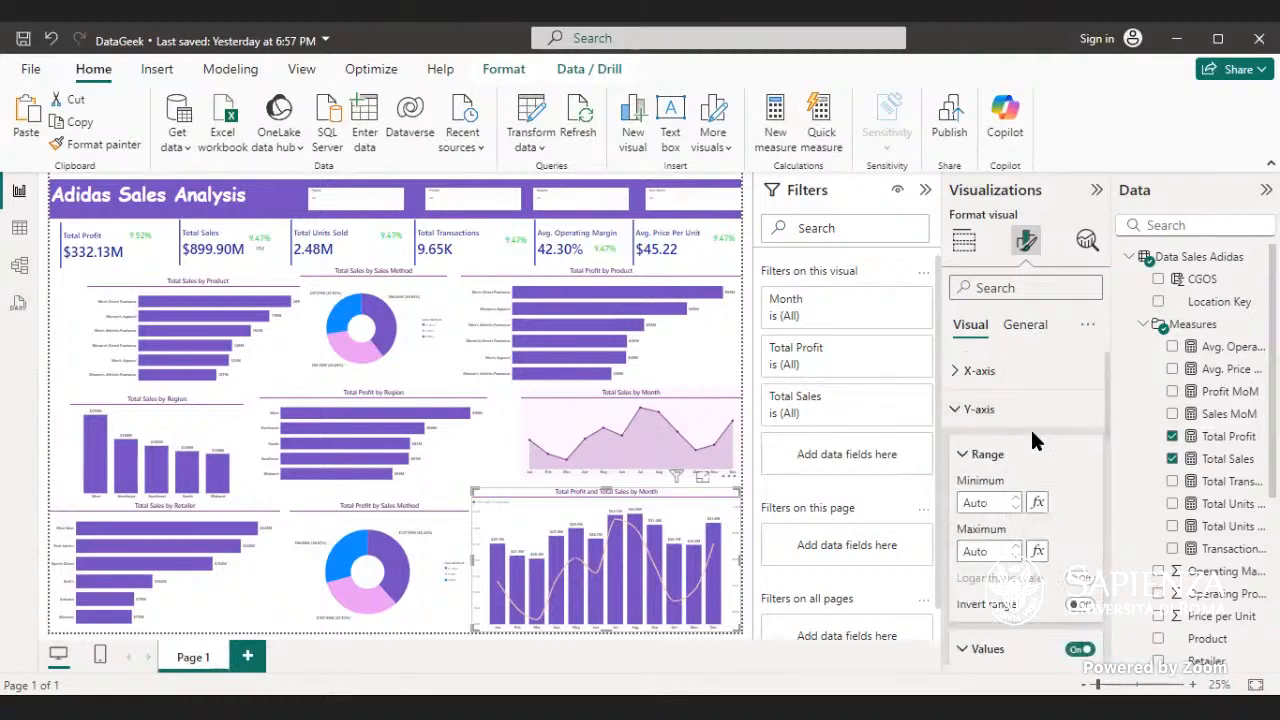
{"action": "scroll", "coordinate": [1042, 456], "scroll_direction": "down", "scroll_amount": 2}
{"action": "left_click", "coordinate": [1079, 555]}
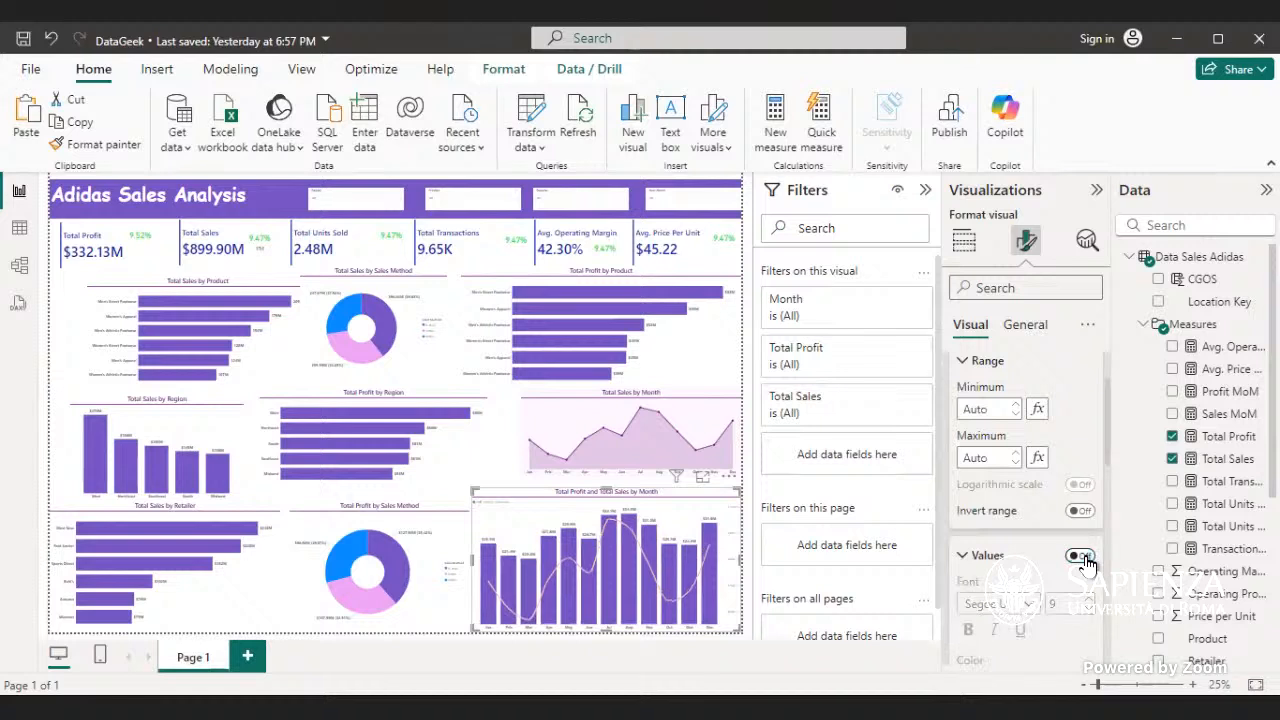
{"action": "scroll", "coordinate": [1060, 545], "scroll_direction": "down", "scroll_amount": 3}
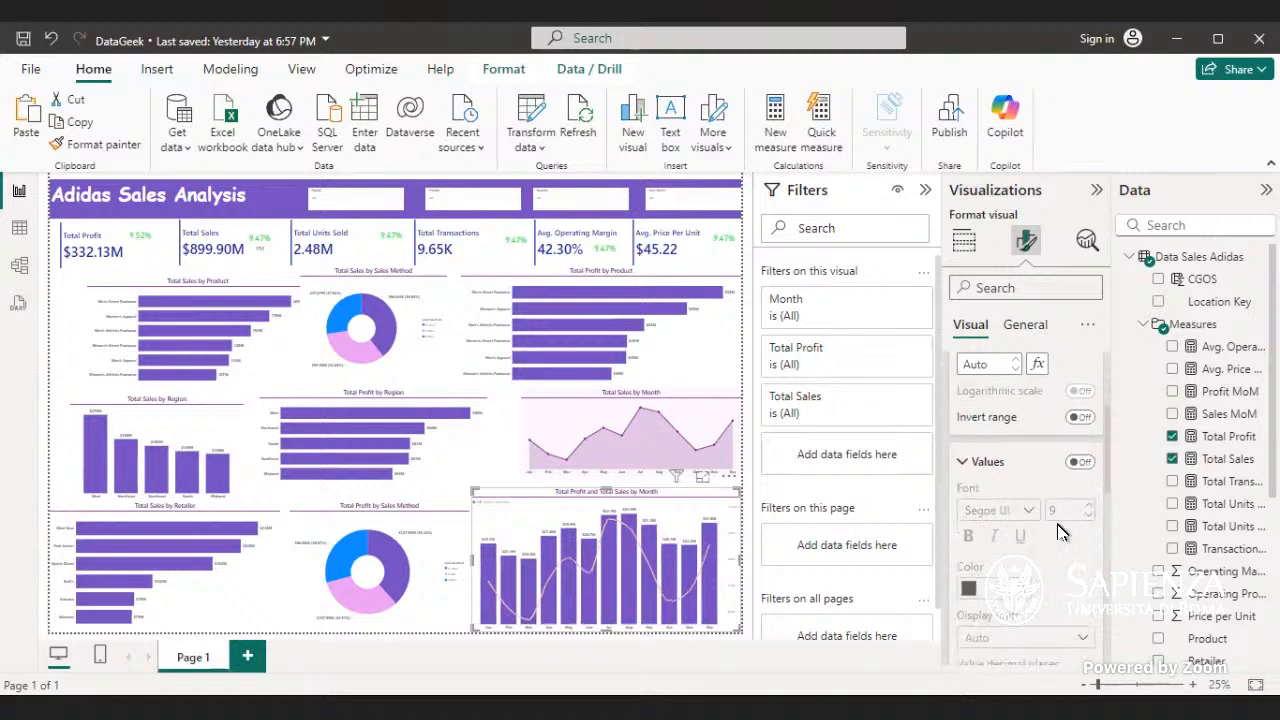
{"action": "scroll", "coordinate": [1060, 530], "scroll_direction": "down", "scroll_amount": 3}
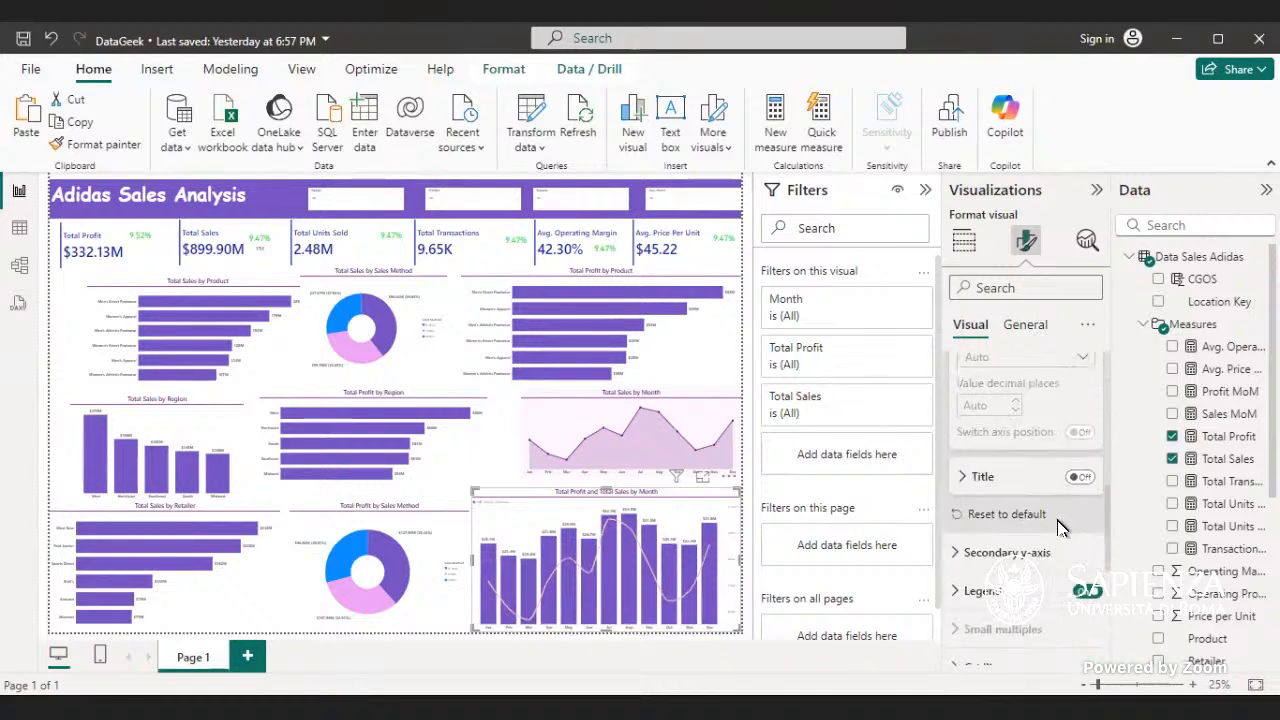
- Inspect the combo chart at 88% page zoom and collapse its Y-axis settings
{"action": "left_click", "coordinate": [1131, 686]}
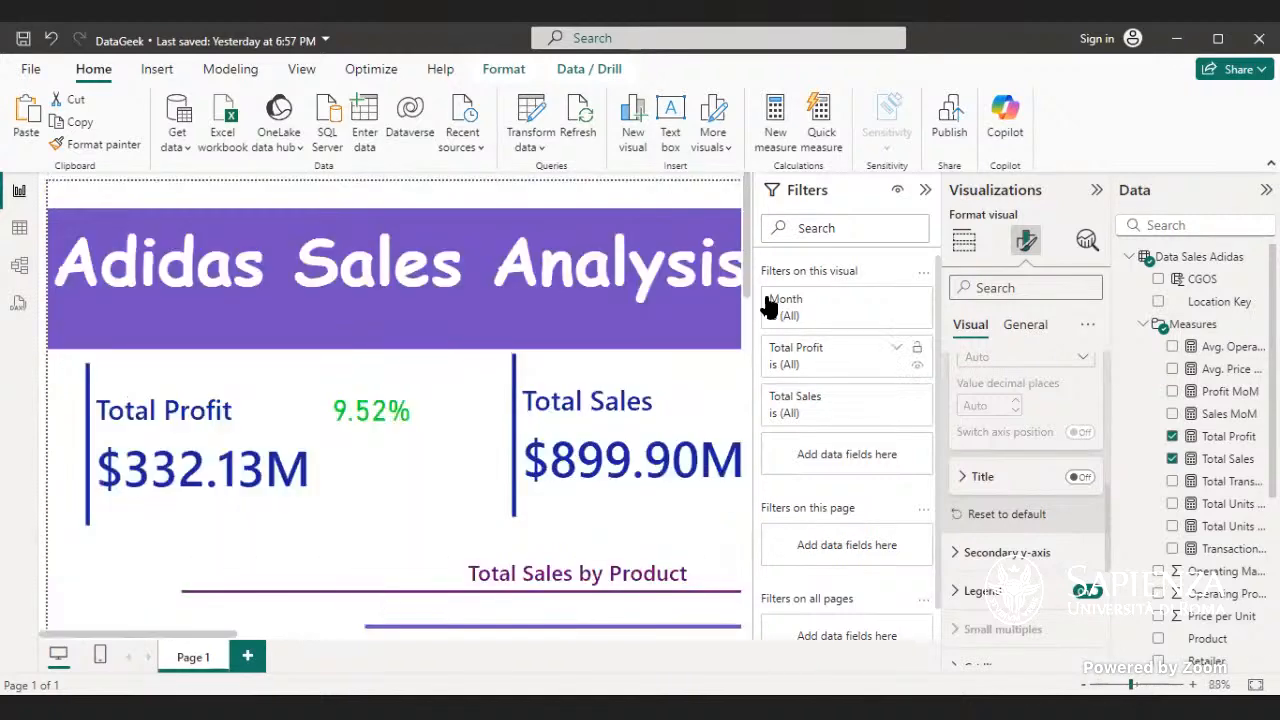
{"action": "left_click_drag", "start_coordinate": [745, 274], "coordinate": [751, 656]}
{"action": "left_click_drag", "start_coordinate": [205, 634], "coordinate": [712, 652]}
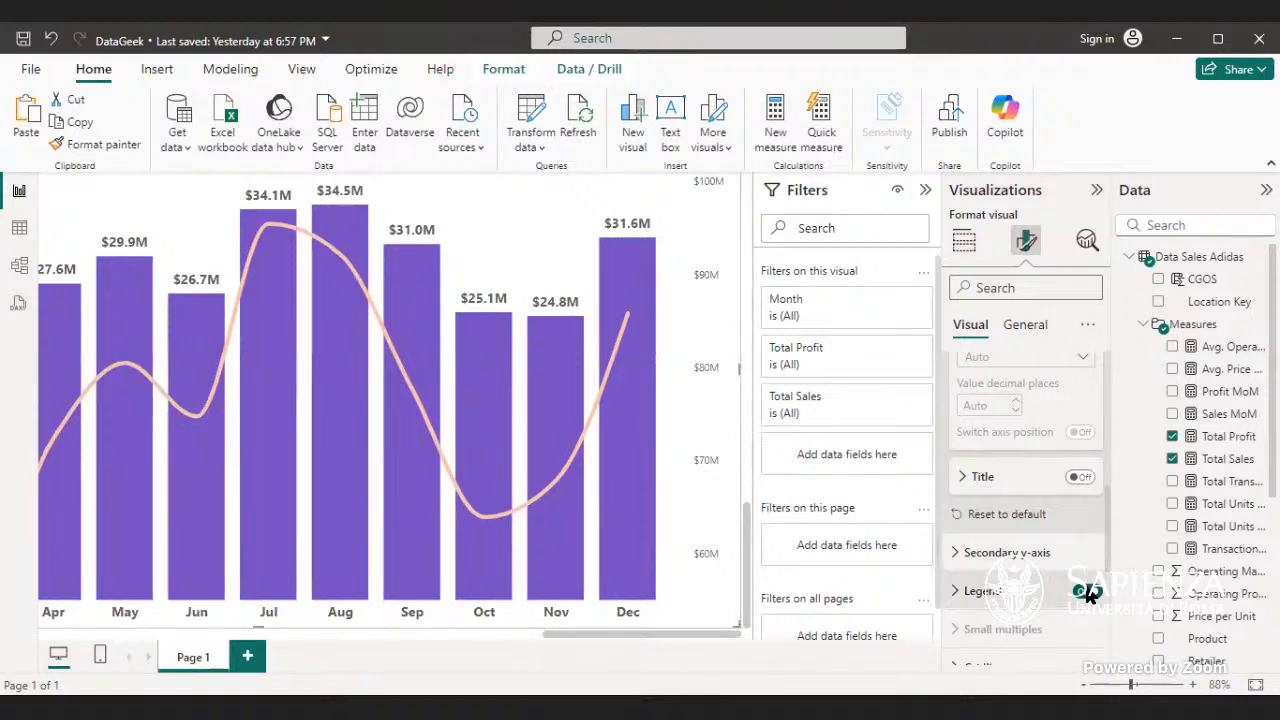
{"action": "scroll", "coordinate": [1050, 500], "scroll_direction": "up", "scroll_amount": 3}
{"action": "scroll", "coordinate": [1046, 478], "scroll_direction": "up", "scroll_amount": 2}
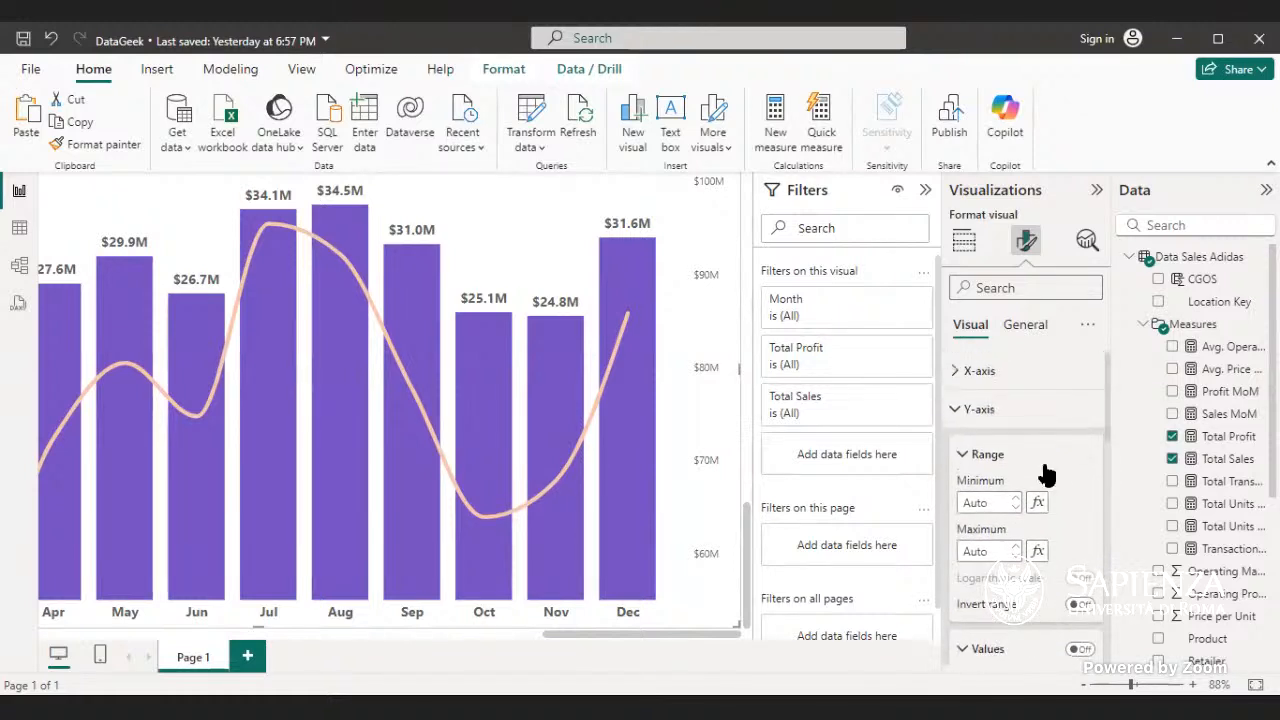
{"action": "left_click", "coordinate": [1018, 409]}
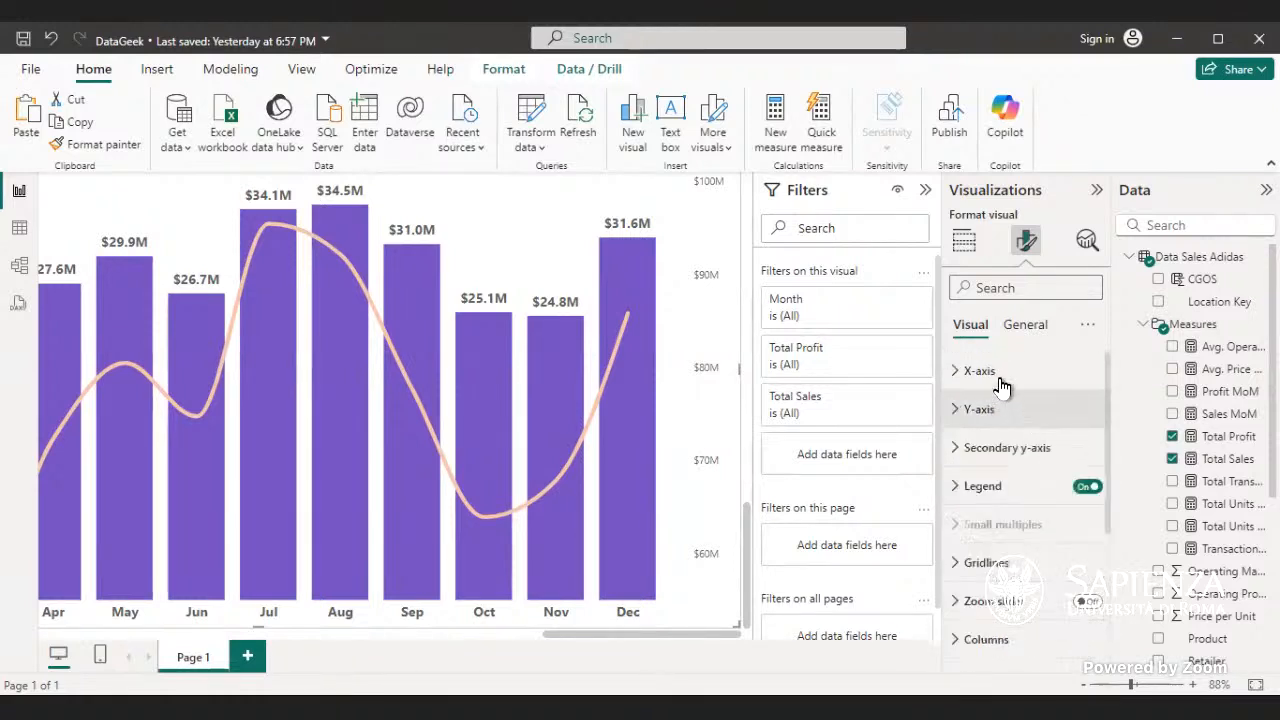
- Turn off the background effect of the combo chart and collapse the effects settings
{"action": "left_click", "coordinate": [1015, 324]}
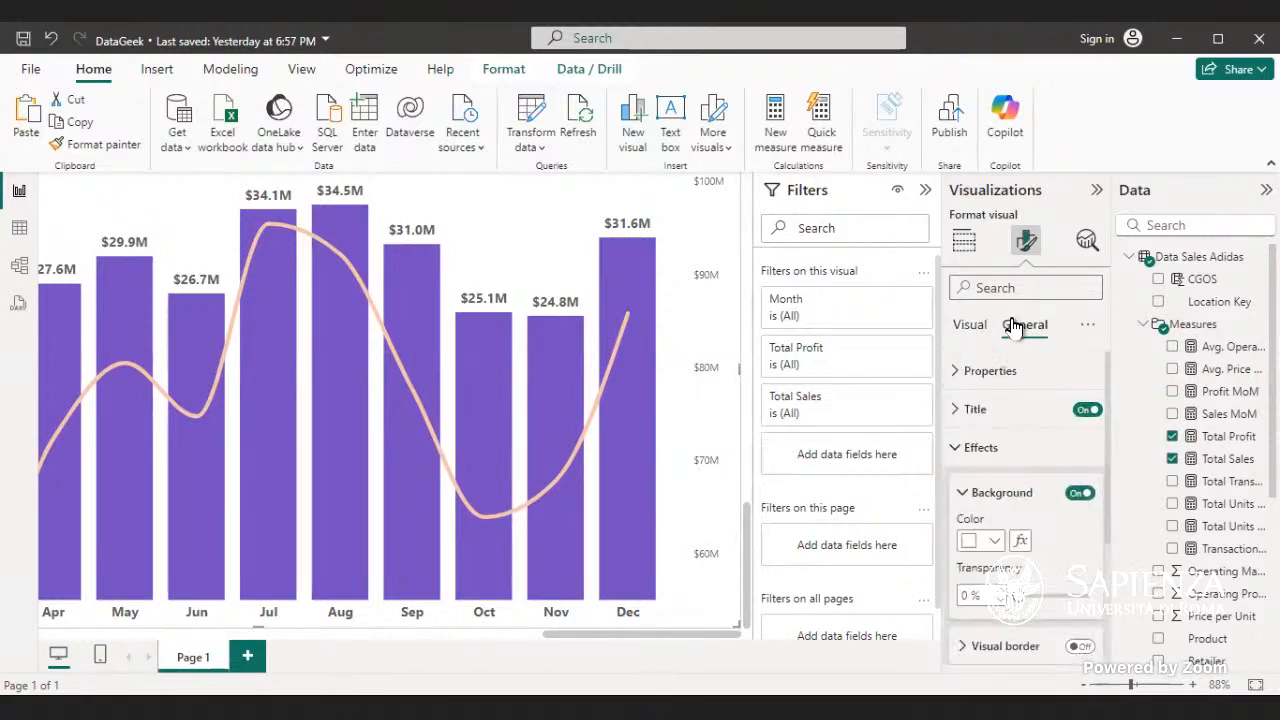
{"action": "left_click", "coordinate": [1048, 452]}
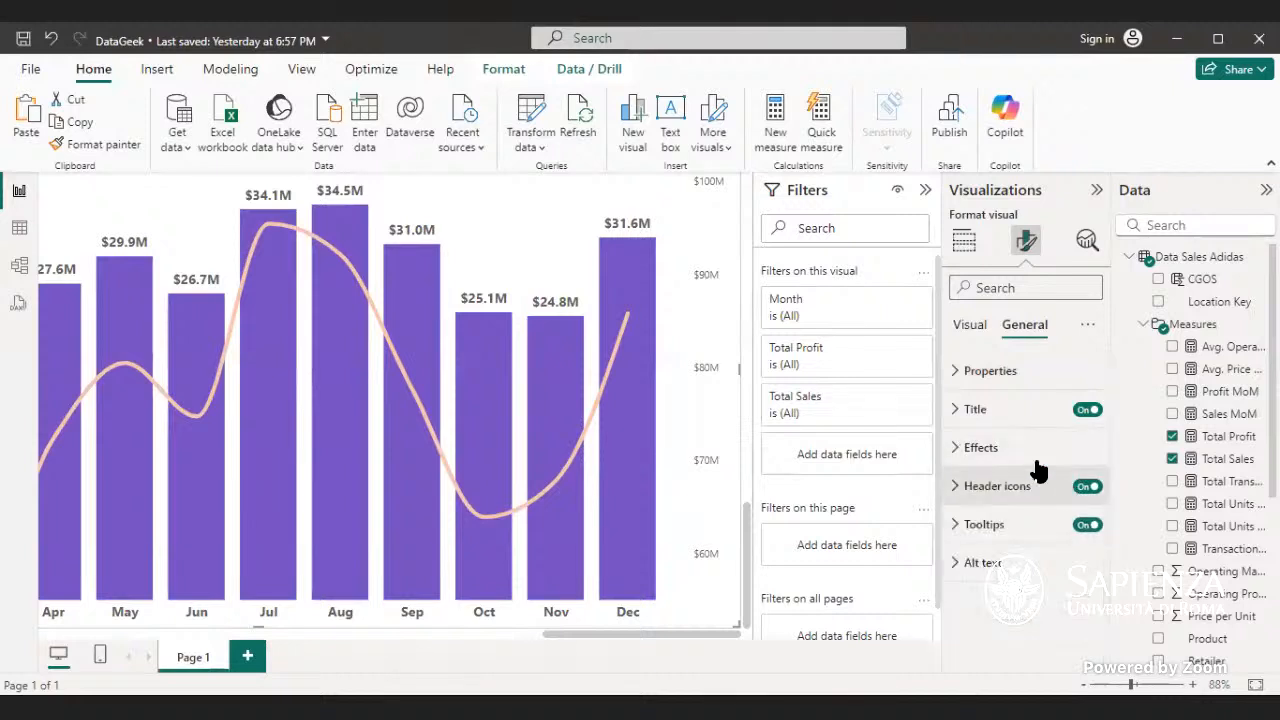
{"action": "left_click", "coordinate": [1040, 460]}
{"action": "scroll", "coordinate": [1058, 472], "scroll_direction": "down", "scroll_amount": 3}
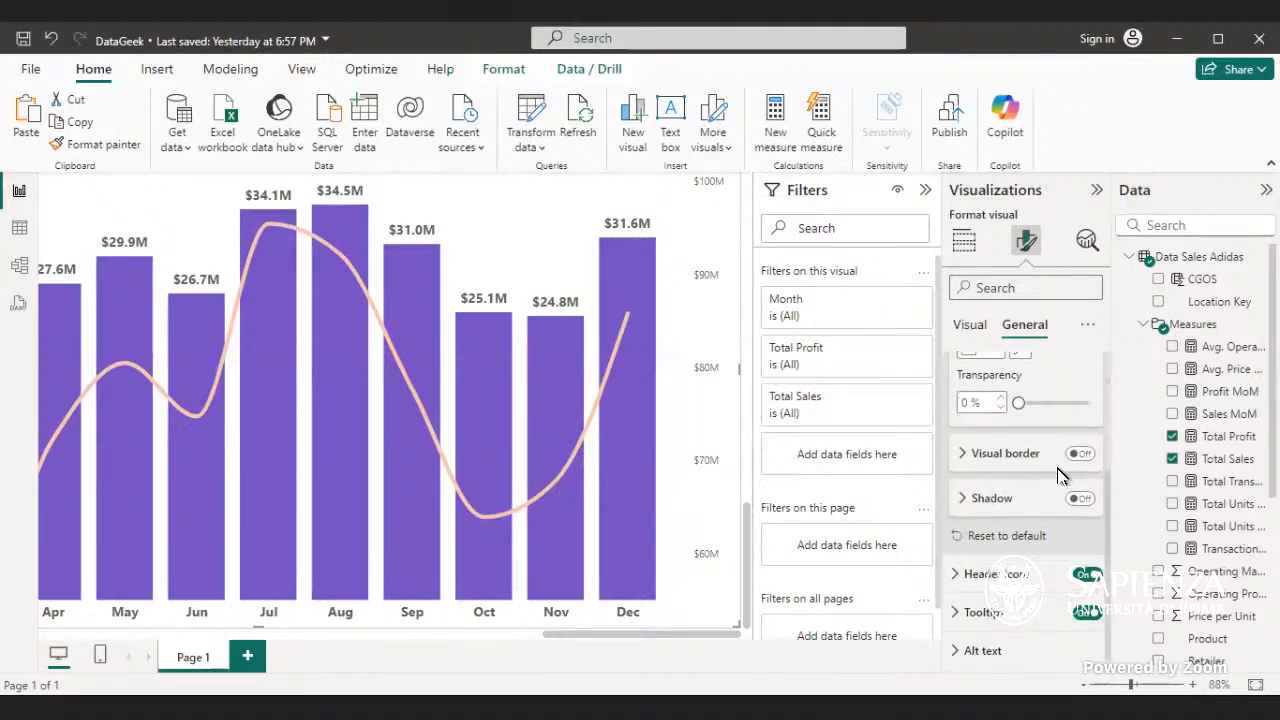
{"action": "scroll", "coordinate": [1062, 470], "scroll_direction": "up", "scroll_amount": 3}
{"action": "left_click", "coordinate": [1062, 466]}
{"action": "left_click", "coordinate": [1063, 462]}
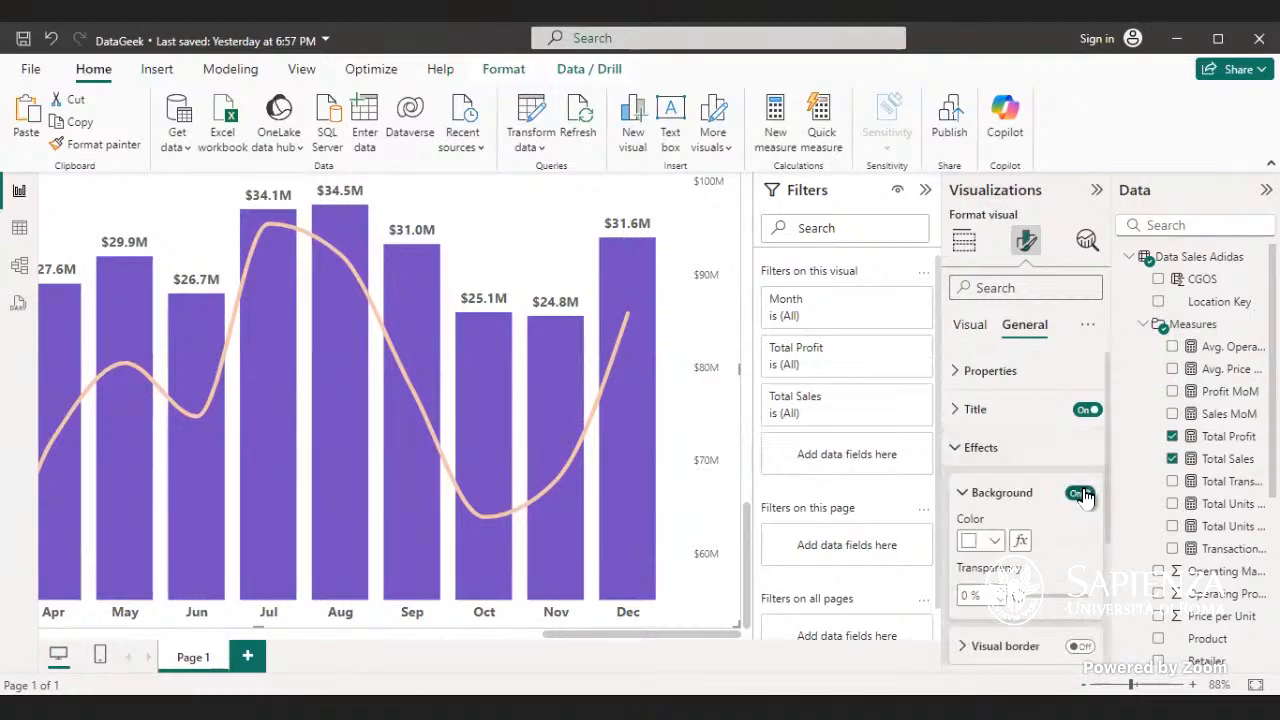
{"action": "left_click", "coordinate": [1080, 494]}
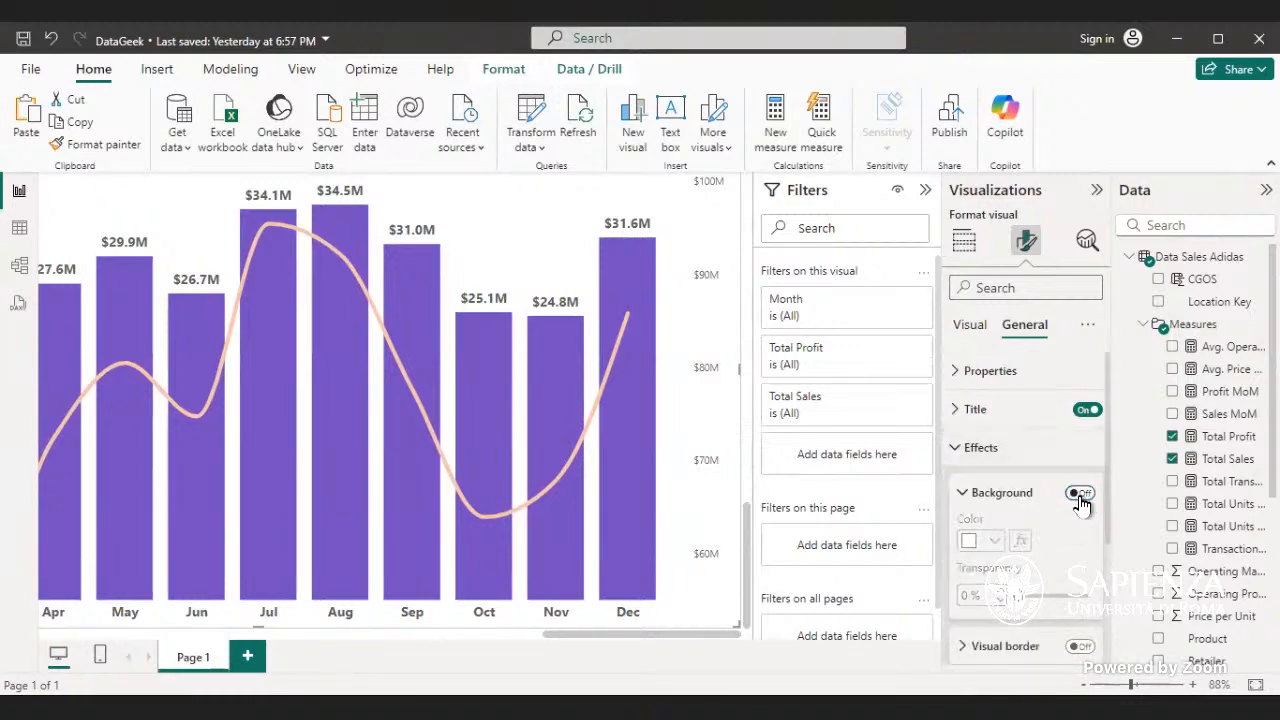
{"action": "left_click", "coordinate": [1000, 447]}
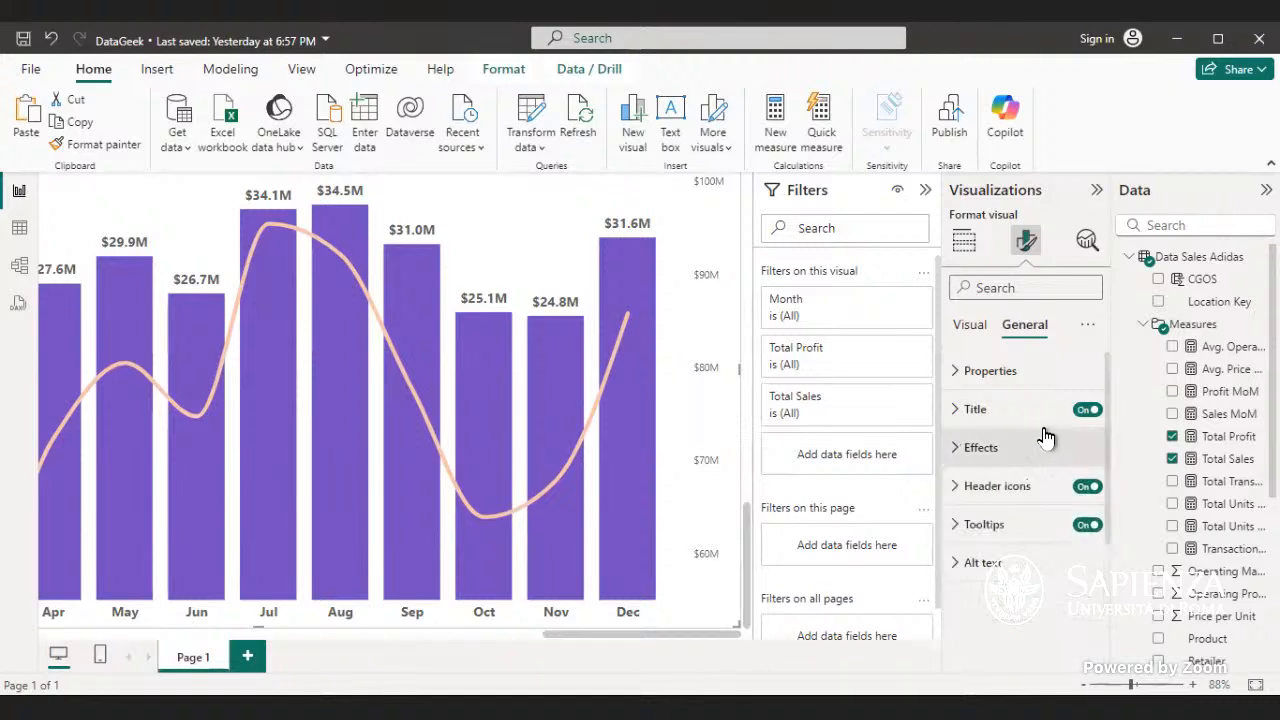
- Look through the combo chart's properties, Y-axis, column and Total Sales data label format settings
{"action": "left_click", "coordinate": [995, 375]}
{"action": "left_click", "coordinate": [995, 375]}
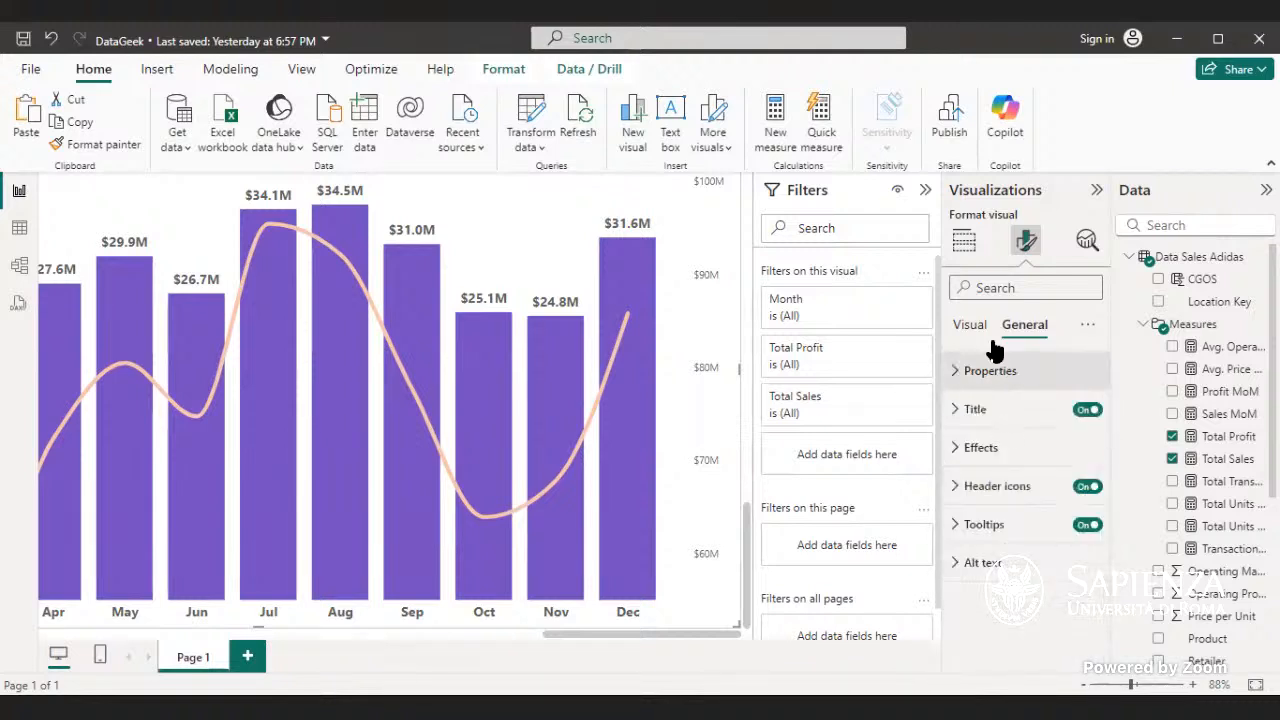
{"action": "left_click", "coordinate": [978, 330]}
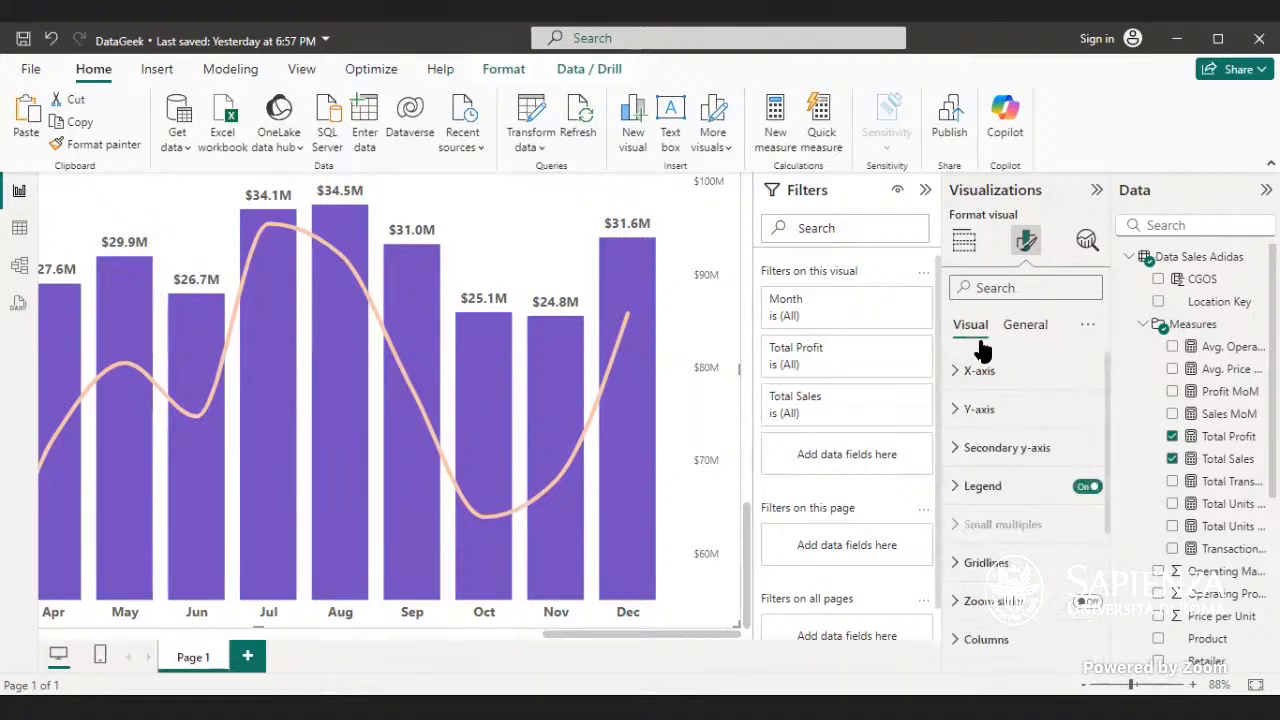
{"action": "left_click", "coordinate": [1035, 412]}
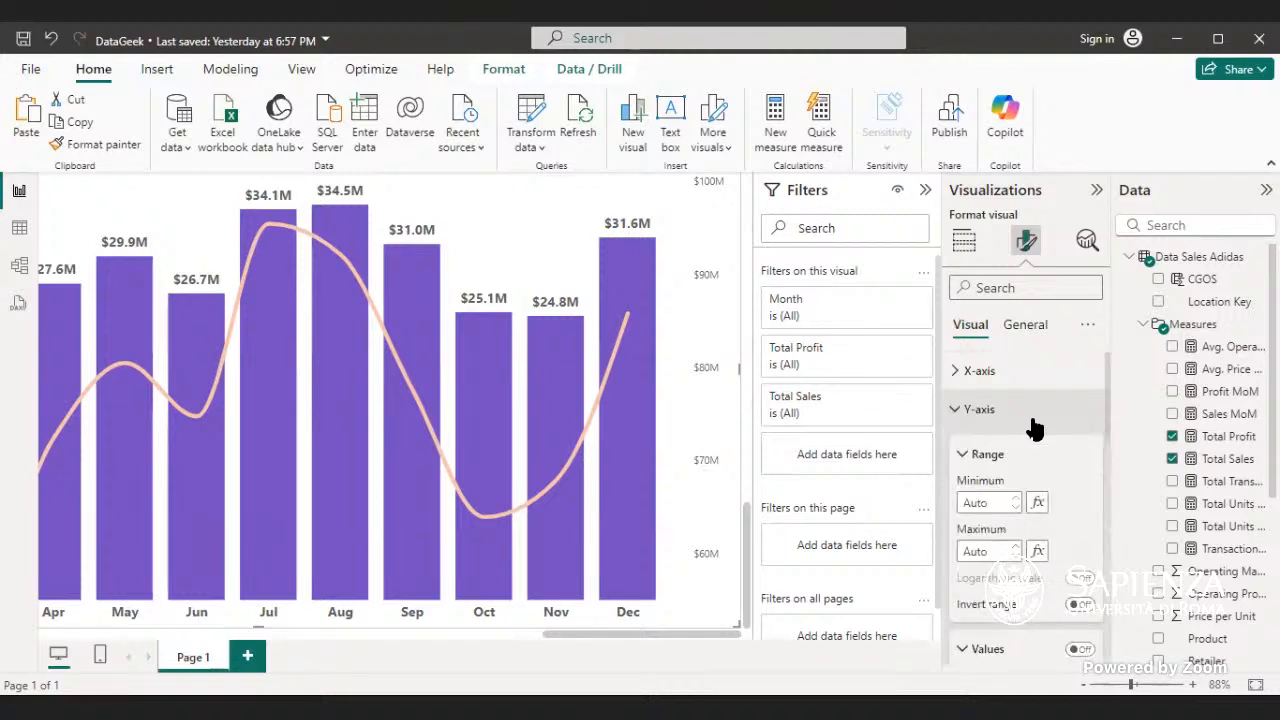
{"action": "left_click", "coordinate": [1035, 425]}
{"action": "scroll", "coordinate": [1036, 438], "scroll_direction": "down", "scroll_amount": 3}
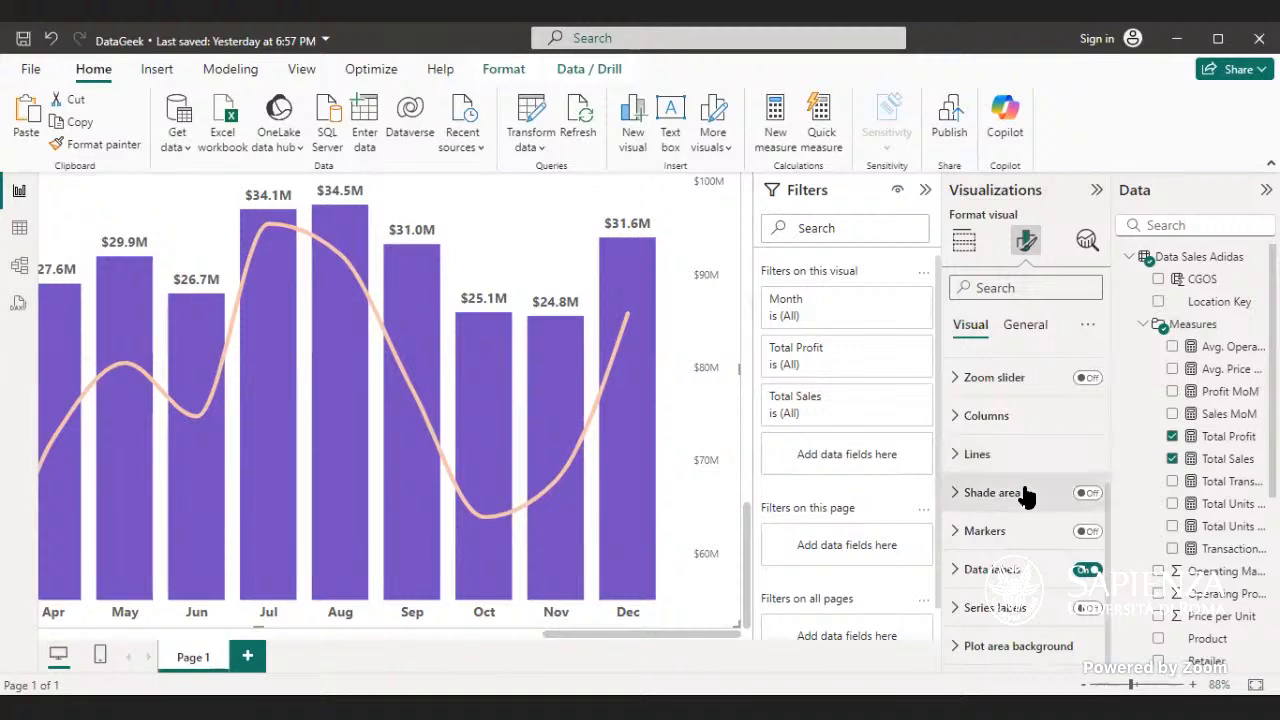
{"action": "left_click", "coordinate": [1019, 430]}
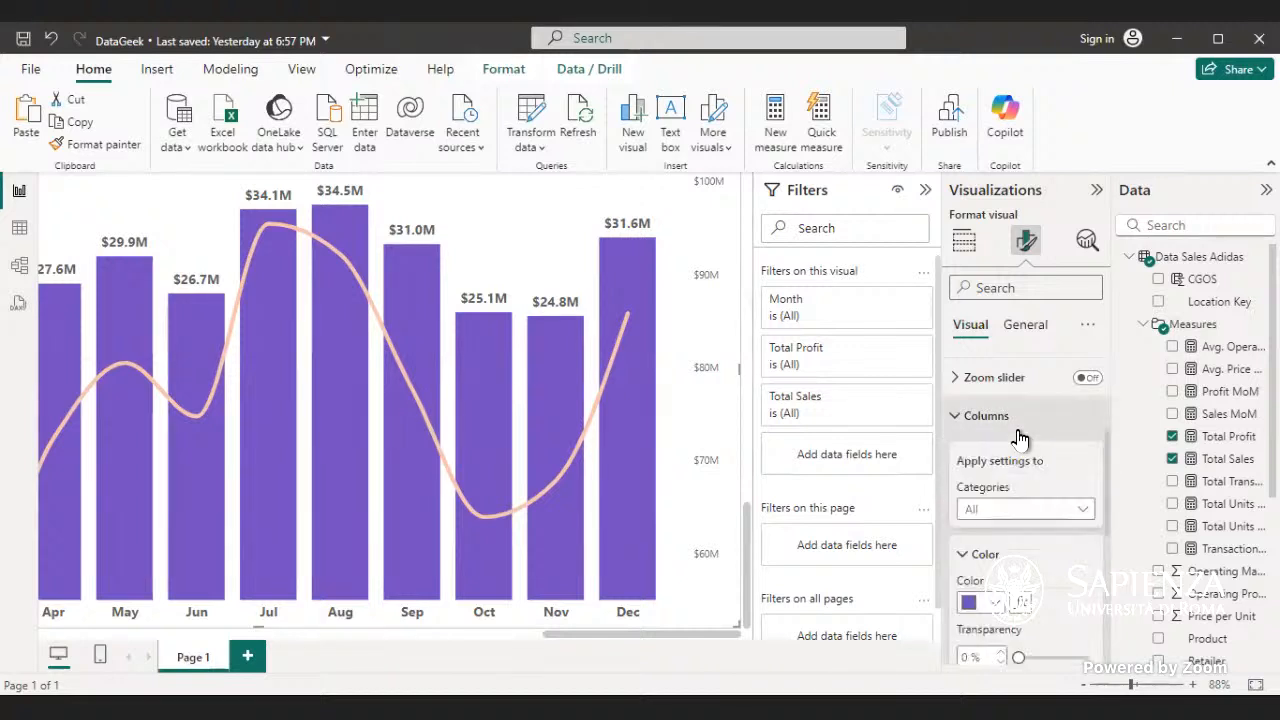
{"action": "scroll", "coordinate": [1022, 450], "scroll_direction": "down", "scroll_amount": 5}
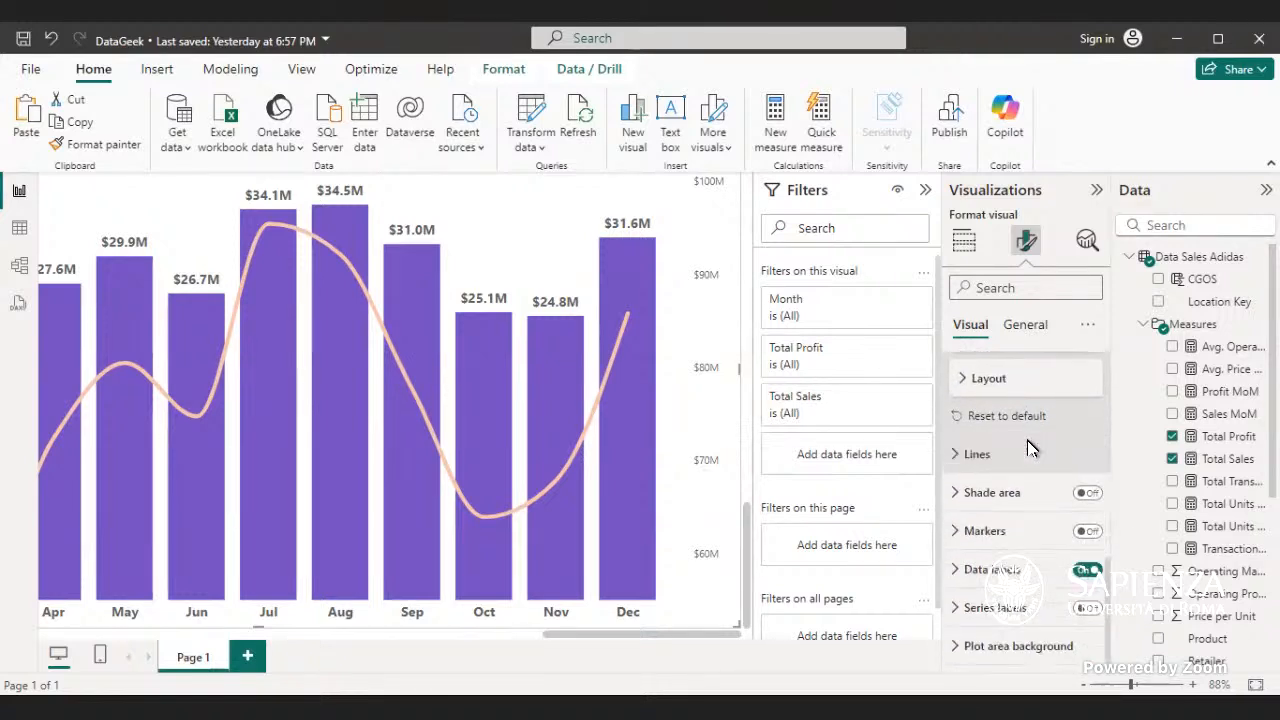
{"action": "left_click", "coordinate": [1050, 569]}
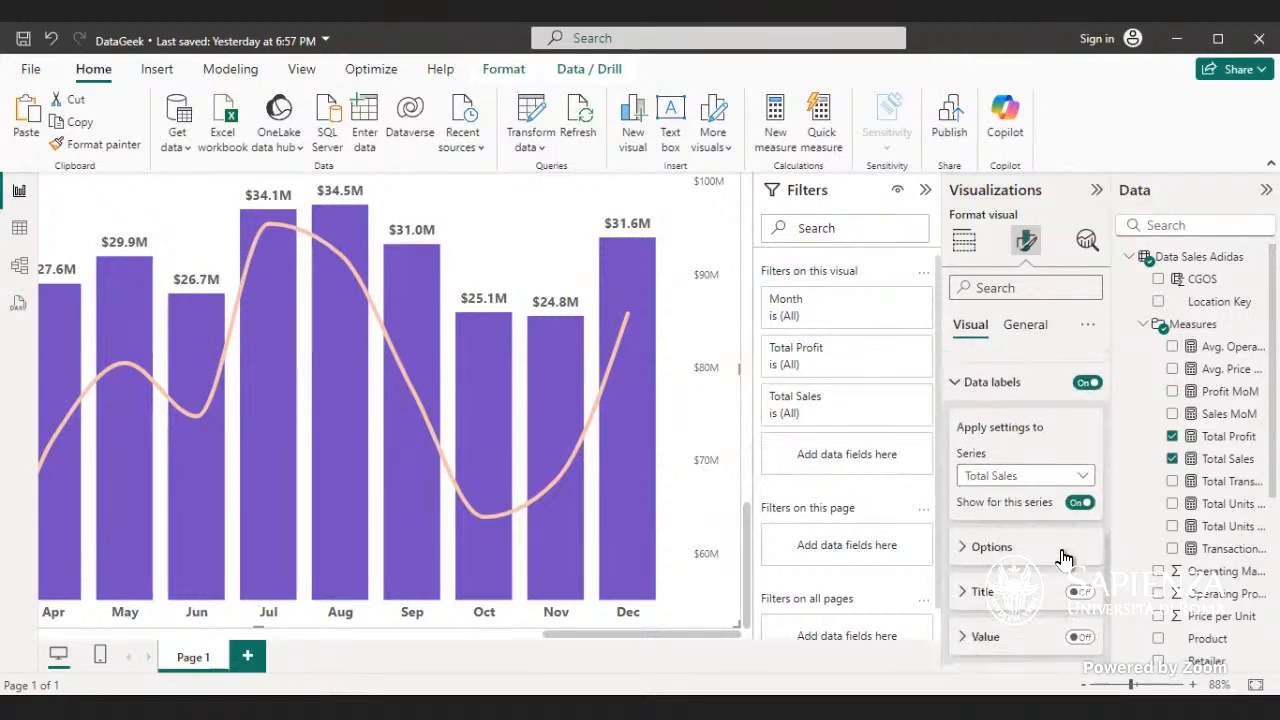
{"action": "scroll", "coordinate": [1064, 557], "scroll_direction": "down", "scroll_amount": 1}
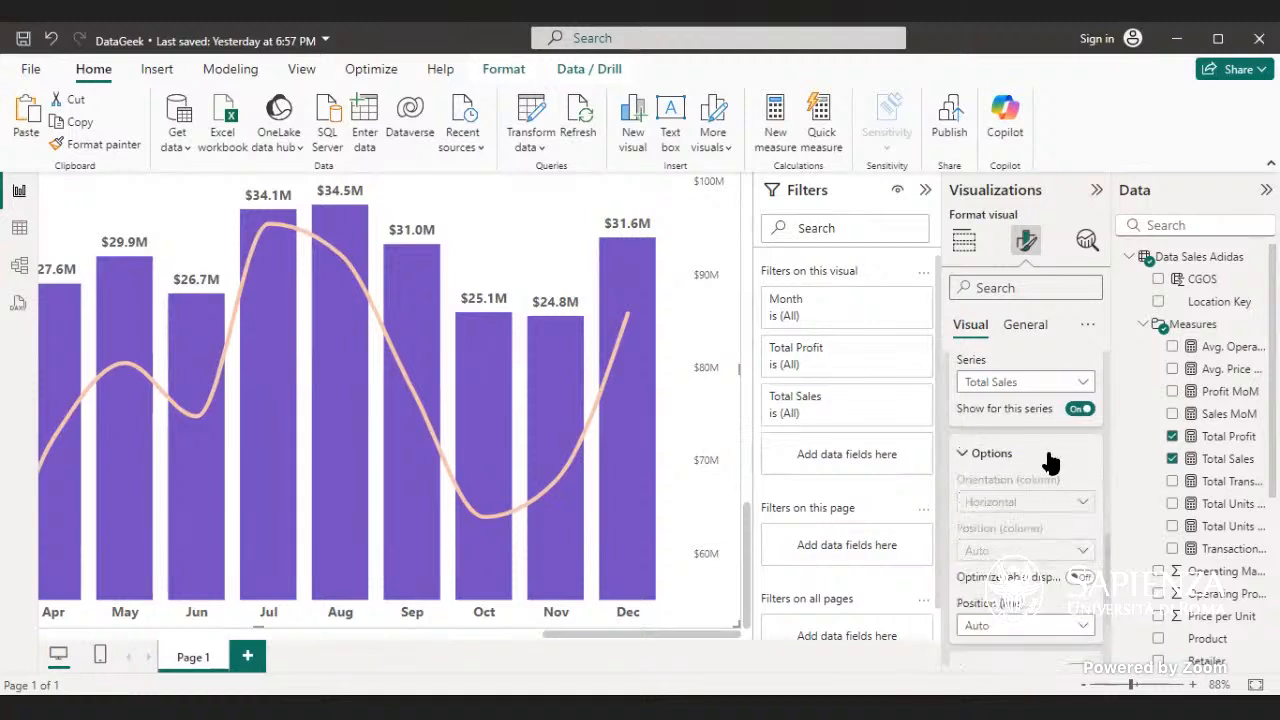
{"action": "scroll", "coordinate": [1055, 480], "scroll_direction": "down", "scroll_amount": 2}
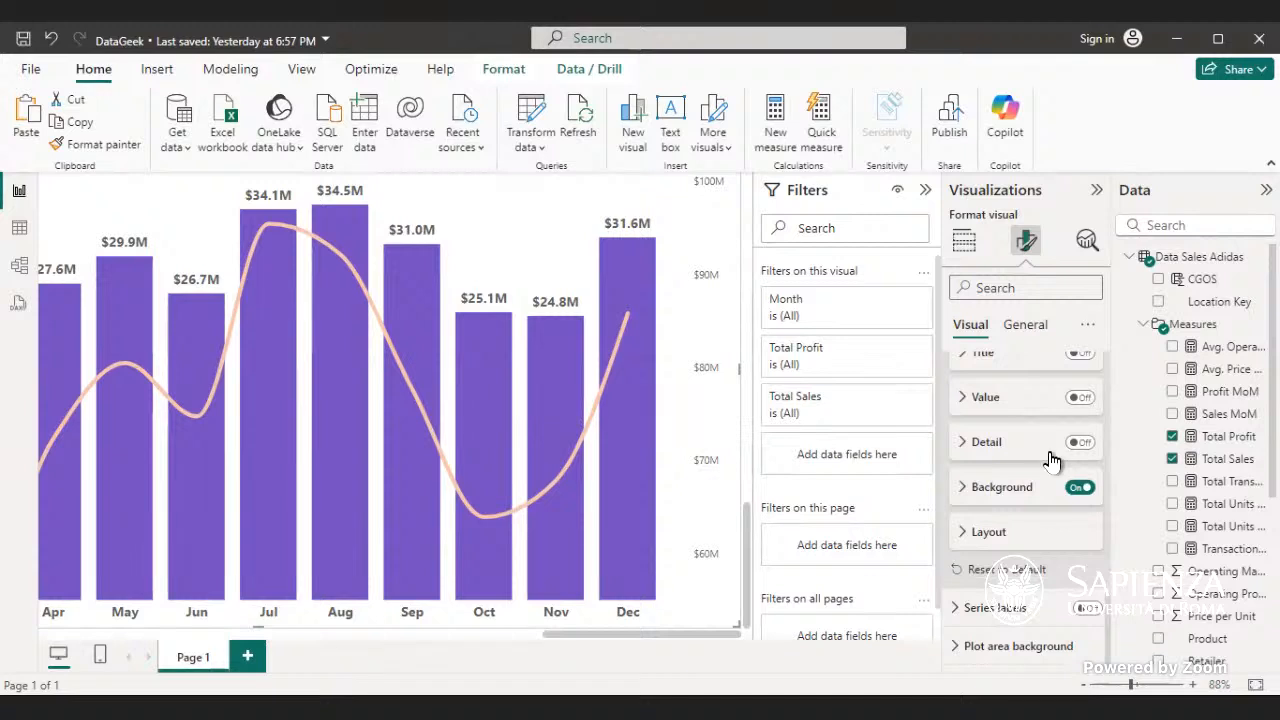
{"action": "scroll", "coordinate": [1045, 450], "scroll_direction": "up", "scroll_amount": 3}
{"action": "left_click", "coordinate": [978, 430]}
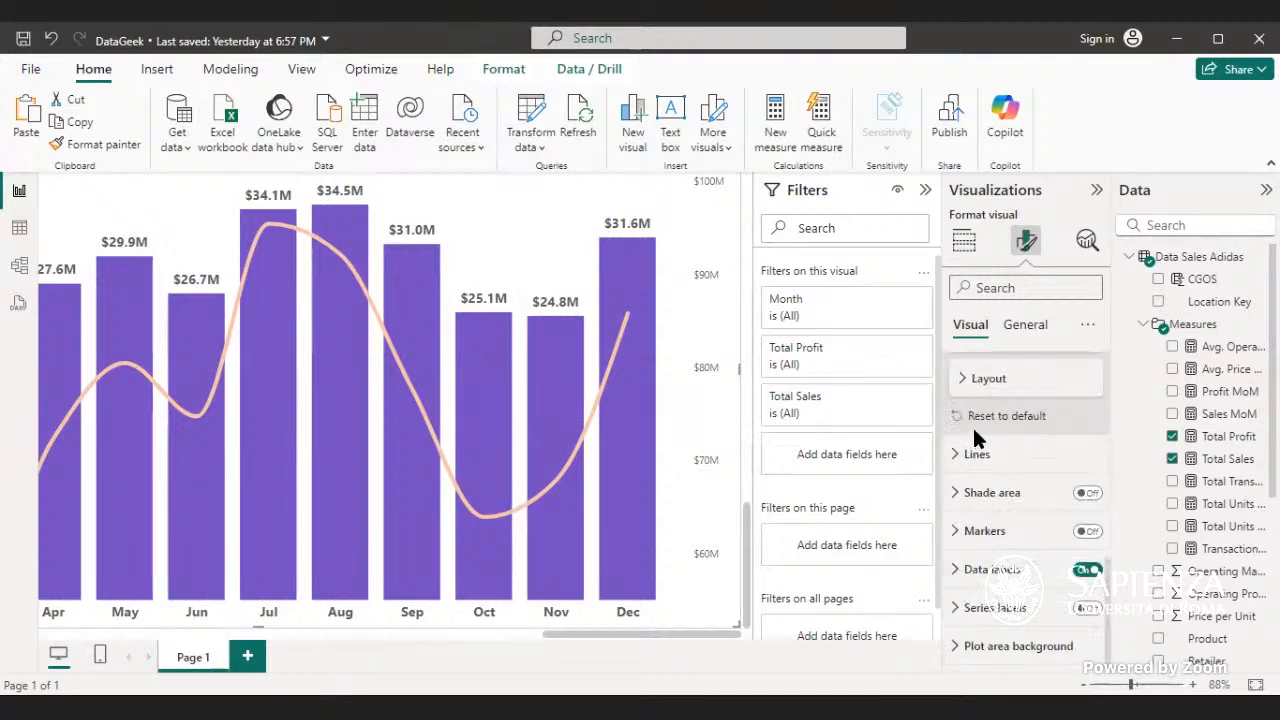
{"action": "scroll", "coordinate": [987, 410], "scroll_direction": "up", "scroll_amount": 3}
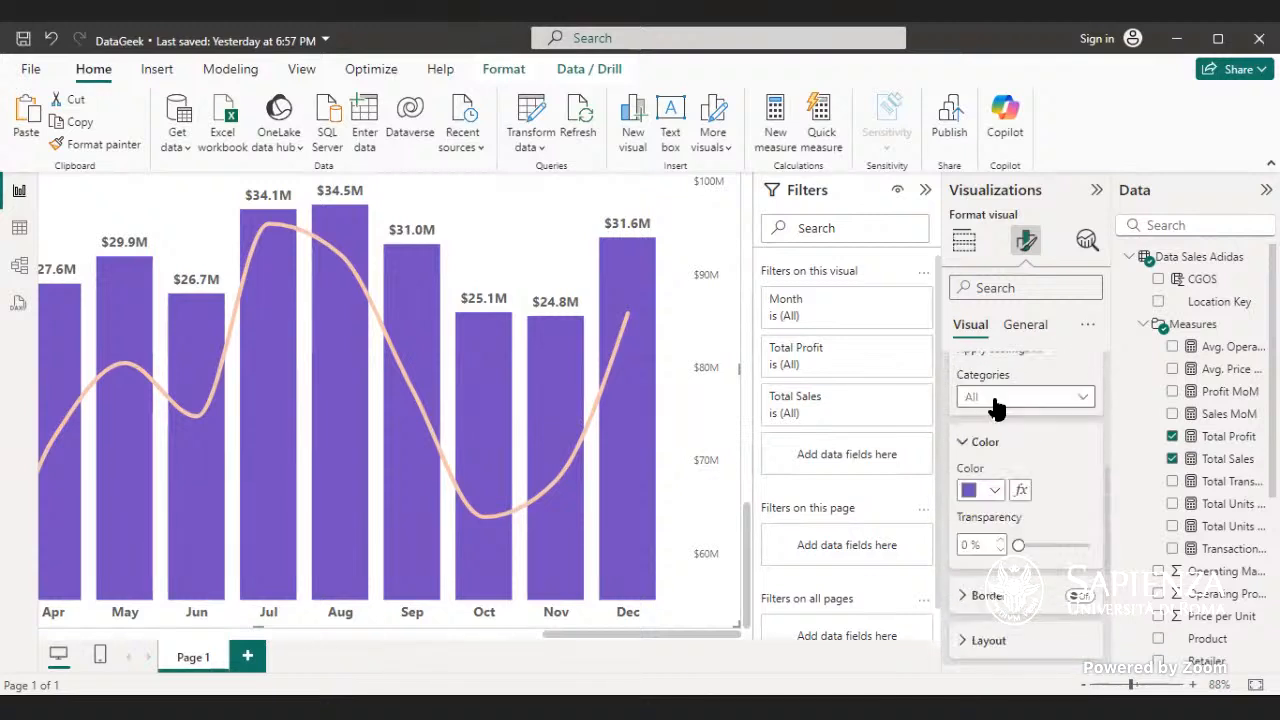
{"action": "scroll", "coordinate": [995, 405], "scroll_direction": "up", "scroll_amount": 3}
{"action": "left_click", "coordinate": [990, 508]}
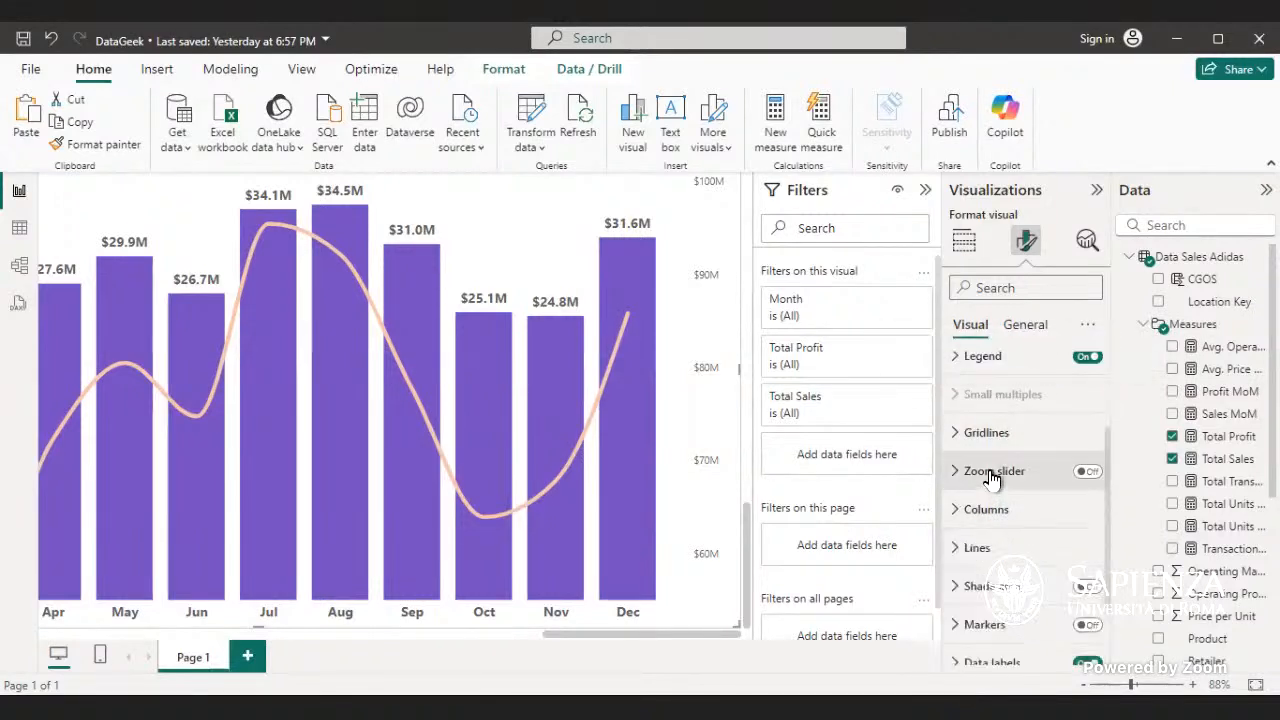
- Examine the Y-axis values and title settings of the combo chart once more
{"action": "scroll", "coordinate": [990, 475], "scroll_direction": "up", "scroll_amount": 2}
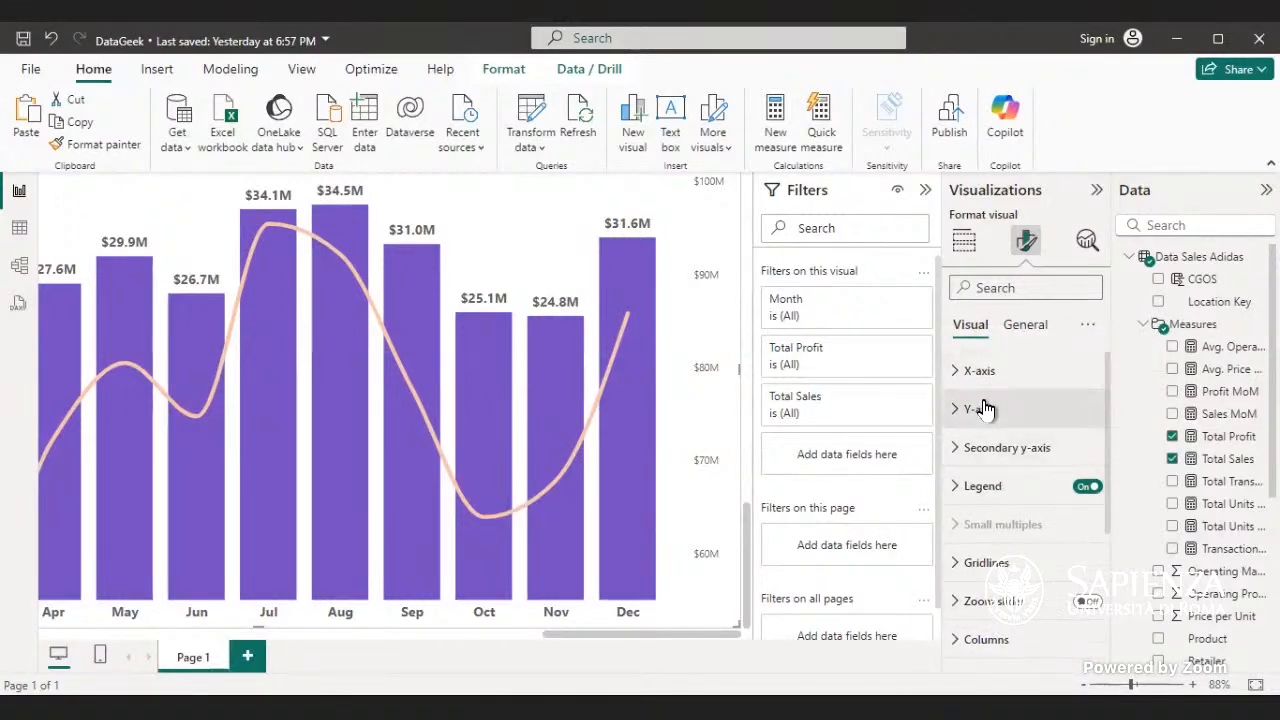
{"action": "left_click", "coordinate": [985, 409]}
{"action": "scroll", "coordinate": [993, 435], "scroll_direction": "down", "scroll_amount": 4}
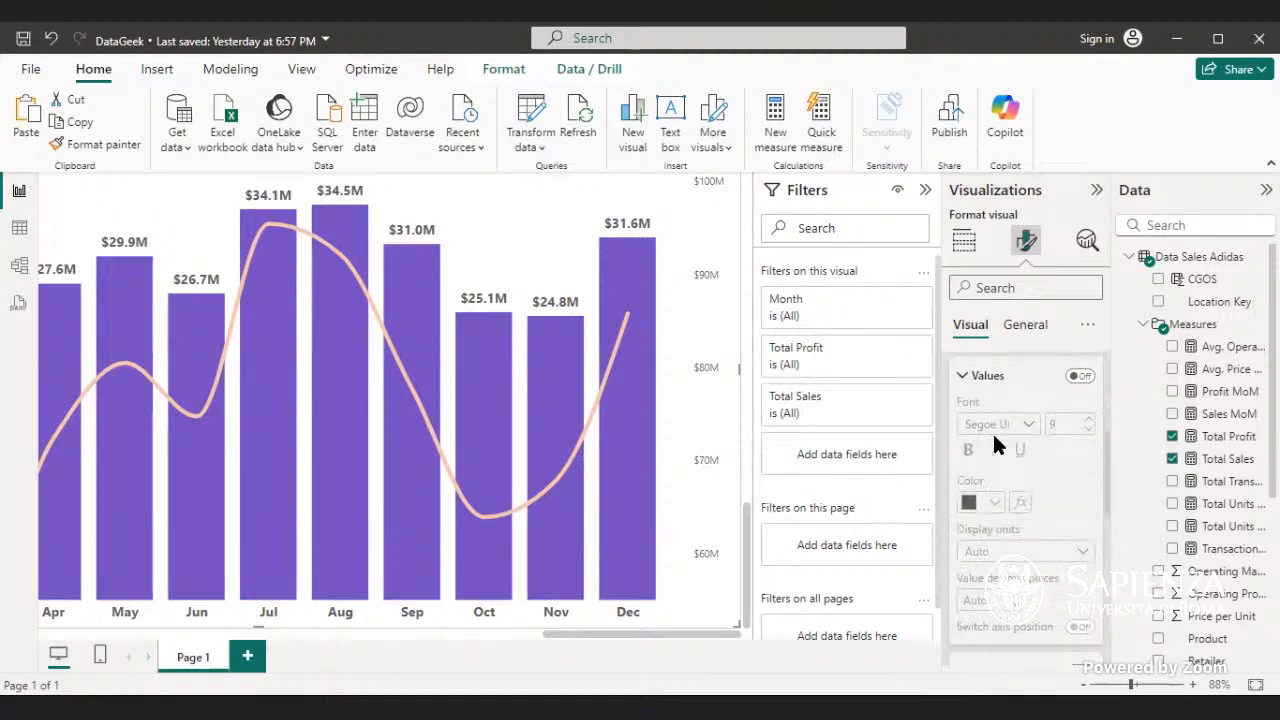
{"action": "scroll", "coordinate": [1000, 425], "scroll_direction": "up", "scroll_amount": 1}
{"action": "scroll", "coordinate": [1005, 432], "scroll_direction": "down", "scroll_amount": 3}
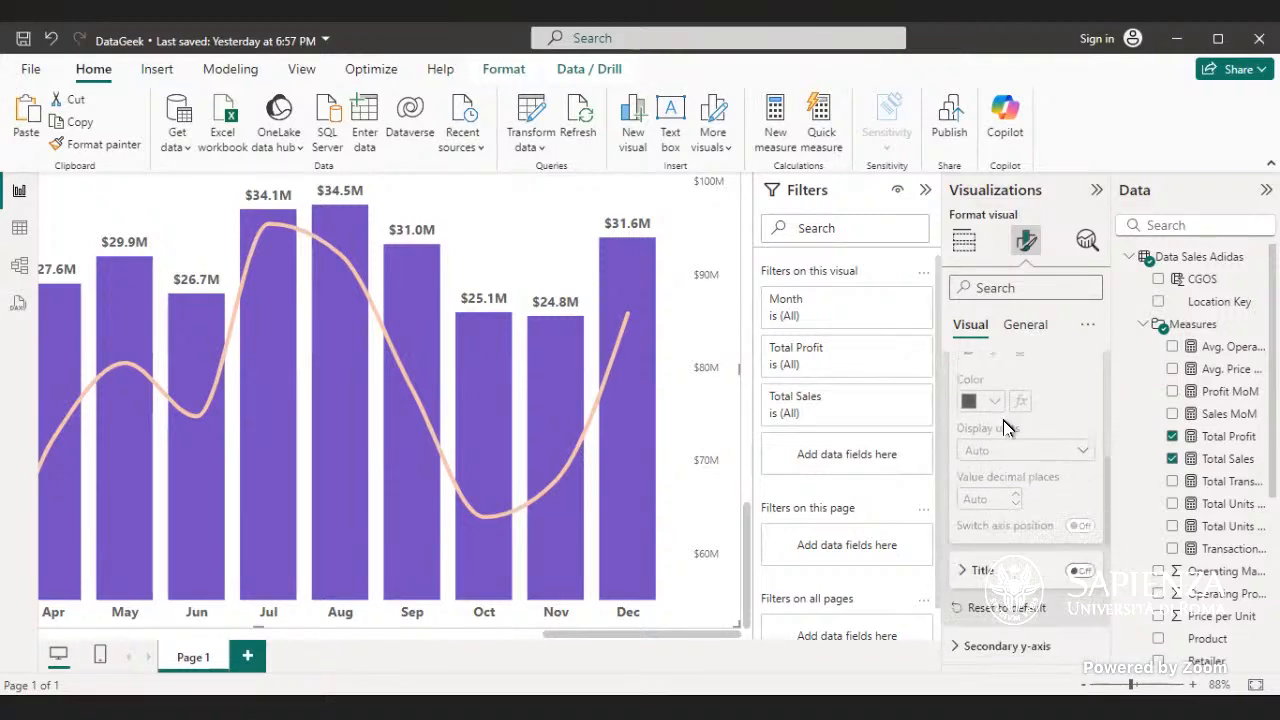
{"action": "scroll", "coordinate": [1005, 425], "scroll_direction": "up", "scroll_amount": 5}
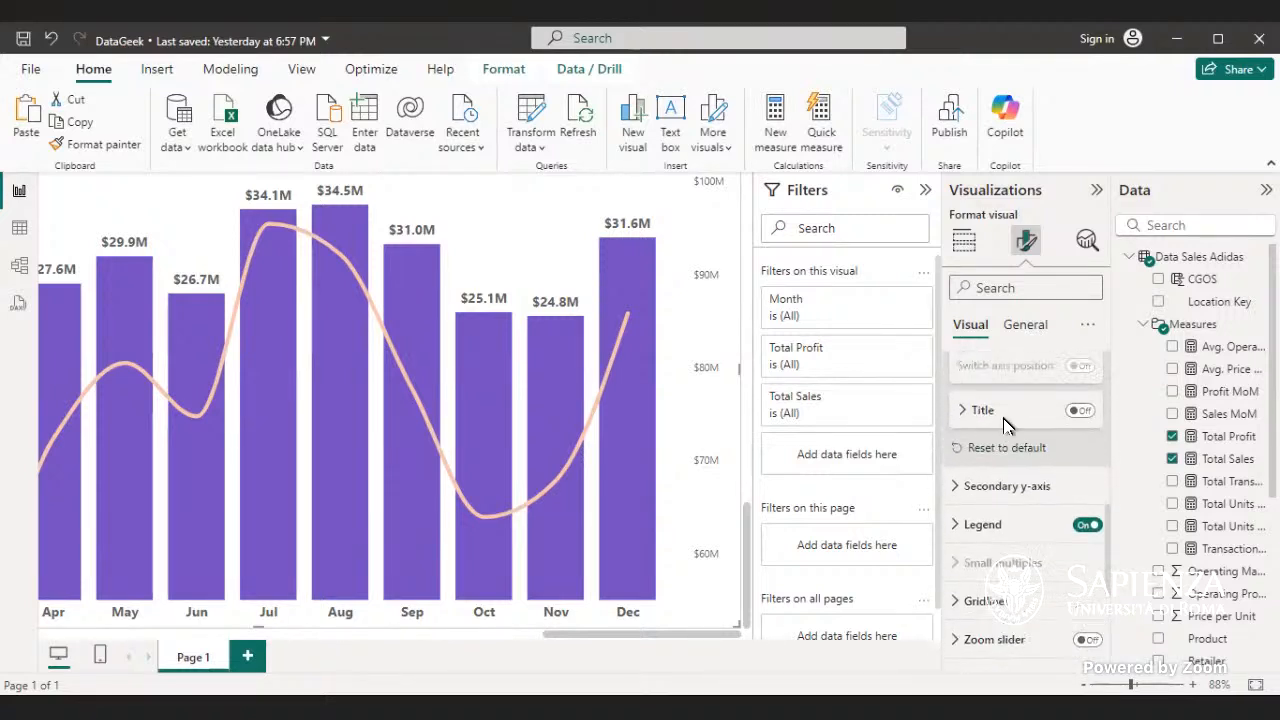
{"action": "left_click", "coordinate": [998, 415]}
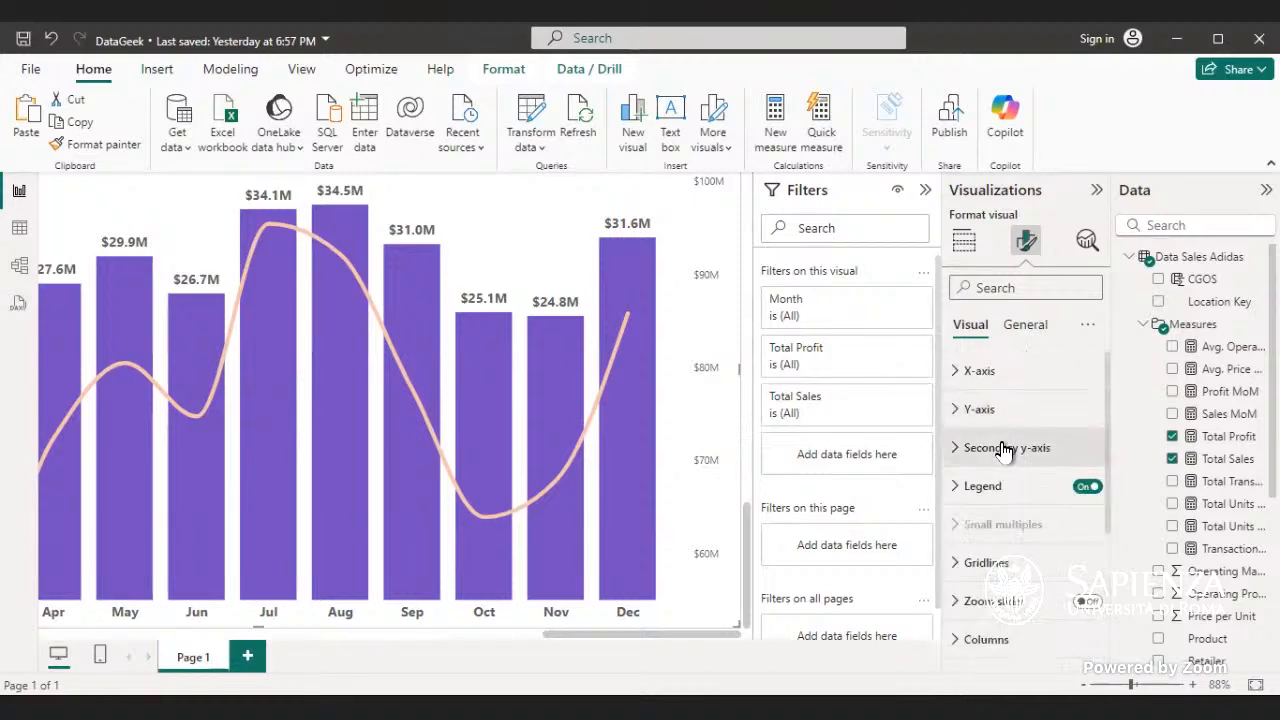
- Replace Total Sales with Total Units Sold on the Y-axis of the Total Sales by Month line chart
{"action": "left_click", "coordinate": [1255, 682]}
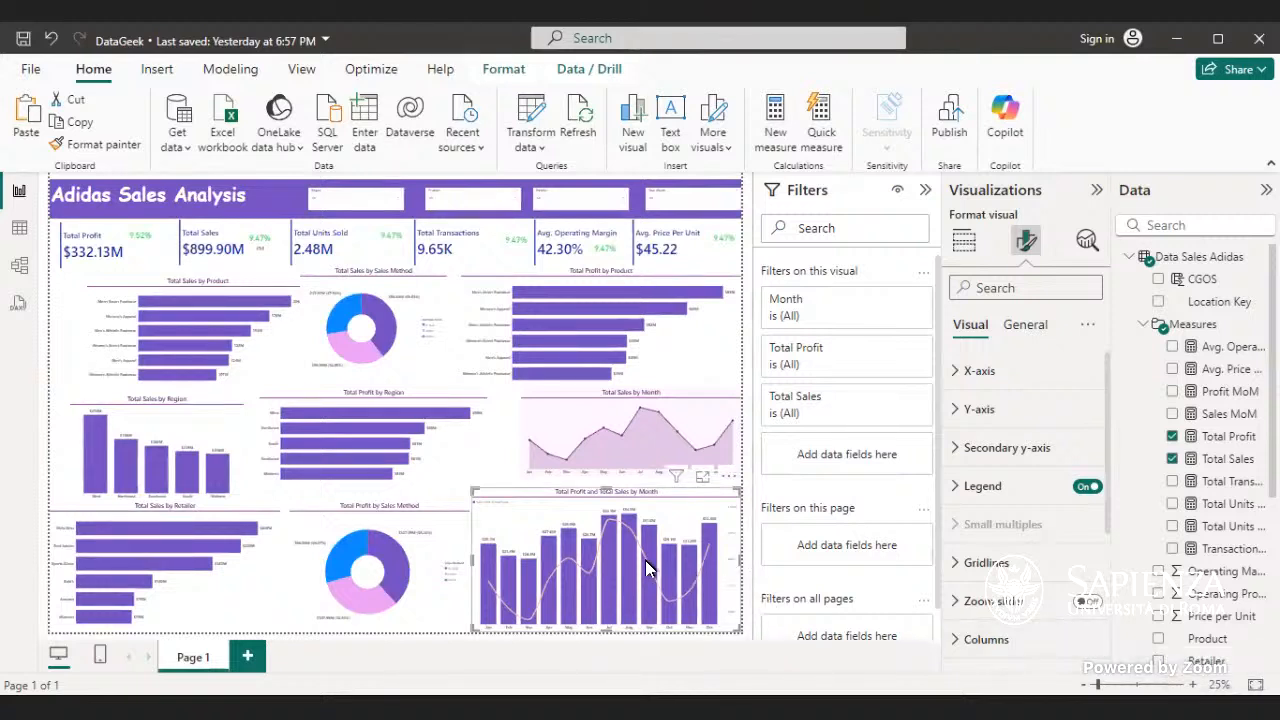
{"action": "mouse_move", "coordinate": [625, 532]}
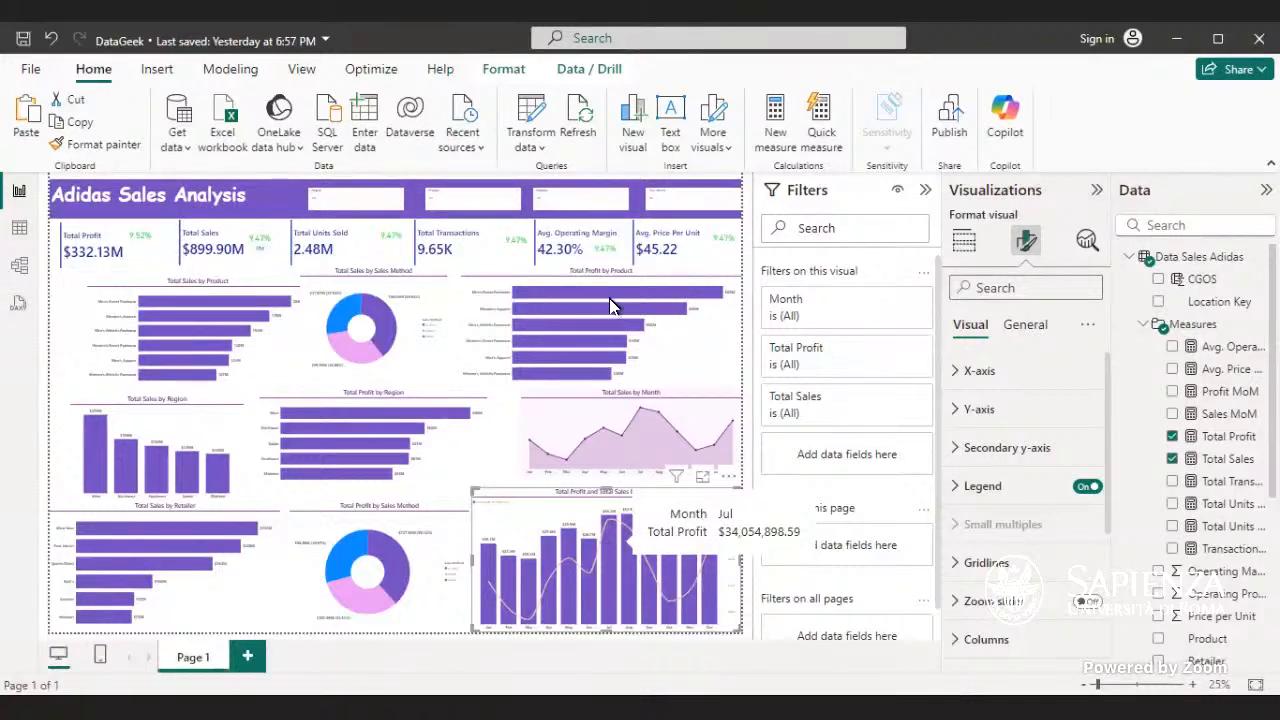
{"action": "mouse_move", "coordinate": [575, 432]}
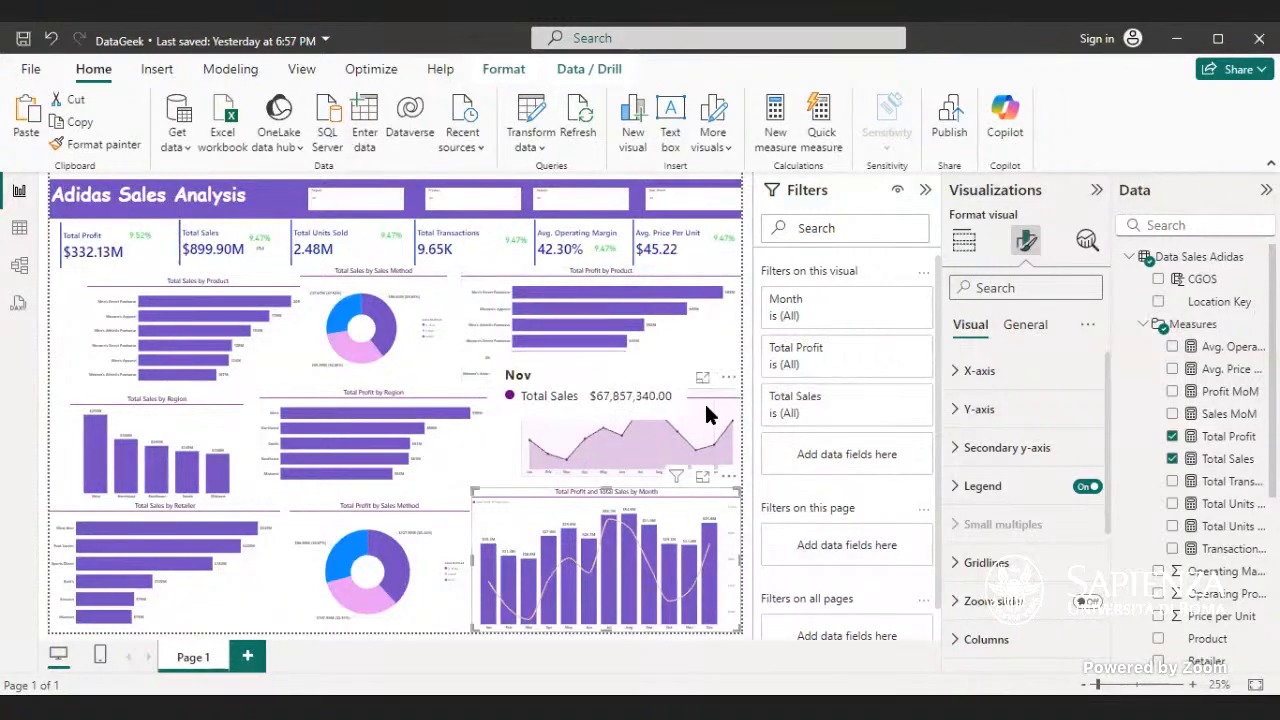
{"action": "left_click", "coordinate": [706, 407]}
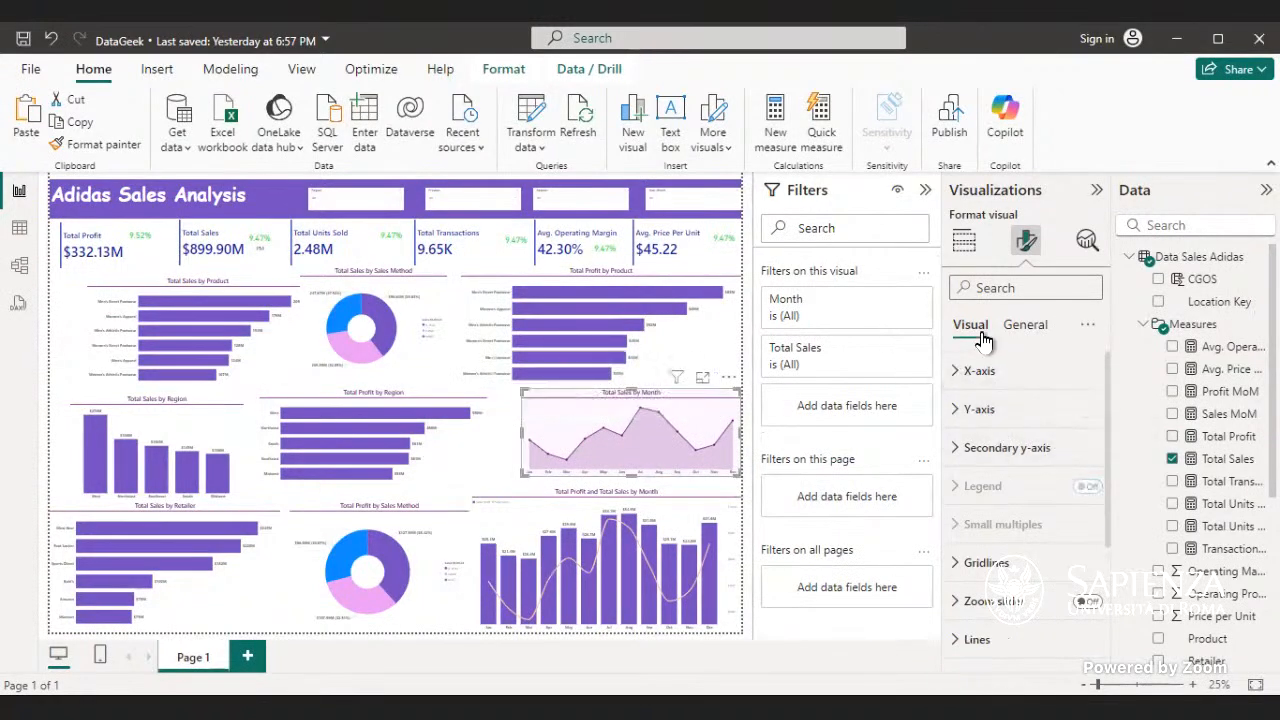
{"action": "left_click", "coordinate": [963, 240]}
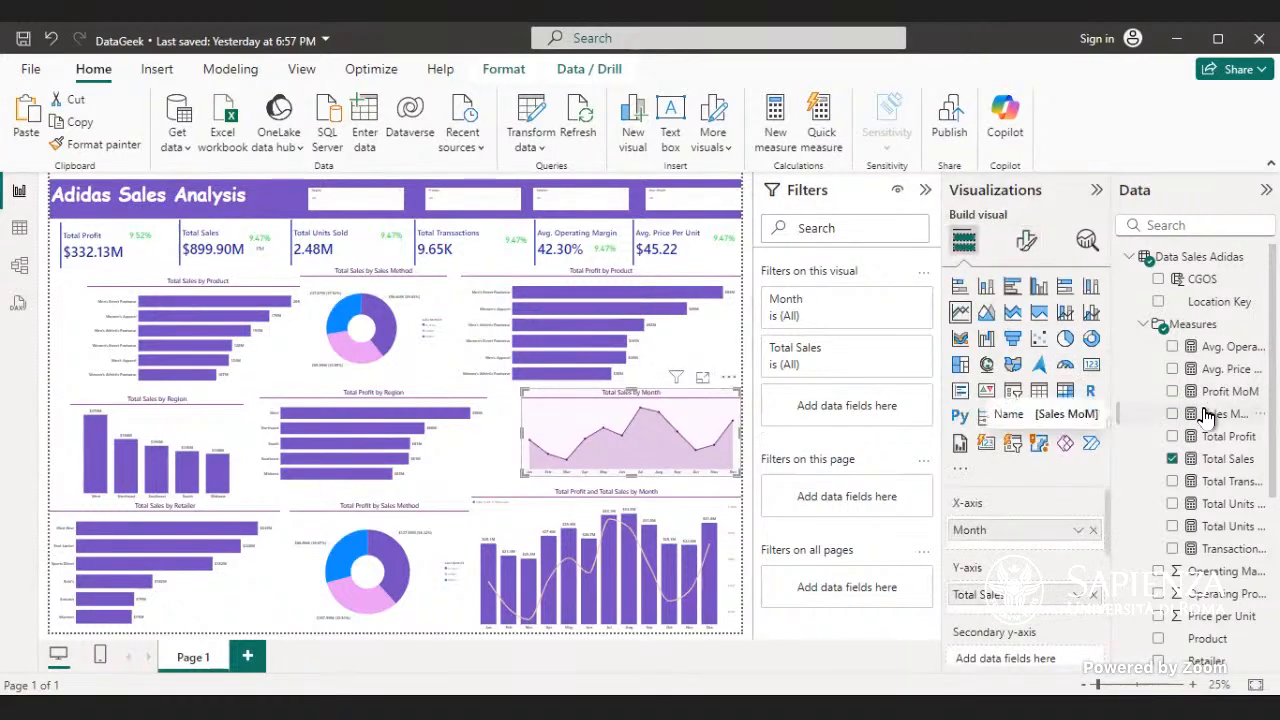
{"action": "left_click", "coordinate": [1172, 460]}
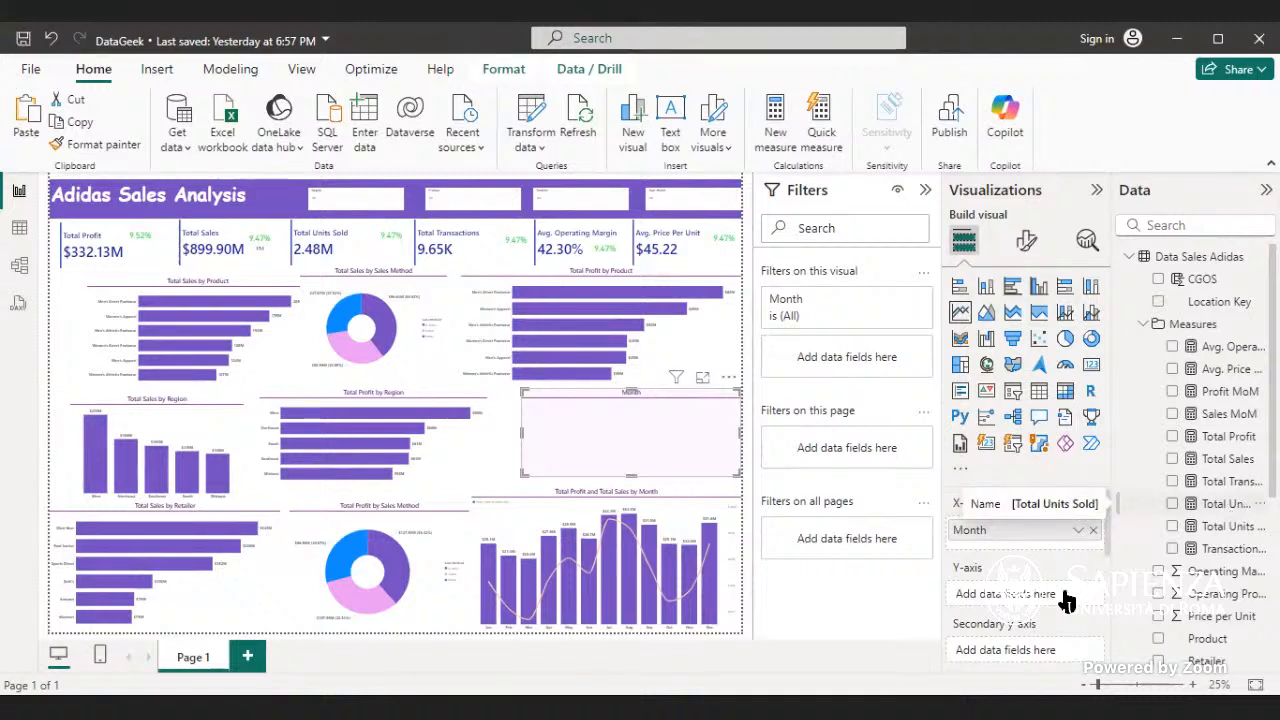
{"action": "left_click_drag", "start_coordinate": [1066, 600], "coordinate": [1068, 598]}
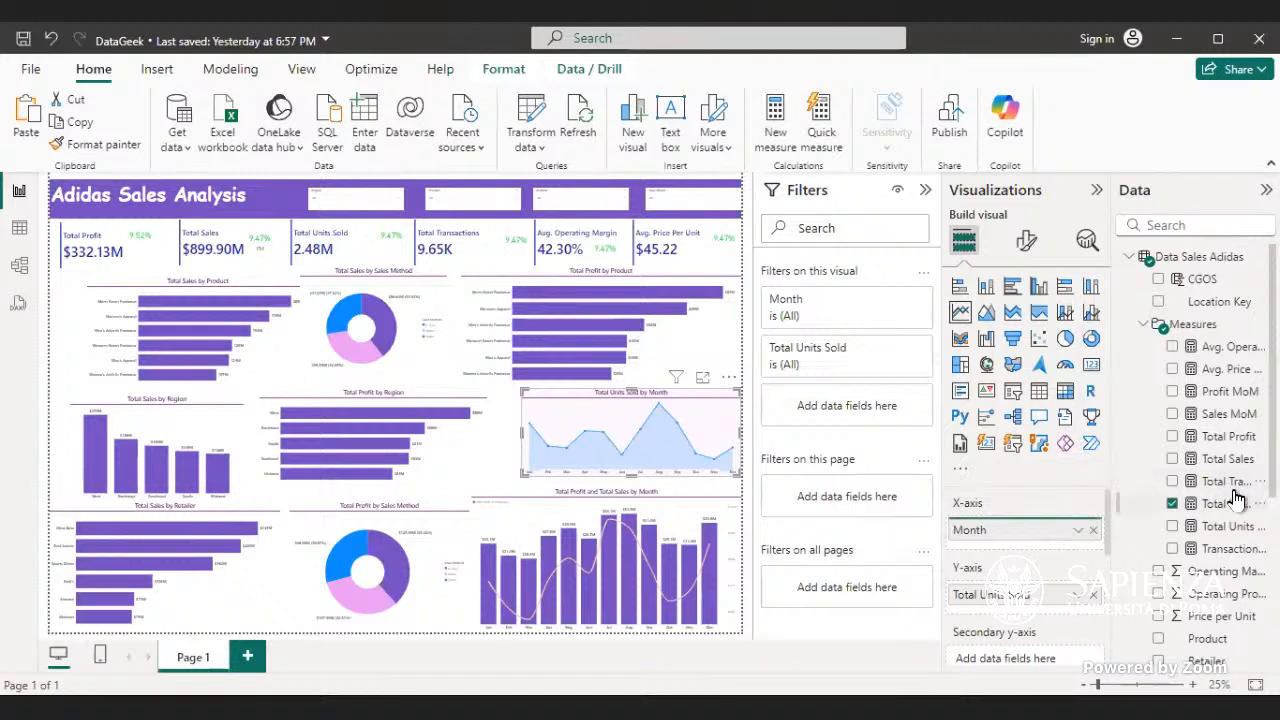
- Add Total Transactions to the Total Units Sold line chart and place it on the secondary y-axis
{"action": "mouse_move", "coordinate": [1224, 483]}
{"action": "left_mouse_down"}
{"action": "mouse_move", "coordinate": [1076, 539]}
{"action": "mouse_move", "coordinate": [1226, 483]}
{"action": "left_mouse_up"}
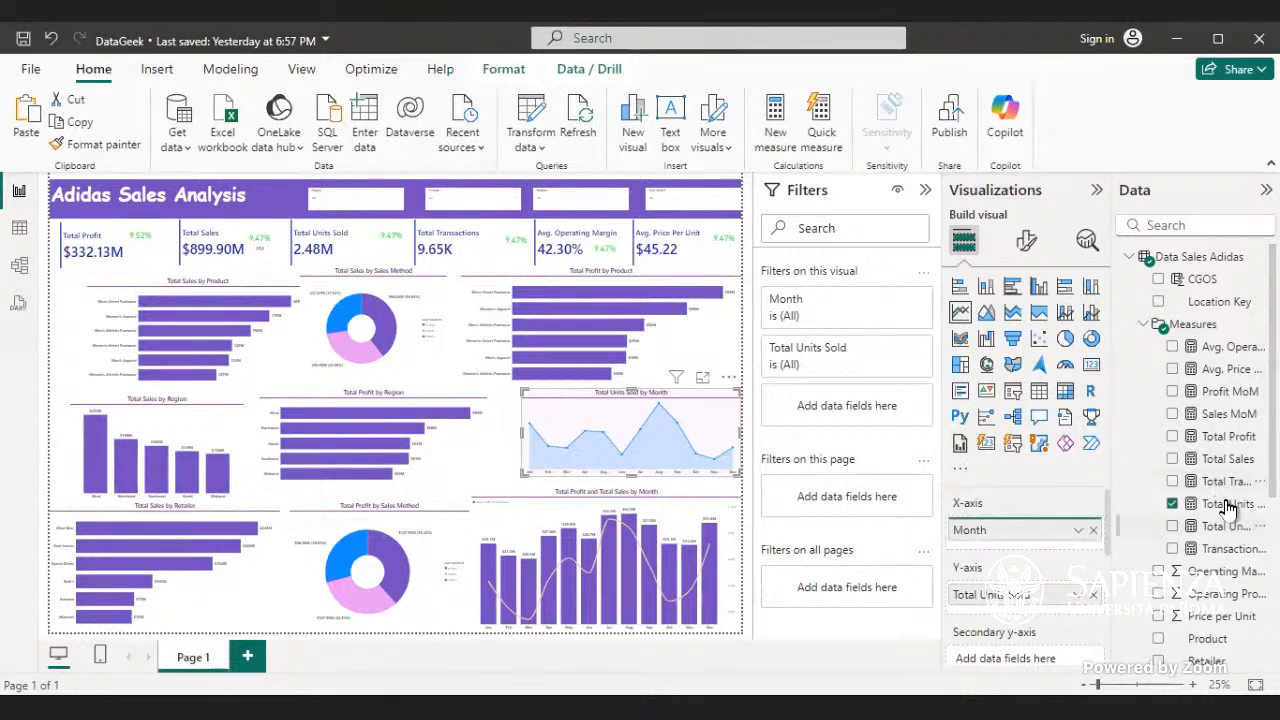
{"action": "left_click_drag", "start_coordinate": [1232, 483], "coordinate": [679, 443]}
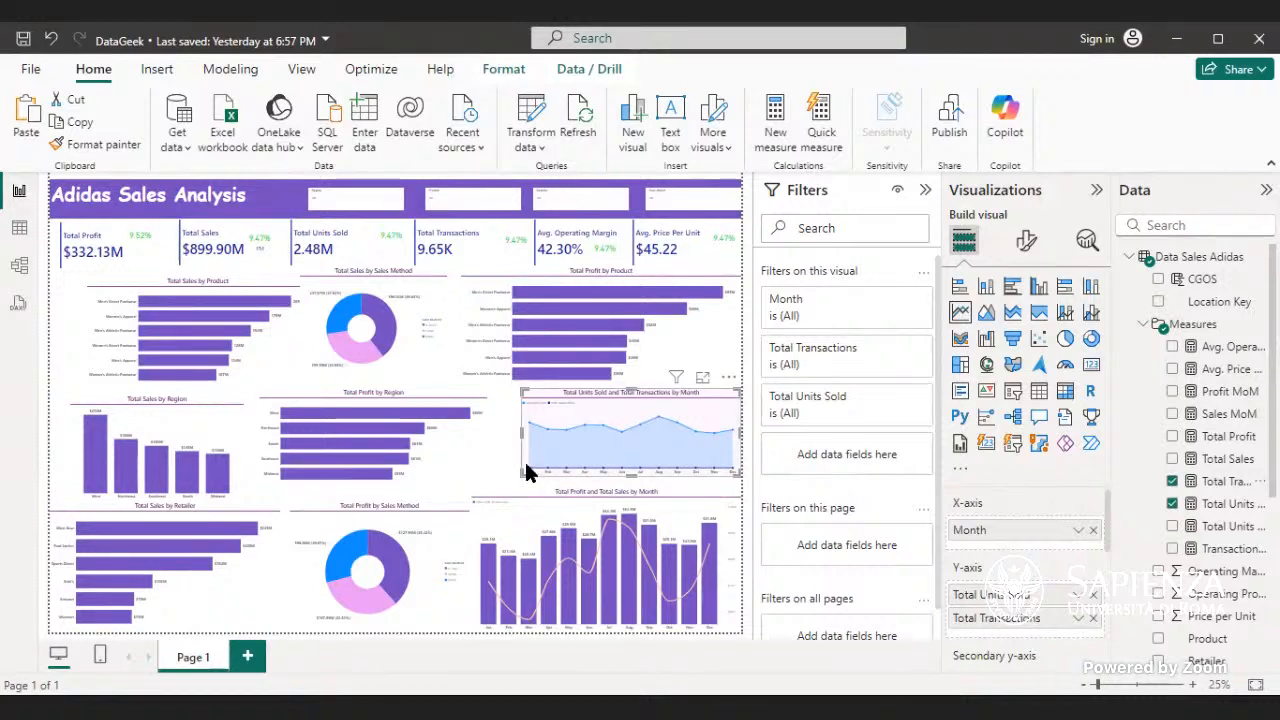
{"action": "mouse_move", "coordinate": [526, 464]}
{"action": "scroll", "coordinate": [1005, 610], "scroll_direction": "down", "scroll_amount": 3}
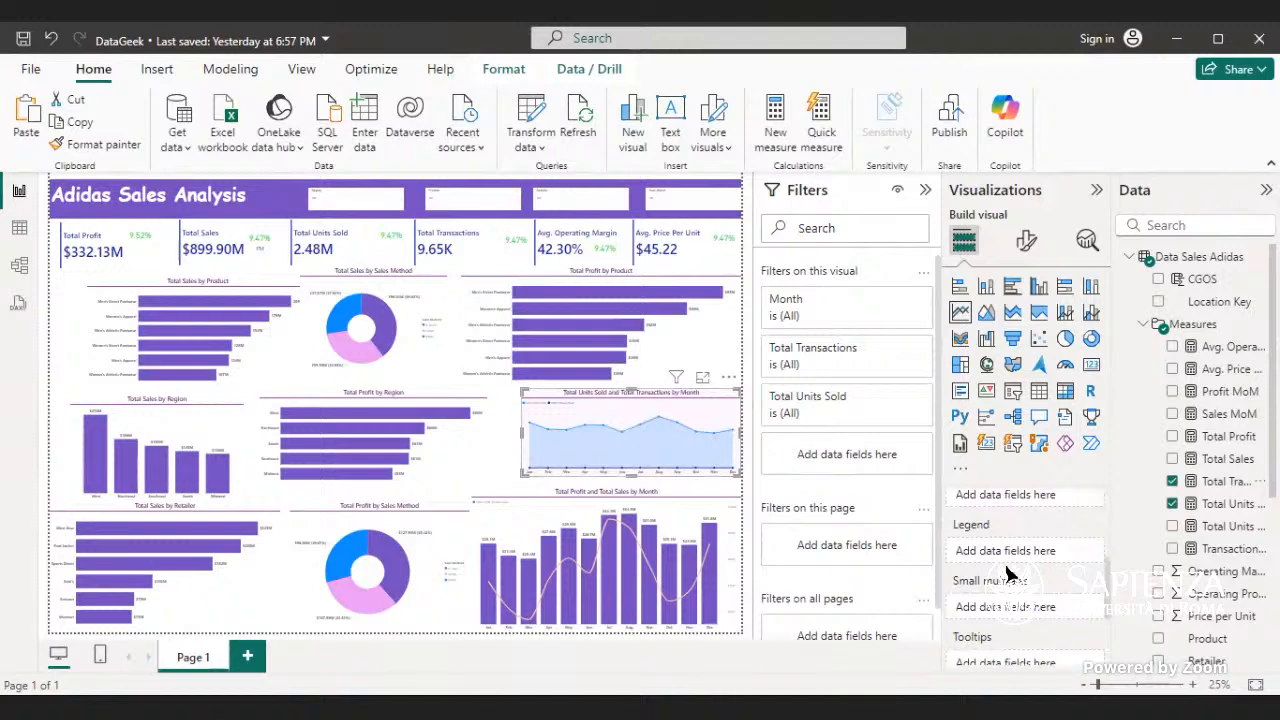
{"action": "scroll", "coordinate": [1008, 572], "scroll_direction": "up", "scroll_amount": 3}
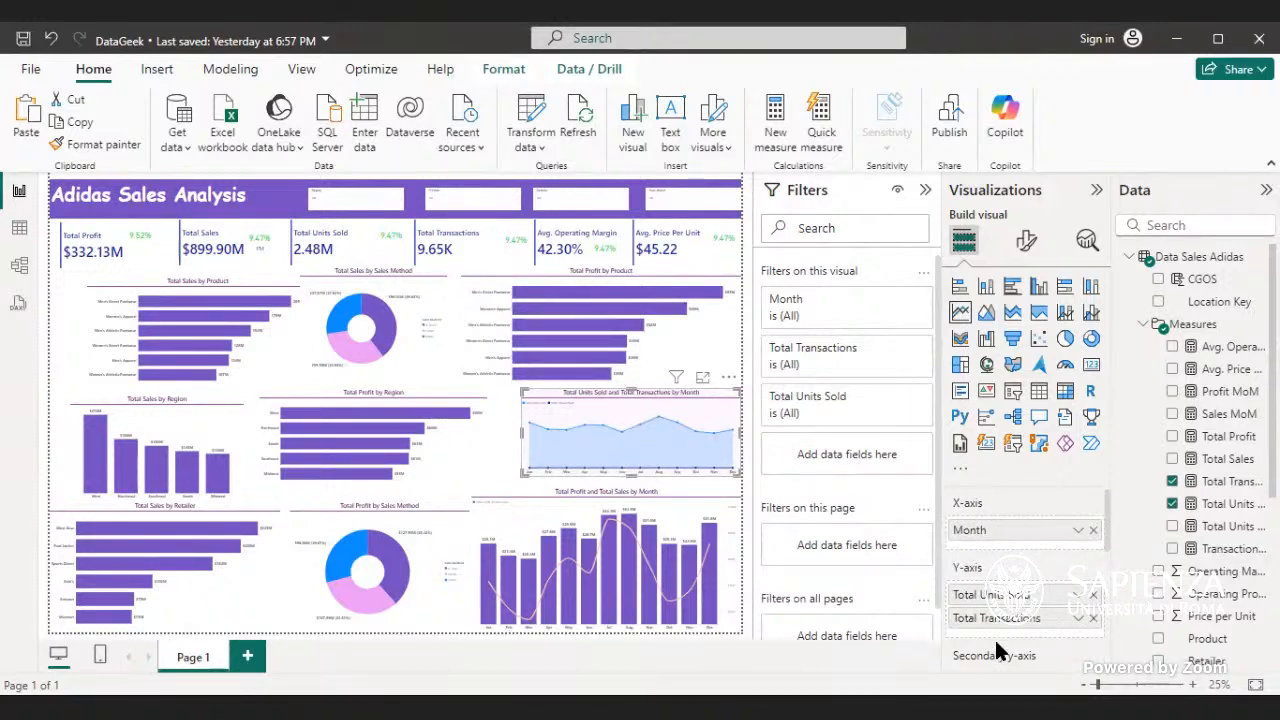
{"action": "scroll", "coordinate": [1015, 602], "scroll_direction": "down", "scroll_amount": 2}
{"action": "left_click_drag", "start_coordinate": [1000, 525], "coordinate": [1005, 588]}
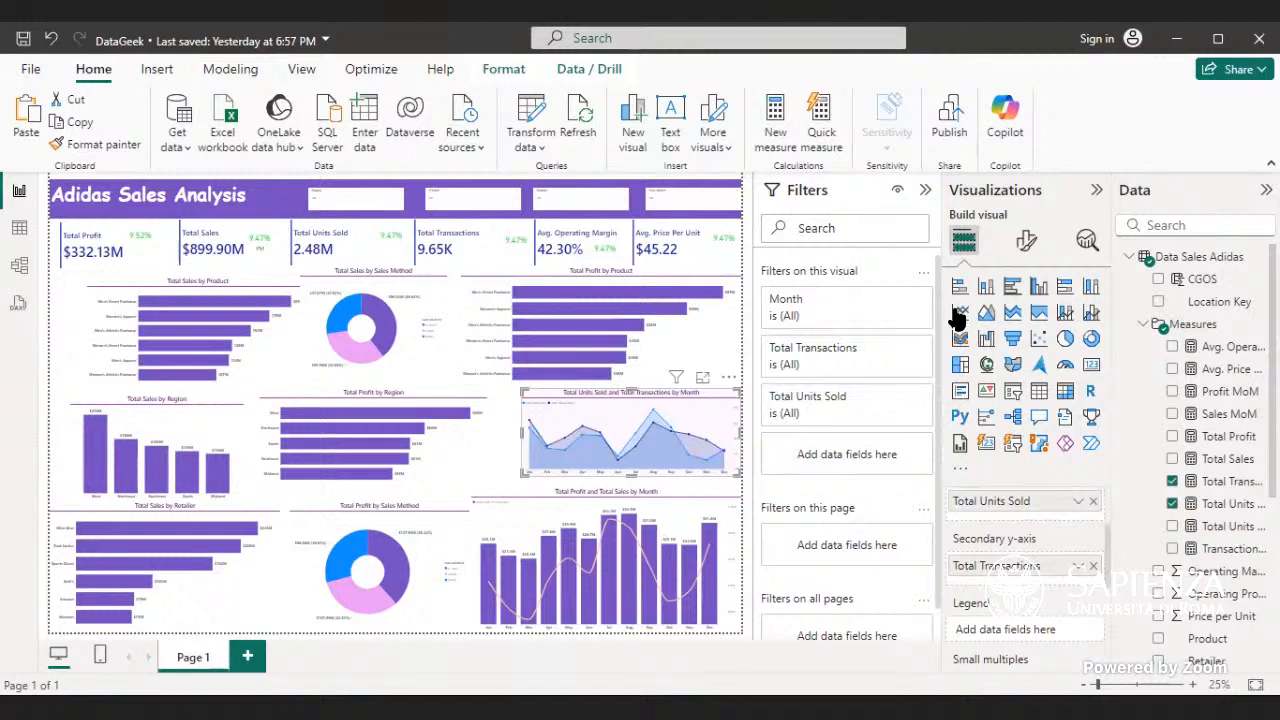
- Examine the secondary y-axis and Y-axis format settings of the Total Units Sold and Total Transactions line chart
{"action": "left_click", "coordinate": [1030, 244]}
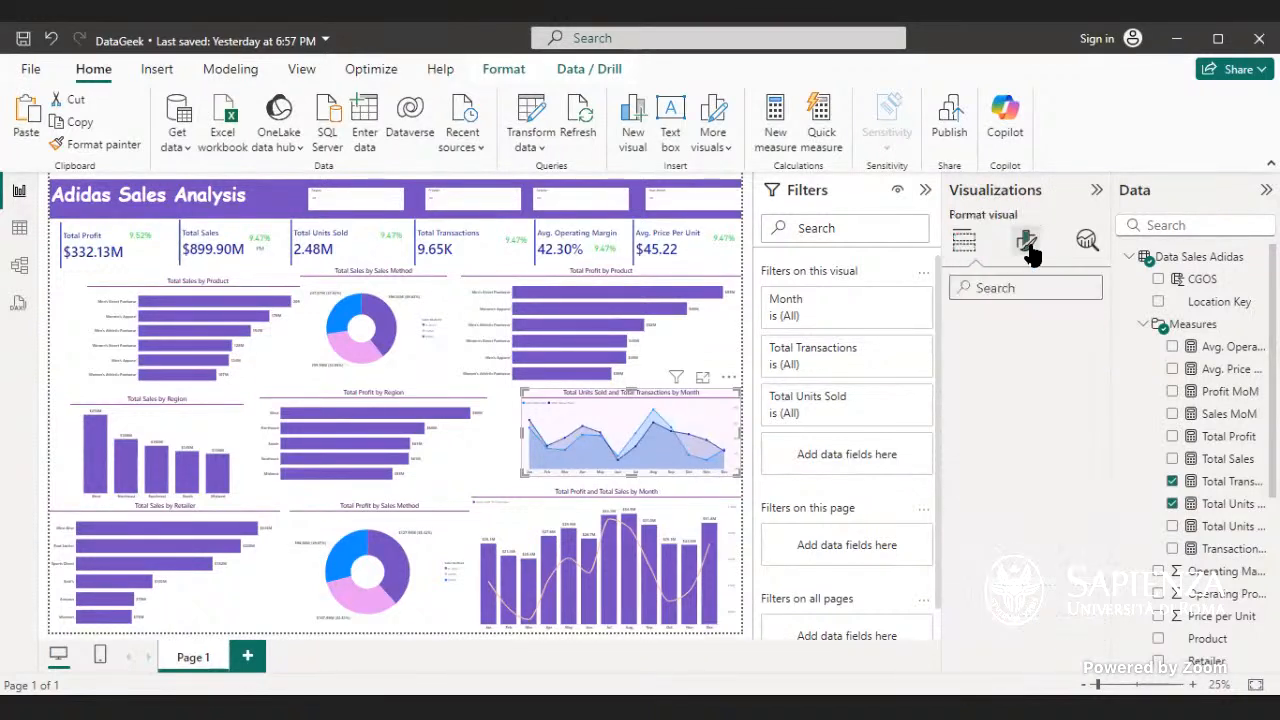
{"action": "left_click", "coordinate": [1030, 447]}
{"action": "scroll", "coordinate": [1050, 533], "scroll_direction": "down", "scroll_amount": 4}
{"action": "scroll", "coordinate": [1048, 540], "scroll_direction": "down", "scroll_amount": 6}
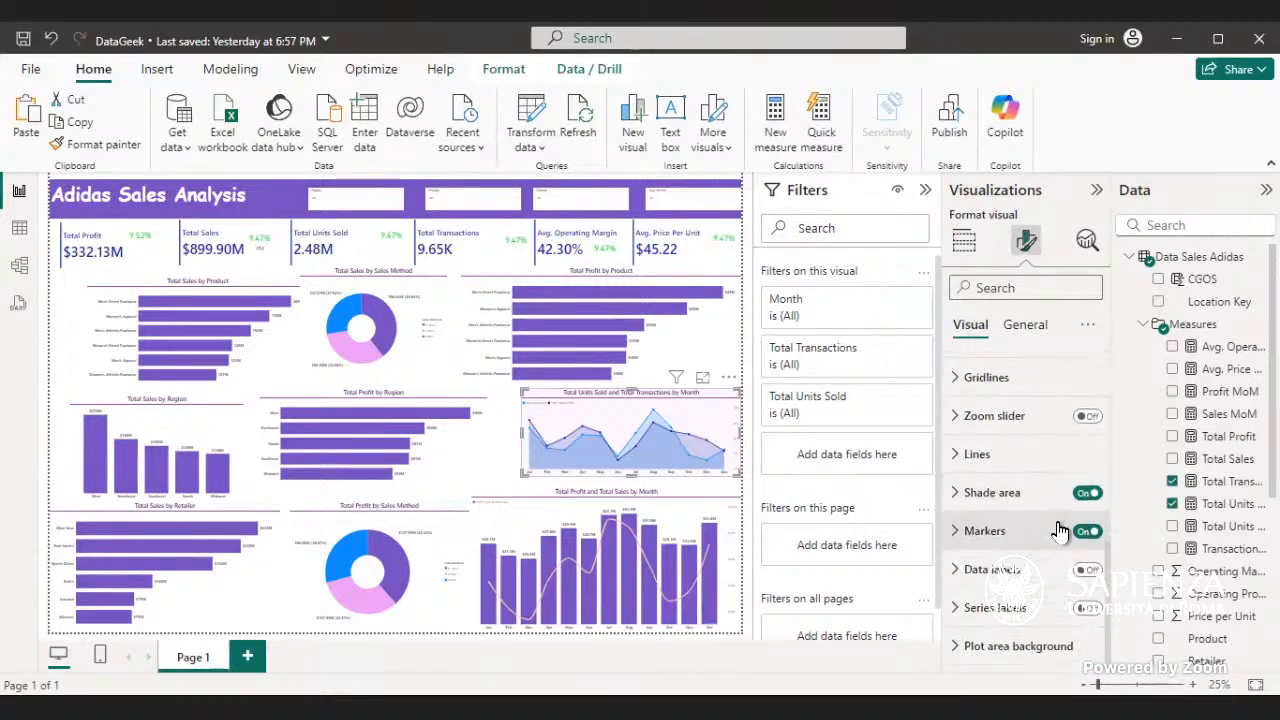
{"action": "scroll", "coordinate": [1058, 520], "scroll_direction": "up", "scroll_amount": 10}
{"action": "left_click", "coordinate": [1040, 450]}
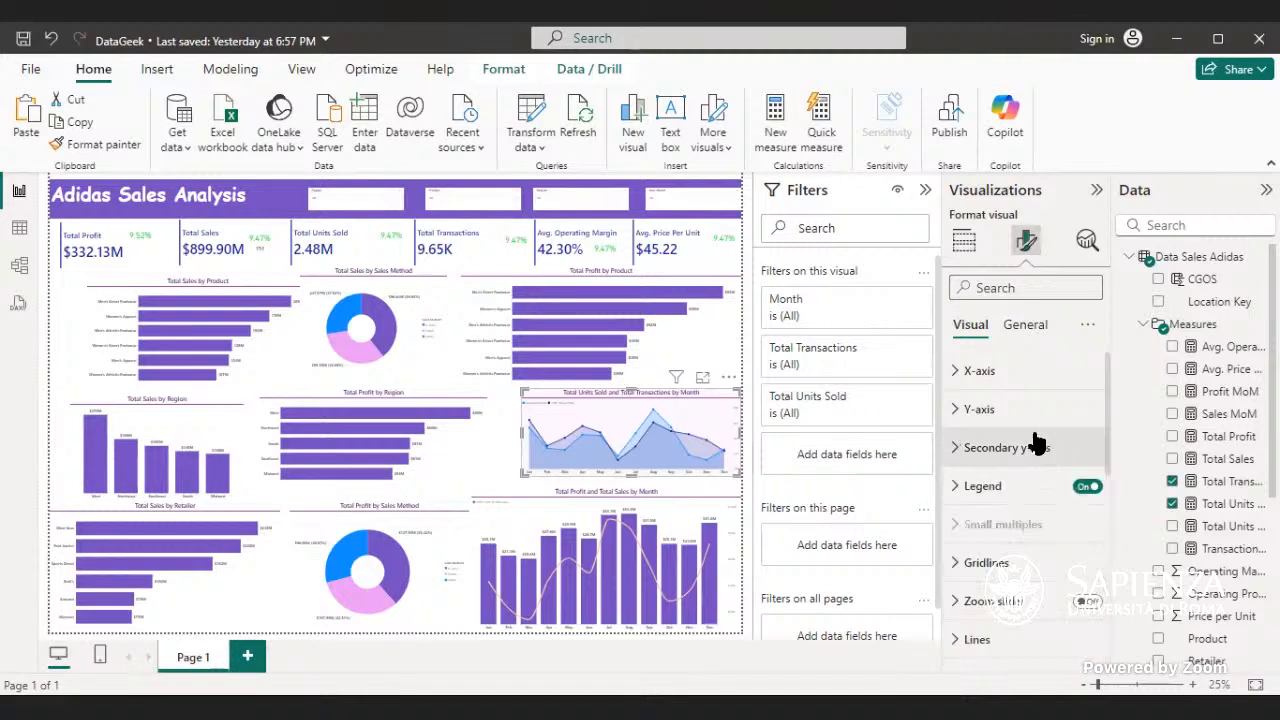
{"action": "left_click", "coordinate": [1027, 406]}
{"action": "scroll", "coordinate": [1030, 420], "scroll_direction": "down", "scroll_amount": 3}
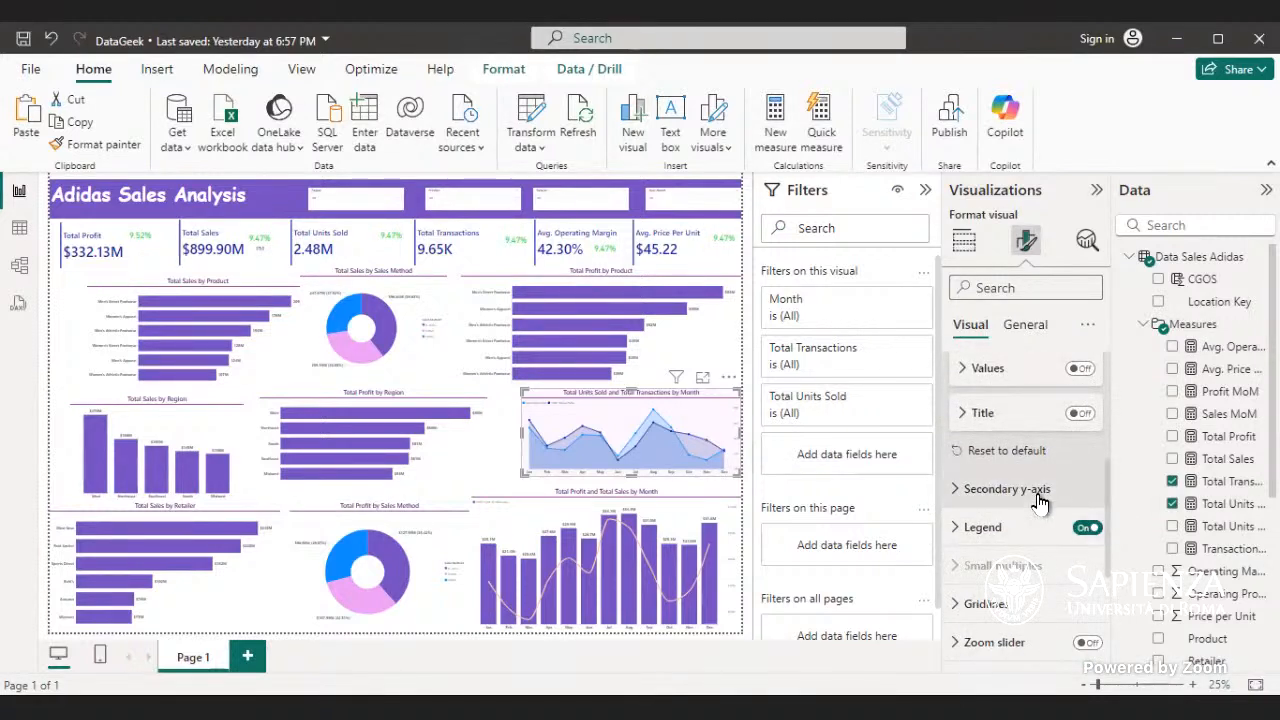
{"action": "scroll", "coordinate": [1040, 500], "scroll_direction": "down", "scroll_amount": 3}
- Turn off the shade area of the line chart and try toggling its data labels
{"action": "left_click", "coordinate": [1080, 494]}
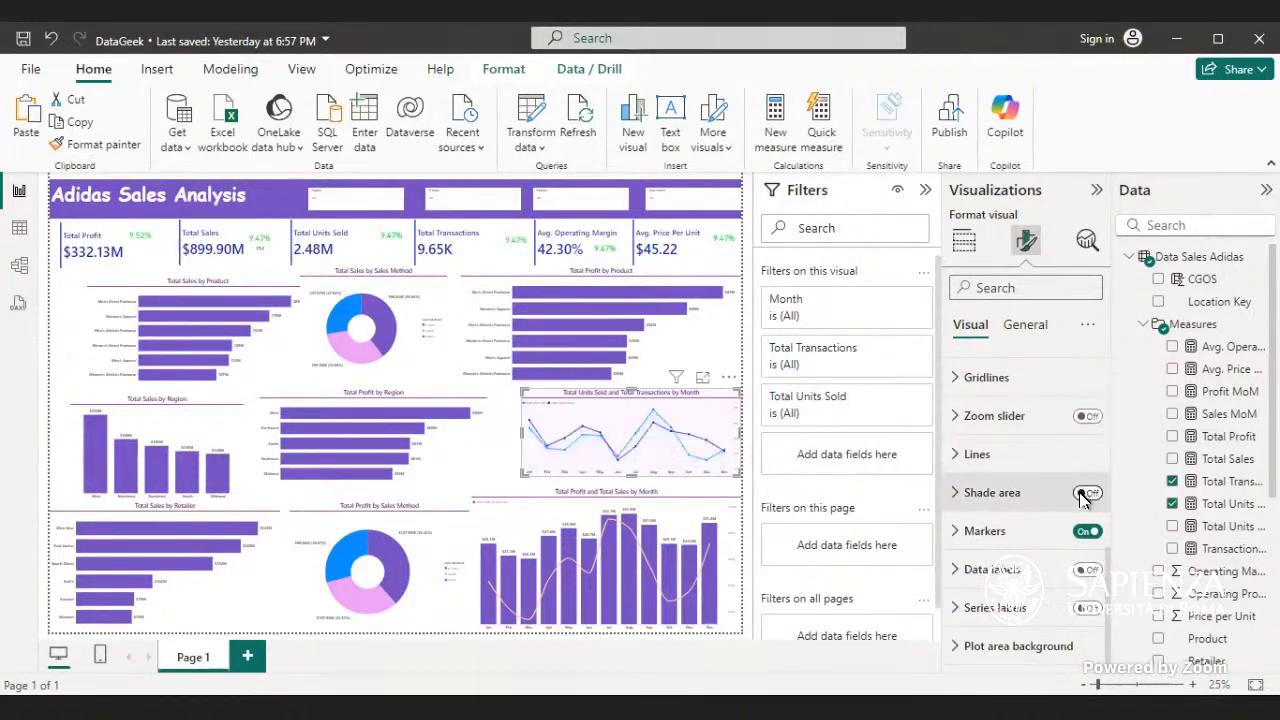
{"action": "left_click", "coordinate": [1089, 572]}
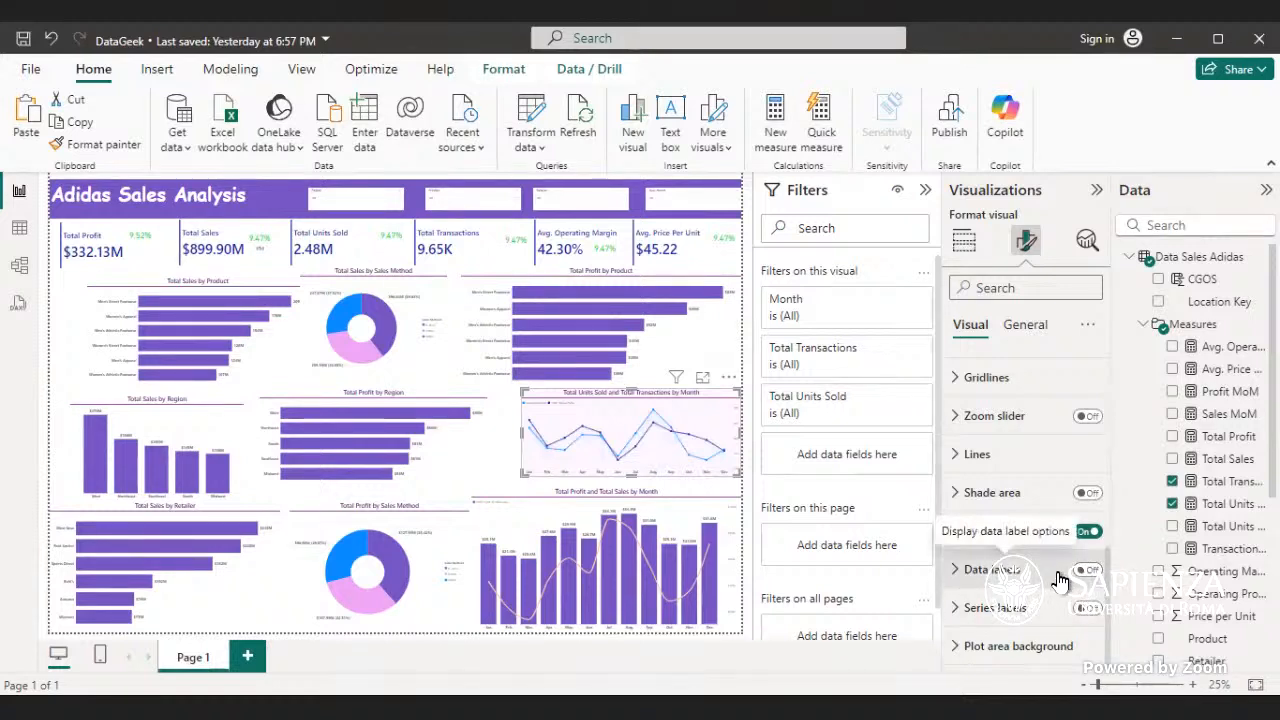
{"action": "scroll", "coordinate": [1068, 500], "scroll_direction": "up", "scroll_amount": 2}
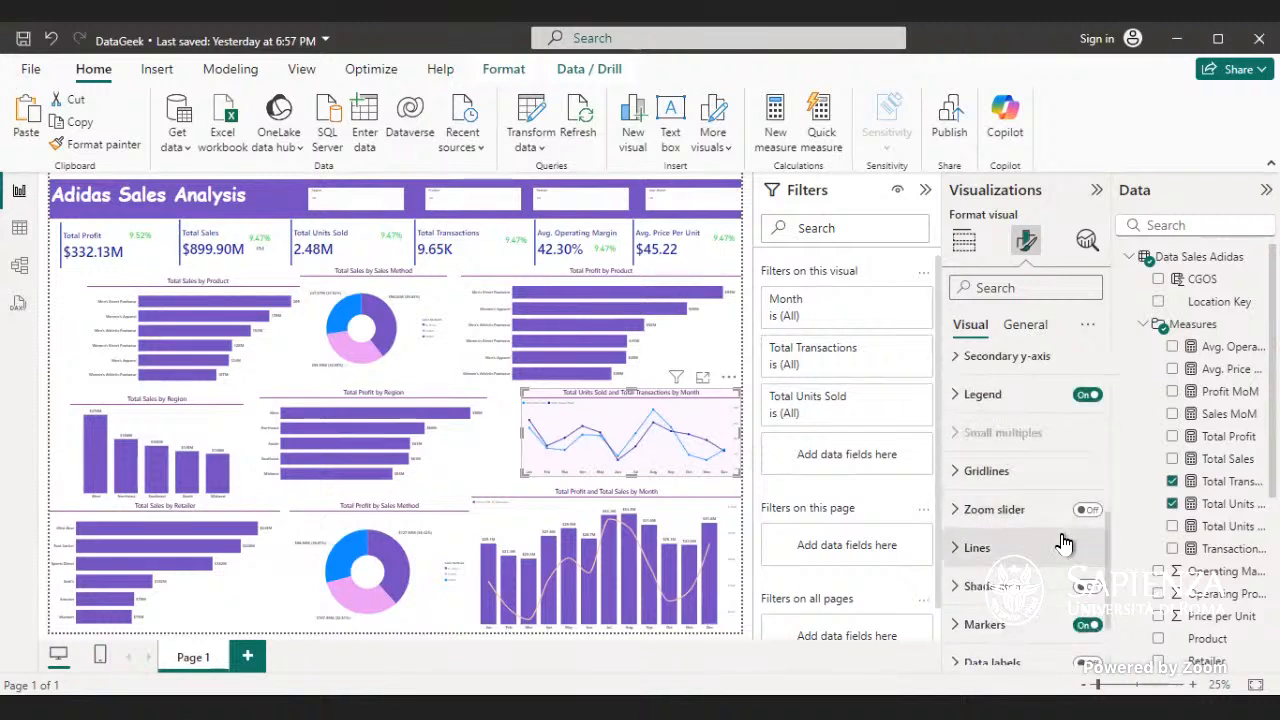
- Set the interpolation type of the Total Units Sold and Total Transactions lines to Smooth
{"action": "left_click", "coordinate": [1063, 547]}
{"action": "scroll", "coordinate": [1063, 540], "scroll_direction": "down", "scroll_amount": 6}
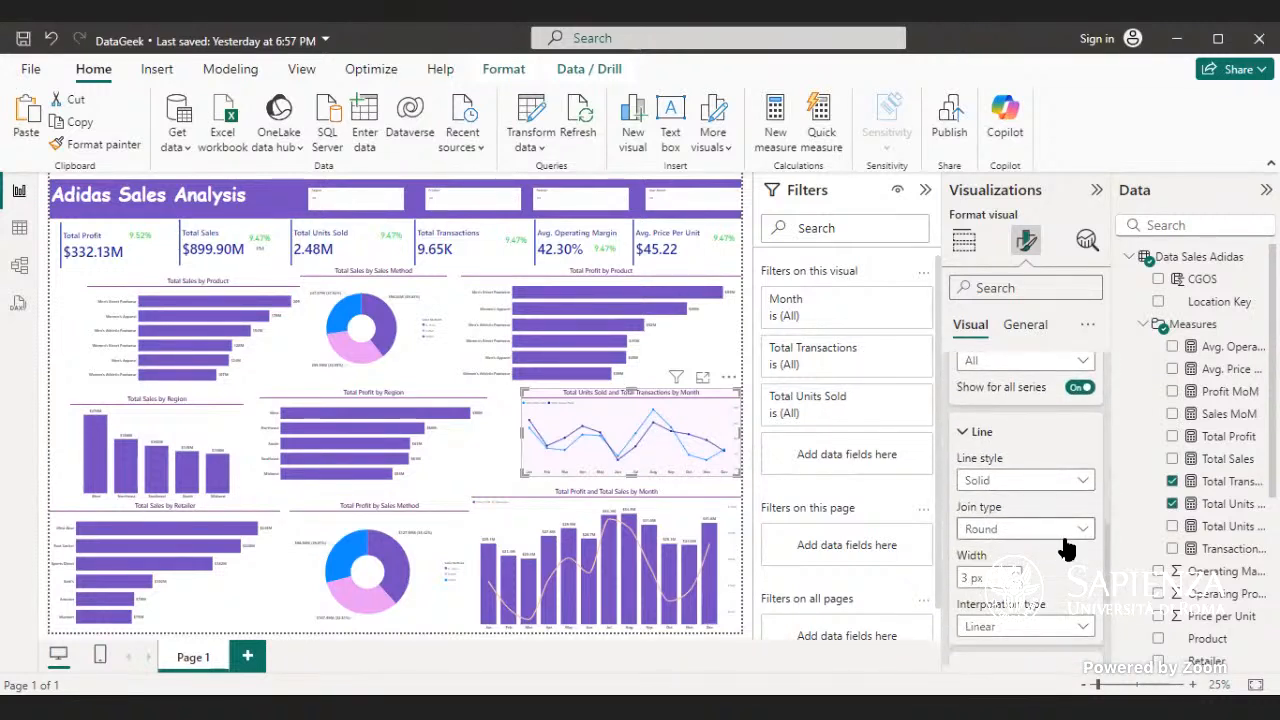
{"action": "left_click", "coordinate": [1081, 530]}
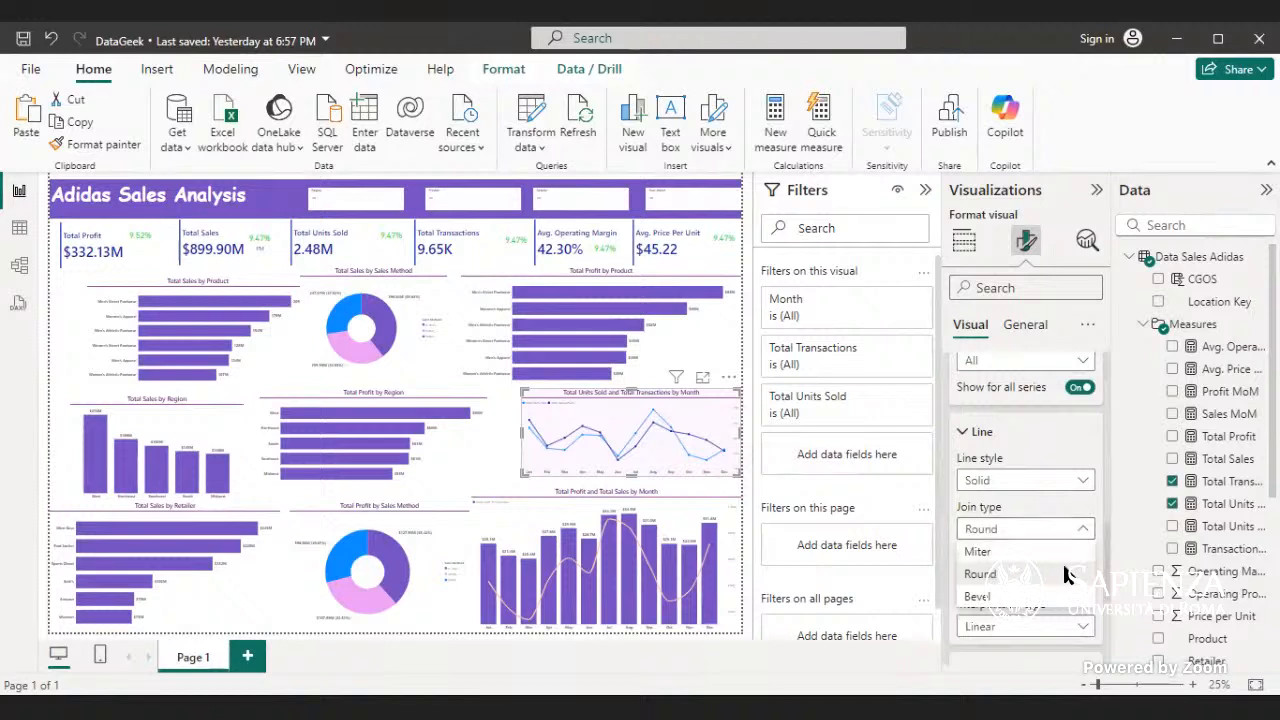
{"action": "left_click", "coordinate": [1064, 574]}
{"action": "left_click", "coordinate": [1070, 622]}
{"action": "left_click", "coordinate": [1033, 590]}
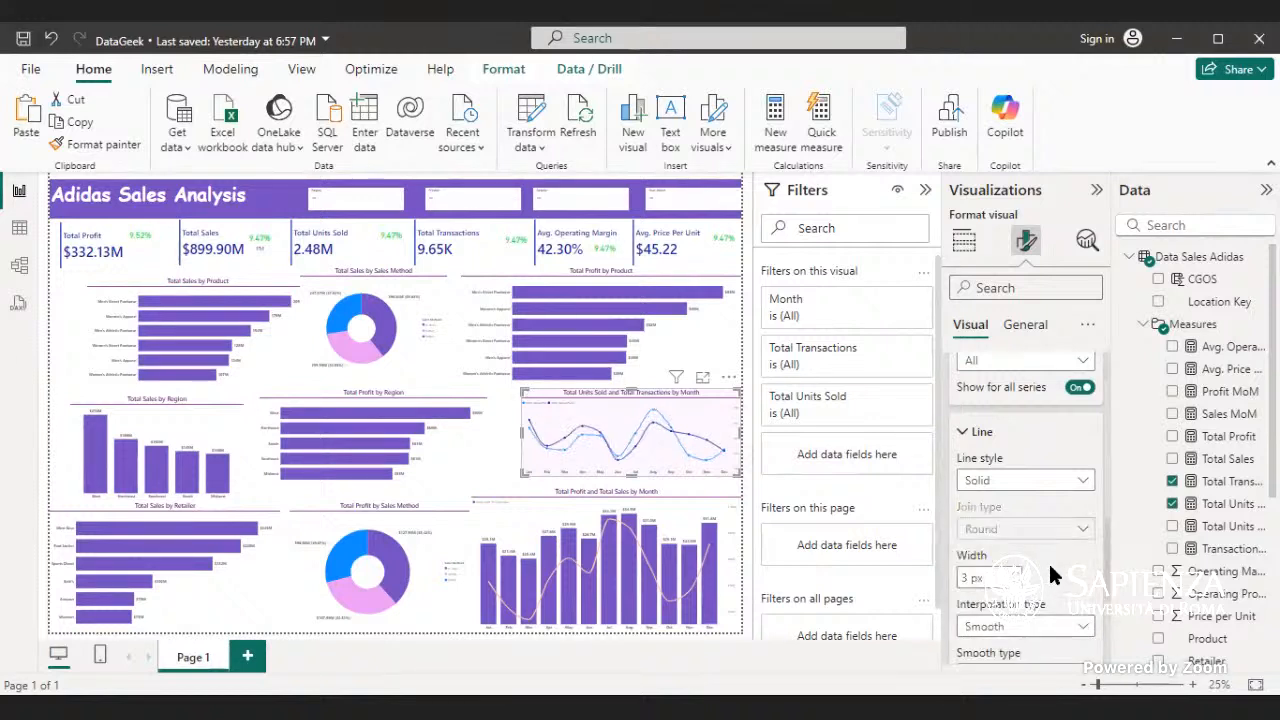
- Turn off the markers on the Total Units Sold and Total Transactions line chart
{"action": "scroll", "coordinate": [1037, 553], "scroll_direction": "down", "scroll_amount": 3}
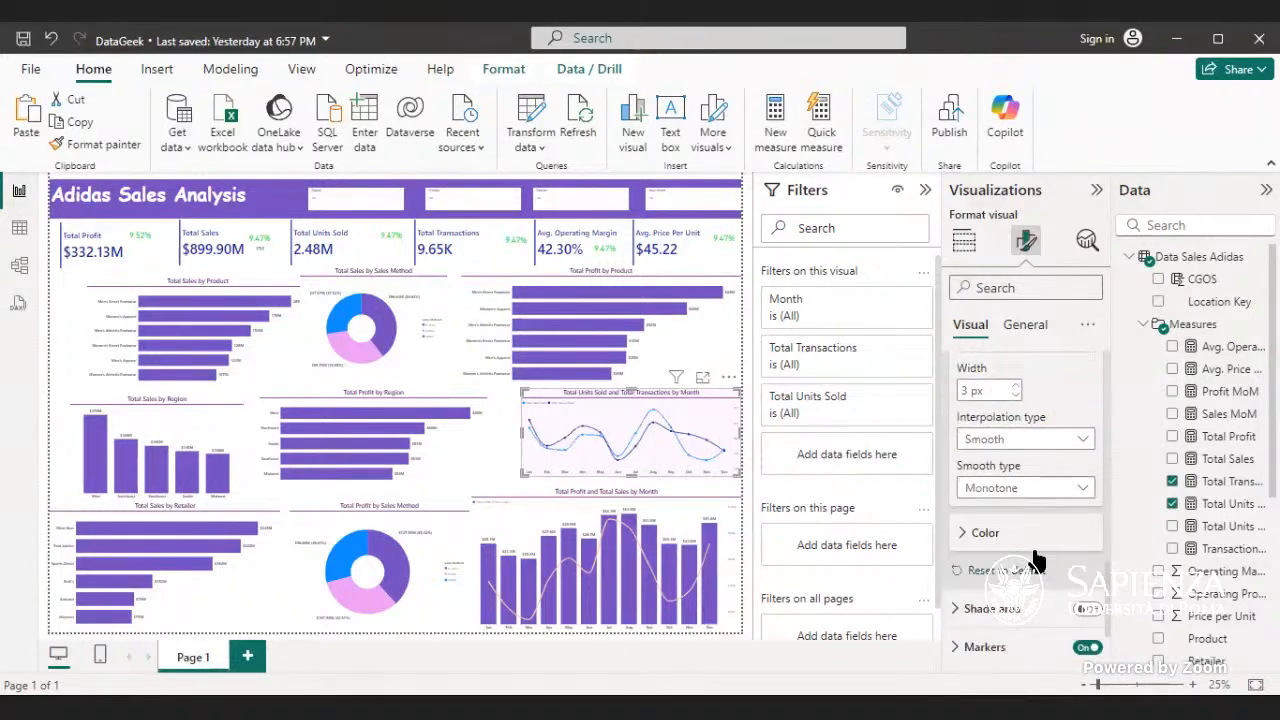
{"action": "left_click", "coordinate": [1085, 650]}
{"action": "scroll", "coordinate": [1043, 606], "scroll_direction": "down", "scroll_amount": 2}
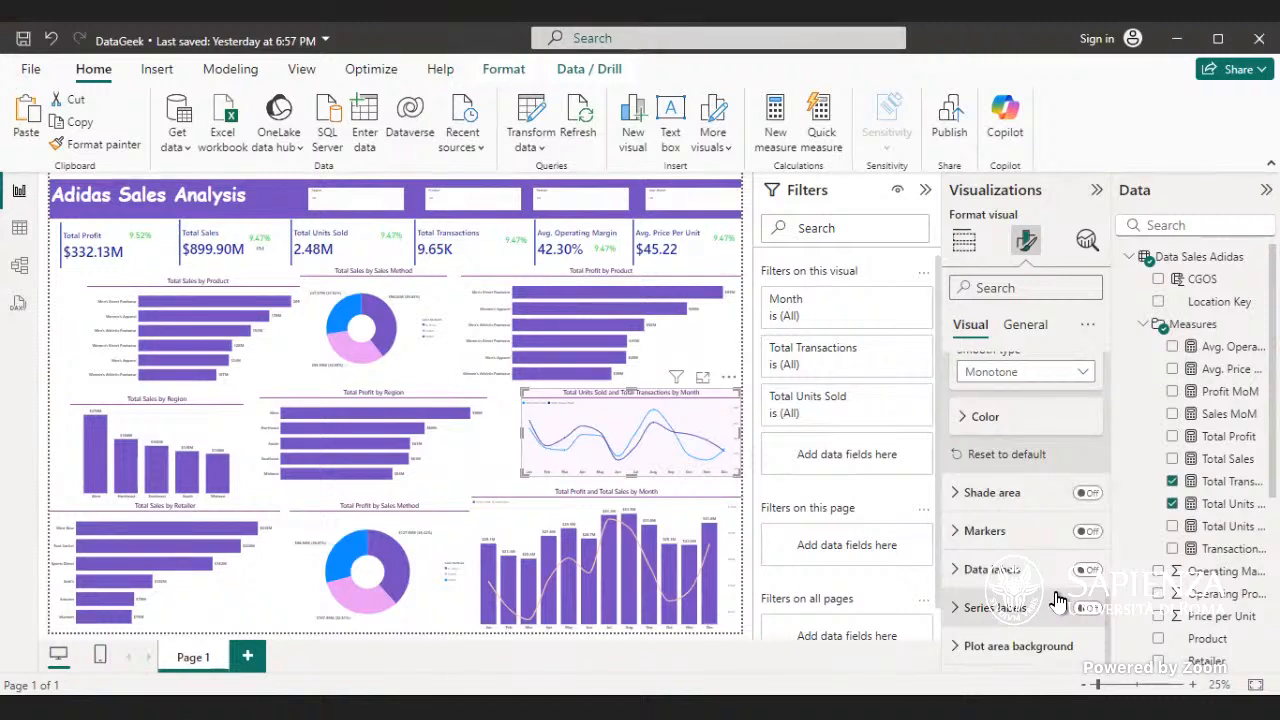
- Set the line width of the Total Units Sold and Total Transactions line chart to 5 px
{"action": "scroll", "coordinate": [1056, 598], "scroll_direction": "up", "scroll_amount": 3}
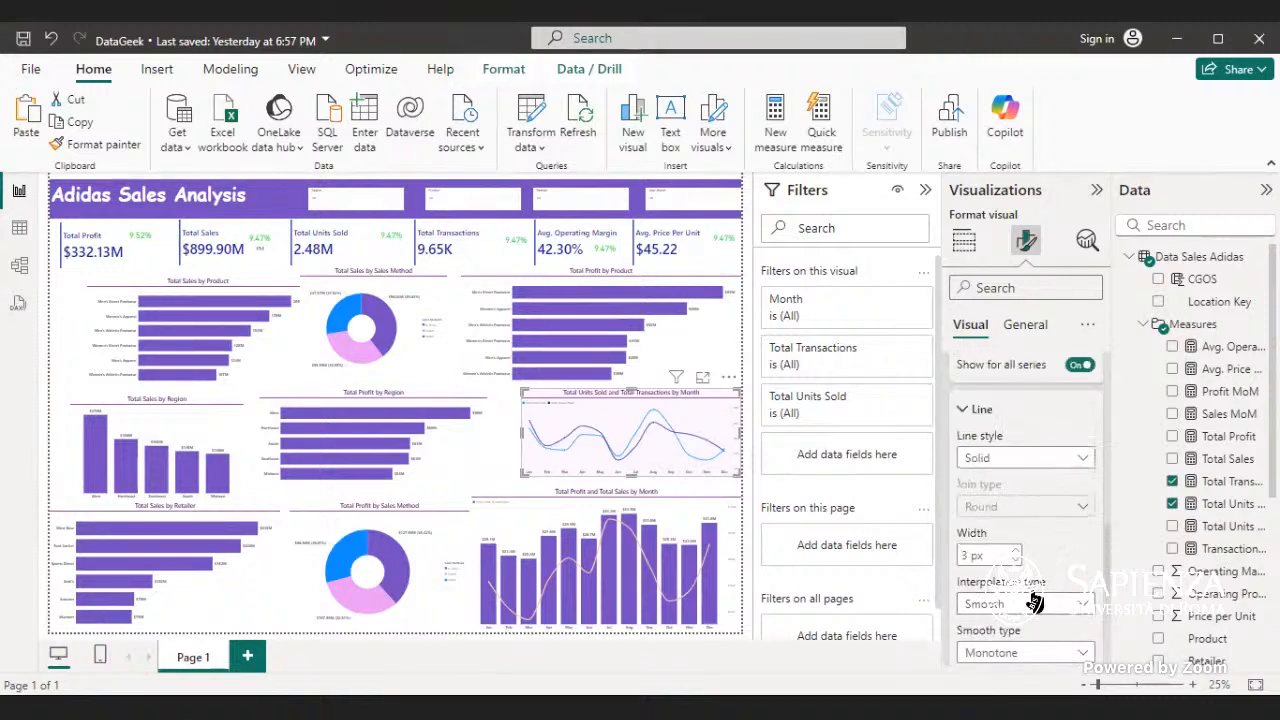
{"action": "left_click", "coordinate": [1016, 551]}
{"action": "left_click", "coordinate": [1016, 551]}
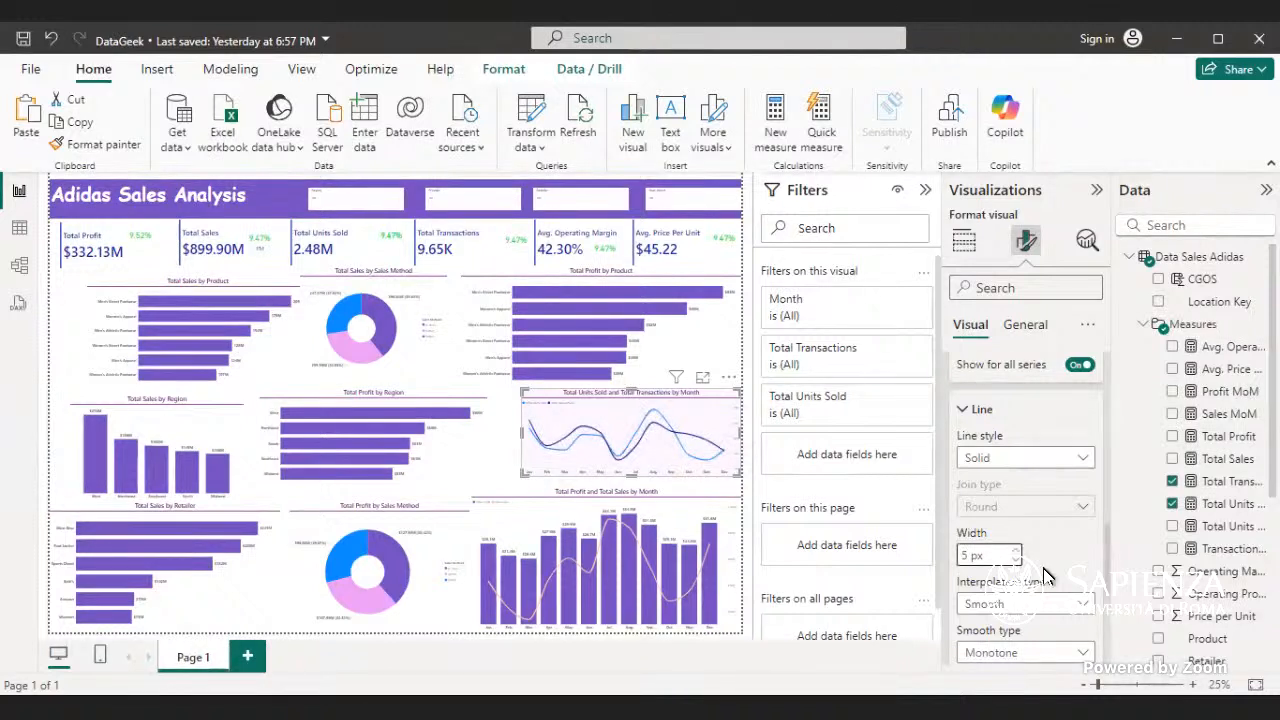
- Try turning off the lines for all series of the Total Units Sold and Total Transactions chart
{"action": "scroll", "coordinate": [1045, 574], "scroll_direction": "up", "scroll_amount": 3}
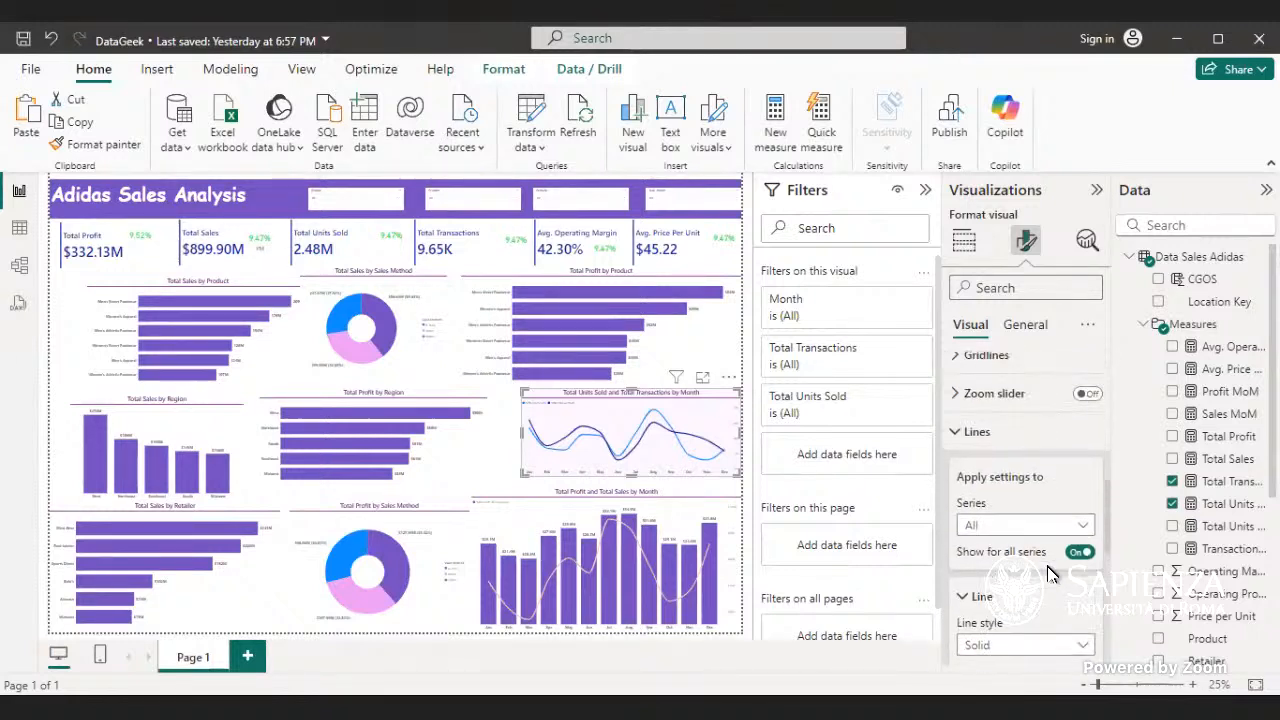
{"action": "left_click", "coordinate": [1078, 552]}
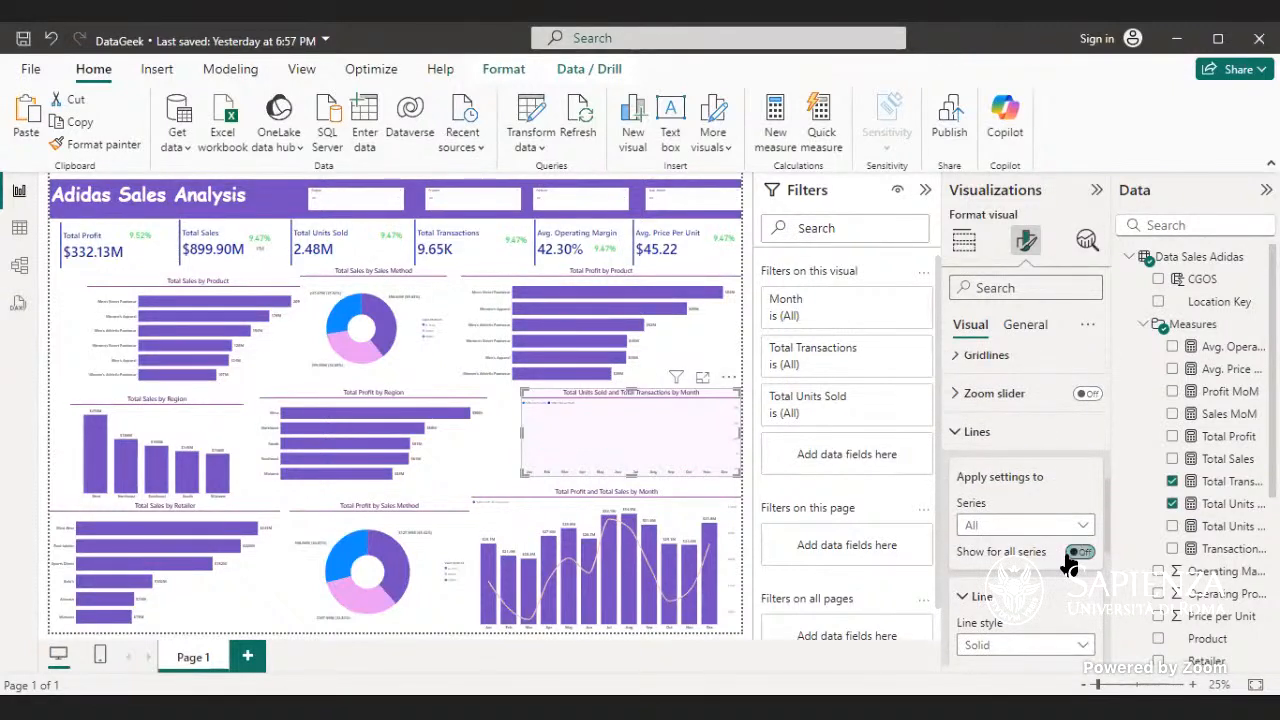
{"action": "left_click", "coordinate": [1078, 552]}
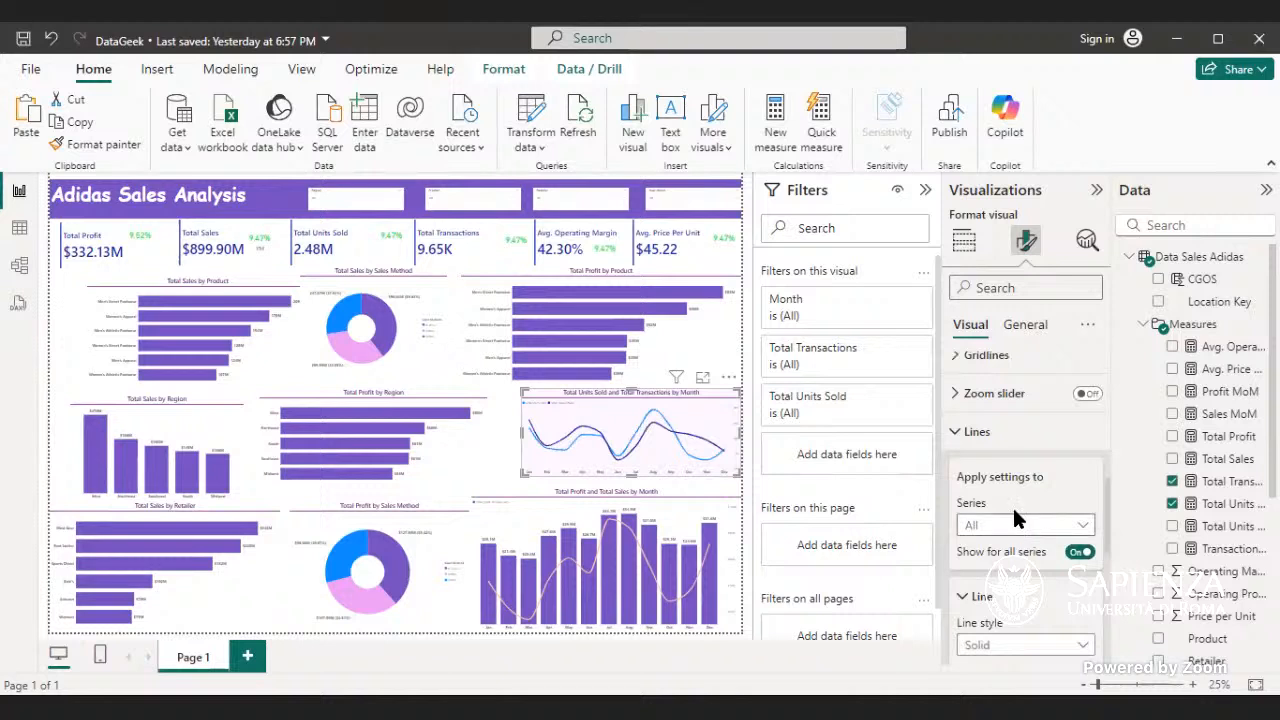
{"action": "left_click", "coordinate": [997, 428]}
- Examine the Y-axis, secondary y-axis and remaining visual format settings of the Total Units Sold and Total Transactions line chart
{"action": "scroll", "coordinate": [1004, 421], "scroll_direction": "up", "scroll_amount": 1}
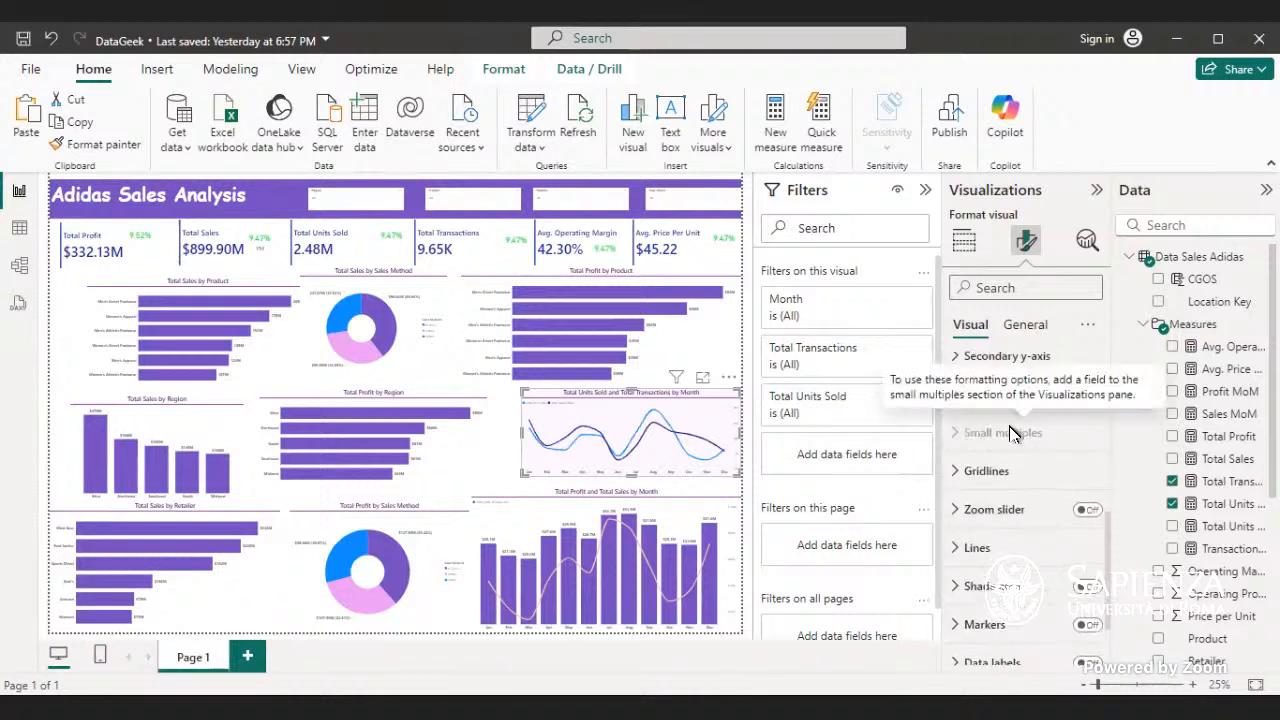
{"action": "scroll", "coordinate": [1006, 430], "scroll_direction": "up", "scroll_amount": 1}
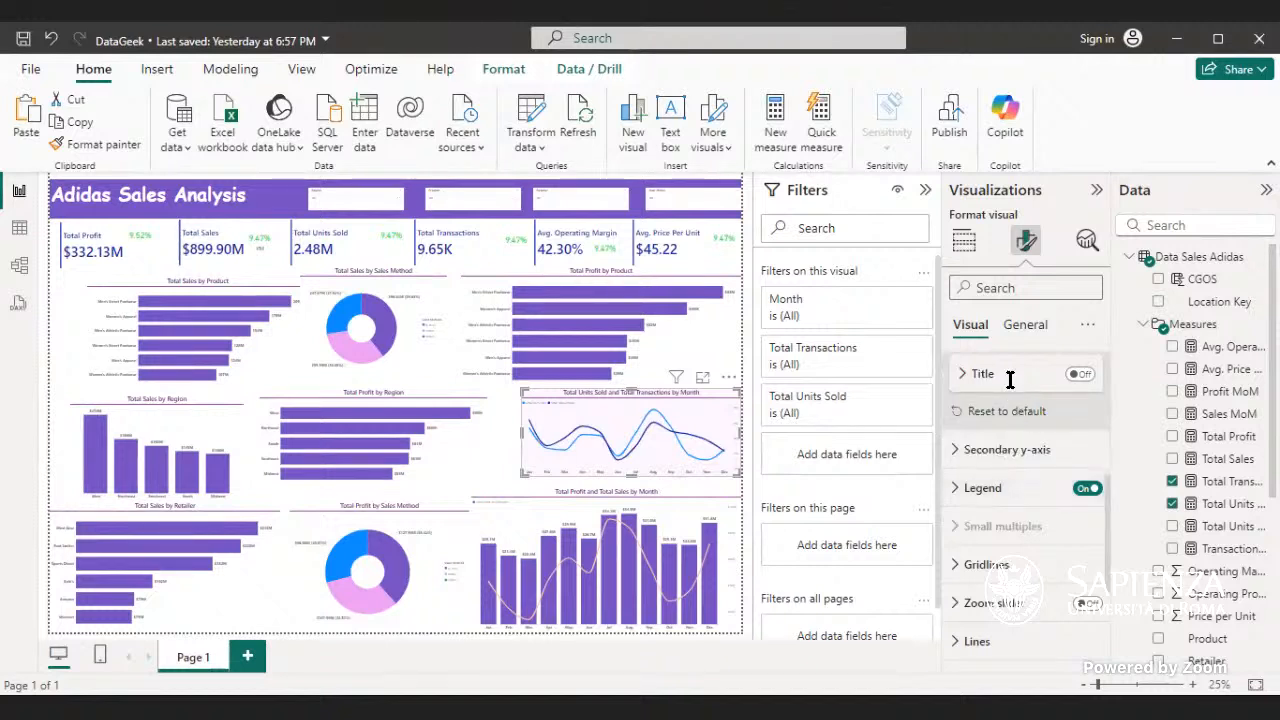
{"action": "scroll", "coordinate": [1008, 384], "scroll_direction": "up", "scroll_amount": 1}
{"action": "scroll", "coordinate": [1010, 395], "scroll_direction": "up", "scroll_amount": 3}
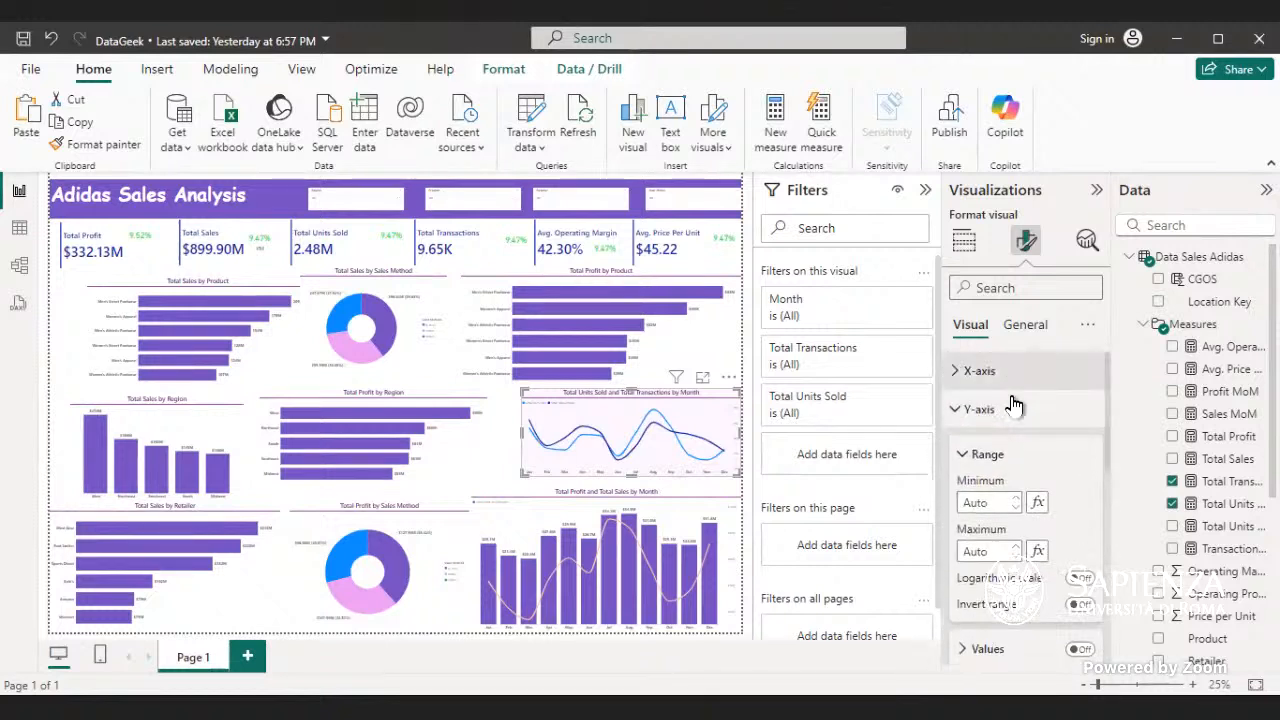
{"action": "left_click", "coordinate": [1013, 410]}
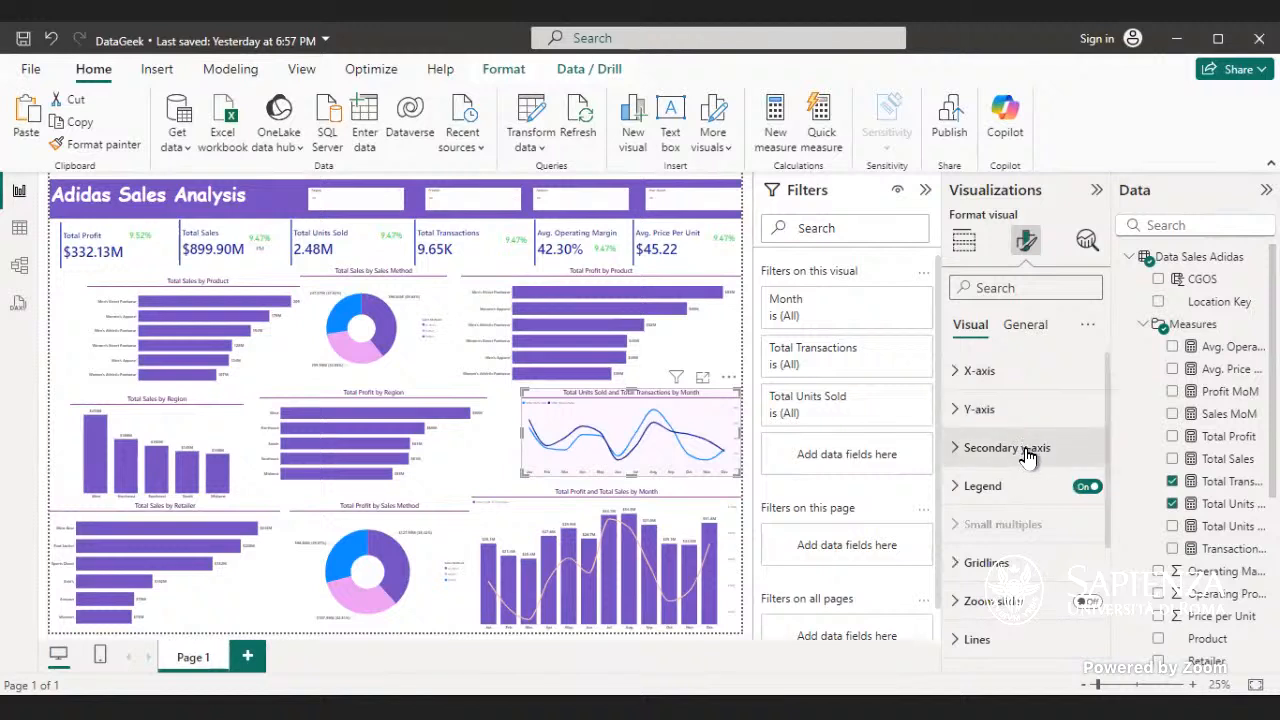
{"action": "left_click", "coordinate": [1035, 452]}
{"action": "scroll", "coordinate": [1035, 460], "scroll_direction": "down", "scroll_amount": 5}
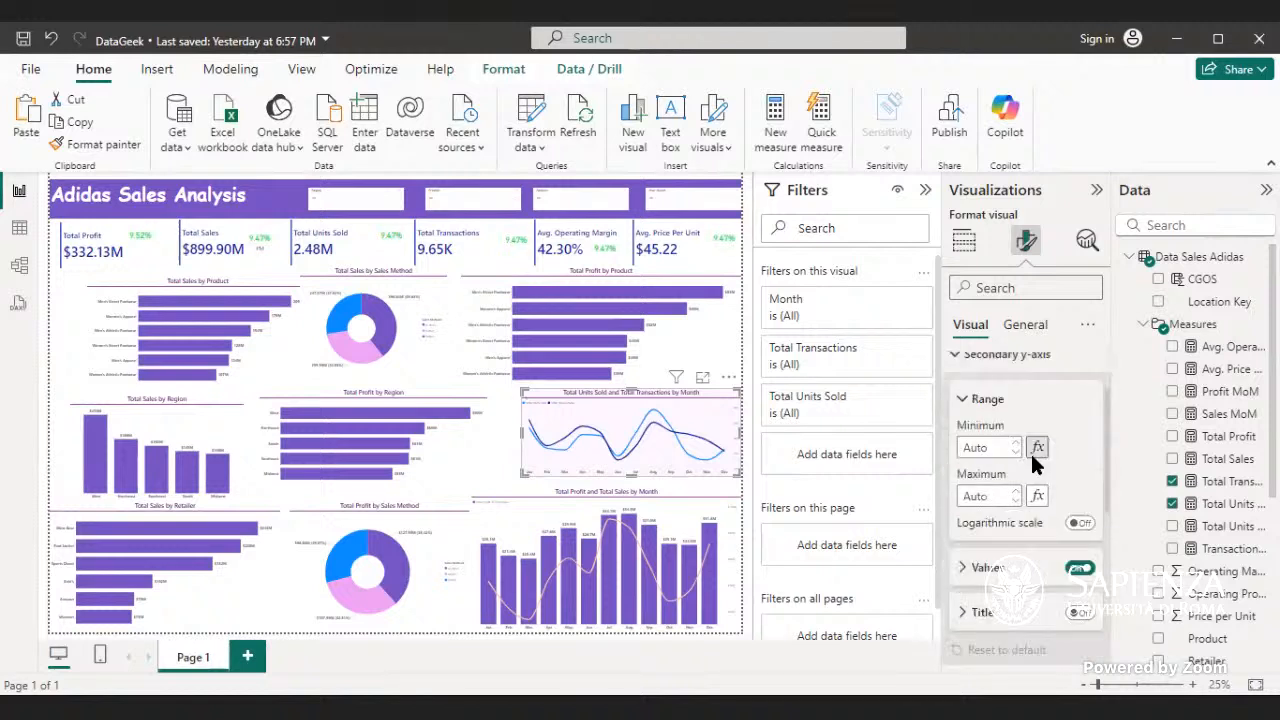
{"action": "scroll", "coordinate": [1035, 465], "scroll_direction": "down", "scroll_amount": 2}
{"action": "scroll", "coordinate": [1028, 441], "scroll_direction": "up", "scroll_amount": 2}
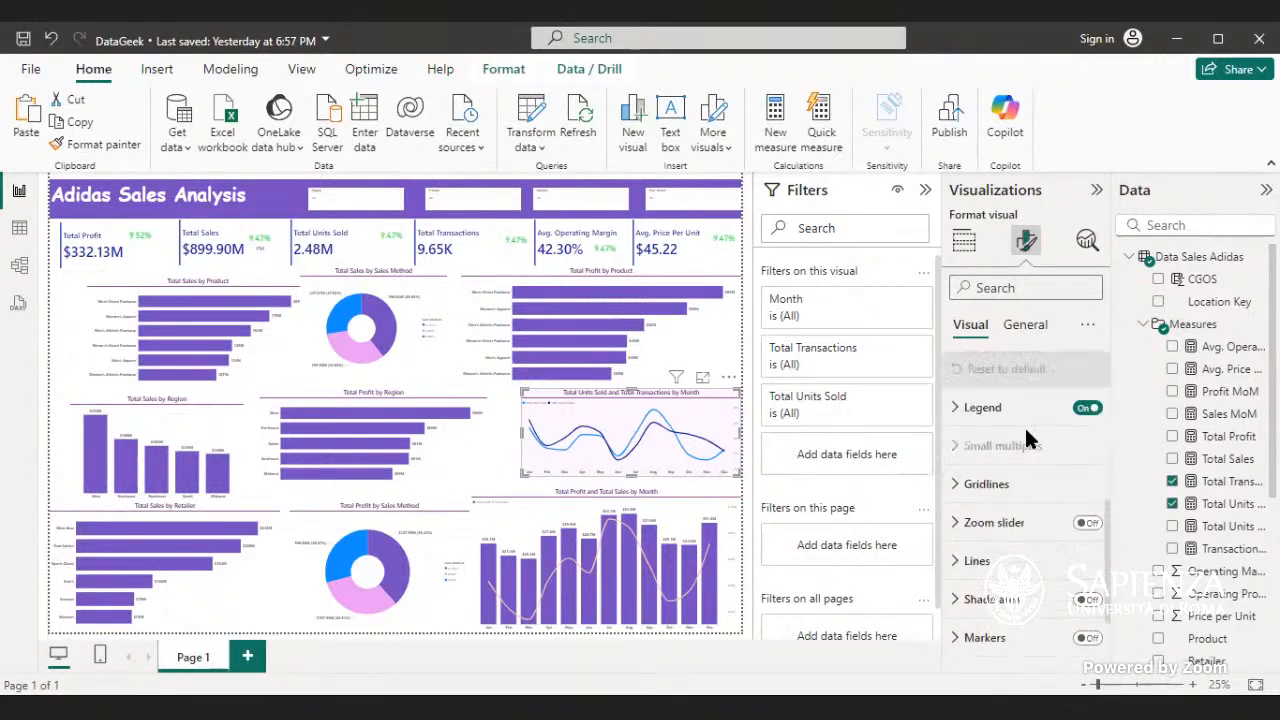
{"action": "scroll", "coordinate": [1030, 465], "scroll_direction": "down", "scroll_amount": 2}
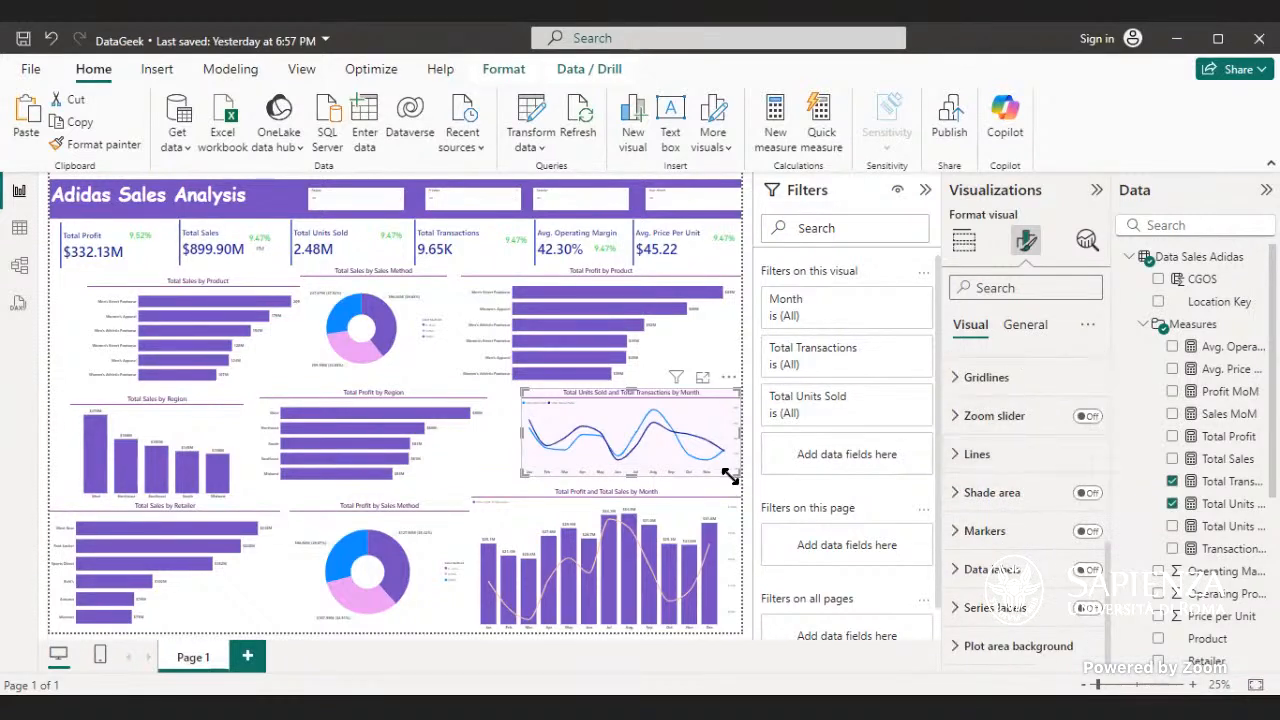
{"action": "scroll", "coordinate": [1046, 450], "scroll_direction": "up", "scroll_amount": 6}
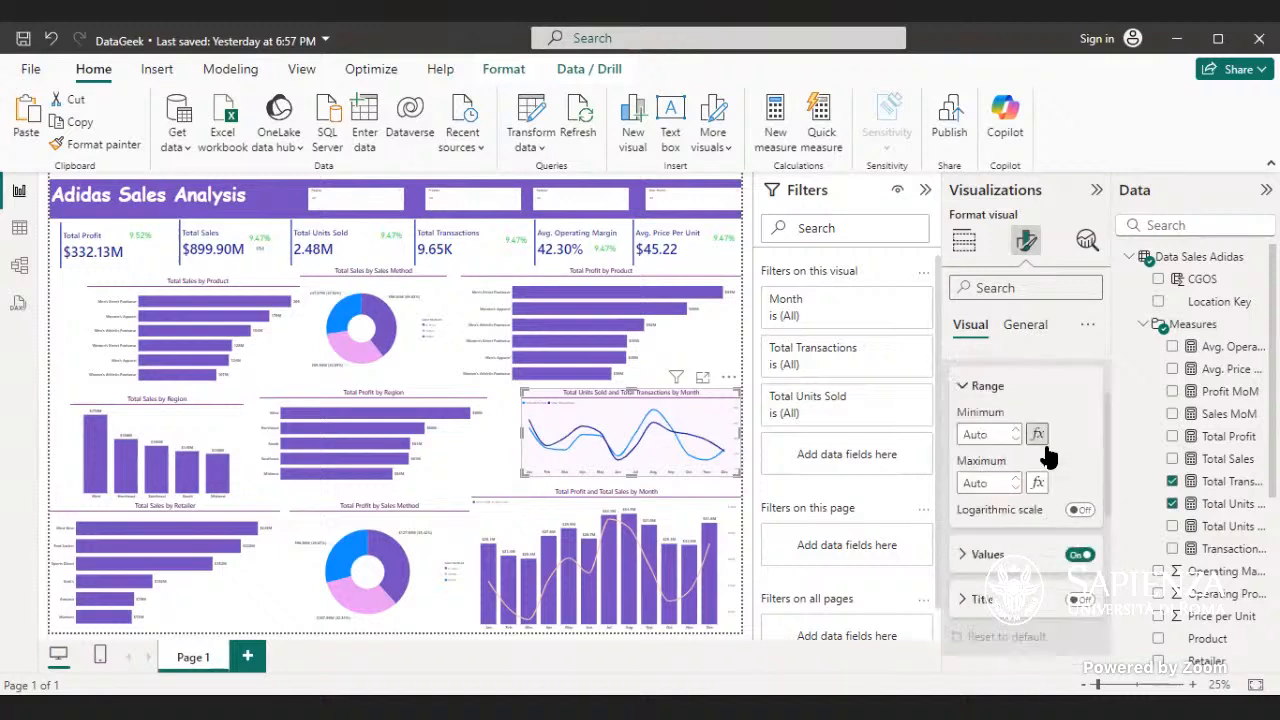
- Try turning off the X-axis values of the Total Units Sold and Total Transactions line chart
{"action": "left_click", "coordinate": [1037, 372]}
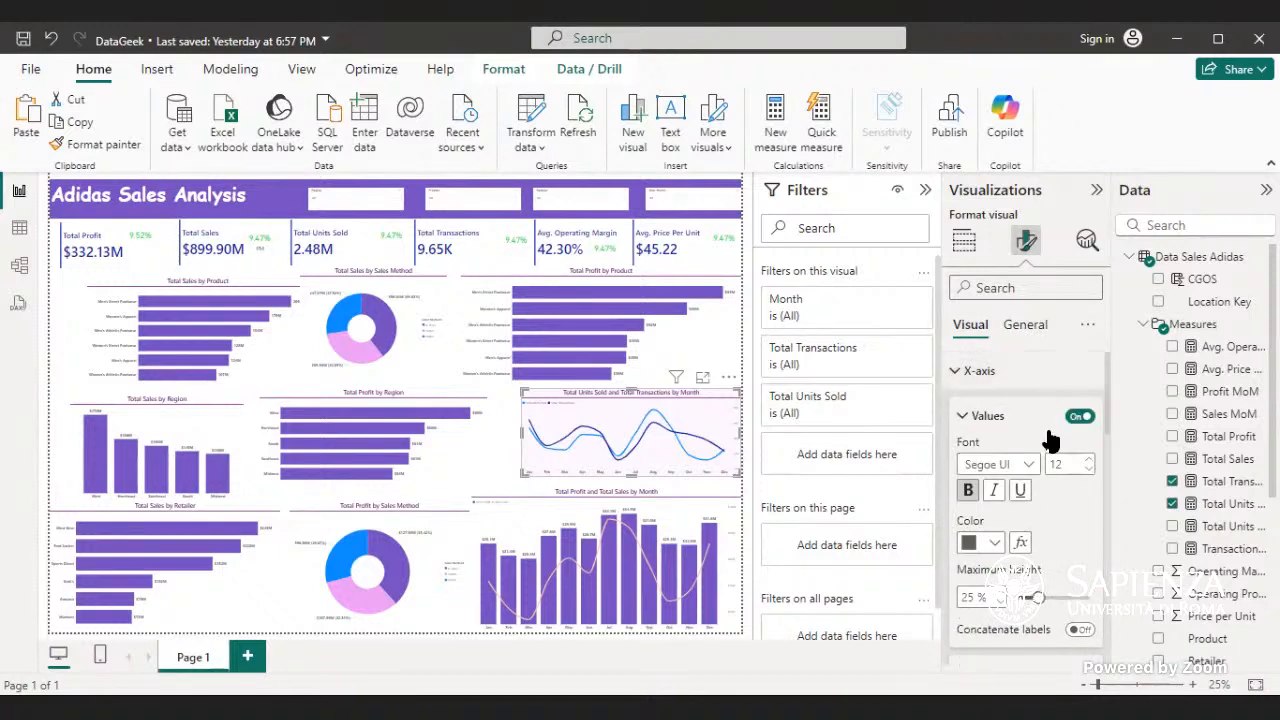
{"action": "left_click", "coordinate": [1079, 417]}
{"action": "left_click", "coordinate": [1079, 417]}
{"action": "left_click", "coordinate": [1020, 380]}
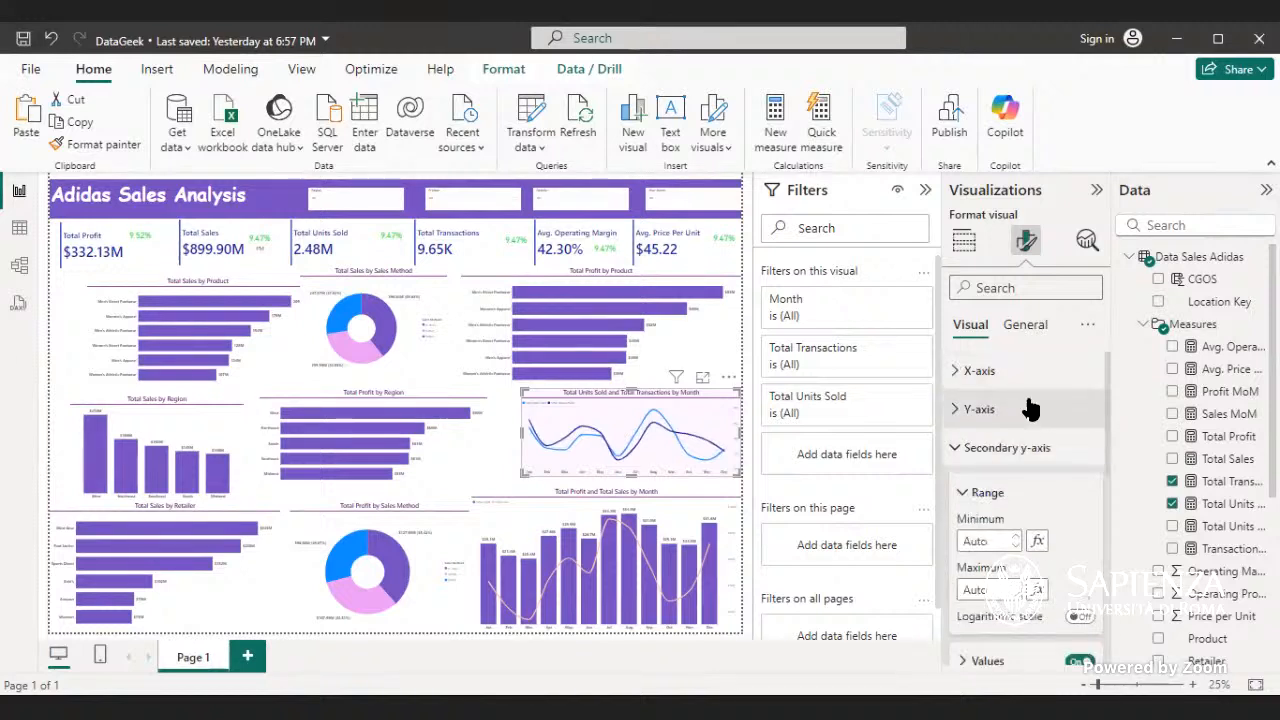
- Turn off the secondary y-axis values of the Total Units Sold and Total Transactions line chart
{"action": "left_click", "coordinate": [1022, 408]}
{"action": "scroll", "coordinate": [1050, 431], "scroll_direction": "down", "scroll_amount": 5}
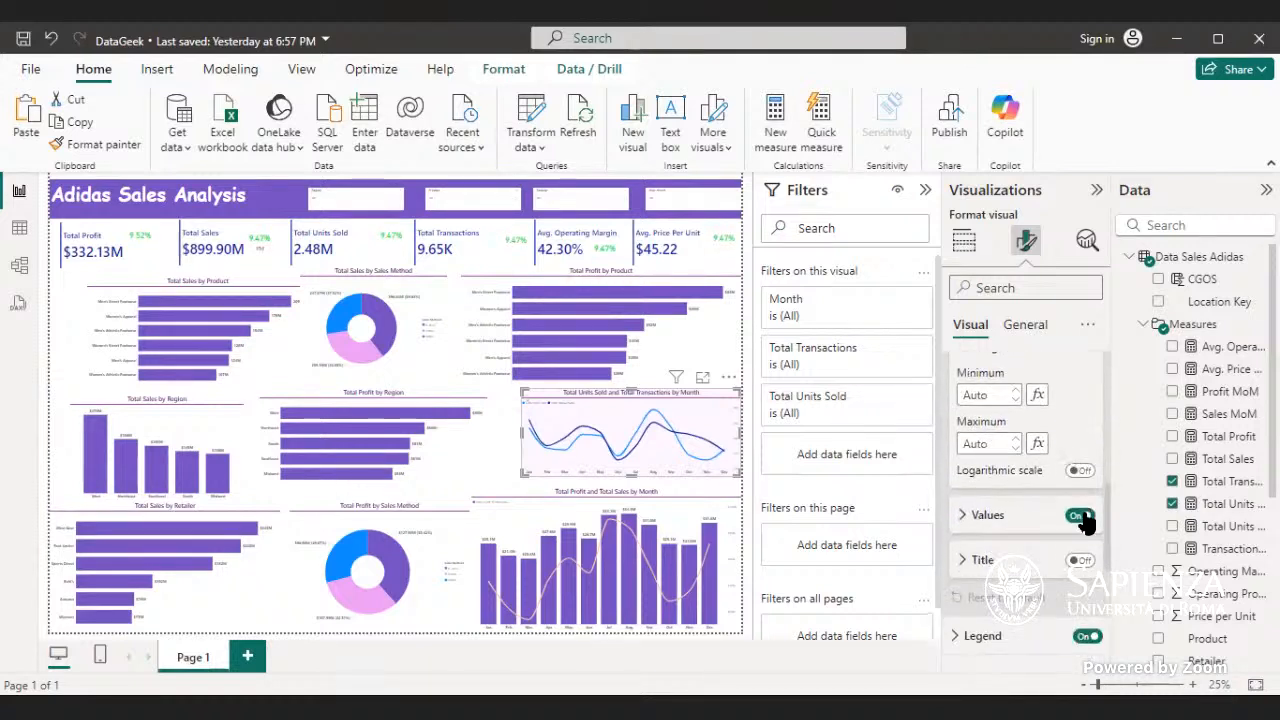
{"action": "left_click", "coordinate": [1080, 516]}
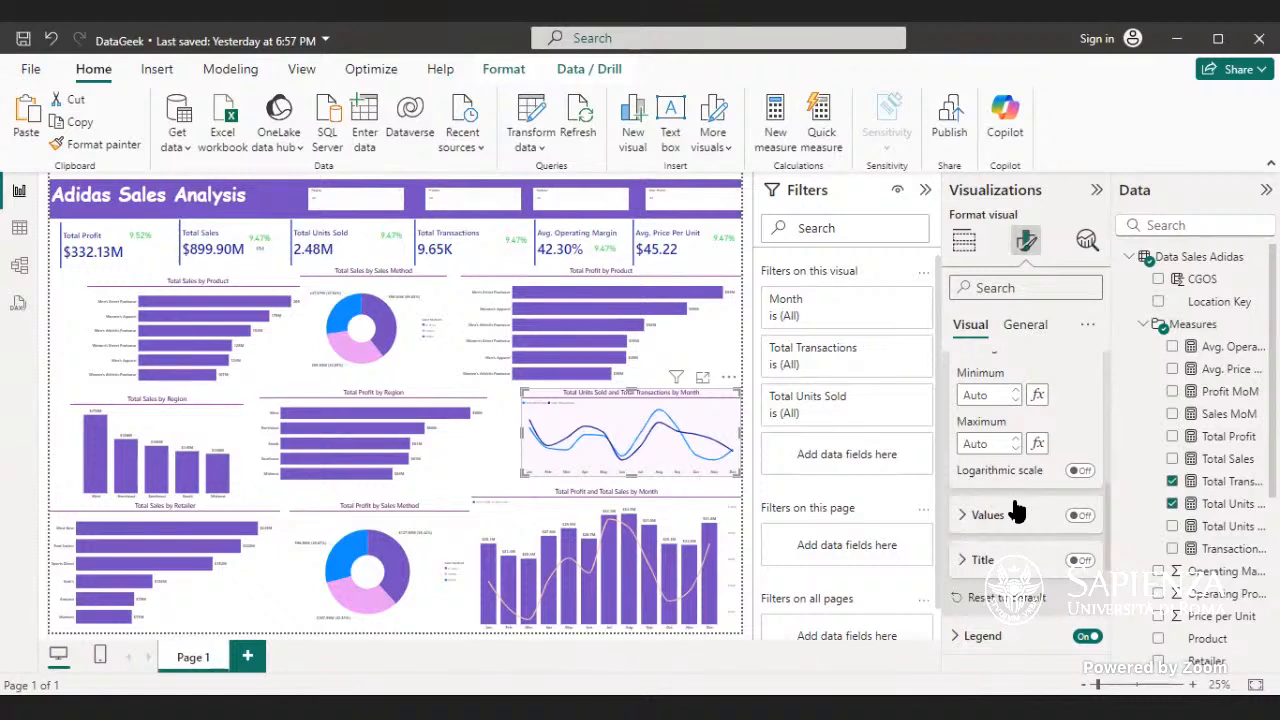
{"action": "scroll", "coordinate": [1014, 500], "scroll_direction": "down", "scroll_amount": 1}
{"action": "scroll", "coordinate": [1018, 508], "scroll_direction": "up", "scroll_amount": 3}
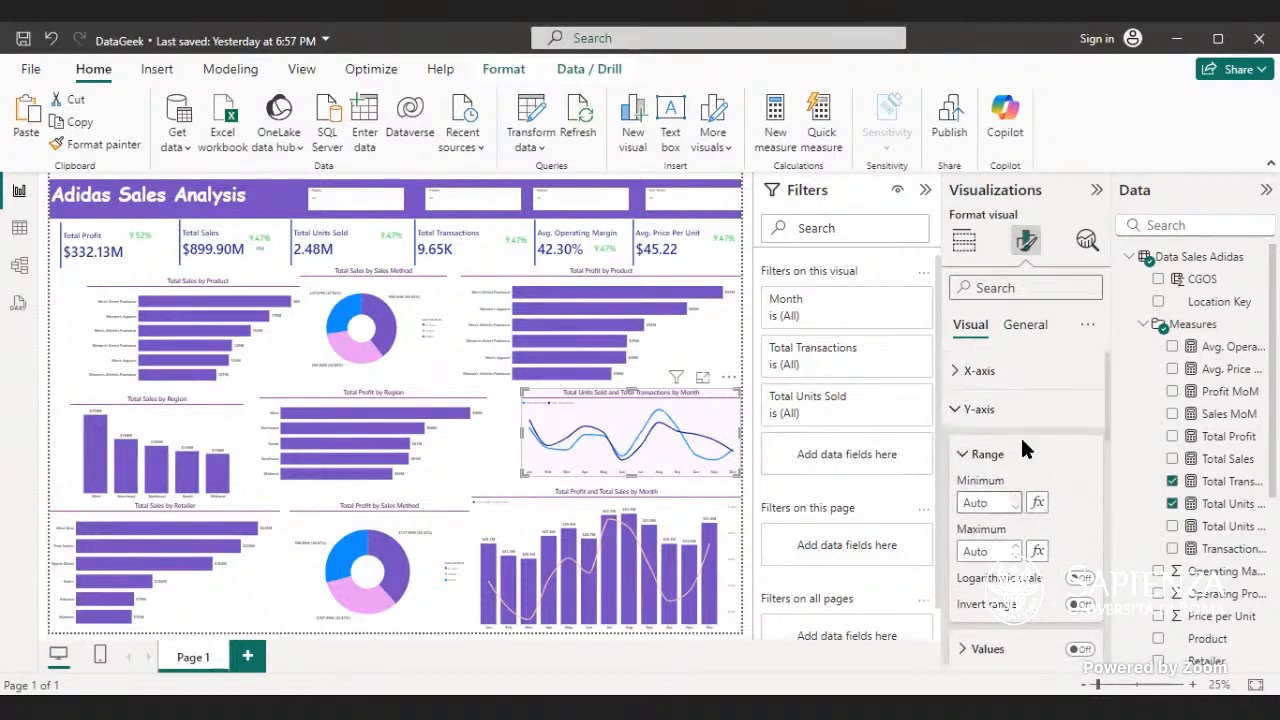
{"action": "left_click", "coordinate": [1026, 409]}
{"action": "left_click", "coordinate": [1030, 458]}
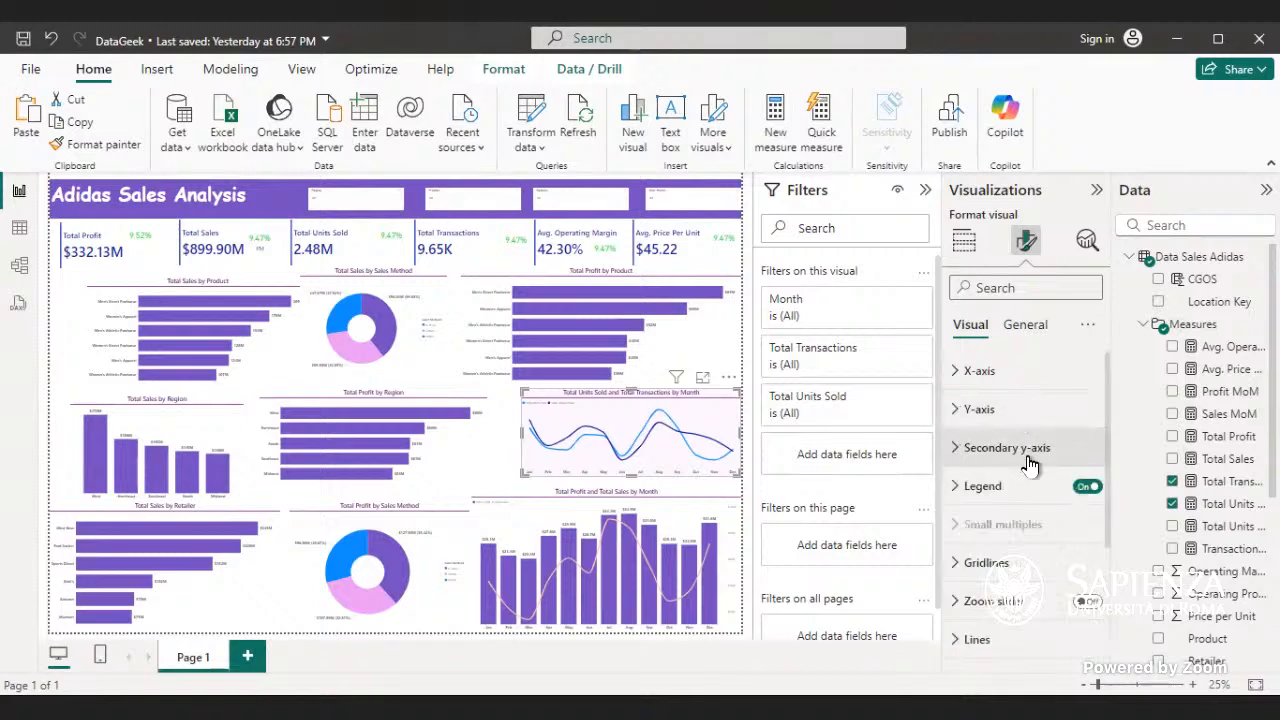
{"action": "scroll", "coordinate": [1024, 567], "scroll_direction": "down", "scroll_amount": 3}
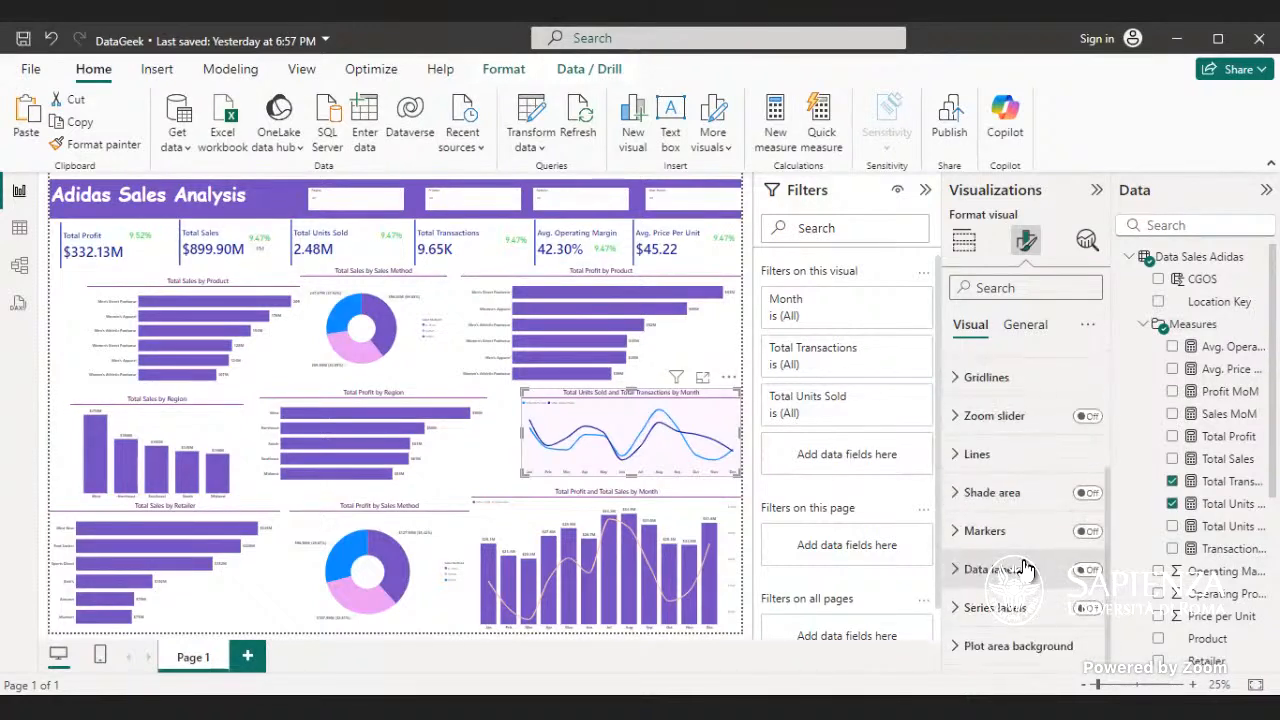
{"action": "scroll", "coordinate": [1015, 580], "scroll_direction": "up", "scroll_amount": 1}
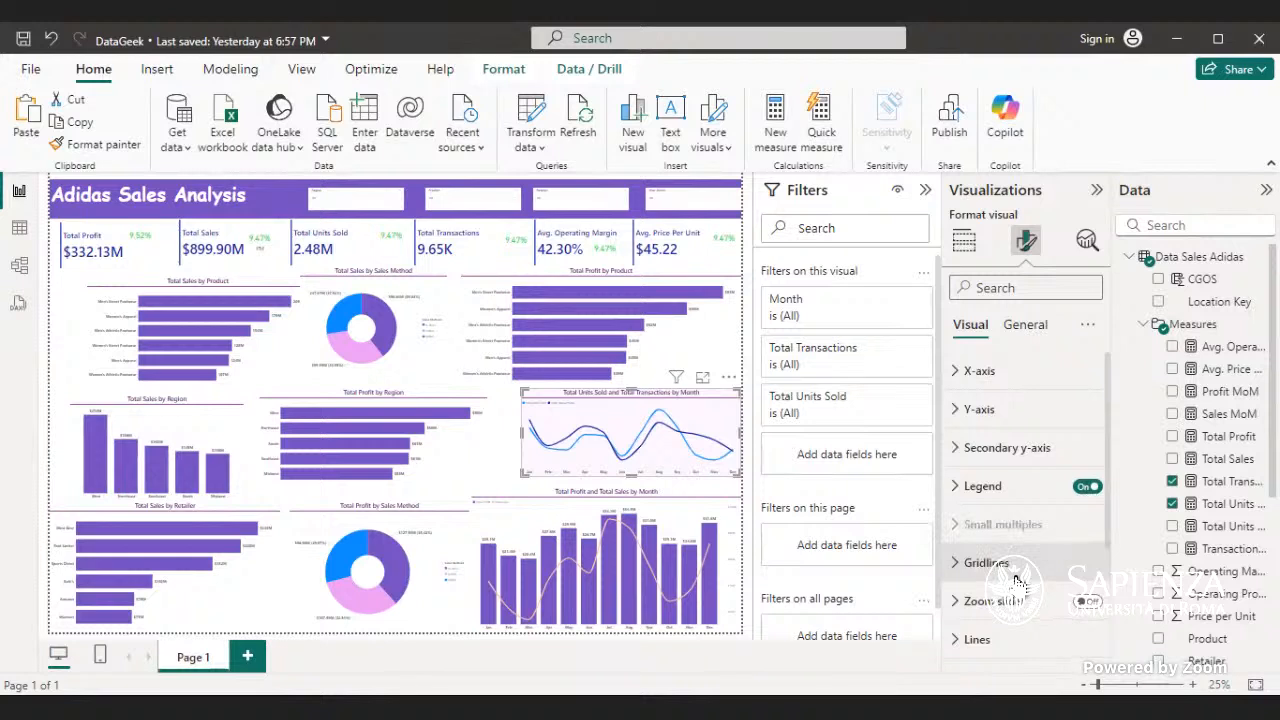
- Set the background color of the Total Units Sold and Total Transactions line chart to white (#FFFFFF)
{"action": "left_click", "coordinate": [1025, 325]}
{"action": "left_click", "coordinate": [1013, 455]}
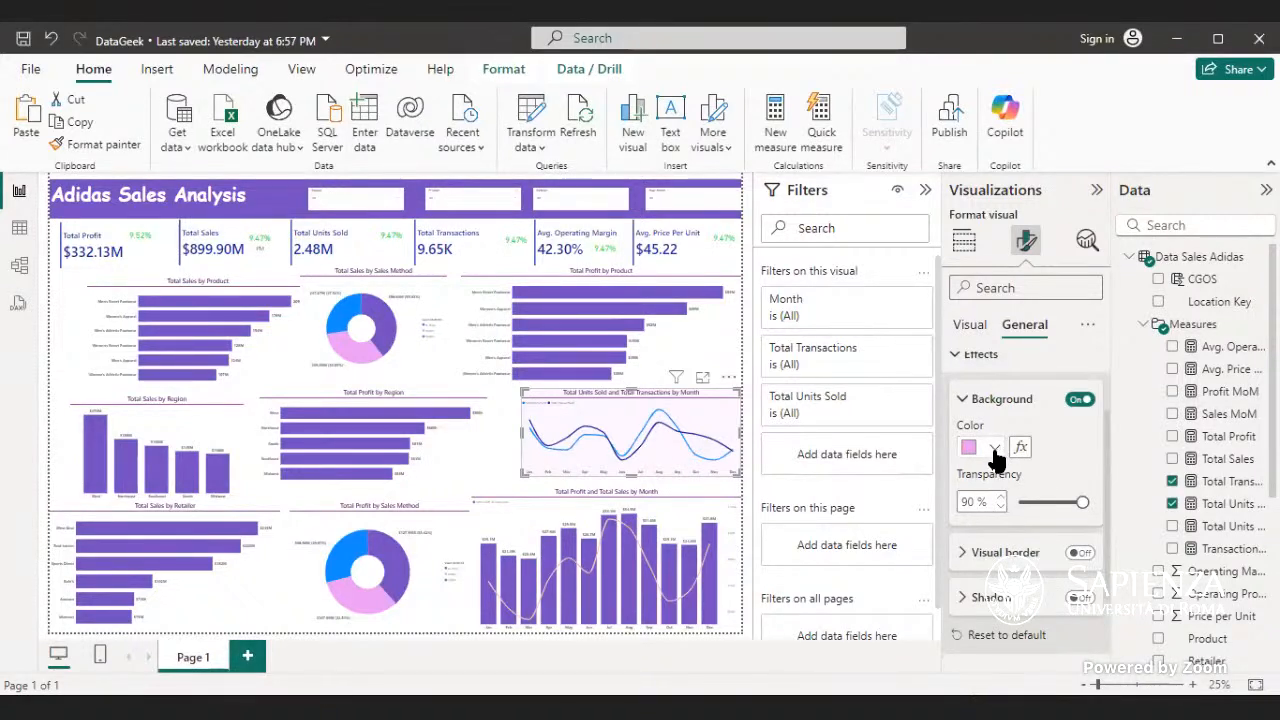
{"action": "left_click", "coordinate": [994, 450]}
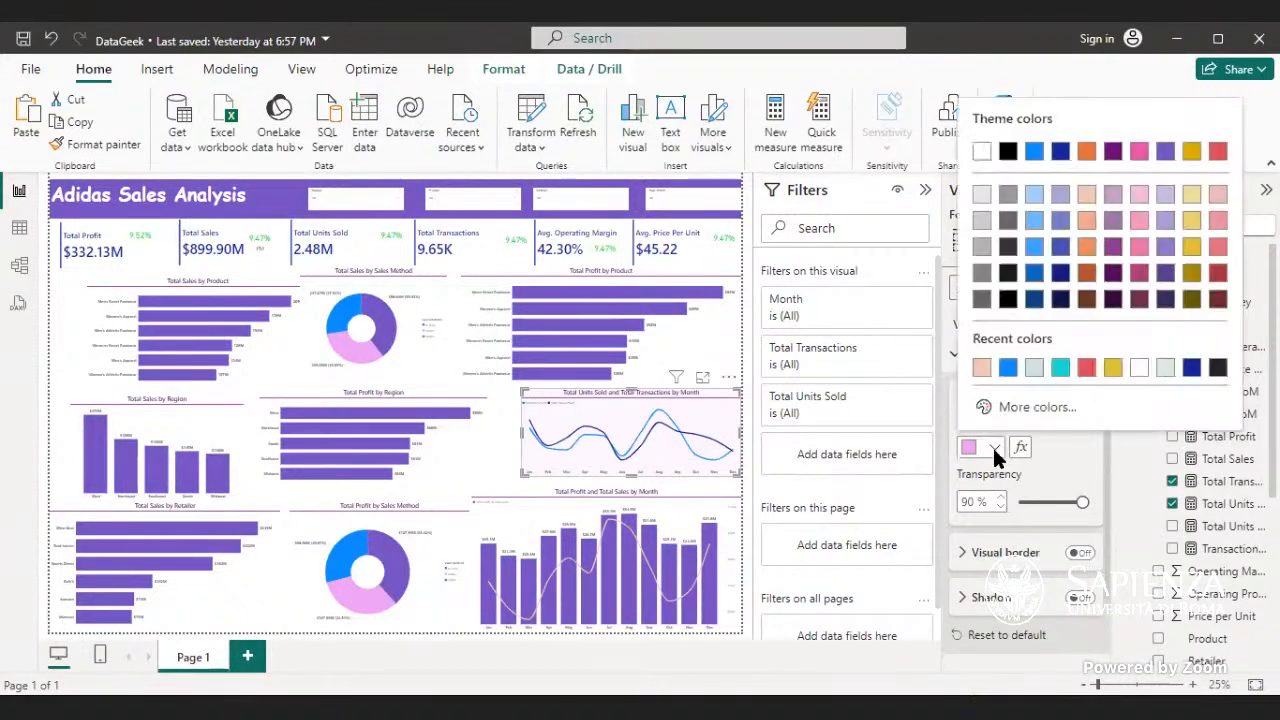
{"action": "left_click", "coordinate": [1139, 368]}
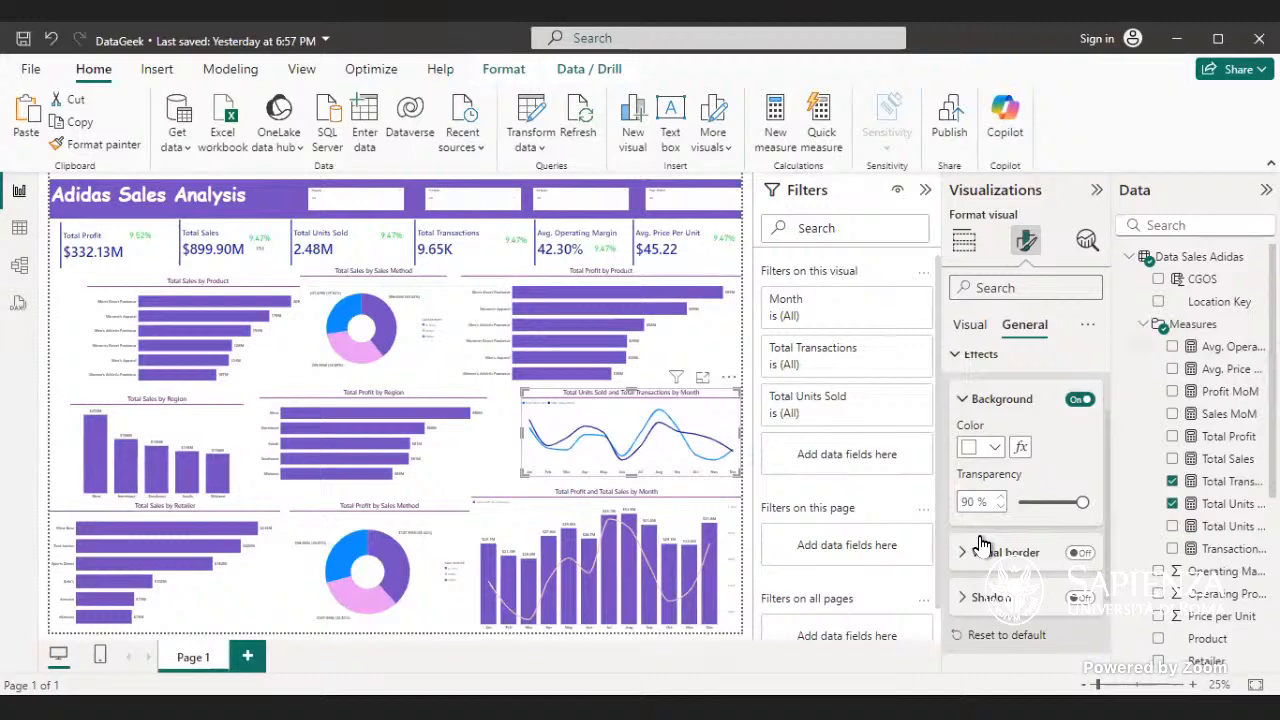
{"action": "scroll", "coordinate": [985, 530], "scroll_direction": "up", "scroll_amount": 2}
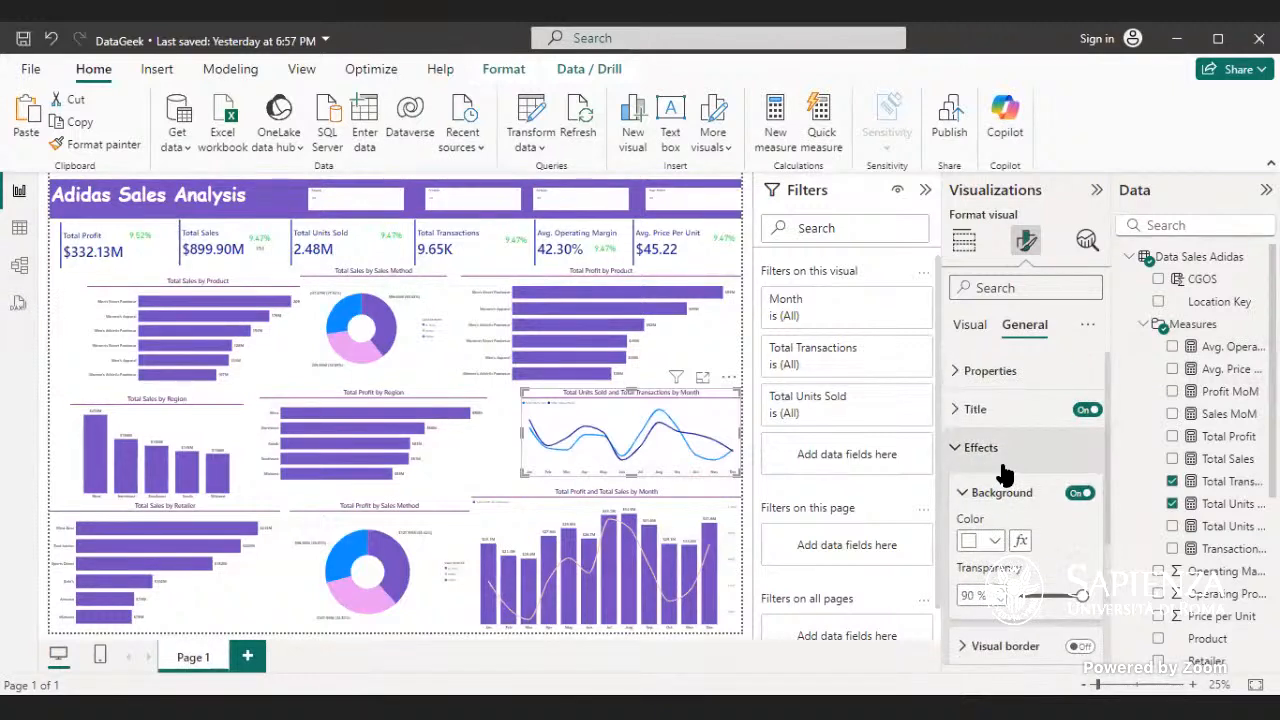
{"action": "left_click", "coordinate": [981, 447]}
- Set the Total Units Sold line color in the Total Units Sold and Total Transactions chart to light pink (#F09EE9)
{"action": "left_click", "coordinate": [970, 324]}
{"action": "left_click", "coordinate": [1000, 410]}
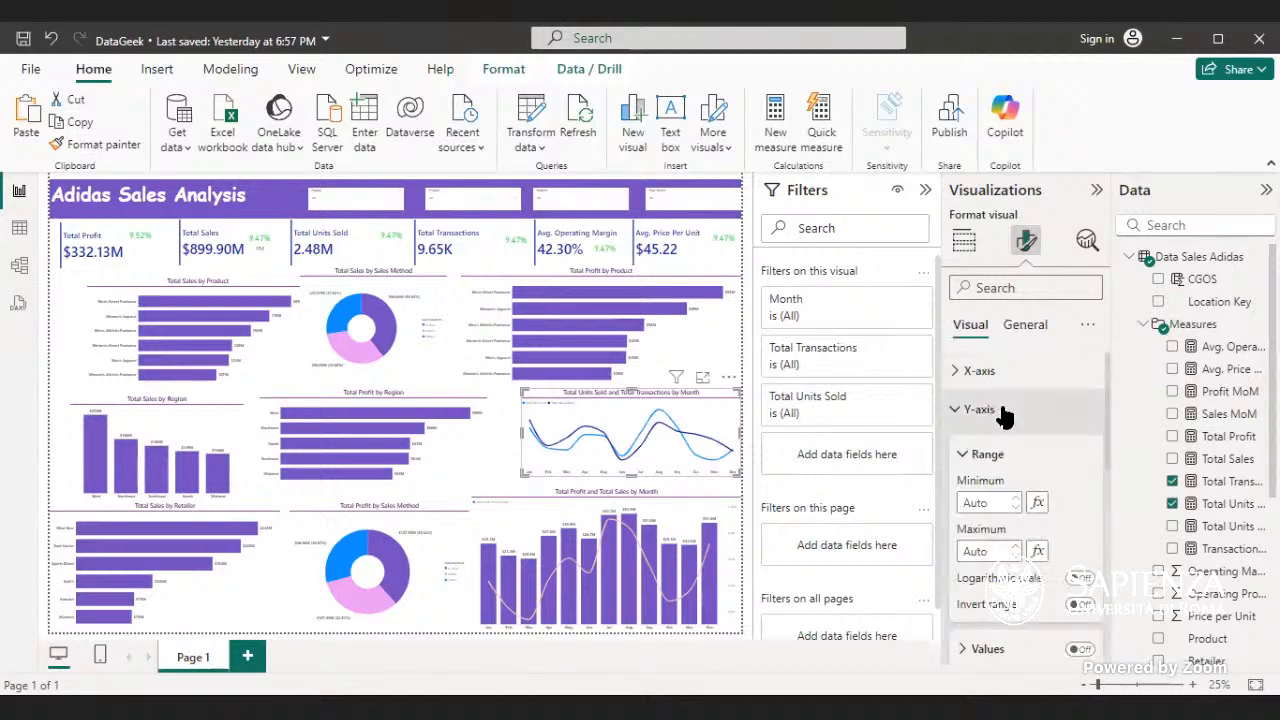
{"action": "scroll", "coordinate": [1035, 465], "scroll_direction": "down", "scroll_amount": 6}
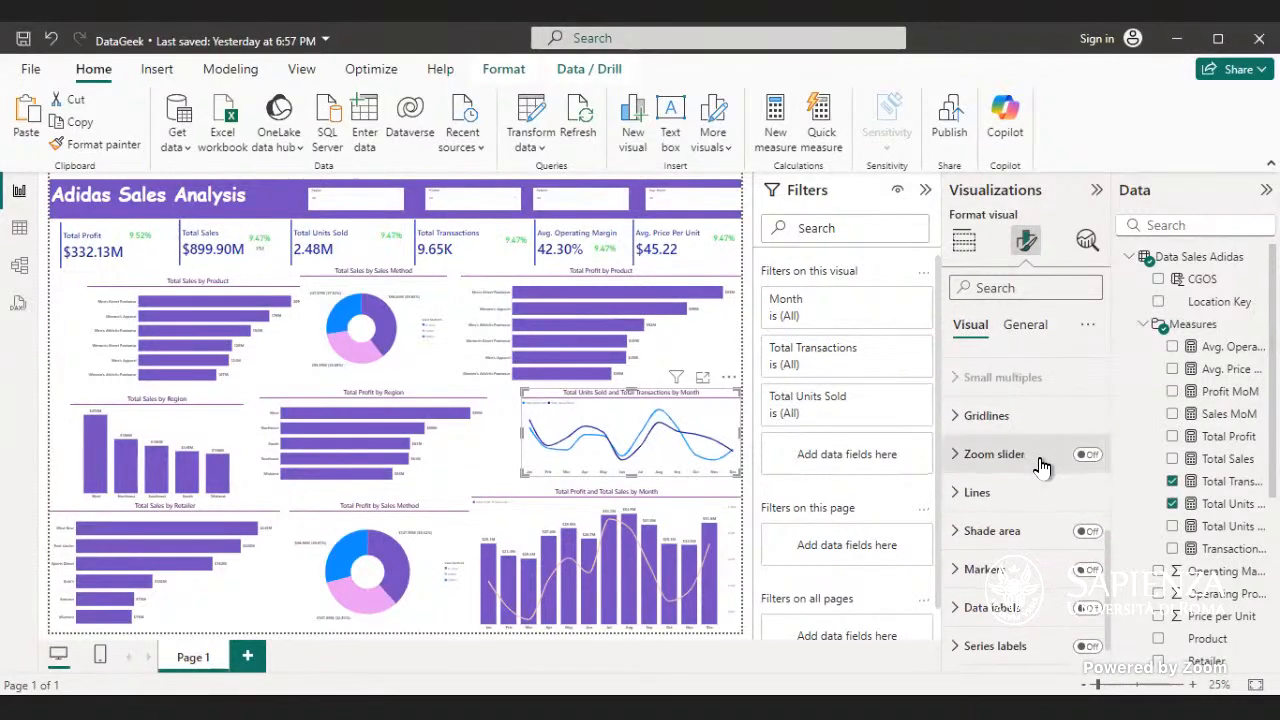
{"action": "left_click", "coordinate": [1043, 494]}
{"action": "scroll", "coordinate": [1046, 480], "scroll_direction": "down", "scroll_amount": 3}
{"action": "scroll", "coordinate": [1048, 485], "scroll_direction": "down", "scroll_amount": 3}
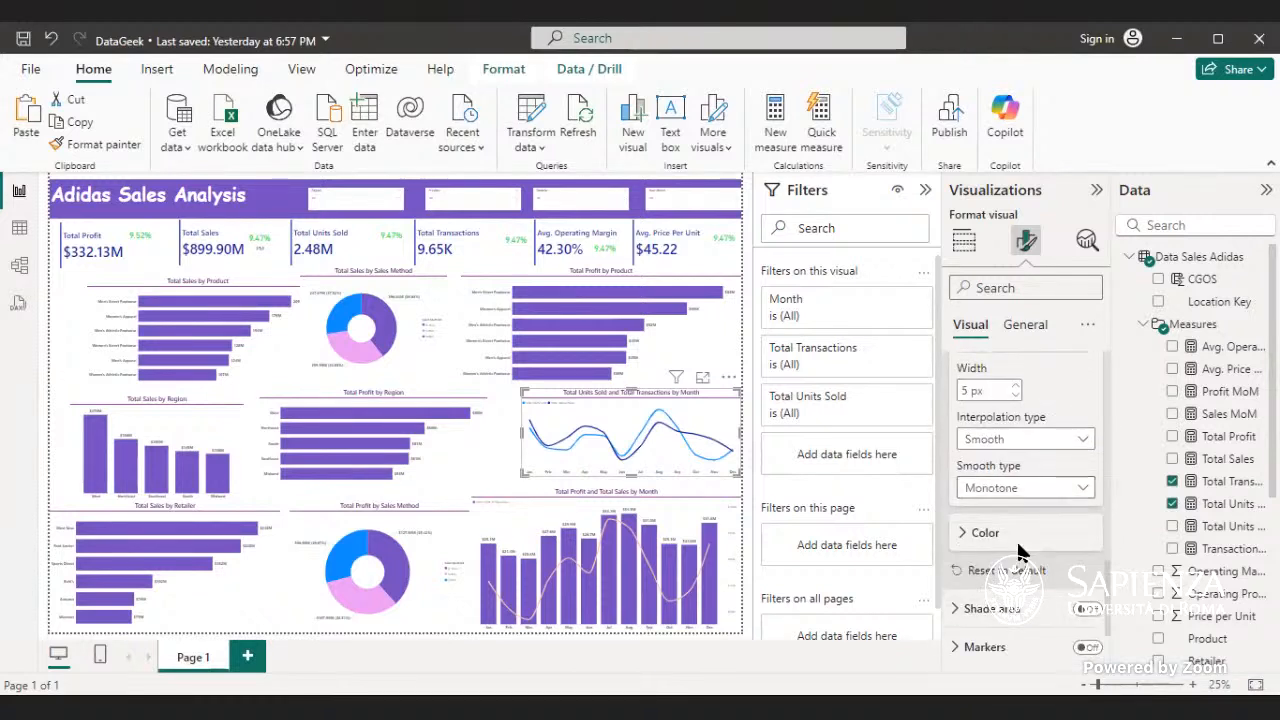
{"action": "left_click", "coordinate": [972, 534]}
{"action": "scroll", "coordinate": [980, 520], "scroll_direction": "down", "scroll_amount": 3}
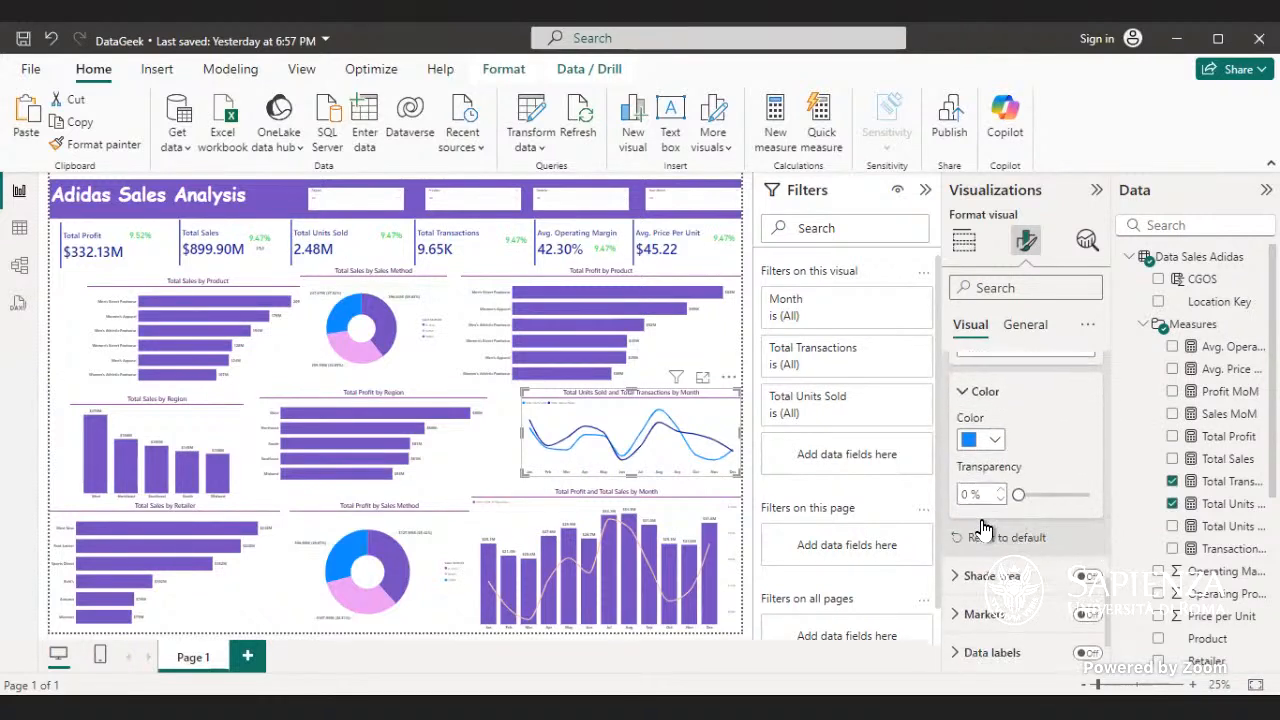
{"action": "left_click", "coordinate": [986, 392]}
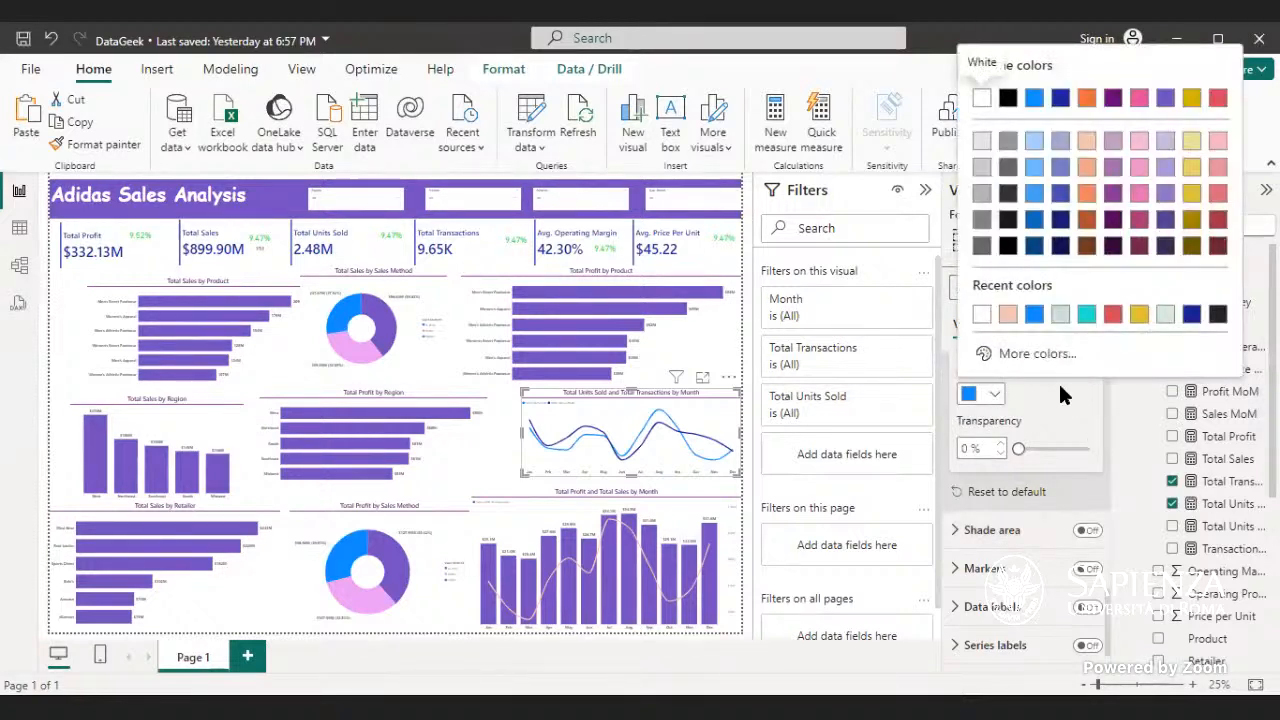
{"action": "left_click", "coordinate": [1050, 353]}
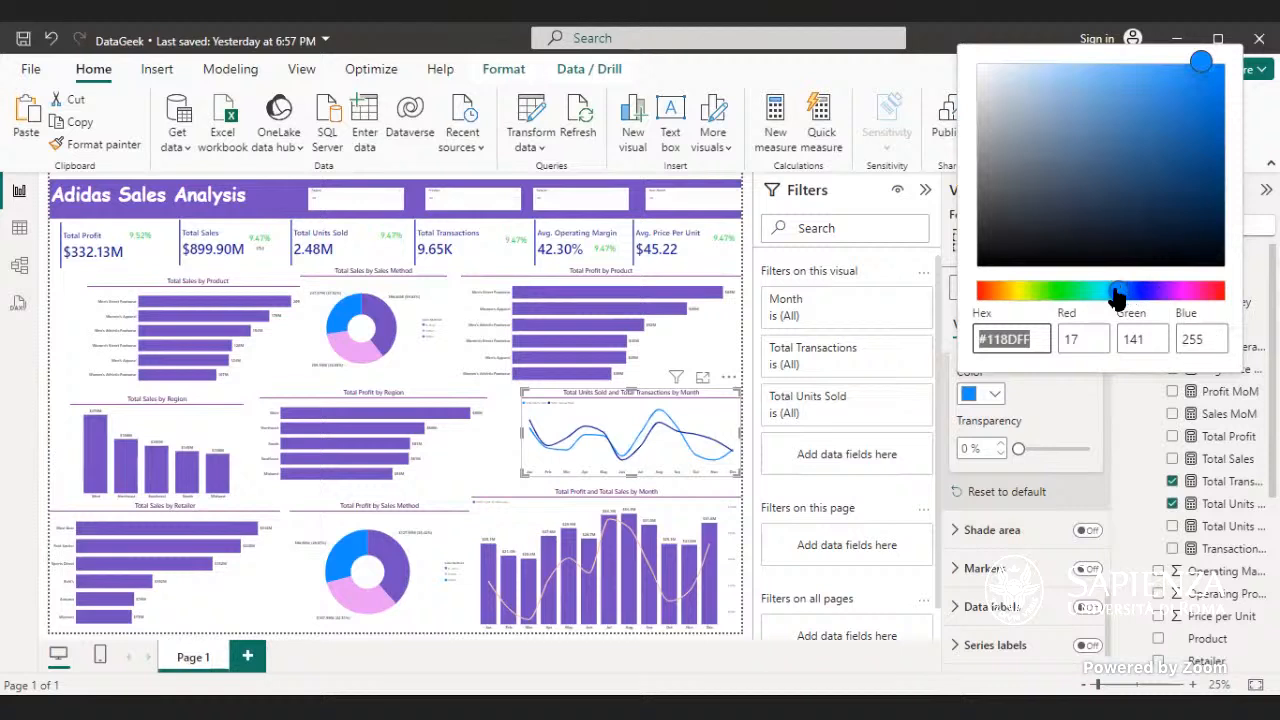
{"action": "left_click", "coordinate": [1130, 291]}
{"action": "left_click_drag", "start_coordinate": [1160, 302], "coordinate": [1186, 314]}
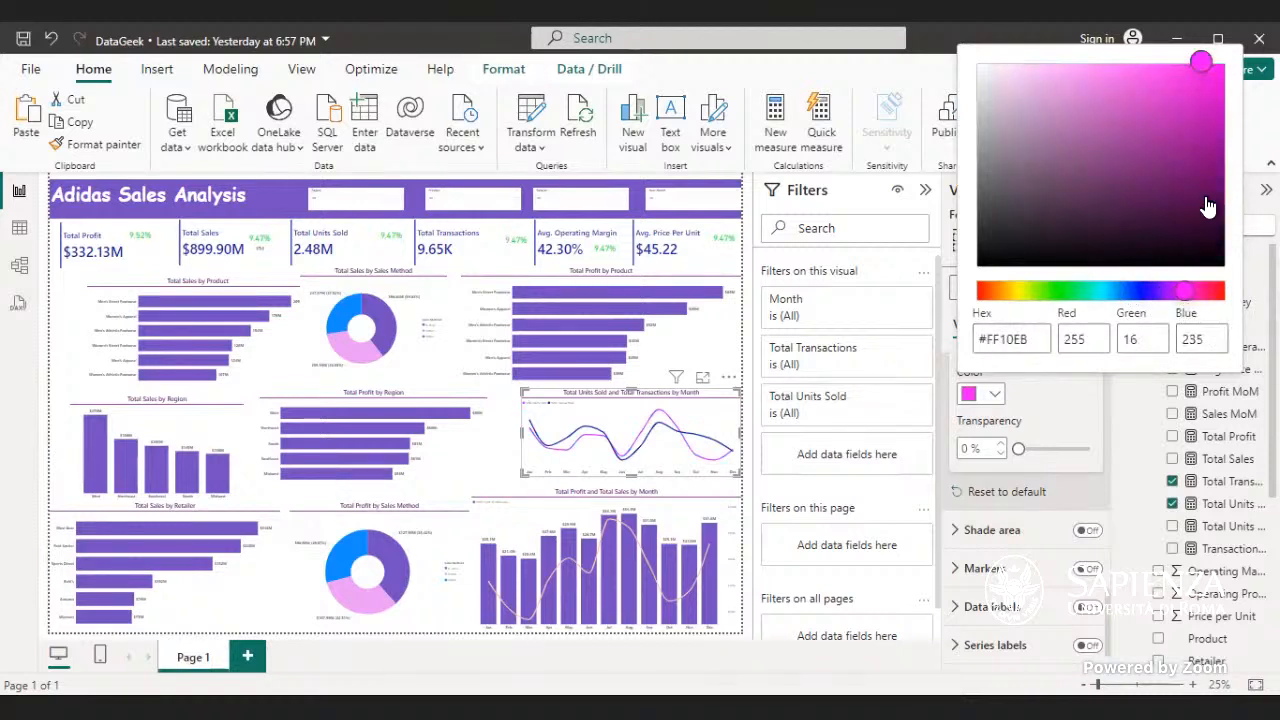
{"action": "left_click_drag", "start_coordinate": [1196, 60], "coordinate": [1016, 79]}
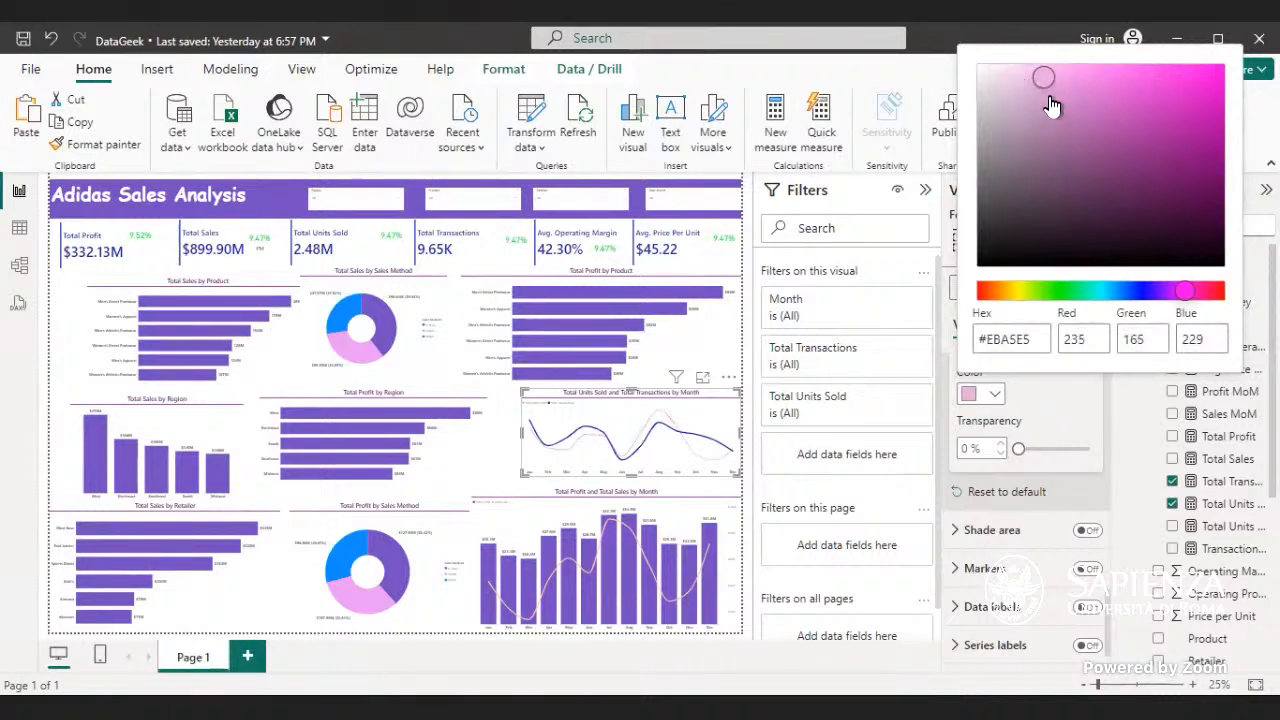
{"action": "left_click", "coordinate": [1058, 78]}
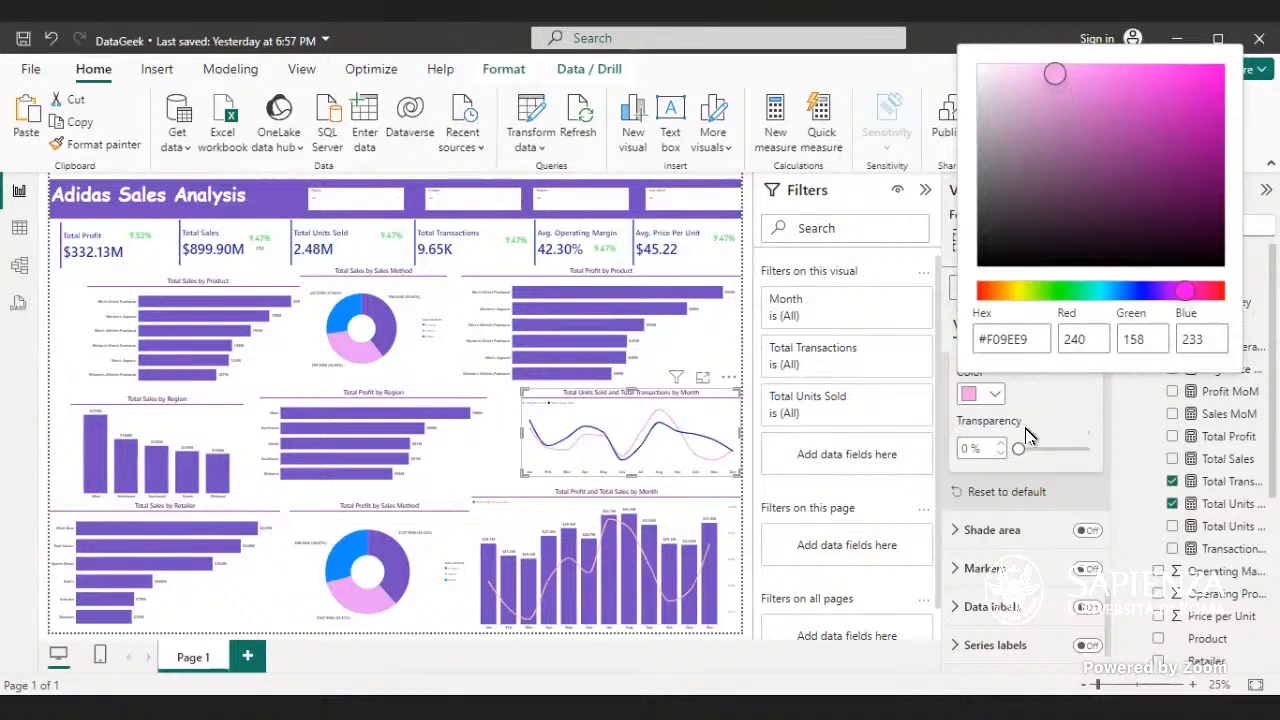
{"action": "left_click", "coordinate": [997, 447]}
- Examine the secondary y-axis and line color settings of the Total Units Sold and Total Transactions line chart
{"action": "scroll", "coordinate": [1008, 460], "scroll_direction": "up", "scroll_amount": 2}
{"action": "left_click", "coordinate": [972, 532]}
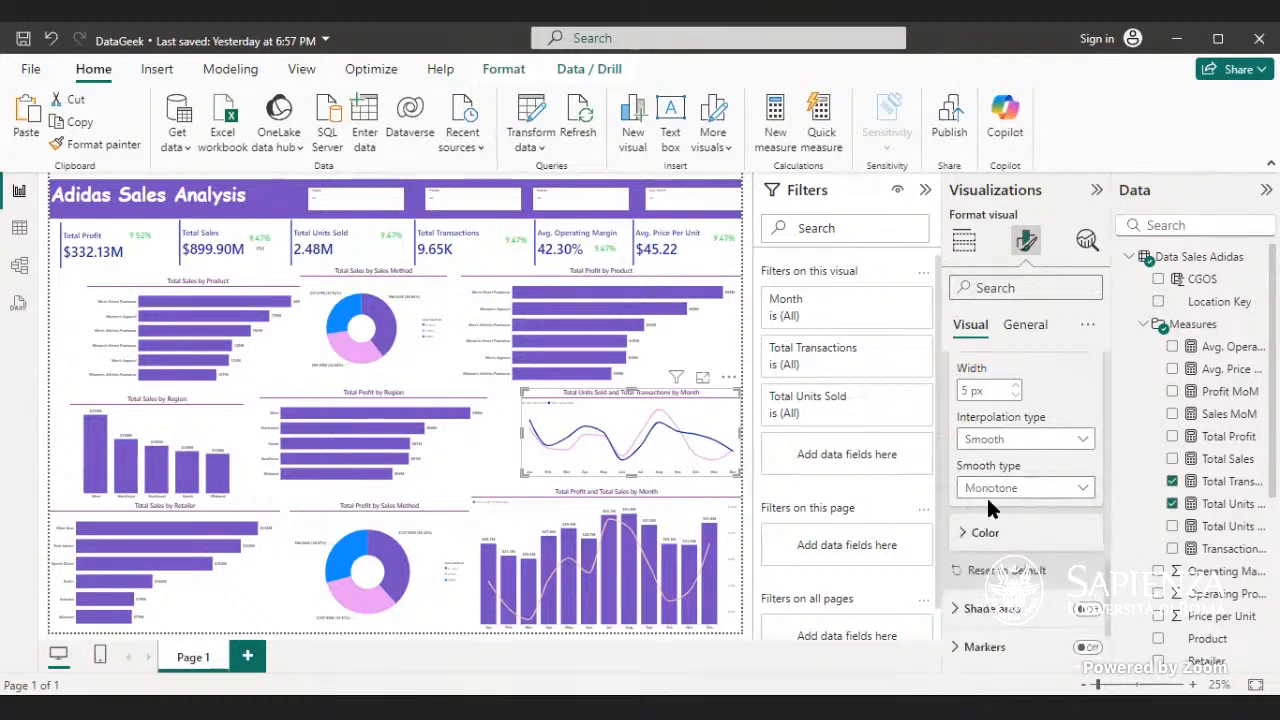
{"action": "scroll", "coordinate": [986, 497], "scroll_direction": "up", "scroll_amount": 1}
{"action": "scroll", "coordinate": [1012, 443], "scroll_direction": "up", "scroll_amount": 3}
{"action": "left_click", "coordinate": [975, 525]}
{"action": "scroll", "coordinate": [1010, 470], "scroll_direction": "up", "scroll_amount": 6}
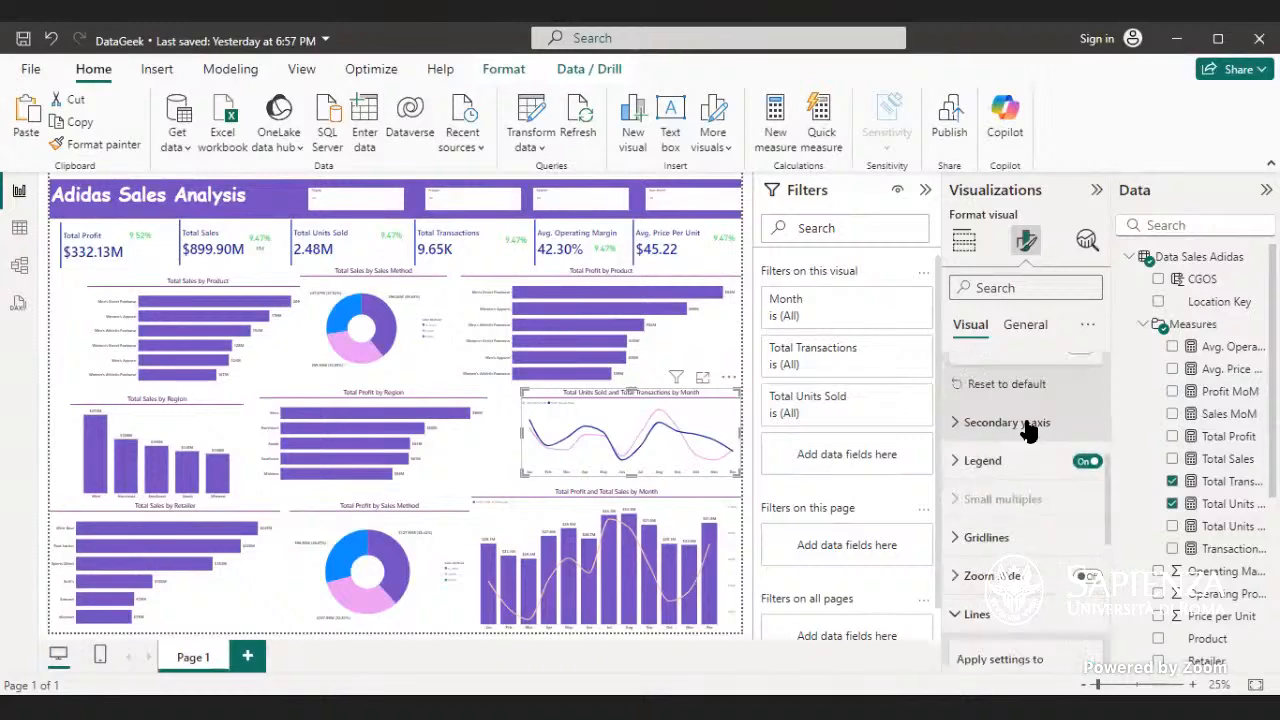
{"action": "left_click", "coordinate": [1010, 537]}
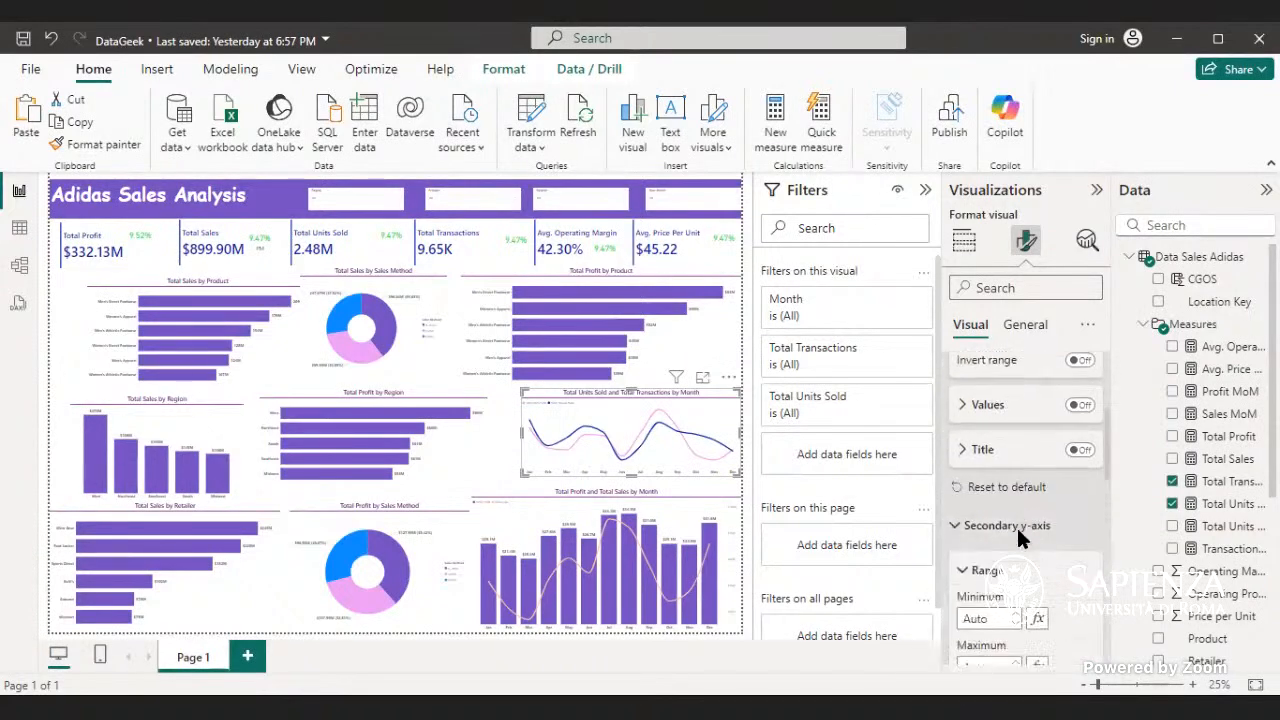
{"action": "scroll", "coordinate": [1020, 530], "scroll_direction": "down", "scroll_amount": 3}
{"action": "scroll", "coordinate": [1022, 526], "scroll_direction": "down", "scroll_amount": 3}
{"action": "scroll", "coordinate": [1025, 510], "scroll_direction": "down", "scroll_amount": 3}
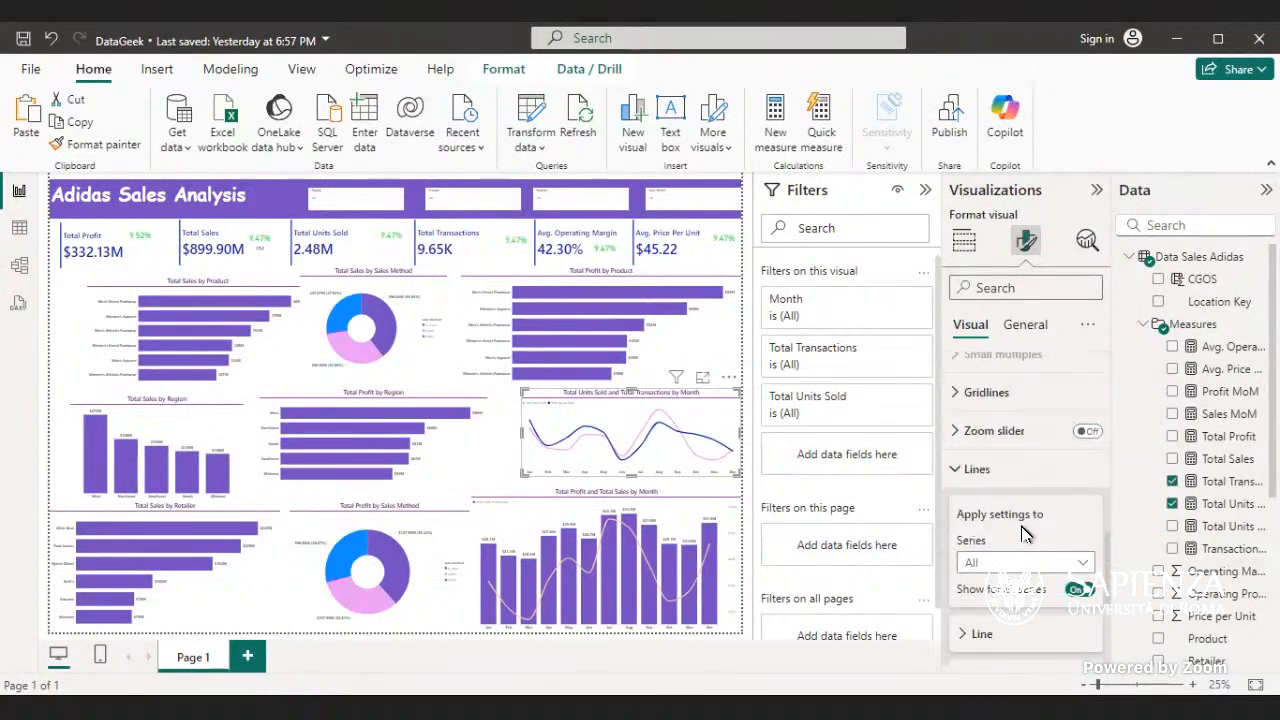
{"action": "left_click", "coordinate": [1030, 485]}
{"action": "left_click", "coordinate": [1034, 479]}
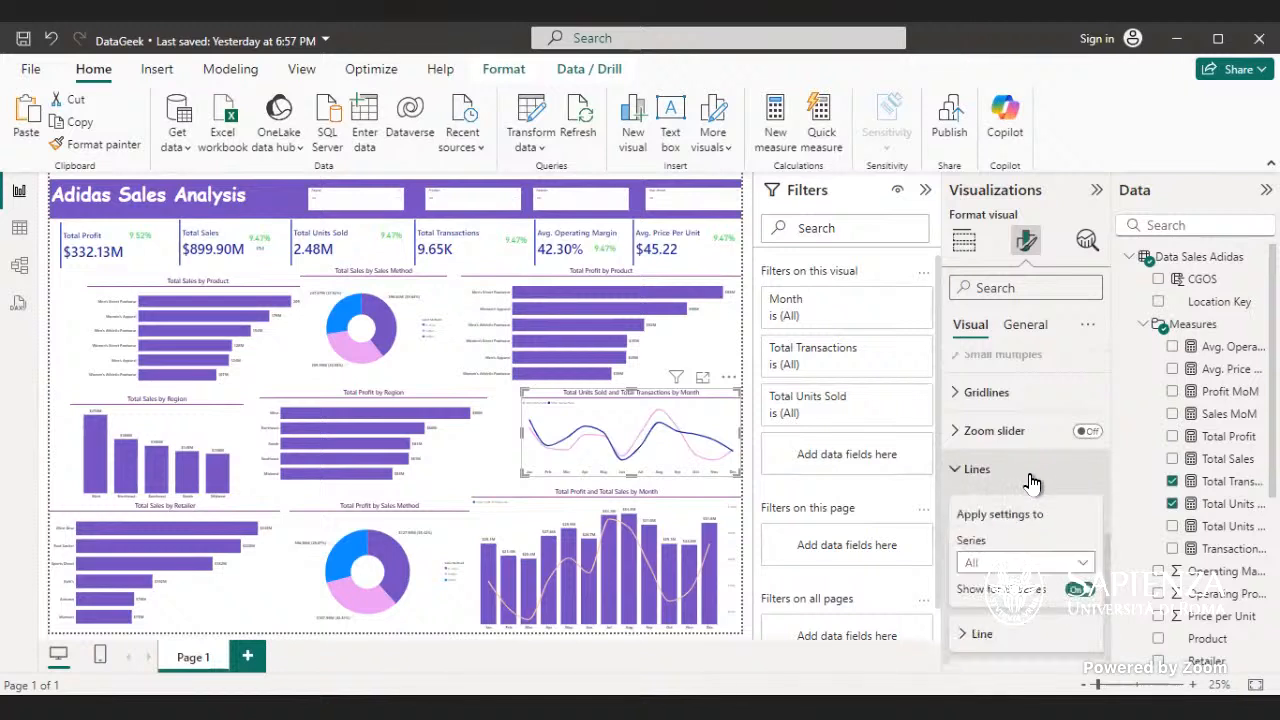
{"action": "scroll", "coordinate": [1032, 486], "scroll_direction": "down", "scroll_amount": 2}
{"action": "left_click", "coordinate": [1010, 491]}
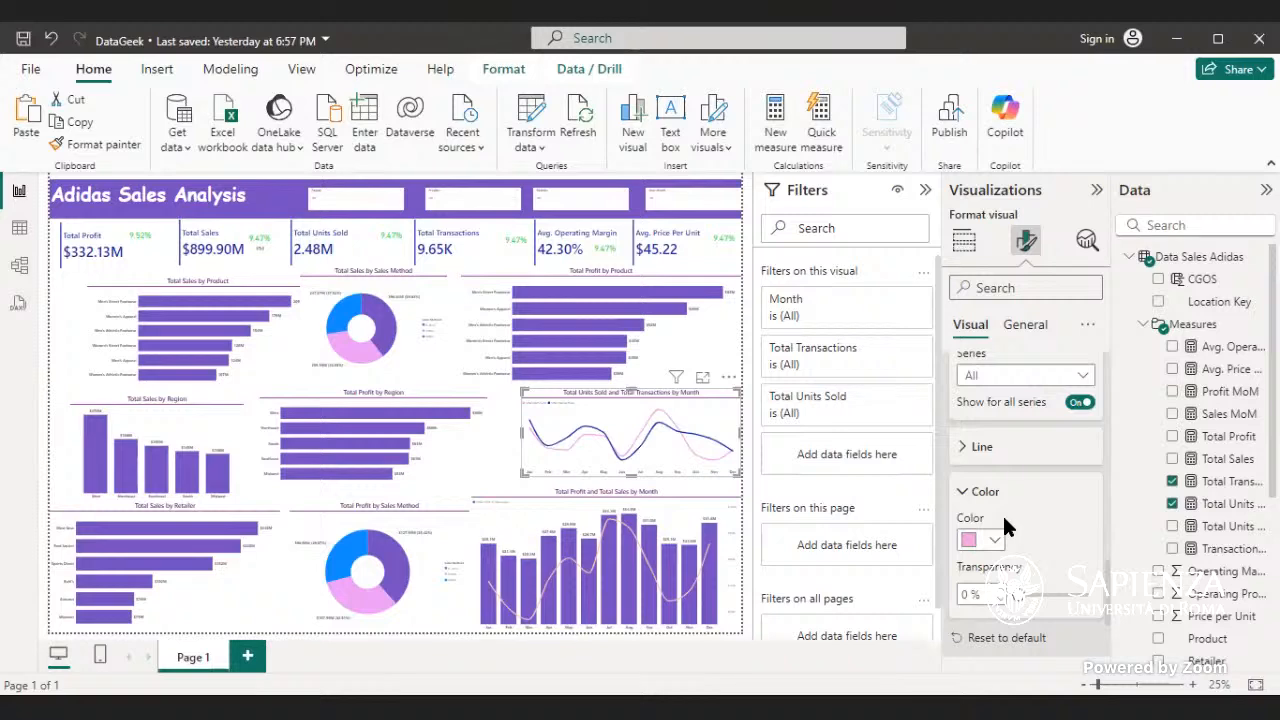
{"action": "scroll", "coordinate": [1016, 462], "scroll_direction": "up", "scroll_amount": 1}
{"action": "scroll", "coordinate": [1016, 450], "scroll_direction": "up", "scroll_amount": 5}
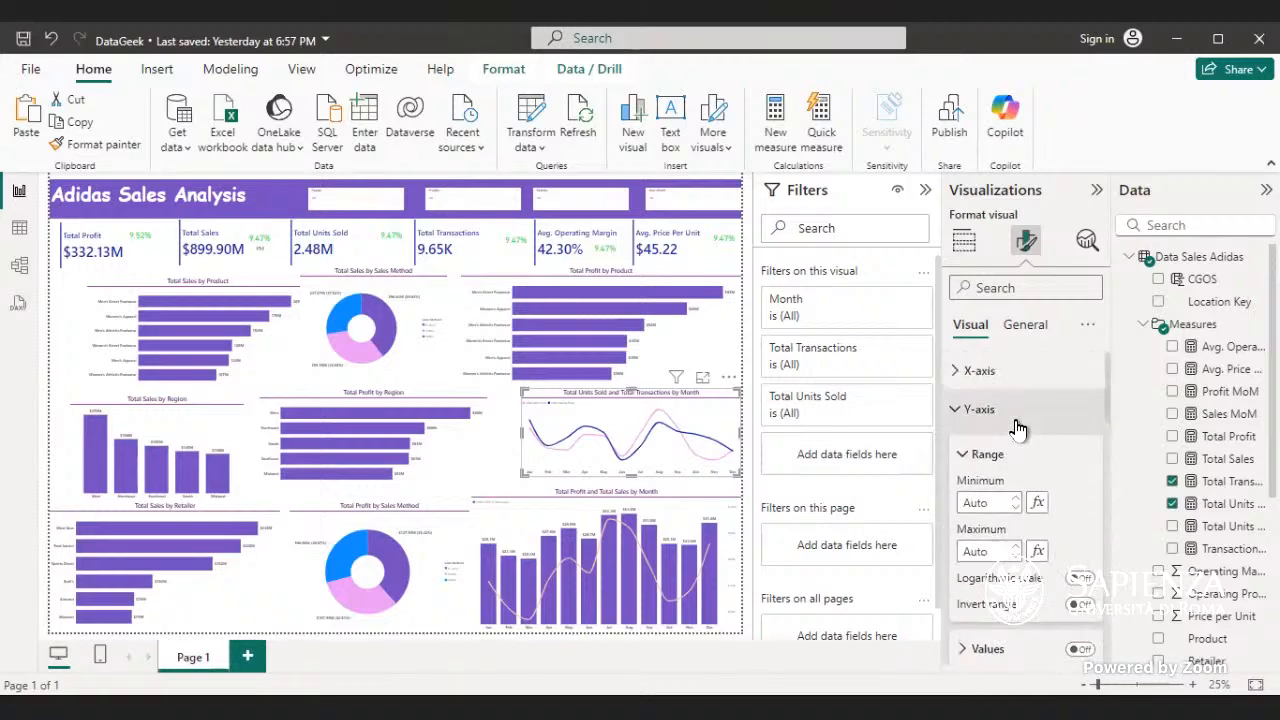
- Review the Y-axis range and the line settings of the Total Units Sold and Total Transactions chart
{"action": "left_click", "coordinate": [1016, 424]}
{"action": "left_click", "coordinate": [1022, 448]}
{"action": "left_click", "coordinate": [1022, 448]}
{"action": "scroll", "coordinate": [1027, 419], "scroll_direction": "down", "scroll_amount": 2}
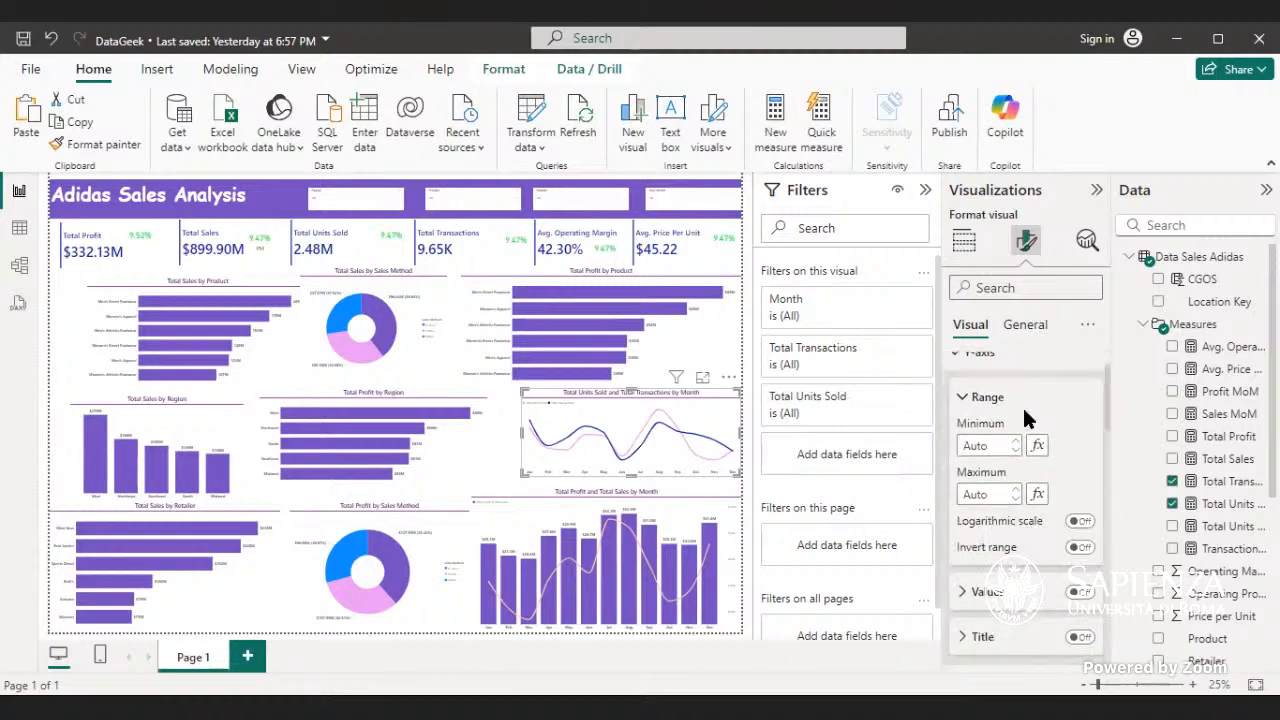
{"action": "scroll", "coordinate": [1027, 420], "scroll_direction": "up", "scroll_amount": 1}
{"action": "scroll", "coordinate": [1027, 420], "scroll_direction": "down", "scroll_amount": 3}
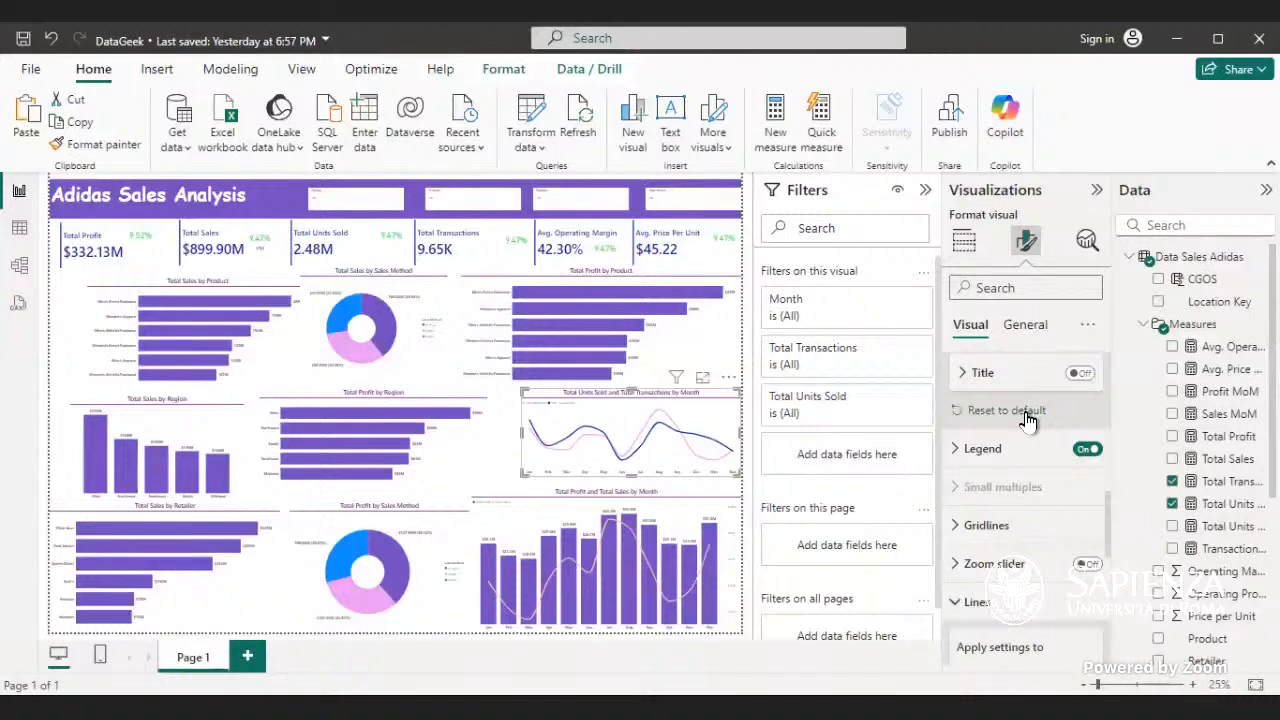
{"action": "left_click", "coordinate": [1003, 605]}
{"action": "scroll", "coordinate": [1005, 590], "scroll_direction": "down", "scroll_amount": 2}
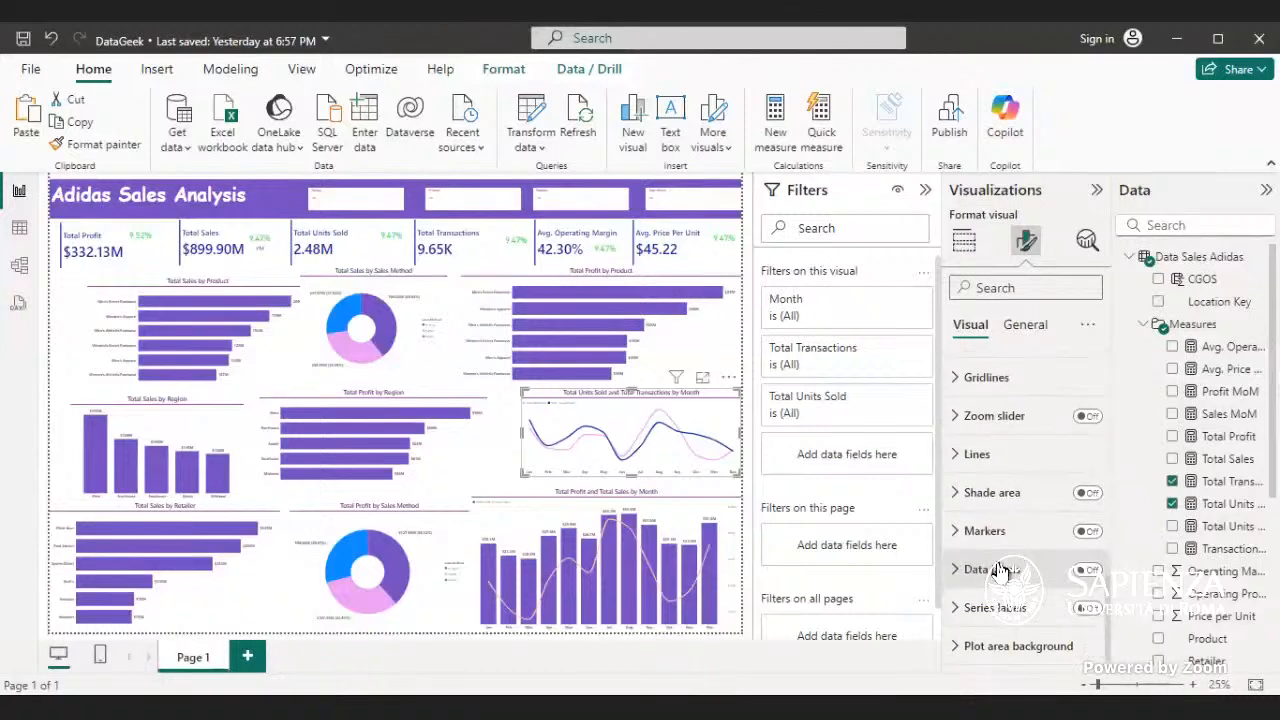
{"action": "left_click", "coordinate": [1002, 457]}
{"action": "scroll", "coordinate": [992, 474], "scroll_direction": "down", "scroll_amount": 3}
{"action": "scroll", "coordinate": [992, 470], "scroll_direction": "down", "scroll_amount": 2}
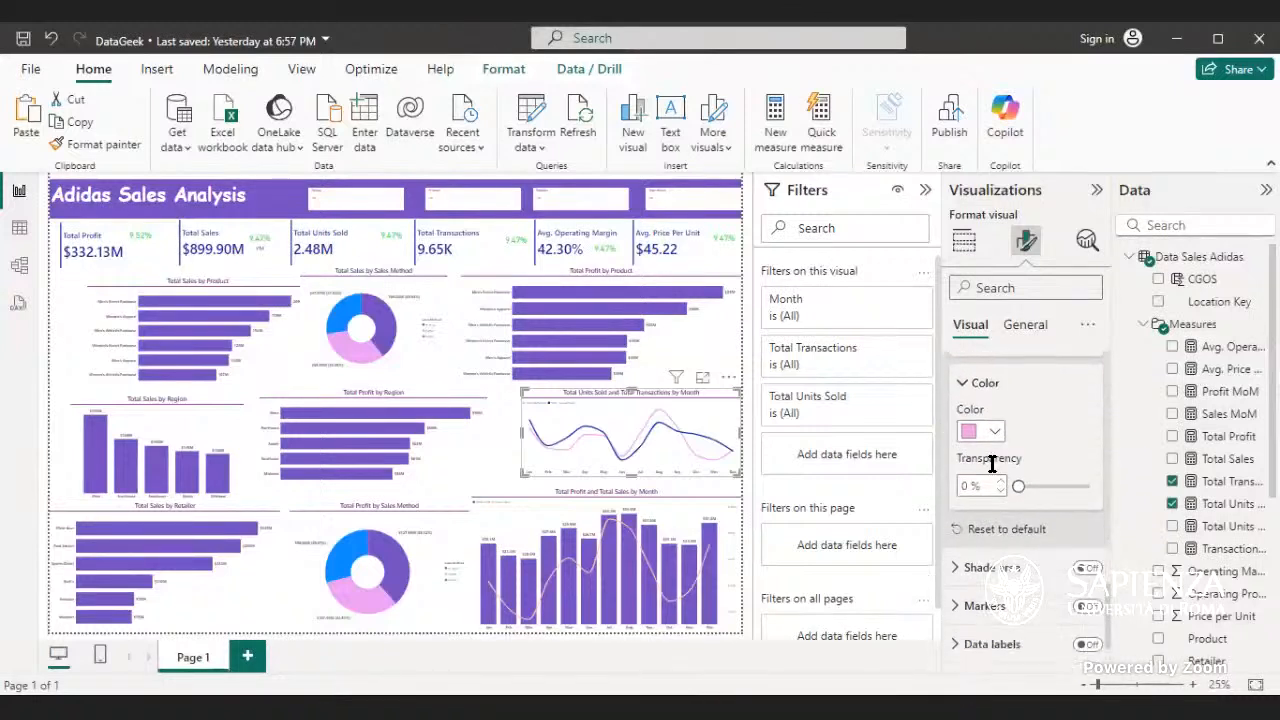
{"action": "scroll", "coordinate": [980, 415], "scroll_direction": "up", "scroll_amount": 2}
{"action": "scroll", "coordinate": [980, 415], "scroll_direction": "up", "scroll_amount": 2}
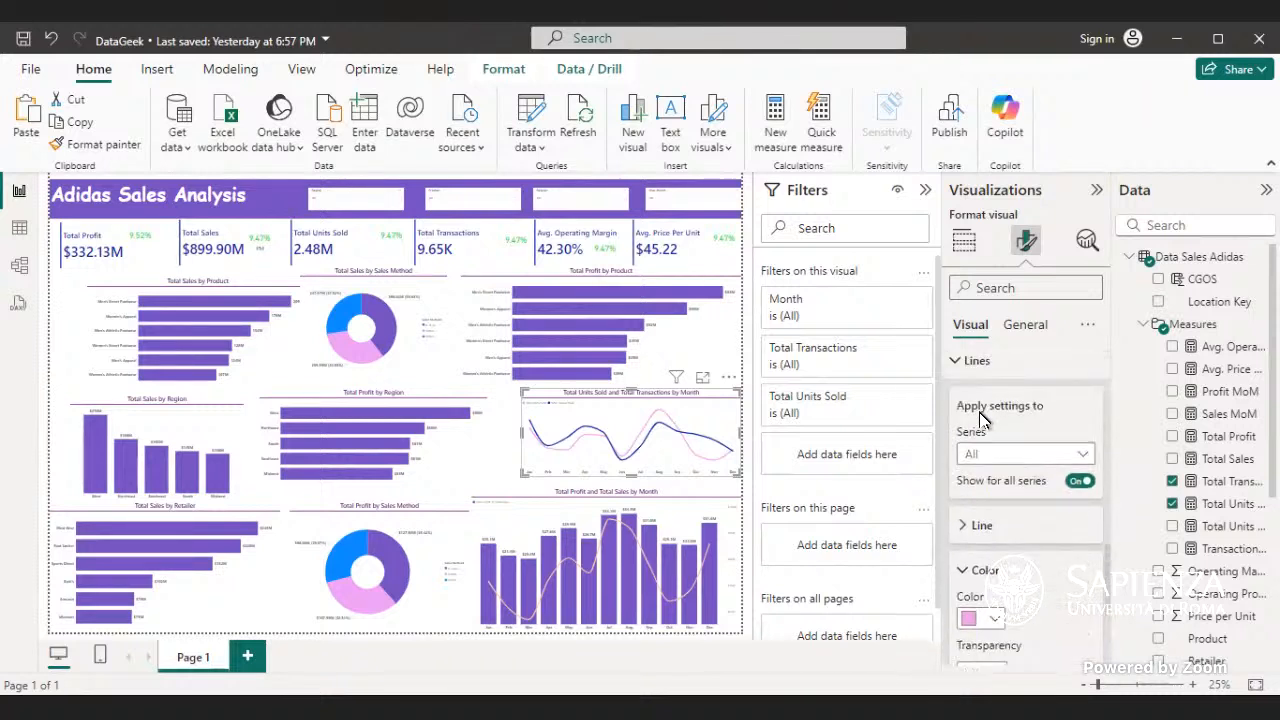
- Try limiting the line settings to the Total Units Sold series and return them to all series
{"action": "left_click", "coordinate": [1081, 455]}
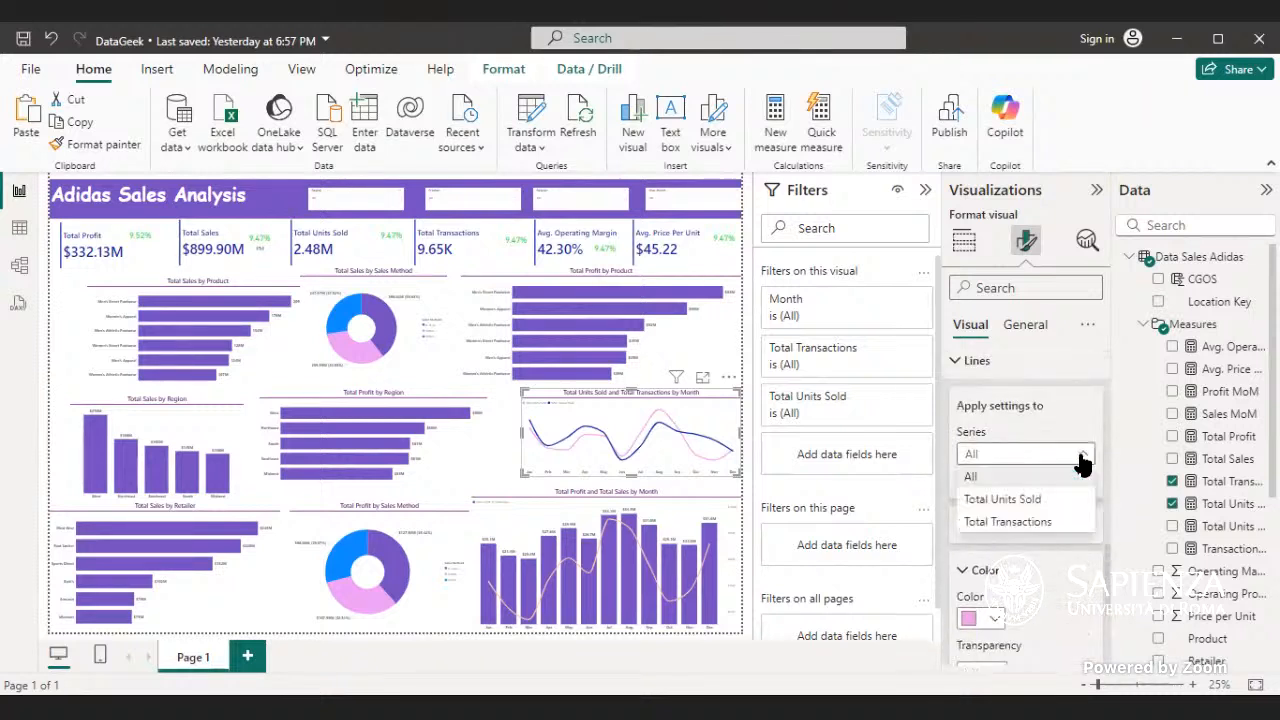
{"action": "left_click", "coordinate": [1018, 499]}
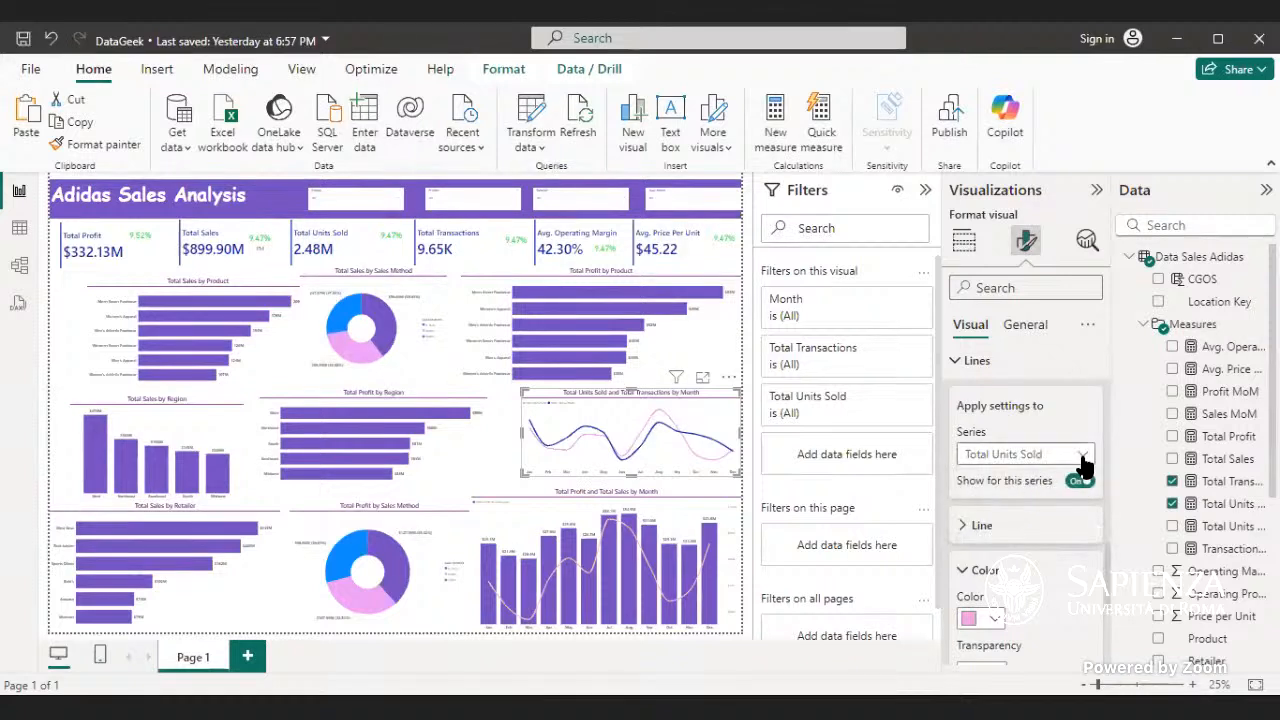
{"action": "left_click", "coordinate": [1076, 458]}
{"action": "left_click", "coordinate": [1045, 472]}
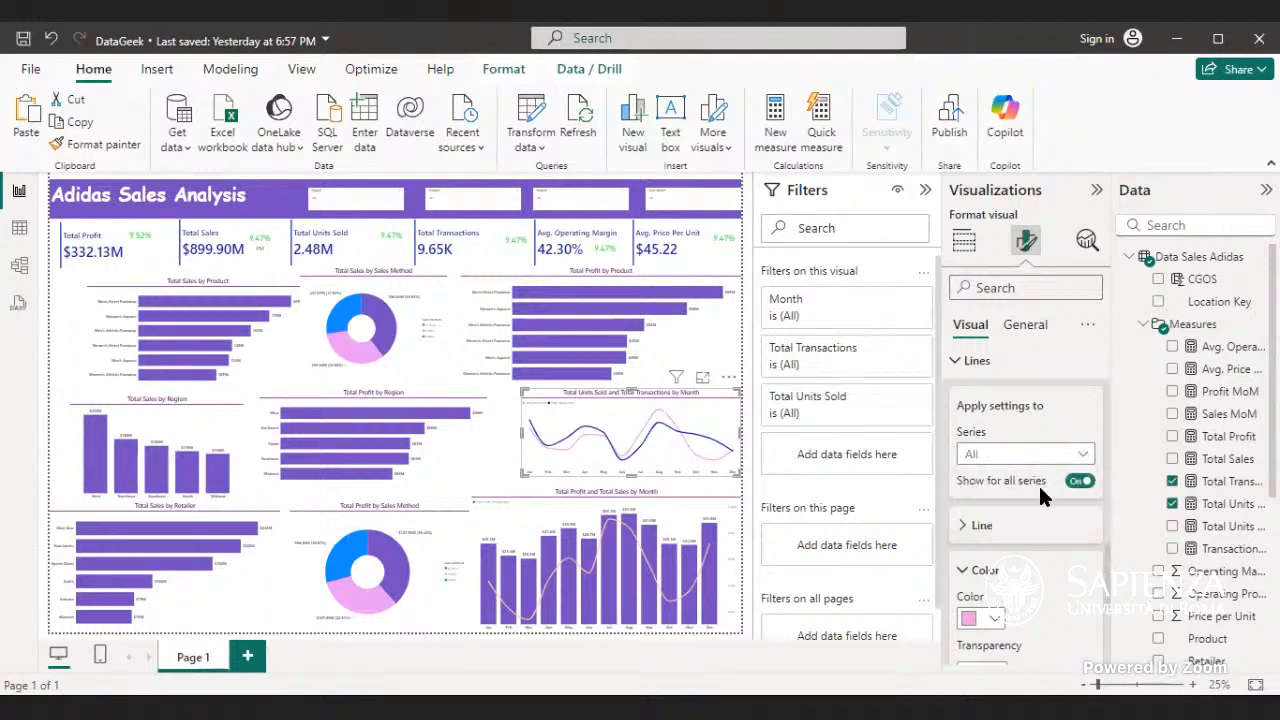
- Examine the X-axis values and the remaining visual format settings of the Total Units Sold and Total Transactions chart
{"action": "scroll", "coordinate": [1048, 495], "scroll_direction": "up", "scroll_amount": 10}
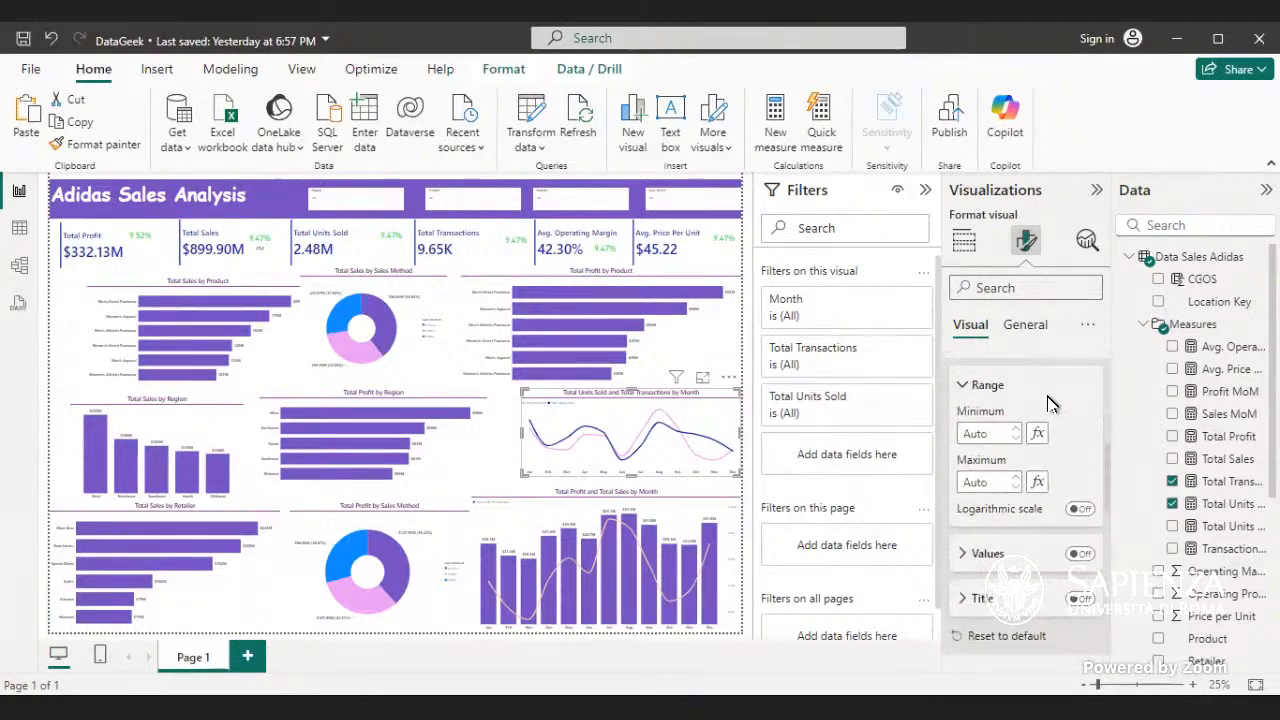
{"action": "scroll", "coordinate": [1045, 403], "scroll_direction": "up", "scroll_amount": 5}
{"action": "left_click", "coordinate": [1037, 406]}
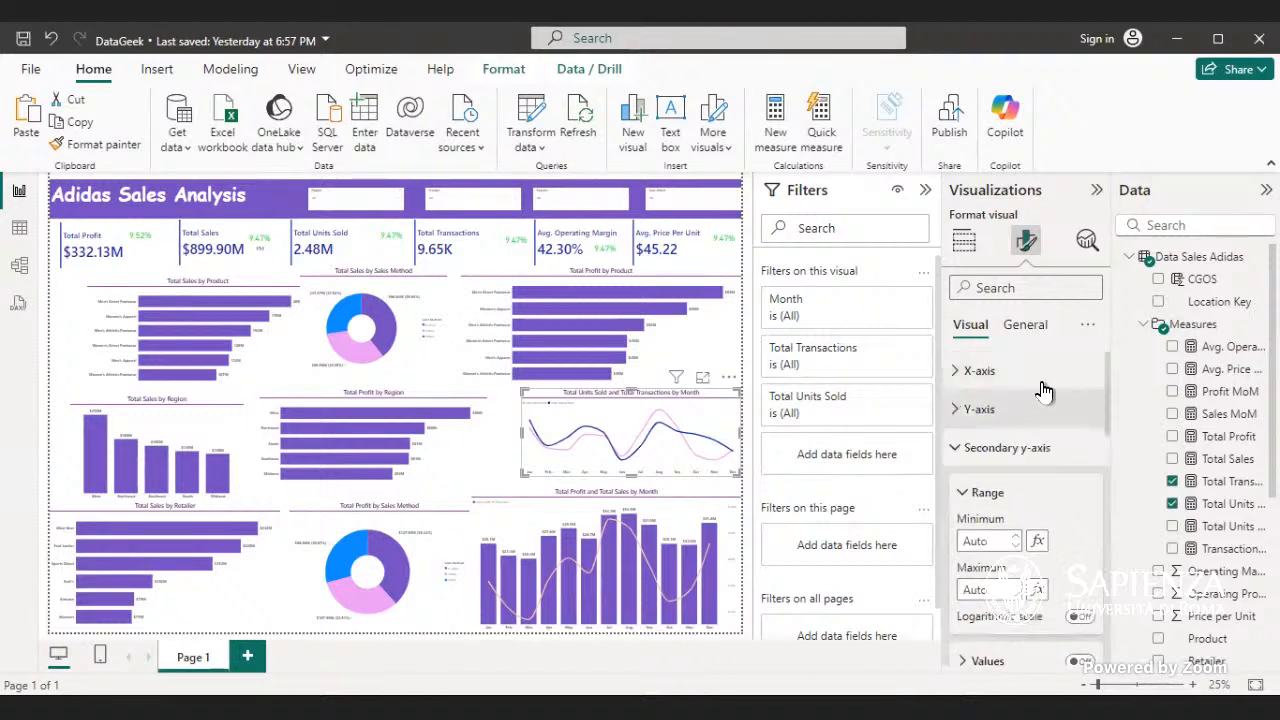
{"action": "left_click", "coordinate": [1048, 372]}
{"action": "scroll", "coordinate": [1045, 380], "scroll_direction": "down", "scroll_amount": 5}
{"action": "scroll", "coordinate": [1046, 388], "scroll_direction": "up", "scroll_amount": 1}
{"action": "scroll", "coordinate": [1045, 390], "scroll_direction": "up", "scroll_amount": 3}
{"action": "scroll", "coordinate": [1045, 388], "scroll_direction": "up", "scroll_amount": 1}
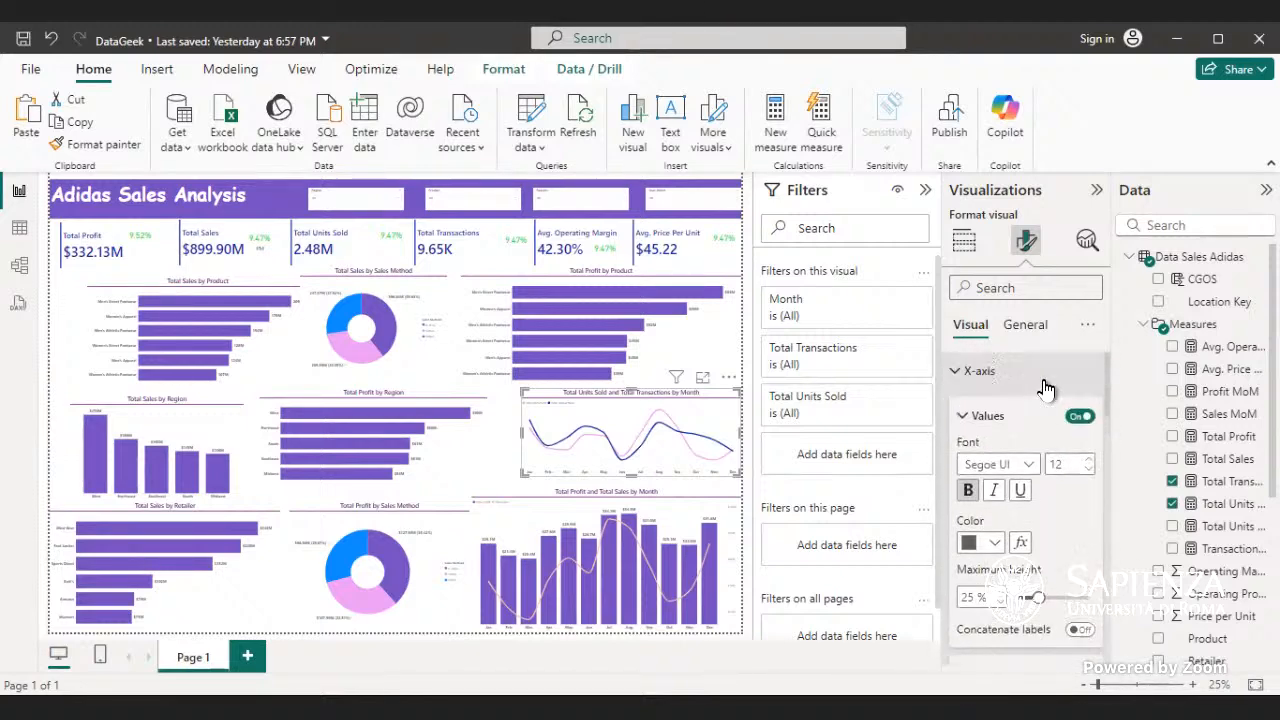
{"action": "scroll", "coordinate": [1045, 388], "scroll_direction": "down", "scroll_amount": 10}
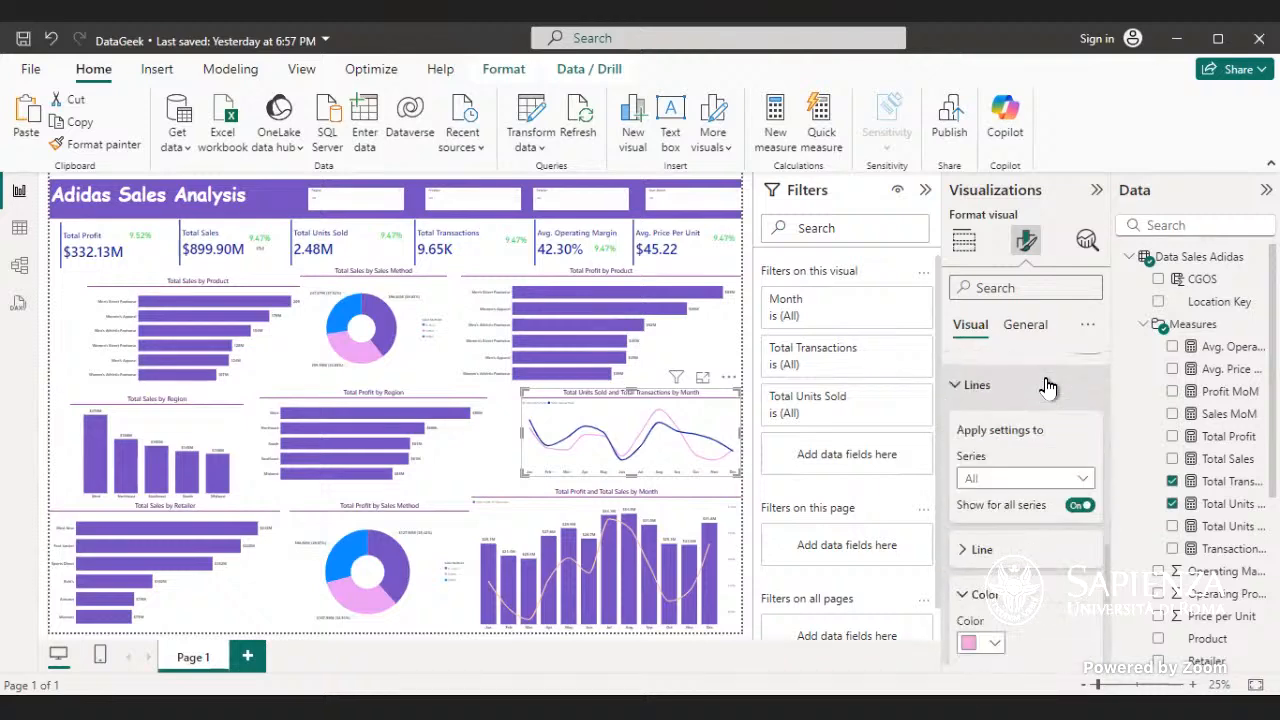
{"action": "scroll", "coordinate": [1048, 385], "scroll_direction": "down", "scroll_amount": 1}
{"action": "scroll", "coordinate": [1048, 385], "scroll_direction": "down", "scroll_amount": 1}
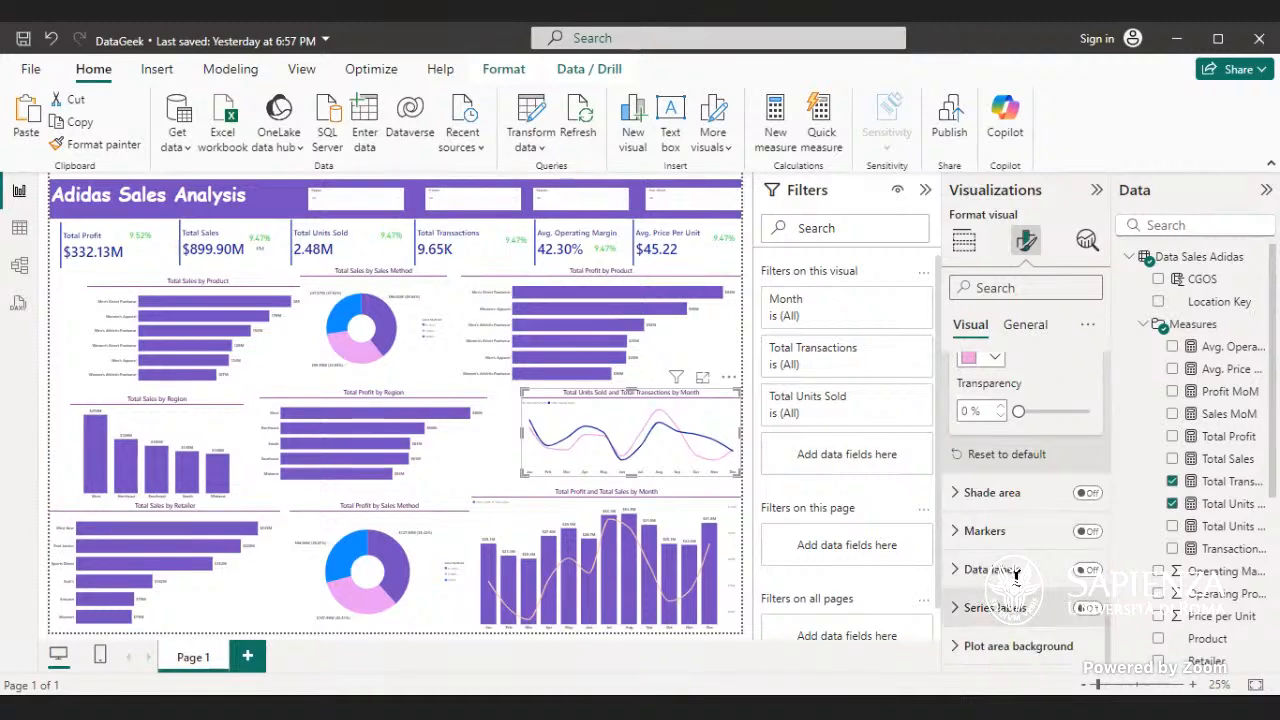
{"action": "scroll", "coordinate": [1033, 525], "scroll_direction": "up", "scroll_amount": 2}
- Check the line style, width and interpolation options for all series of the Total Units Sold and Total Transactions chart
{"action": "left_click", "coordinate": [990, 495]}
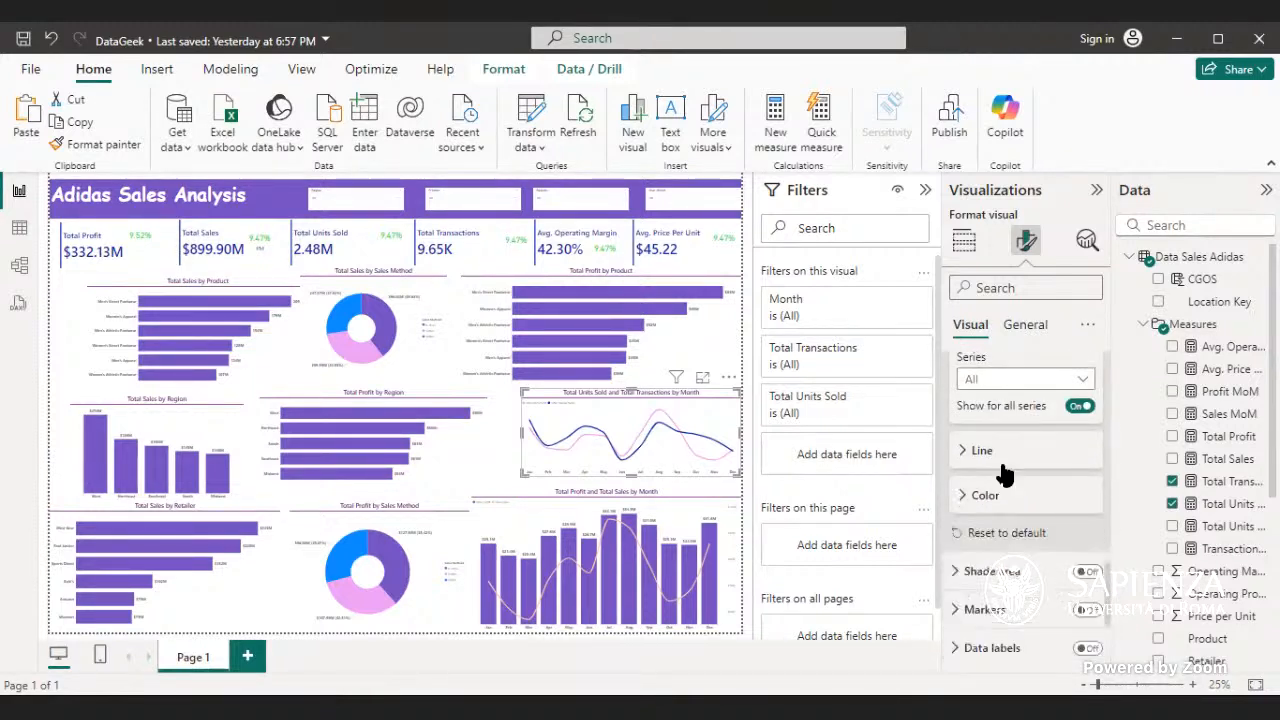
{"action": "left_click", "coordinate": [1003, 456]}
{"action": "scroll", "coordinate": [1040, 470], "scroll_direction": "down", "scroll_amount": 1}
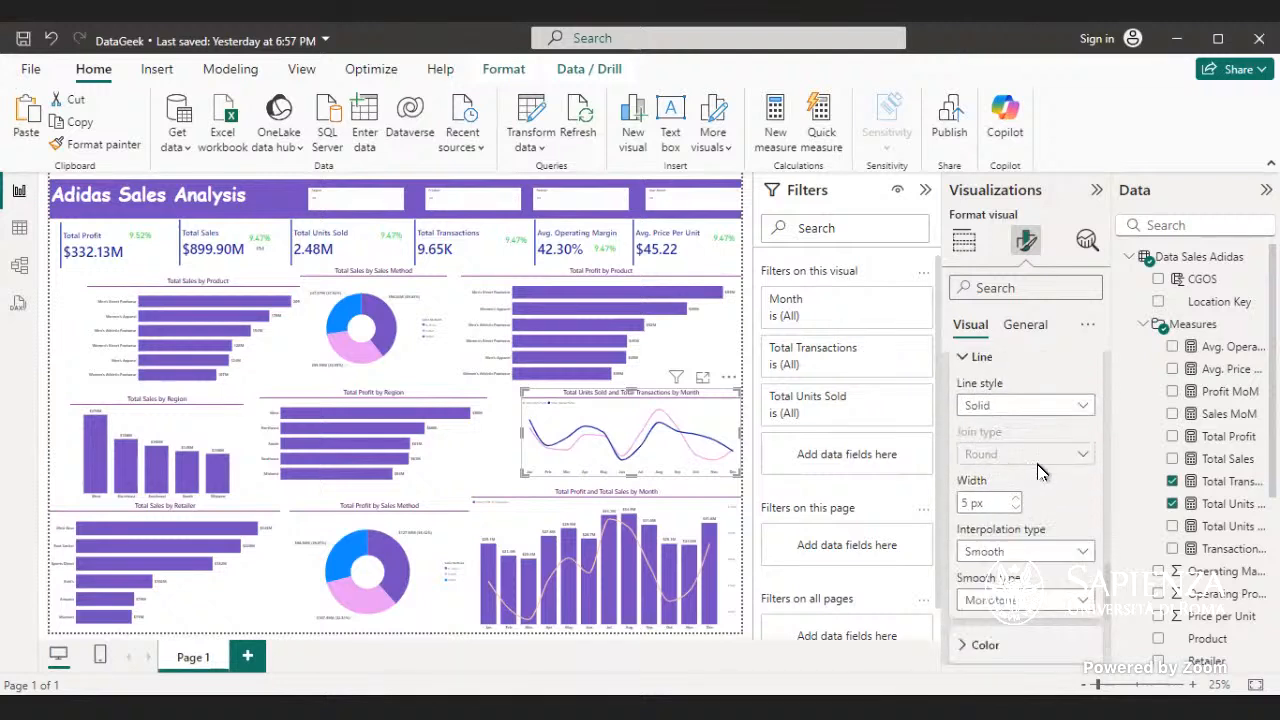
{"action": "left_click", "coordinate": [1086, 410]}
{"action": "left_click", "coordinate": [1090, 408]}
{"action": "scroll", "coordinate": [1068, 481], "scroll_direction": "down", "scroll_amount": 3}
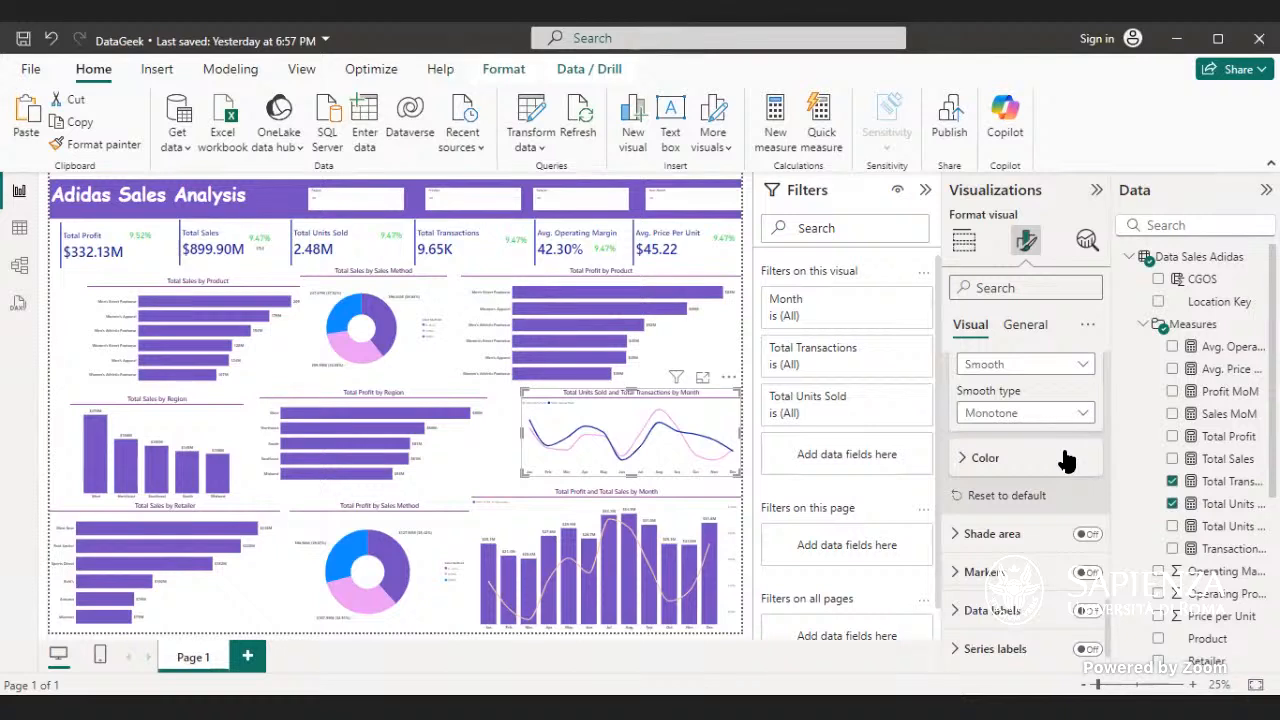
- Set the line color transparency of the Total Units Sold and Total Transactions chart to 10% and deselect the chart
{"action": "left_click", "coordinate": [1066, 458]}
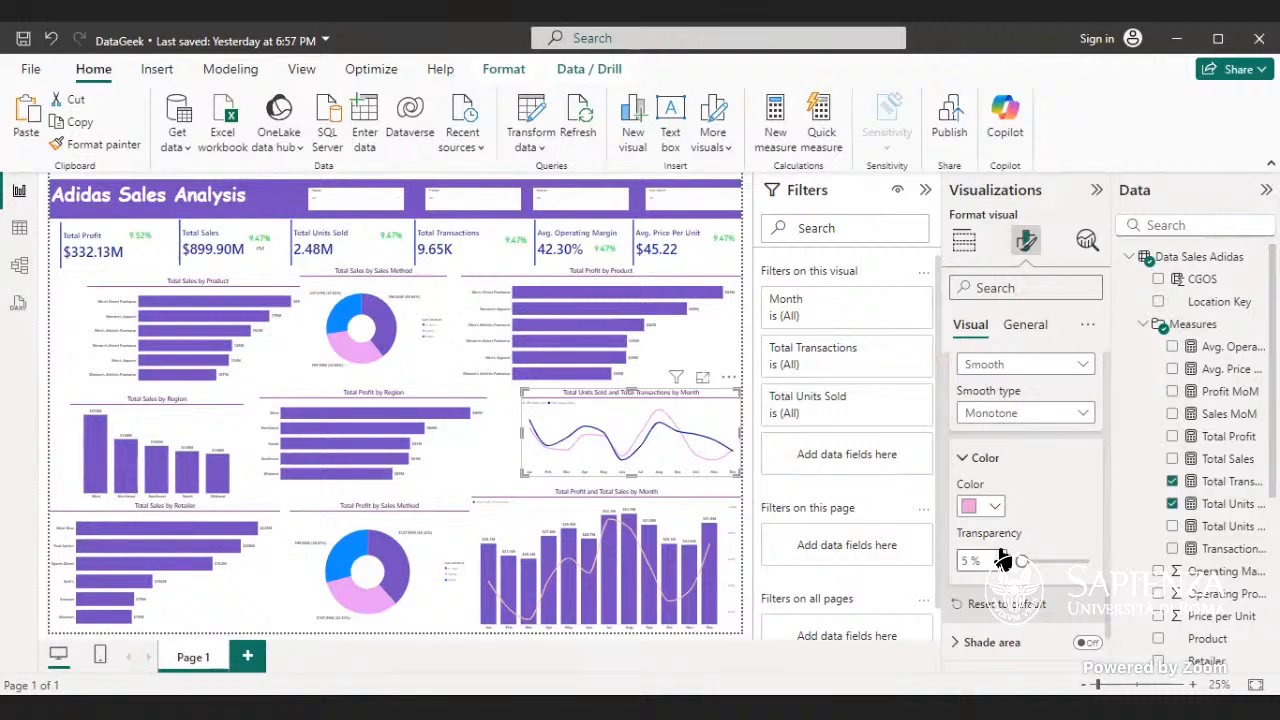
{"action": "left_click", "coordinate": [1014, 561]}
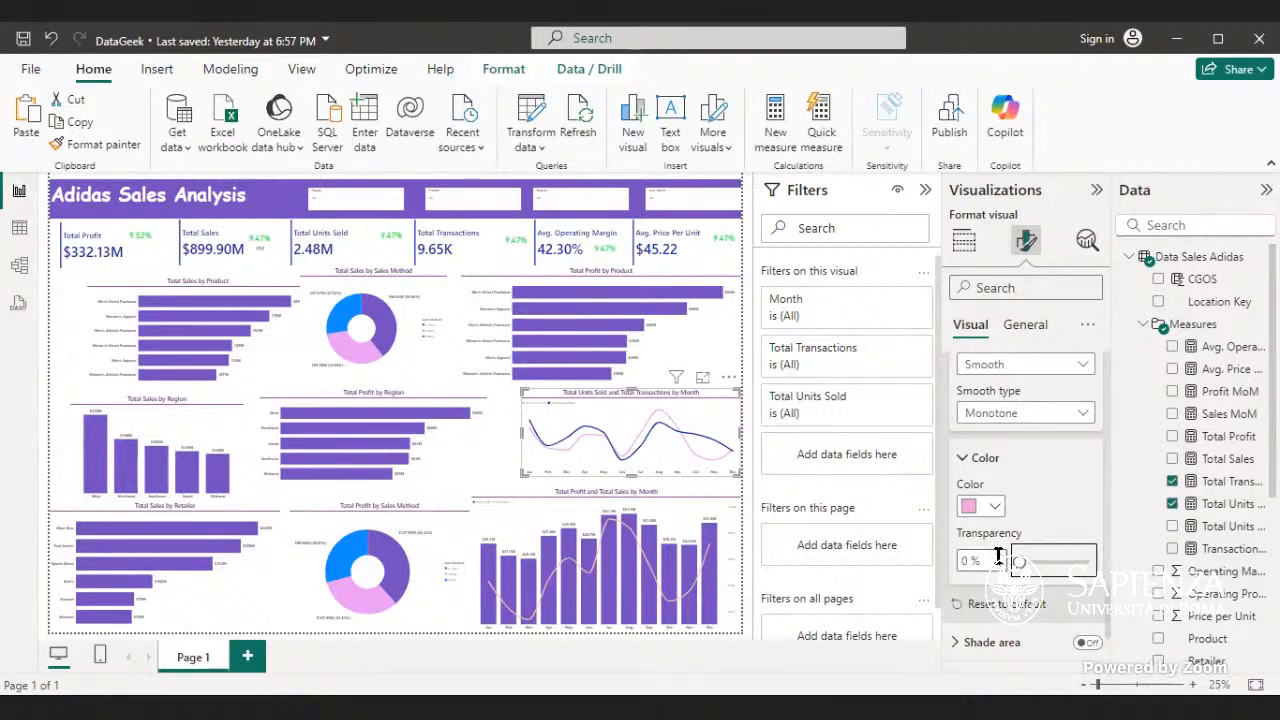
{"action": "left_click", "coordinate": [972, 563]}
{"action": "type", "text": "1"}
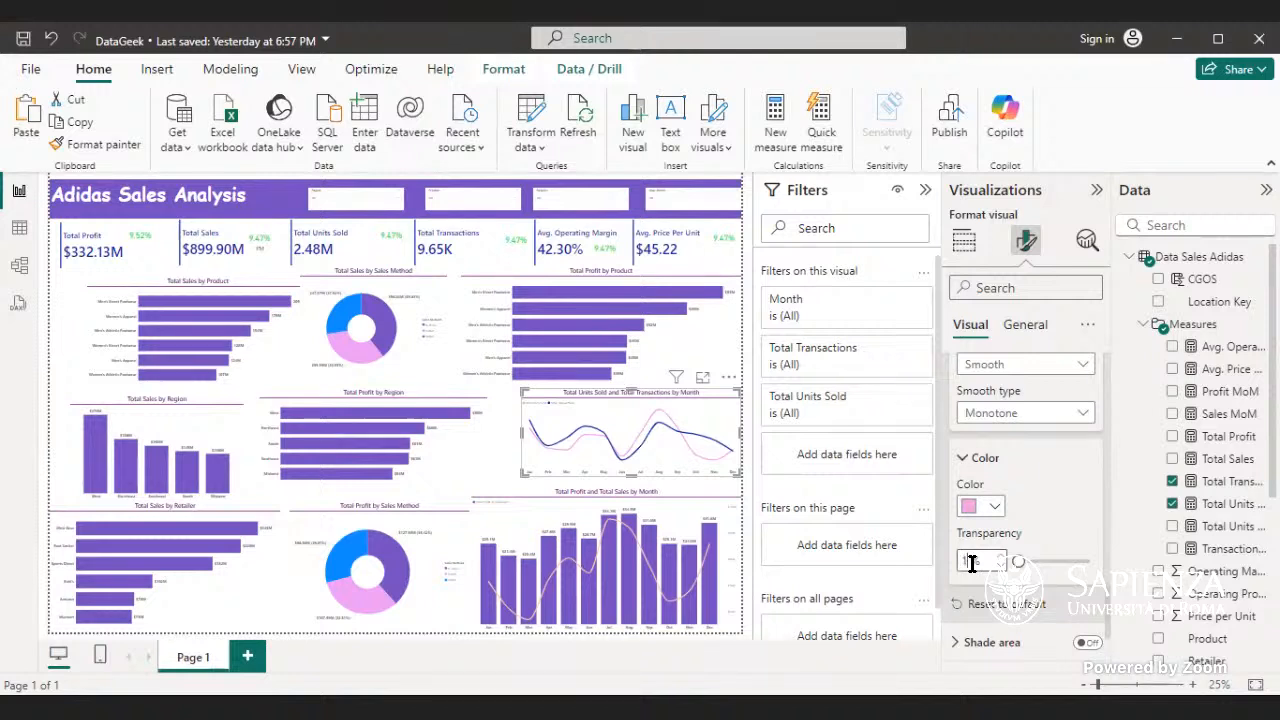
{"action": "type", "text": "0"}
{"action": "left_click", "coordinate": [52, 310]}
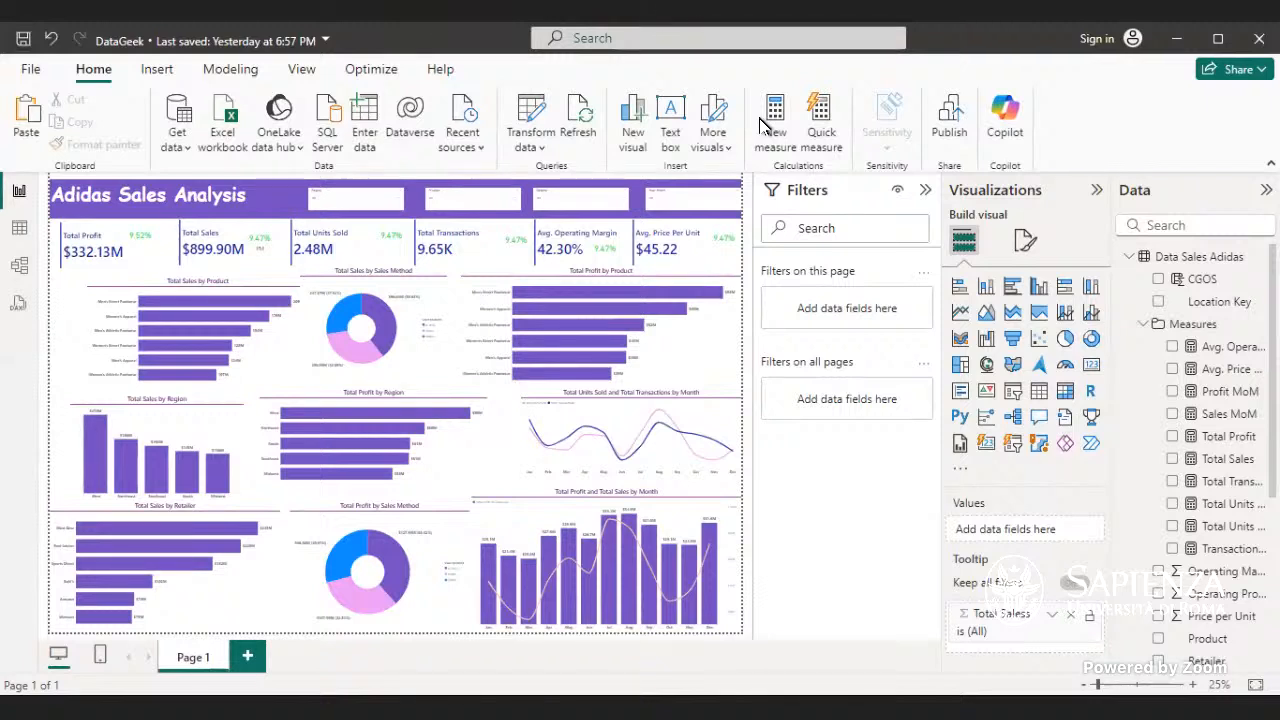
- Examine the legend and general format settings of the Total Sales by Sales Method donut chart
{"action": "left_click", "coordinate": [352, 308]}
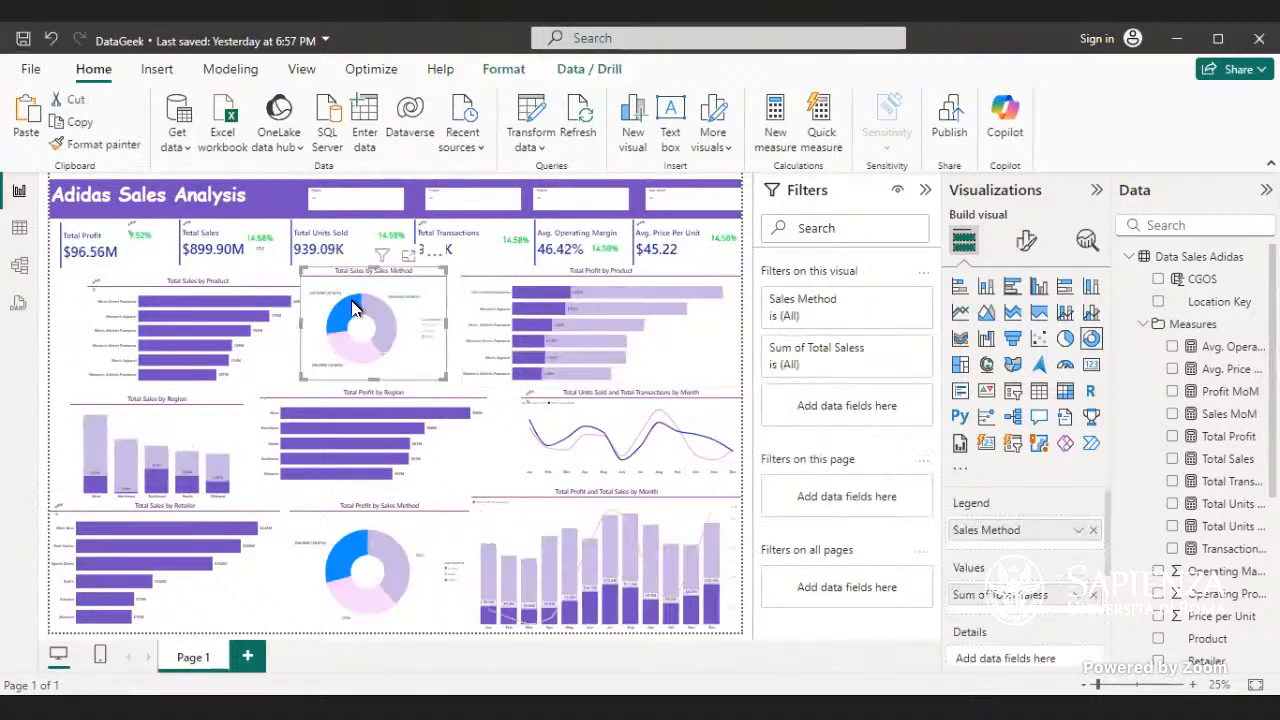
{"action": "left_click", "coordinate": [352, 308]}
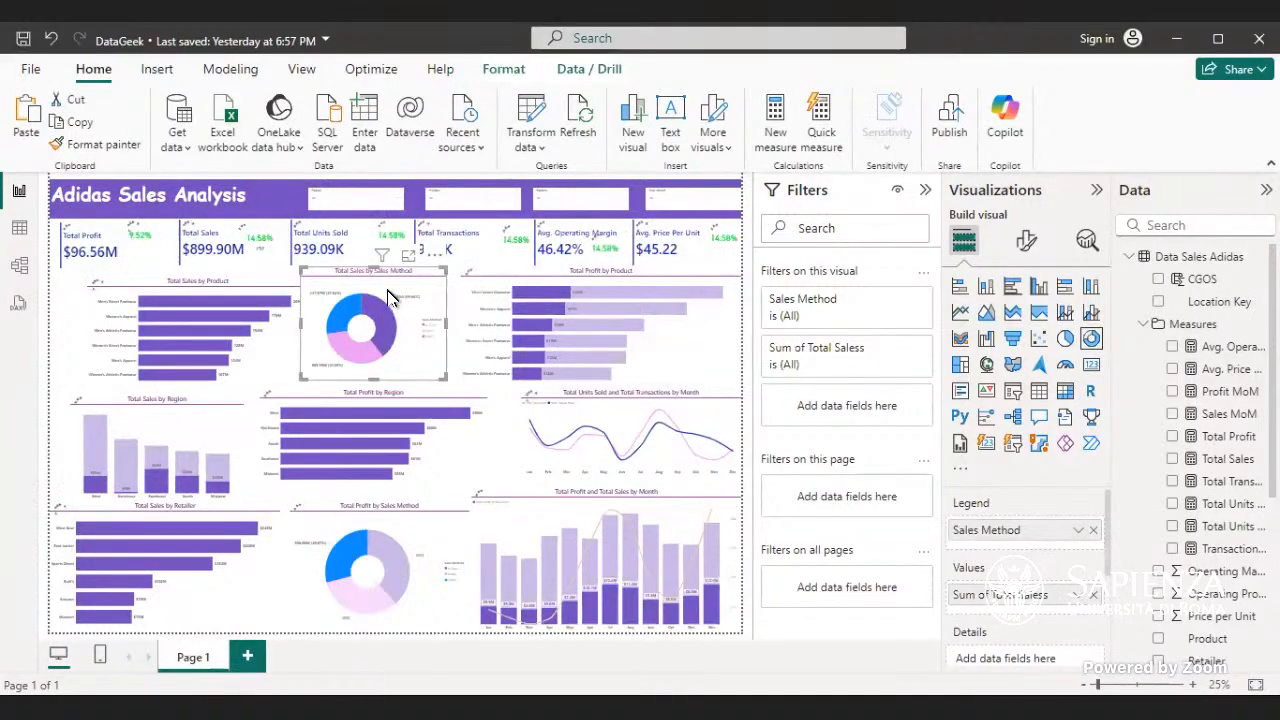
{"action": "left_click", "coordinate": [1026, 241]}
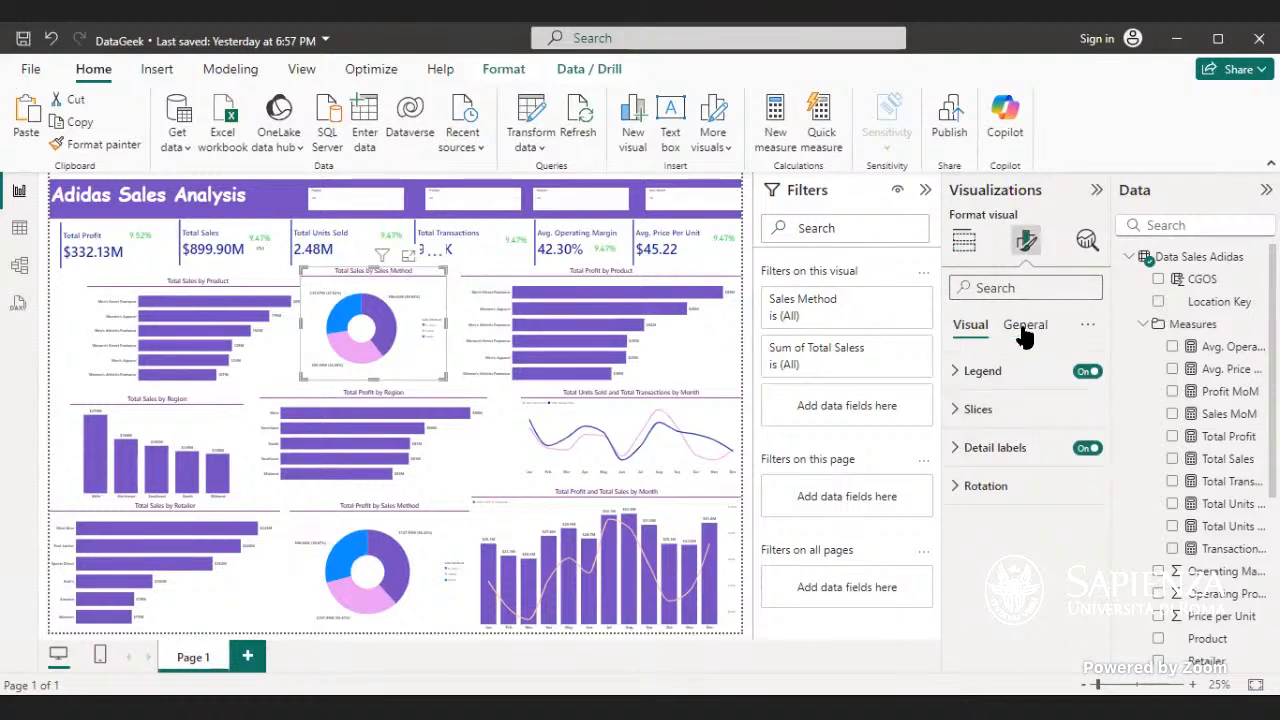
{"action": "left_click", "coordinate": [1003, 374]}
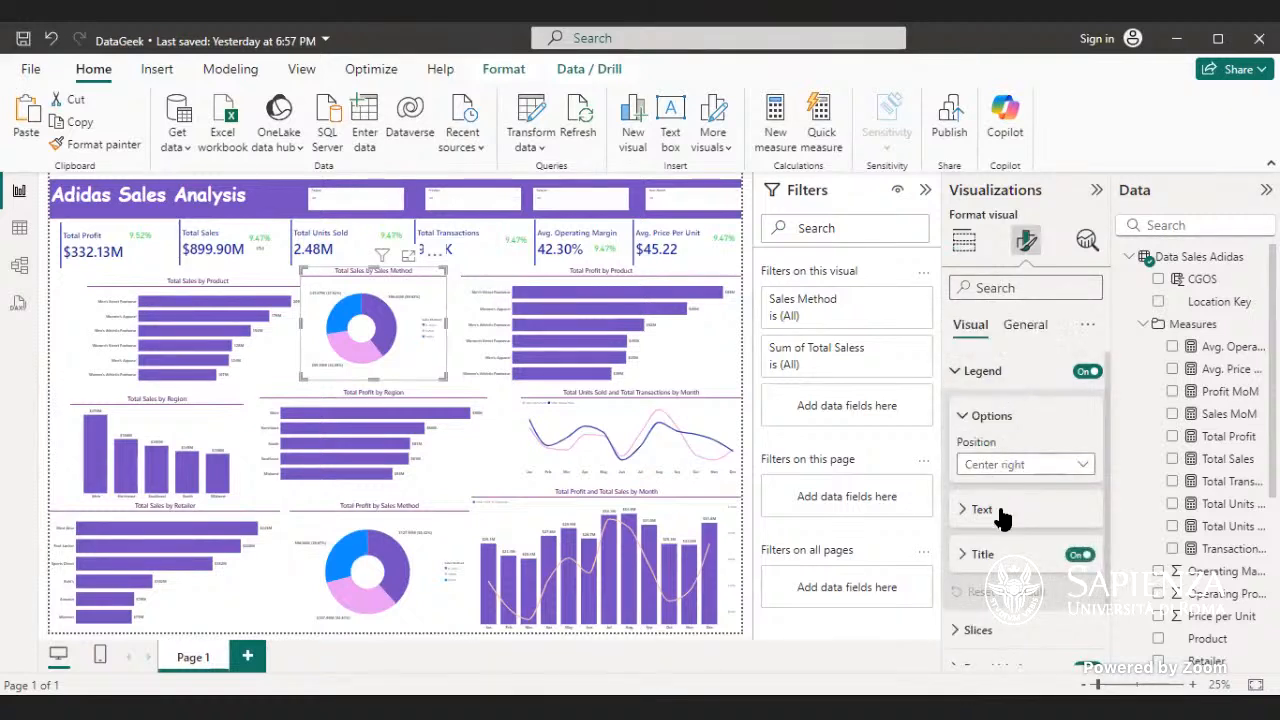
{"action": "scroll", "coordinate": [1008, 553], "scroll_direction": "down", "scroll_amount": 1}
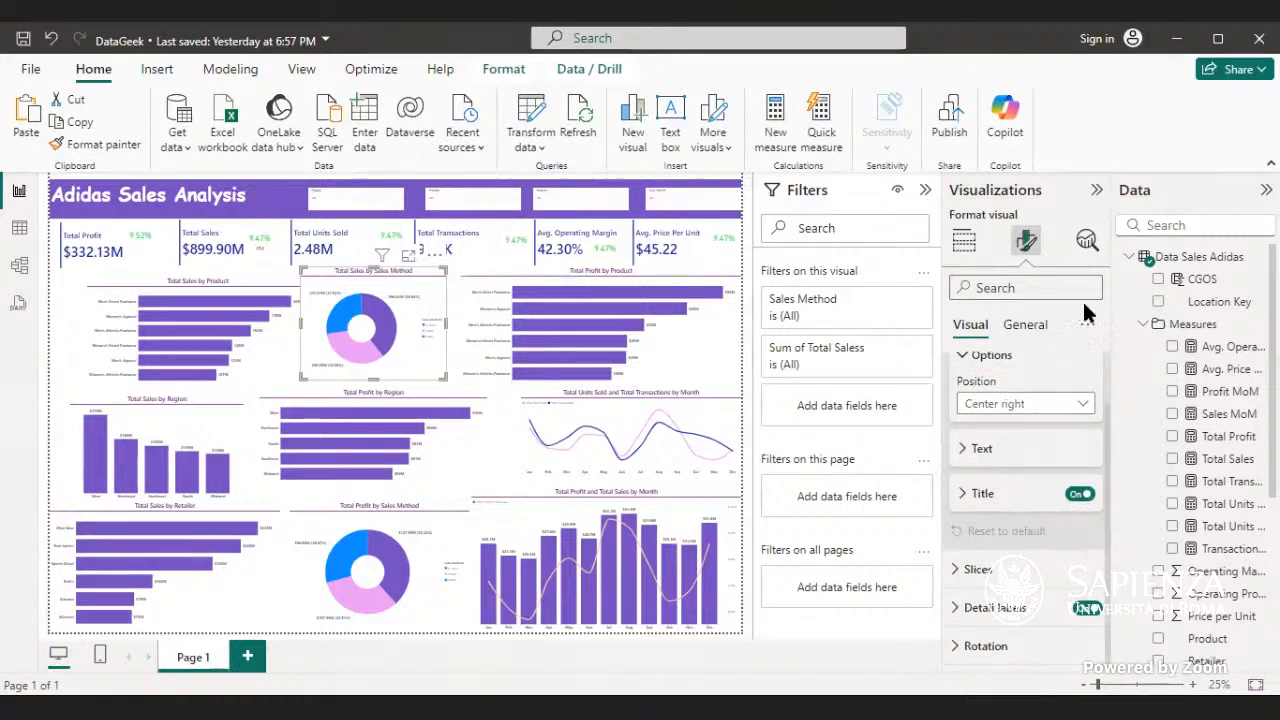
{"action": "left_click", "coordinate": [1022, 324]}
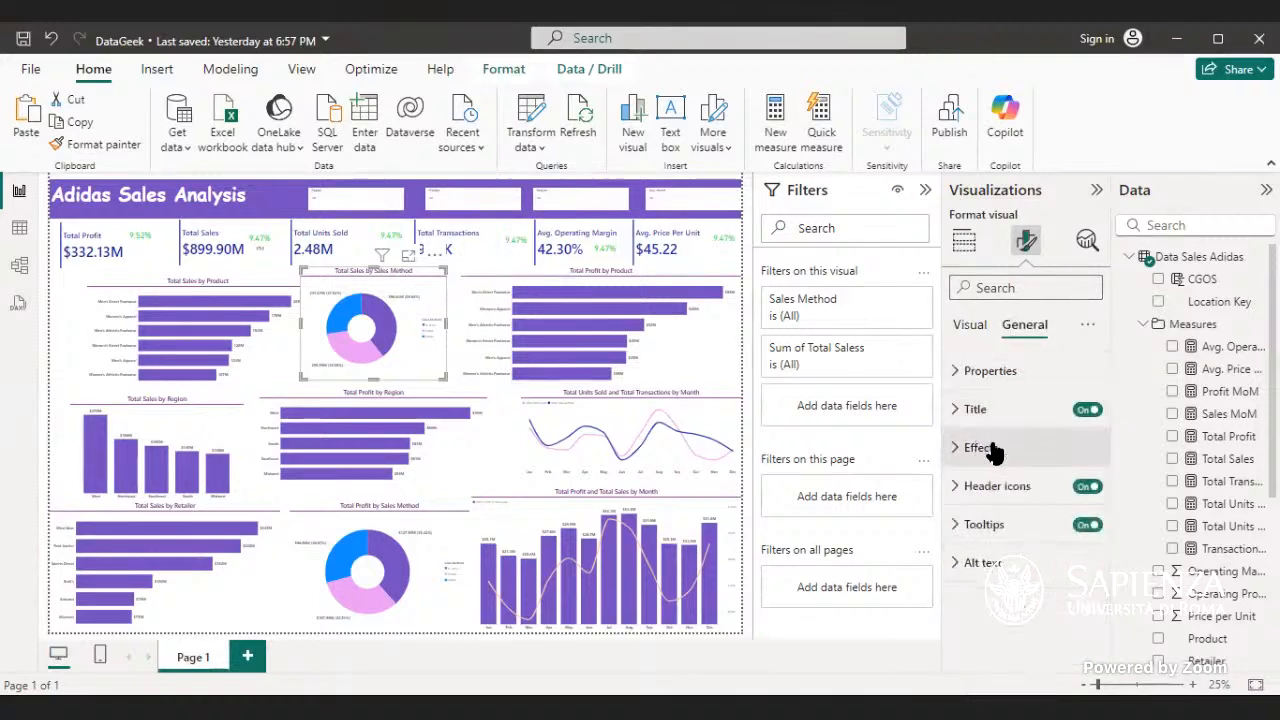
{"action": "left_click", "coordinate": [970, 326]}
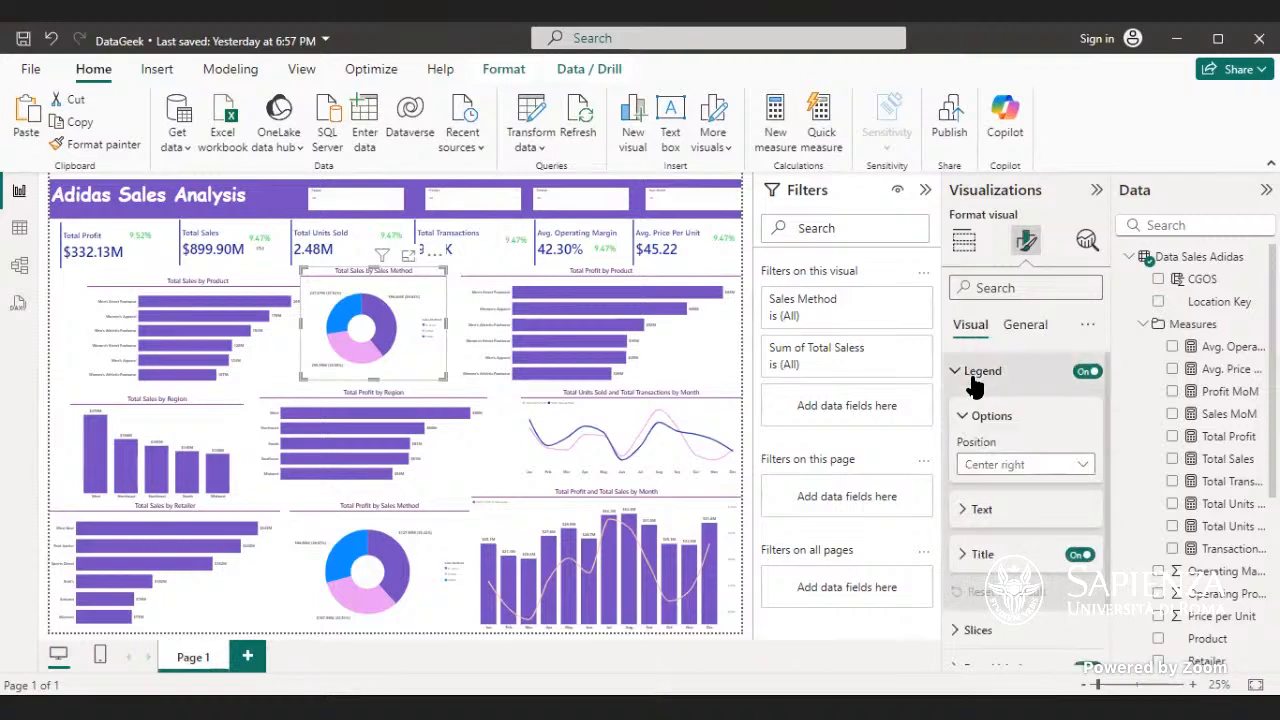
{"action": "scroll", "coordinate": [986, 380], "scroll_direction": "down", "scroll_amount": 1}
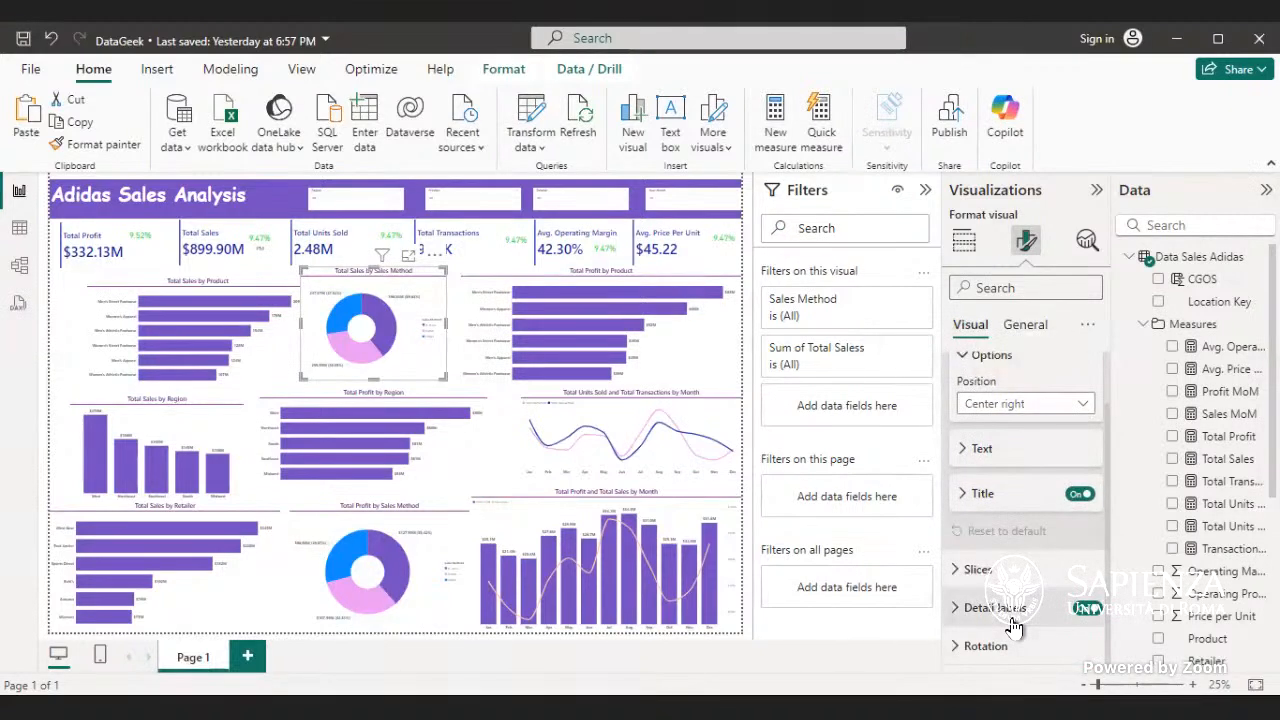
- Set the Online slice of the Total Sales by Sales Method donut chart to dark blue #12239E
{"action": "left_click", "coordinate": [995, 565]}
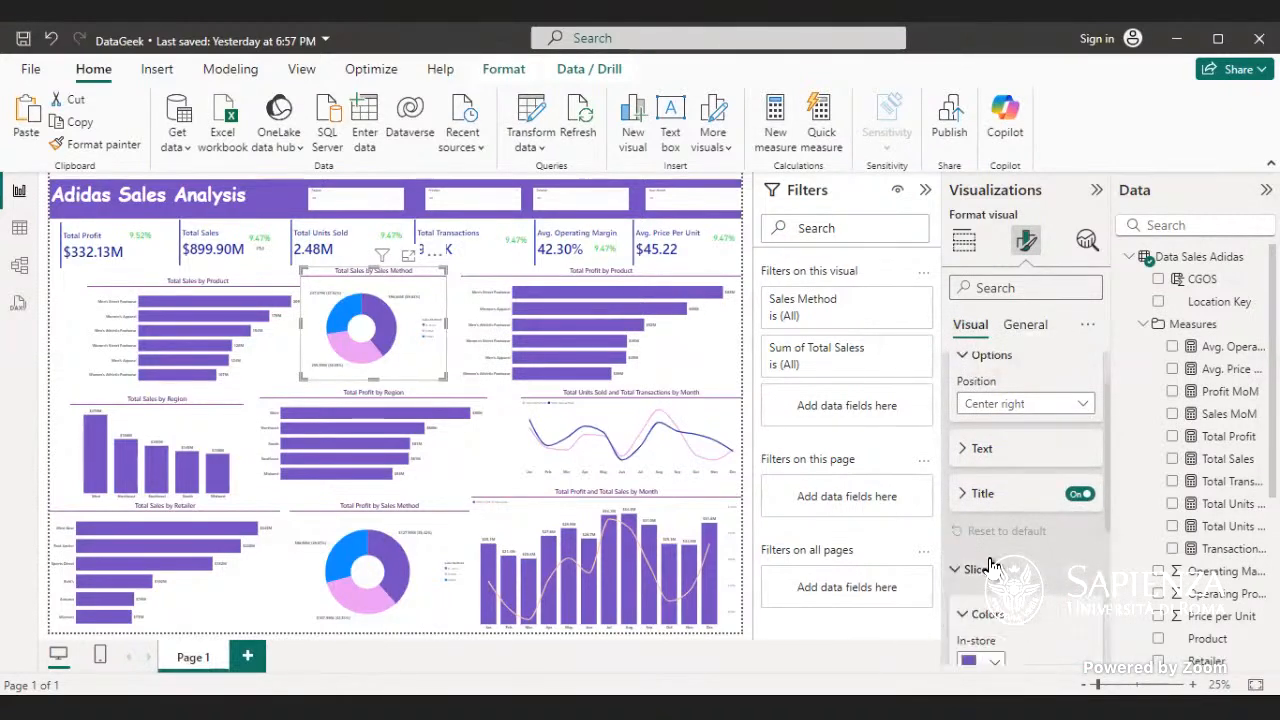
{"action": "scroll", "coordinate": [1003, 558], "scroll_direction": "down", "scroll_amount": 3}
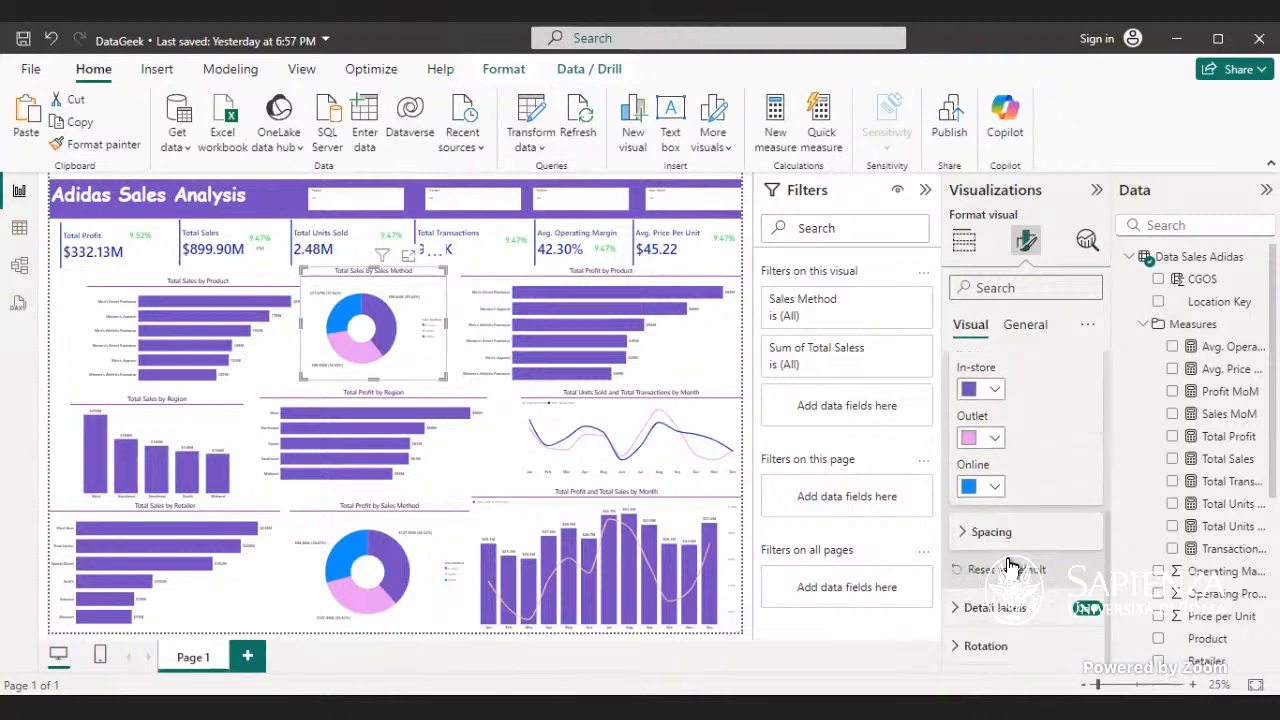
{"action": "left_click", "coordinate": [995, 486]}
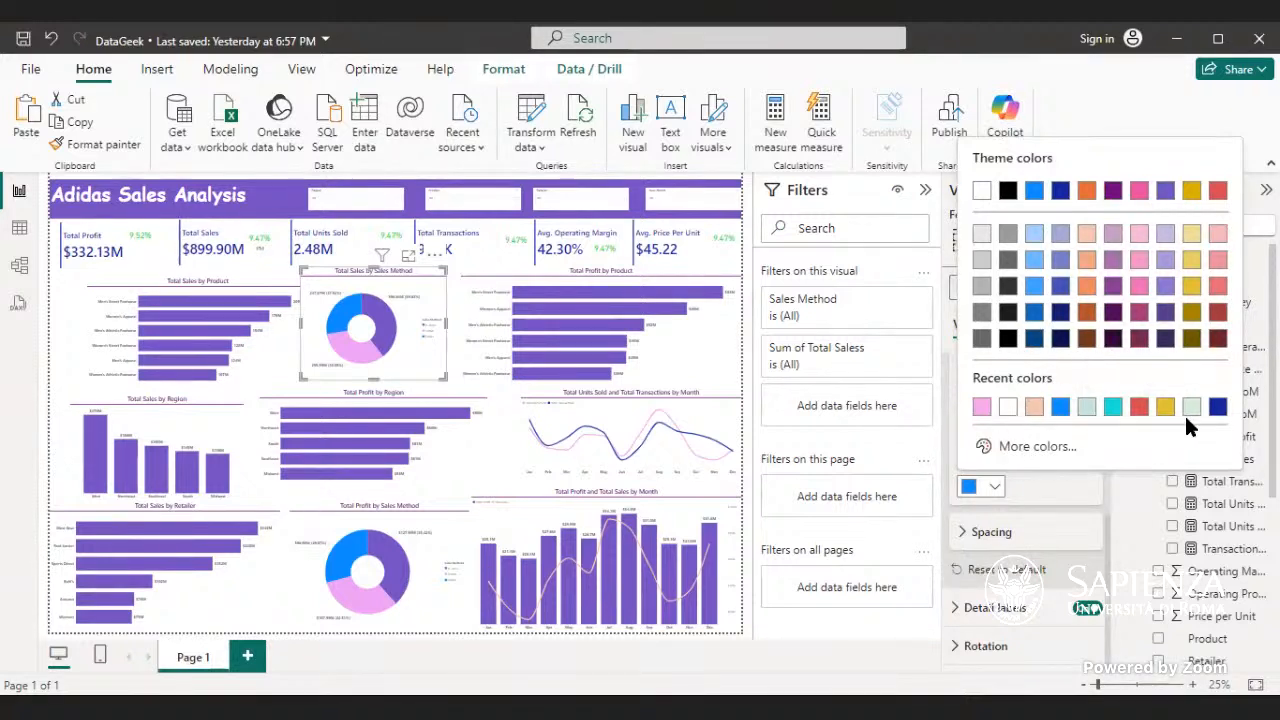
{"action": "left_click", "coordinate": [1217, 407]}
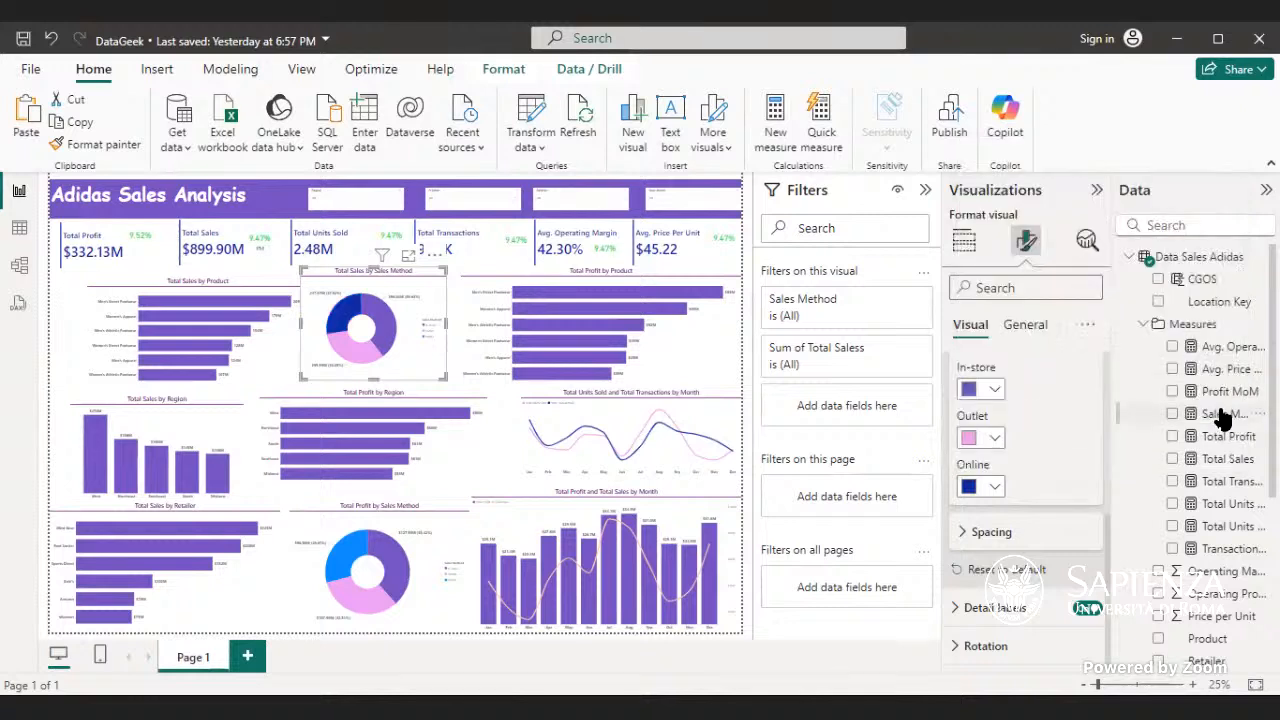
- Give the Online slice of the Total Sales by Sales Method donut chart the custom purple #A441C5
{"action": "left_click", "coordinate": [996, 487]}
{"action": "left_click", "coordinate": [1000, 441]}
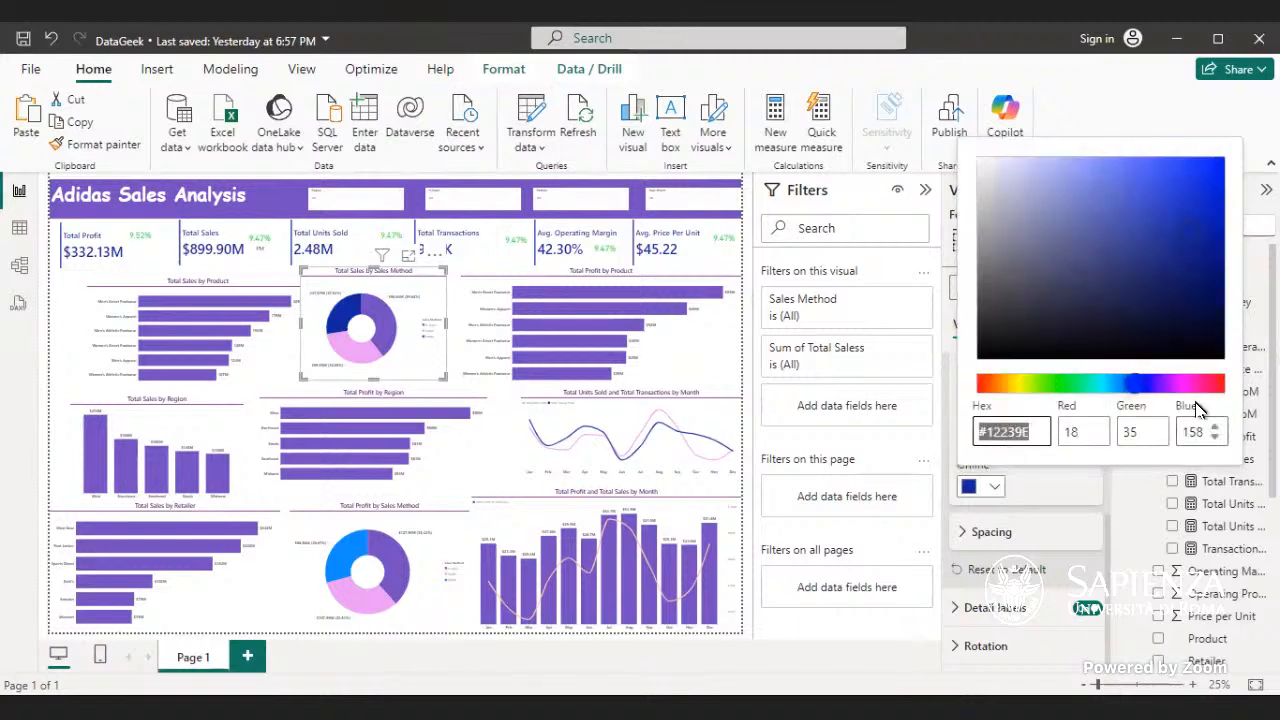
{"action": "left_click_drag", "start_coordinate": [1151, 390], "coordinate": [1183, 392]}
{"action": "left_click_drag", "start_coordinate": [1198, 231], "coordinate": [1134, 200]}
{"action": "left_click_drag", "start_coordinate": [1178, 390], "coordinate": [1173, 395]}
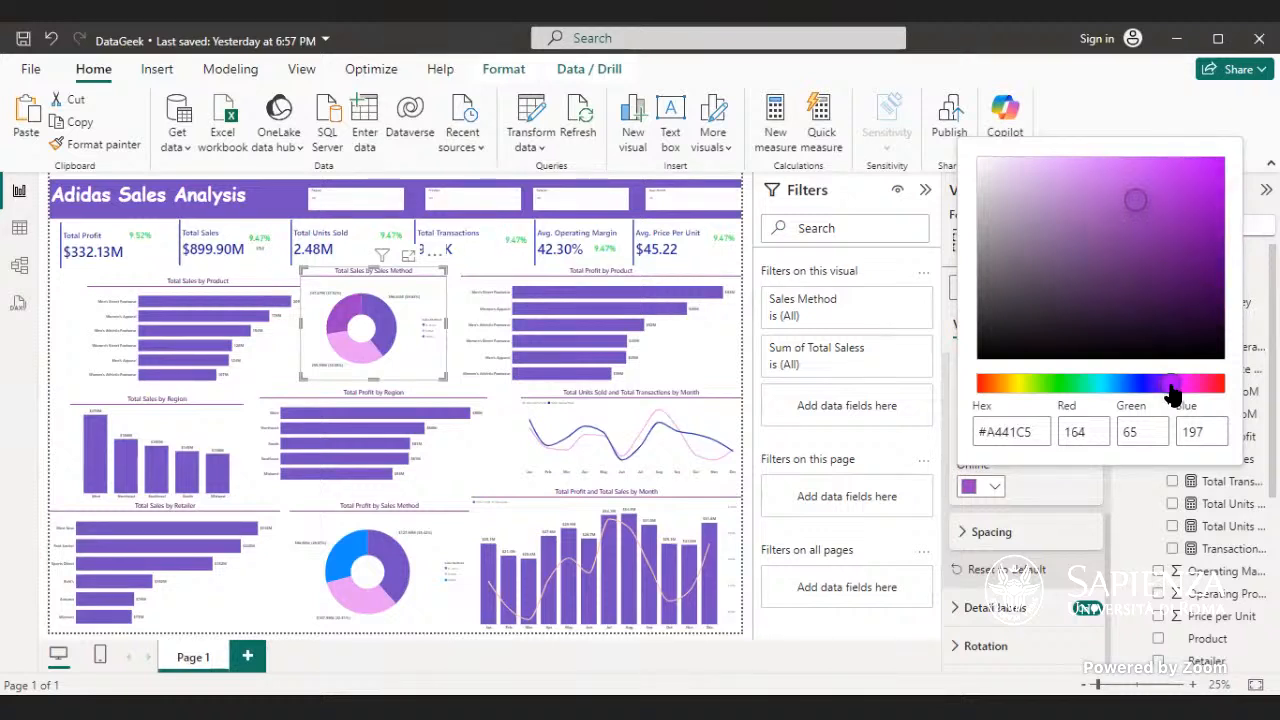
{"action": "left_click", "coordinate": [410, 368]}
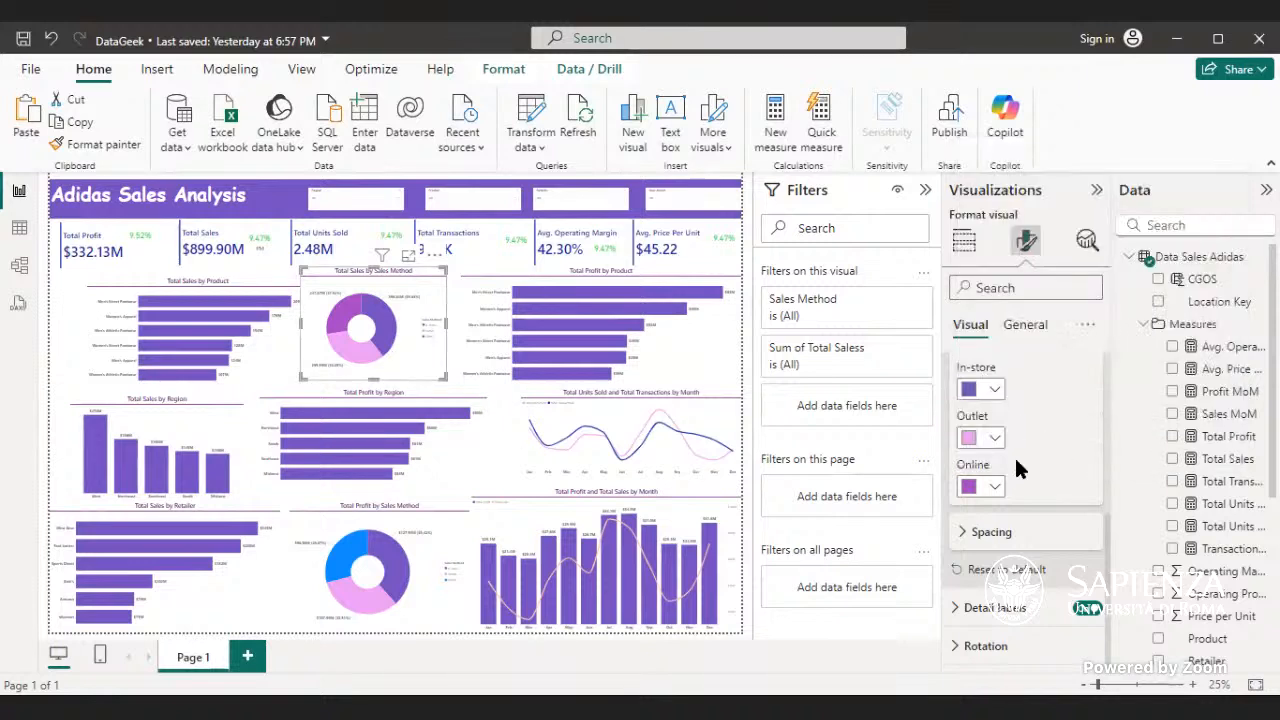
- Change the Online slice of the Total Sales by Sales Method donut chart to the custom teal #06C1A2
{"action": "left_click", "coordinate": [994, 487]}
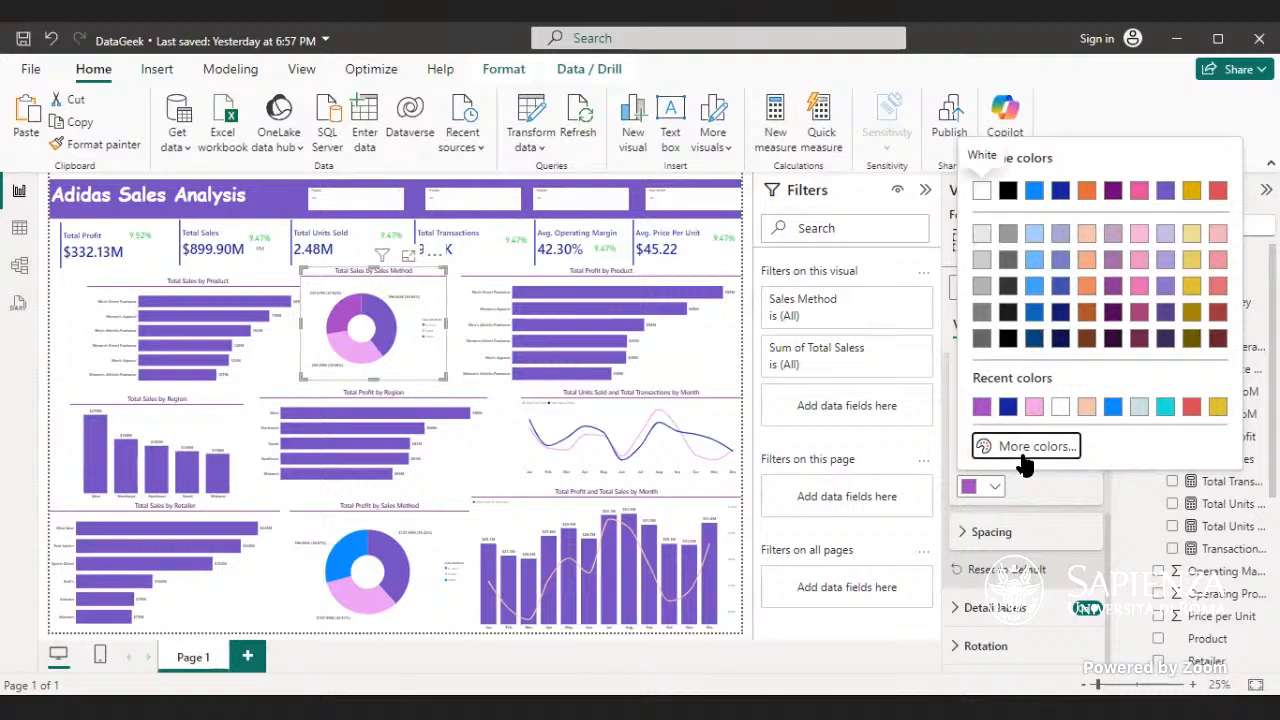
{"action": "left_click", "coordinate": [1024, 452]}
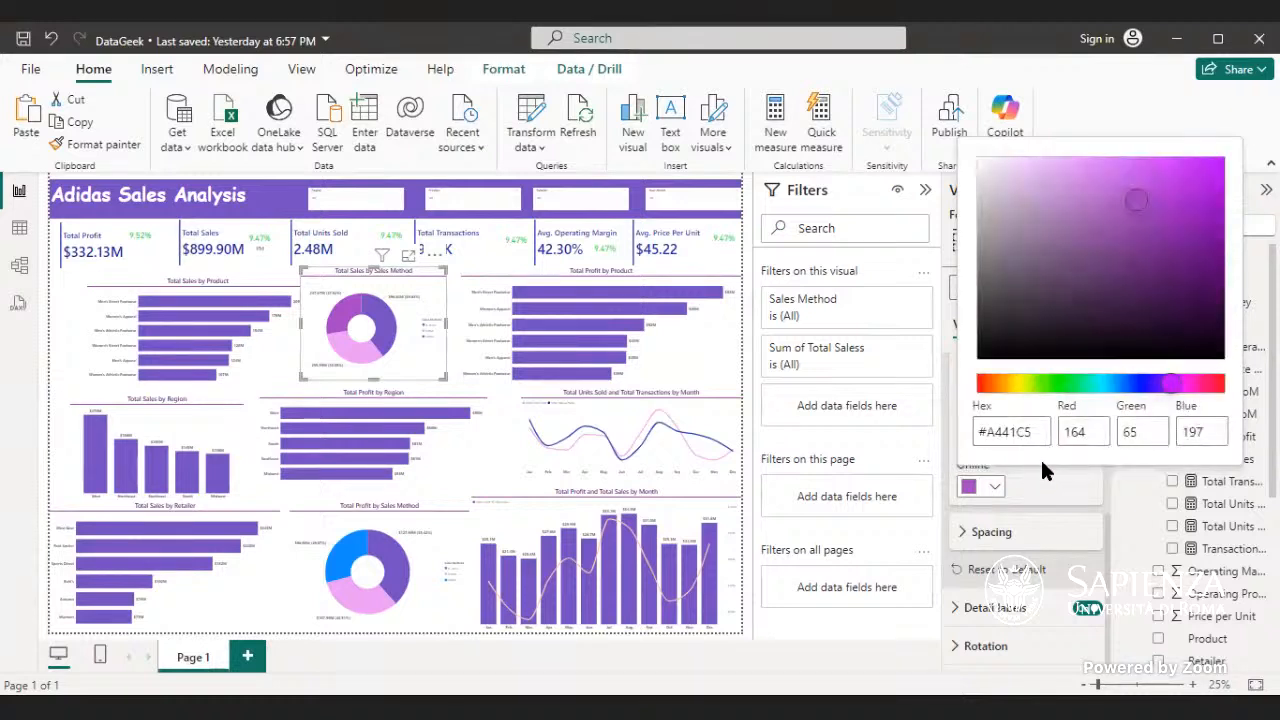
{"action": "left_click", "coordinate": [1096, 386]}
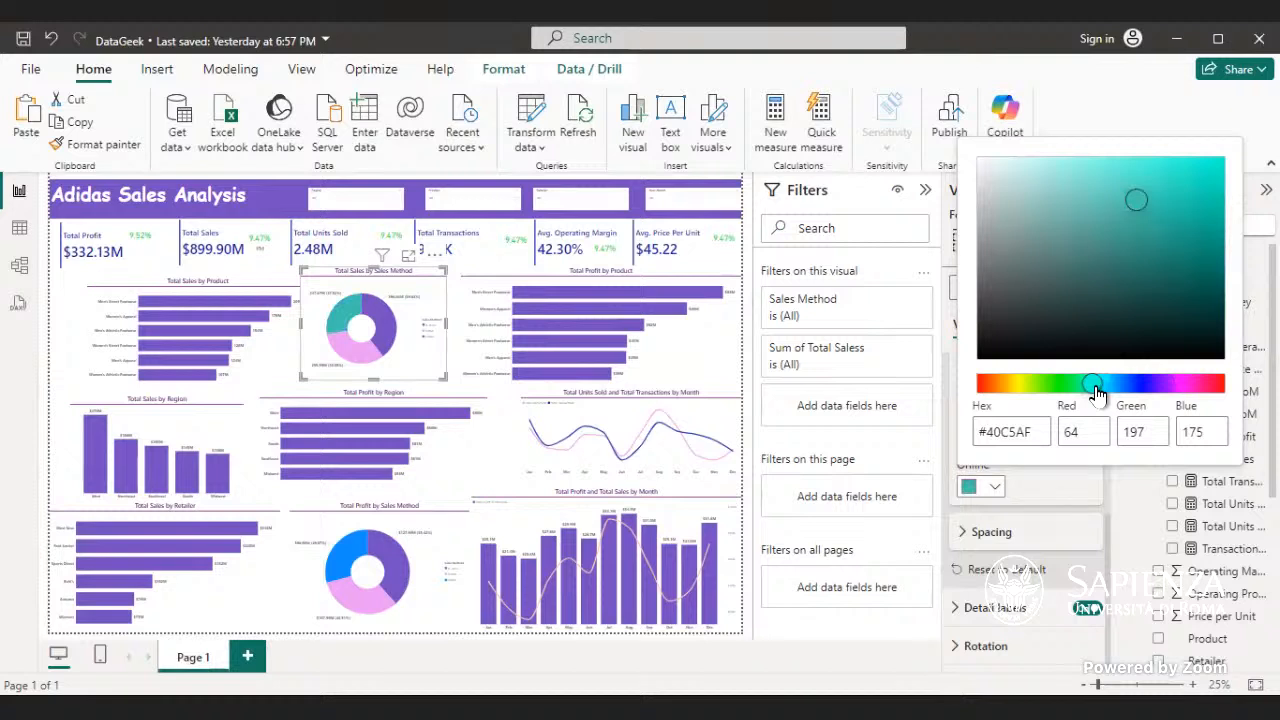
{"action": "left_click_drag", "start_coordinate": [1137, 202], "coordinate": [1222, 250]}
{"action": "left_click_drag", "start_coordinate": [1230, 295], "coordinate": [1231, 308]}
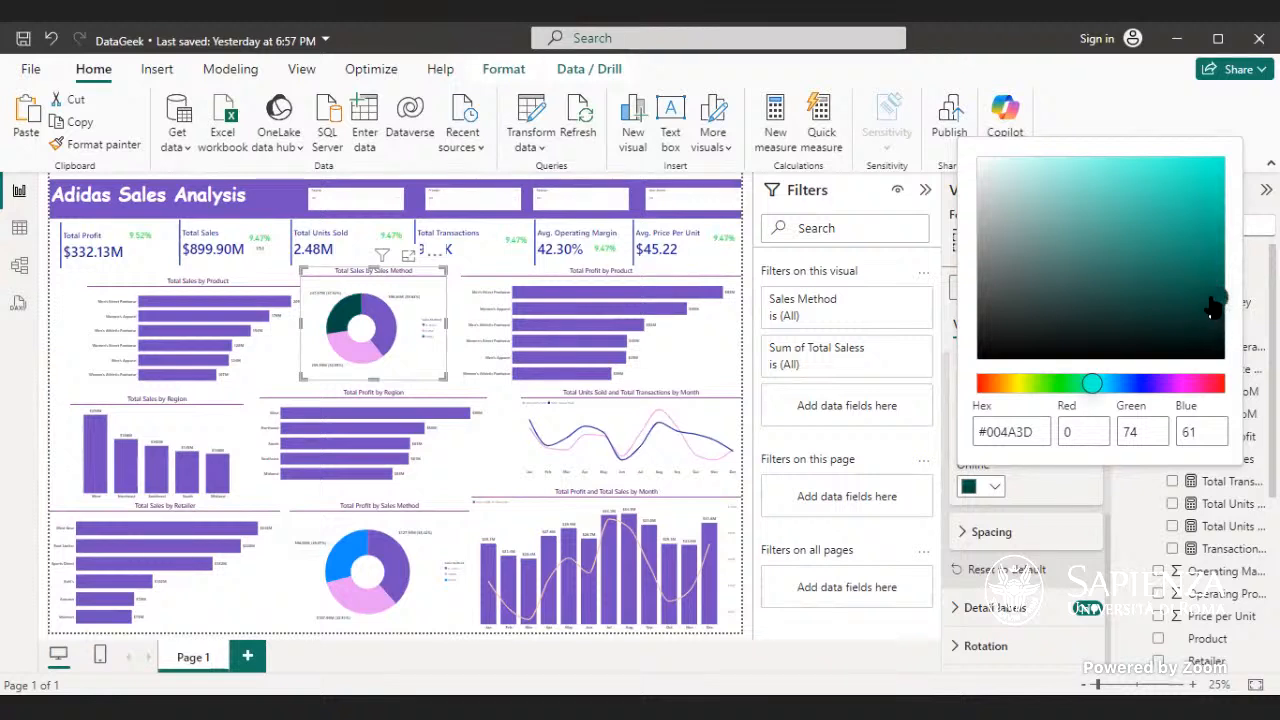
{"action": "left_click_drag", "start_coordinate": [1220, 285], "coordinate": [1210, 203]}
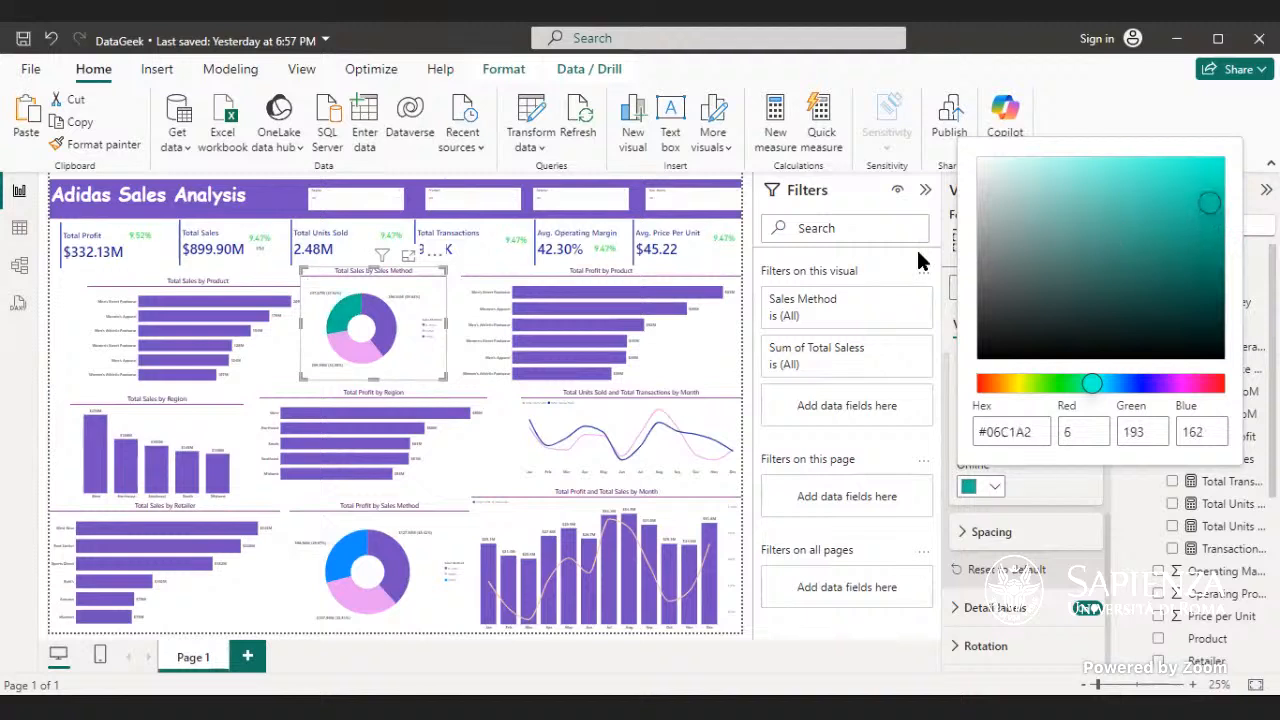
{"action": "left_click", "coordinate": [494, 247]}
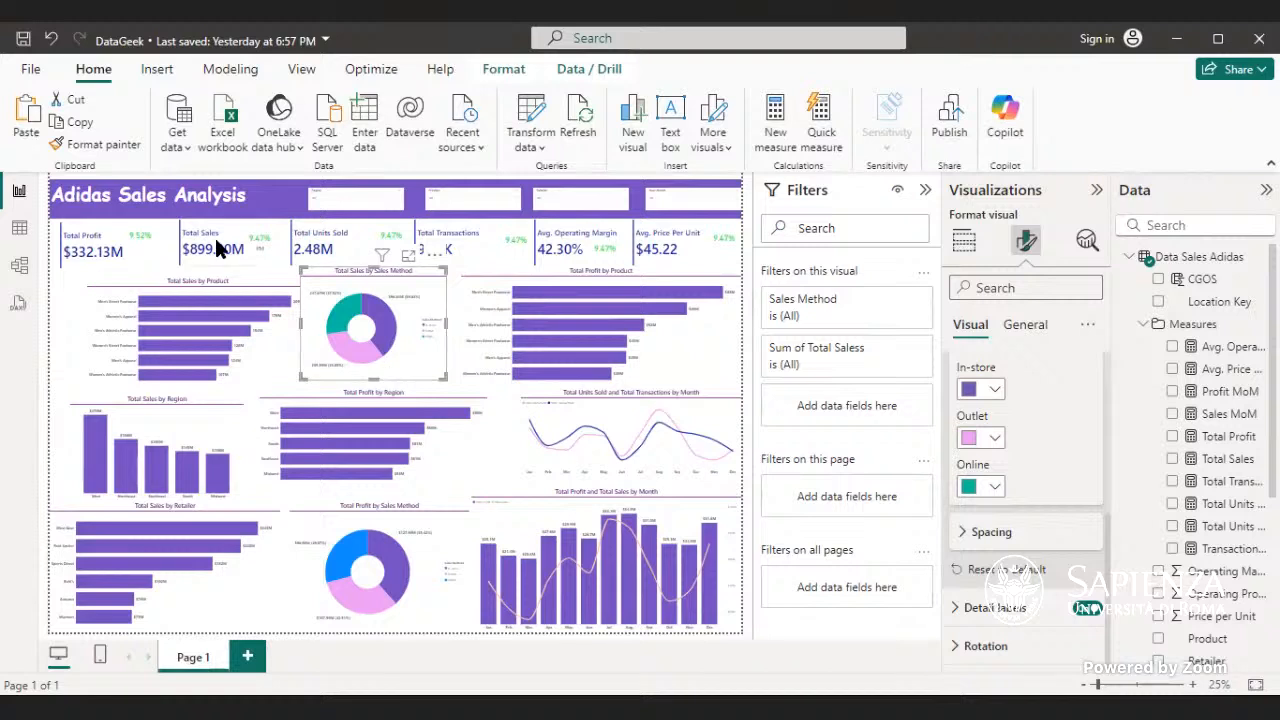
- Copy the formatting of the Total Sales by Sales Method donut chart to the Total Profit by Sales Method donut chart
{"action": "left_click", "coordinate": [106, 144]}
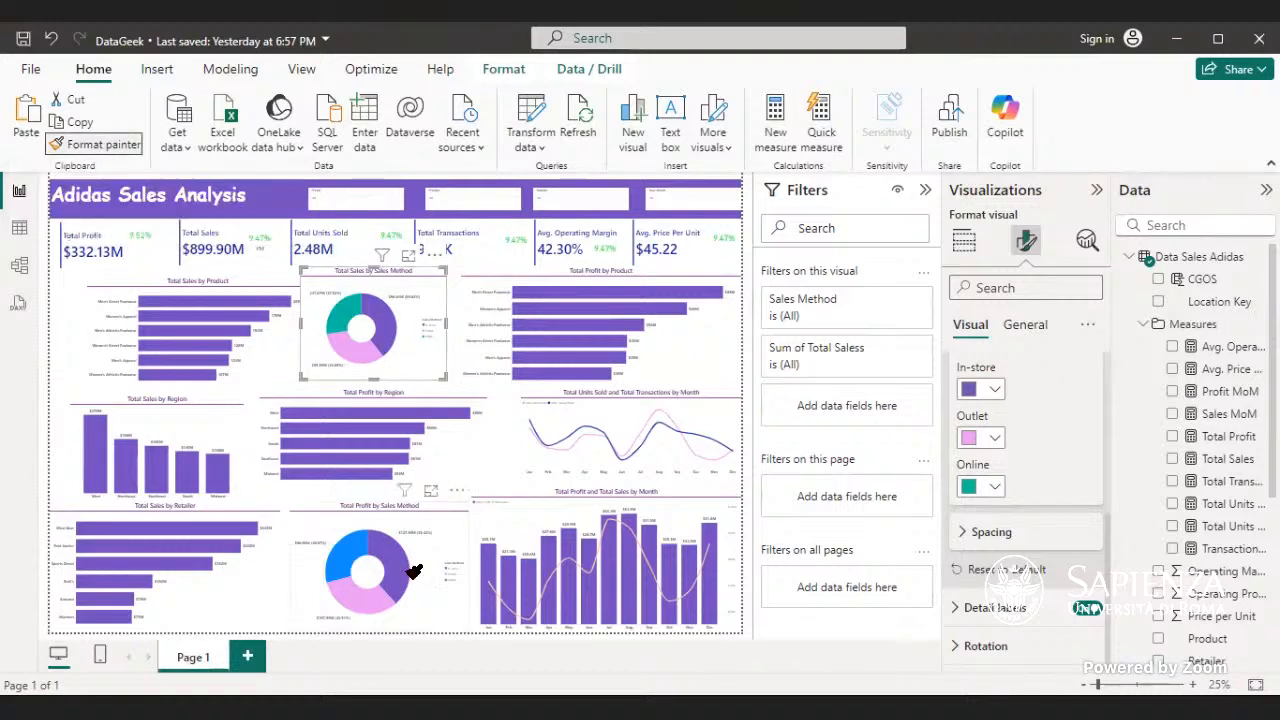
{"action": "left_click", "coordinate": [420, 565]}
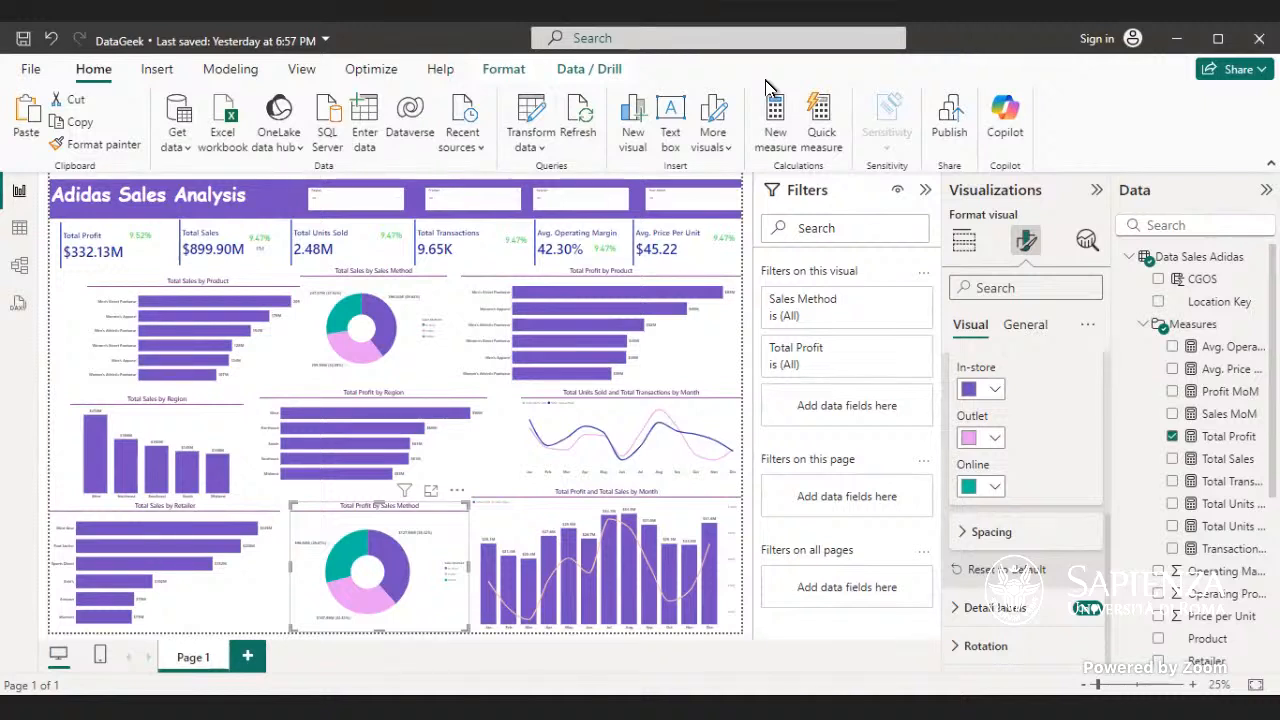
{"action": "mouse_move", "coordinate": [337, 568]}
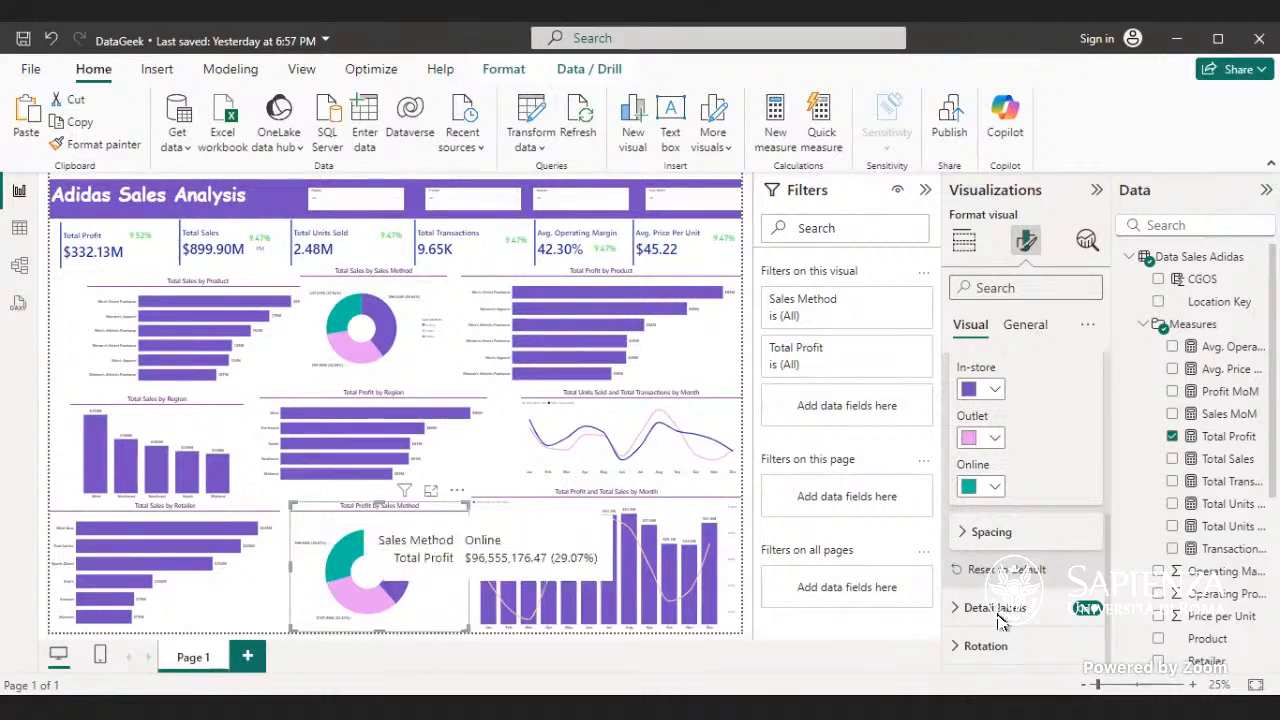
- Recolor the Online slice of the Total Profit by Sales Method donut chart, trying dark blue #12239E before settling on custom magenta #C447C6
{"action": "left_click", "coordinate": [995, 487]}
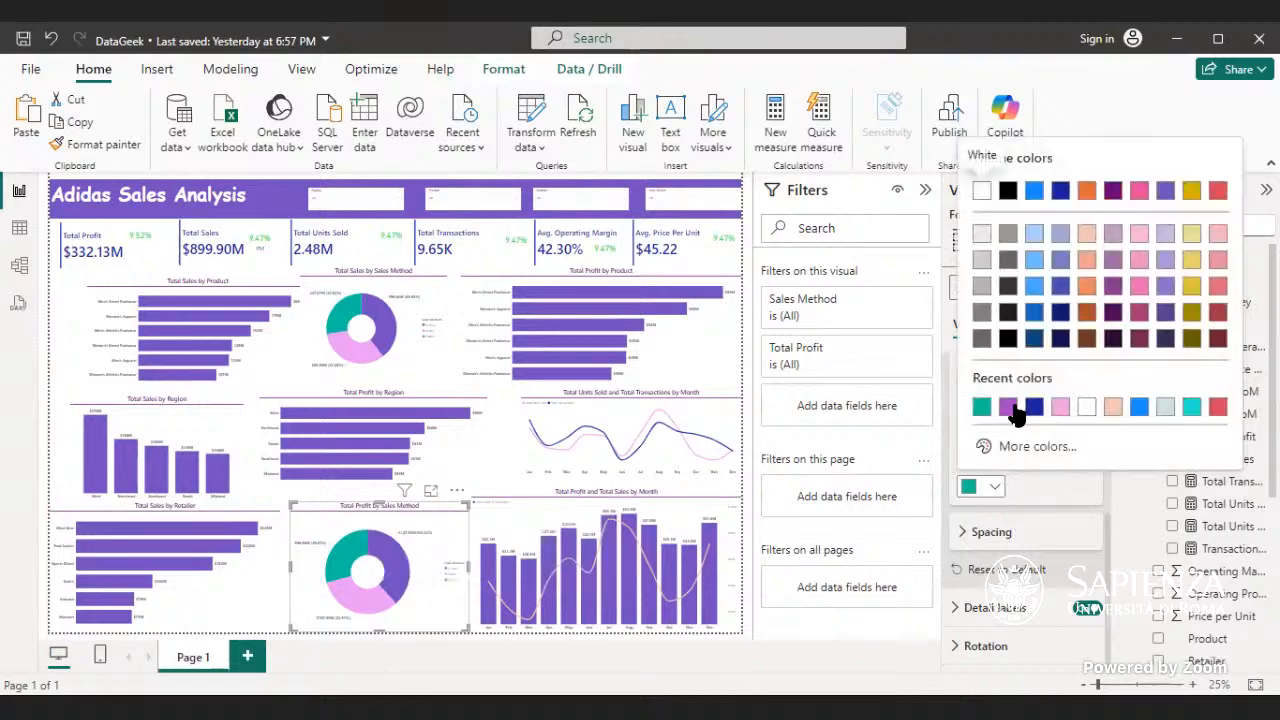
{"action": "left_click", "coordinate": [1036, 410]}
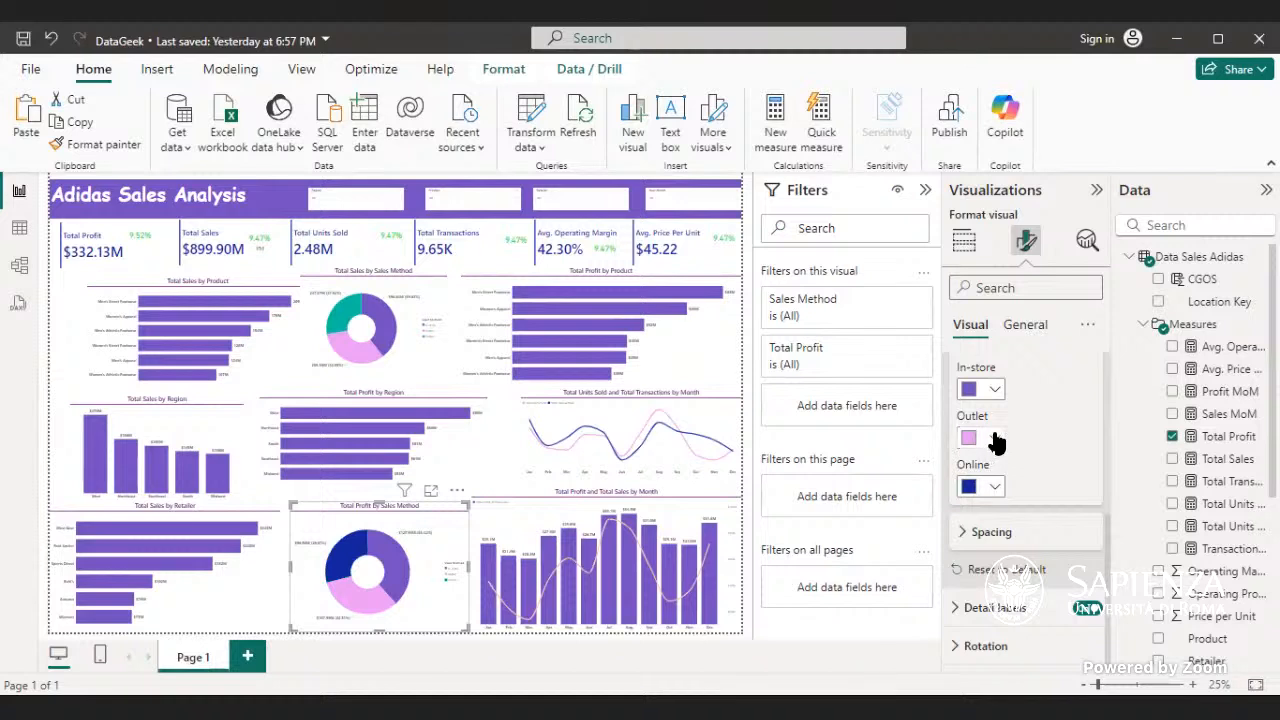
{"action": "left_click", "coordinate": [991, 489]}
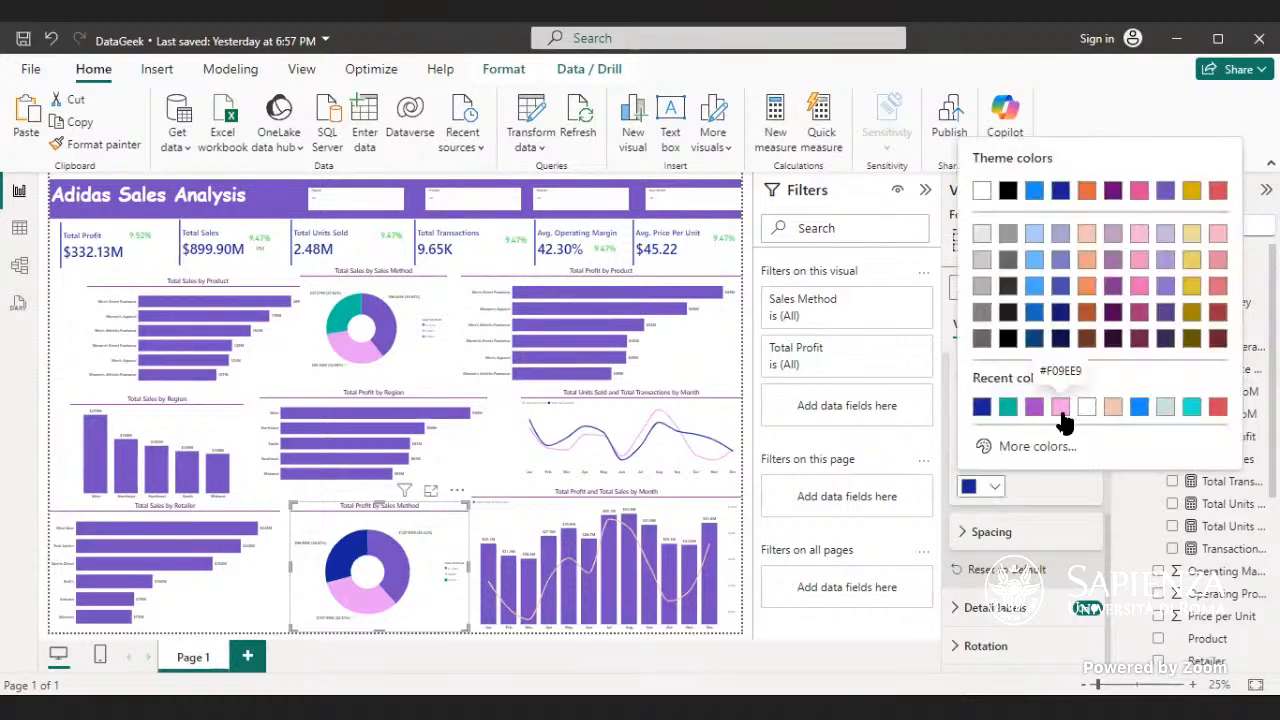
{"action": "left_click", "coordinate": [1028, 449]}
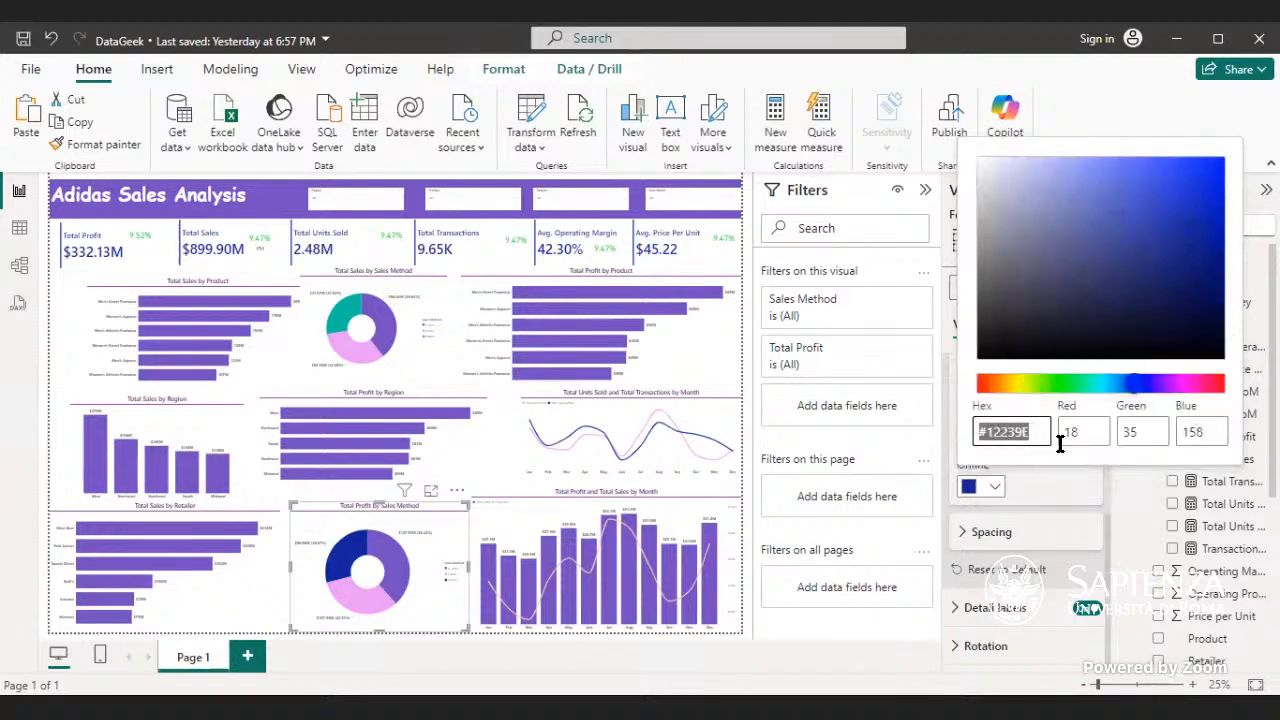
{"action": "left_click", "coordinate": [1178, 385]}
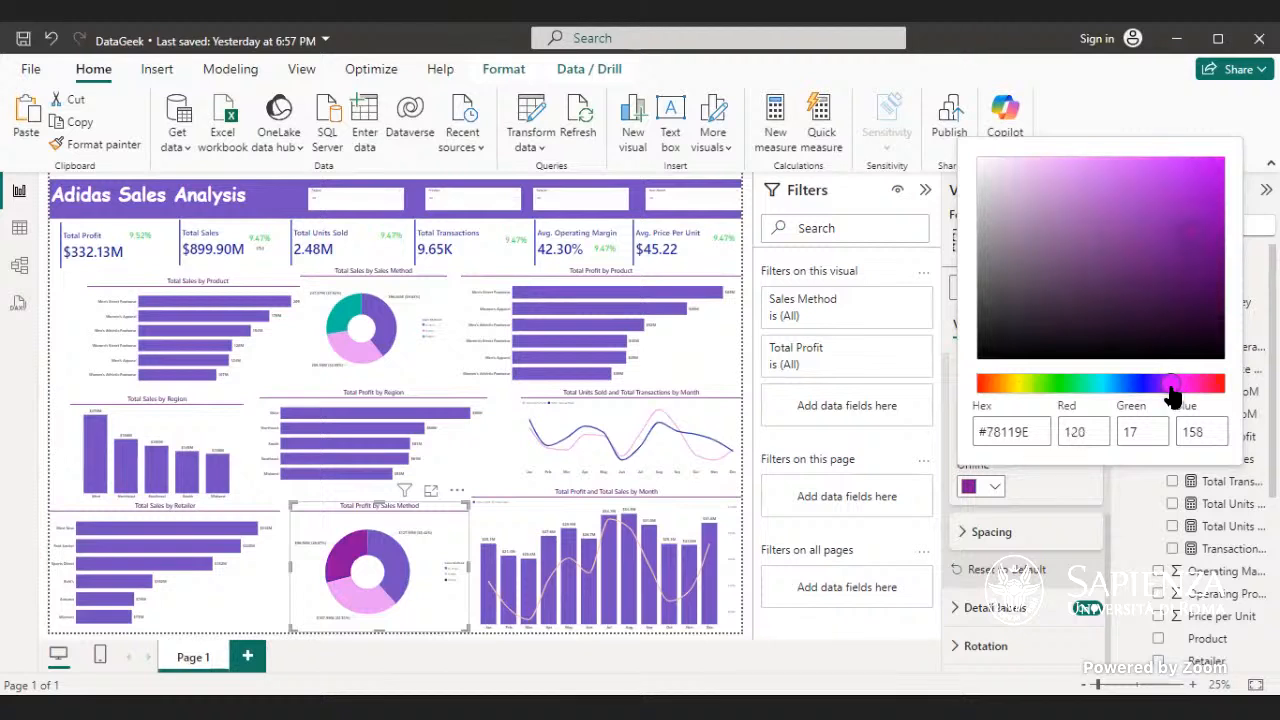
{"action": "left_click", "coordinate": [1182, 386]}
{"action": "mouse_move", "coordinate": [1183, 234]}
{"action": "left_mouse_down"}
{"action": "mouse_move", "coordinate": [1200, 217]}
{"action": "mouse_move", "coordinate": [1142, 217]}
{"action": "mouse_move", "coordinate": [1077, 245]}
{"action": "mouse_move", "coordinate": [1138, 209]}
{"action": "left_mouse_up"}
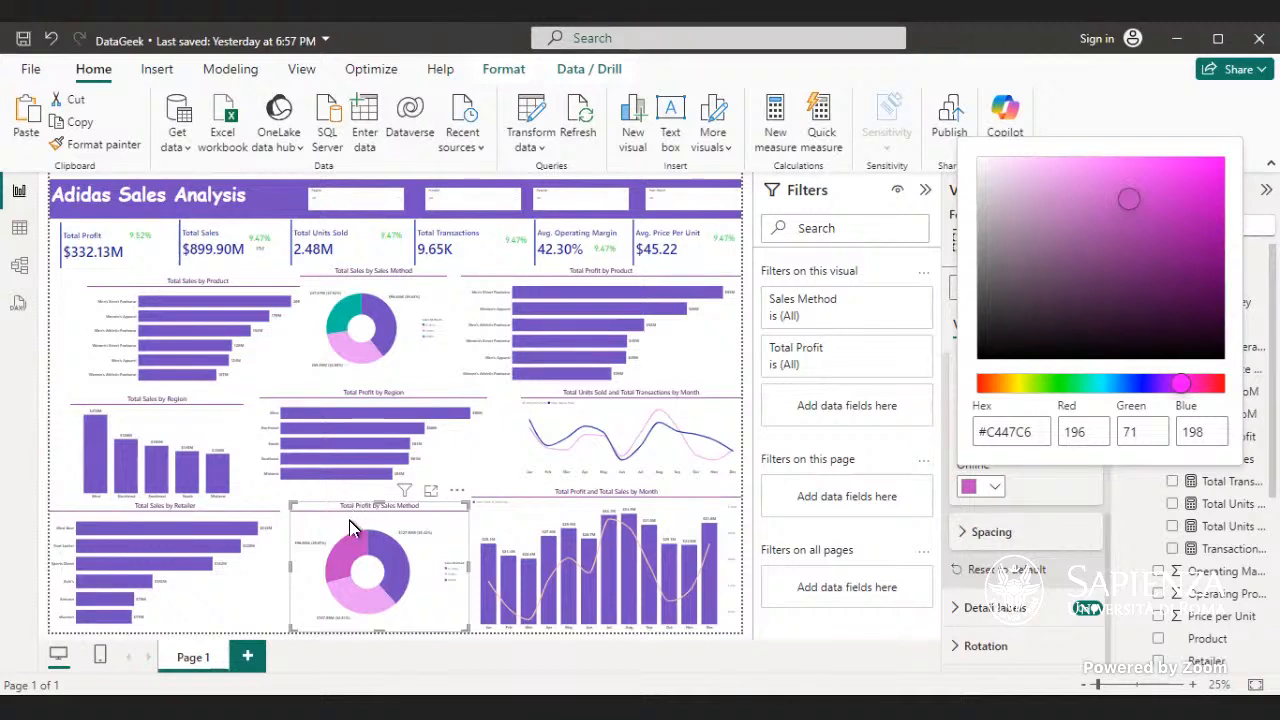
{"action": "left_click", "coordinate": [320, 524]}
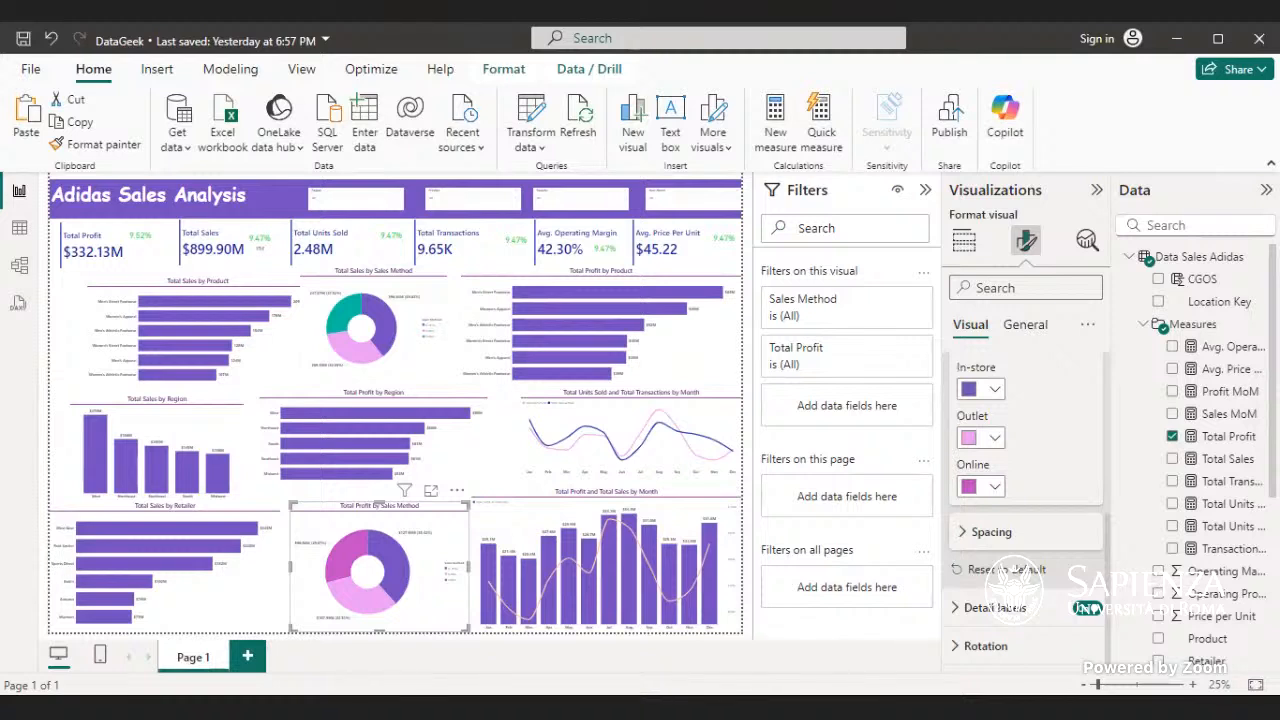
- Copy the formatting of the Total Profit by Sales Method donut chart to the Total Sales by Sales Method donut chart and deselect it
{"action": "left_click", "coordinate": [70, 146]}
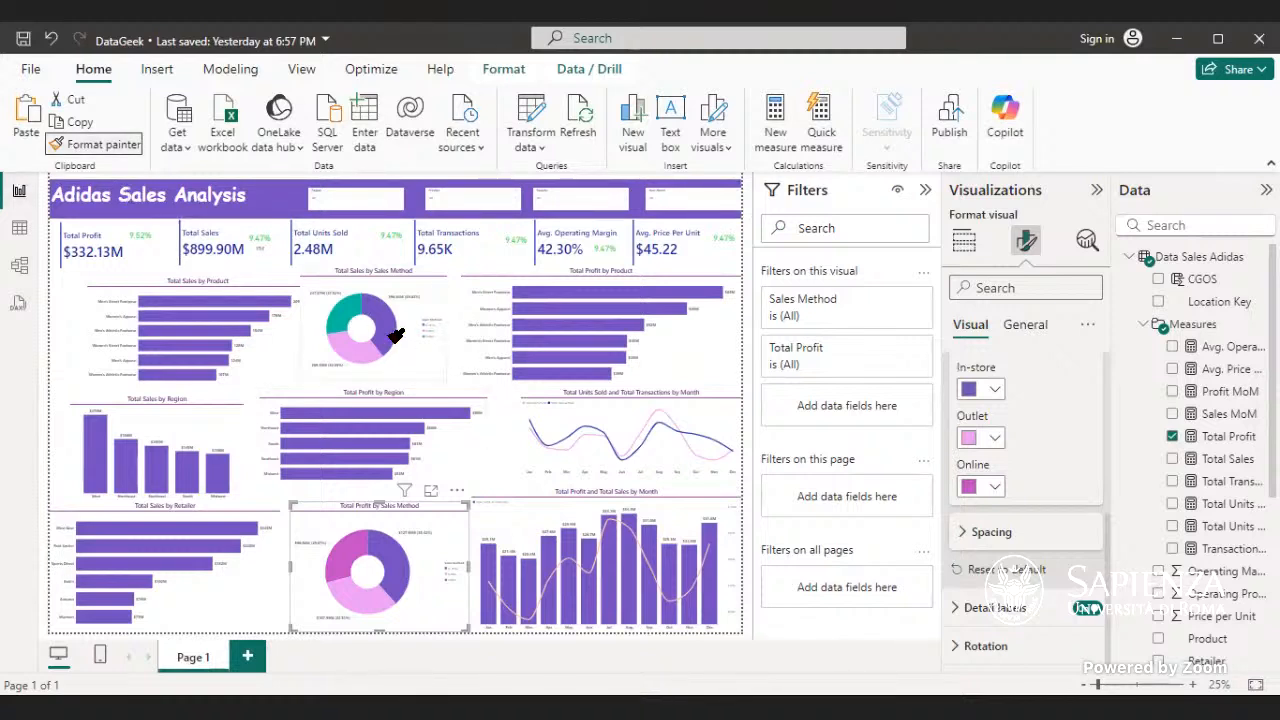
{"action": "left_click", "coordinate": [390, 362]}
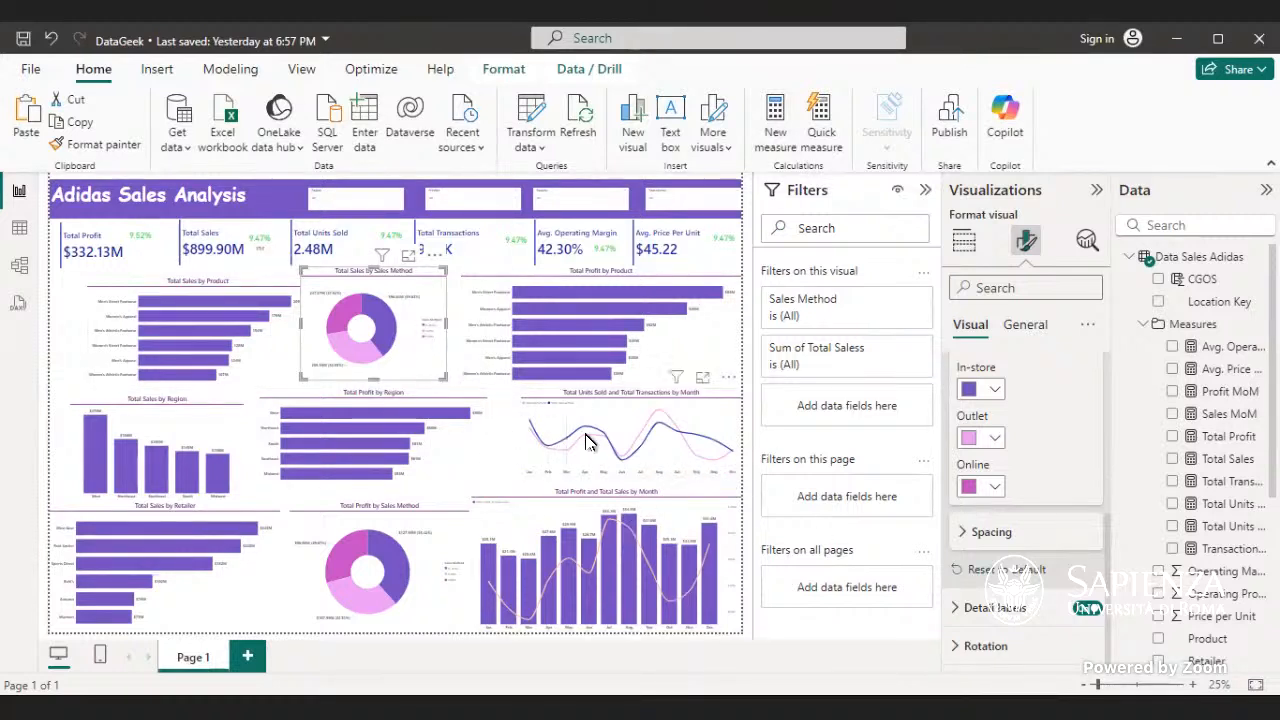
{"action": "mouse_move", "coordinate": [604, 436]}
{"action": "left_click", "coordinate": [450, 289]}
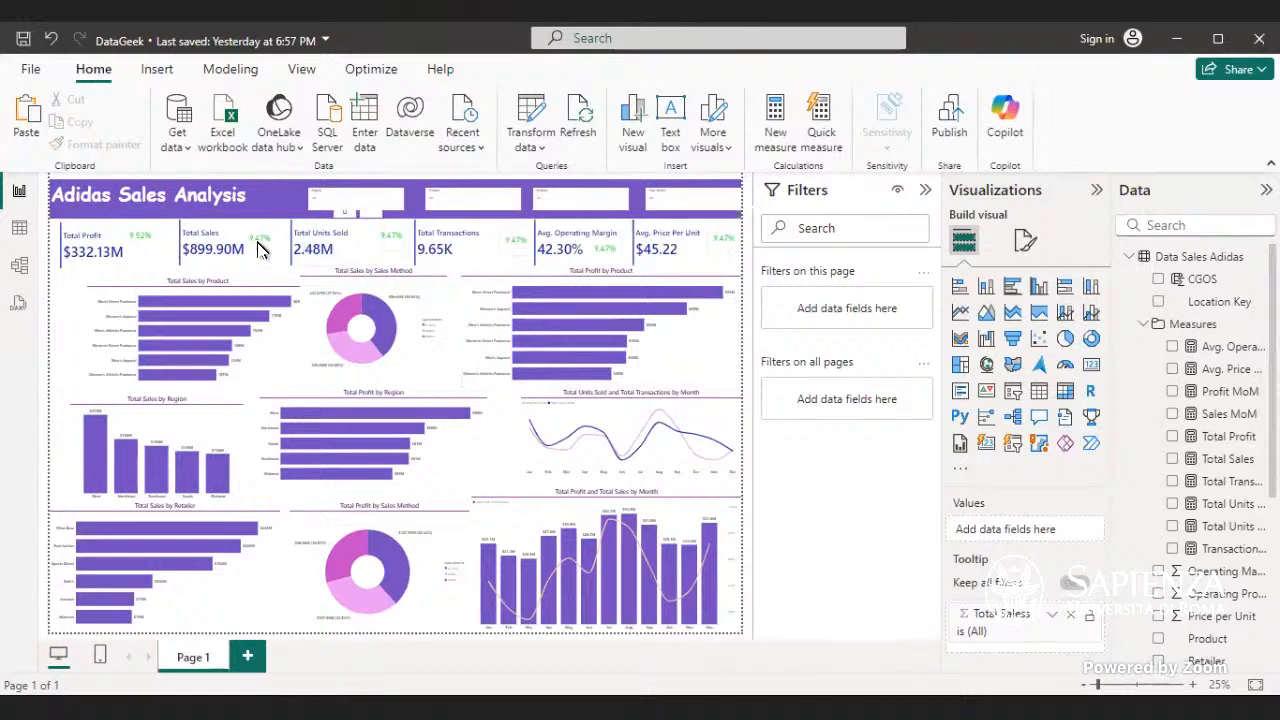
- Check which measure feeds the month-over-month card beside Total Units Sold, and deselect the card
{"action": "left_click", "coordinate": [390, 242]}
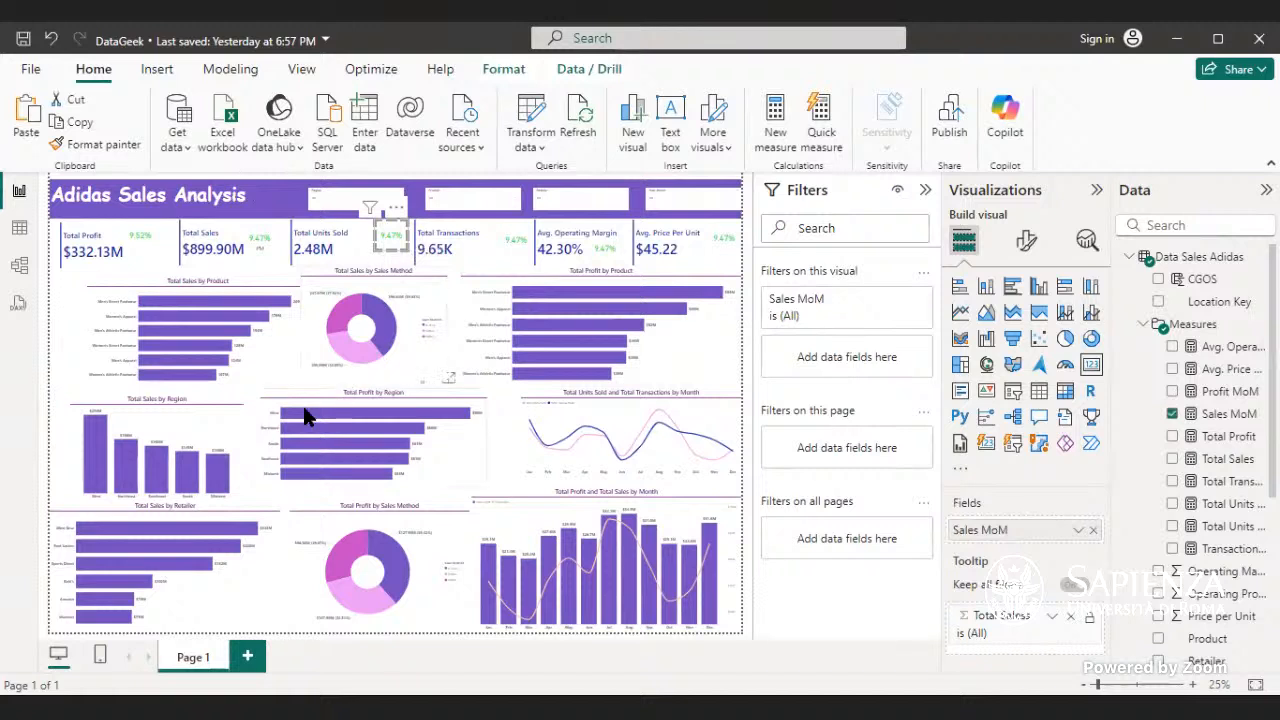
{"action": "left_click", "coordinate": [55, 366]}
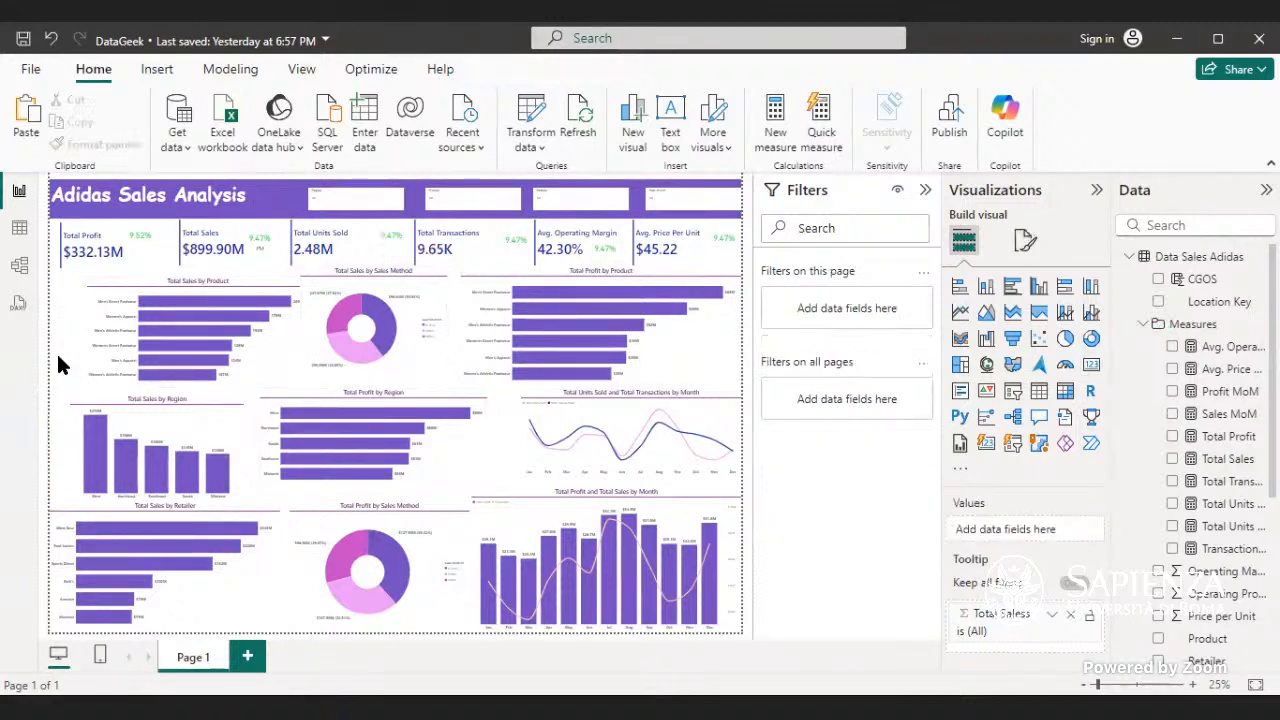
- Export the finished Adidas Sales Analysis report to PDF
{"action": "left_click", "coordinate": [31, 70]}
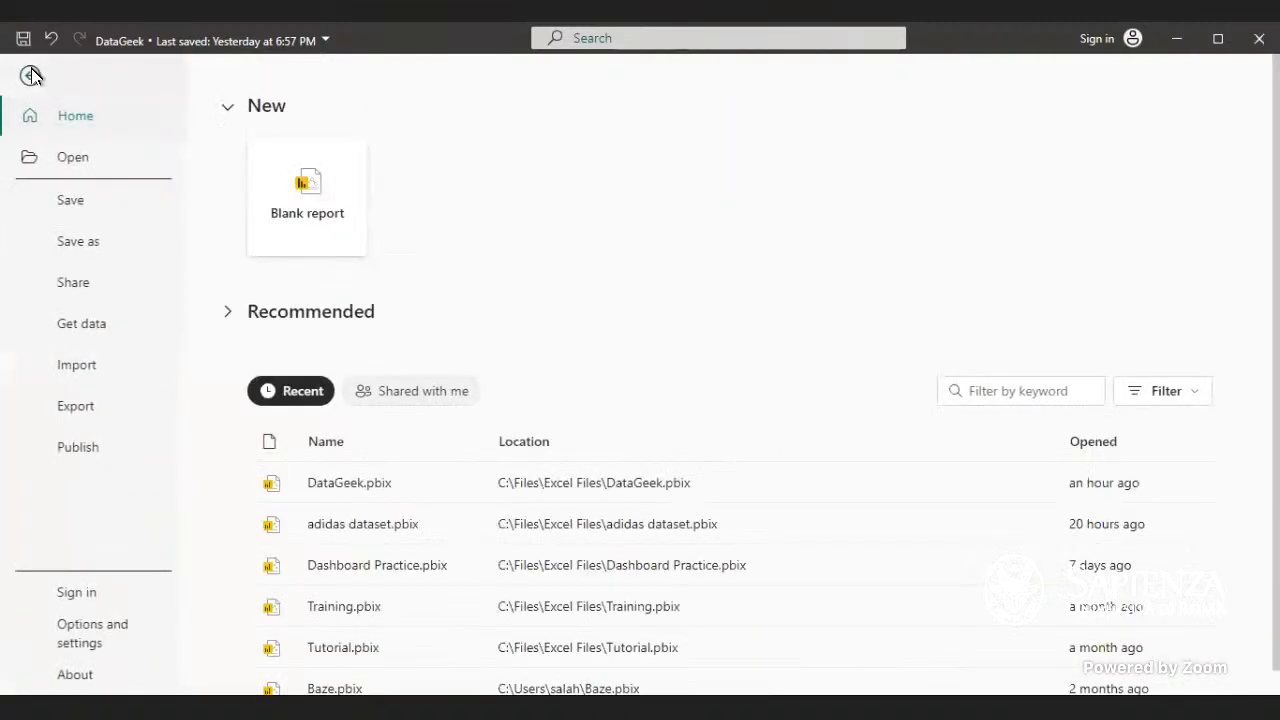
{"action": "left_click", "coordinate": [68, 236]}
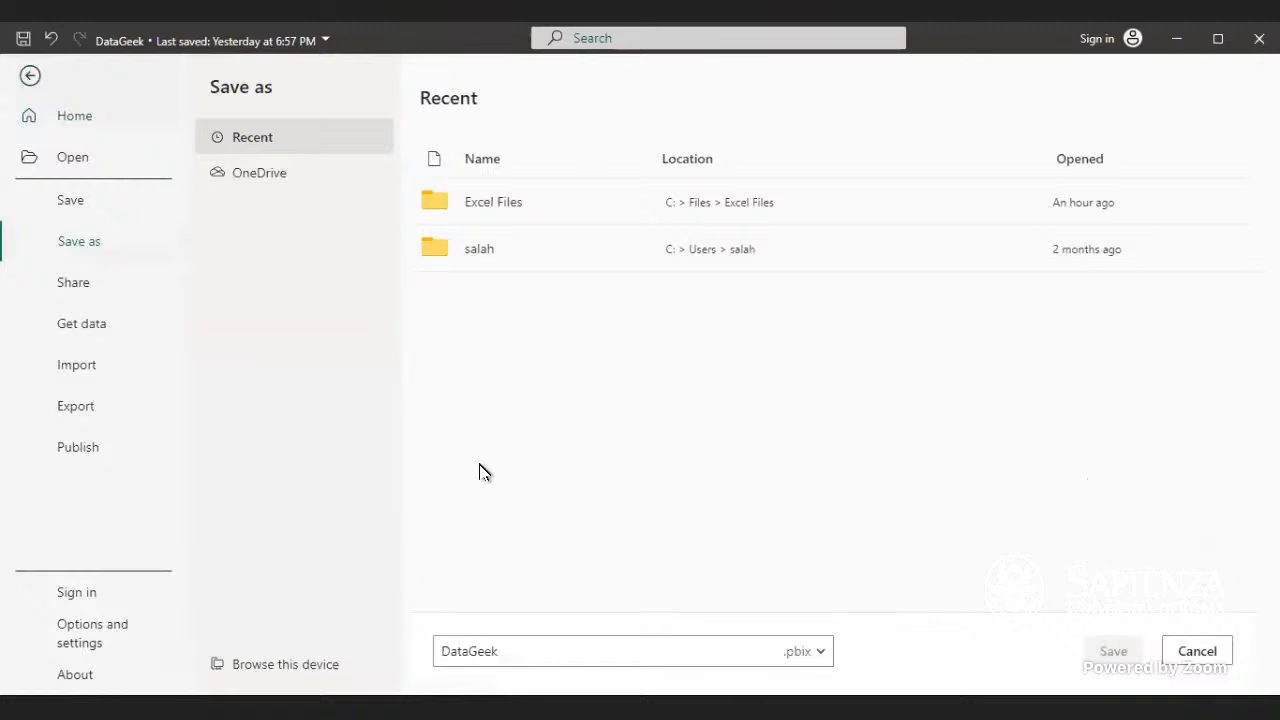
{"action": "left_click", "coordinate": [822, 652]}
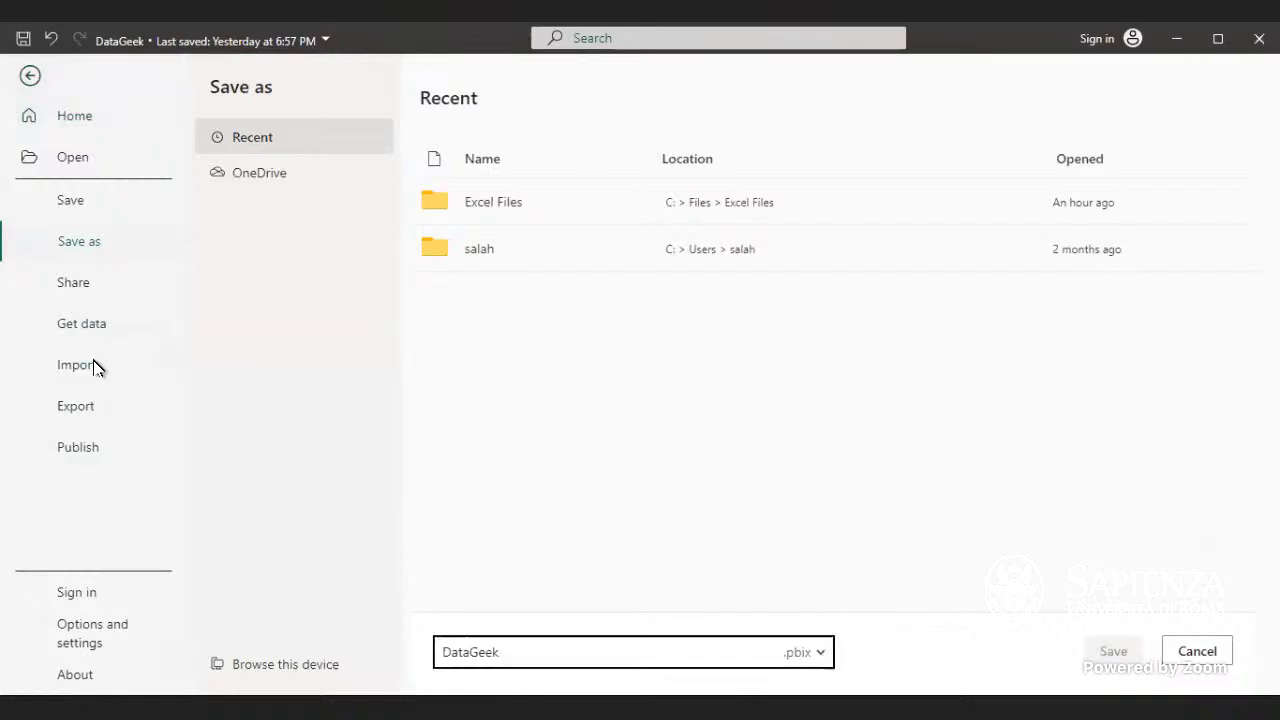
{"action": "left_click", "coordinate": [63, 409]}
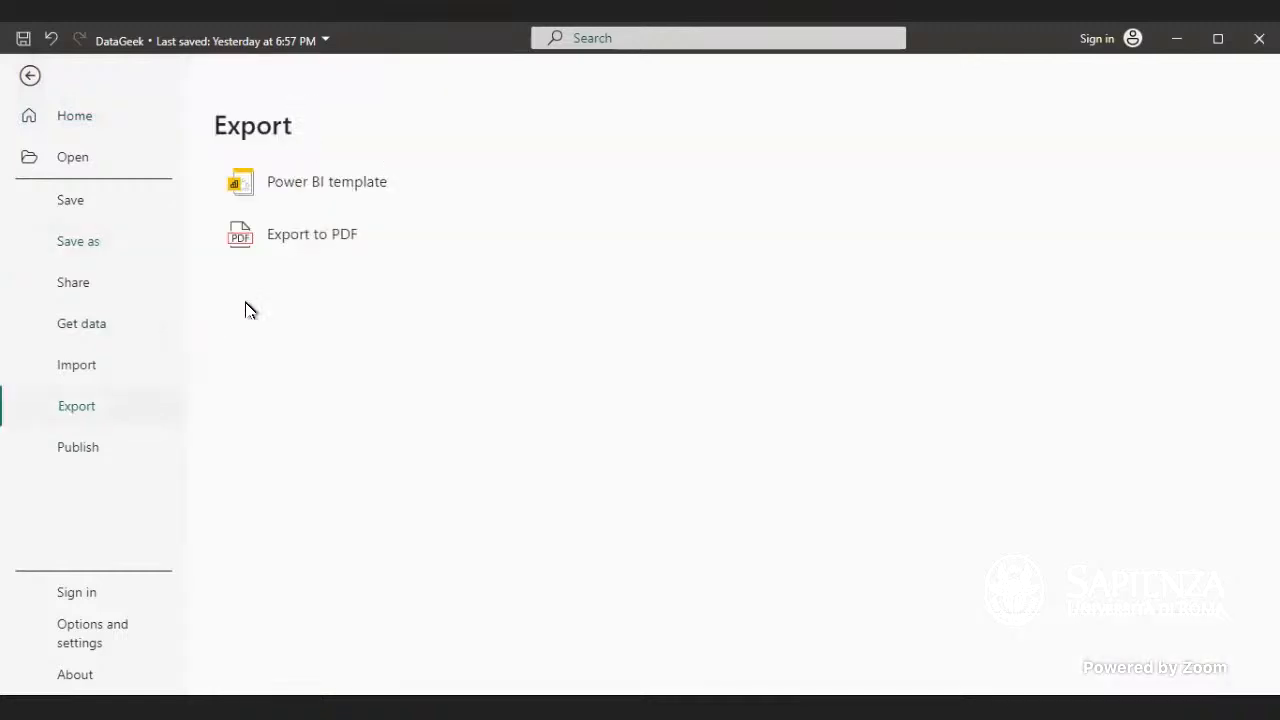
{"action": "left_click", "coordinate": [274, 243]}
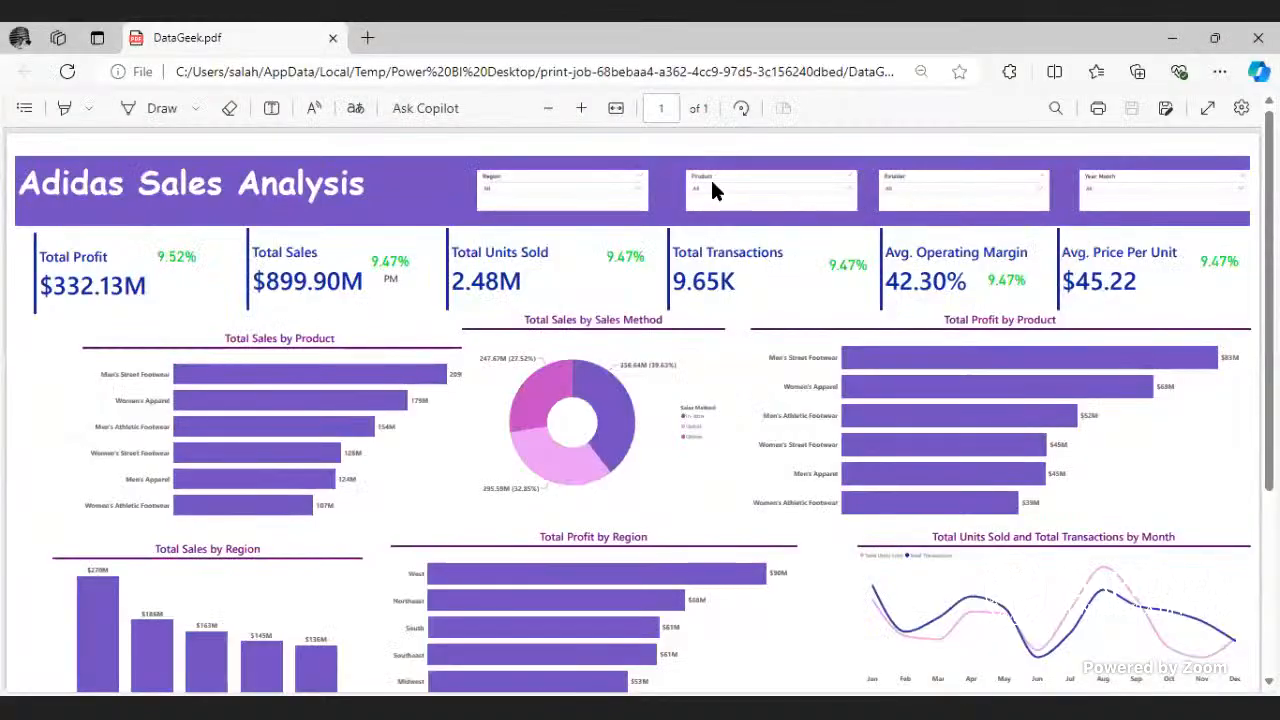
- Review the exported DataGeek.pdf, viewing the whole dashboard page and enlarging its KPI cards and charts
{"action": "left_click", "coordinate": [538, 127]}
{"action": "left_click", "coordinate": [538, 127]}
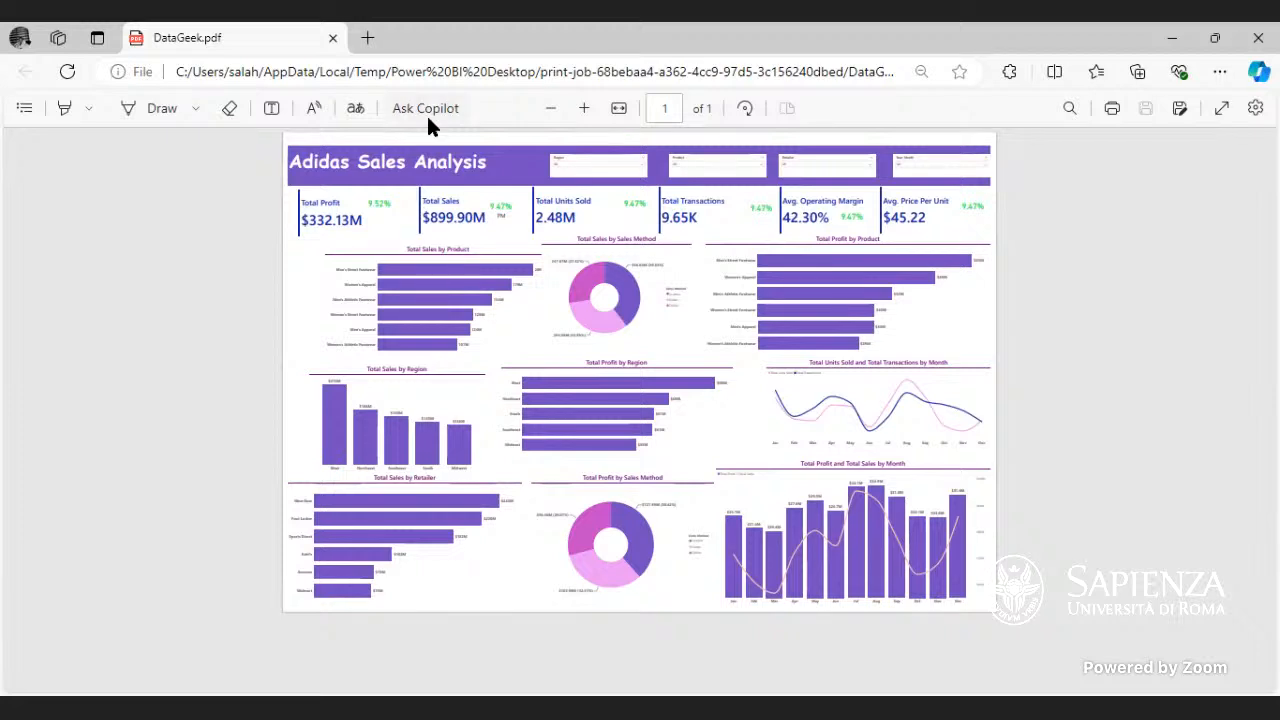
{"action": "key", "text": "alt+Tab"}
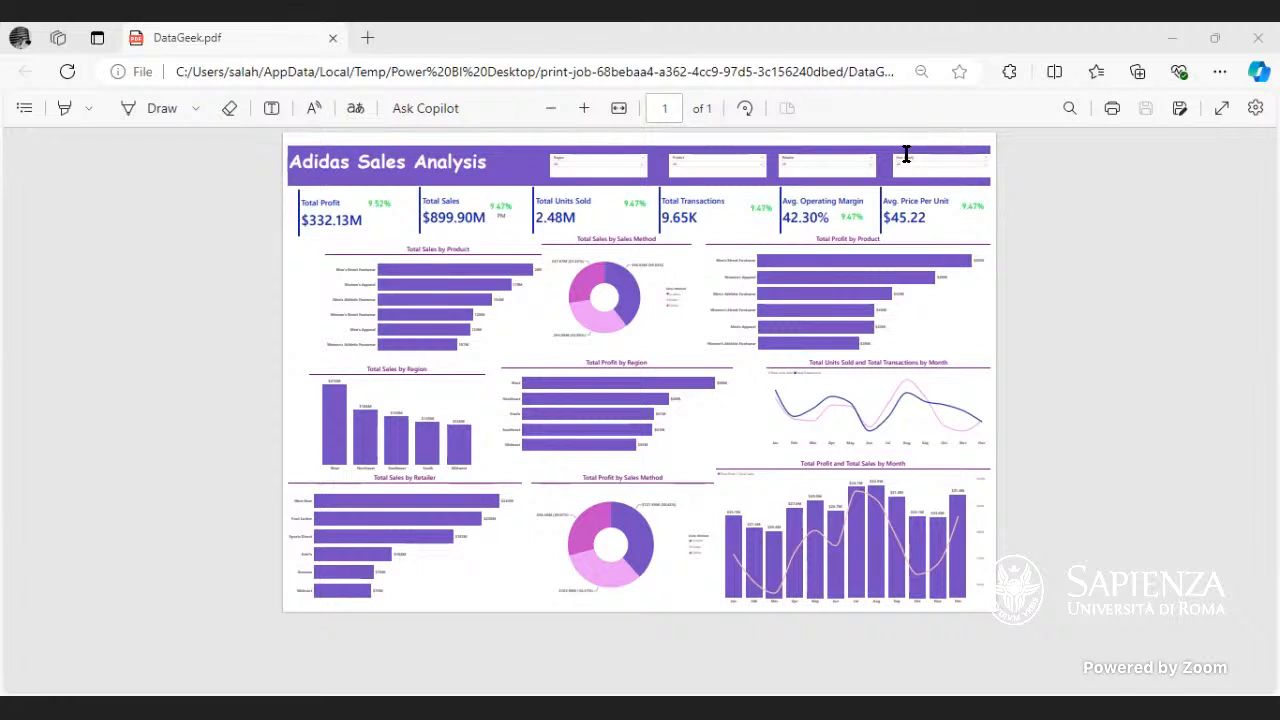
{"action": "left_click", "coordinate": [845, 182]}
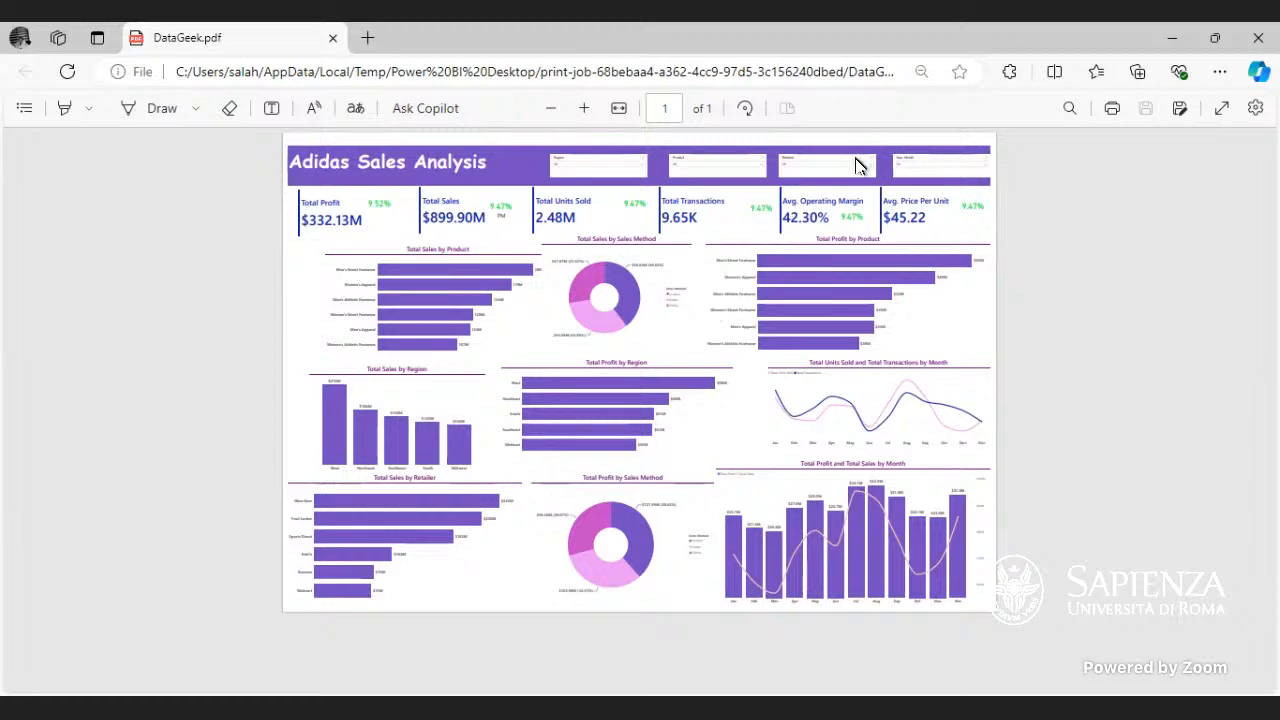
{"action": "left_click", "coordinate": [584, 112]}
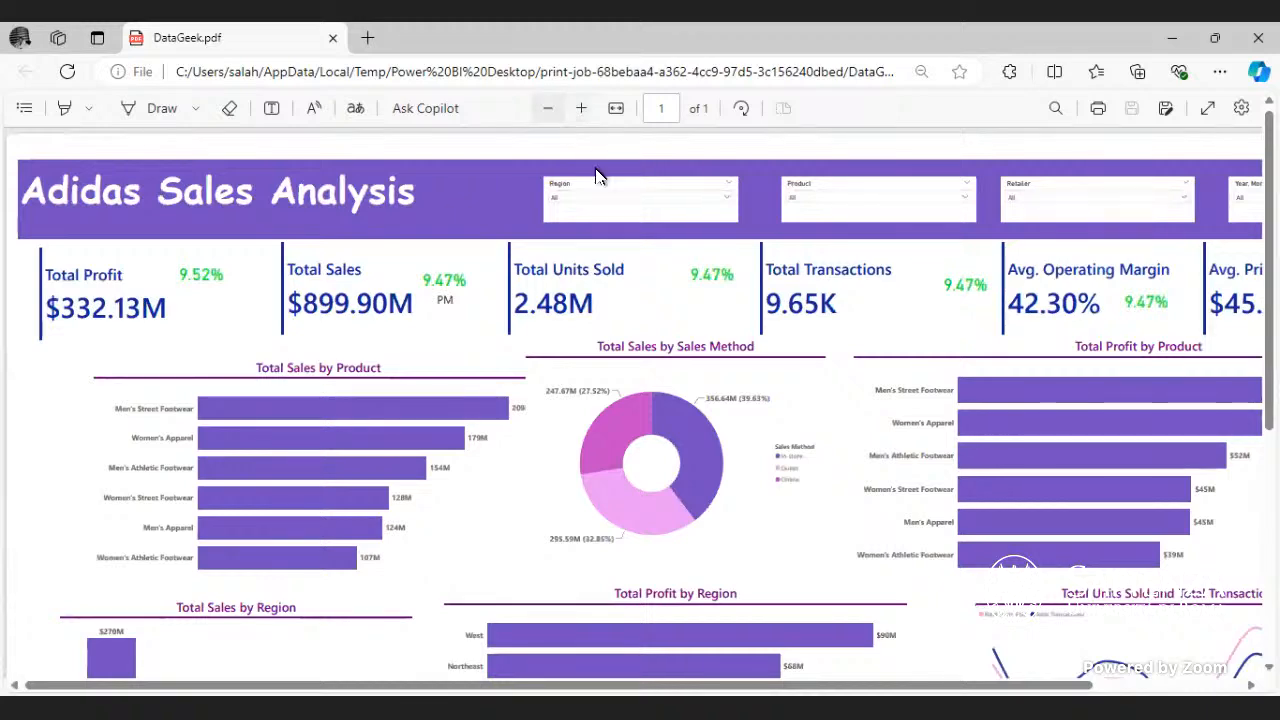
{"action": "left_click", "coordinate": [557, 113]}
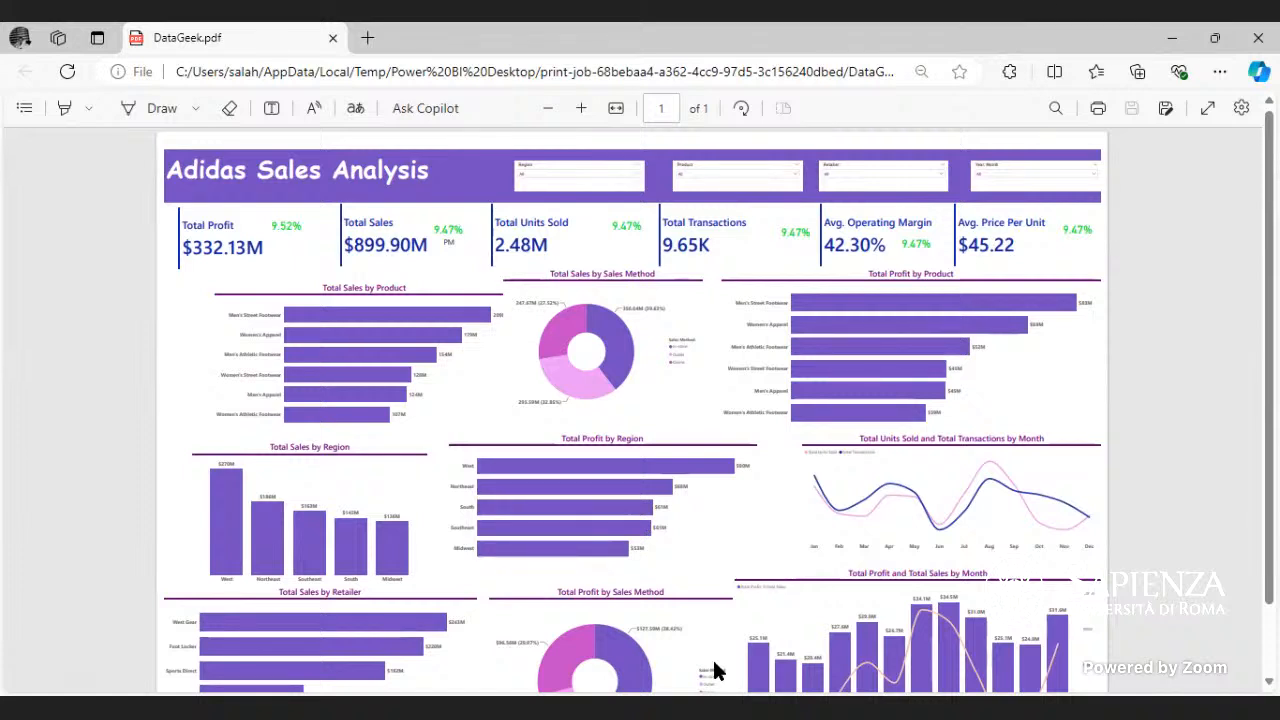
- Switch to the Power BI Desktop report and open the formatting options of the Total Profit by Product chart
{"action": "key", "text": "alt+Tab"}
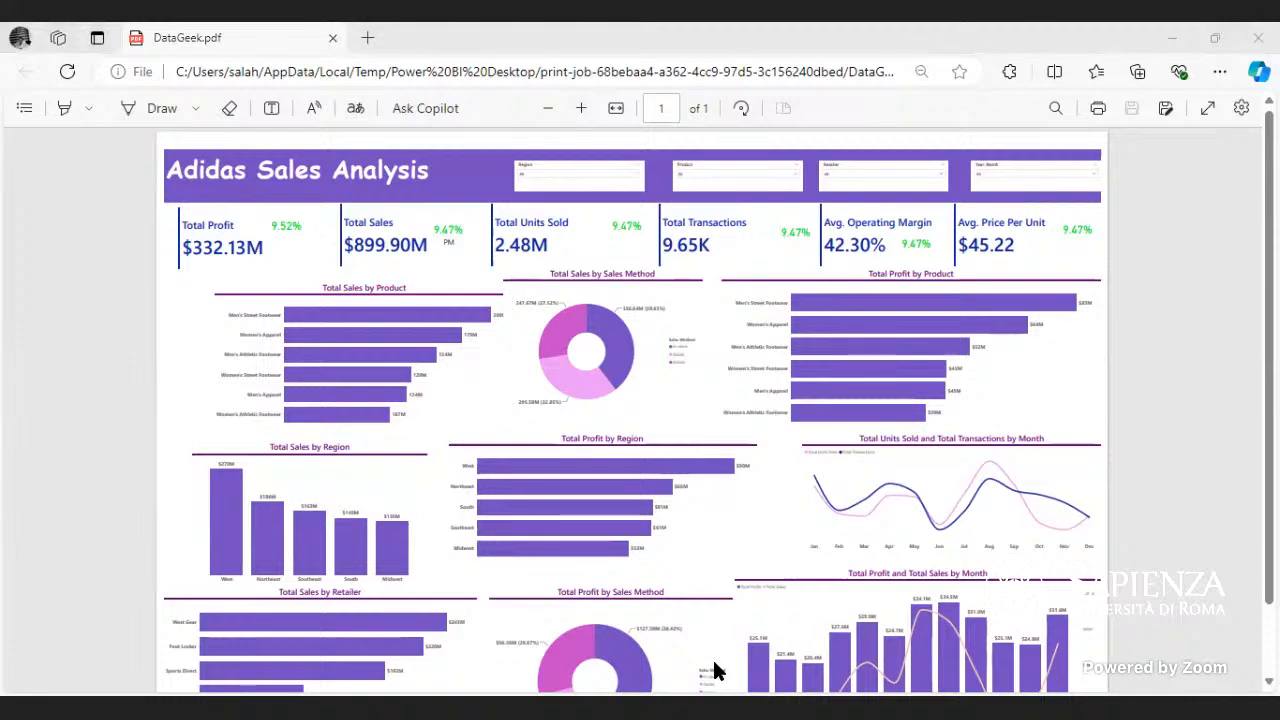
{"action": "left_click", "coordinate": [622, 706]}
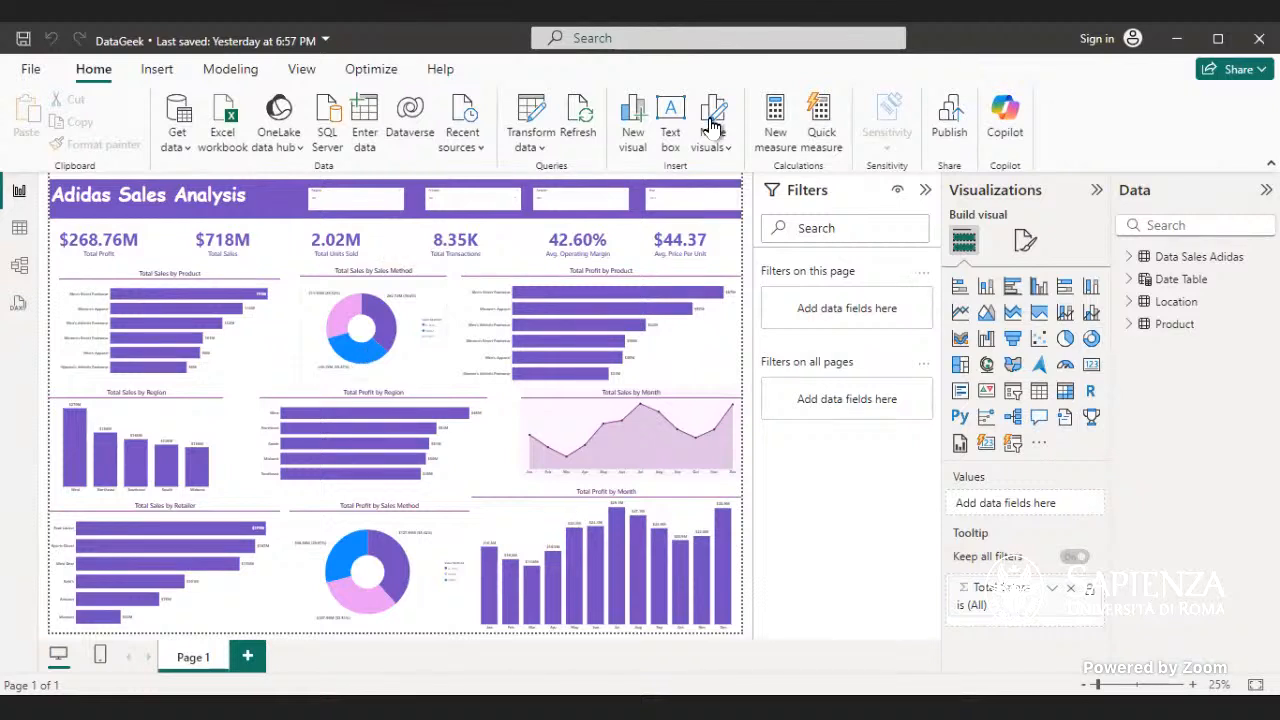
{"action": "mouse_move", "coordinate": [430, 473]}
{"action": "left_click", "coordinate": [710, 350]}
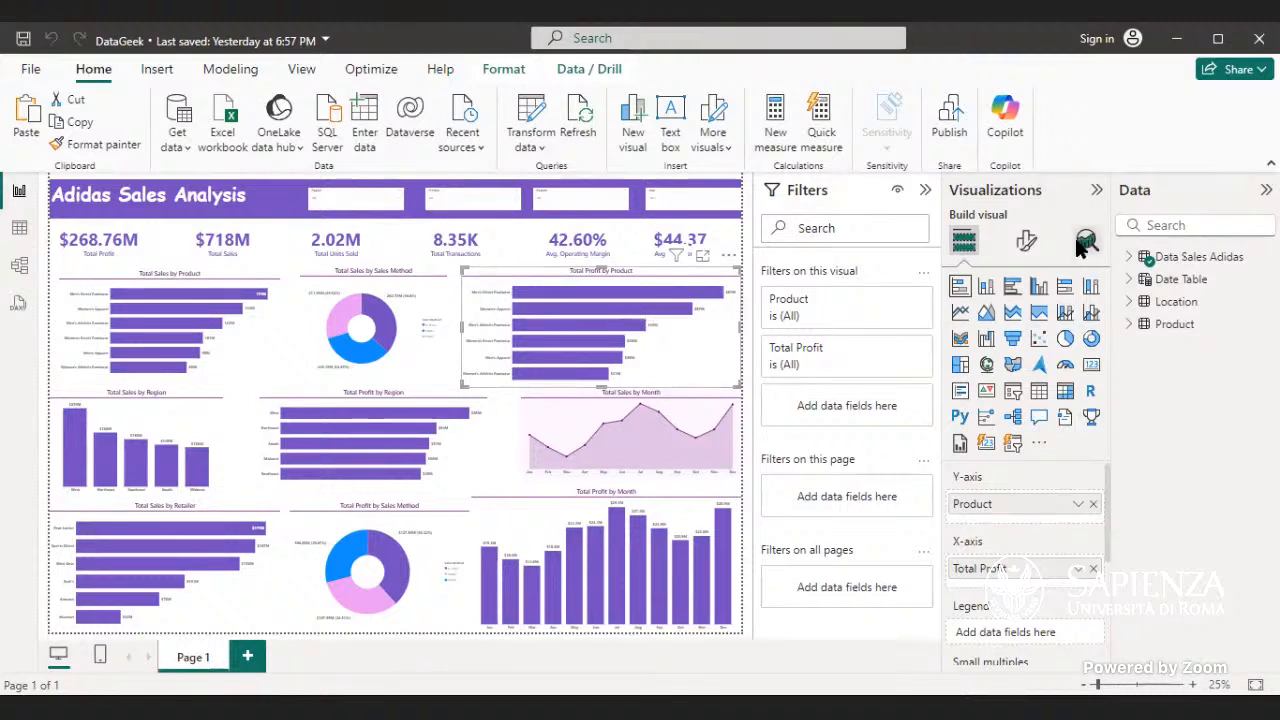
{"action": "left_click", "coordinate": [1026, 241]}
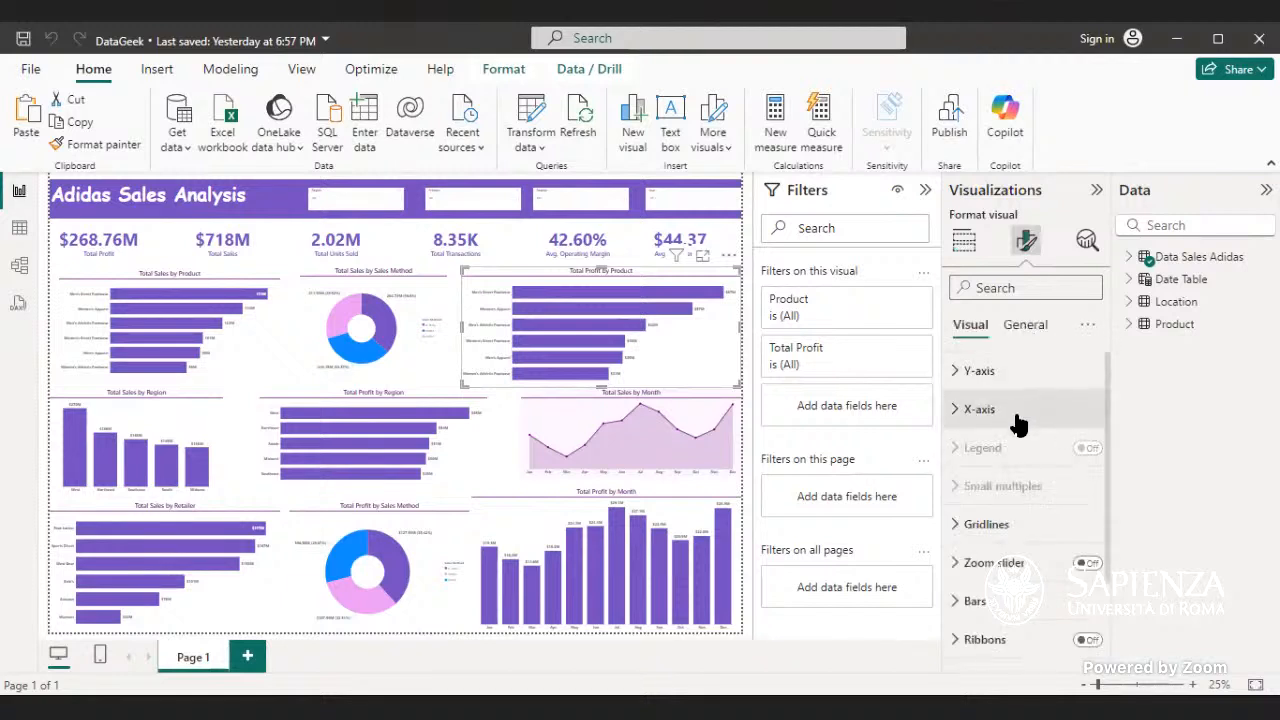
- Look through the Bars settings and the general formatting options of the Total Profit by Product chart
{"action": "scroll", "coordinate": [1020, 422], "scroll_direction": "down", "scroll_amount": 3}
{"action": "left_click", "coordinate": [1026, 493]}
{"action": "scroll", "coordinate": [1032, 512], "scroll_direction": "down", "scroll_amount": 3}
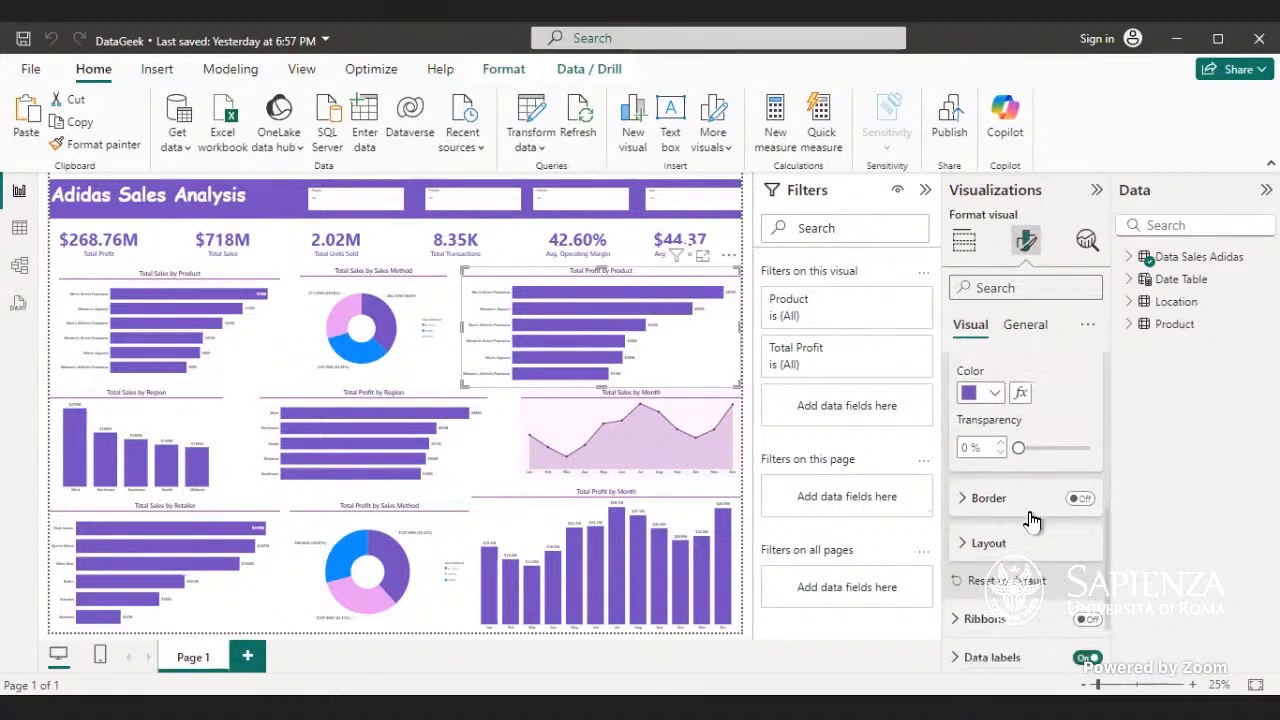
{"action": "scroll", "coordinate": [1020, 465], "scroll_direction": "up", "scroll_amount": 5}
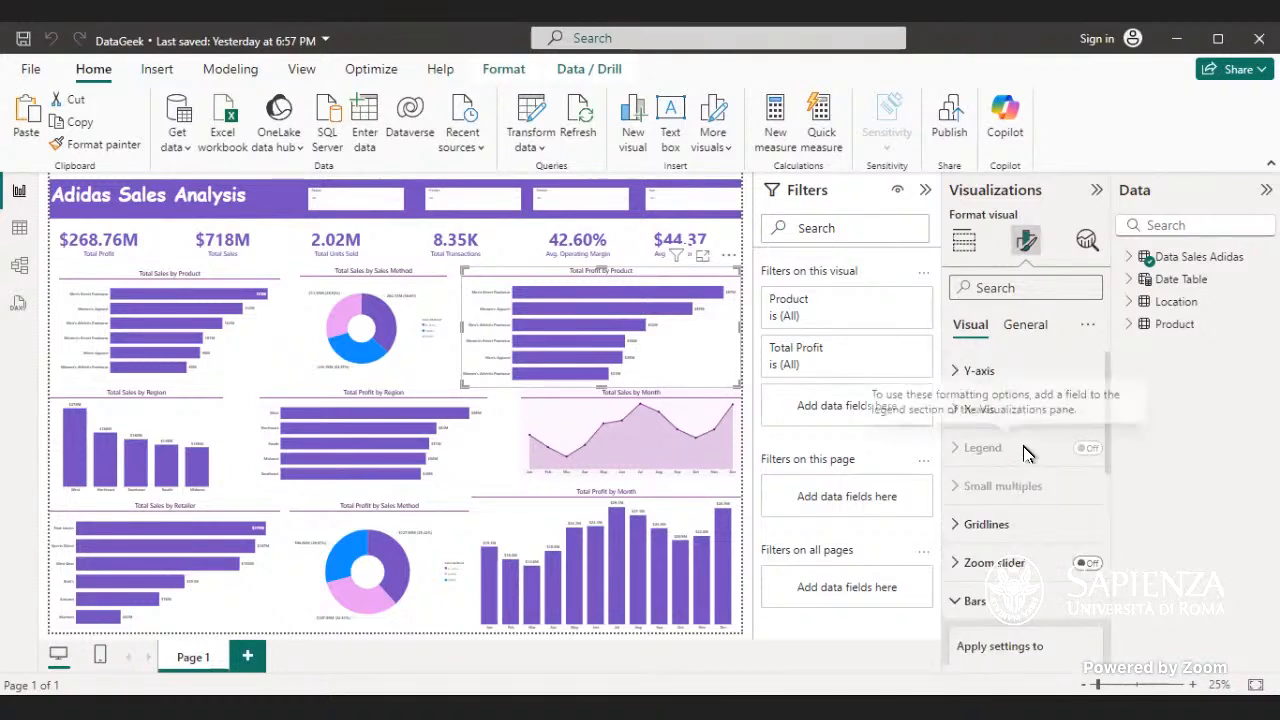
{"action": "left_click", "coordinate": [1003, 598]}
{"action": "scroll", "coordinate": [1002, 614], "scroll_direction": "down", "scroll_amount": 2}
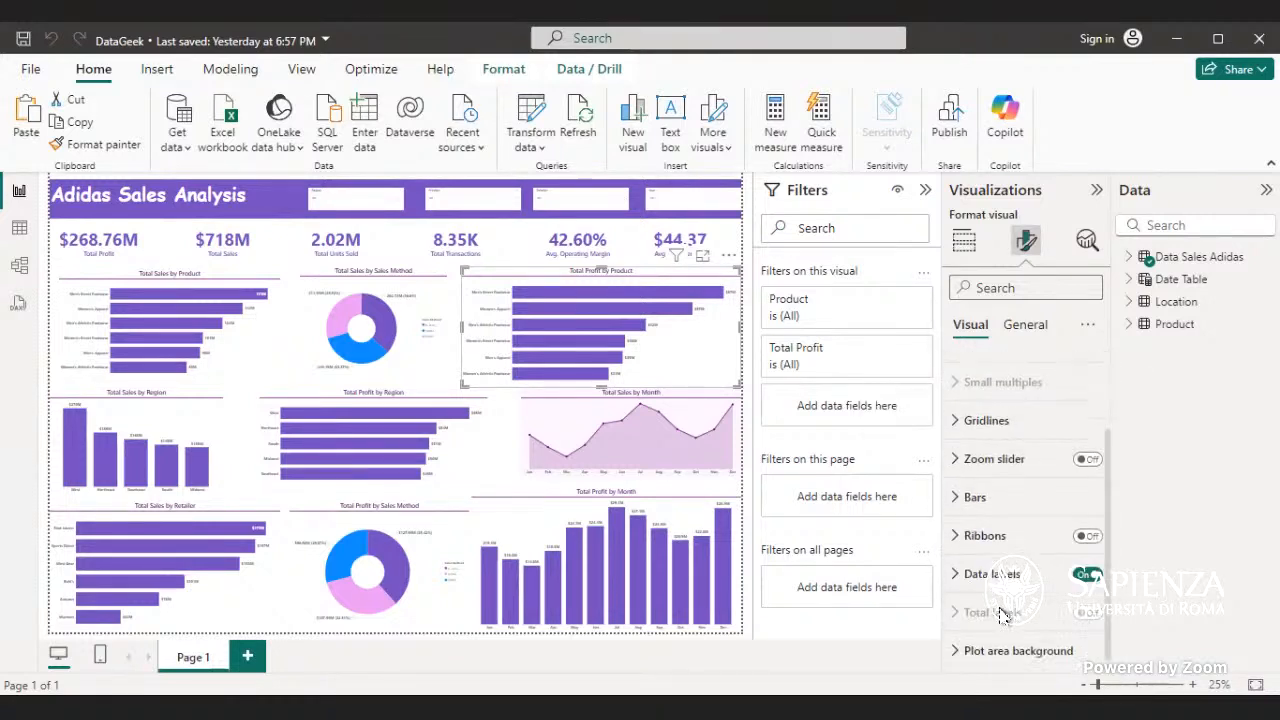
{"action": "scroll", "coordinate": [1003, 612], "scroll_direction": "up", "scroll_amount": 2}
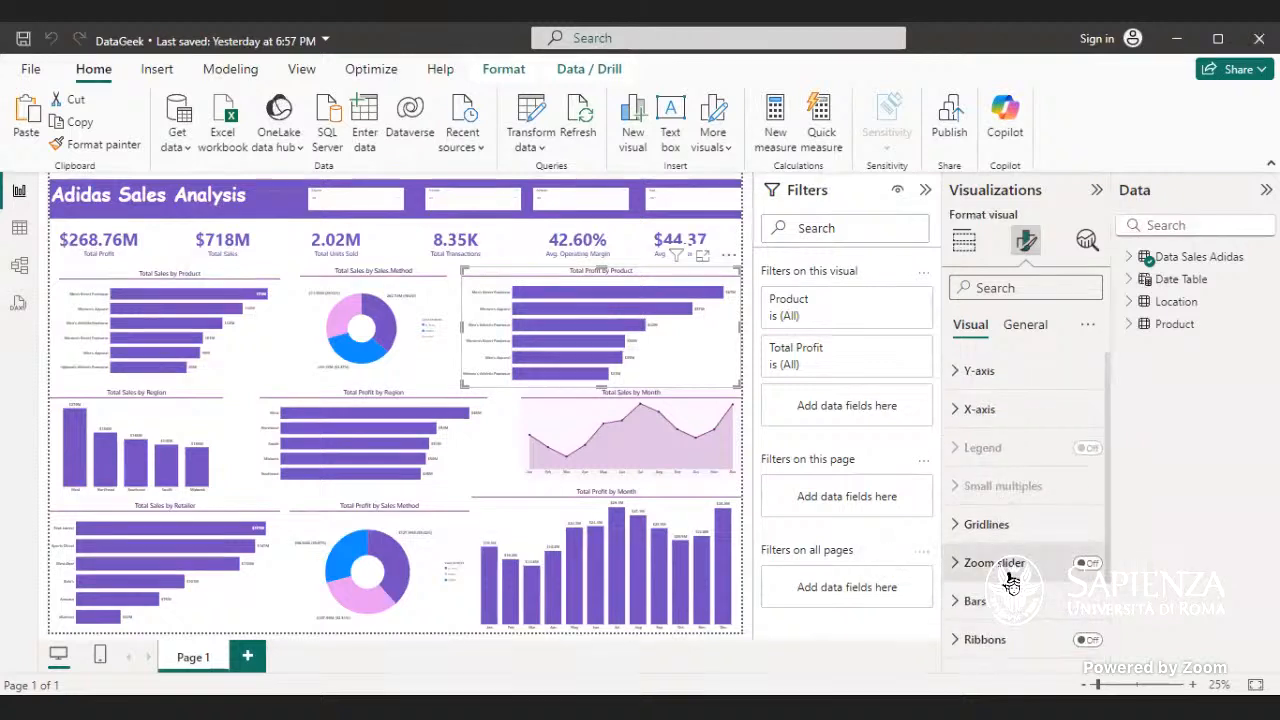
{"action": "left_click", "coordinate": [1026, 324]}
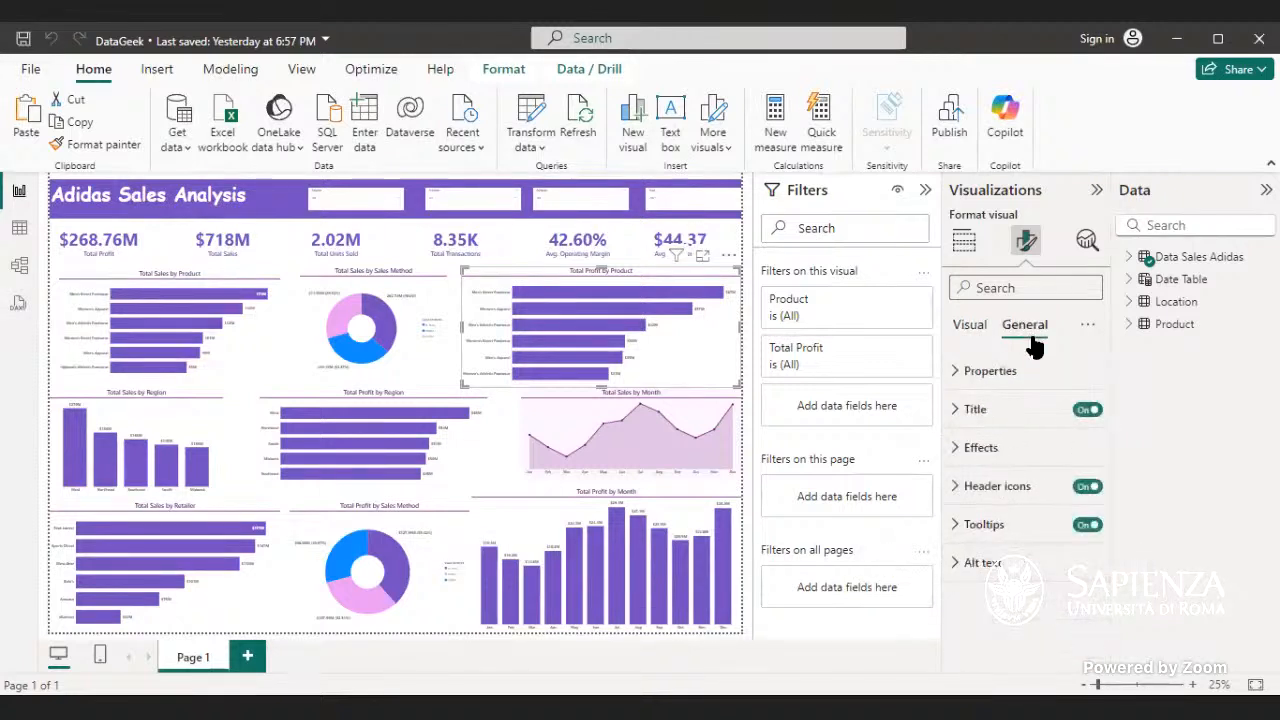
{"action": "left_click", "coordinate": [975, 326]}
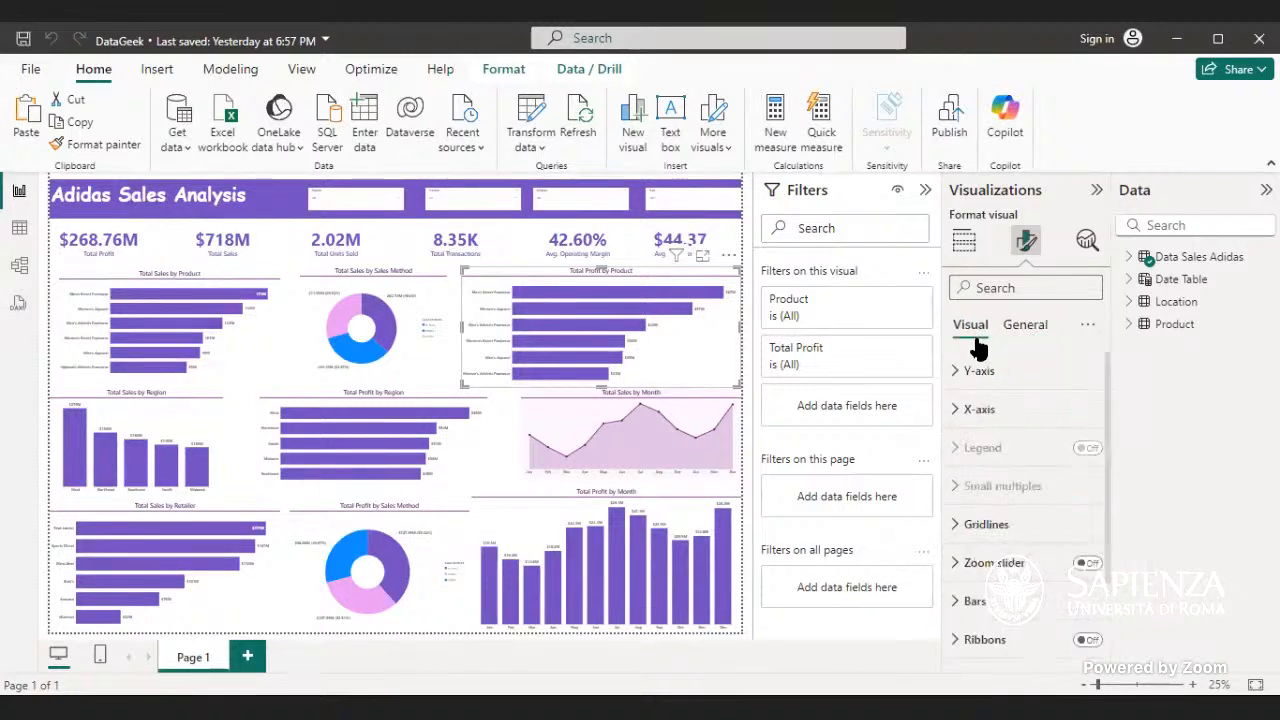
- Examine the axis formatting options of the Total Profit by Product chart, including the Y-axis layout settings
{"action": "left_click", "coordinate": [1006, 409]}
{"action": "left_click", "coordinate": [1006, 409]}
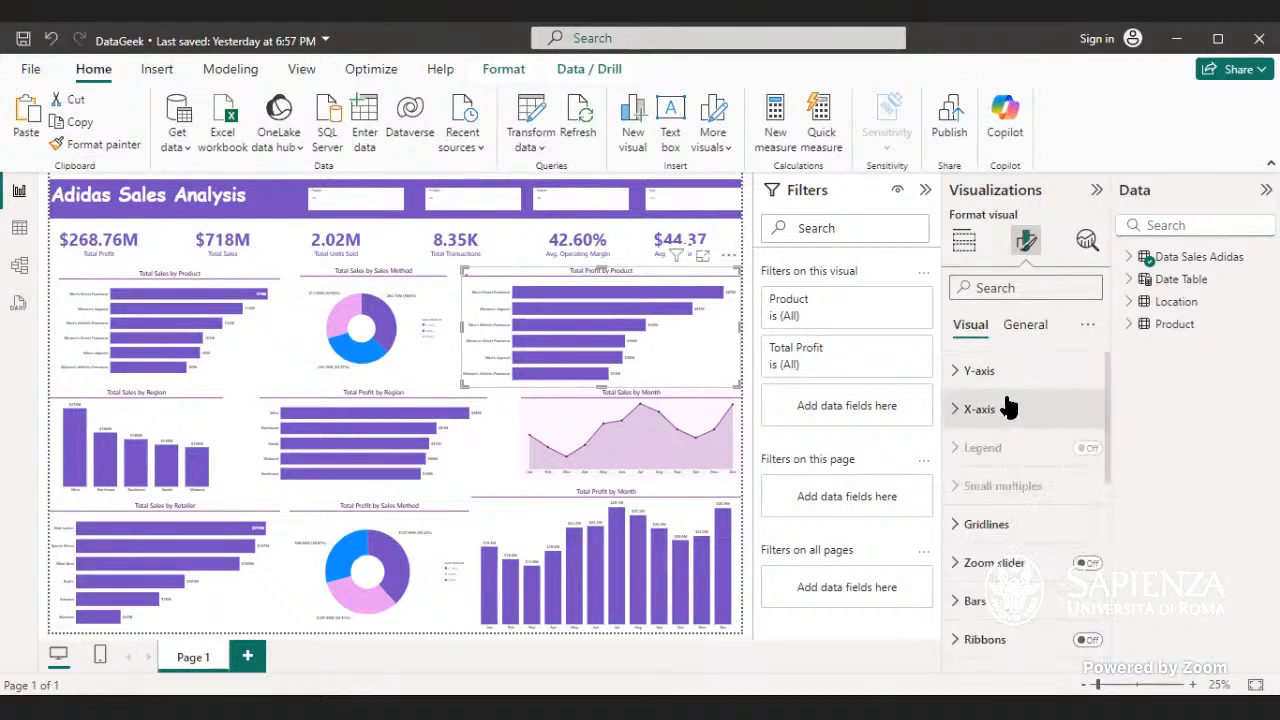
{"action": "left_click", "coordinate": [1002, 372]}
{"action": "left_click", "coordinate": [1005, 395]}
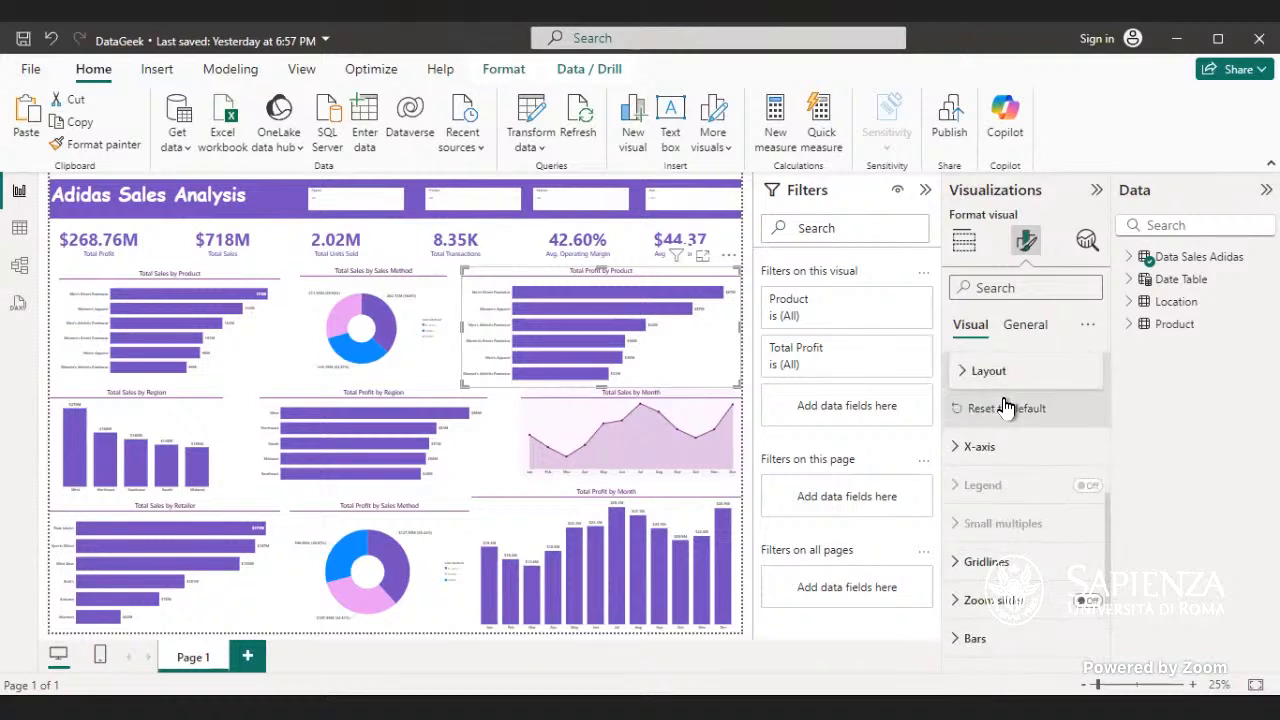
{"action": "scroll", "coordinate": [1008, 420], "scroll_direction": "up", "scroll_amount": 3}
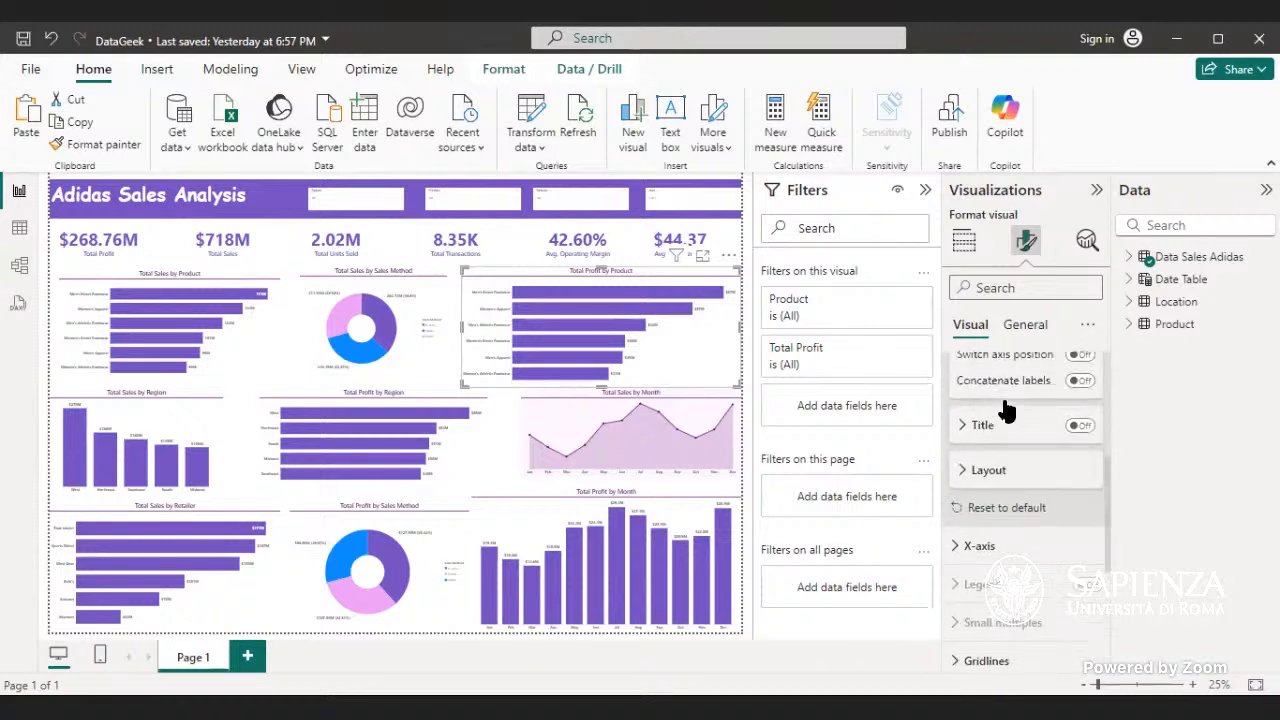
{"action": "scroll", "coordinate": [1018, 505], "scroll_direction": "down", "scroll_amount": 2}
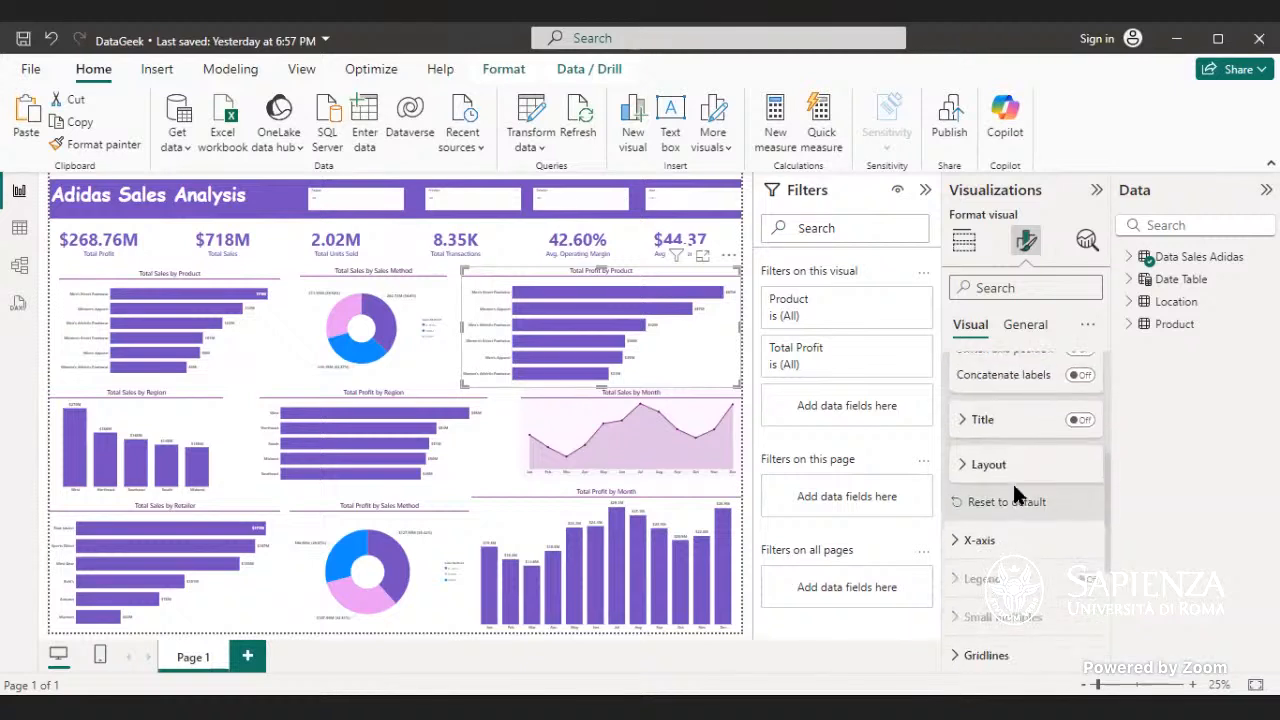
{"action": "left_click", "coordinate": [1008, 467]}
{"action": "left_click", "coordinate": [1010, 472]}
{"action": "scroll", "coordinate": [1013, 485], "scroll_direction": "down", "scroll_amount": 4}
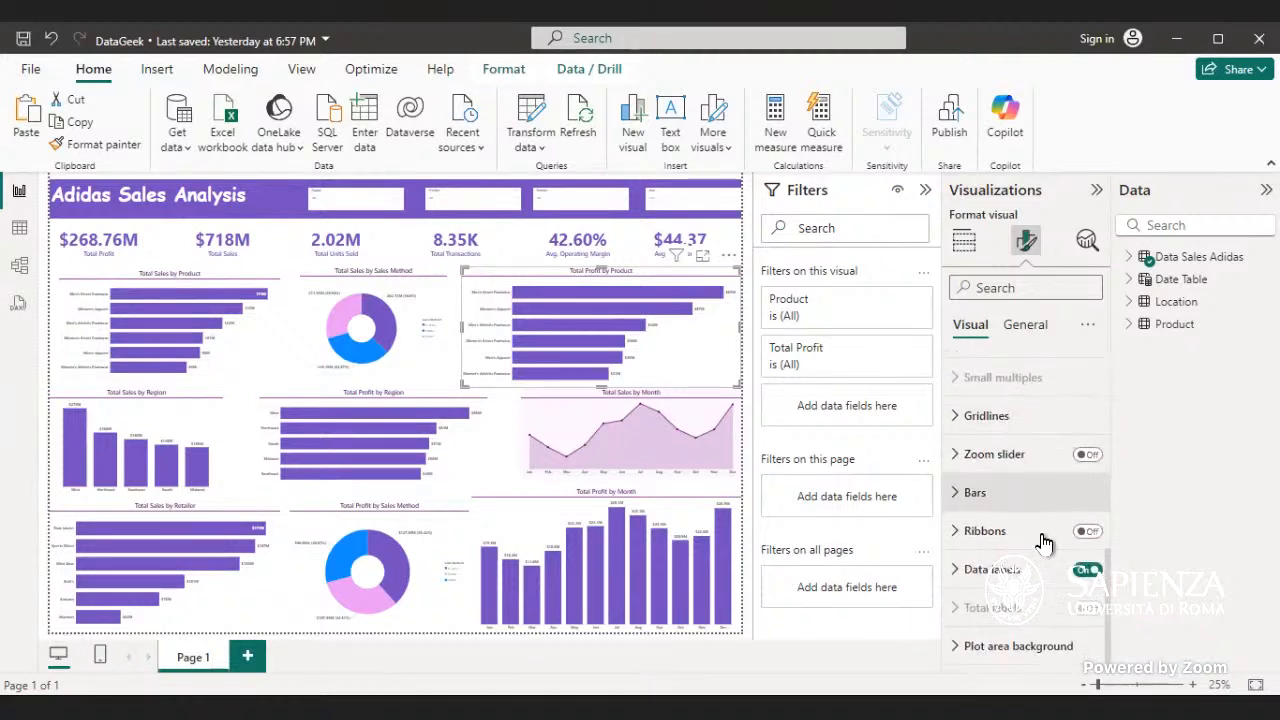
- Try Inside end, Outside end and Inside center for the Total Profit by Product chart's data labels before setting their position to Inside base
{"action": "left_click", "coordinate": [995, 569]}
{"action": "scroll", "coordinate": [1022, 568], "scroll_direction": "down", "scroll_amount": 2}
{"action": "scroll", "coordinate": [1022, 568], "scroll_direction": "down", "scroll_amount": 3}
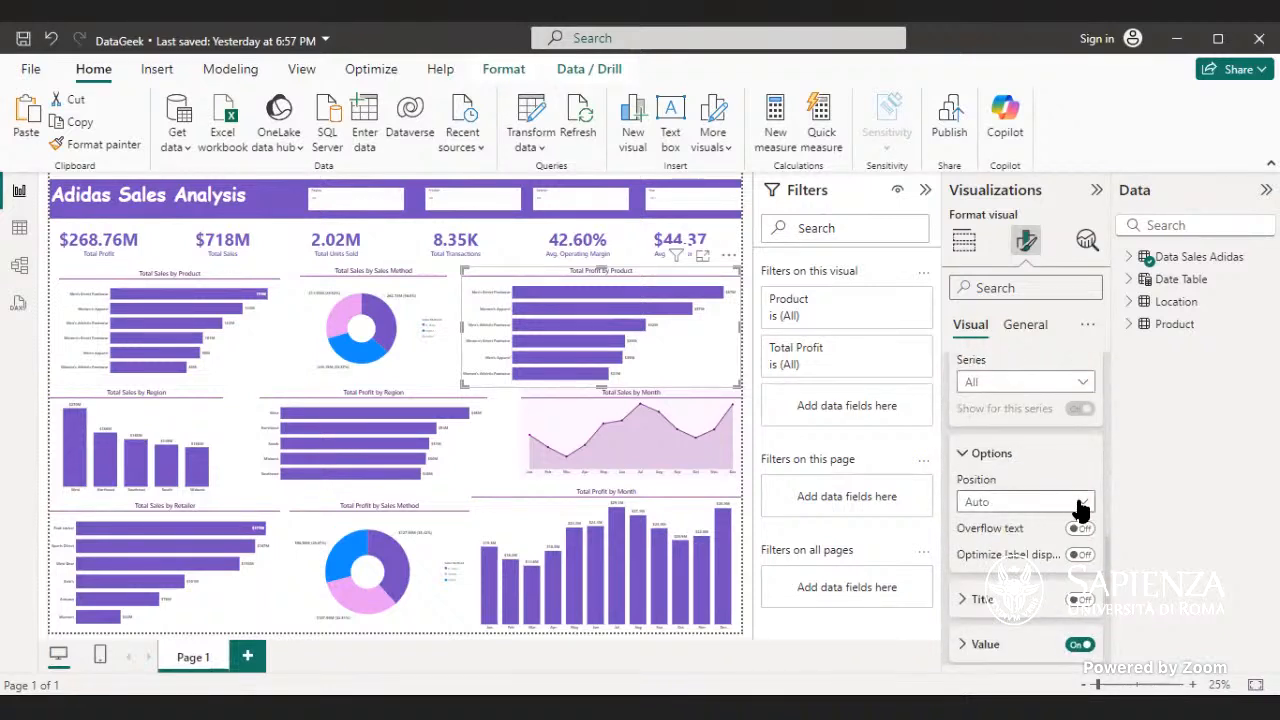
{"action": "left_click", "coordinate": [1080, 505]}
{"action": "left_click", "coordinate": [1008, 548]}
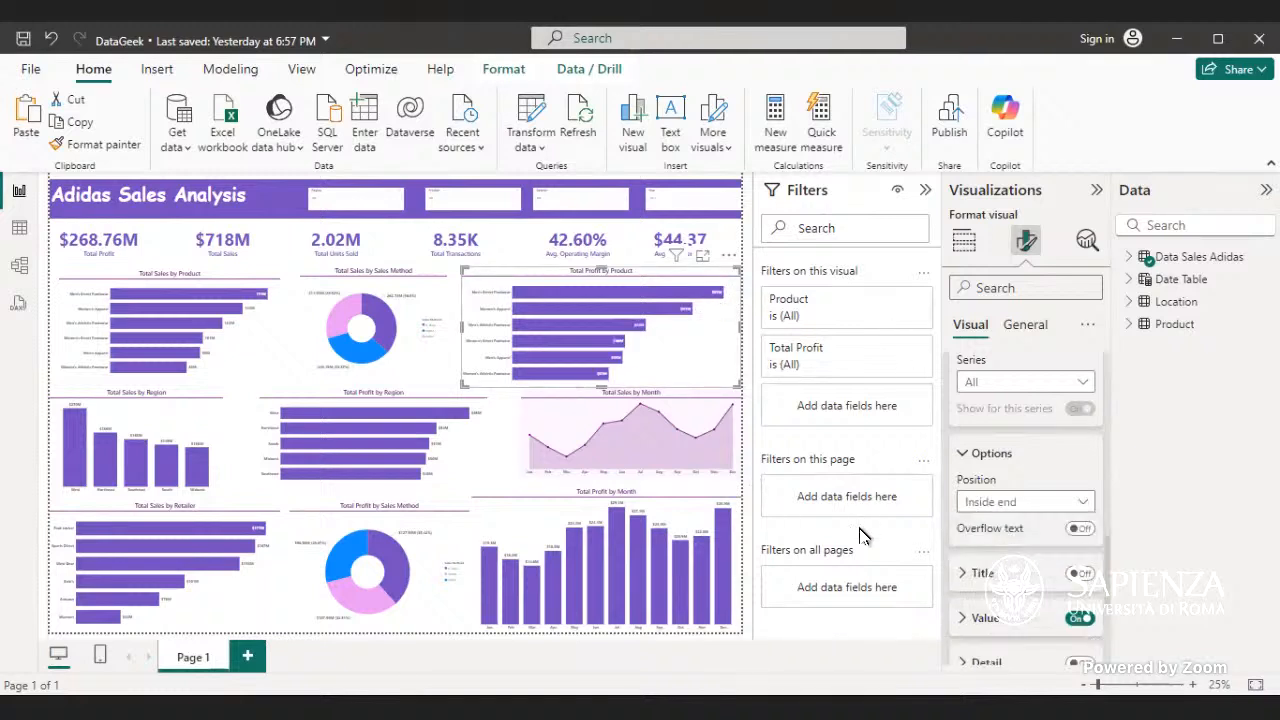
{"action": "left_click", "coordinate": [1089, 506]}
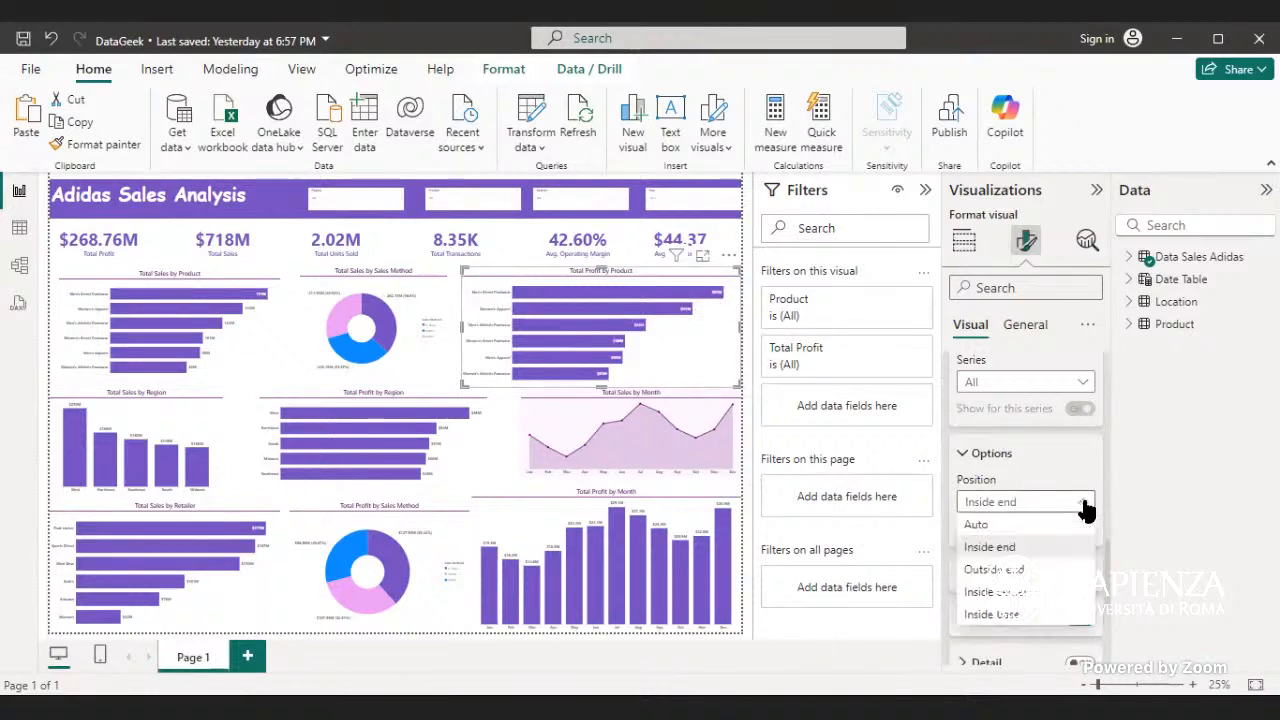
{"action": "left_click", "coordinate": [1043, 571]}
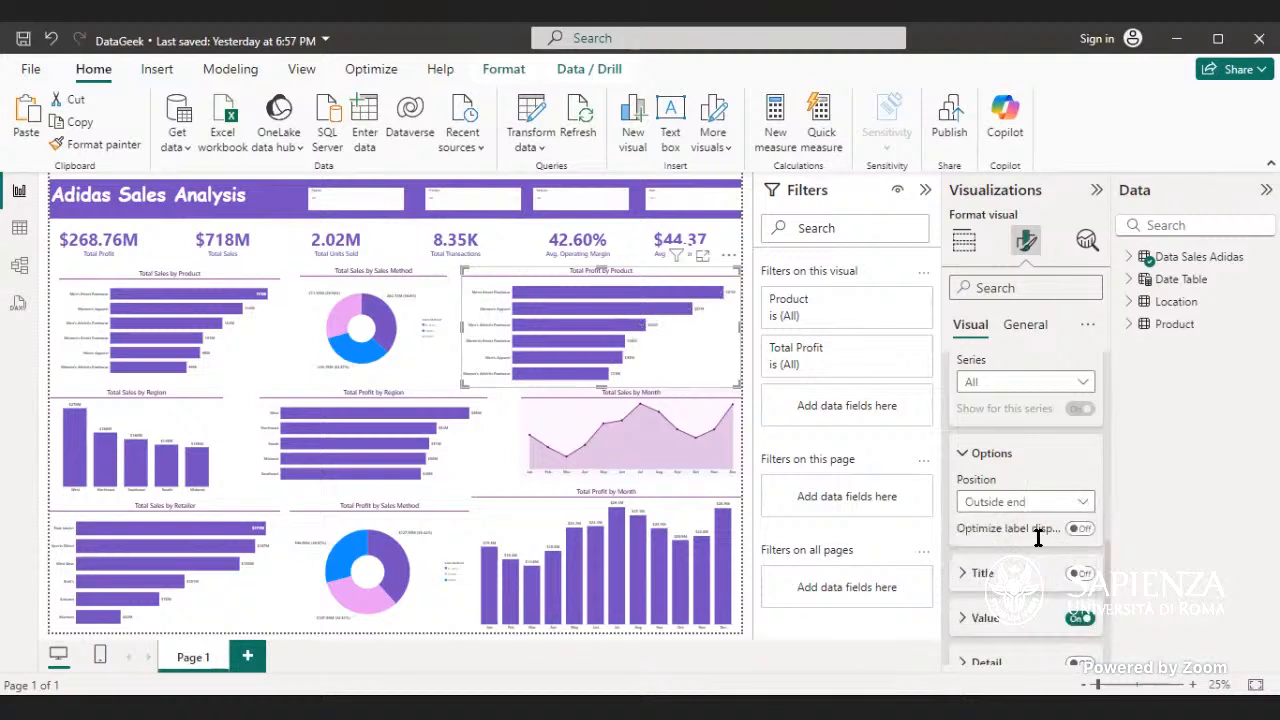
{"action": "left_click", "coordinate": [1080, 506]}
{"action": "left_click", "coordinate": [1040, 594]}
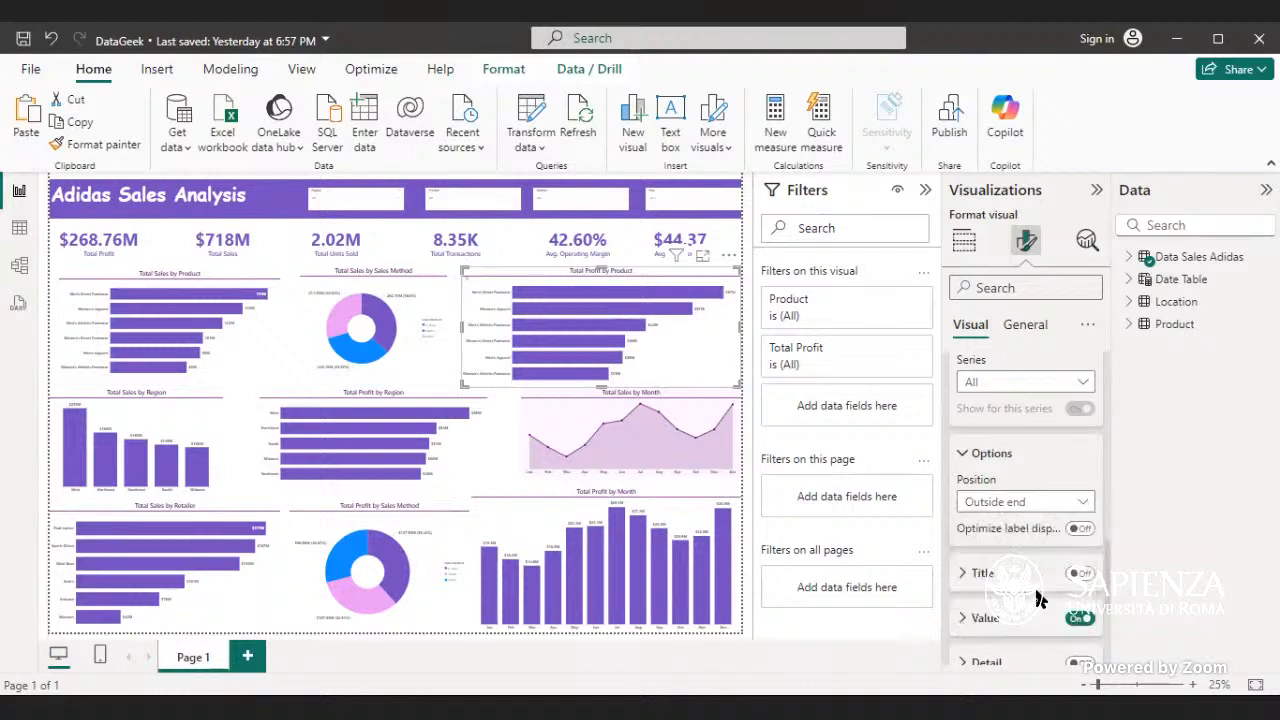
{"action": "left_click", "coordinate": [1074, 503]}
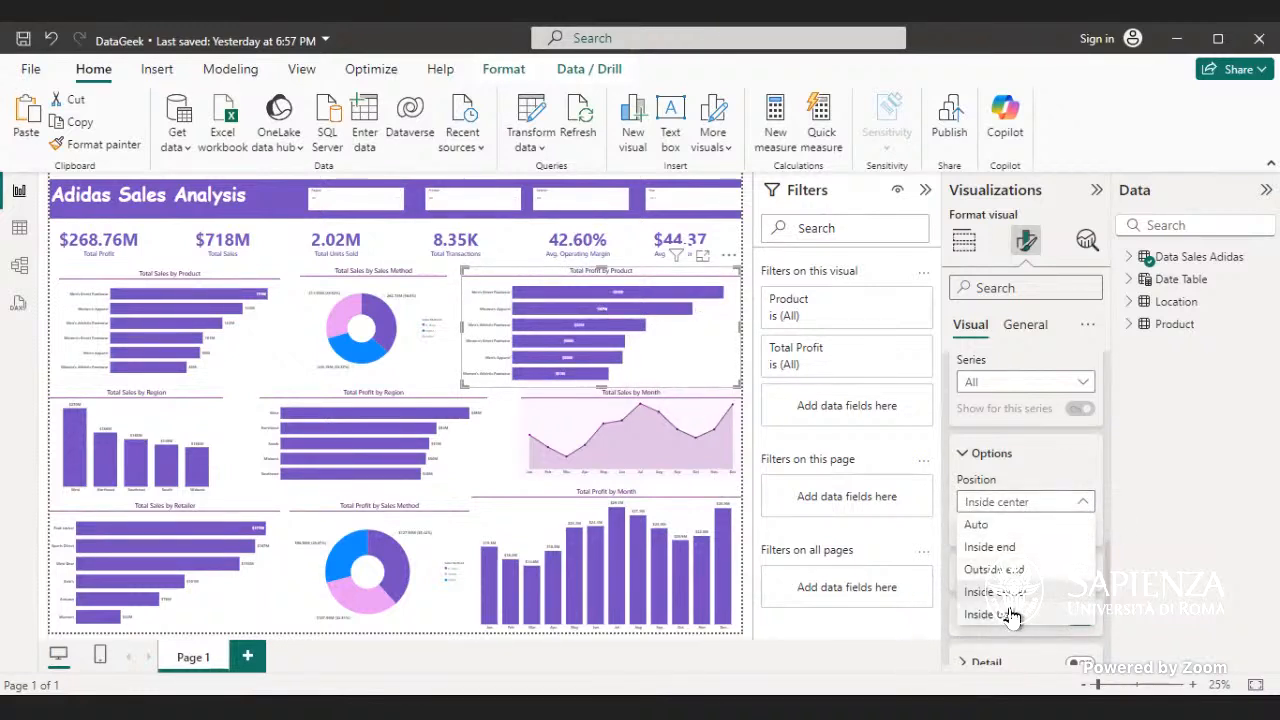
{"action": "left_click", "coordinate": [1010, 614]}
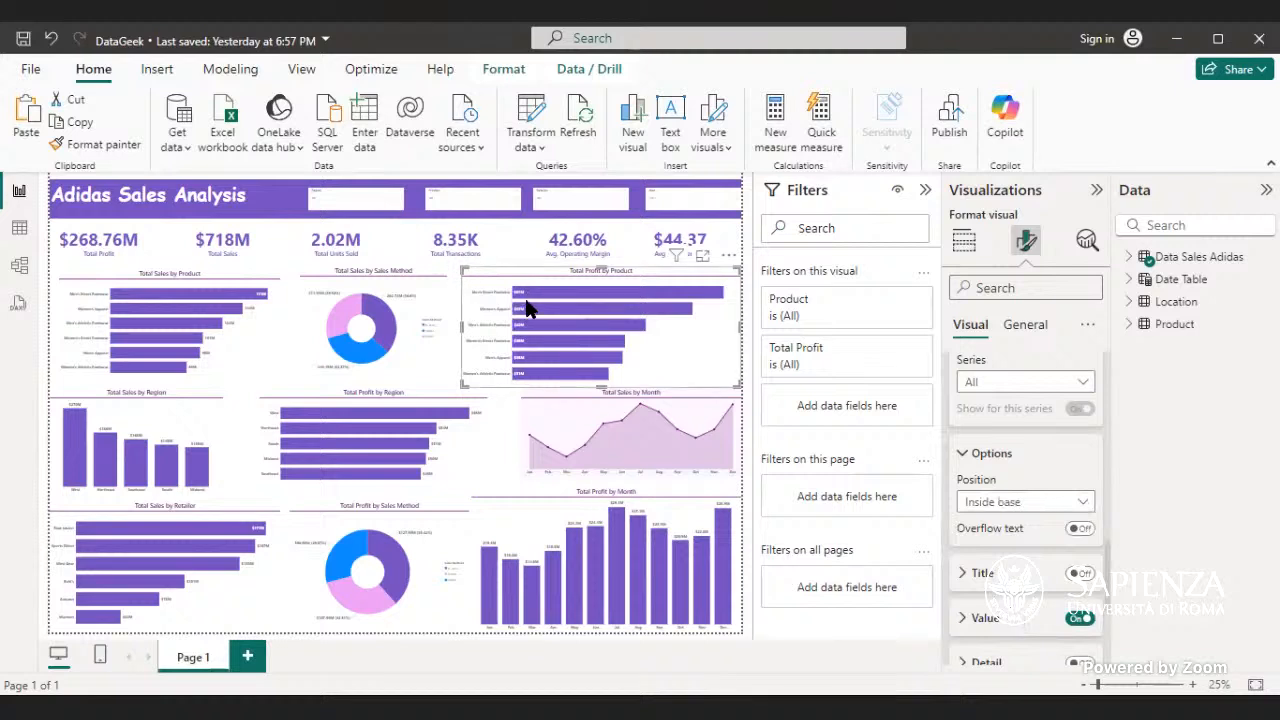
- Set the data label position of the Total Profit by Product chart to Inside end and close its data label settings
{"action": "left_click", "coordinate": [1075, 503]}
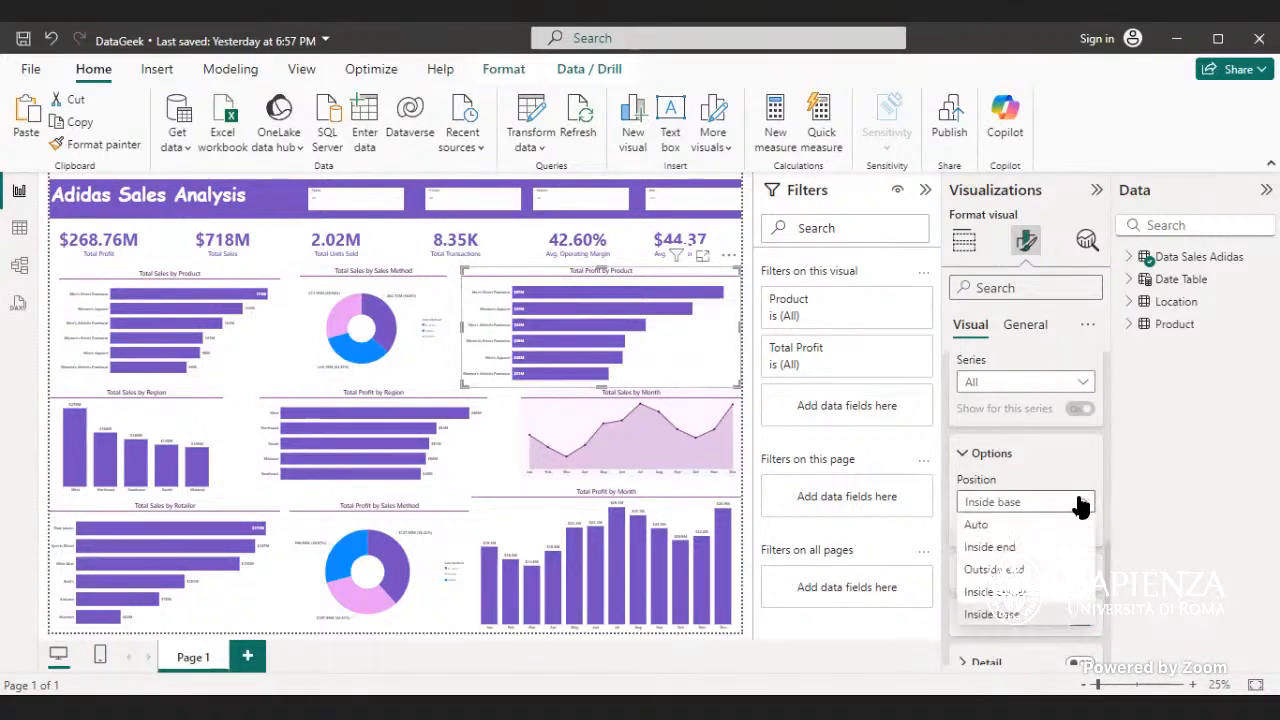
{"action": "left_click", "coordinate": [1036, 547]}
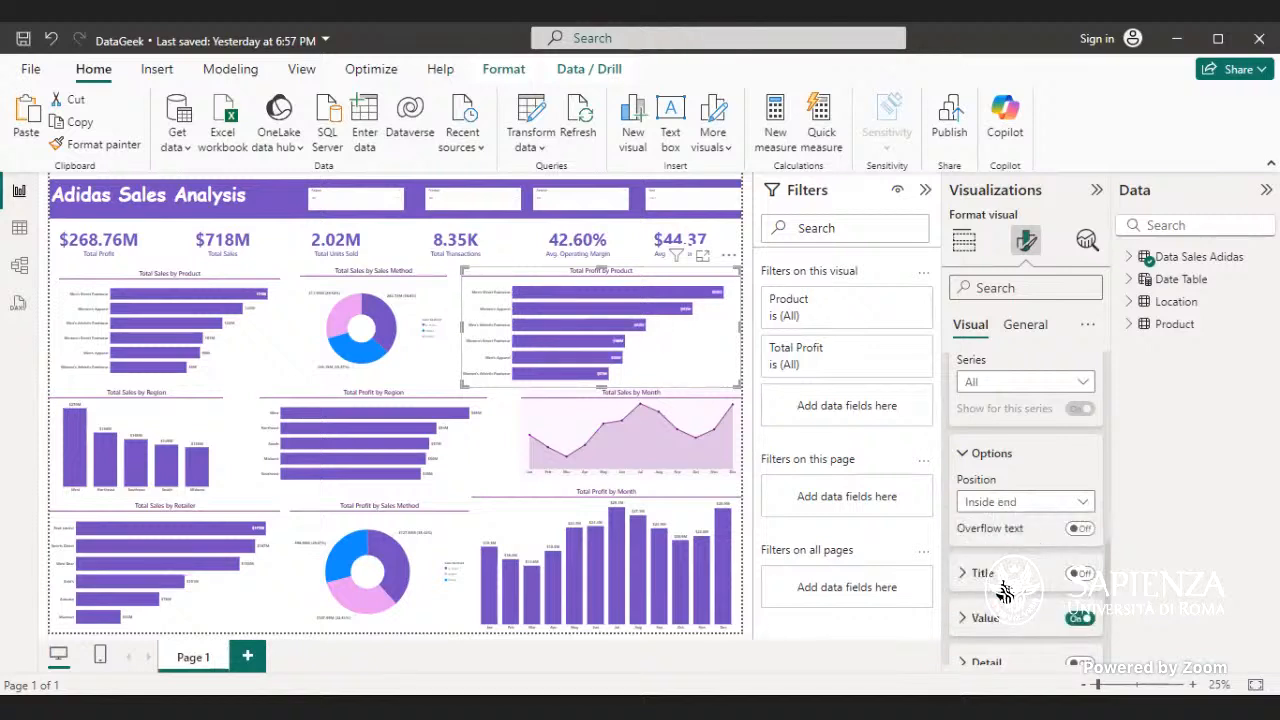
{"action": "scroll", "coordinate": [1002, 585], "scroll_direction": "up", "scroll_amount": 2}
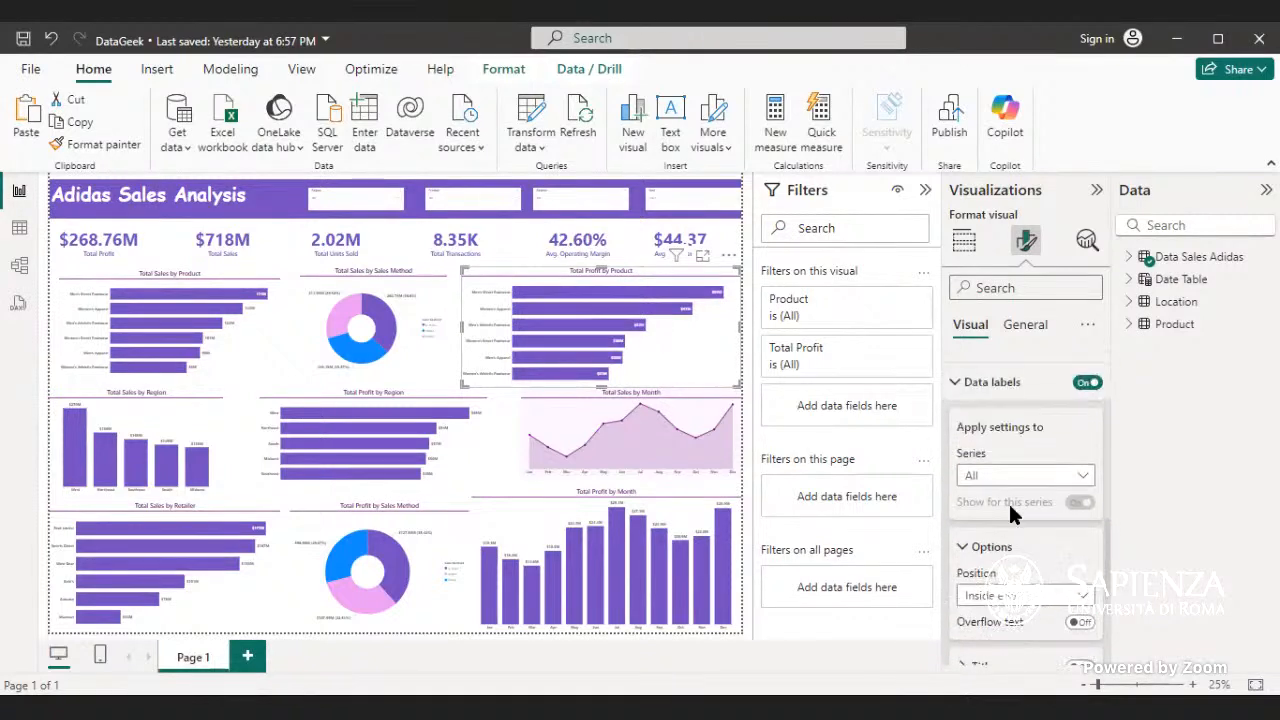
{"action": "left_click", "coordinate": [1002, 384]}
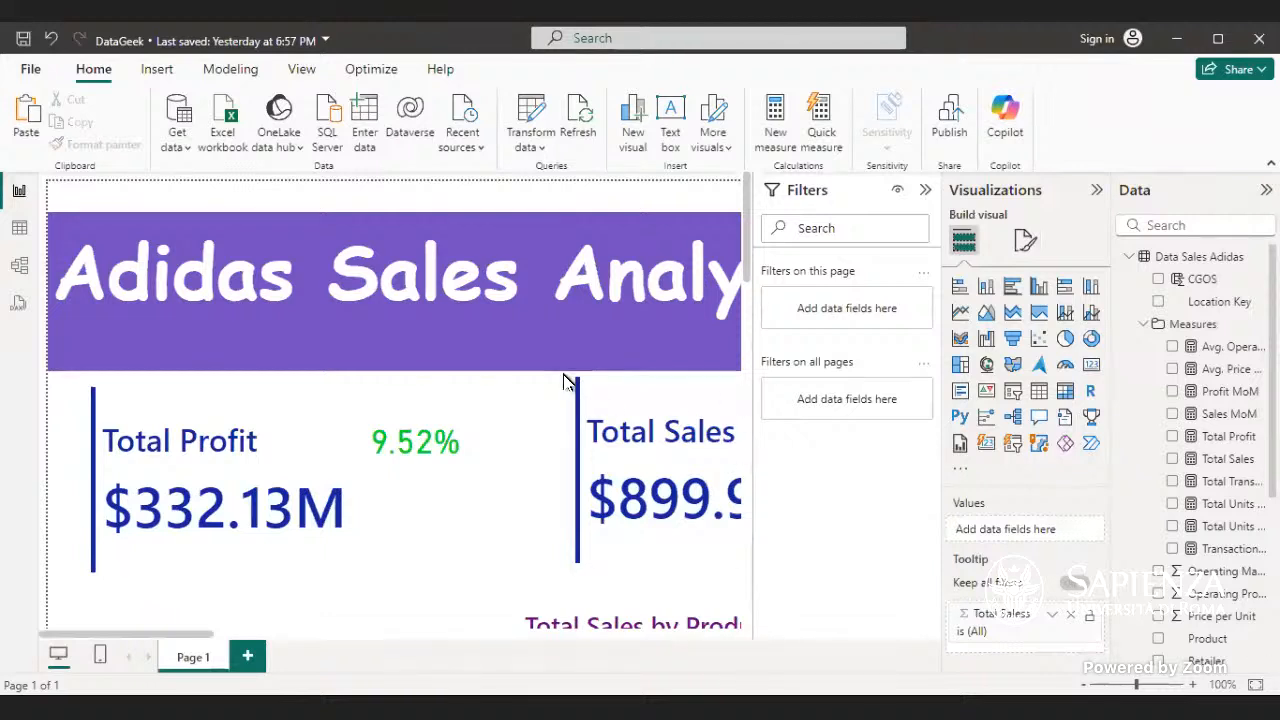
- Fit the whole page of the dashboard with the Total Profit and Total Sales cards in view and try to save the report
{"action": "left_click", "coordinate": [567, 338]}
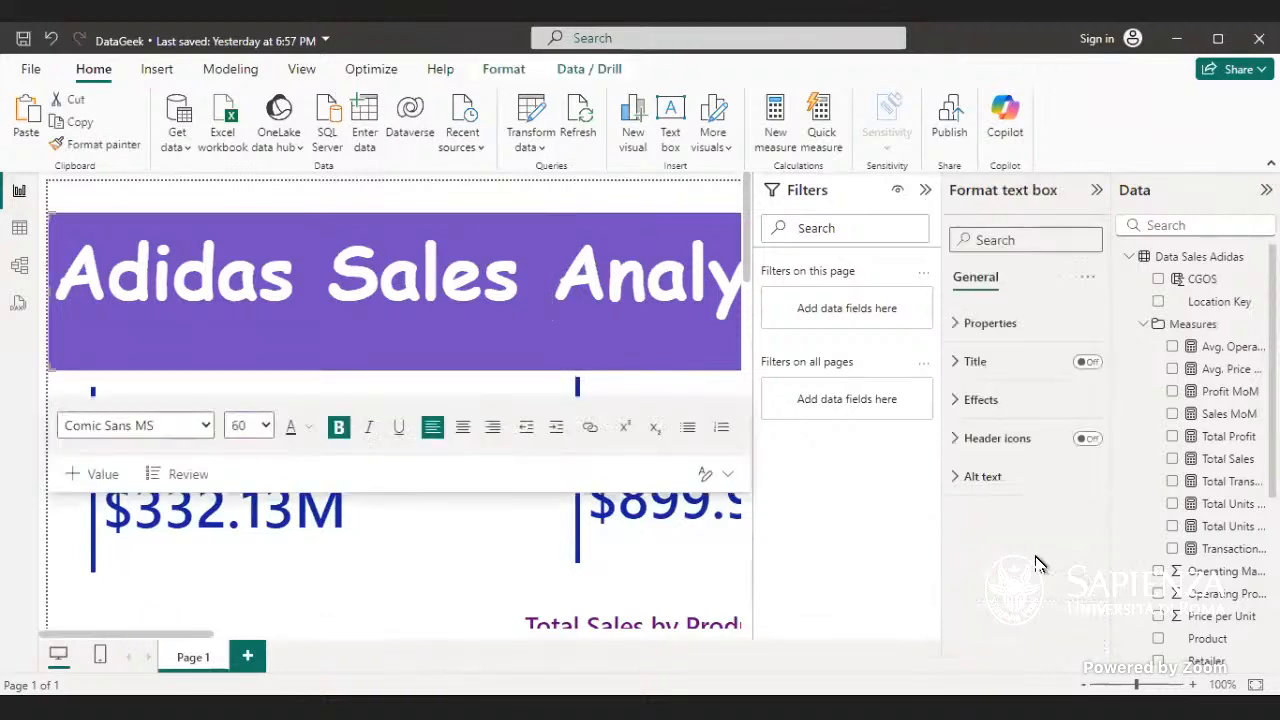
{"action": "left_click", "coordinate": [1255, 687]}
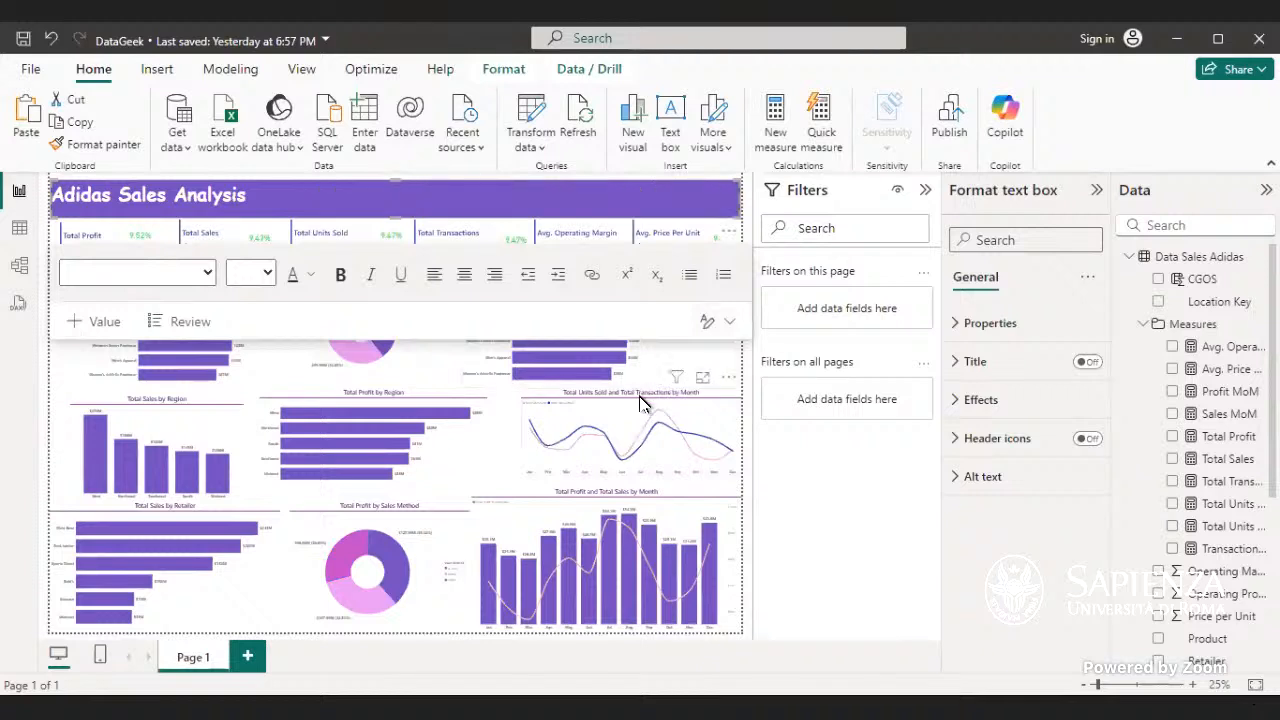
{"action": "left_click", "coordinate": [493, 476]}
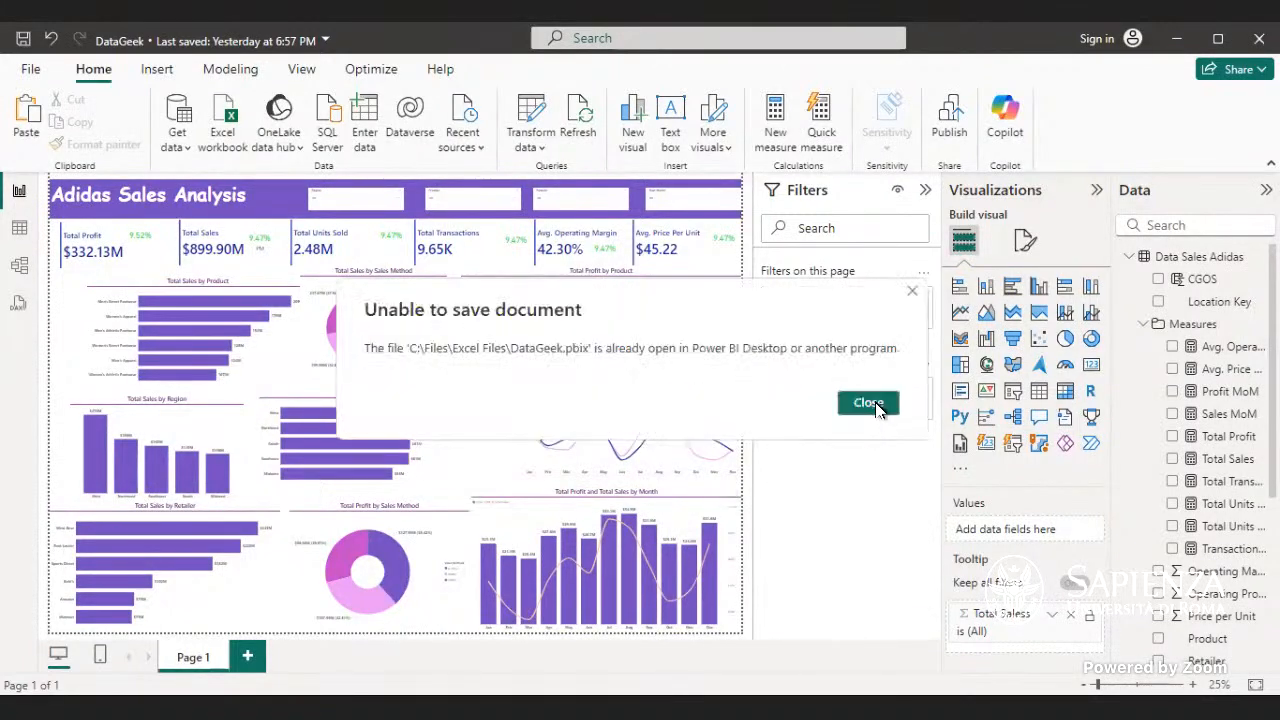
{"action": "left_click", "coordinate": [868, 403]}
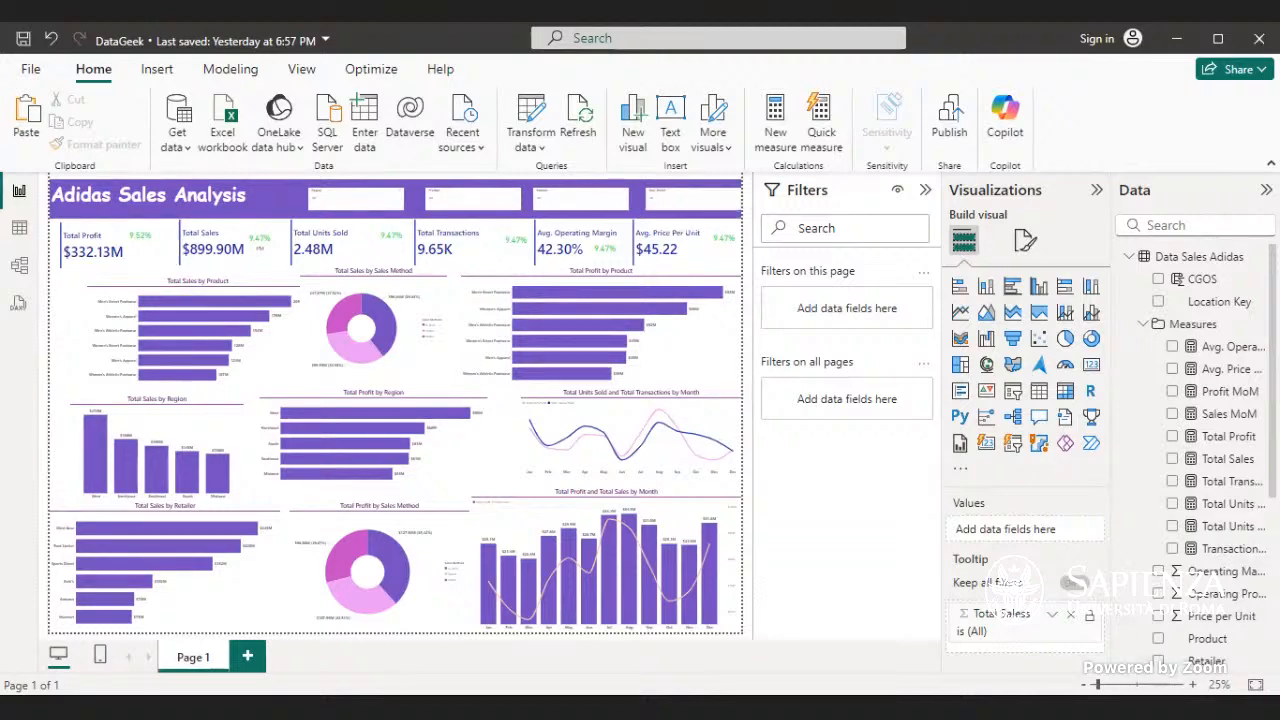
- Select the Total Sales by Product chart and open its visual formatting options
{"action": "left_click", "coordinate": [1117, 685]}
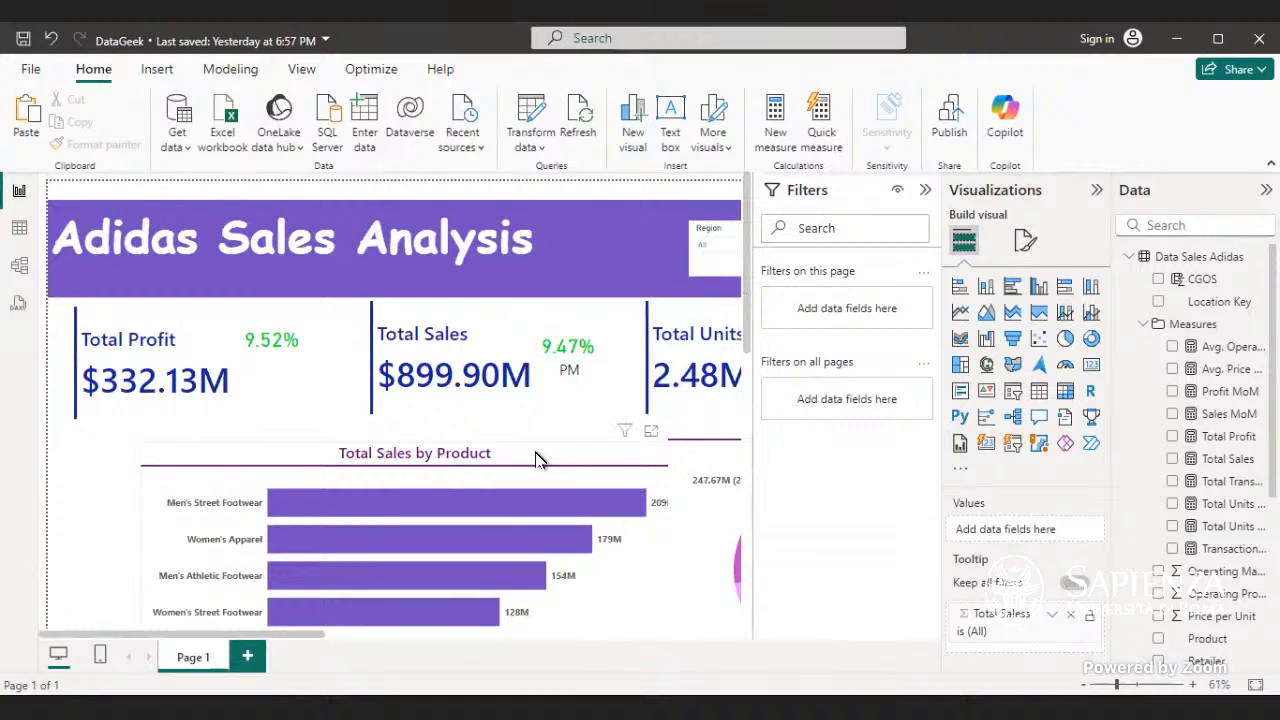
{"action": "left_click", "coordinate": [714, 526]}
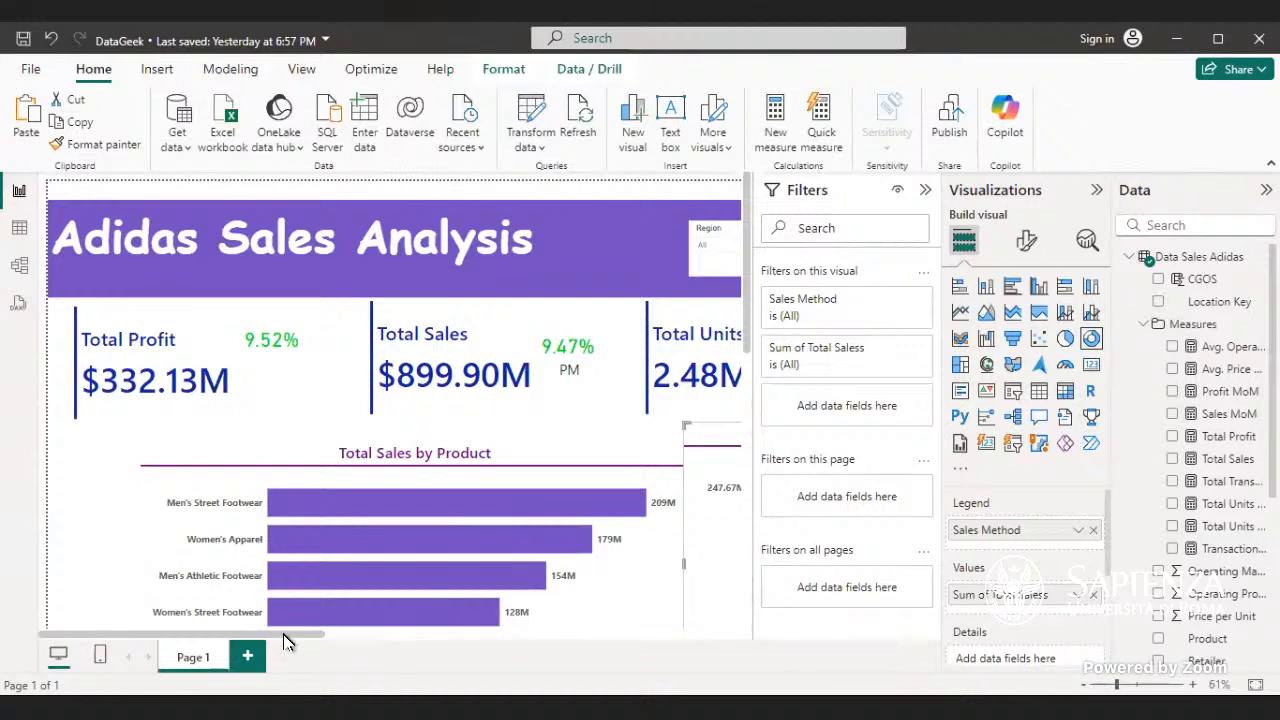
{"action": "mouse_move", "coordinate": [296, 640]}
{"action": "left_mouse_down"}
{"action": "mouse_move", "coordinate": [390, 667]}
{"action": "mouse_move", "coordinate": [298, 662]}
{"action": "left_mouse_up"}
{"action": "scroll", "coordinate": [400, 660], "scroll_direction": "right", "scroll_amount": 3}
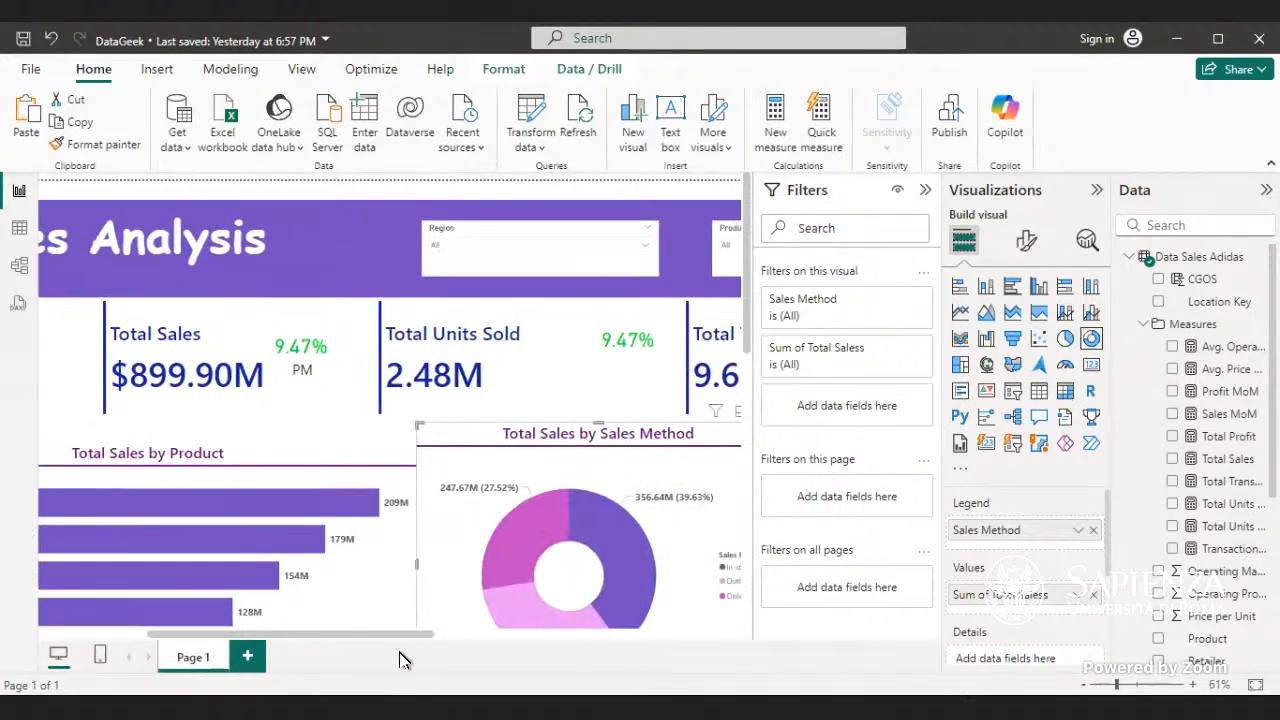
{"action": "scroll", "coordinate": [400, 660], "scroll_direction": "right", "scroll_amount": 1}
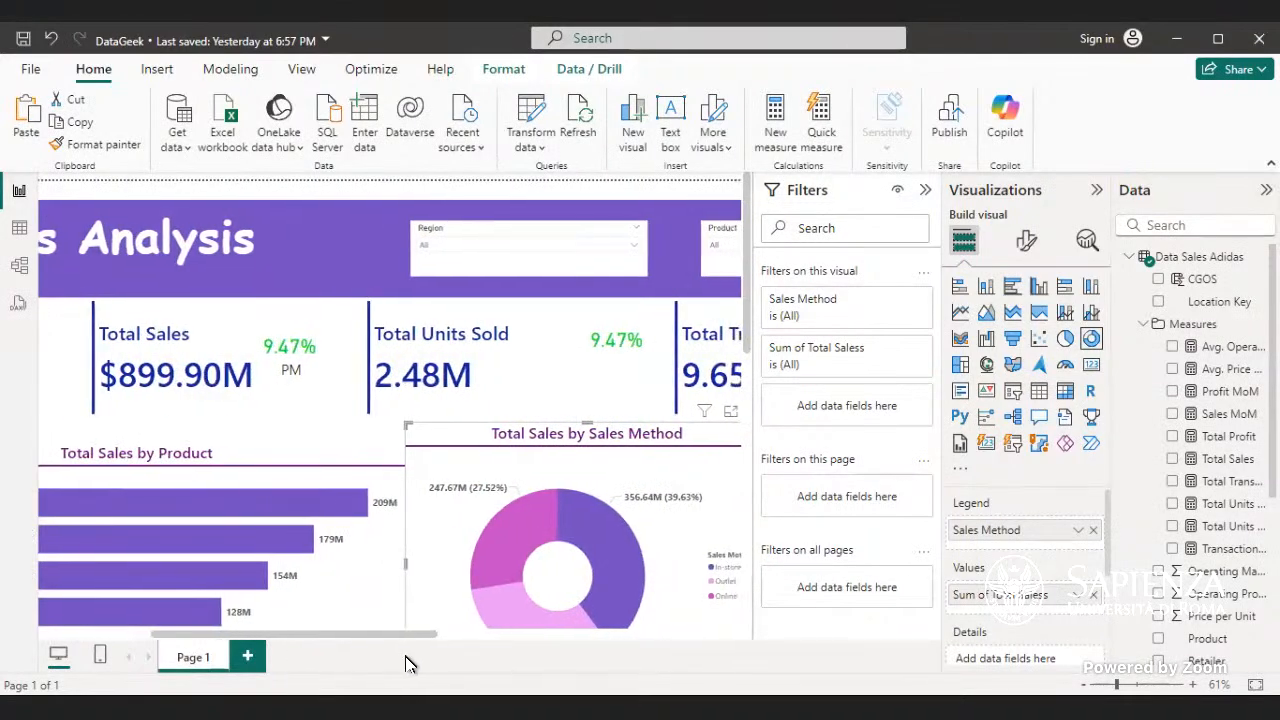
{"action": "scroll", "coordinate": [405, 664], "scroll_direction": "left", "scroll_amount": 3}
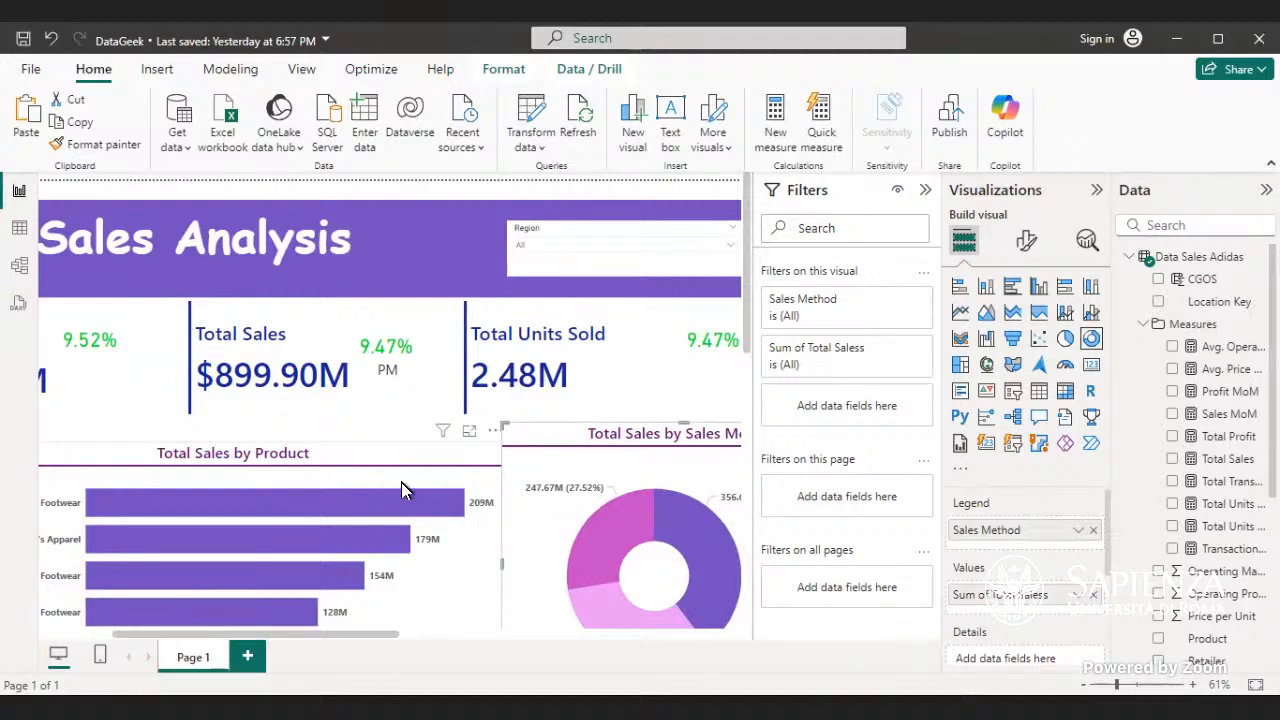
{"action": "left_click", "coordinate": [449, 562]}
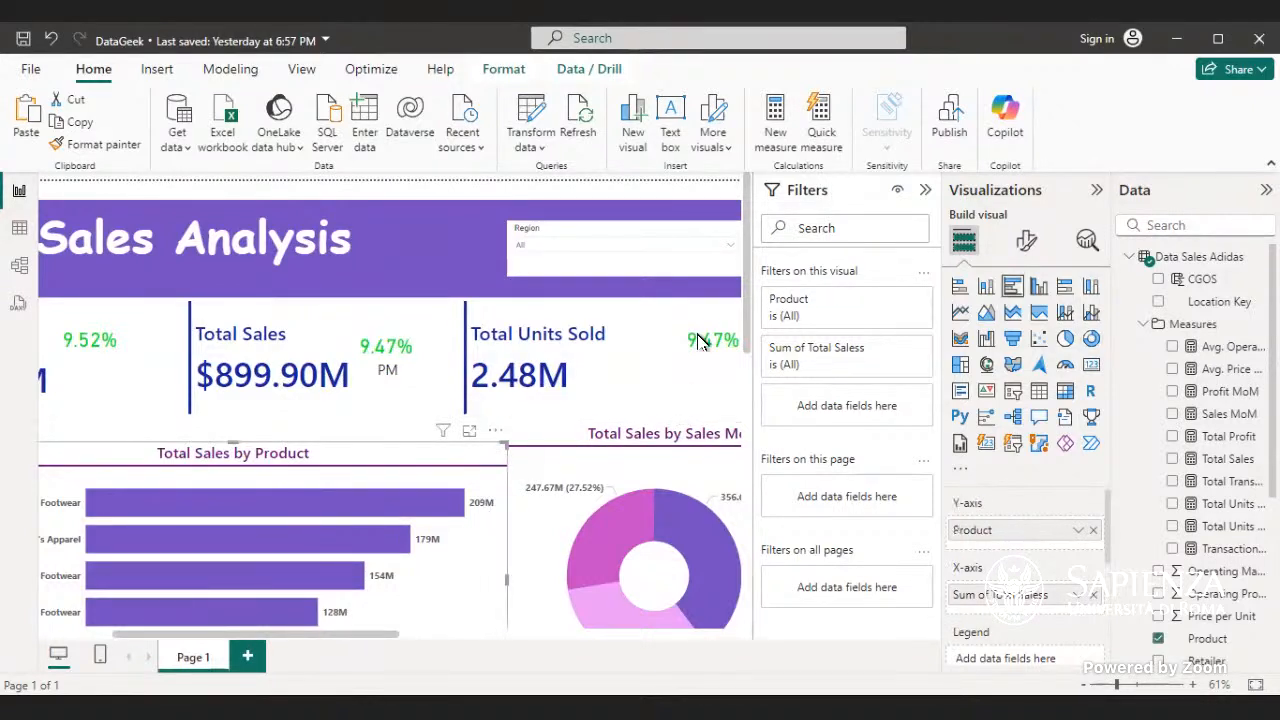
{"action": "left_click", "coordinate": [1038, 250]}
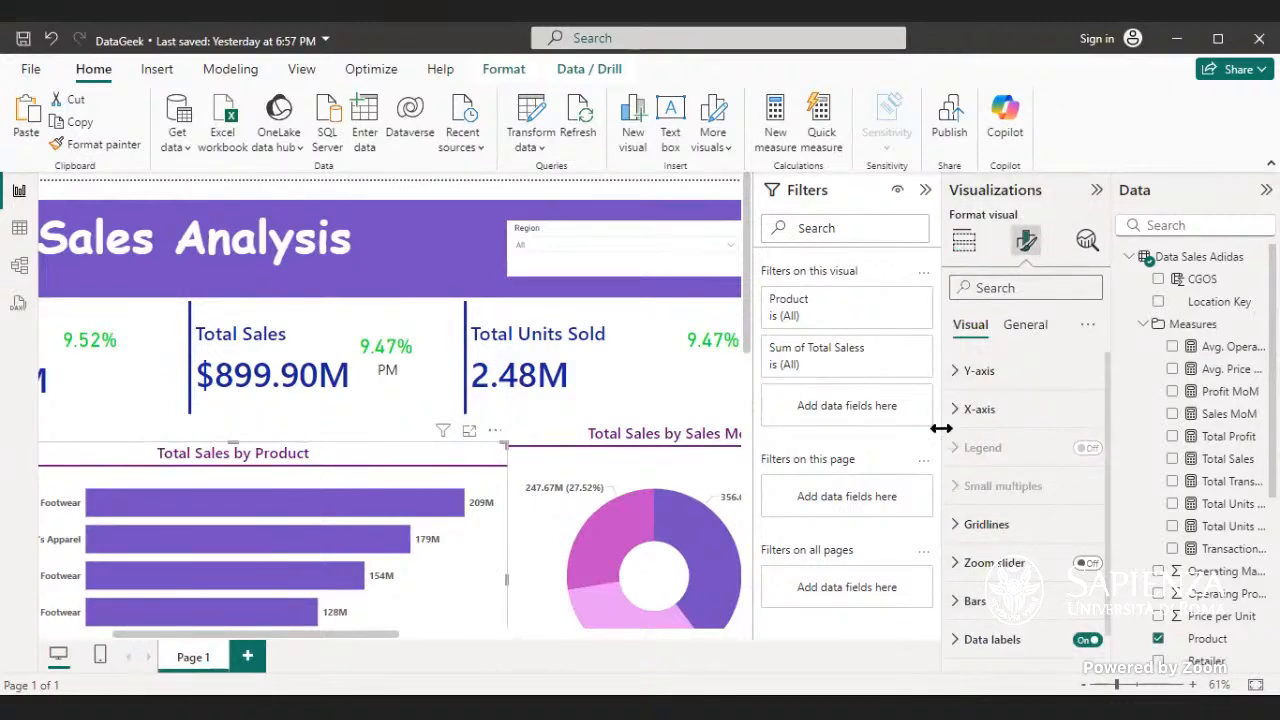
- Look through the X-axis range and values settings of the Total Sales by Product chart
{"action": "scroll", "coordinate": [975, 420], "scroll_direction": "down", "scroll_amount": 1}
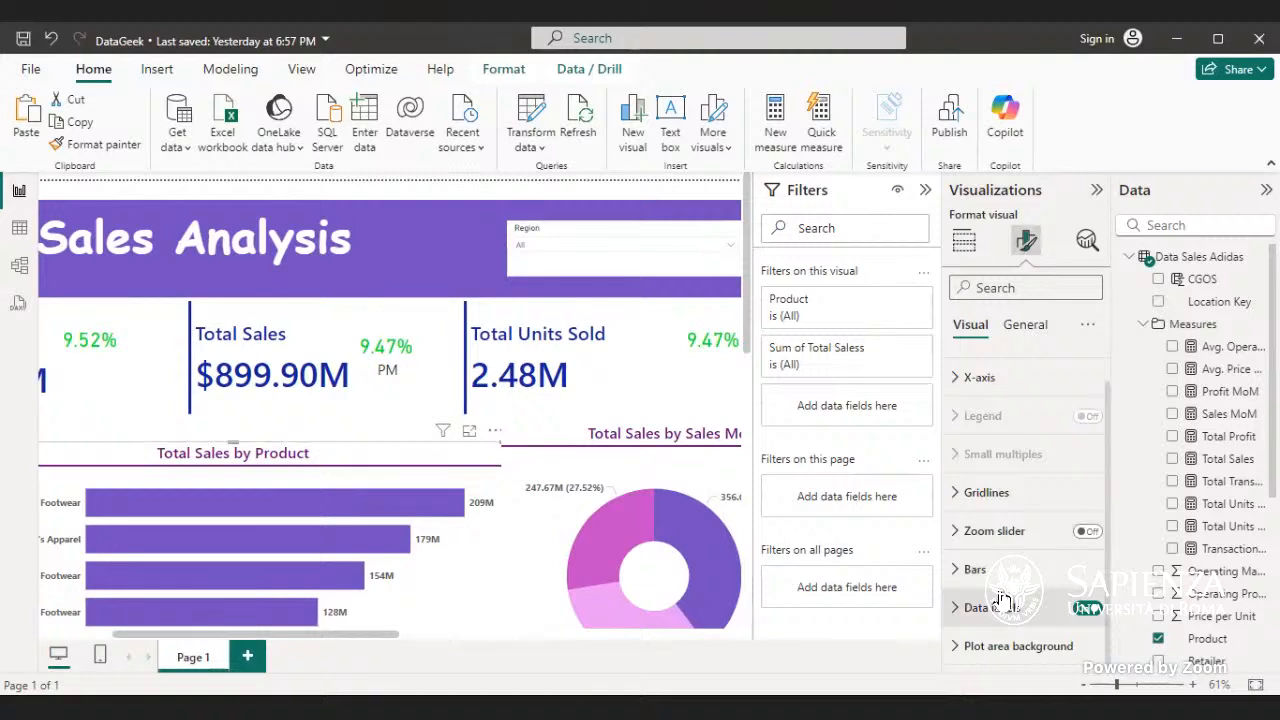
{"action": "scroll", "coordinate": [1005, 525], "scroll_direction": "up", "scroll_amount": 1}
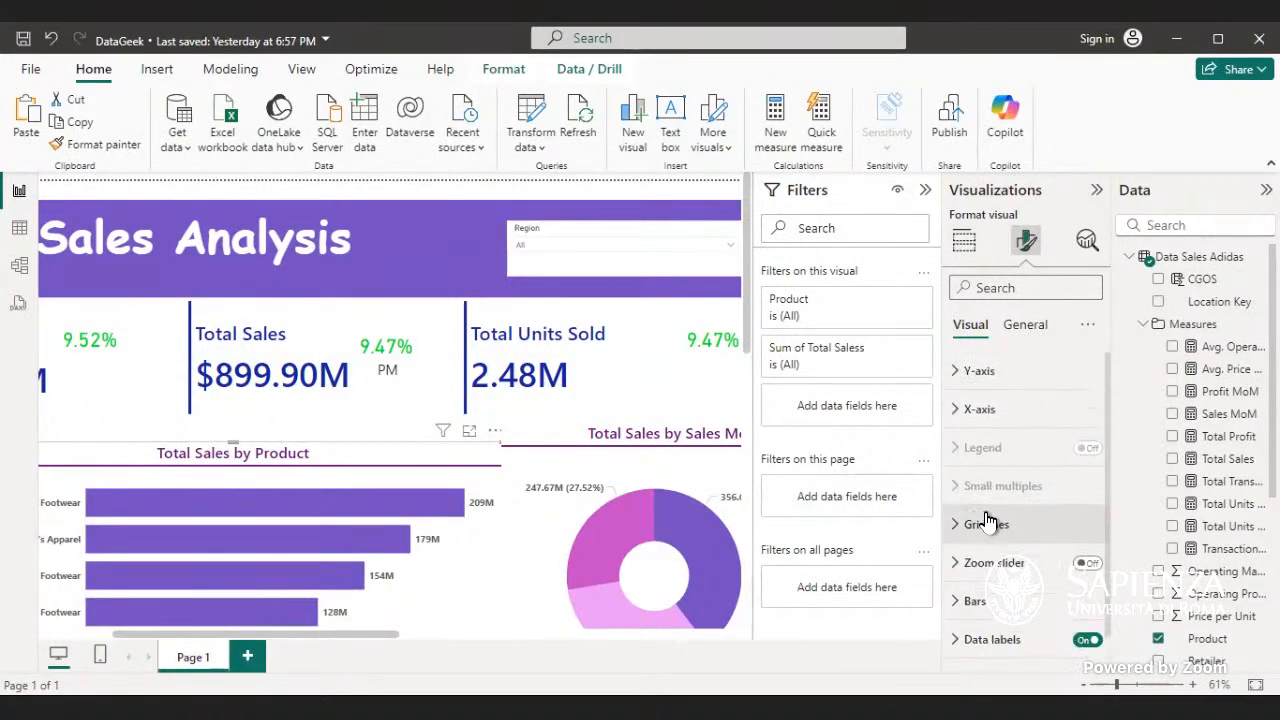
{"action": "left_click", "coordinate": [1002, 418]}
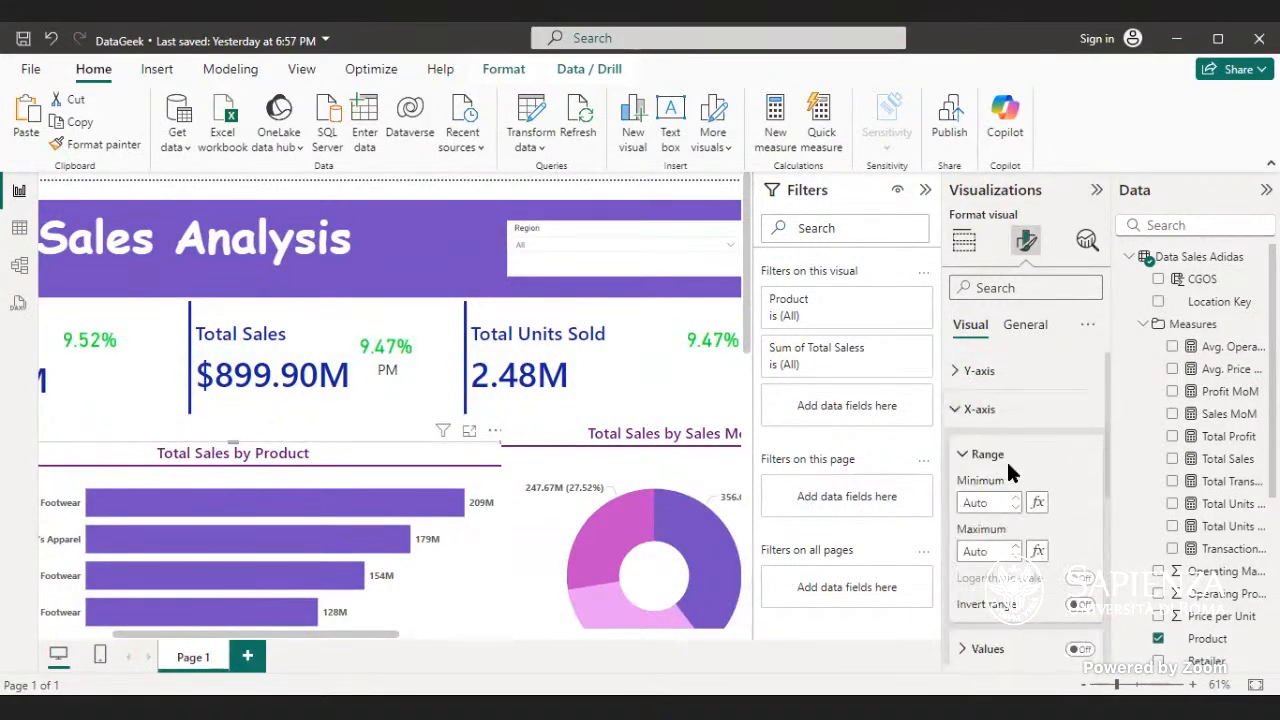
{"action": "scroll", "coordinate": [1008, 466], "scroll_direction": "down", "scroll_amount": 2}
{"action": "left_click", "coordinate": [1010, 468]}
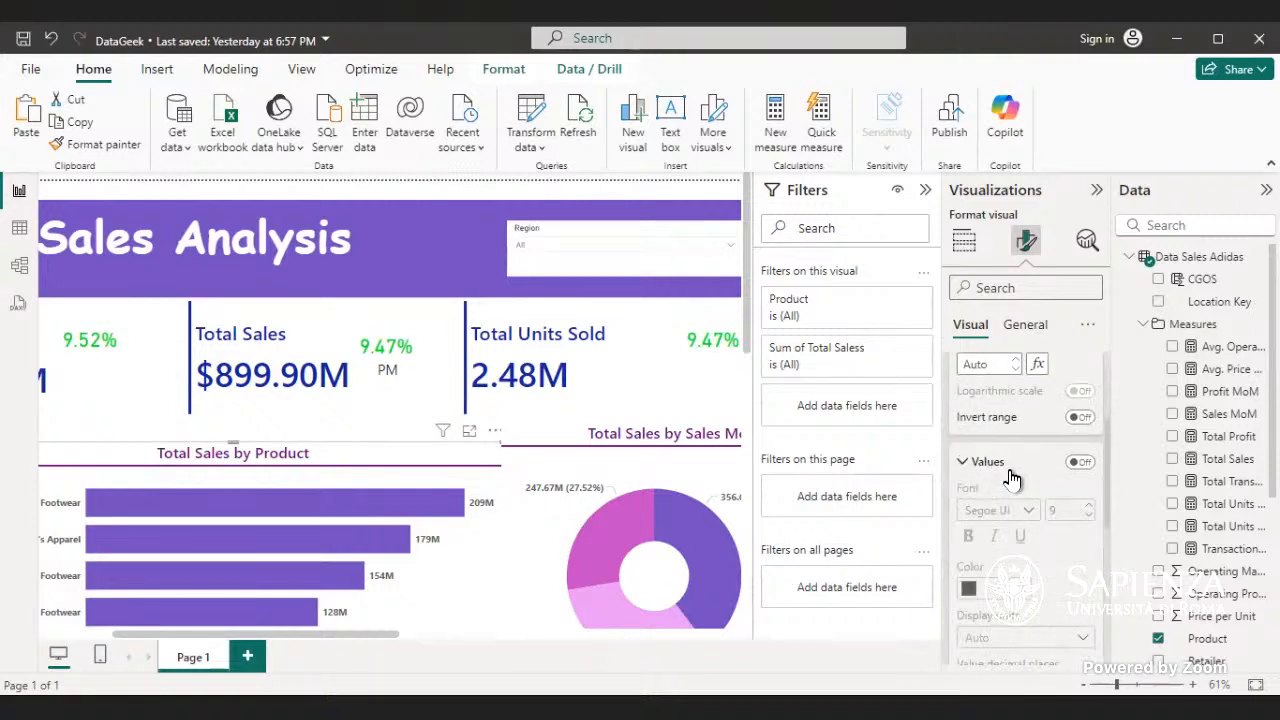
{"action": "left_click", "coordinate": [1008, 463]}
{"action": "scroll", "coordinate": [993, 410], "scroll_direction": "up", "scroll_amount": 2}
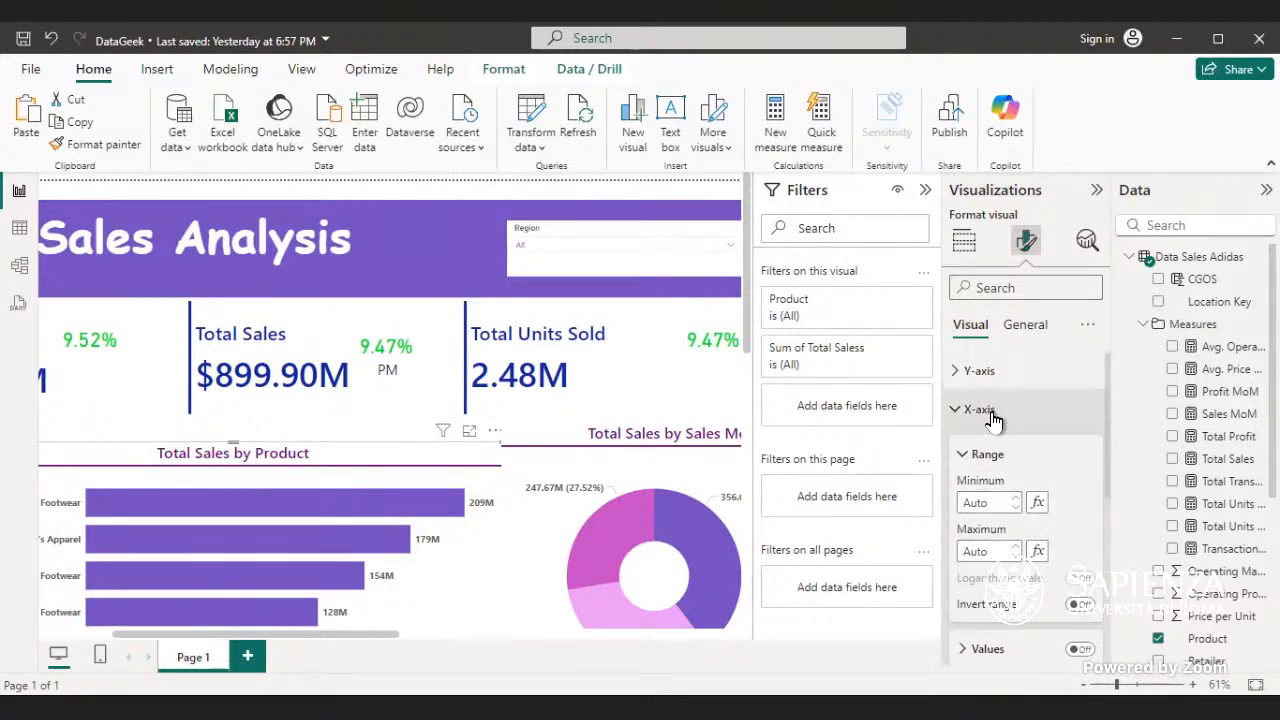
{"action": "left_click", "coordinate": [993, 410]}
- Examine the Y-axis values, title and layout settings of the Total Sales by Product chart
{"action": "left_click", "coordinate": [988, 371]}
{"action": "scroll", "coordinate": [1006, 420], "scroll_direction": "down", "scroll_amount": 3}
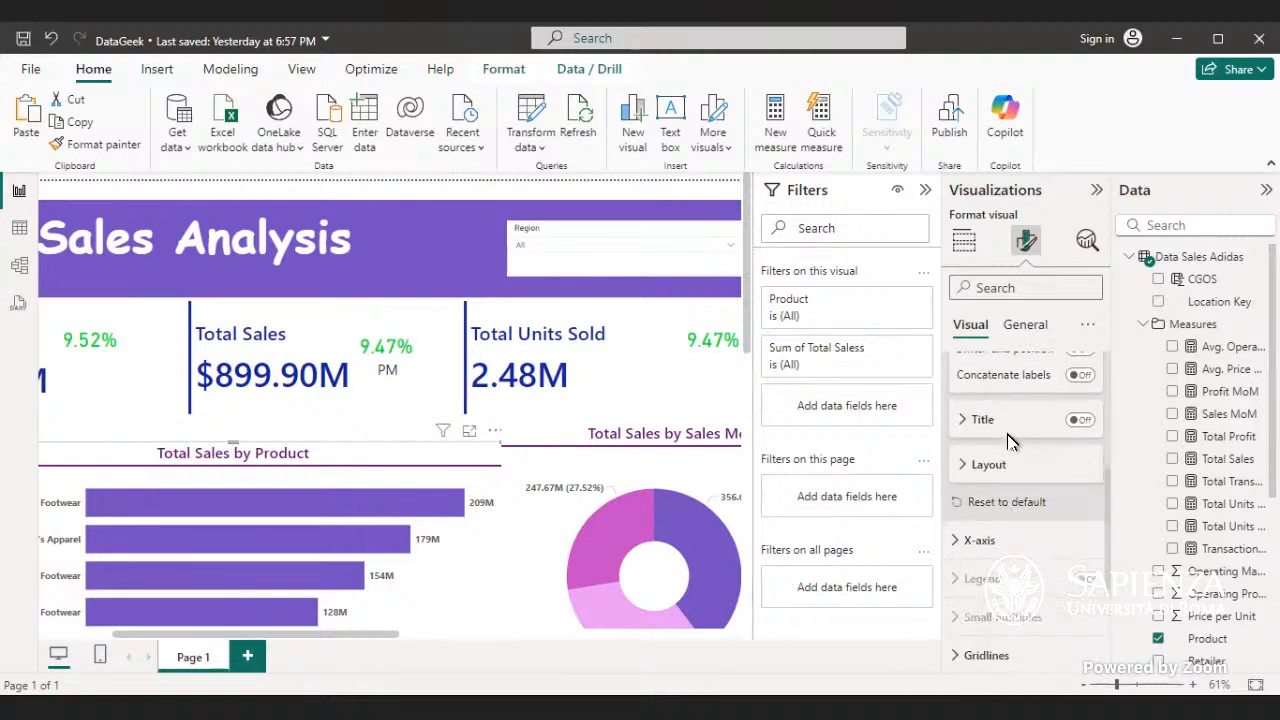
{"action": "scroll", "coordinate": [1010, 440], "scroll_direction": "down", "scroll_amount": 2}
{"action": "scroll", "coordinate": [1010, 442], "scroll_direction": "up", "scroll_amount": 2}
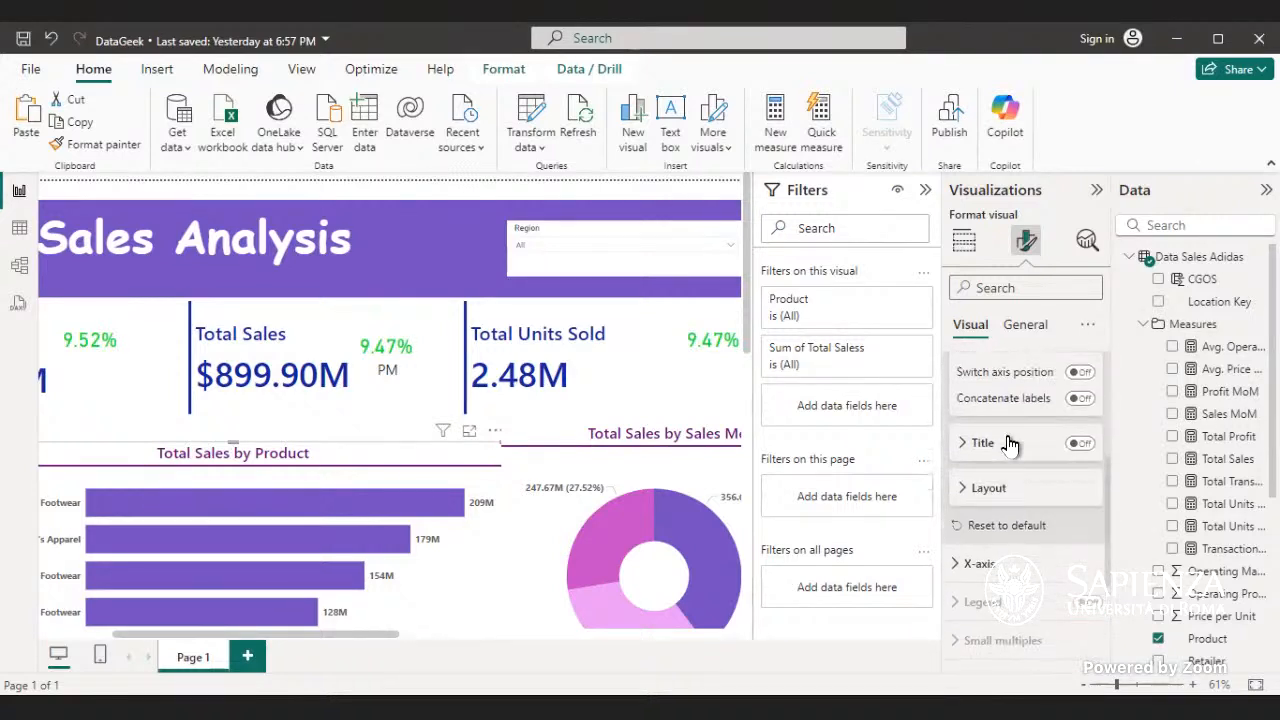
{"action": "scroll", "coordinate": [1000, 467], "scroll_direction": "up", "scroll_amount": 2}
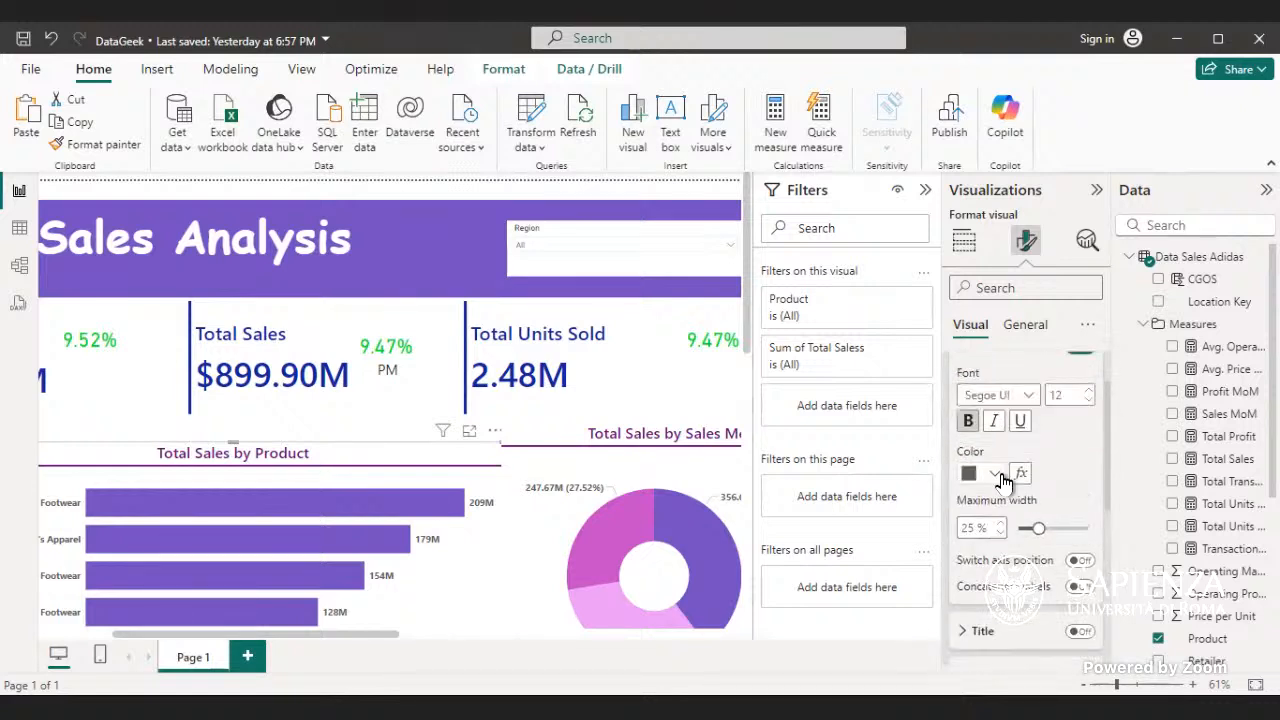
{"action": "scroll", "coordinate": [1003, 481], "scroll_direction": "up", "scroll_amount": 1}
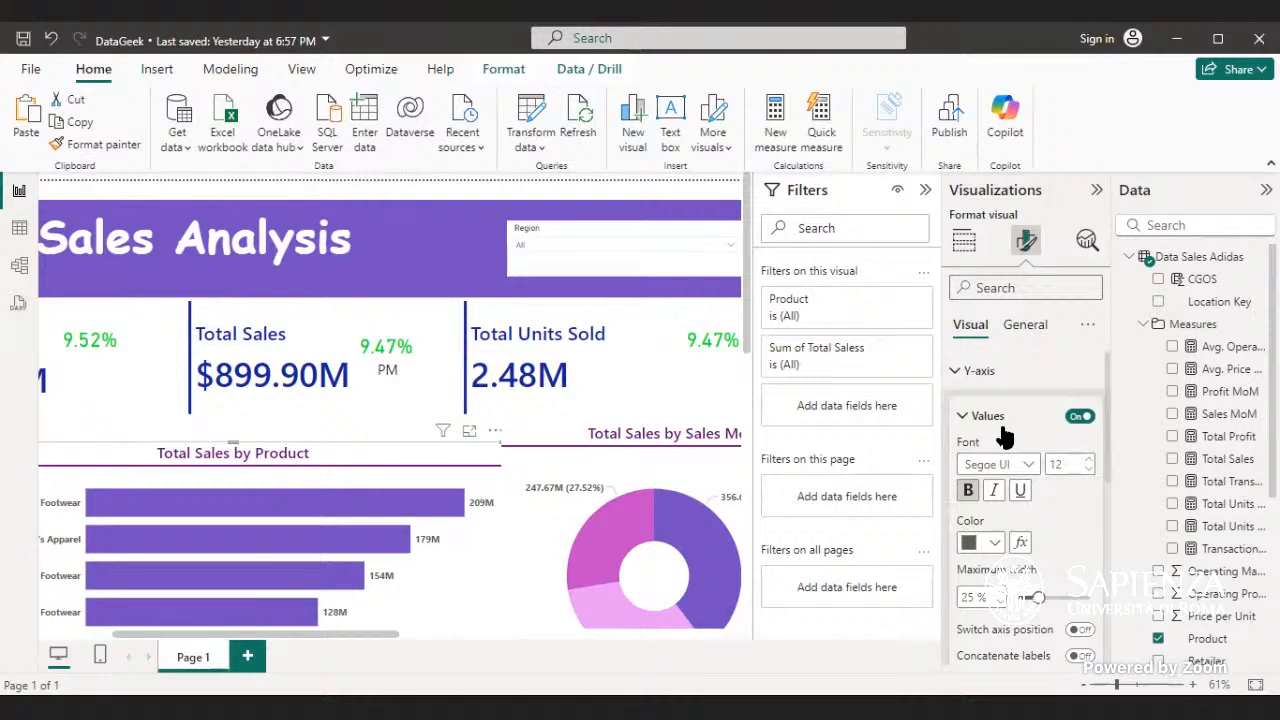
{"action": "scroll", "coordinate": [1004, 434], "scroll_direction": "down", "scroll_amount": 1}
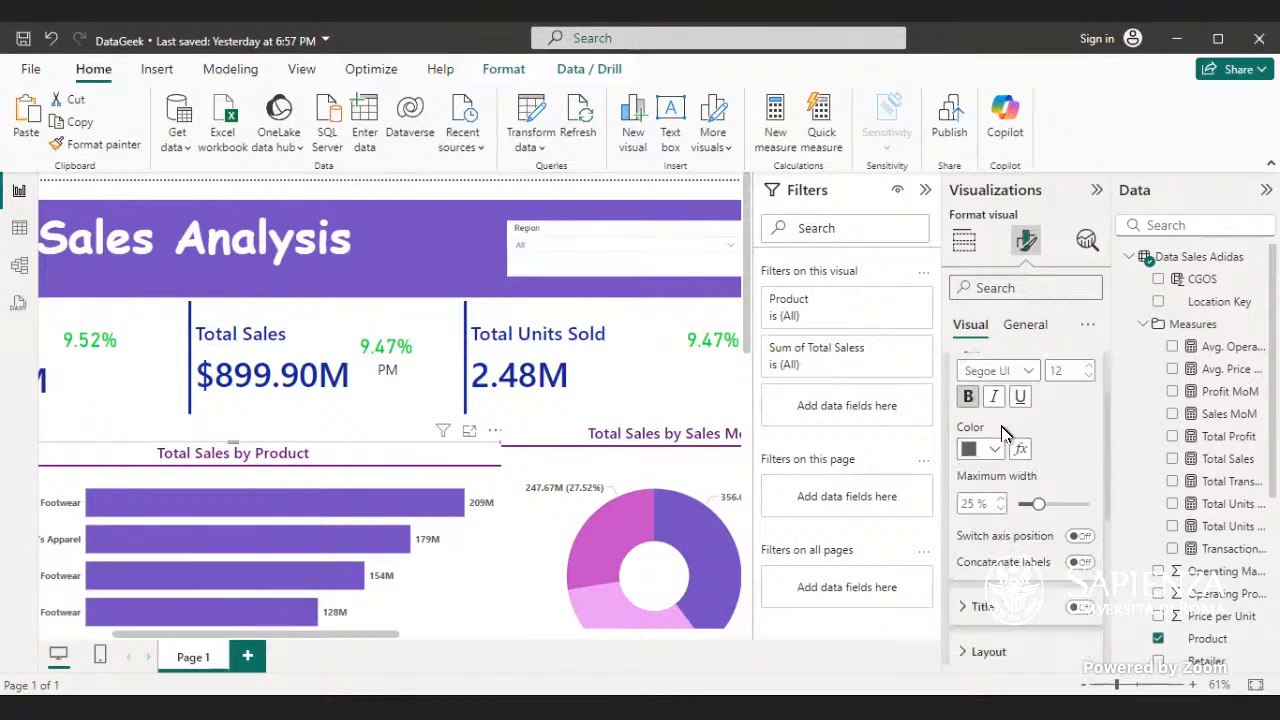
{"action": "scroll", "coordinate": [1003, 432], "scroll_direction": "down", "scroll_amount": 4}
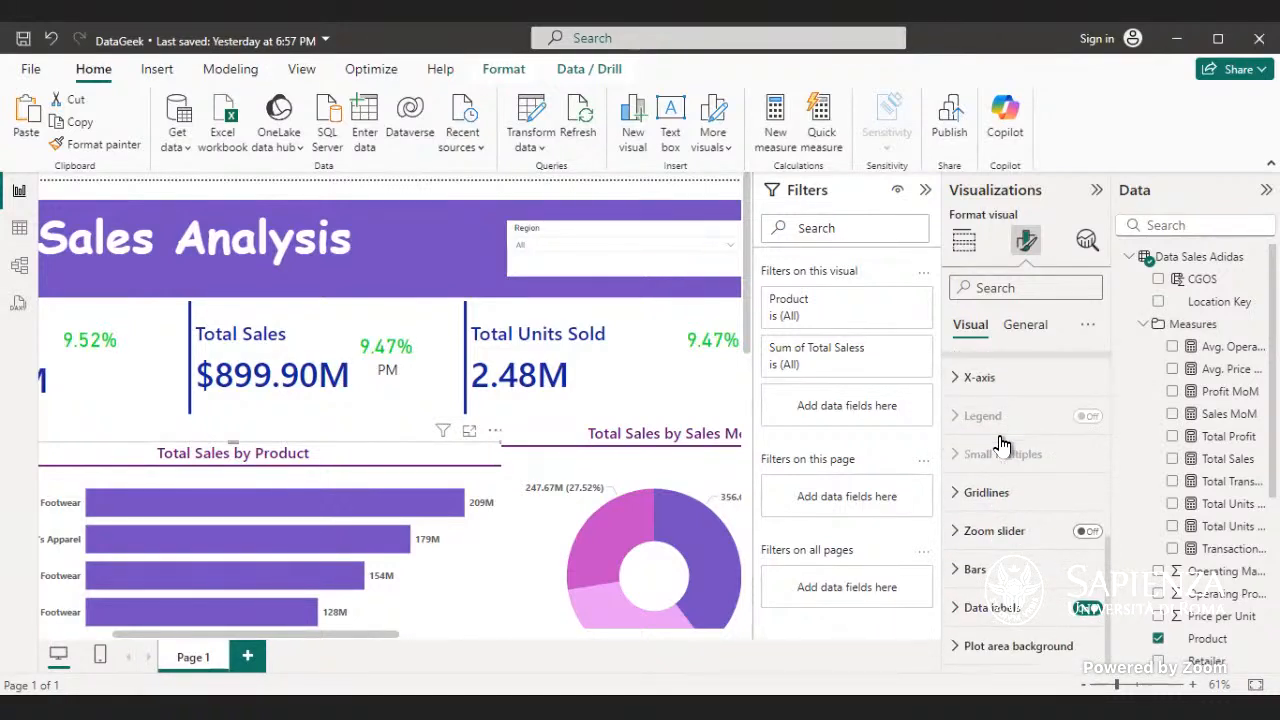
- Try Billions as the display units of the Total Sales by Product chart's data label values before setting them to Millions
{"action": "left_click", "coordinate": [1022, 622]}
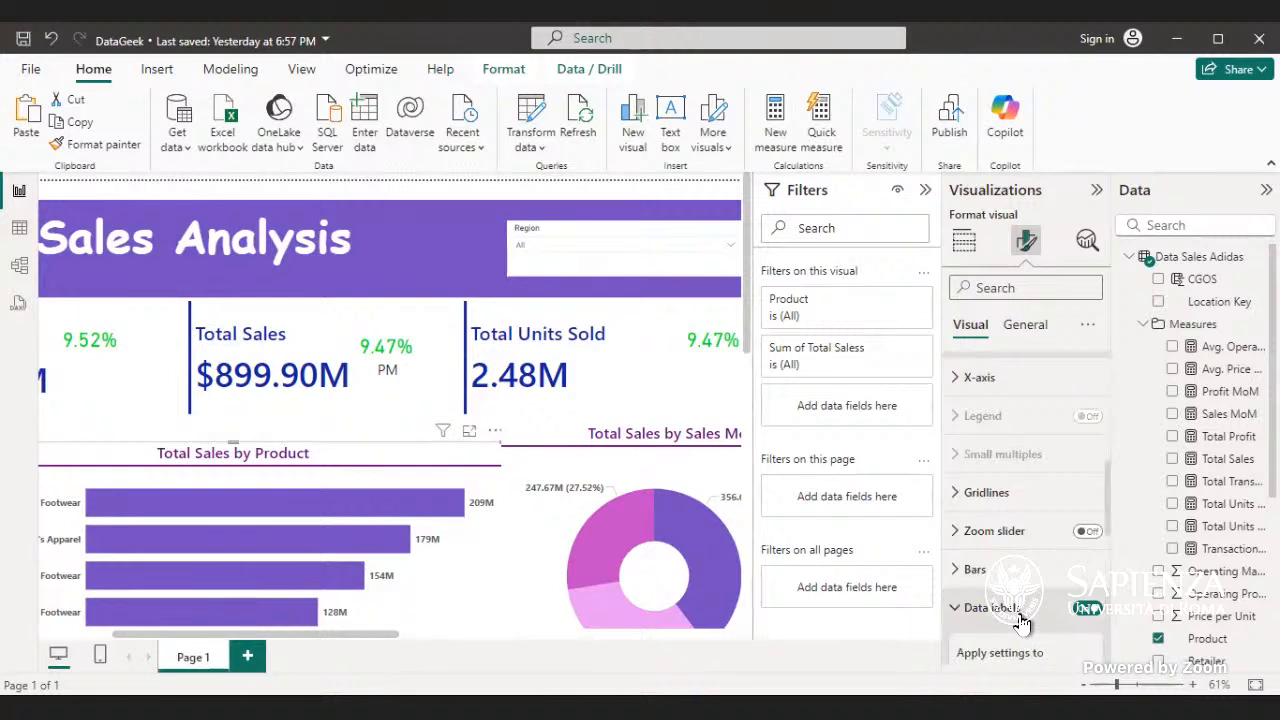
{"action": "scroll", "coordinate": [1012, 590], "scroll_direction": "down", "scroll_amount": 3}
{"action": "scroll", "coordinate": [1005, 575], "scroll_direction": "down", "scroll_amount": 3}
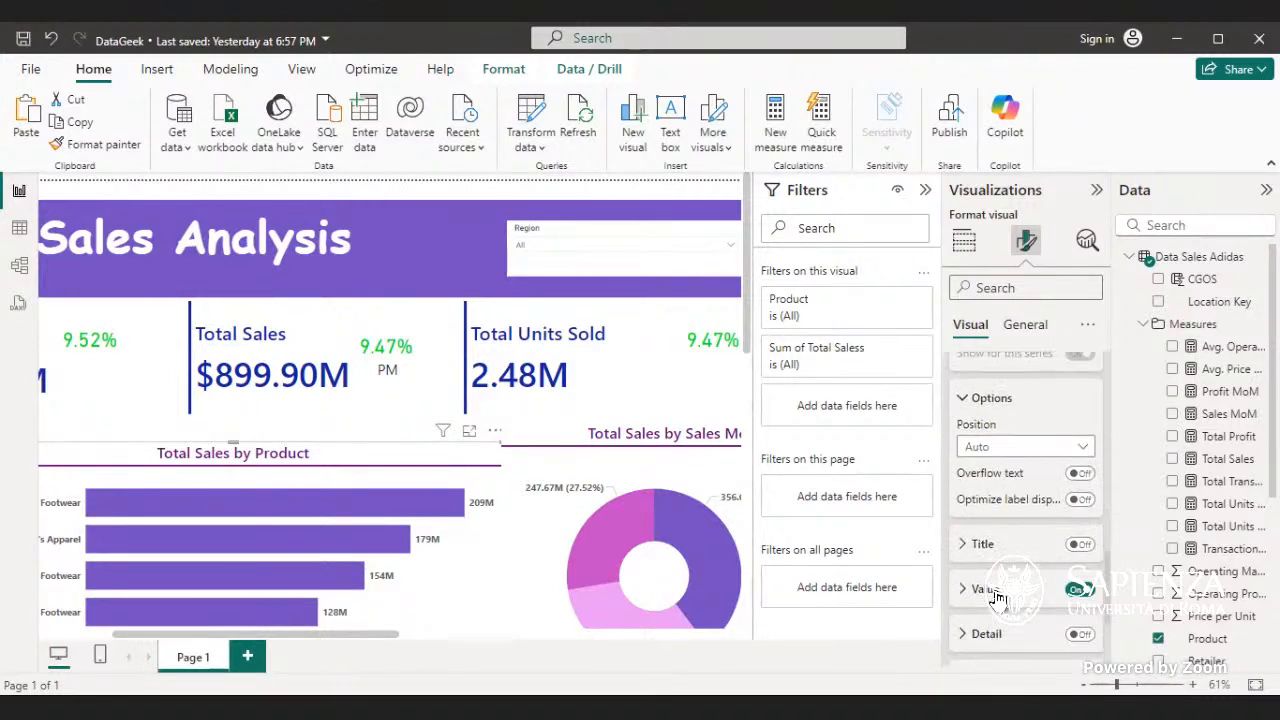
{"action": "left_click", "coordinate": [985, 589]}
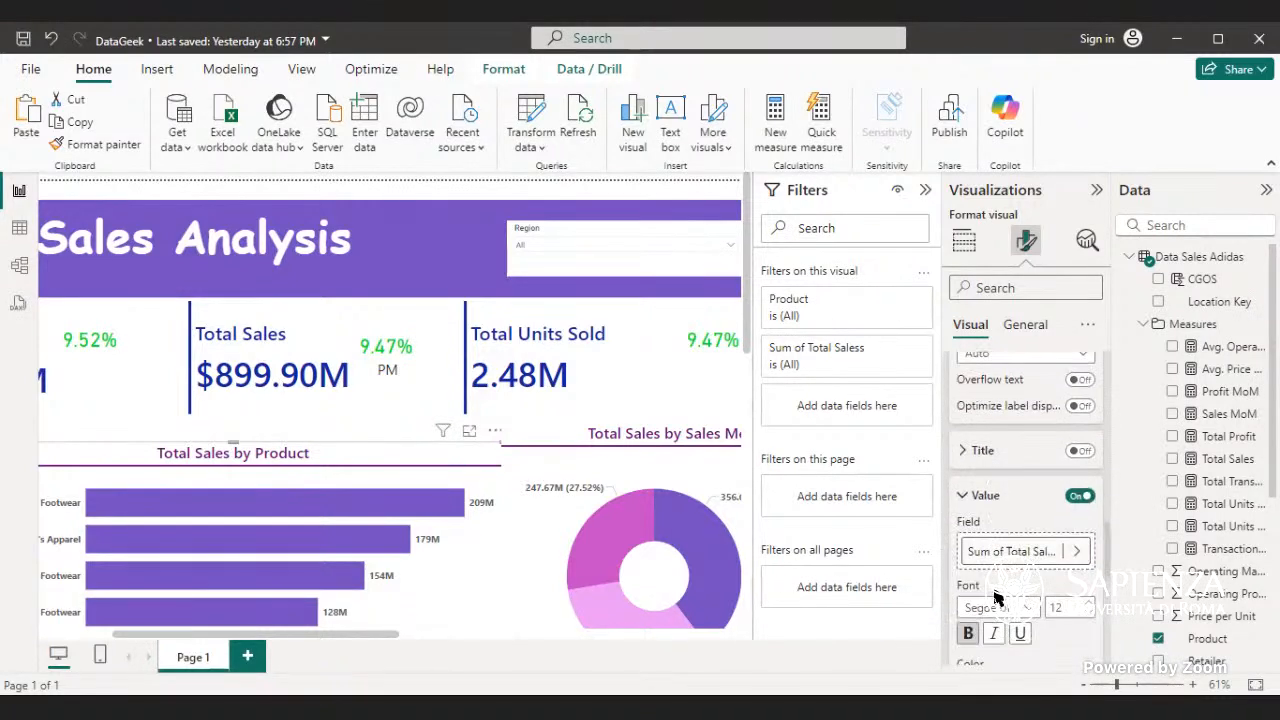
{"action": "scroll", "coordinate": [998, 600], "scroll_direction": "down", "scroll_amount": 3}
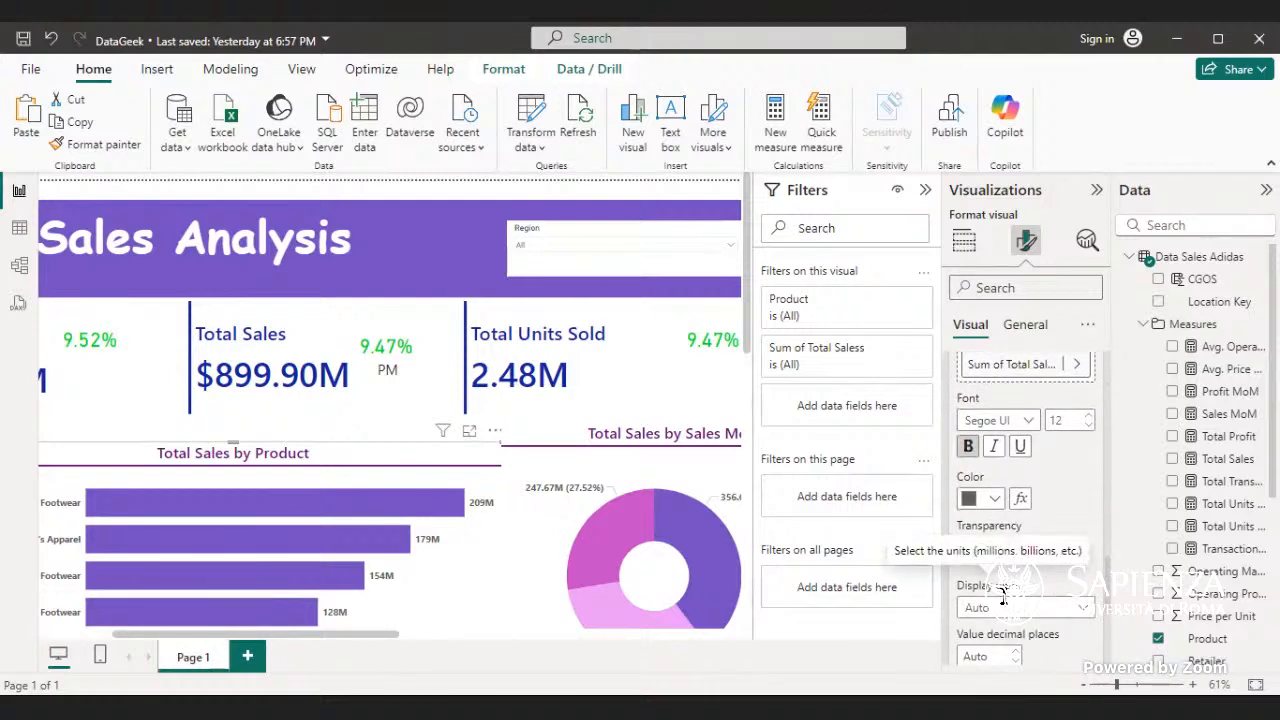
{"action": "left_click", "coordinate": [1083, 612]}
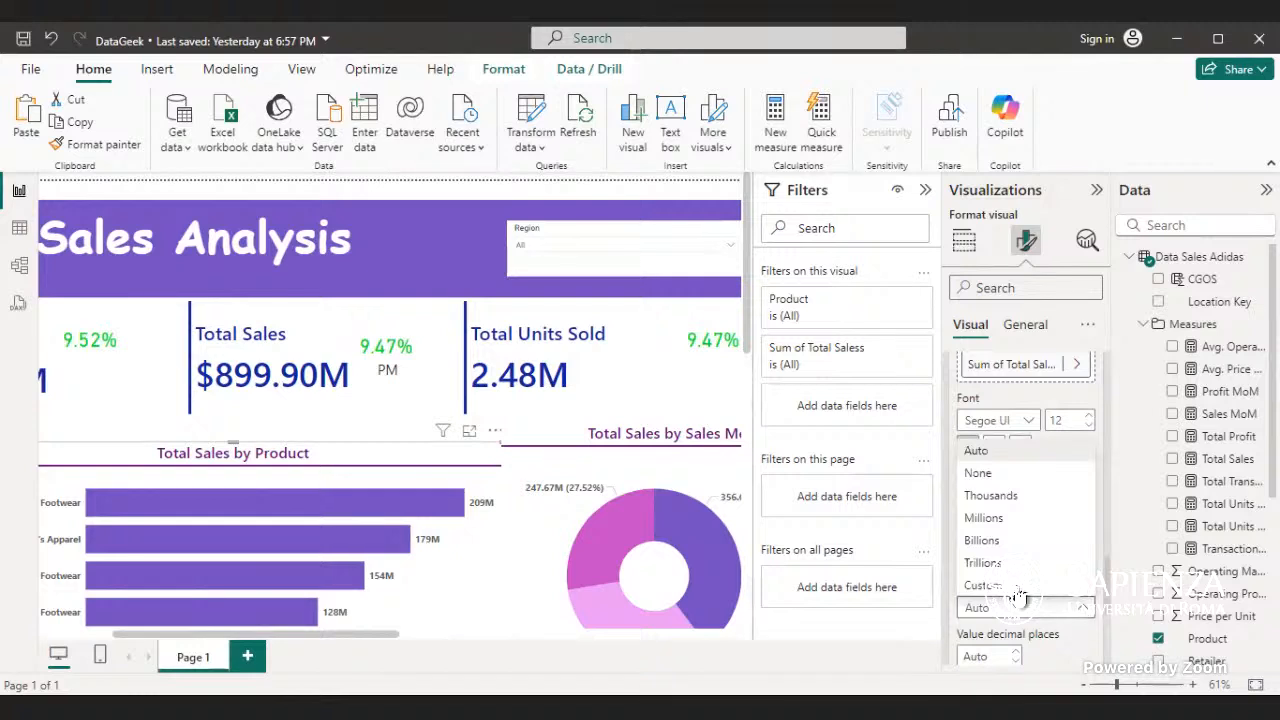
{"action": "left_click", "coordinate": [987, 542]}
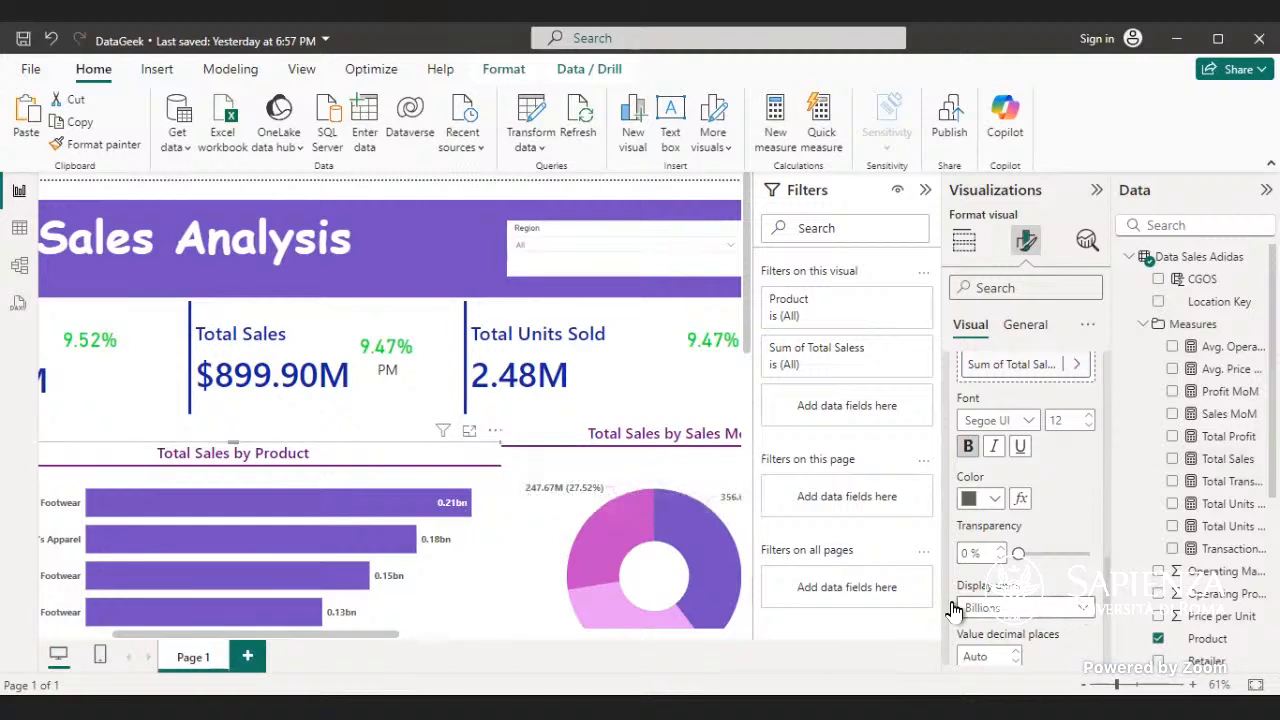
{"action": "left_click", "coordinate": [1088, 609]}
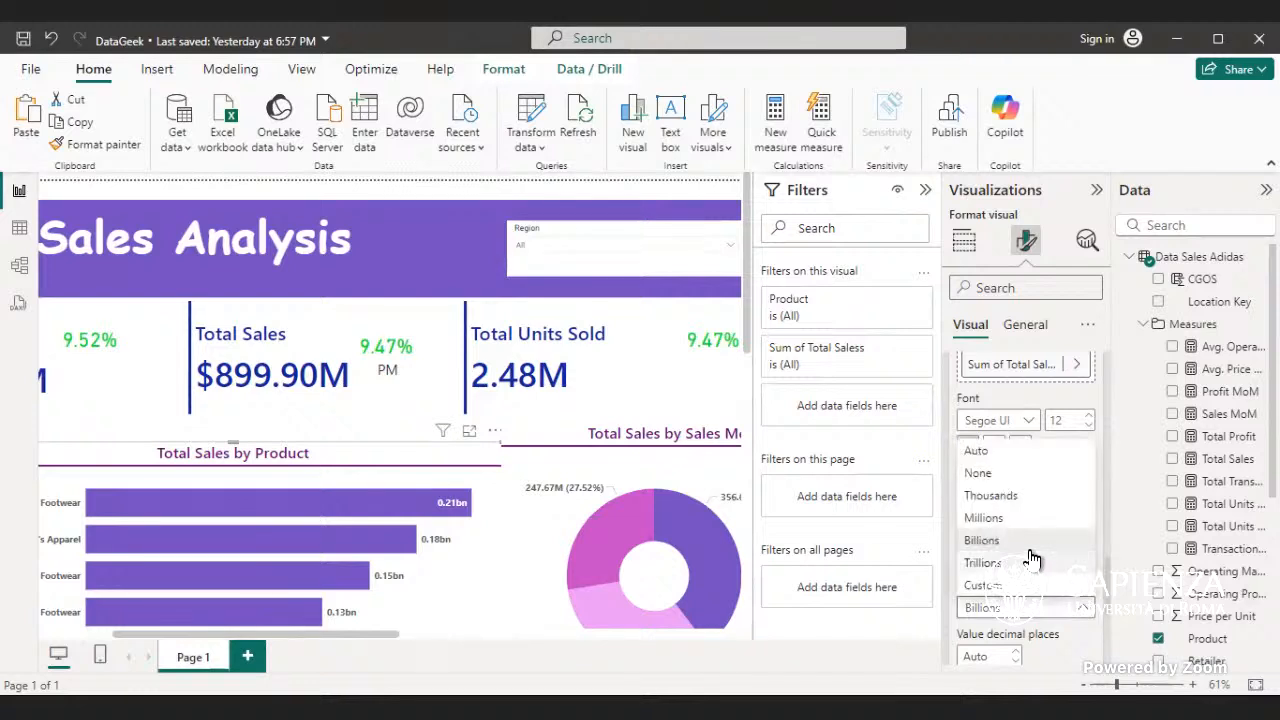
{"action": "left_click", "coordinate": [1011, 523]}
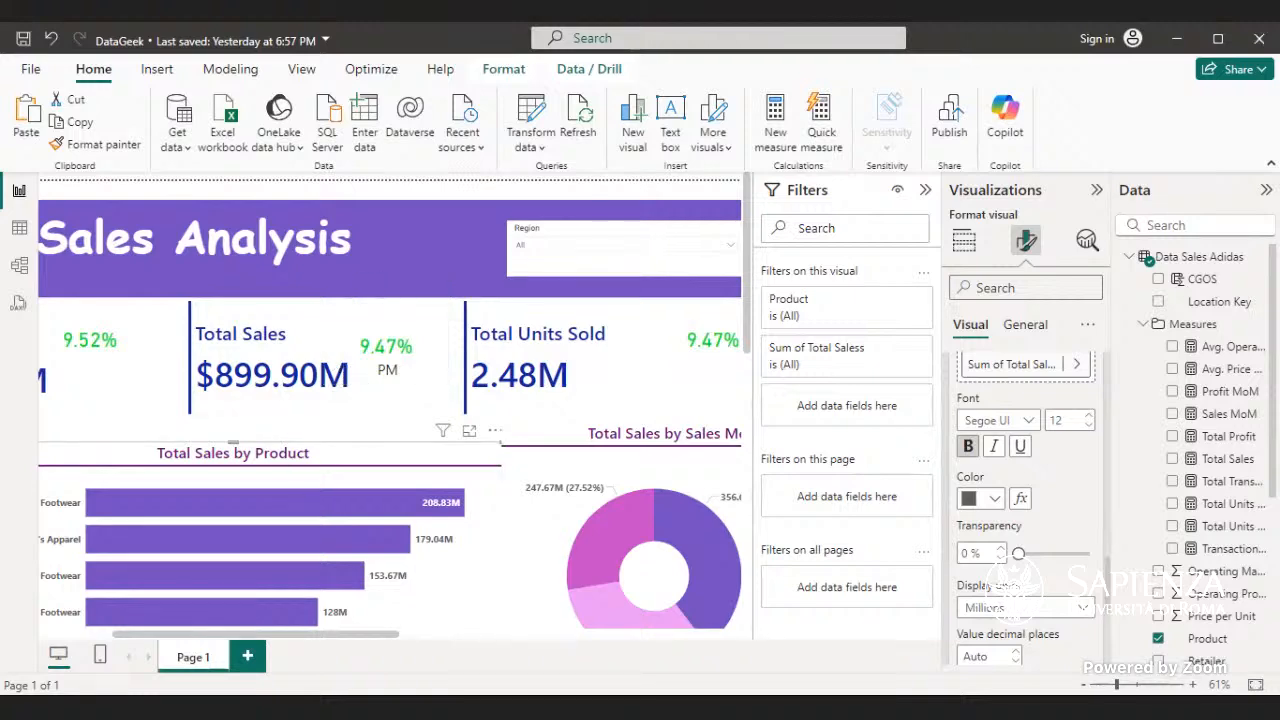
{"action": "left_click", "coordinate": [1255, 684]}
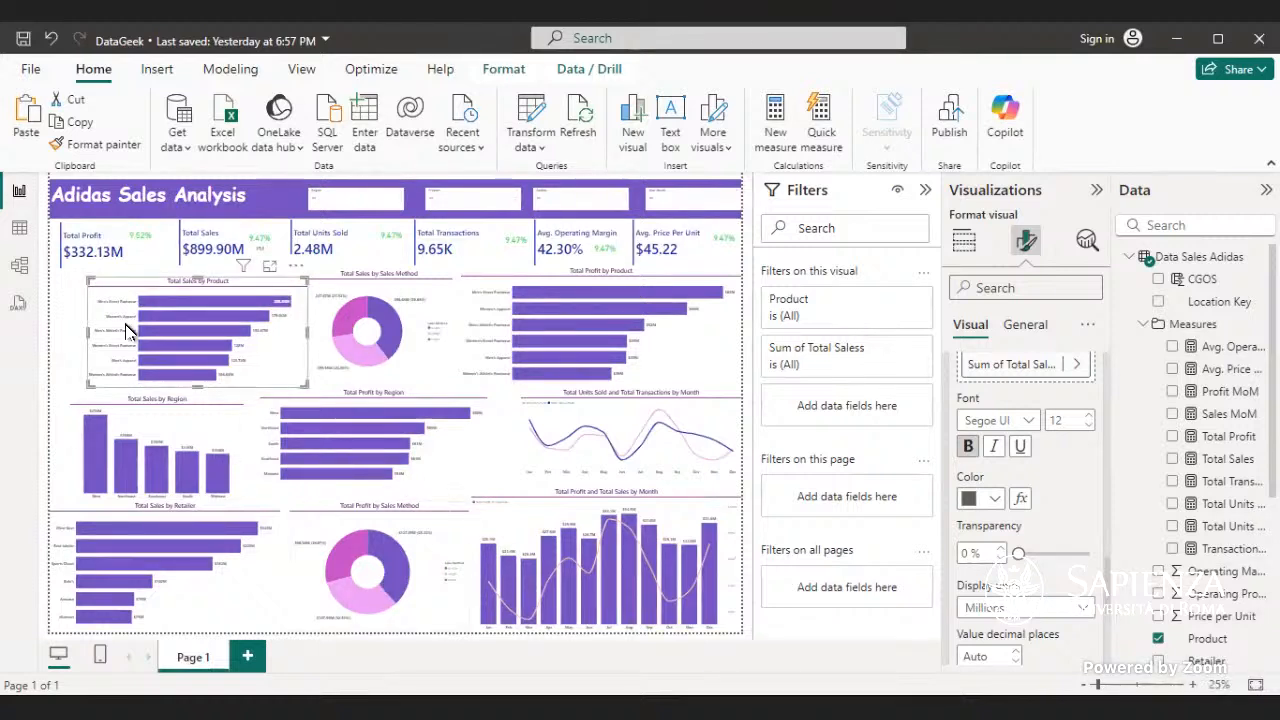
- Nudge the Total Sales by Product chart up and to the left, and the Total Profit by Region chart down and to the right
{"action": "left_click_drag", "start_coordinate": [112, 292], "coordinate": [100, 286]}
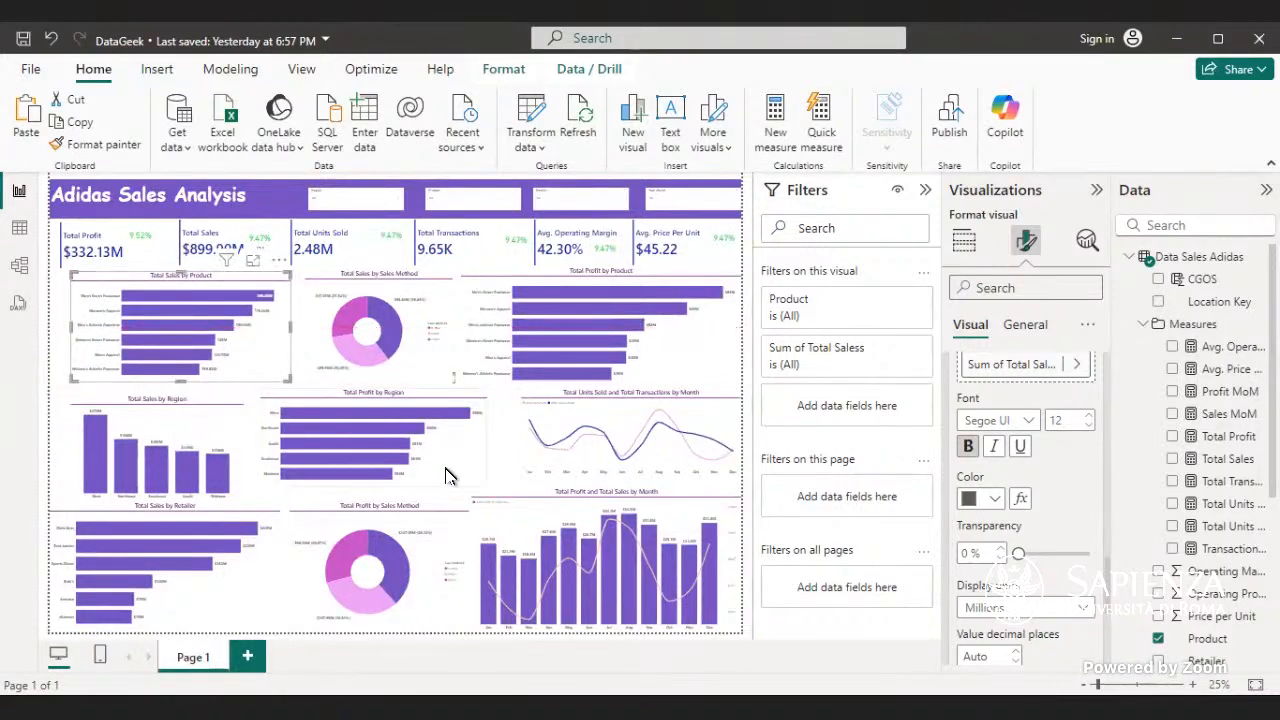
{"action": "left_click_drag", "start_coordinate": [474, 488], "coordinate": [474, 488]}
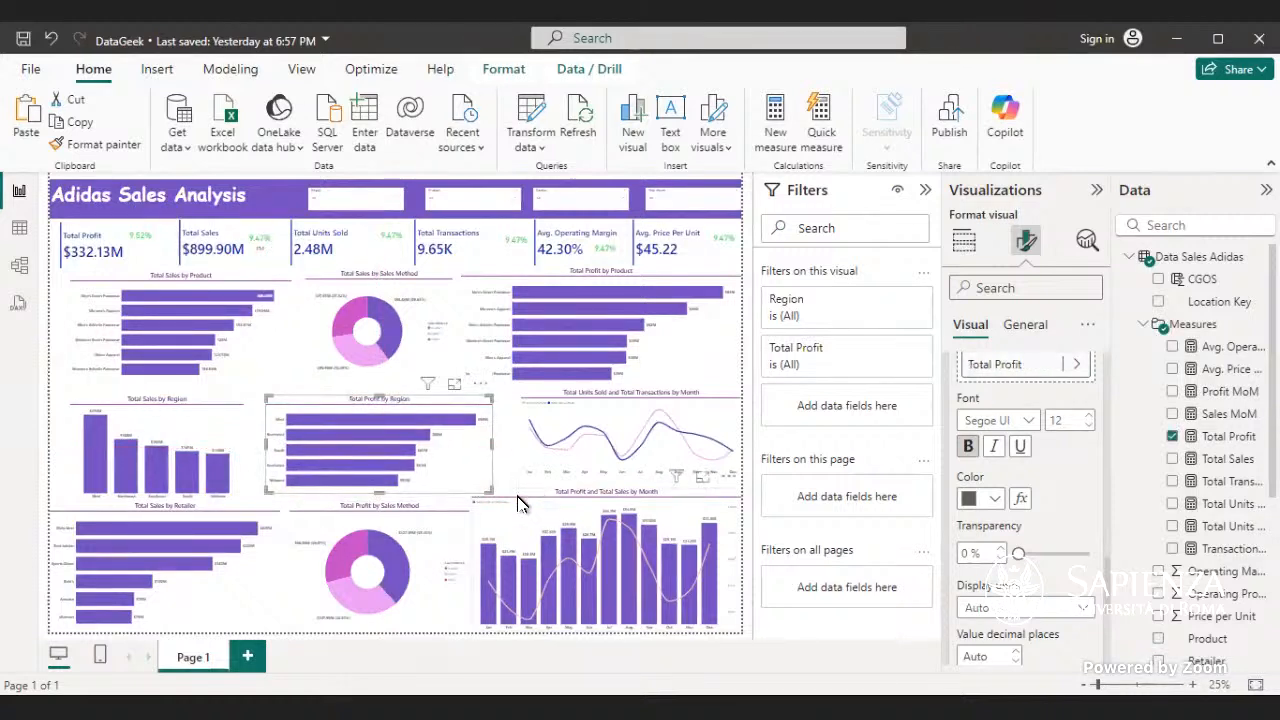
- Shrink the Total Profit and Total Sales by Month chart by pulling in its left edge and lowering its upper edge
{"action": "left_click", "coordinate": [481, 546]}
{"action": "left_click_drag", "start_coordinate": [465, 562], "coordinate": [483, 565]}
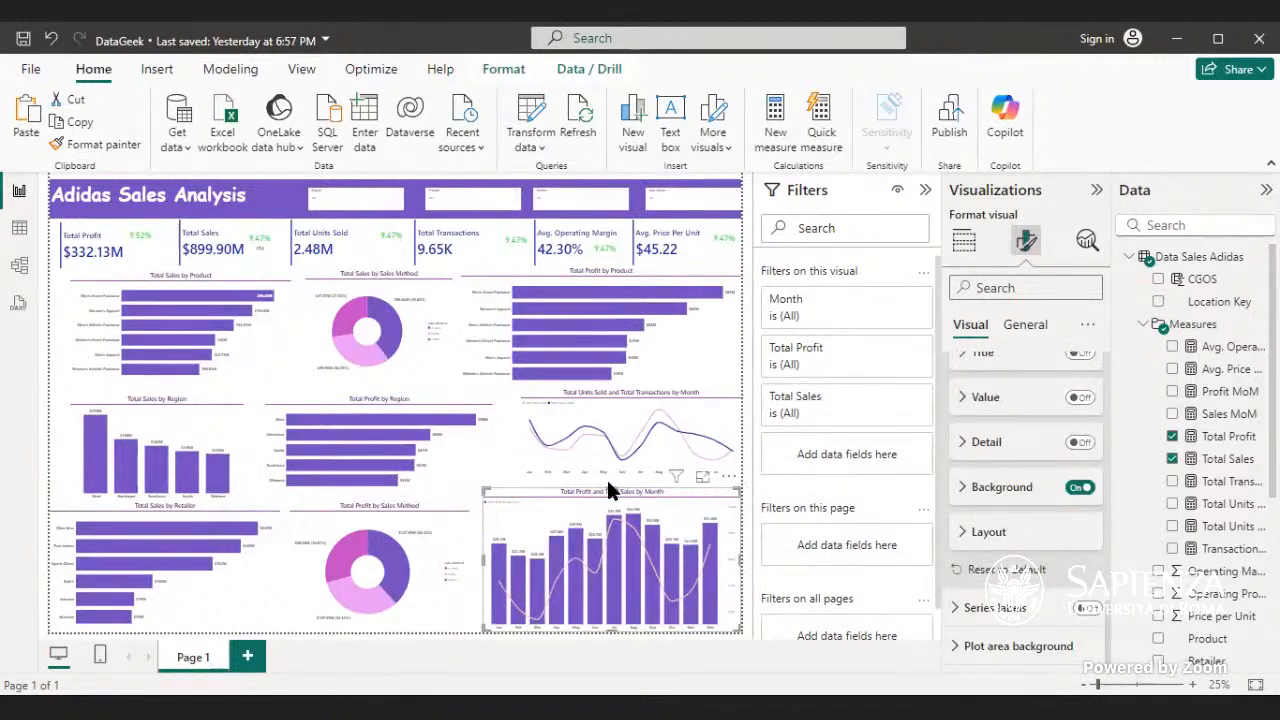
{"action": "left_click_drag", "start_coordinate": [608, 485], "coordinate": [608, 500]}
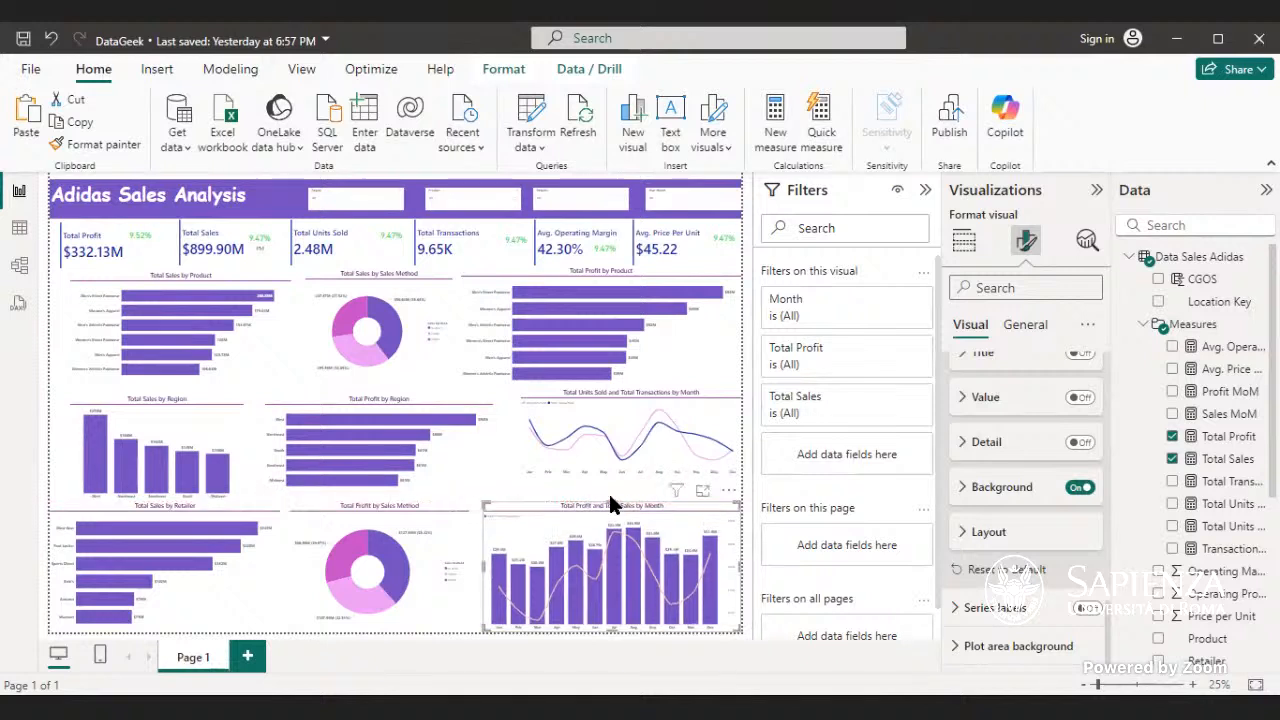
- Make the Total Units Sold and Total Transactions by Month chart taller and lower it, and extend the Total Profit by Product chart downward
{"action": "left_click", "coordinate": [650, 458]}
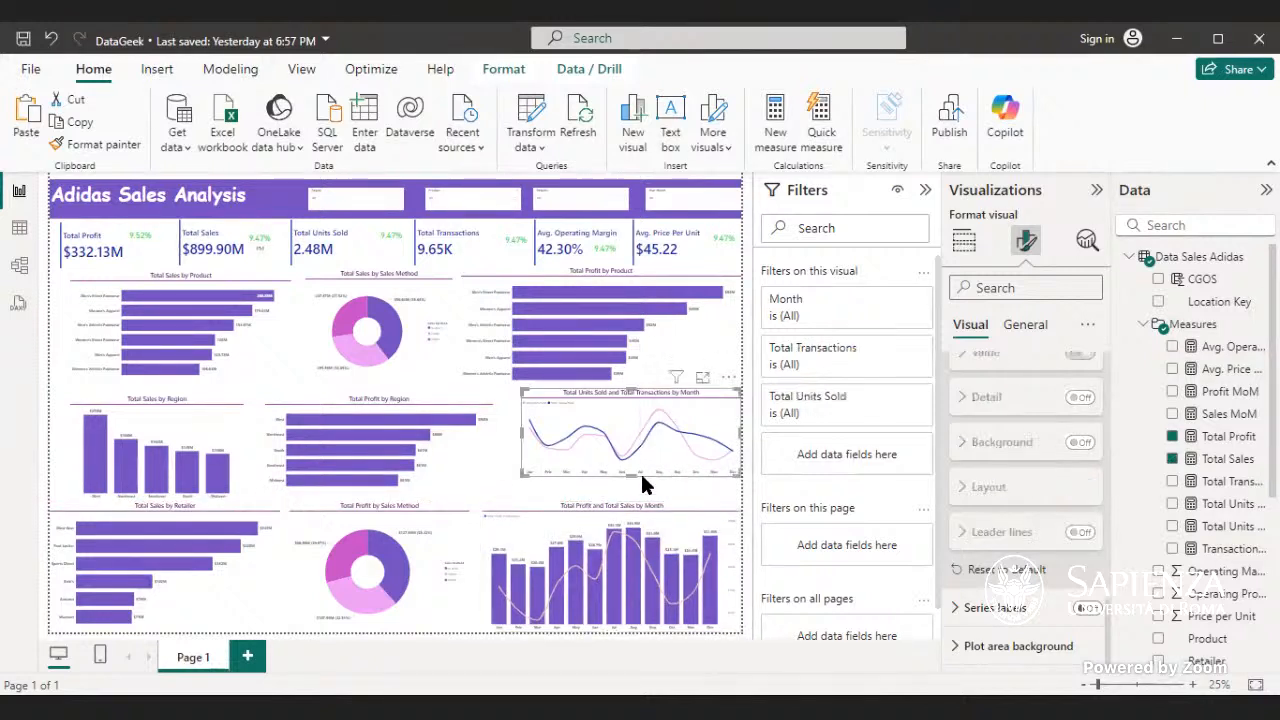
{"action": "left_click_drag", "start_coordinate": [634, 476], "coordinate": [632, 484]}
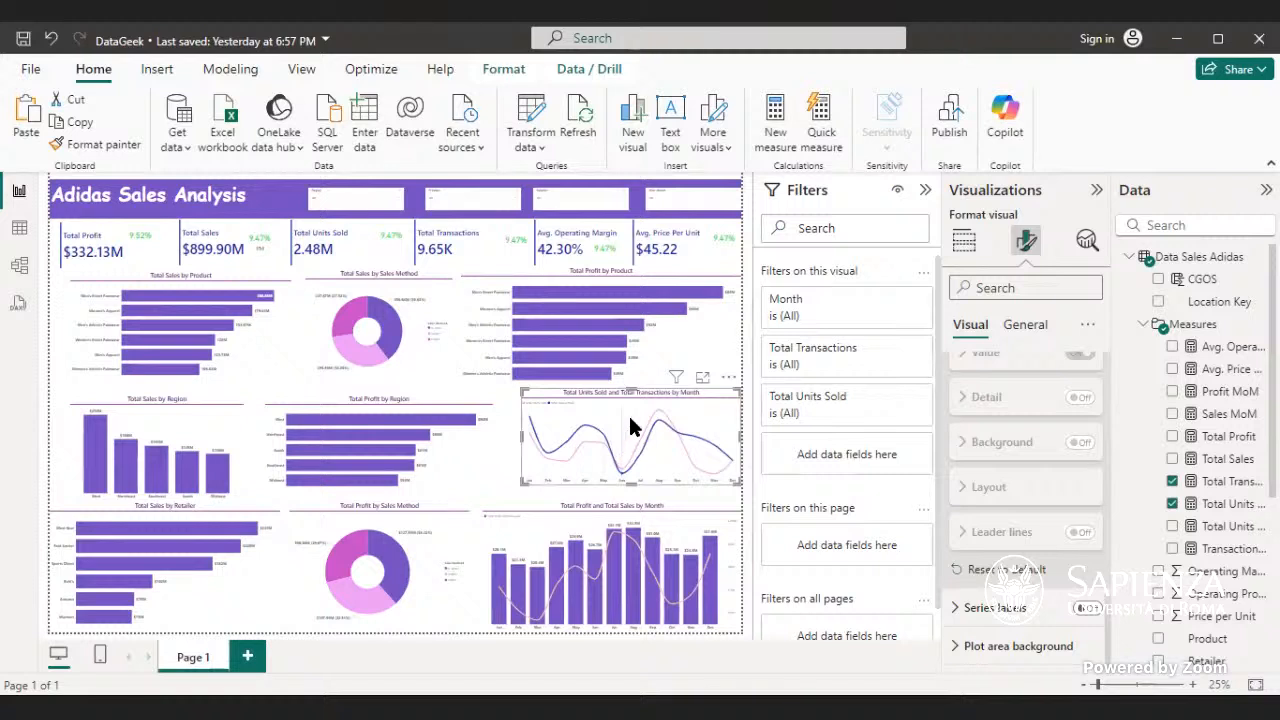
{"action": "mouse_move", "coordinate": [630, 432]}
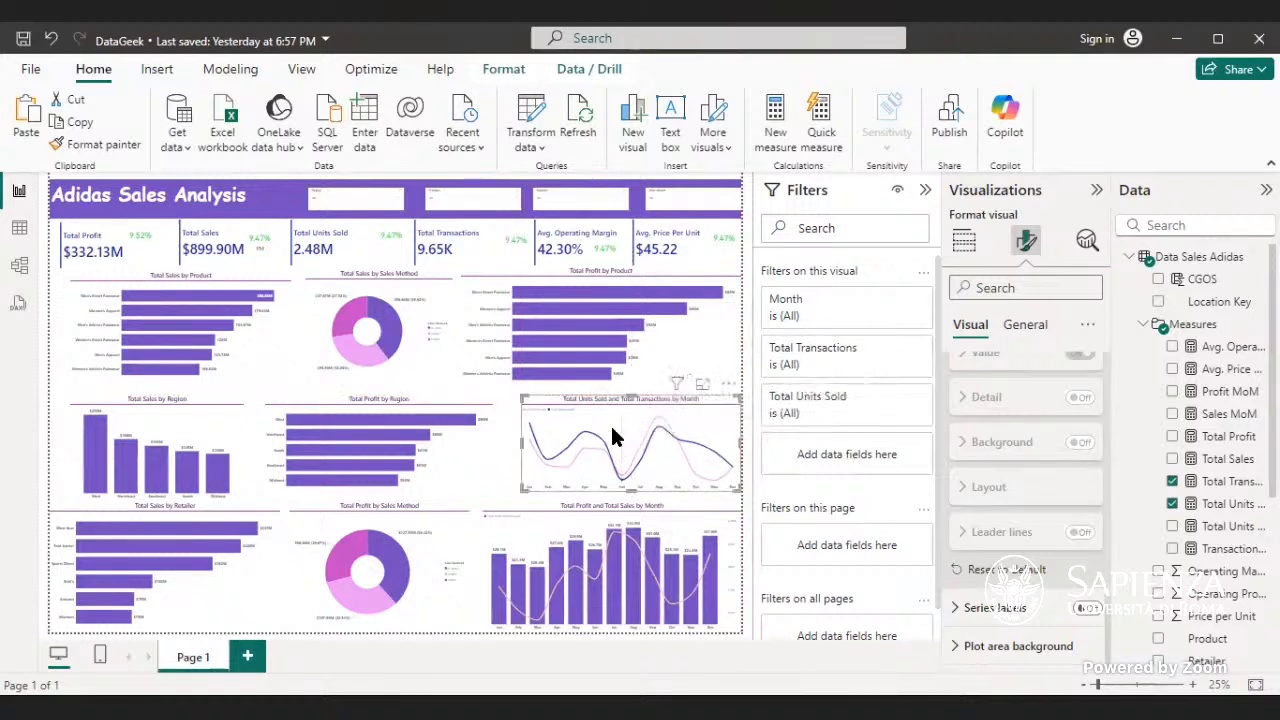
{"action": "left_click", "coordinate": [720, 338]}
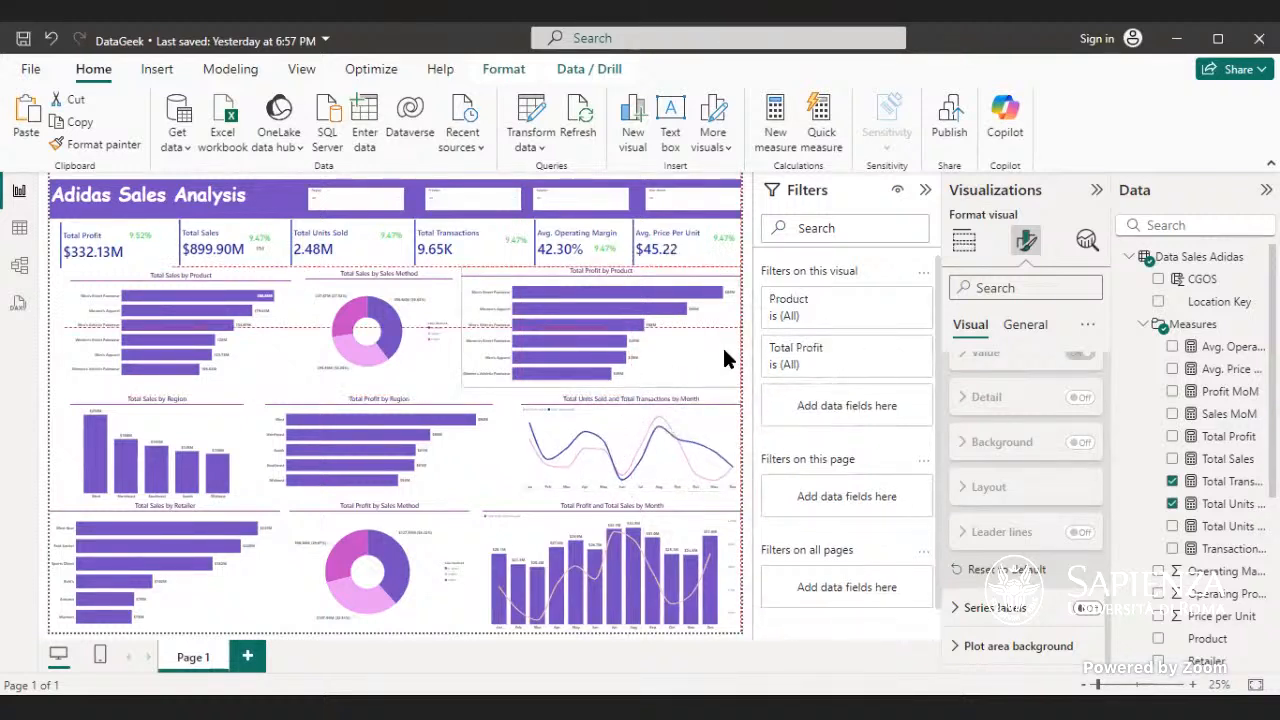
{"action": "left_click", "coordinate": [58, 414]}
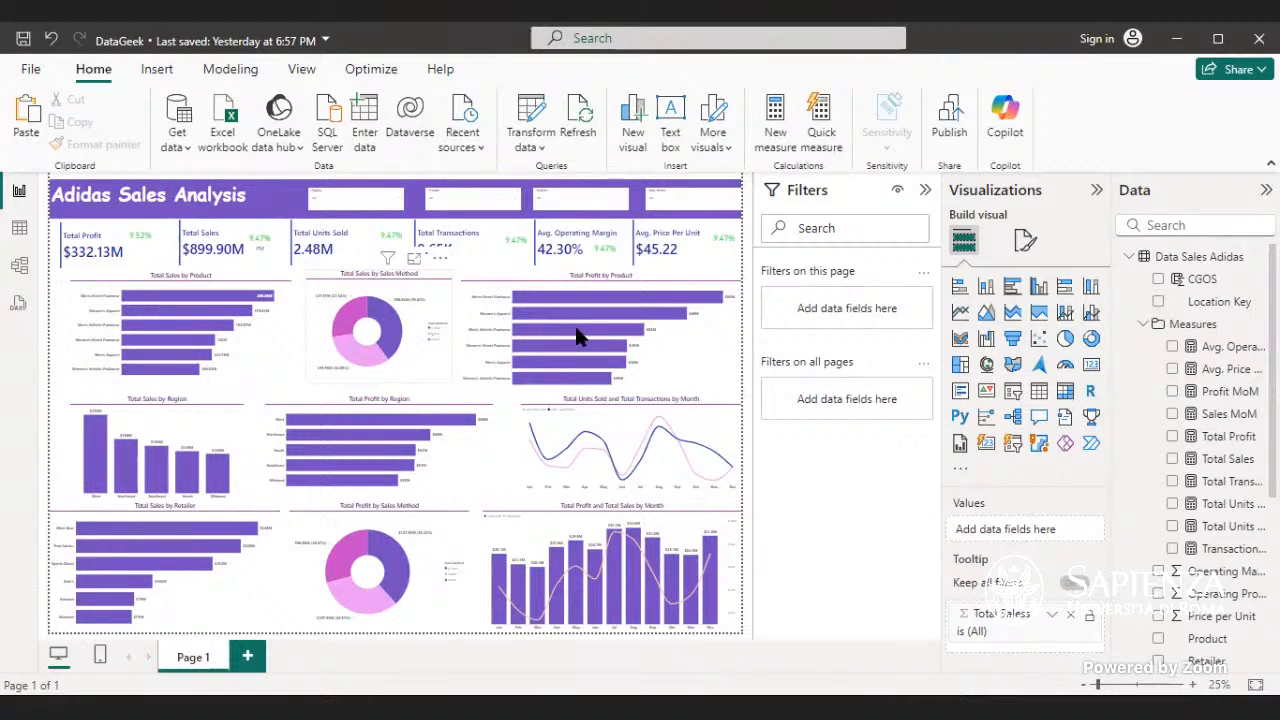
- Line up the Year and Month slicer with the others in the title banner, and shift it and the Product and Retailer slicers slightly left
{"action": "left_click", "coordinate": [679, 206]}
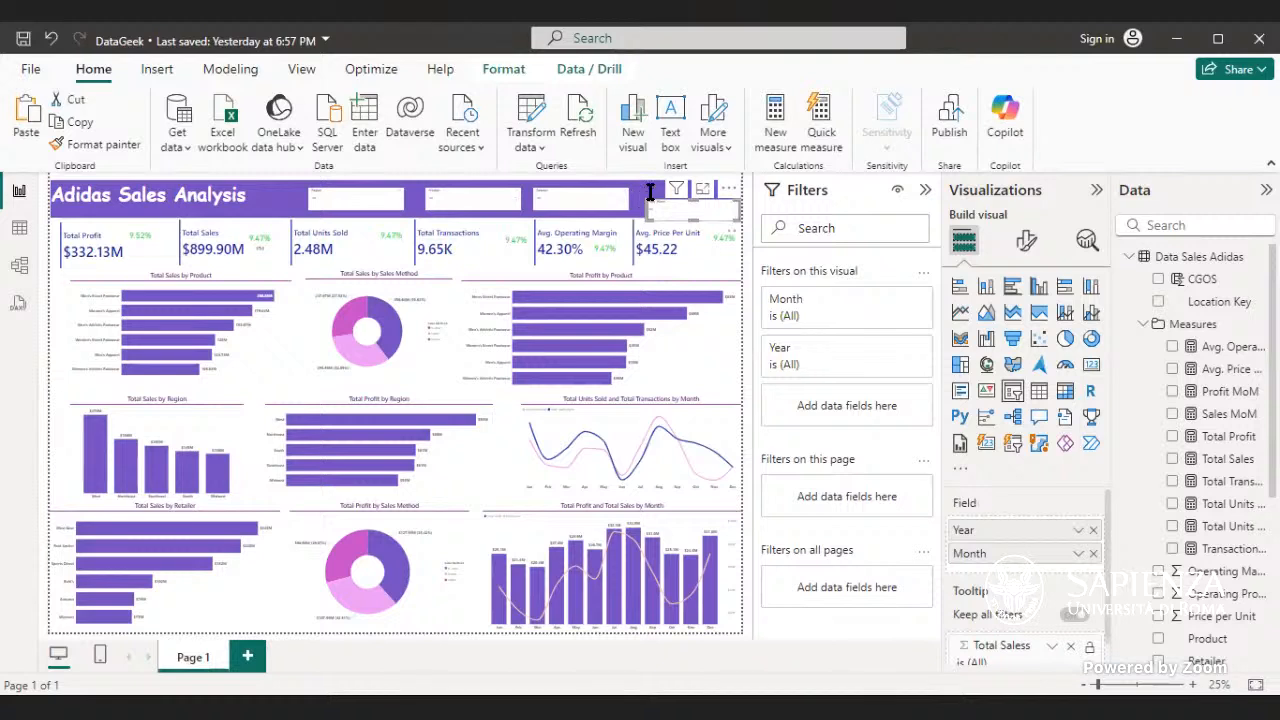
{"action": "left_click", "coordinate": [648, 194]}
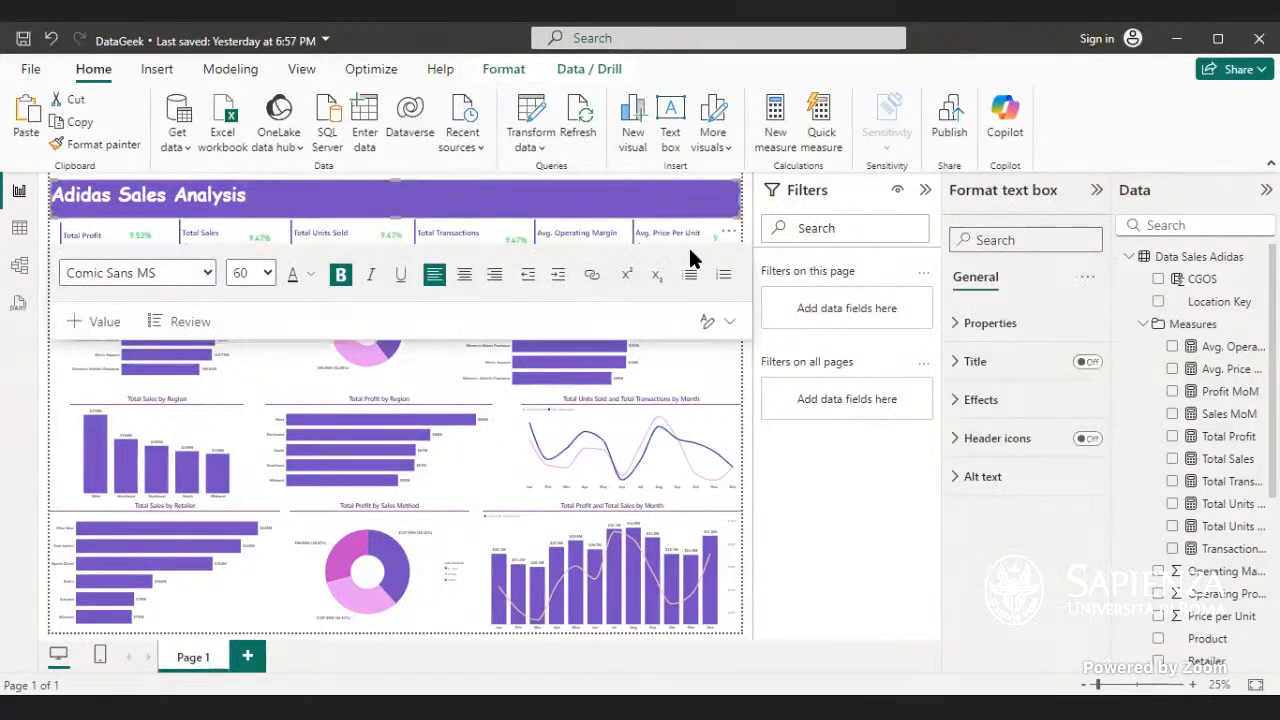
{"action": "left_click", "coordinate": [498, 404]}
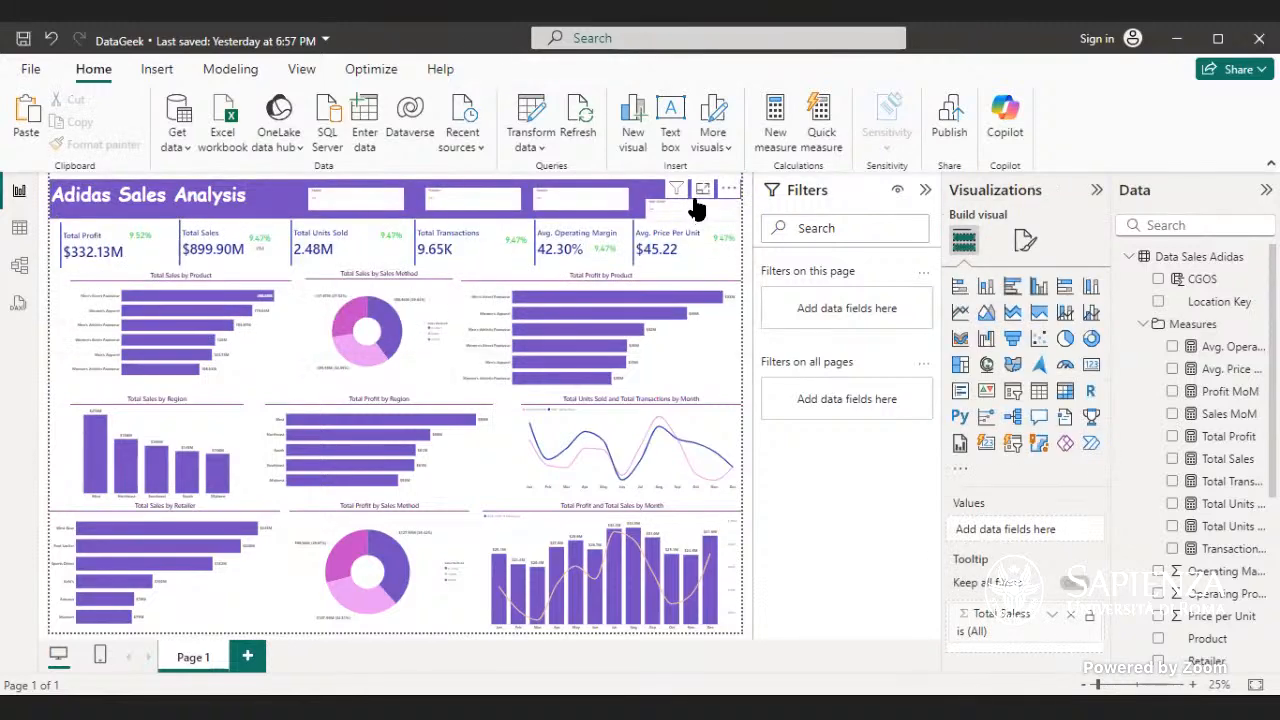
{"action": "left_click", "coordinate": [689, 212]}
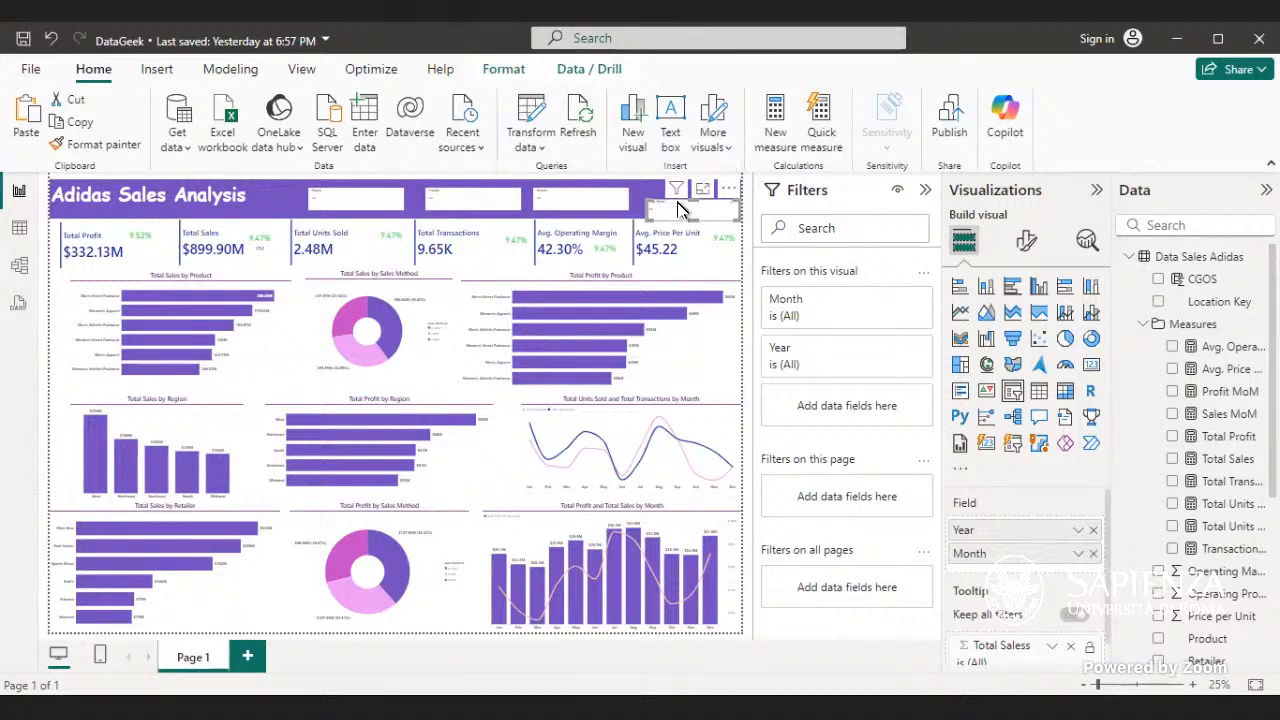
{"action": "left_click_drag", "start_coordinate": [680, 210], "coordinate": [669, 196]}
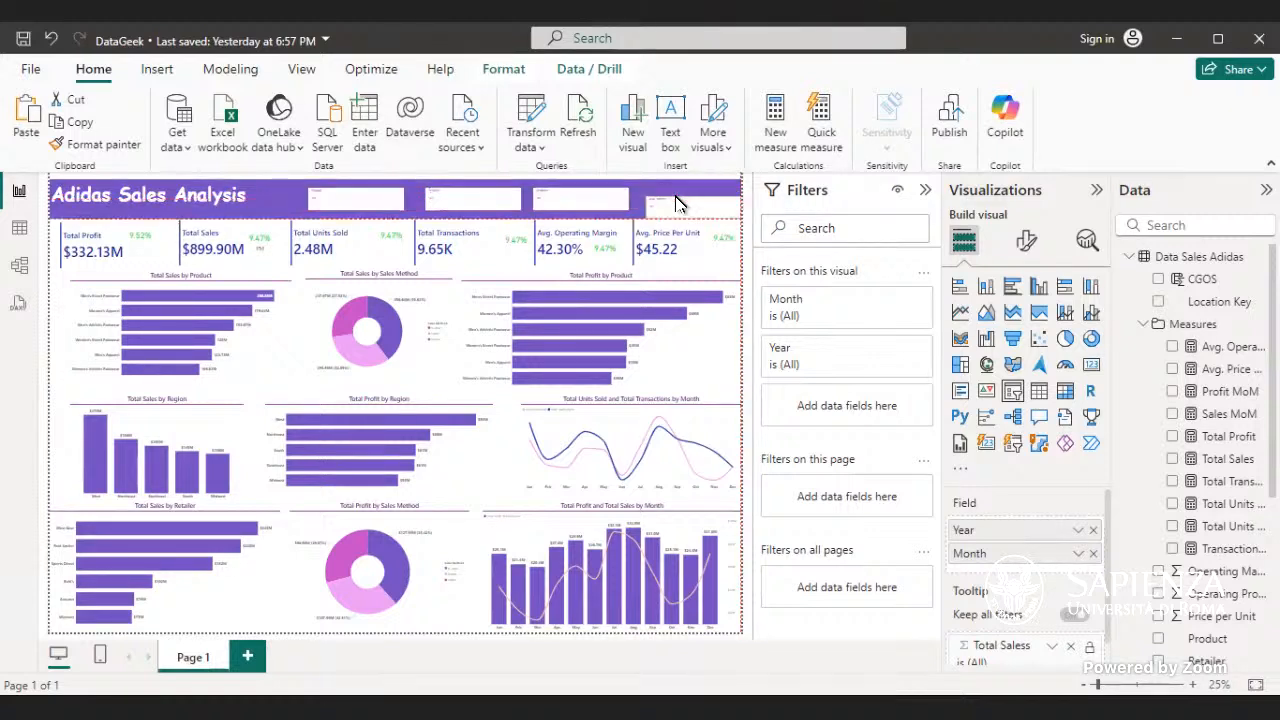
{"action": "left_click", "coordinate": [496, 210]}
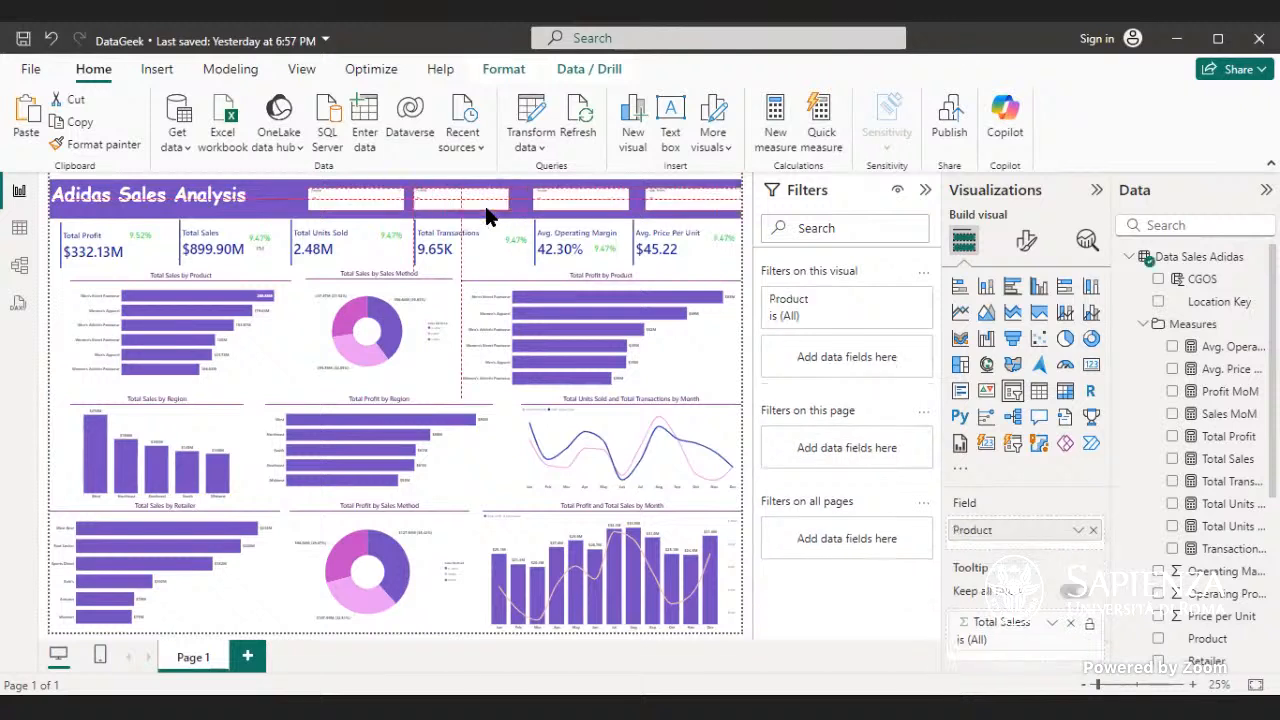
{"action": "left_click", "coordinate": [553, 201]}
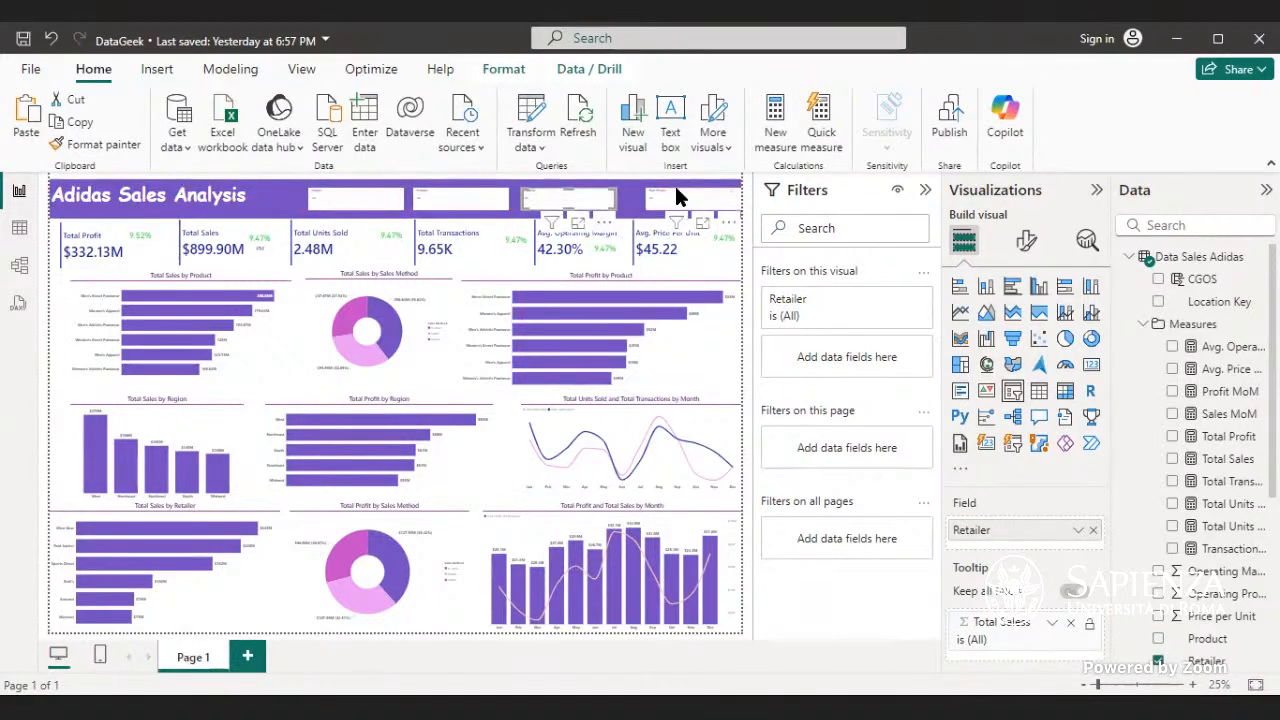
{"action": "left_click", "coordinate": [672, 197]}
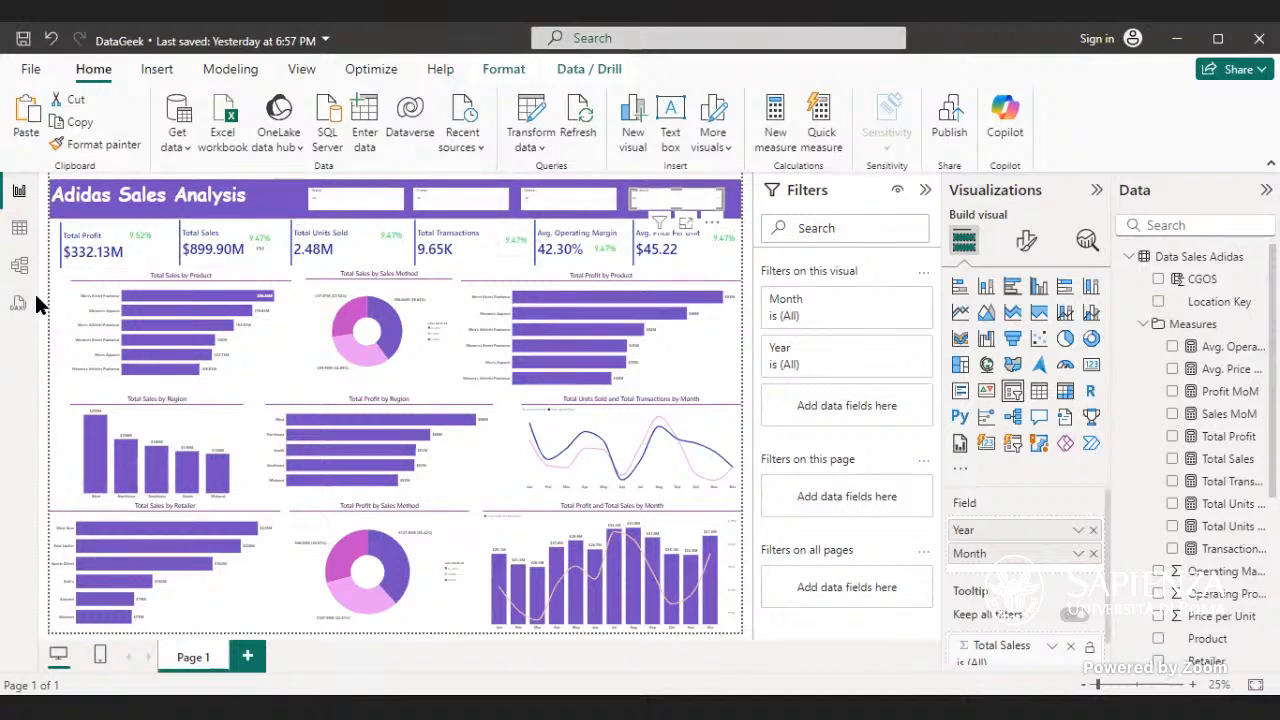
{"action": "left_click", "coordinate": [58, 318]}
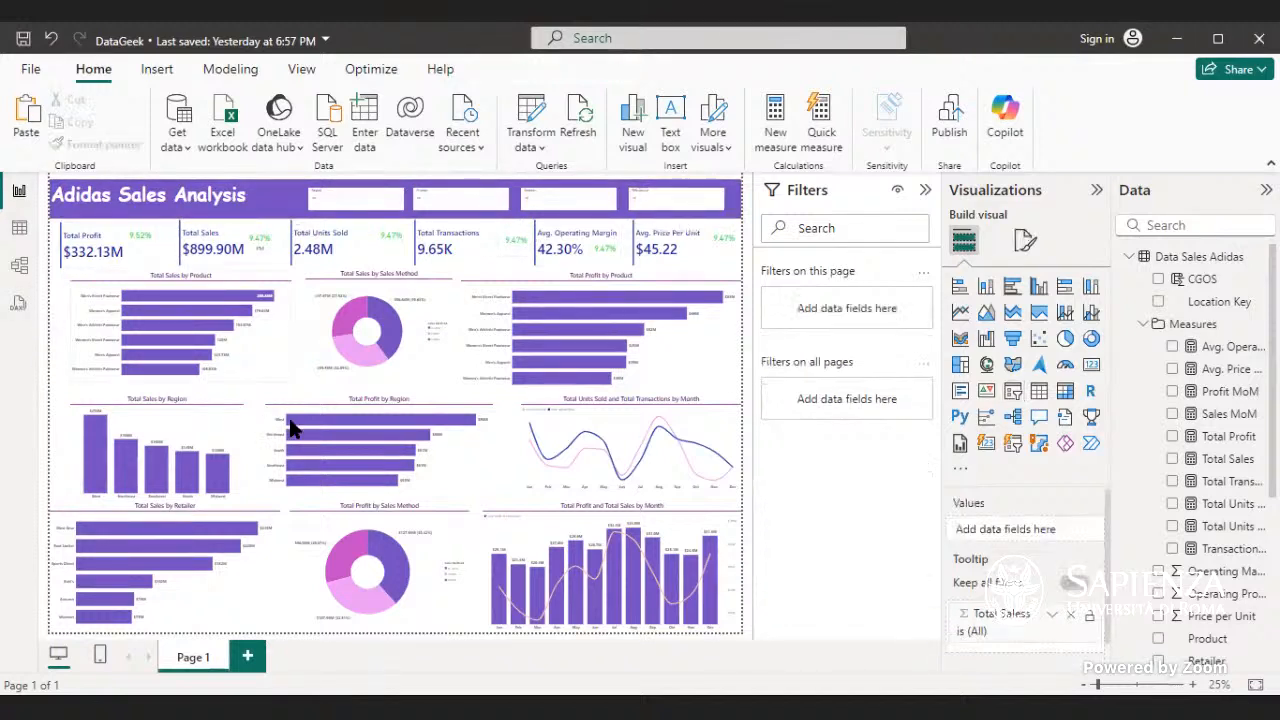
- Look at the report's Save as locations and return to the dashboard without saving
{"action": "mouse_move", "coordinate": [660, 446]}
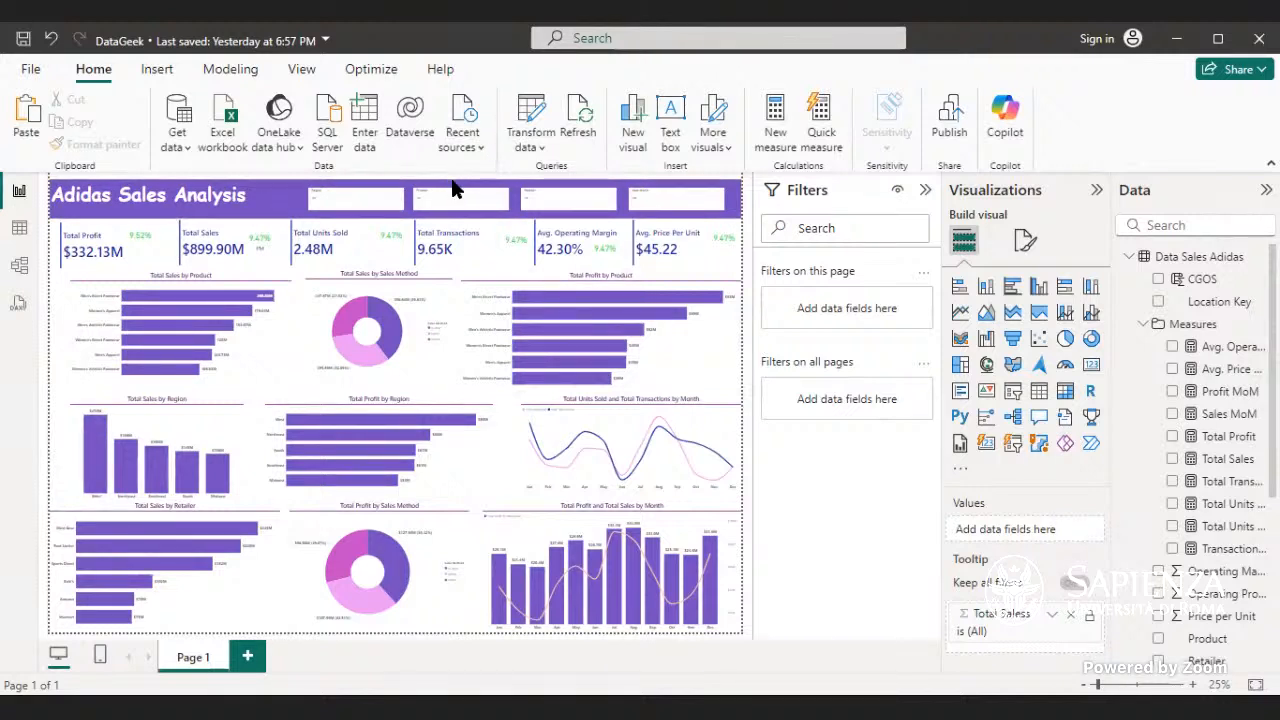
{"action": "left_click", "coordinate": [31, 69]}
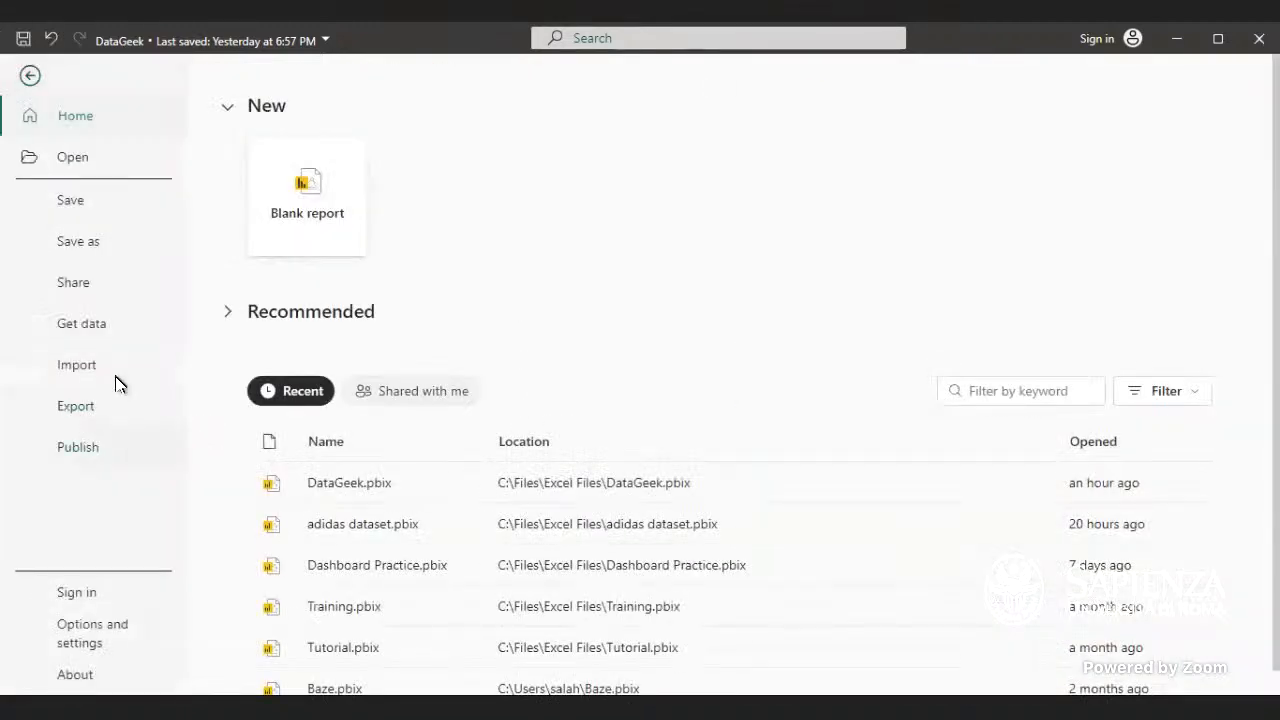
{"action": "left_click", "coordinate": [150, 250]}
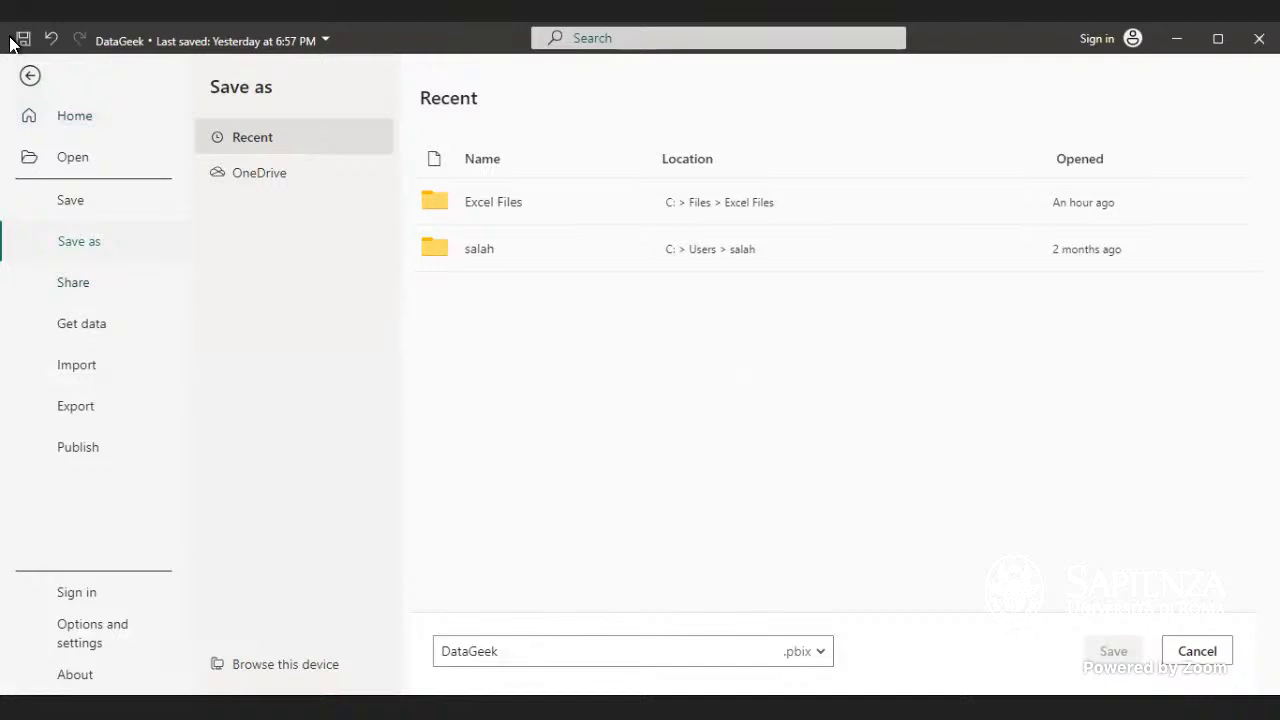
{"action": "left_click", "coordinate": [30, 76]}
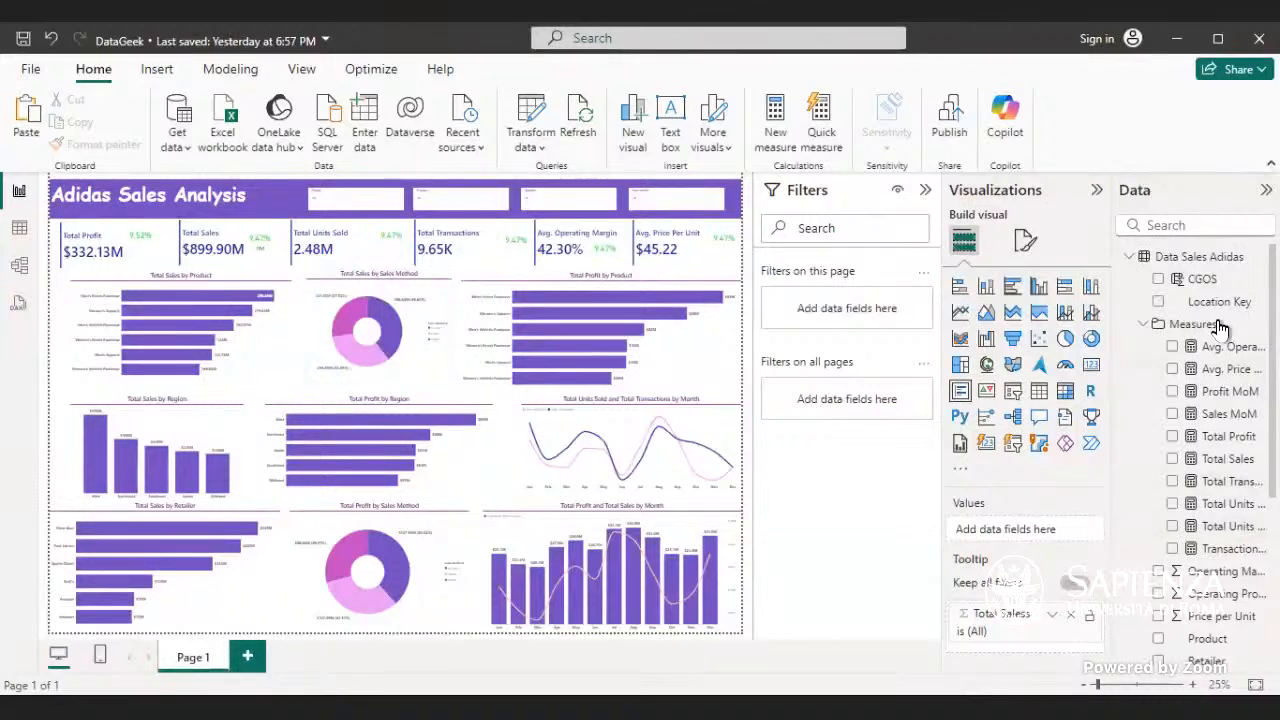
- Try filtering the dashboard by one month and another in the Year and Month slicer, and clear the slicer's selection
{"action": "left_click", "coordinate": [727, 240]}
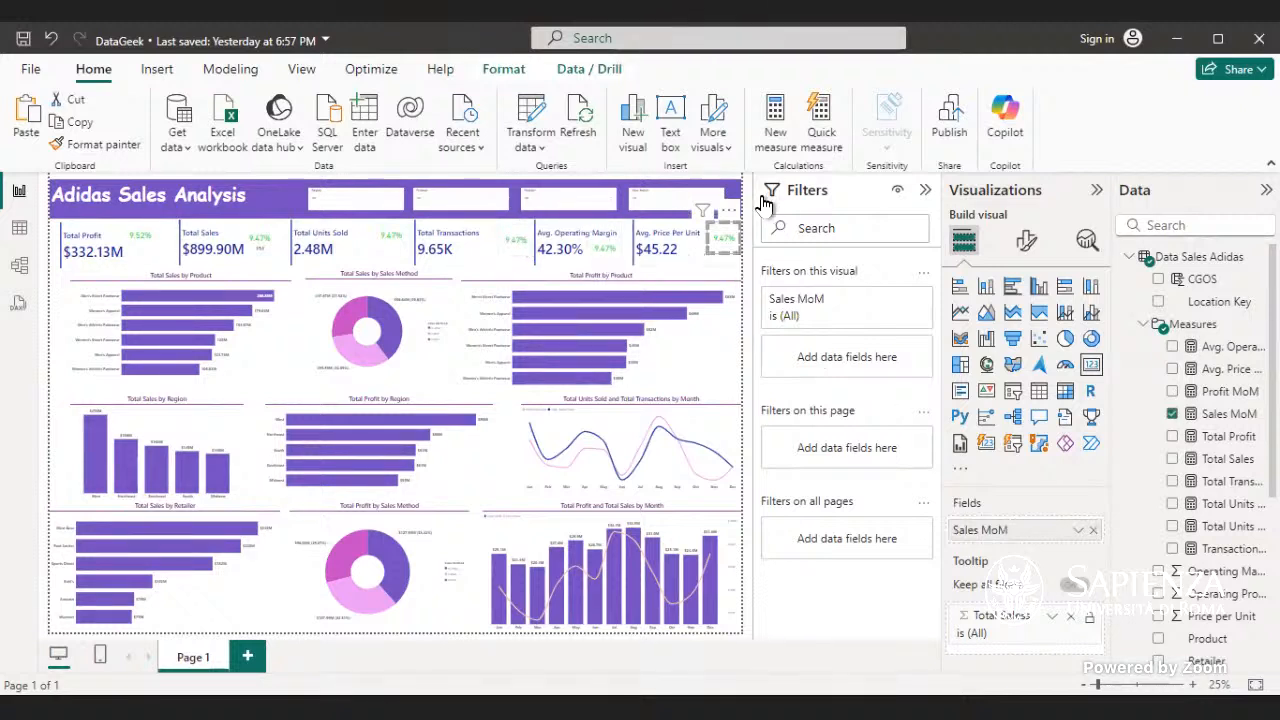
{"action": "left_click", "coordinate": [722, 202]}
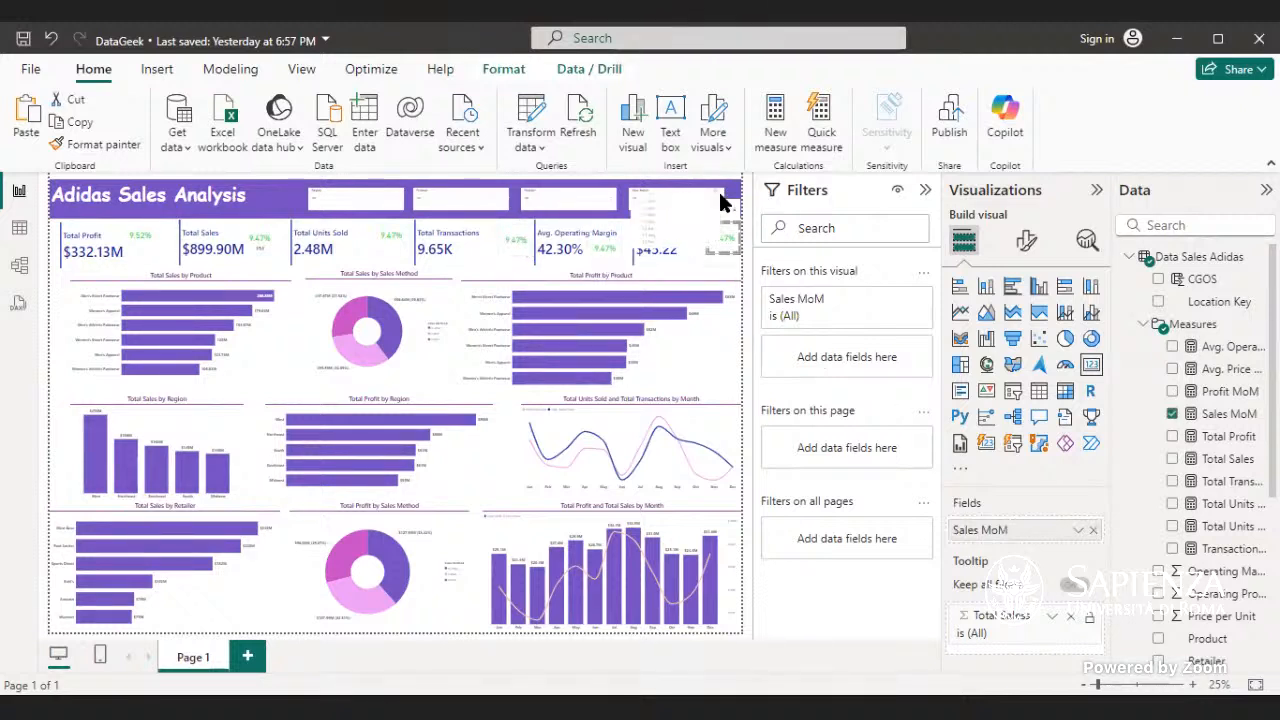
{"action": "left_click", "coordinate": [655, 230]}
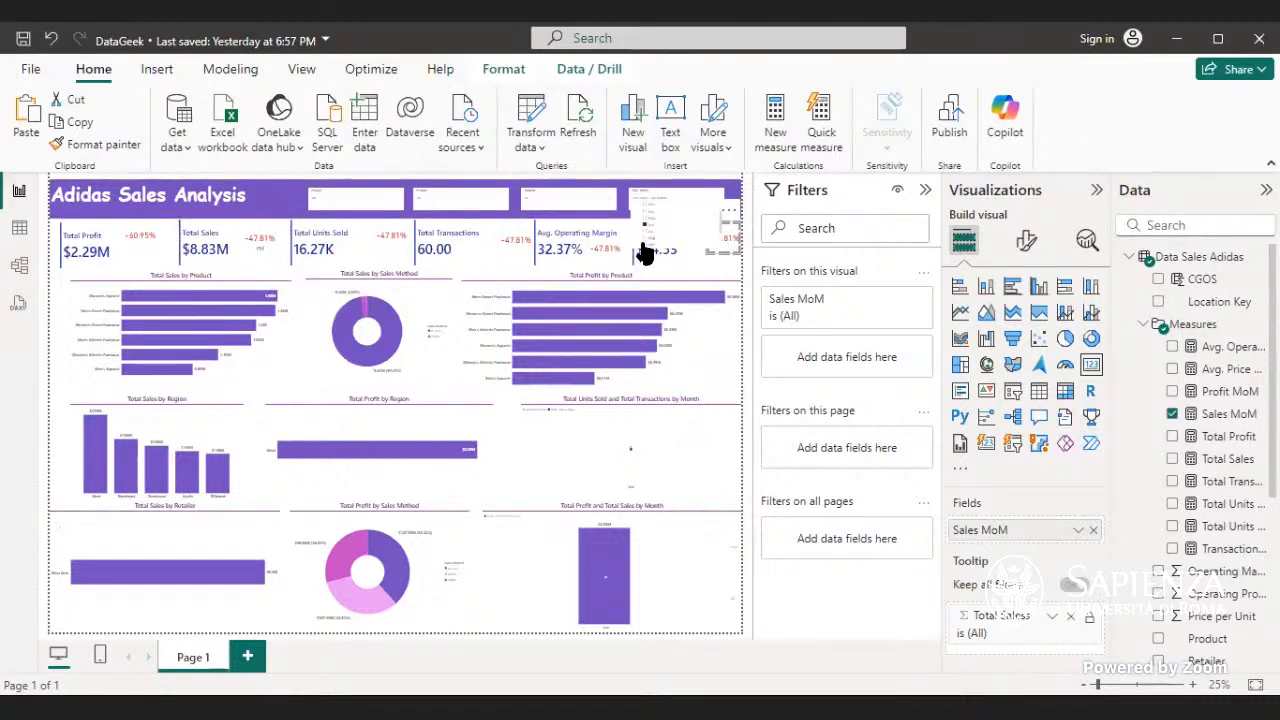
{"action": "left_click", "coordinate": [644, 245]}
{"action": "left_click", "coordinate": [708, 198]}
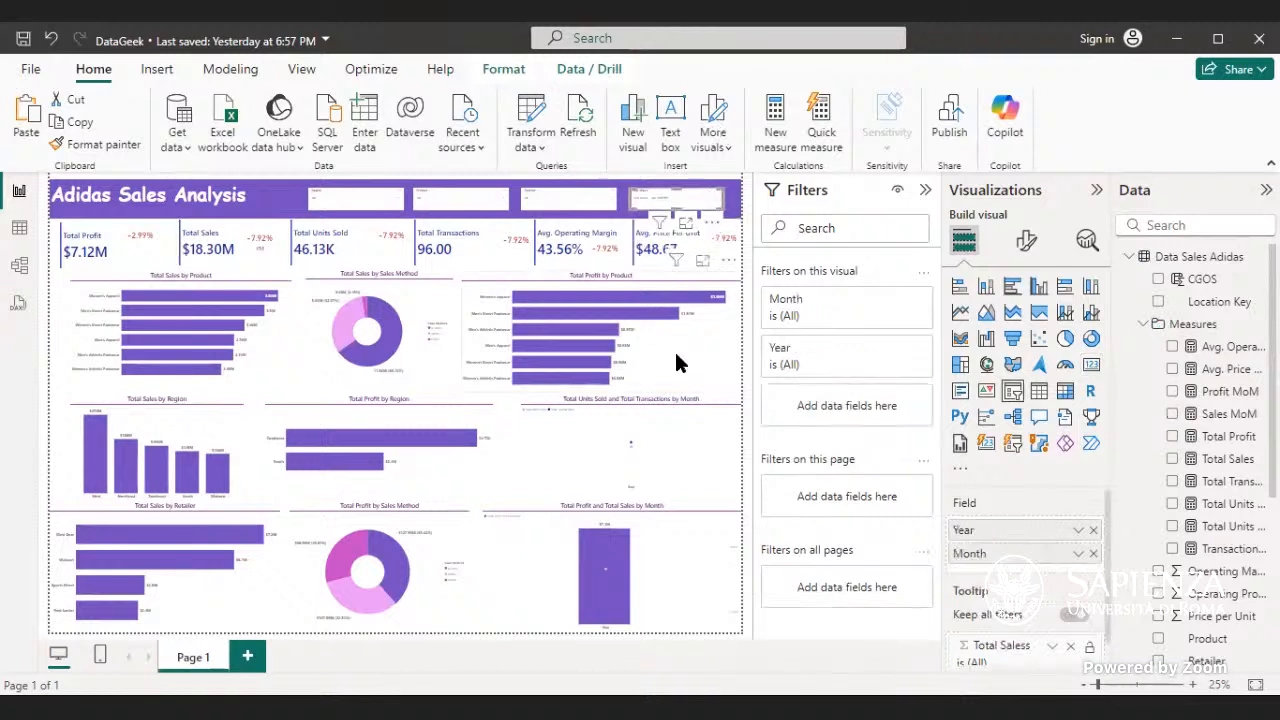
{"action": "left_click", "coordinate": [713, 200]}
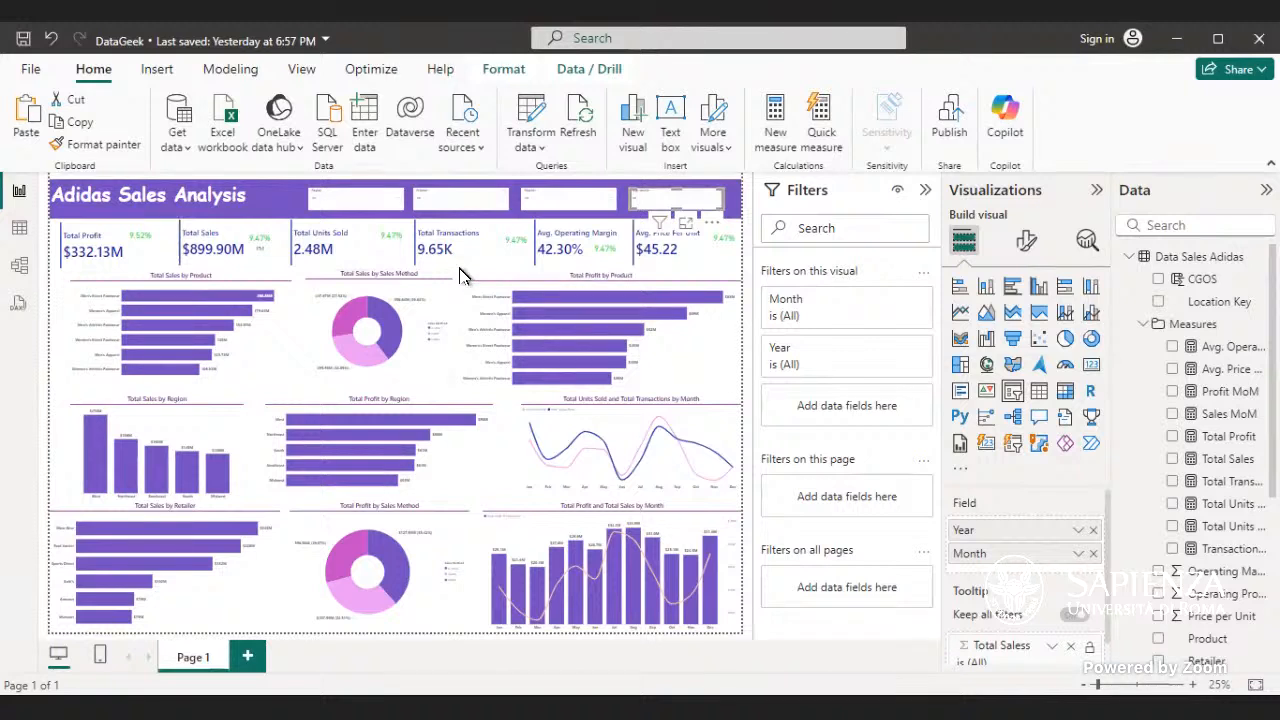
{"action": "left_click", "coordinate": [420, 272]}
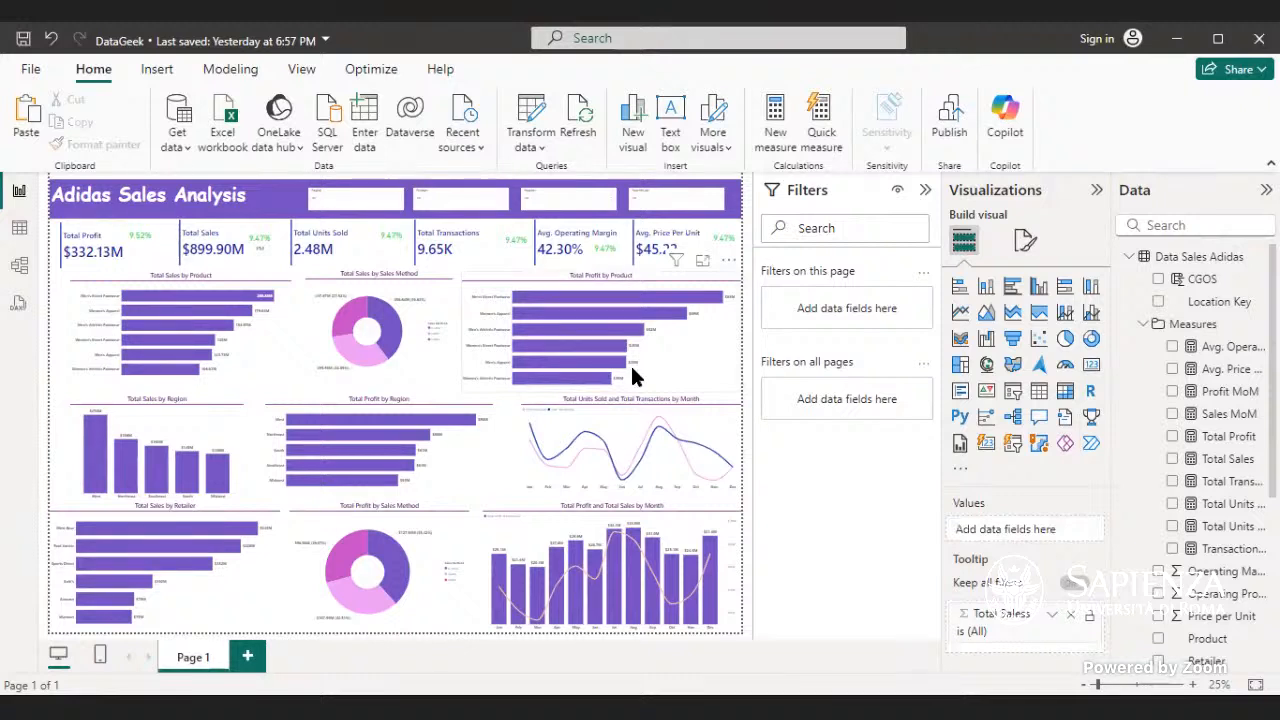
{"action": "left_click", "coordinate": [710, 405]}
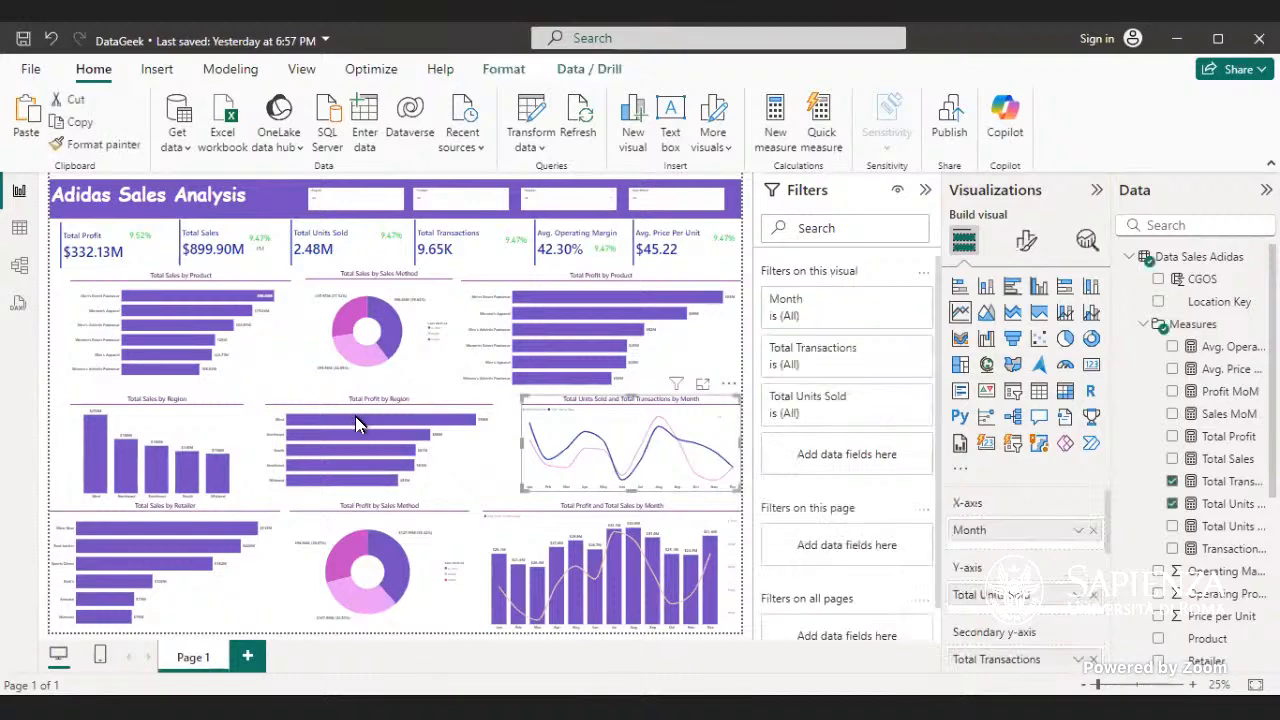
{"action": "left_click", "coordinate": [505, 482]}
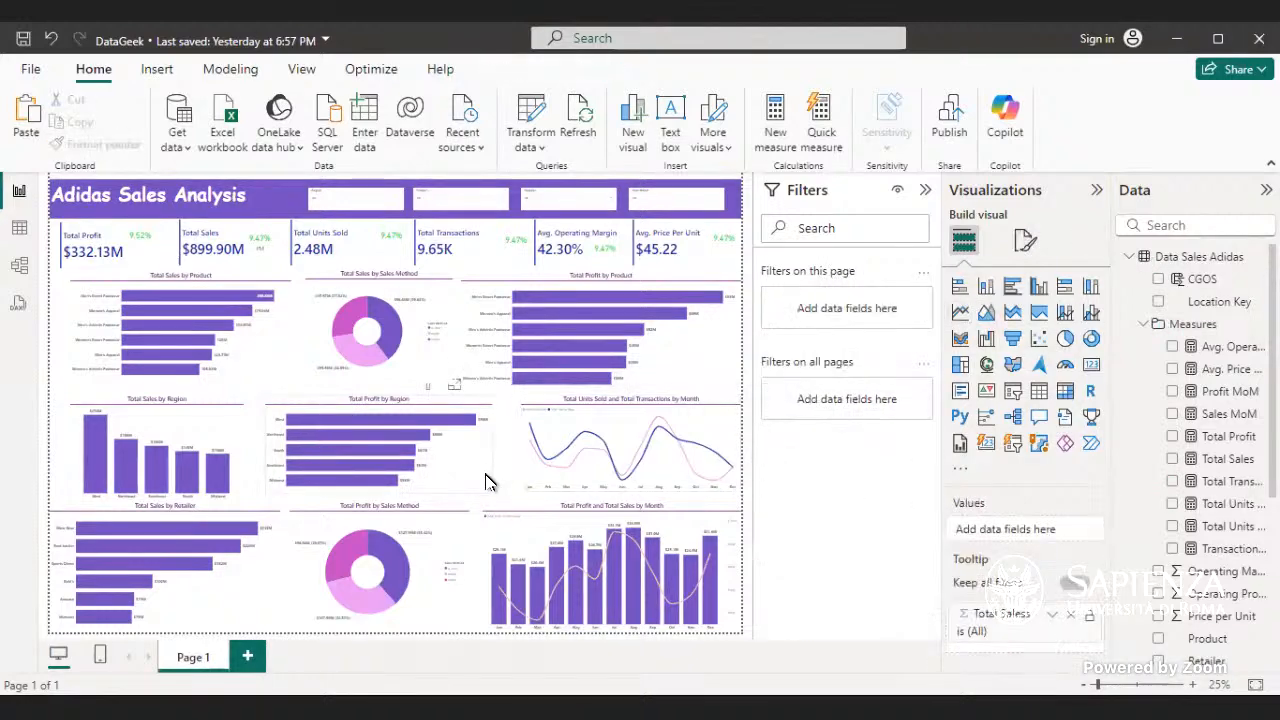